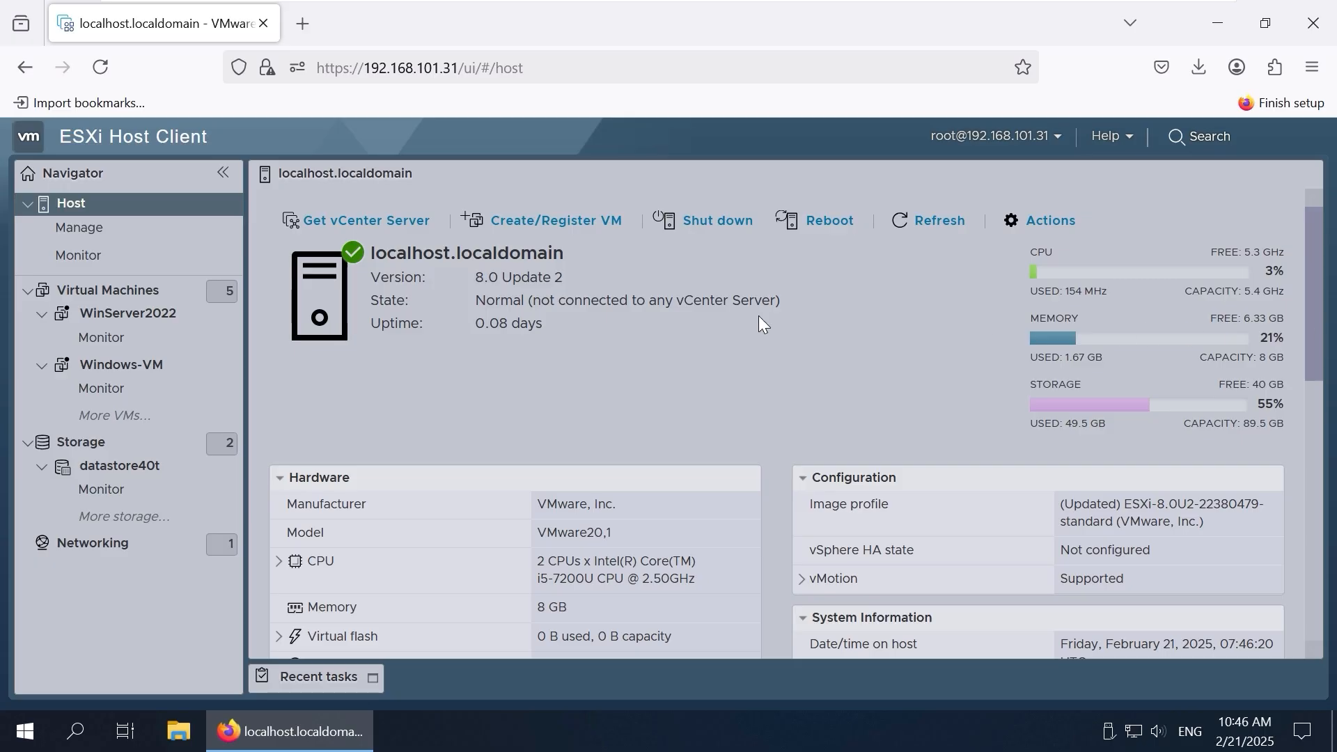
- Go to the Virtual Machines list and open WinServer2022's summary page
left_click(128, 296)
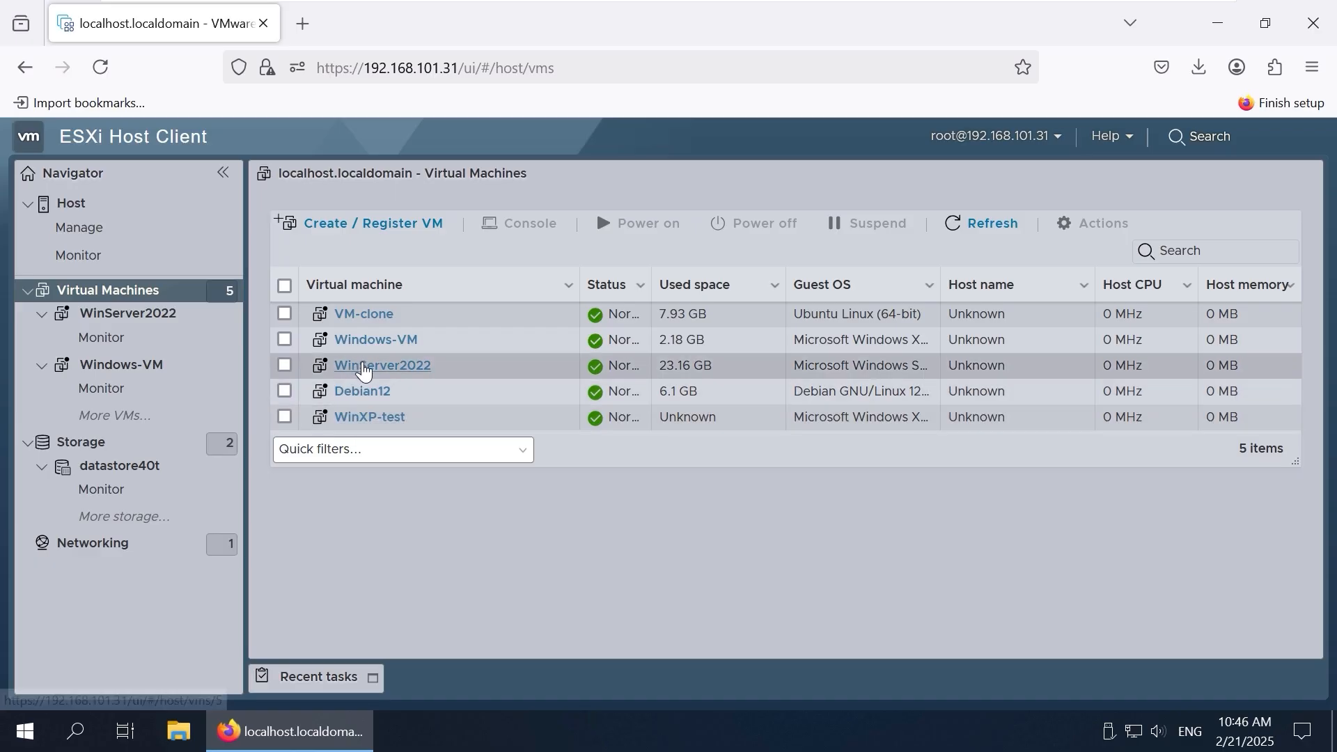
left_click(363, 369)
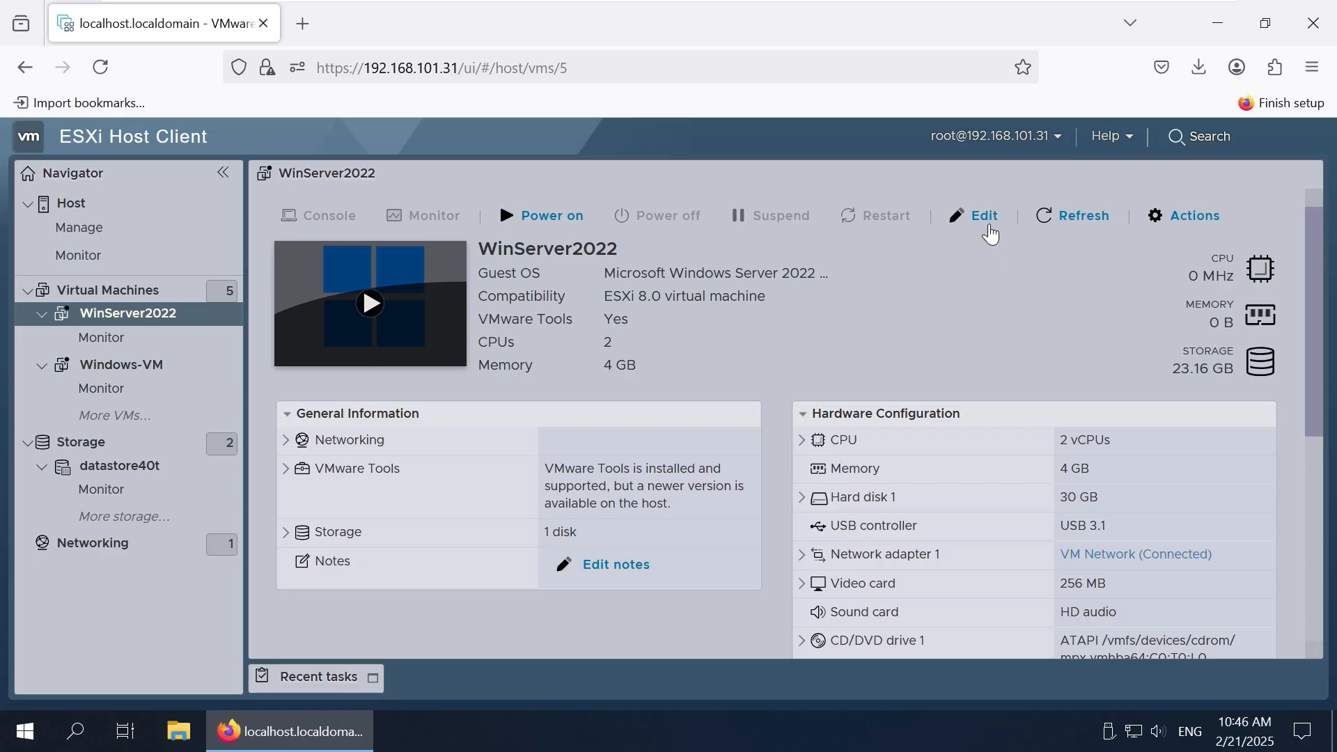
- Open WinServer2022's Edit settings and expand Hard disk 1, keeping SATA controller 0
left_click(985, 219)
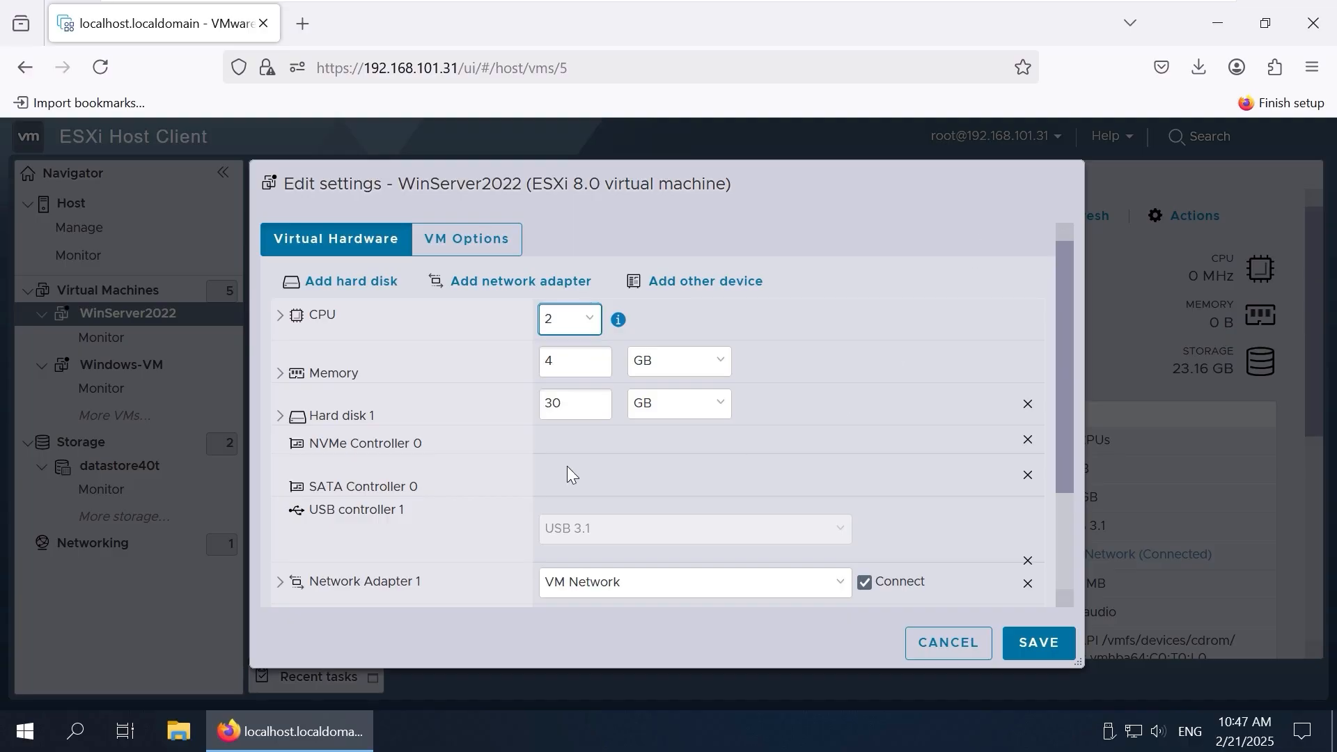
left_click(280, 418)
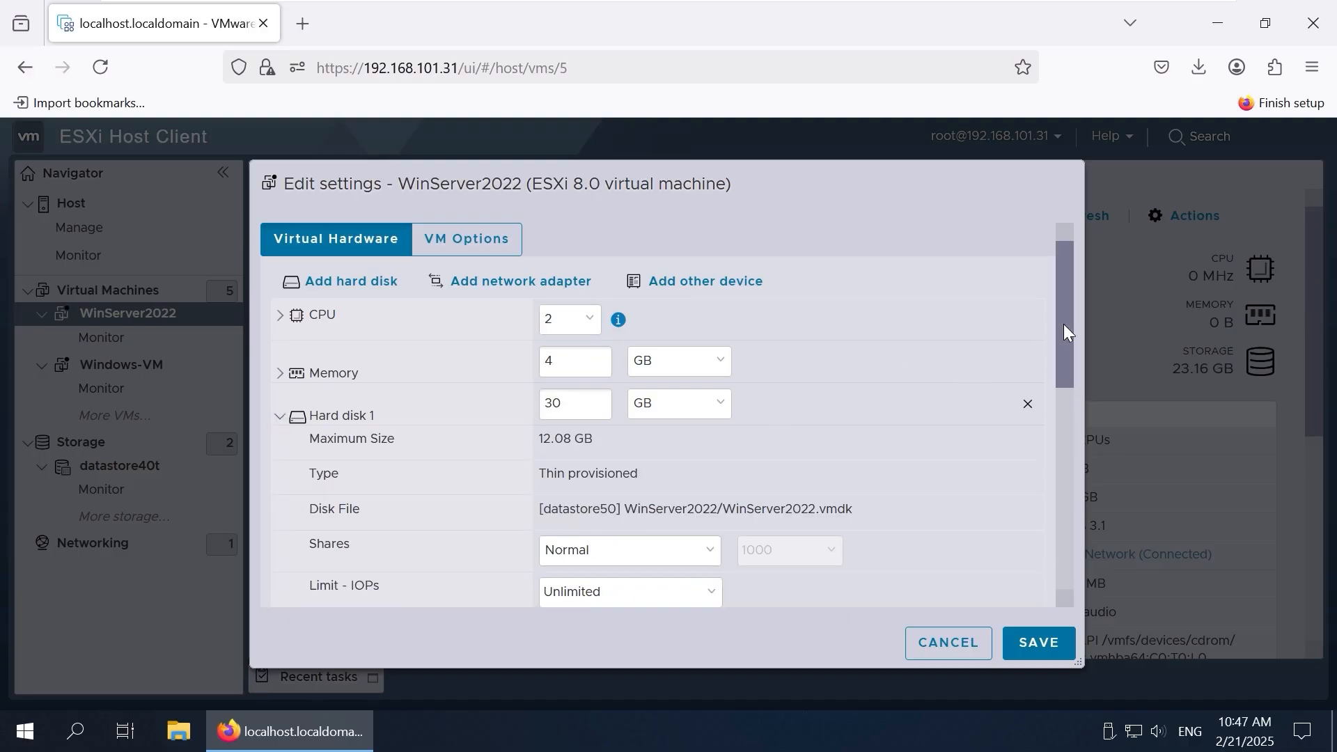
left_click_drag(1064, 324, 1057, 391)
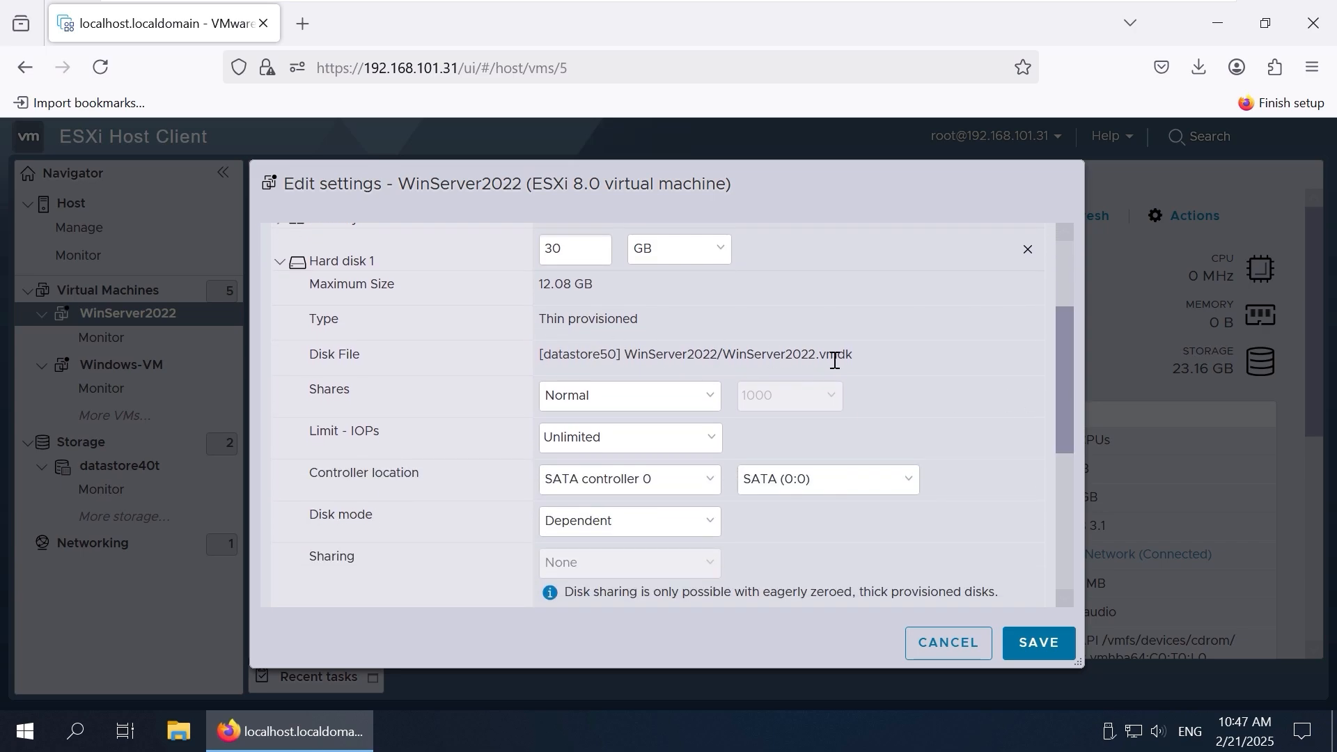
left_click(708, 475)
left_click(710, 480)
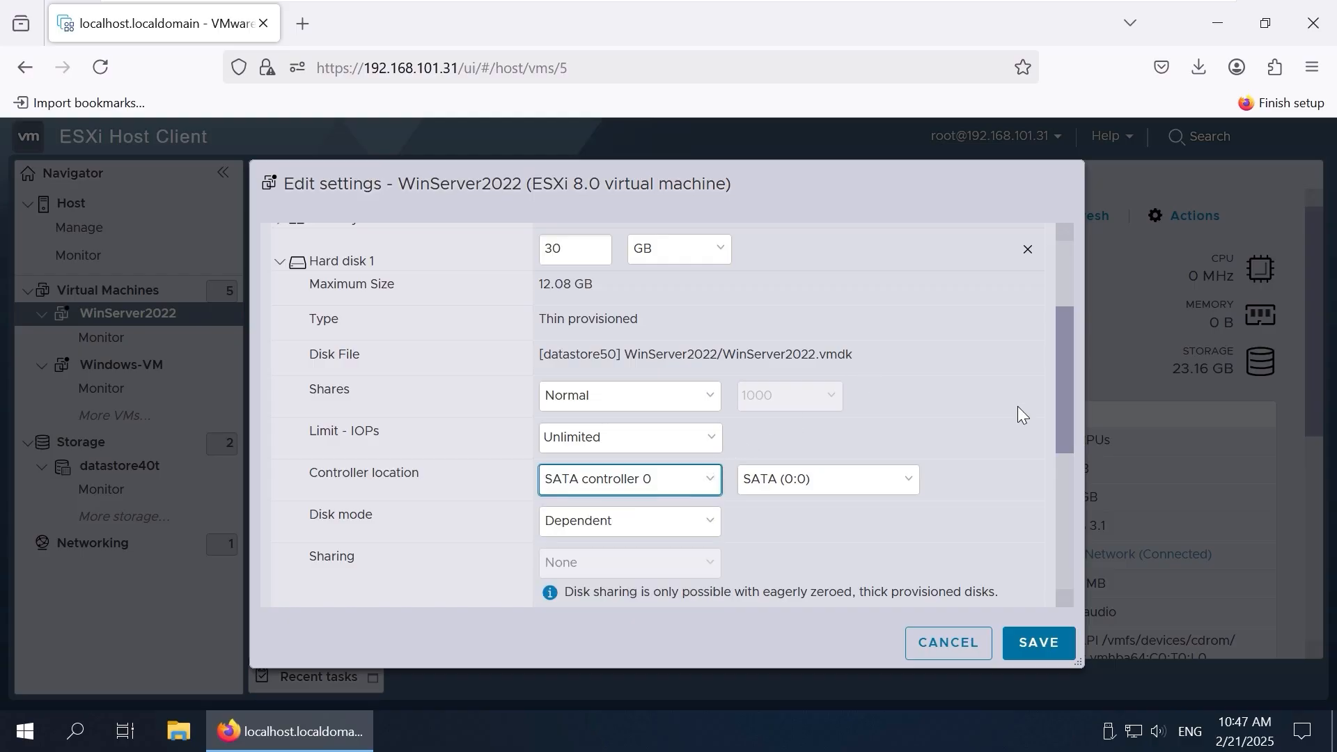
- Expand CD/DVD Drive 1 and set its source to Datastore ISO file
scroll(1018, 415, "down", 1)
left_click_drag(1064, 415, 1056, 542)
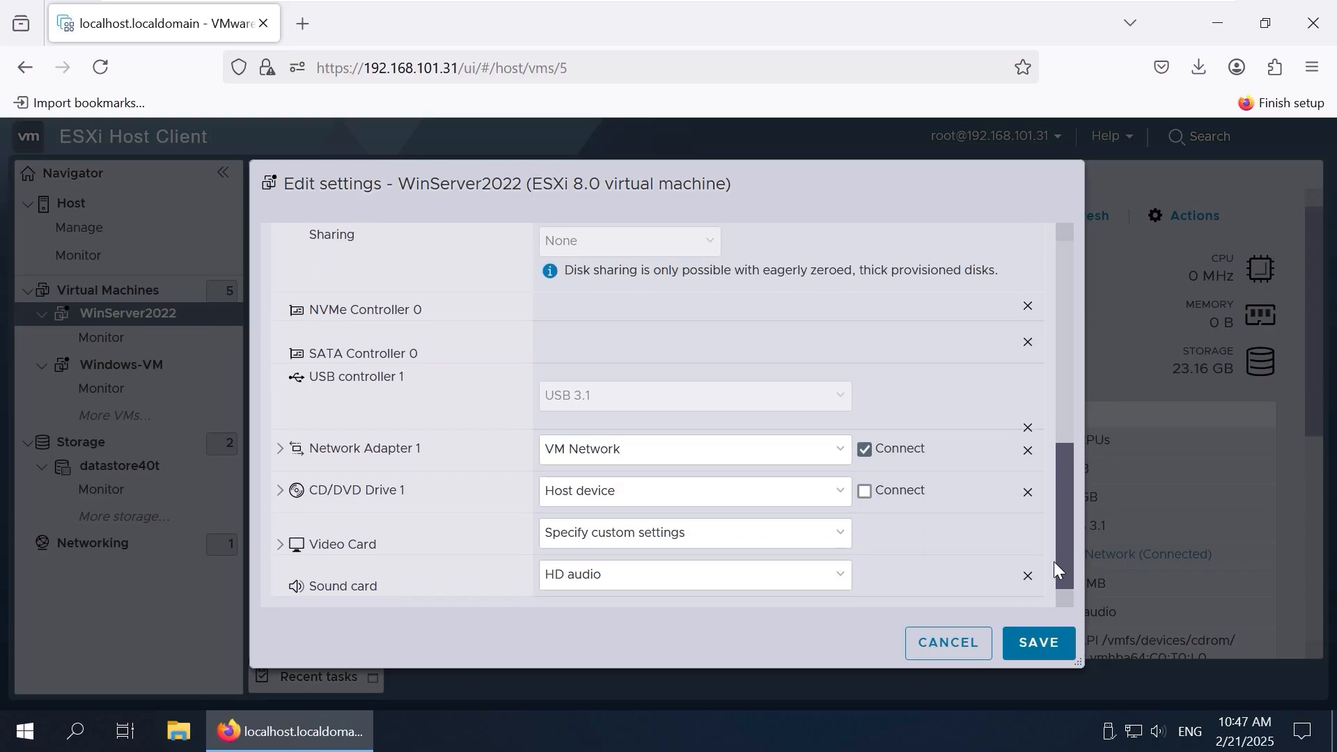
left_click(280, 491)
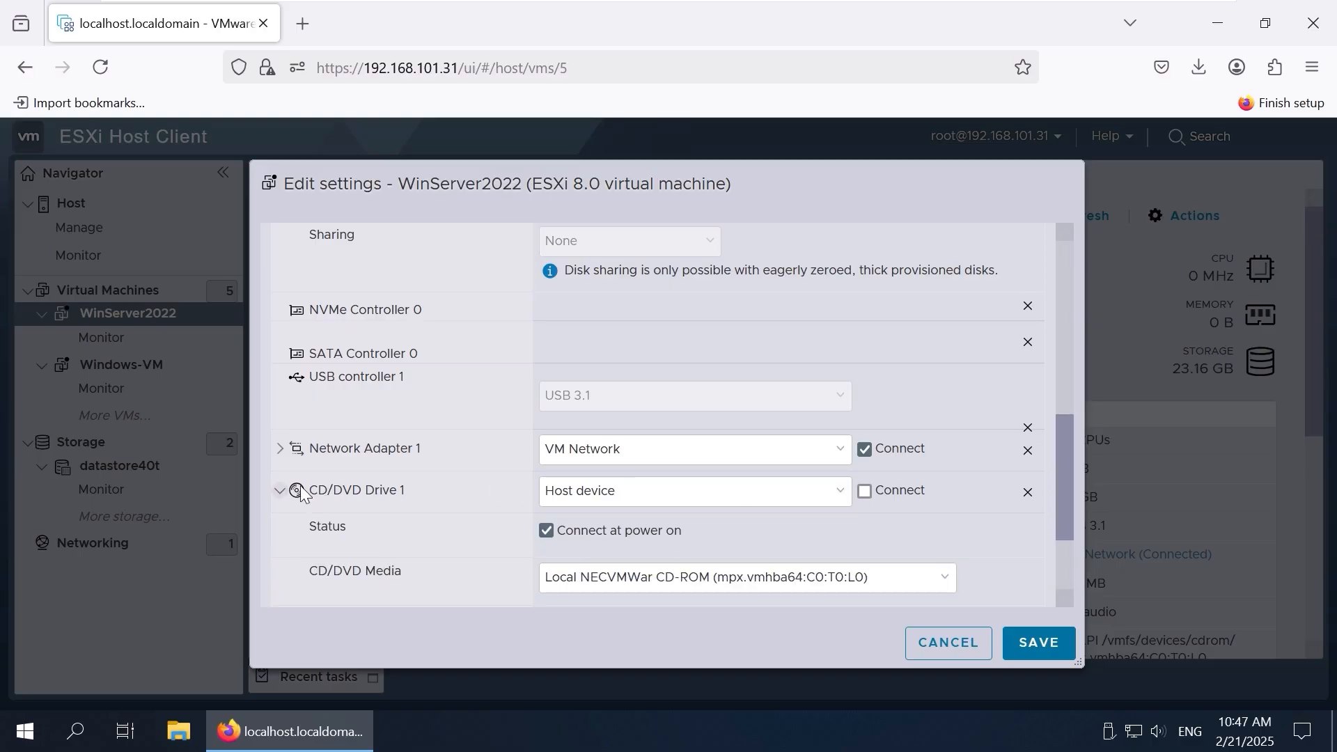
left_click(842, 490)
left_click(712, 546)
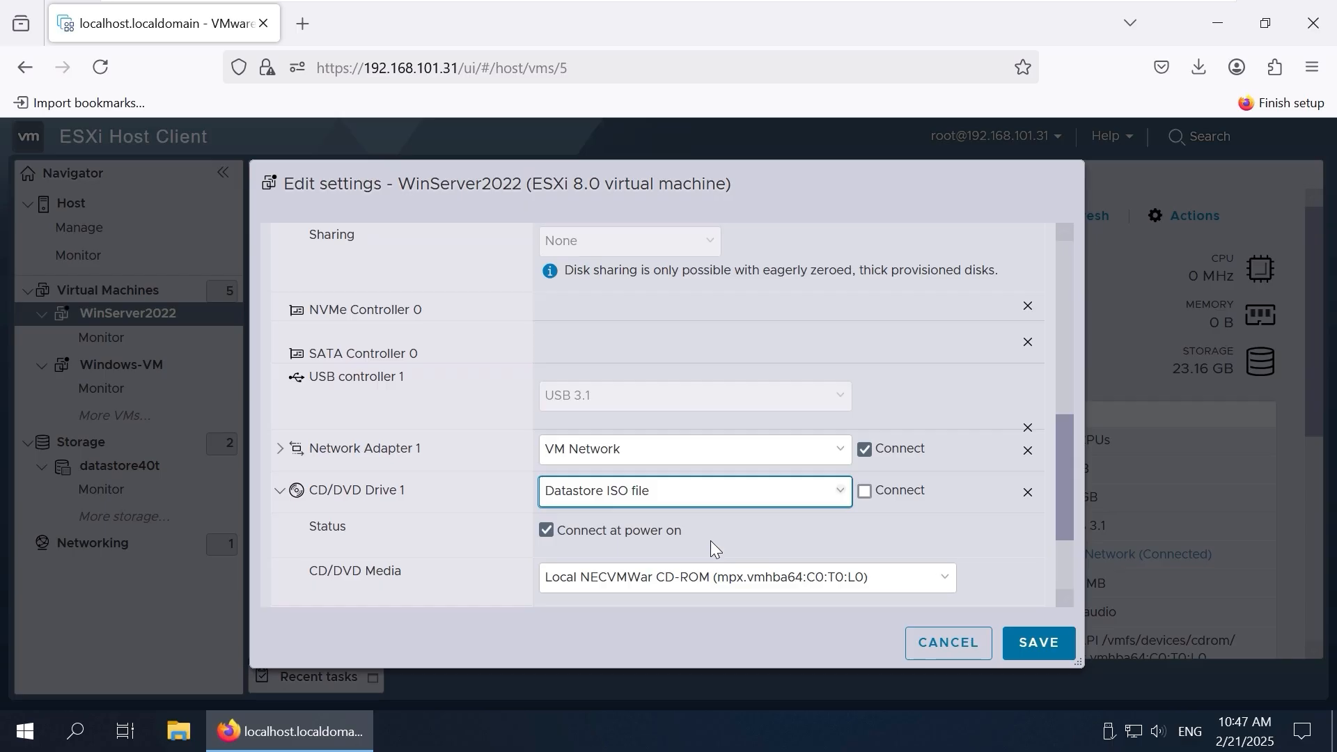
- Pick ubuntu-24.04.1-desktop-amd64.iso from datastore50, tick Connect, and save the VM settings
left_click(364, 307)
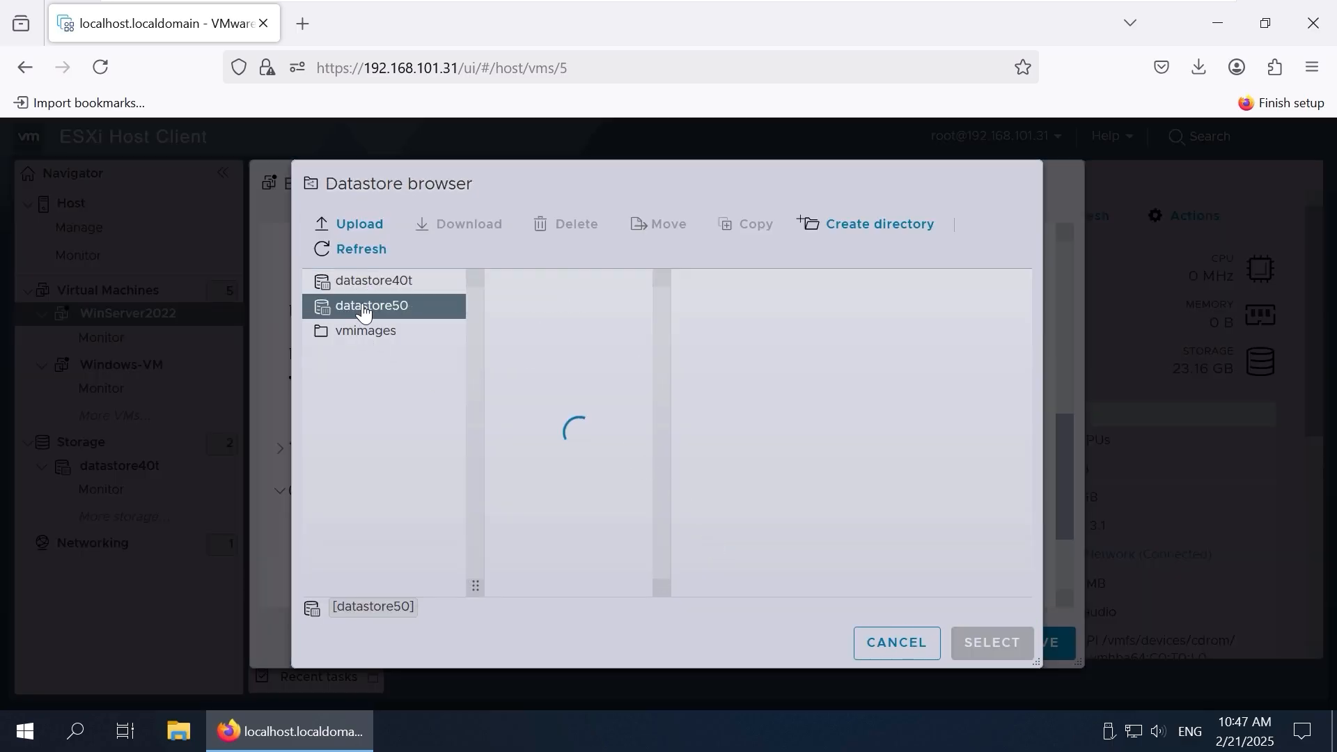
left_click(566, 436)
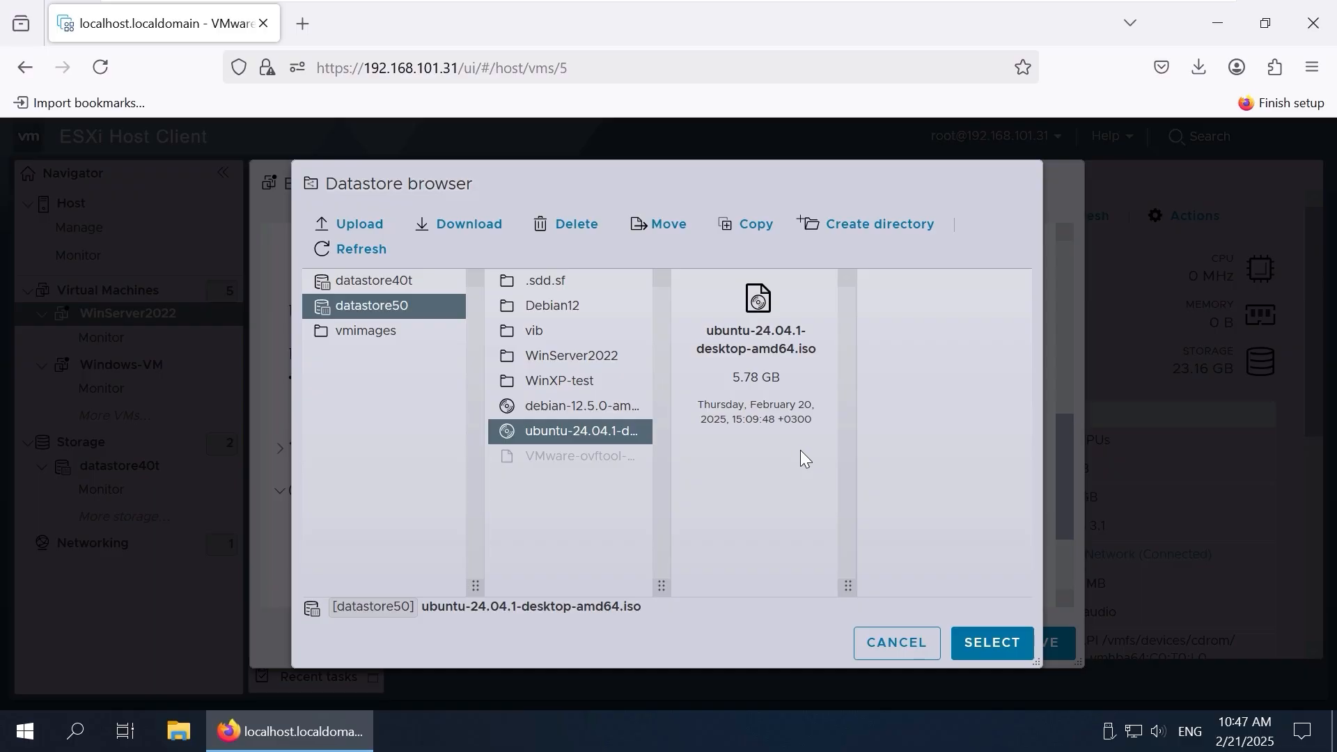
left_click(1008, 648)
left_click(865, 490)
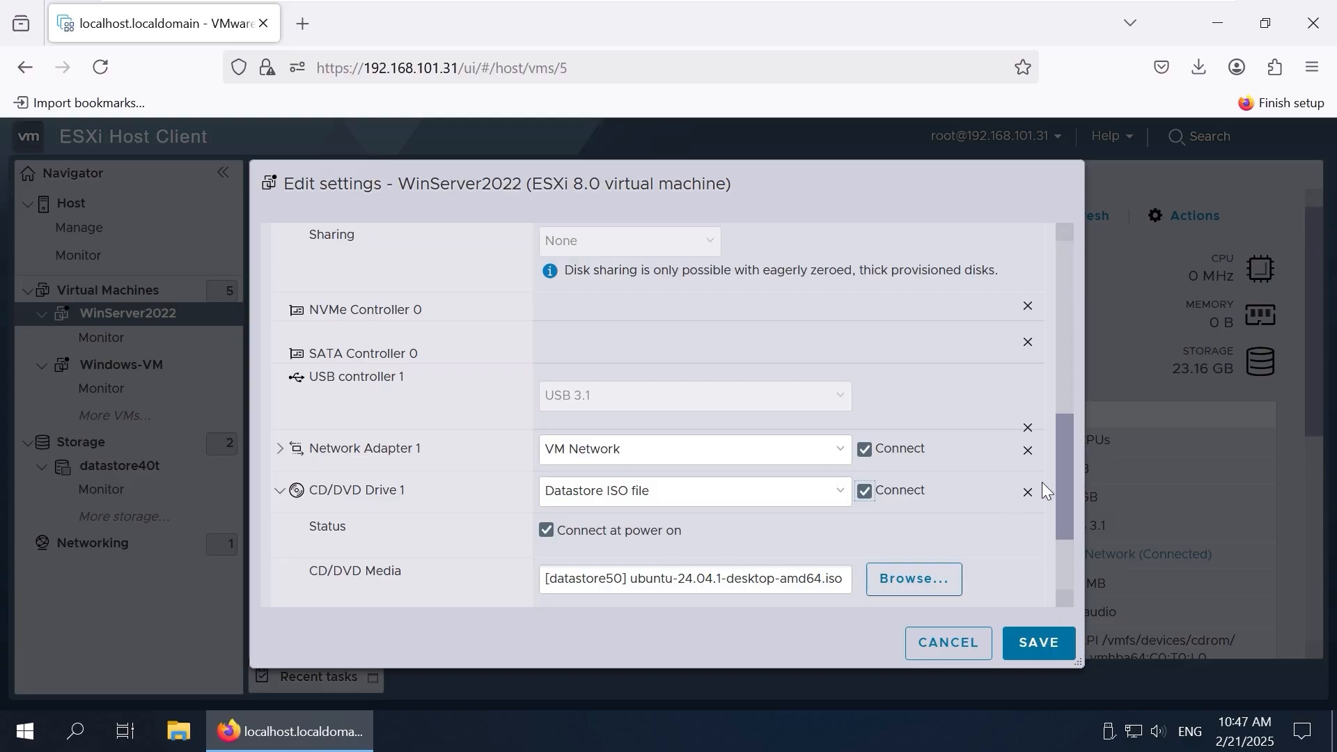
left_click_drag(1059, 513, 1064, 566)
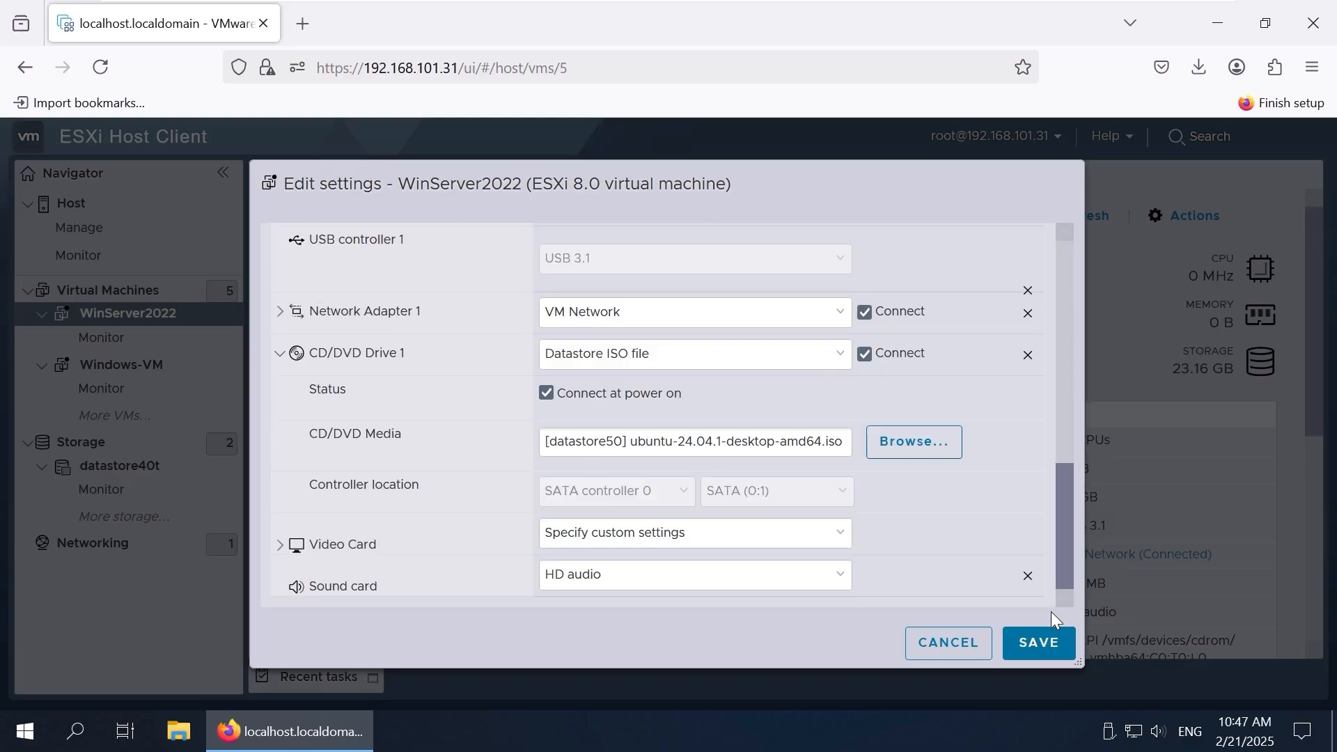
left_click(1039, 643)
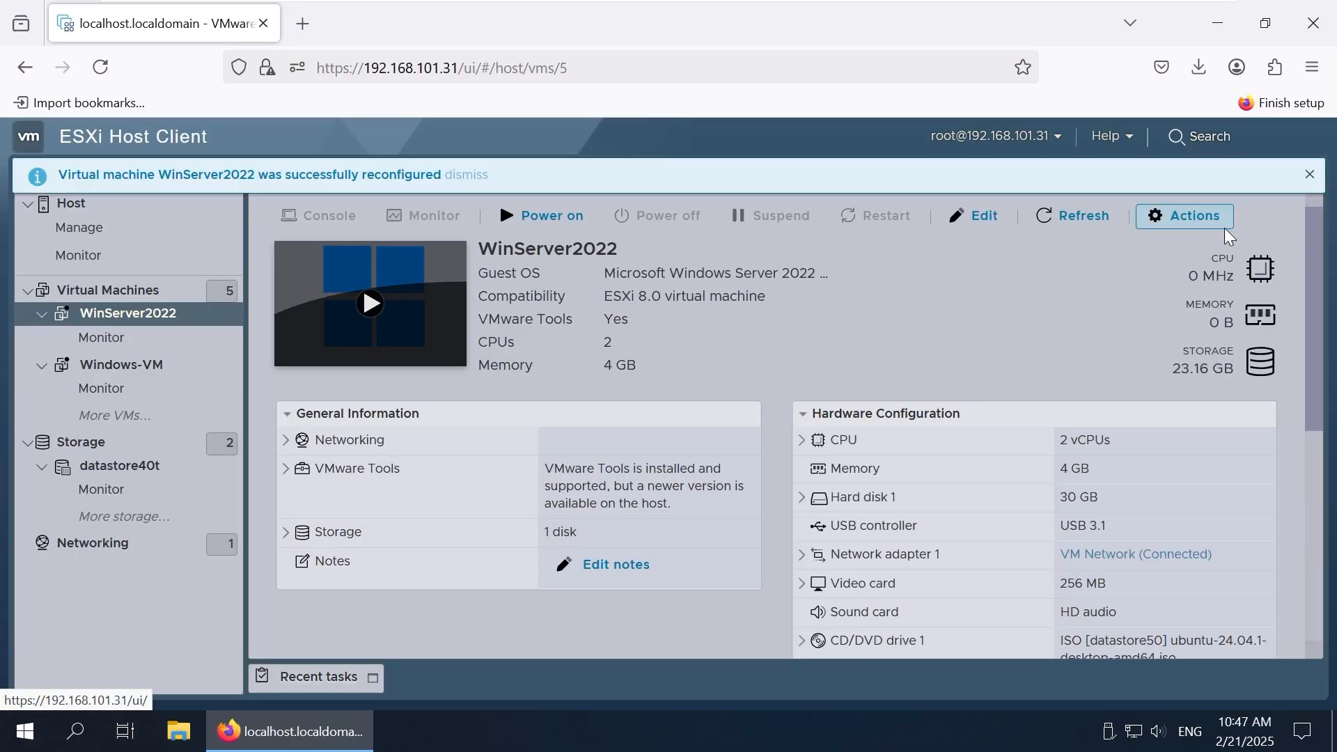
- Power on WinServer2022, enter BIOS setup, and move CD-ROM Drive above Hard Drive in boot order
left_click(371, 308)
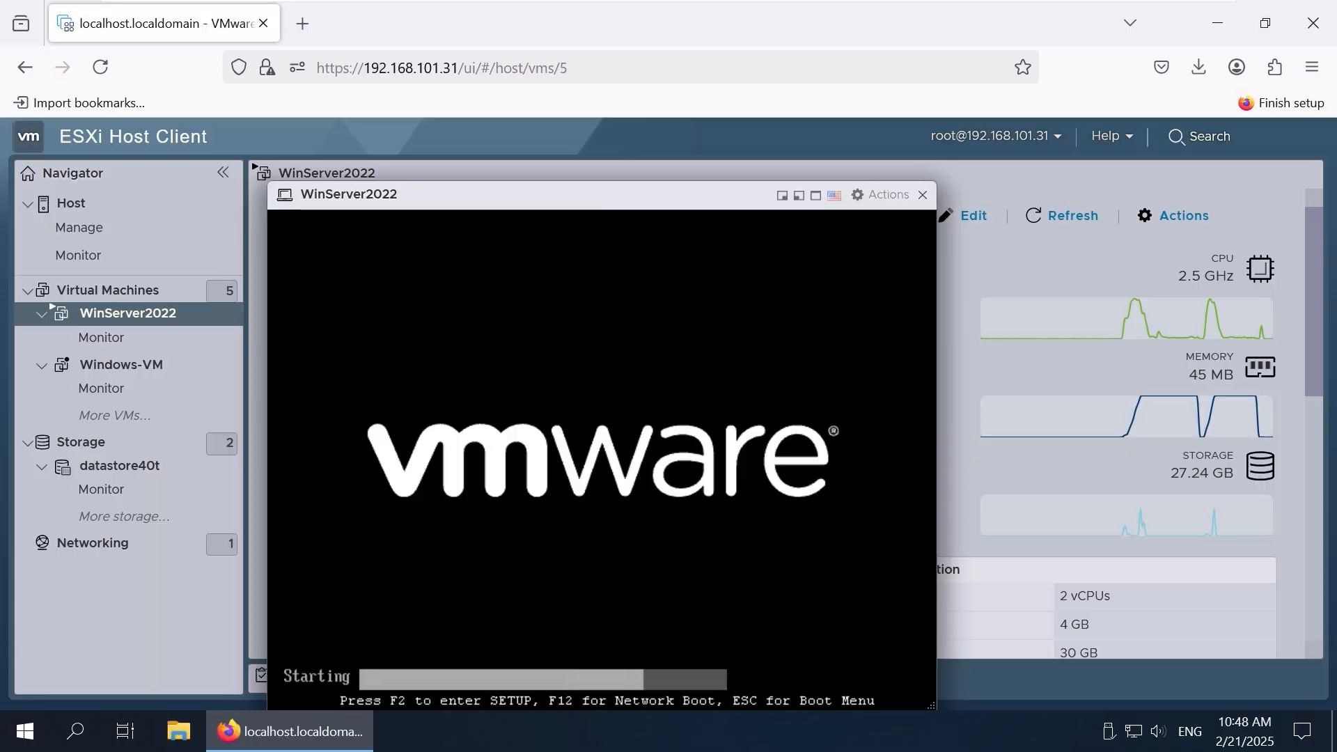
key("F2")
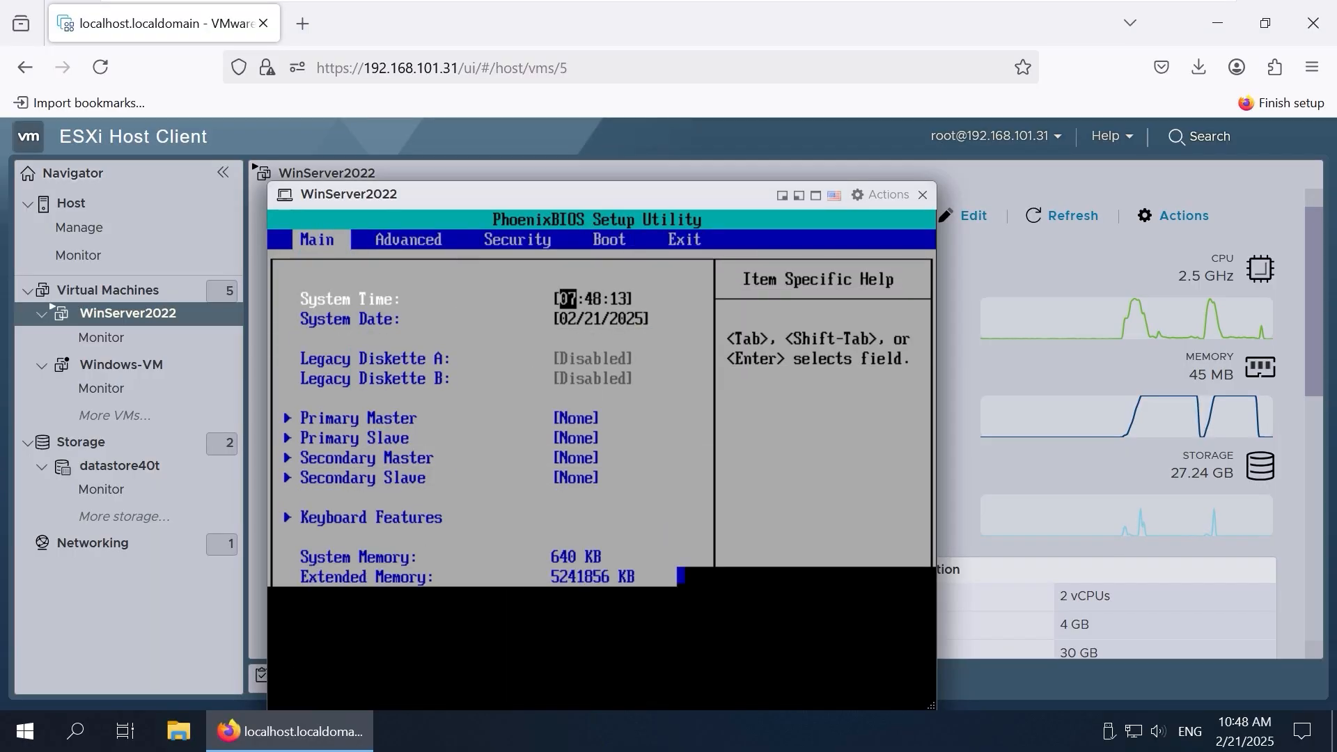
key("Right")
key("Right")
key("Right")
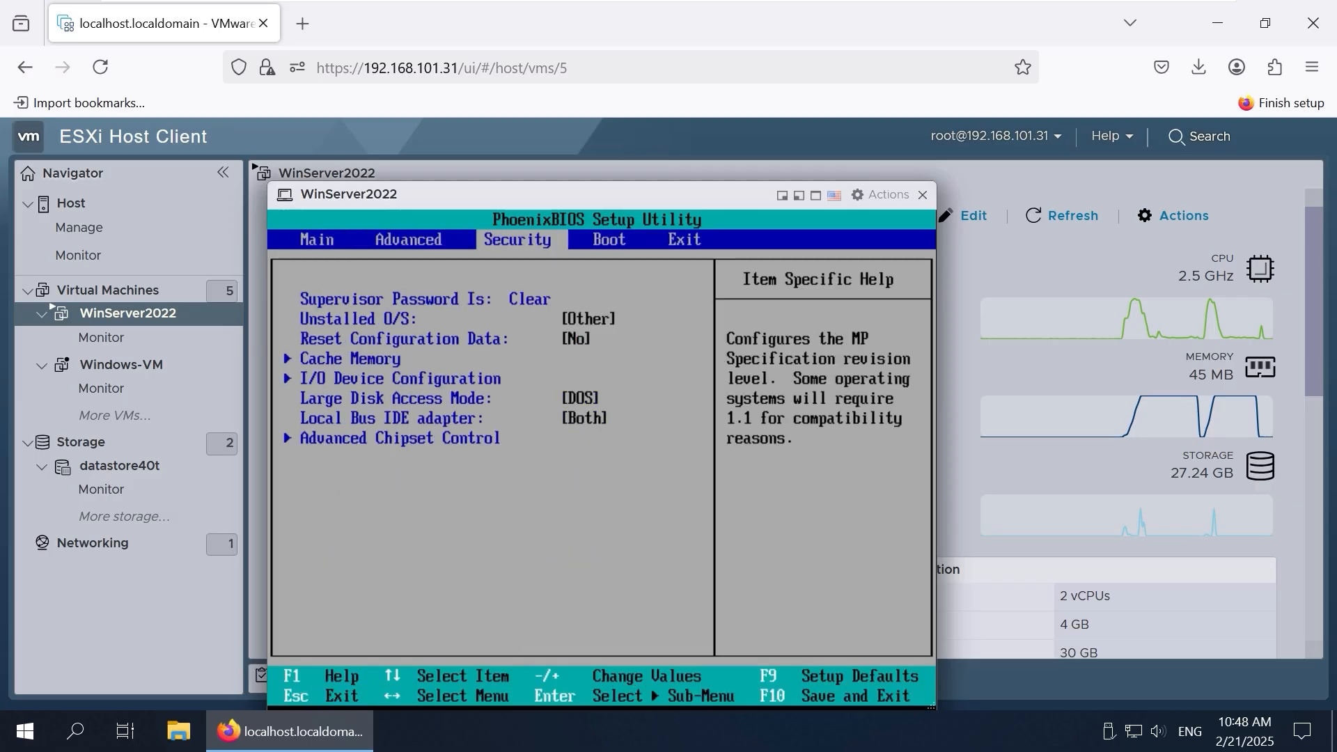
key("Down")
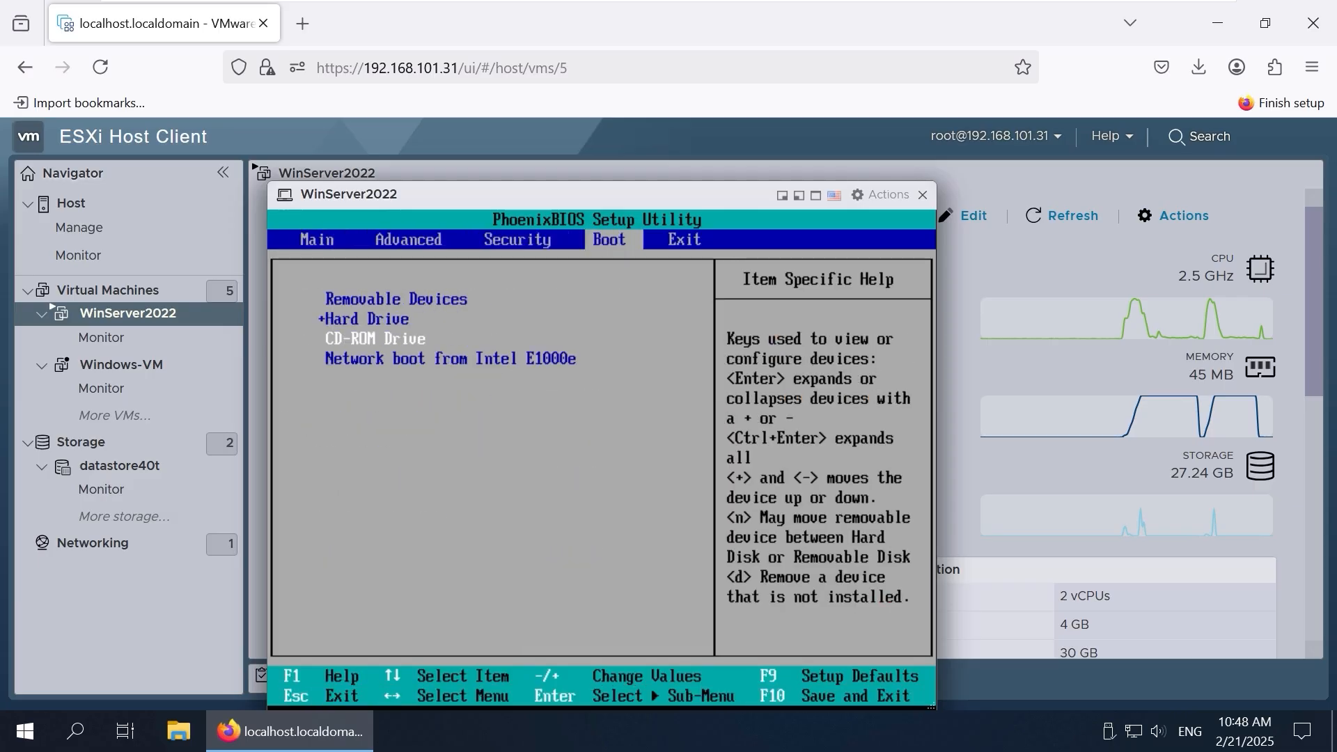
key("plus")
key("plus")
- Exit the BIOS saving changes, confirm the reboot, and close the console window
key("Right")
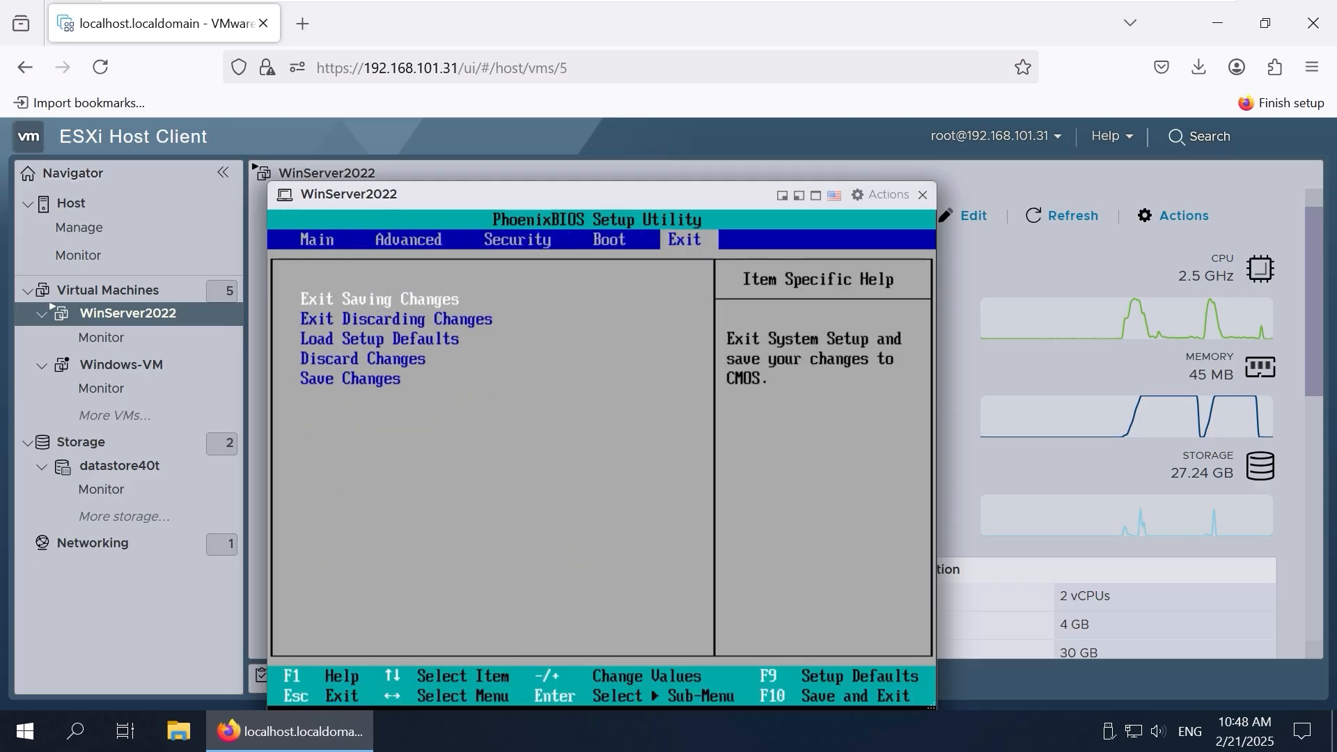
key("Return")
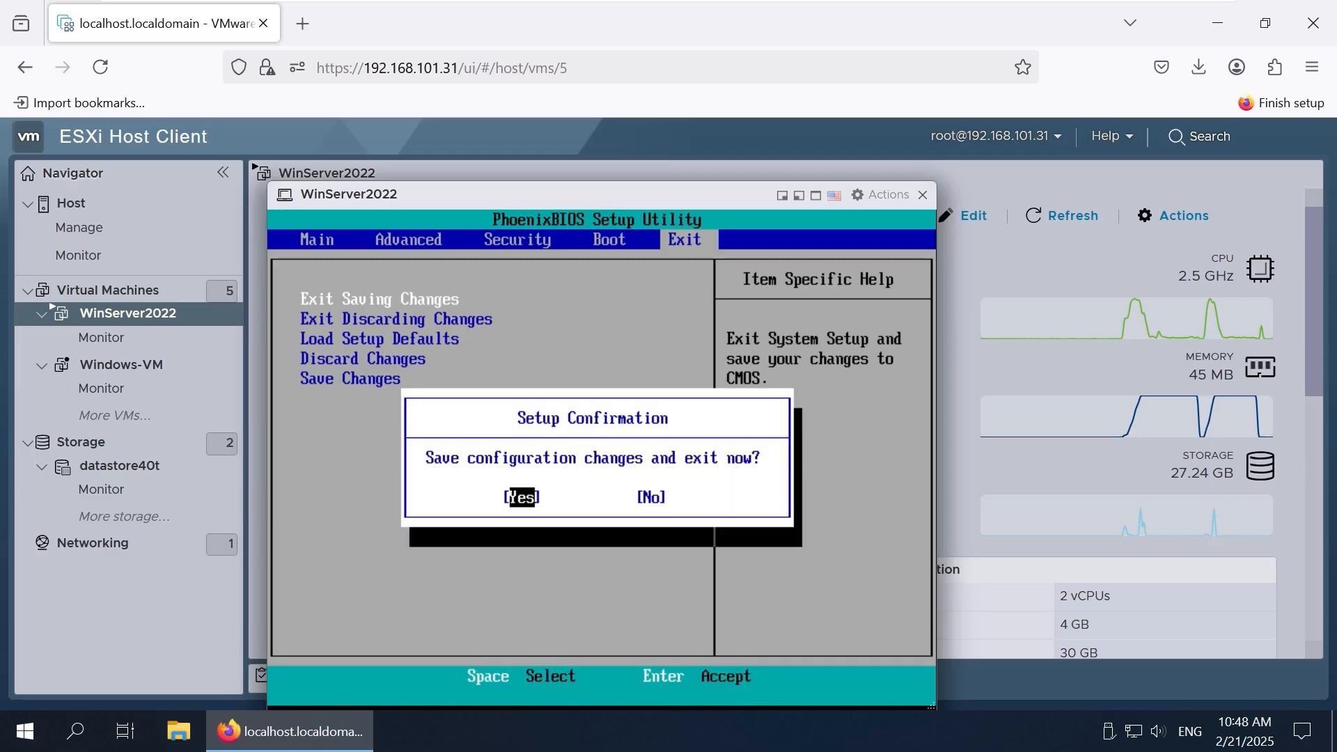
key("Return")
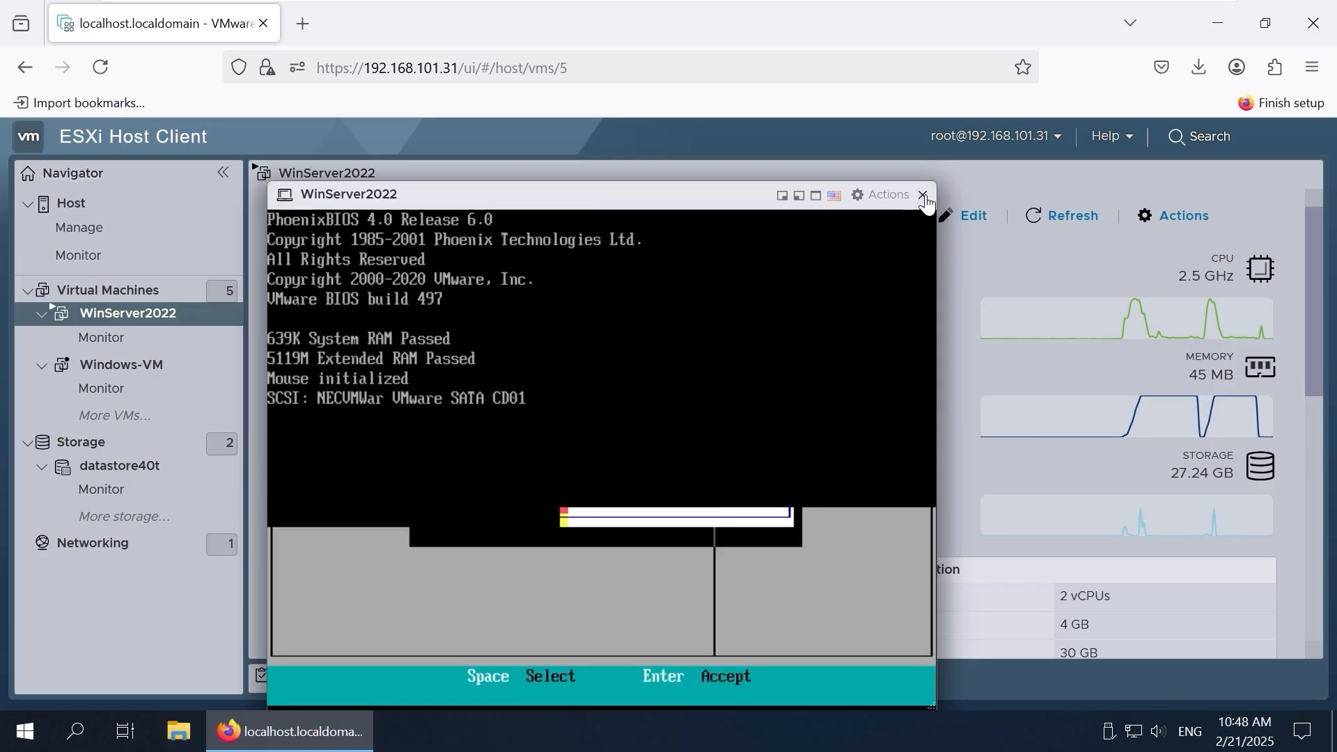
left_click(923, 194)
- Open the VM in VMware Remote Console and boot the 'Try or Install Ubuntu' entry
left_click(321, 217)
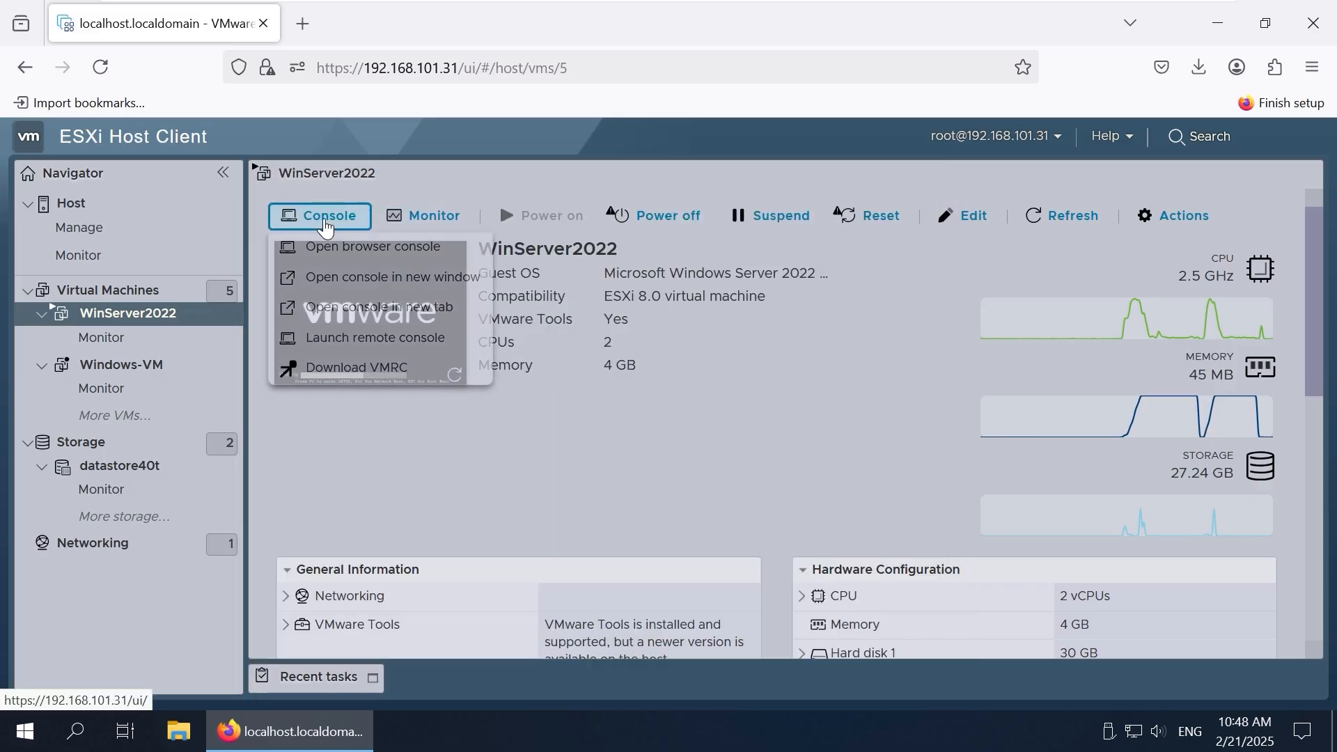
left_click(334, 337)
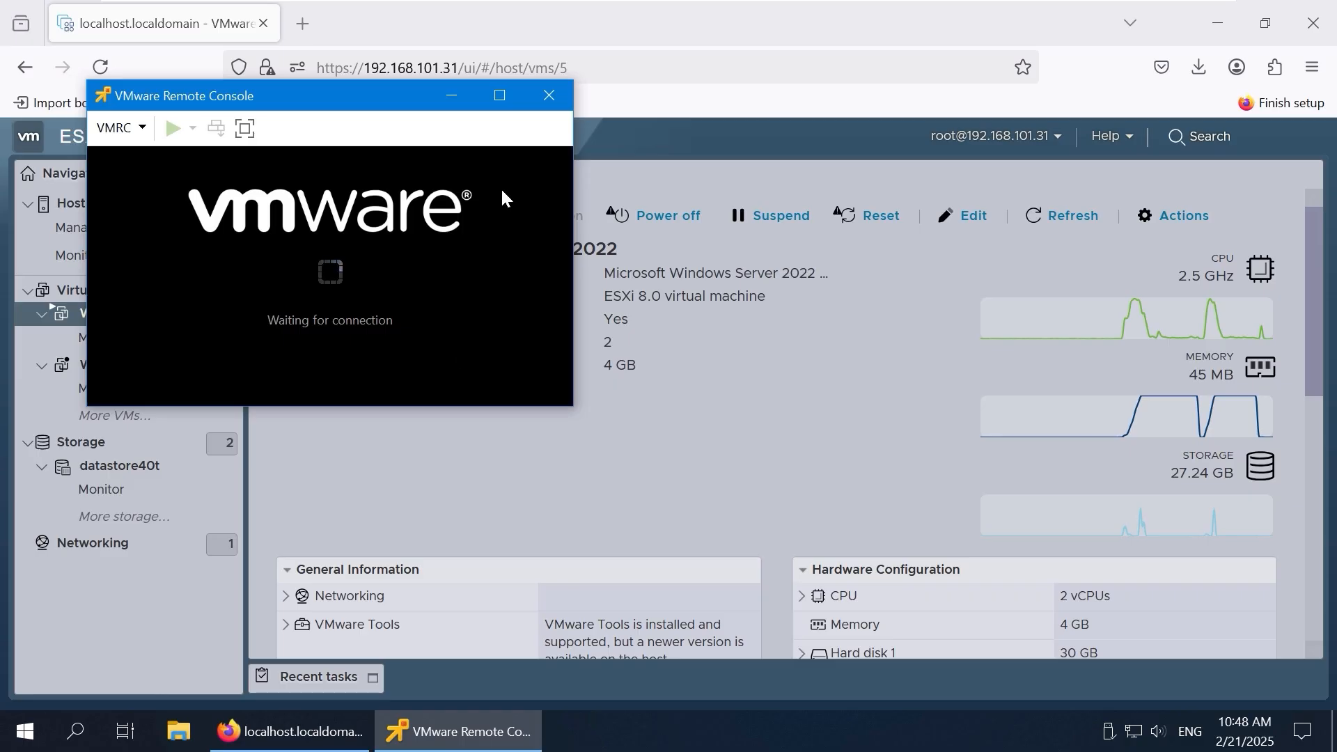
left_click_drag(397, 85, 574, 142)
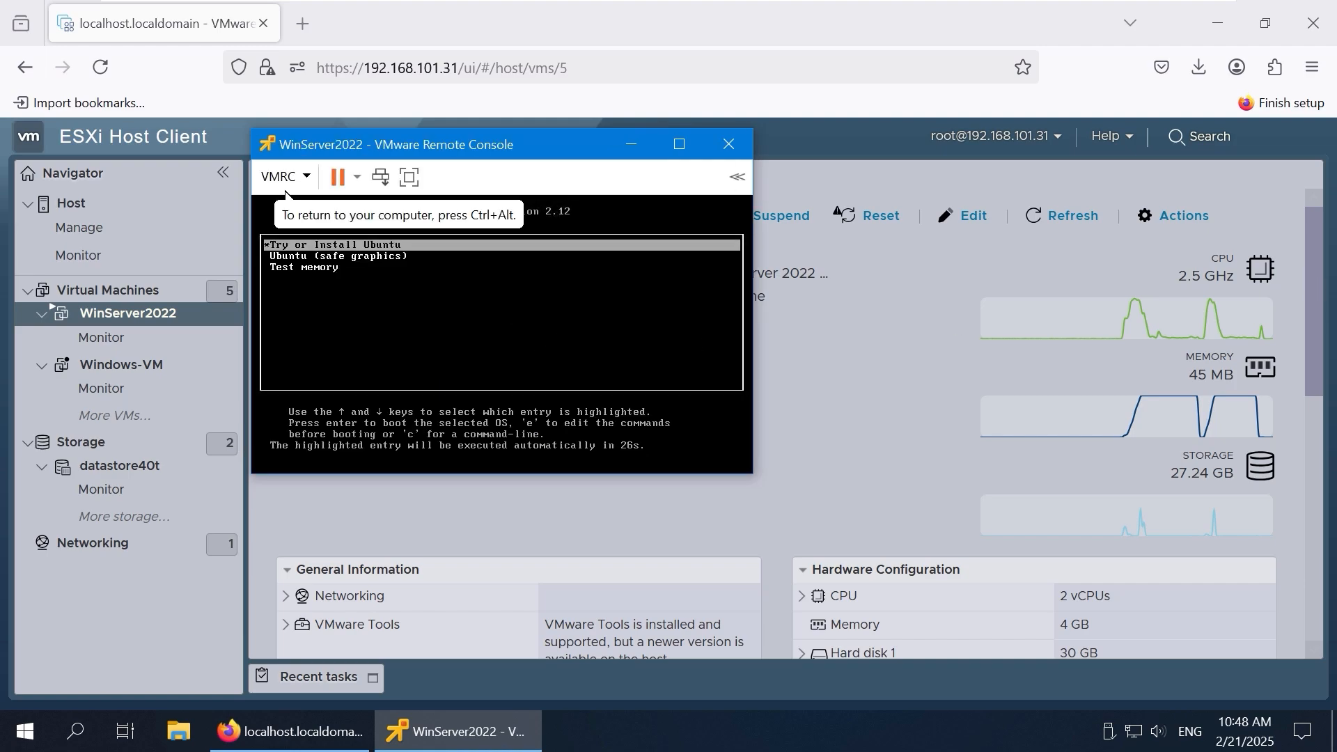
key("Return")
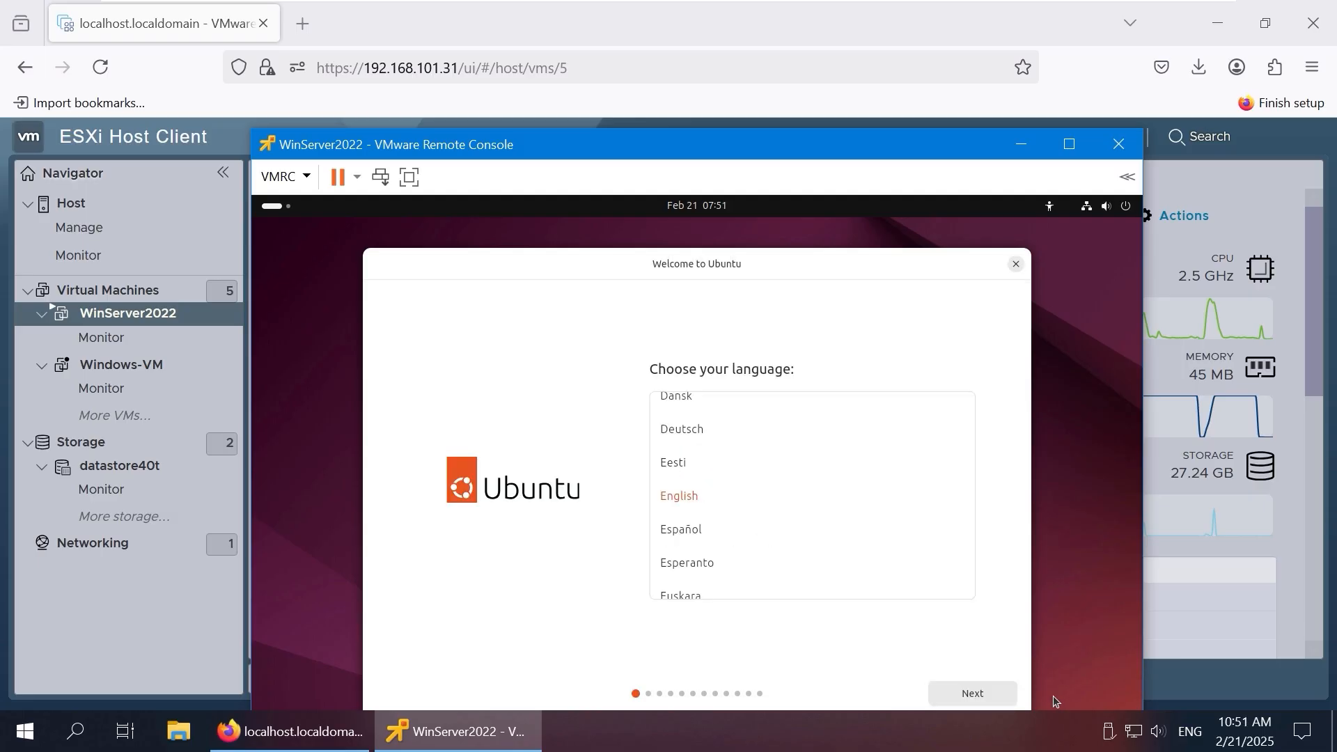
- Go through the installer with English and English (US) keyboard, skip updating, and choose Try Ubuntu
left_click(978, 694)
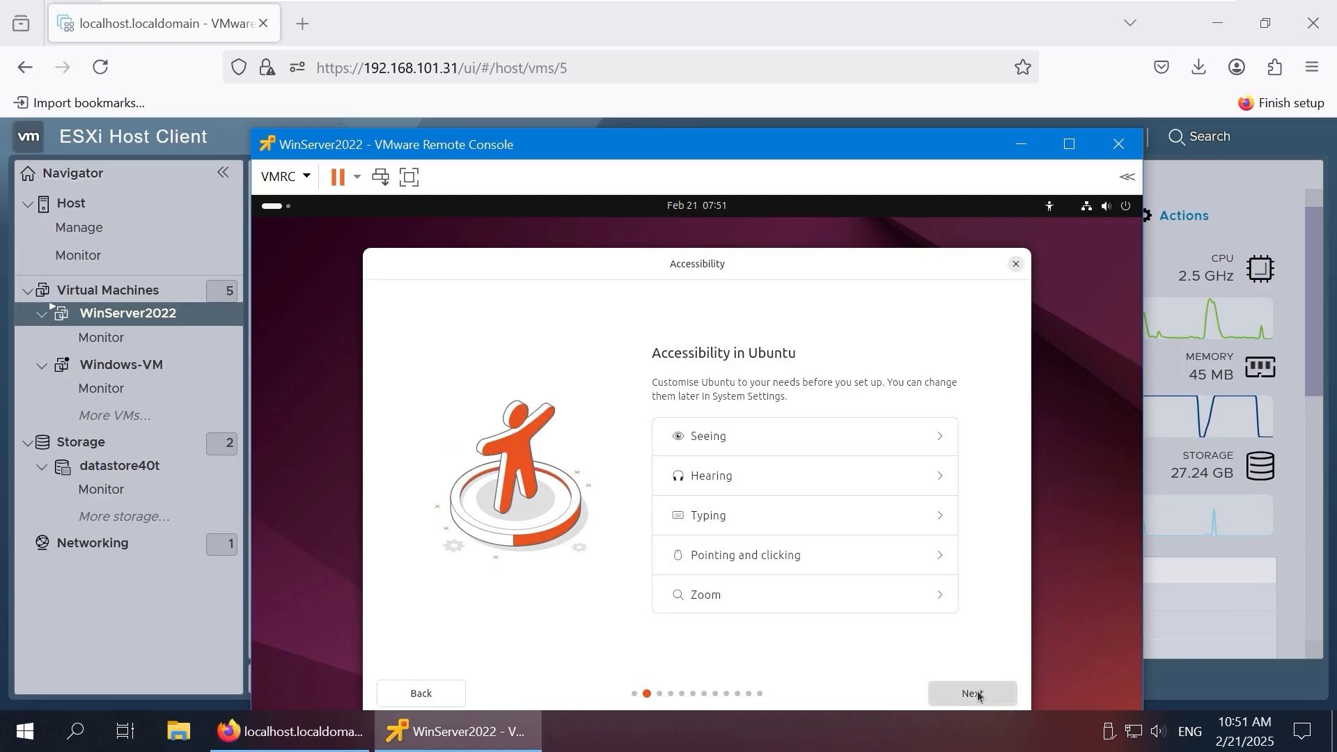
left_click(978, 694)
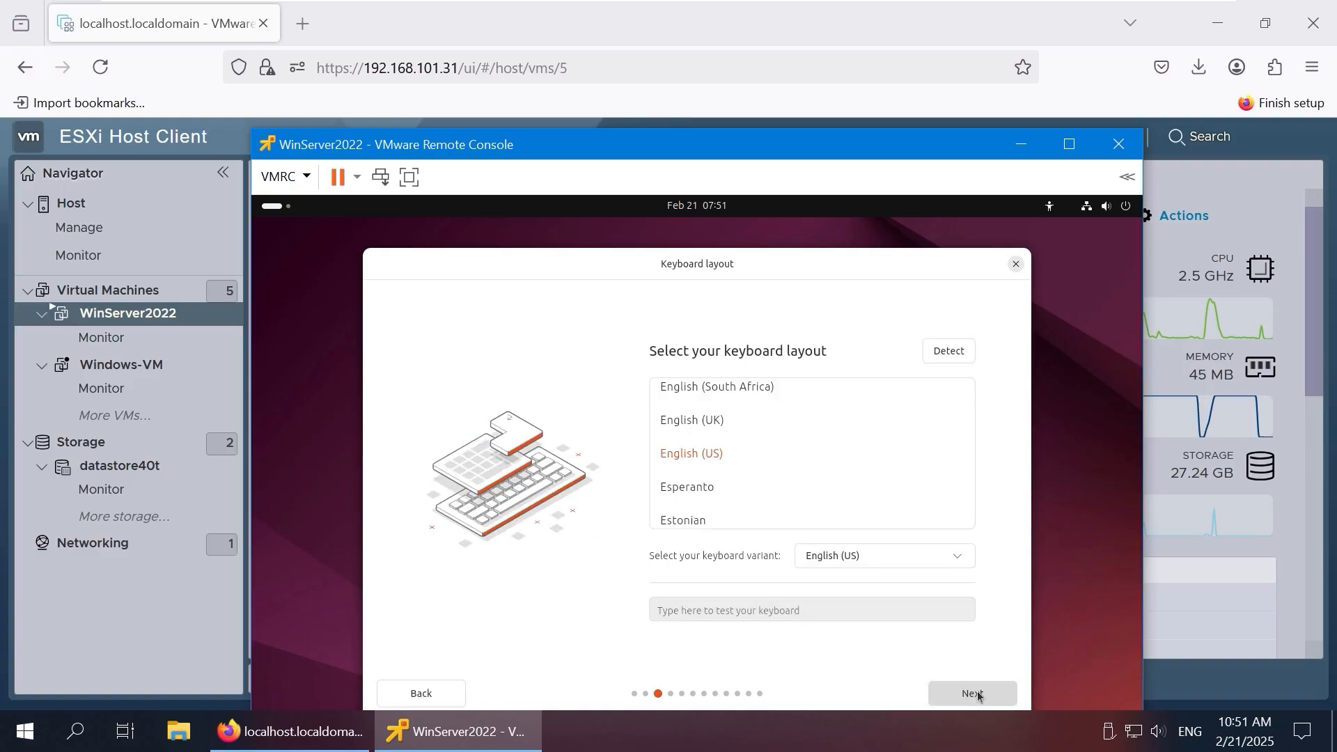
left_click(705, 457)
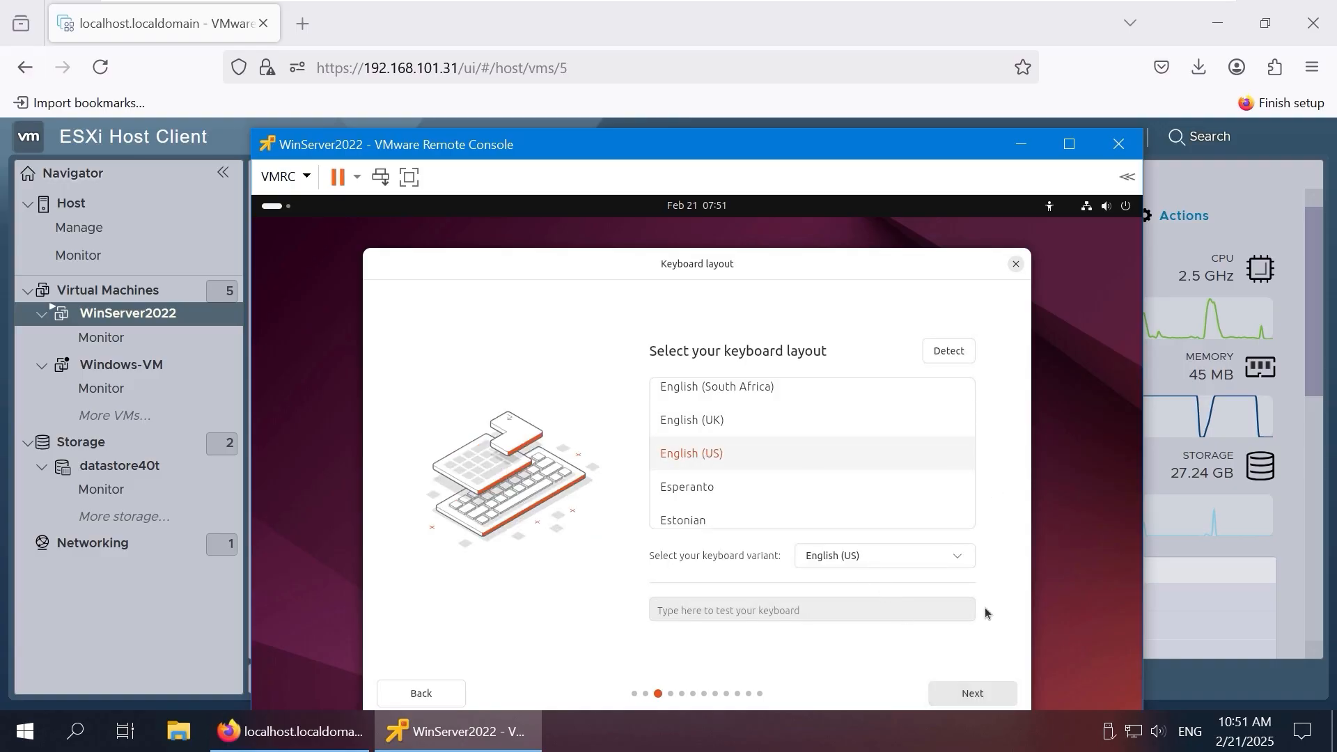
left_click(969, 695)
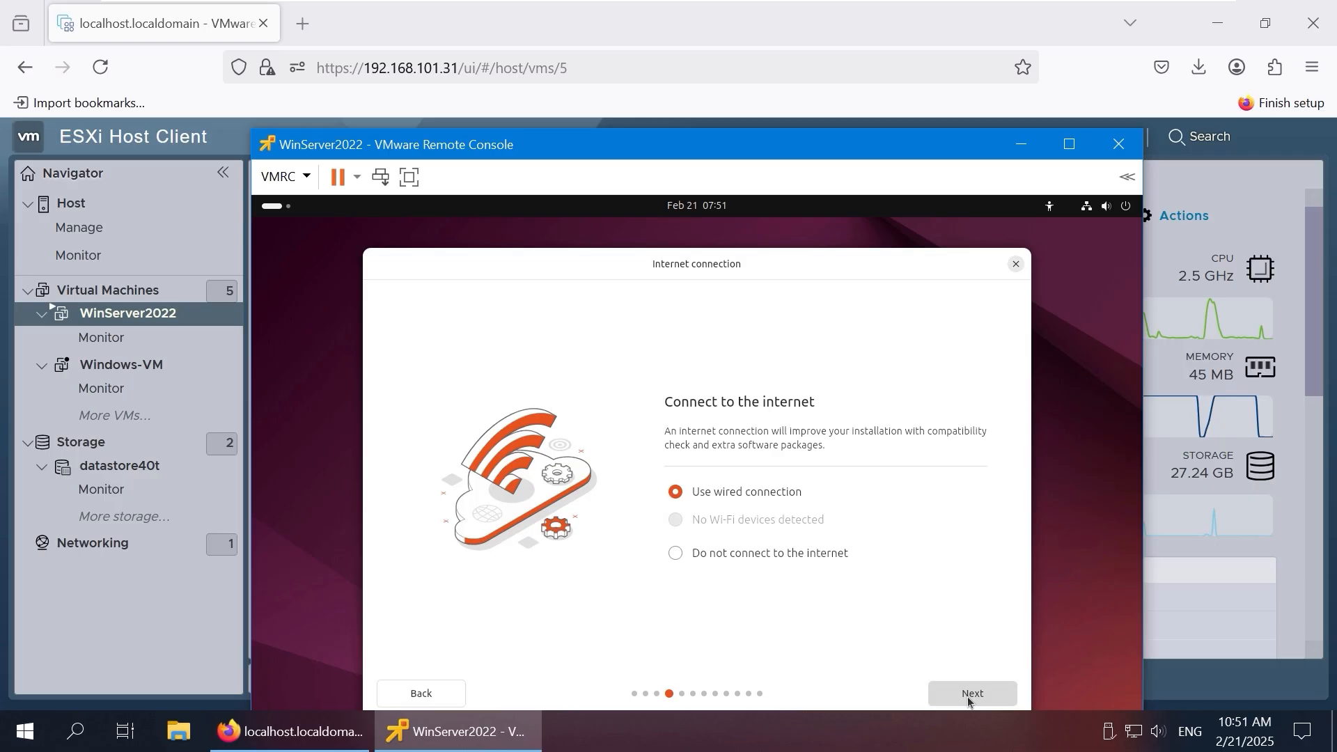
left_click(970, 695)
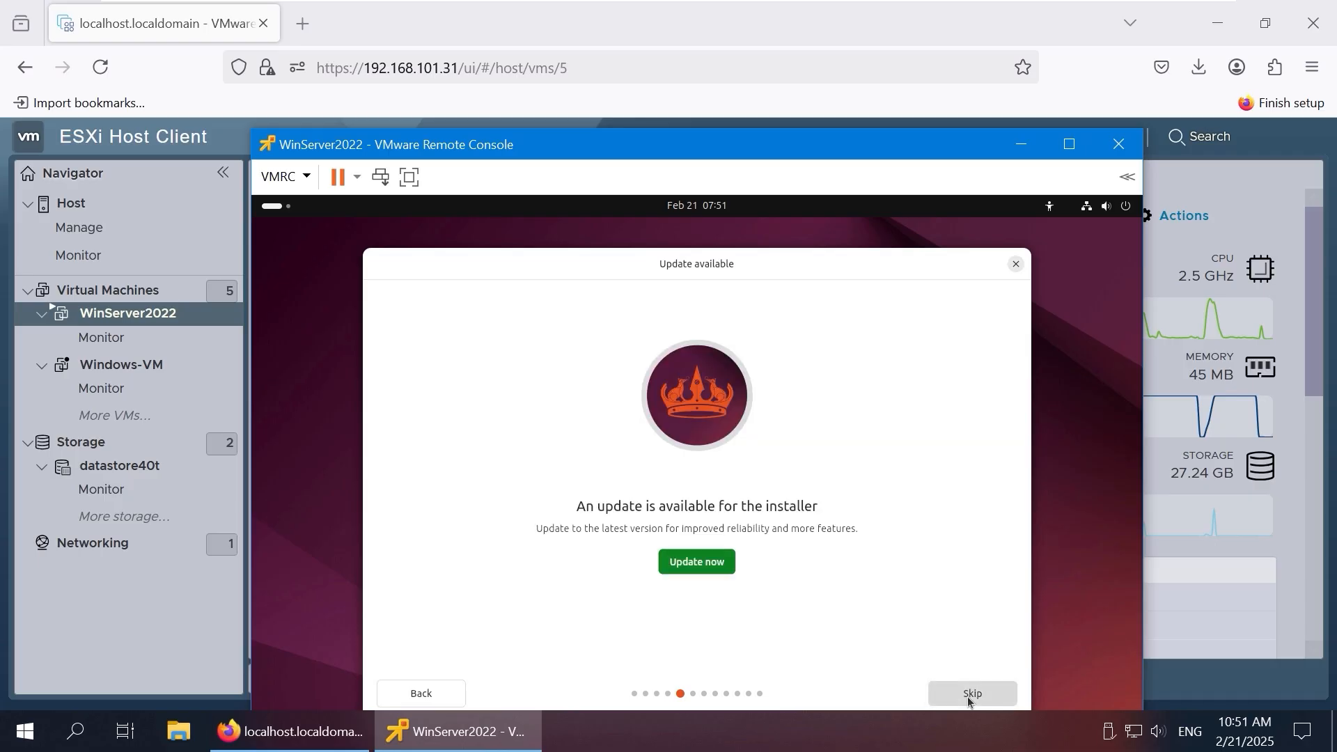
left_click(970, 695)
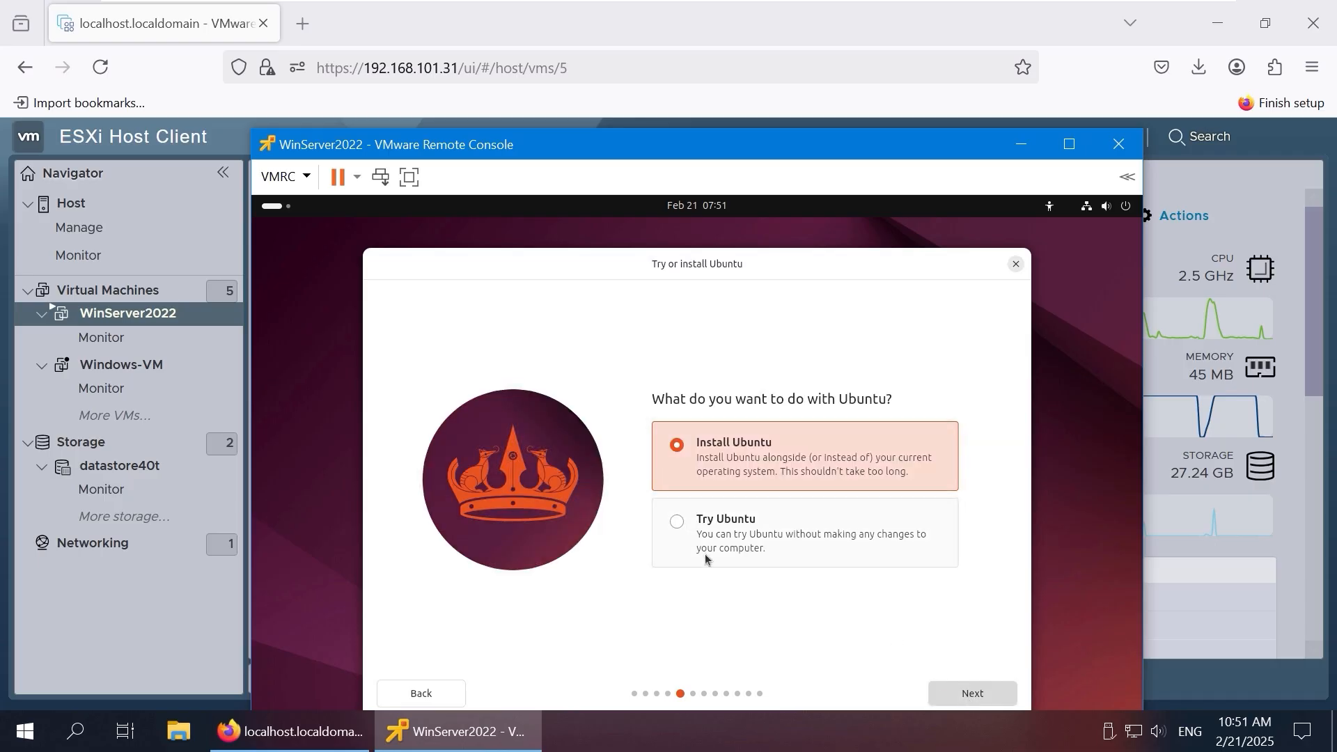
left_click(676, 524)
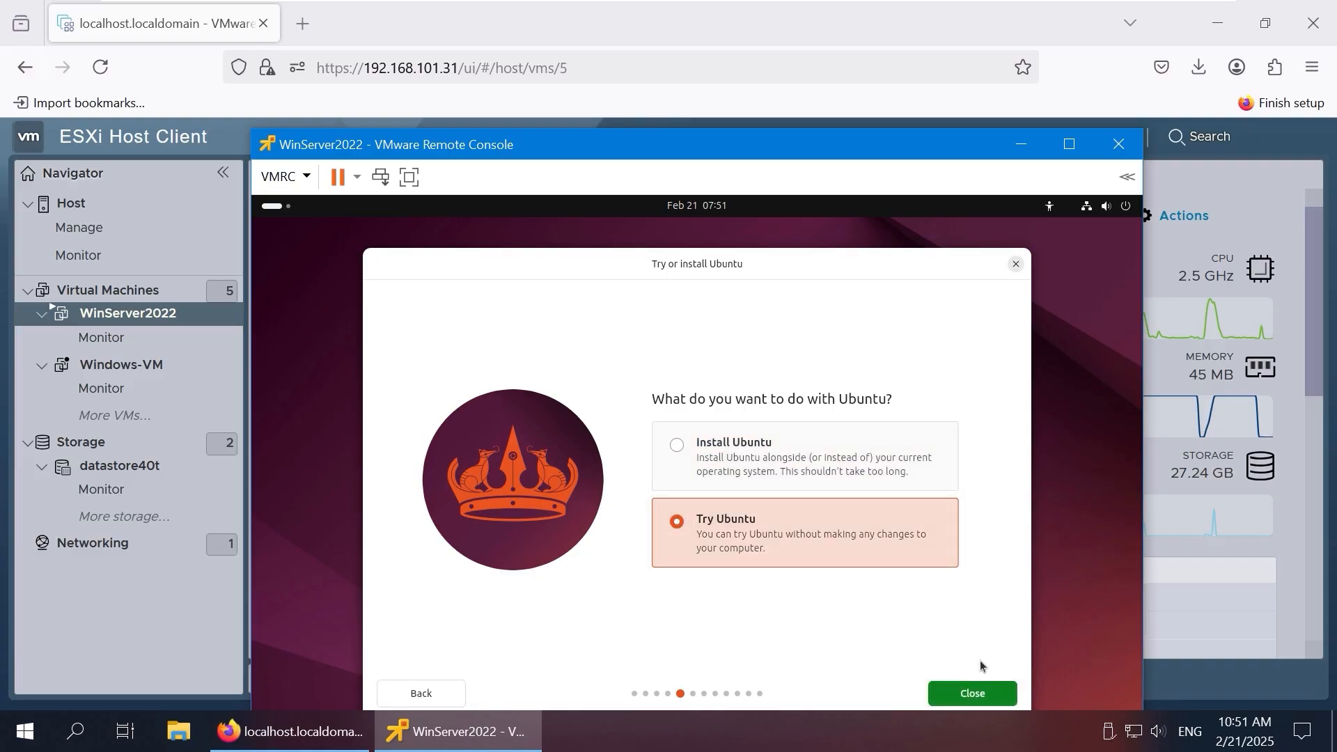
left_click(981, 689)
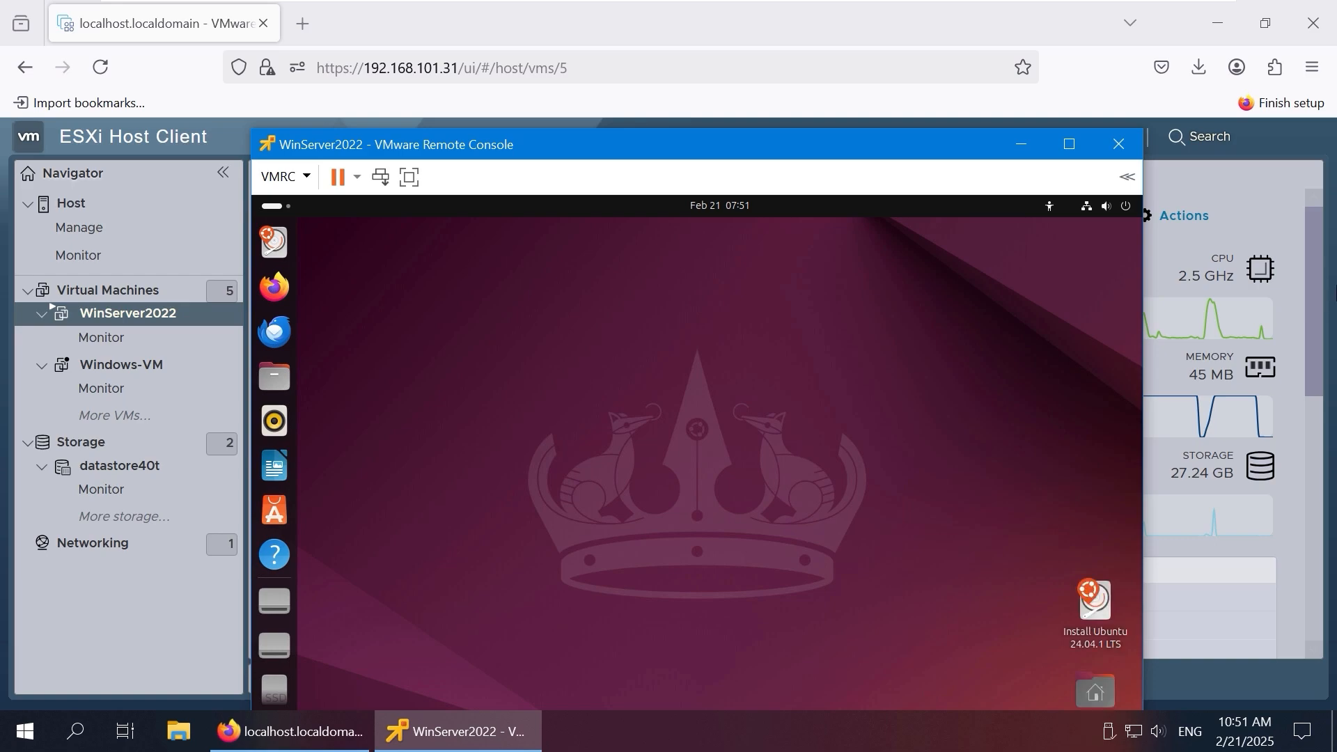
- Open a maximized desktop terminal, become root with sudo -i, and enter ls -al /dev/sd*
left_click_drag(574, 143, 520, 95)
right_click(418, 249)
left_click(489, 416)
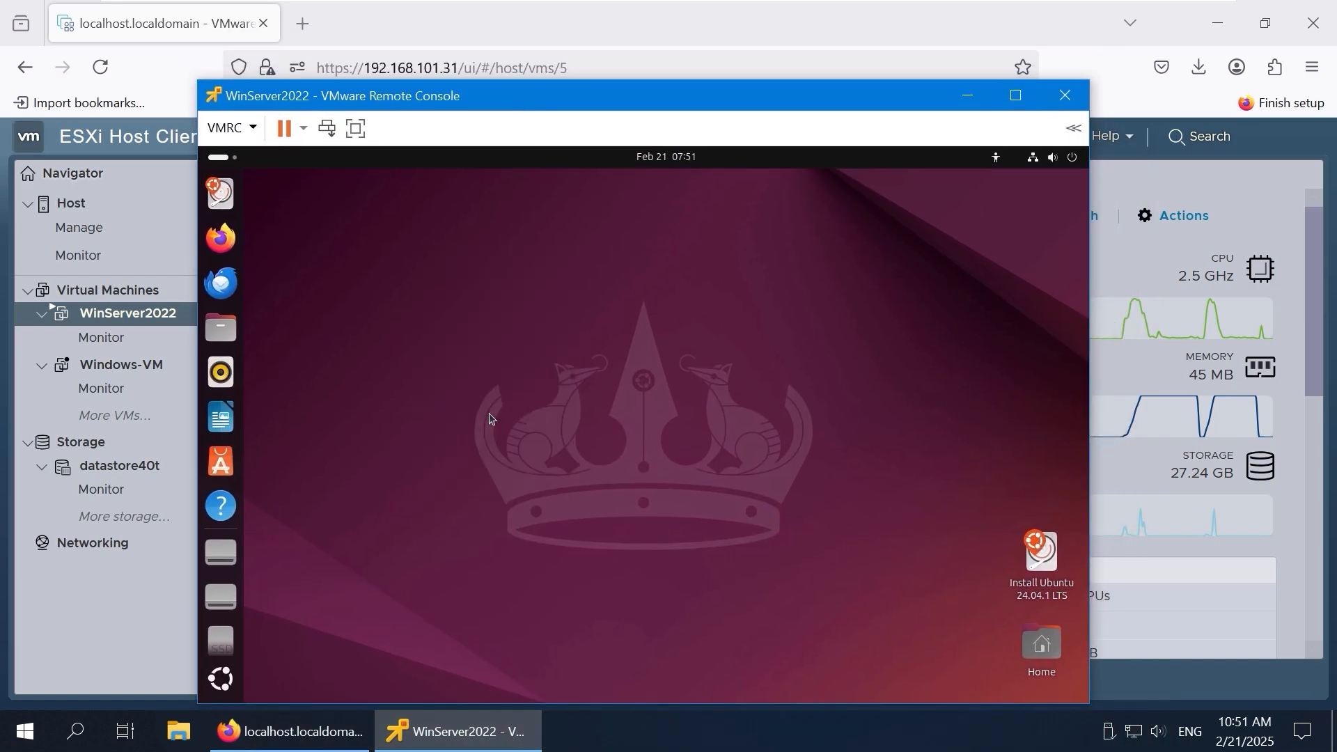
double_click(645, 237)
type("sudo -i")
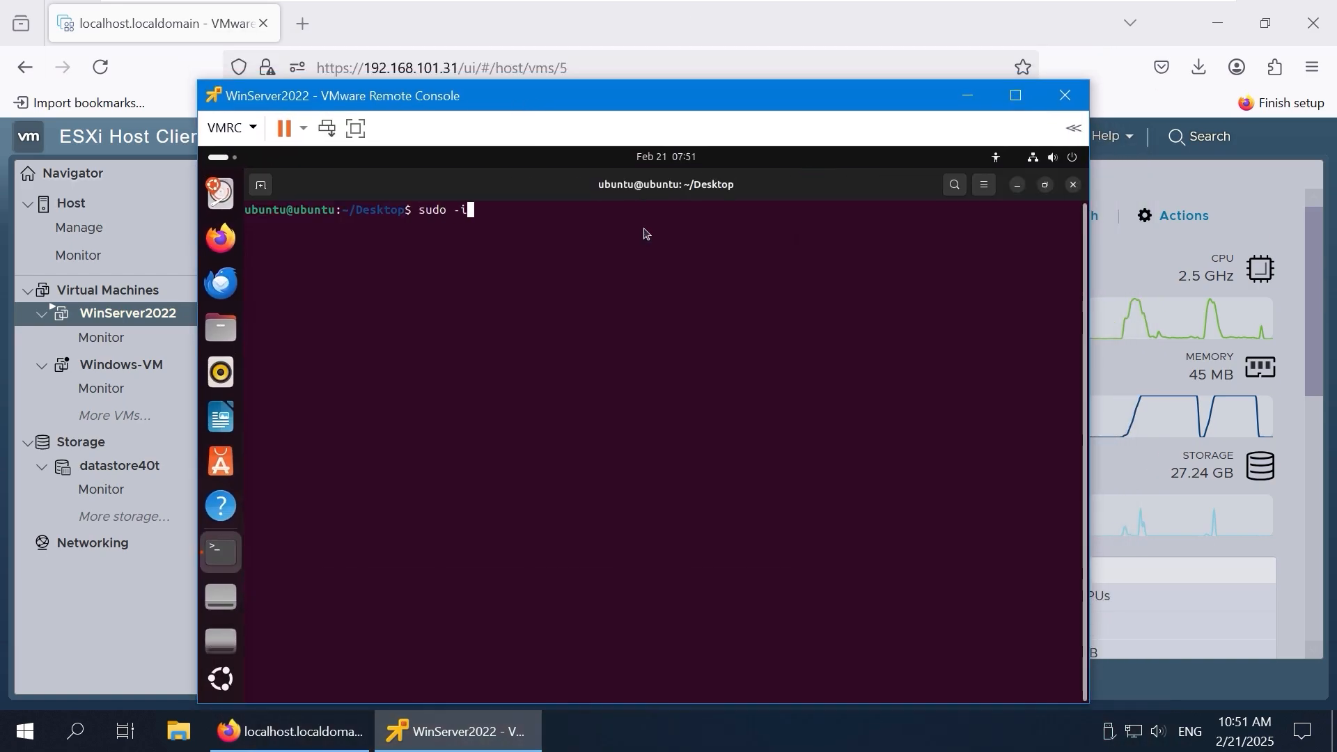
key("Return")
type("ls -al /")
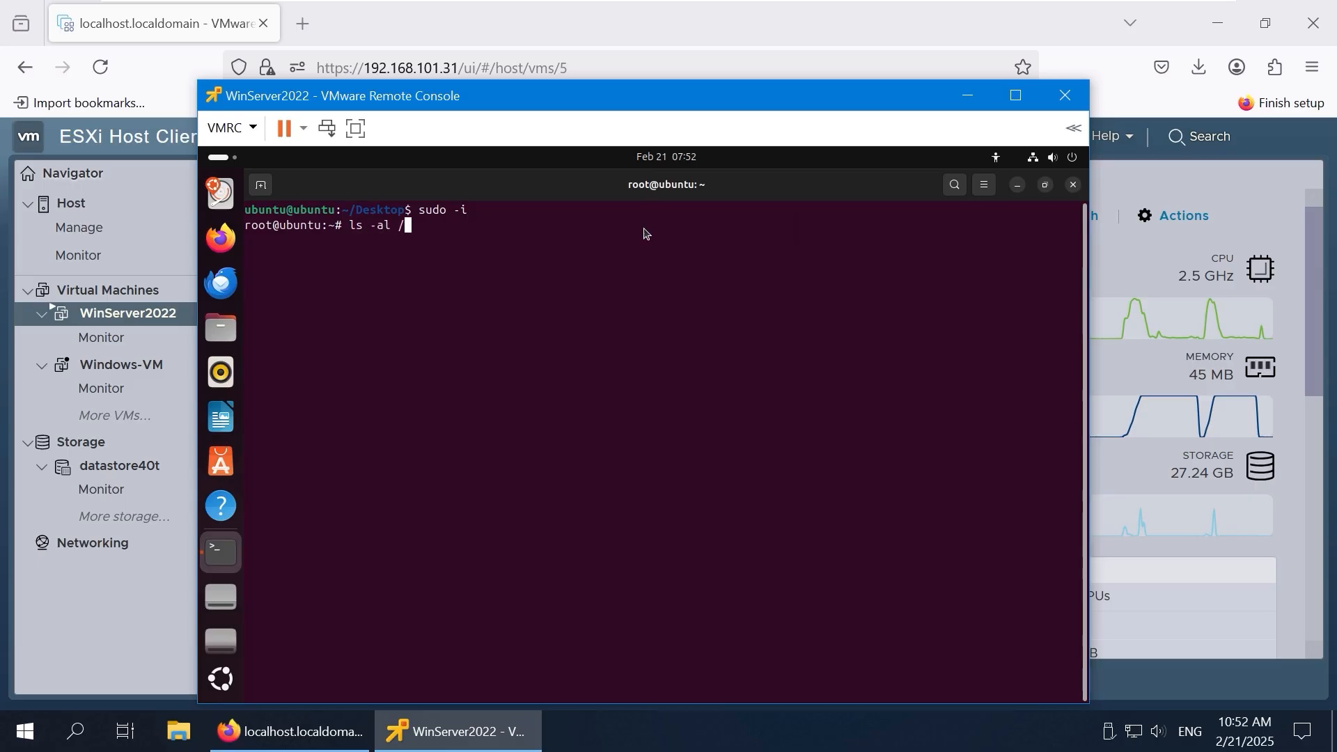
type("dev/sd*")
- List the /dev/sd* devices and create /mnt/win-disk1 and /mnt/win-disk2
key("Return")
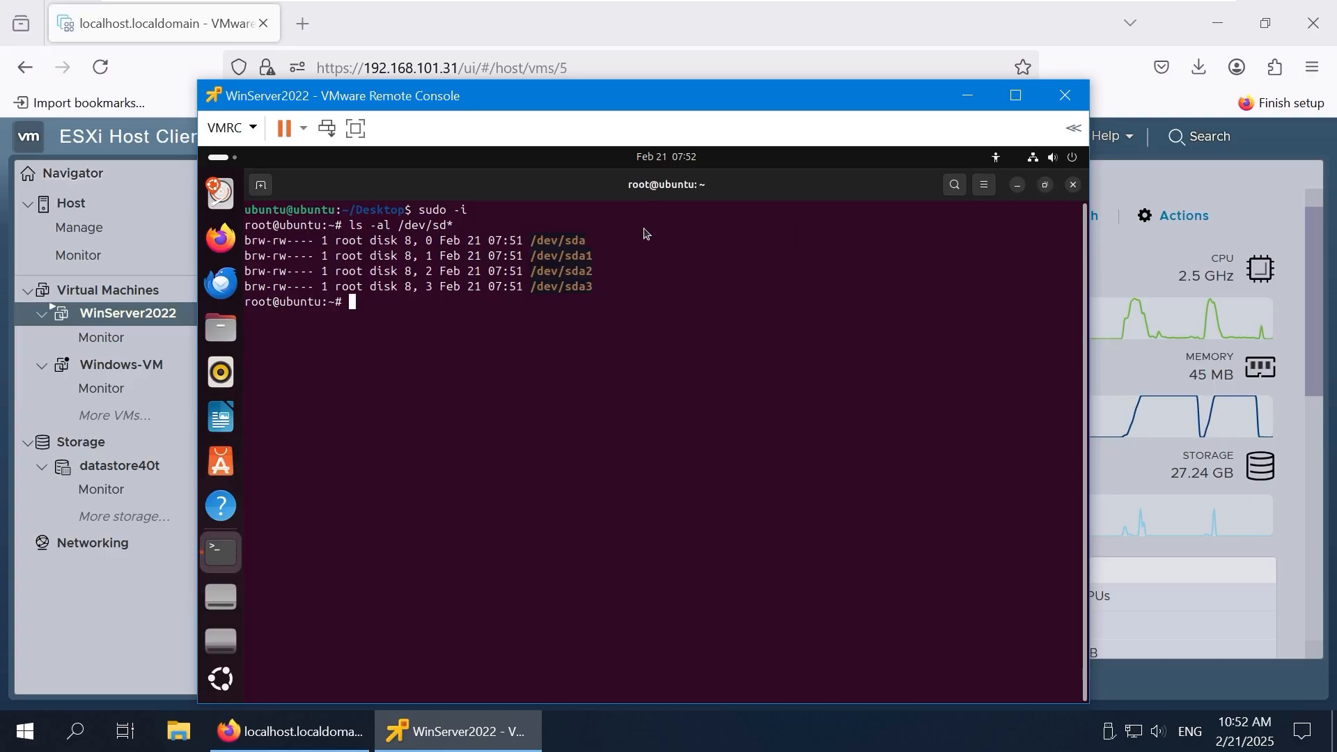
type("mkdir /mnt")
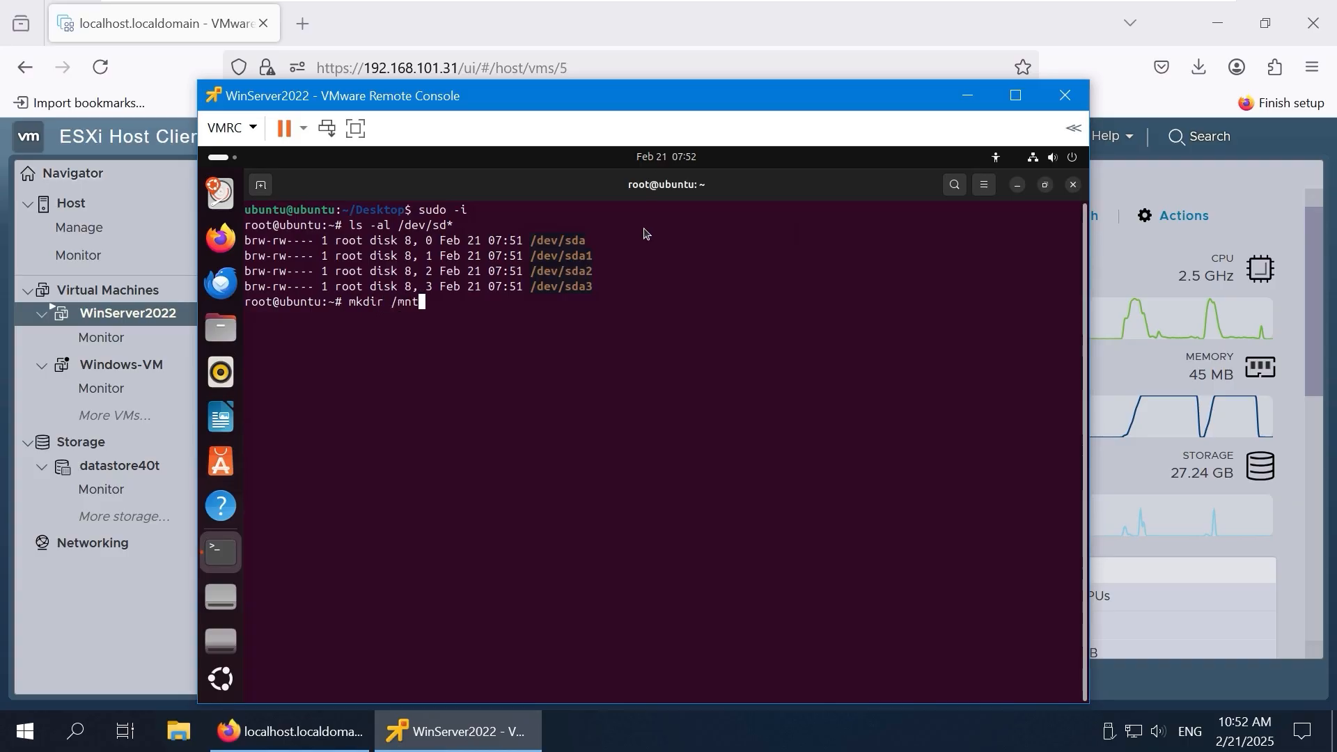
type("/win-disk1")
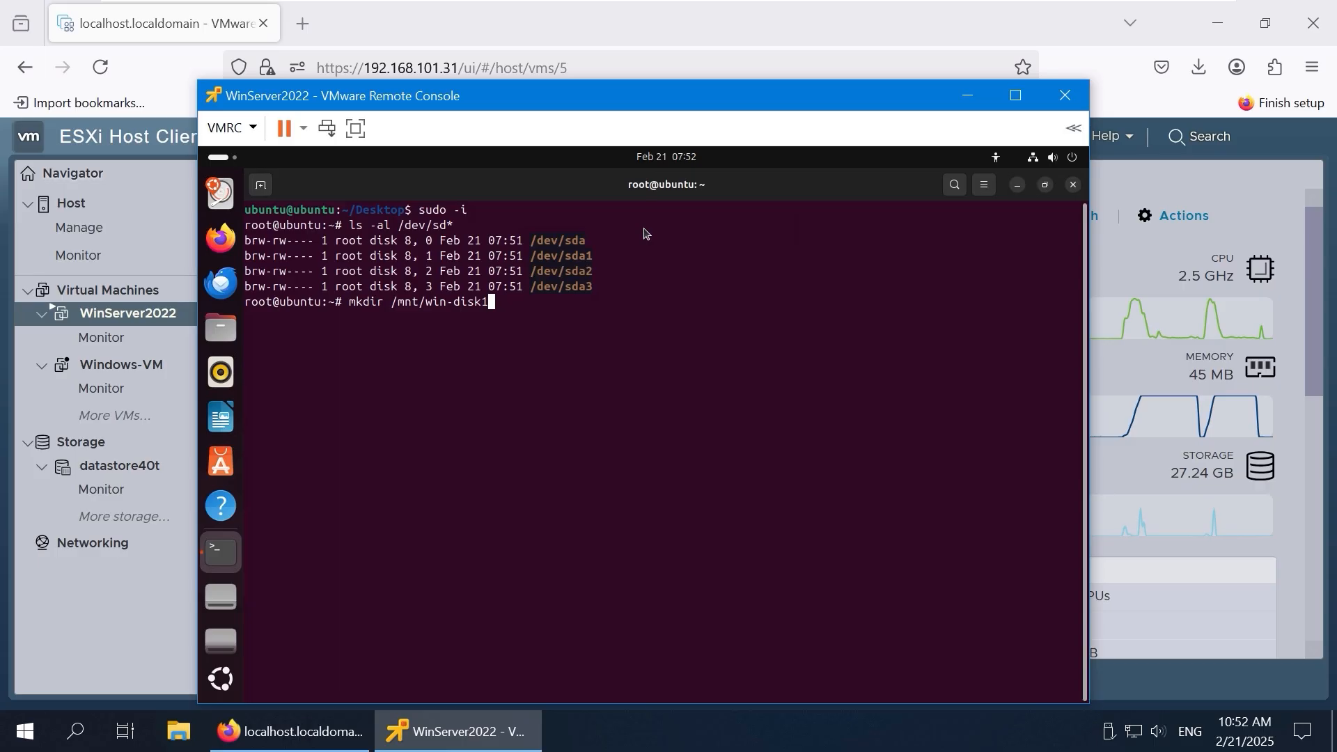
key("Return")
key("Up")
key("BackSpace")
type("2")
key("Return")
- Create /mnt/win-disk3 and mount /dev/sda1 on /mnt/win-disk1
key("Up")
key("BackSpace")
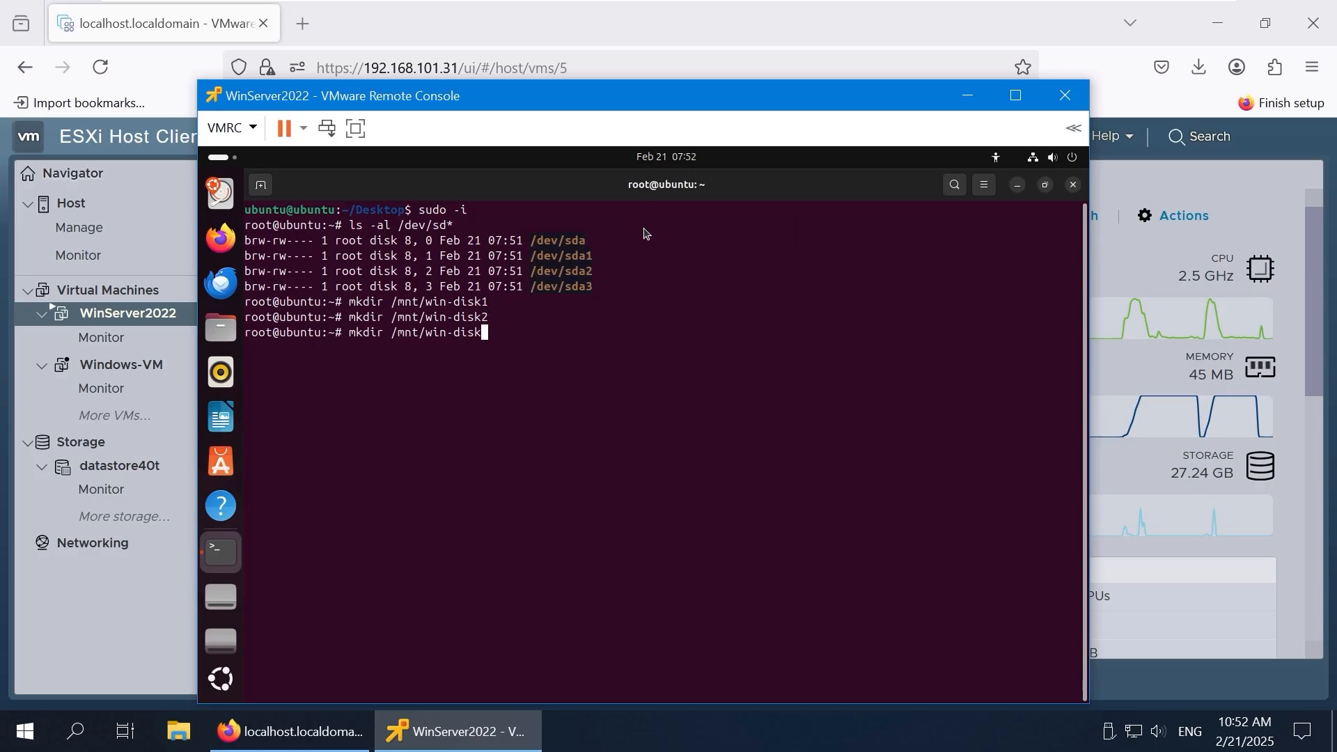
type("3")
key("Return")
key("Return")
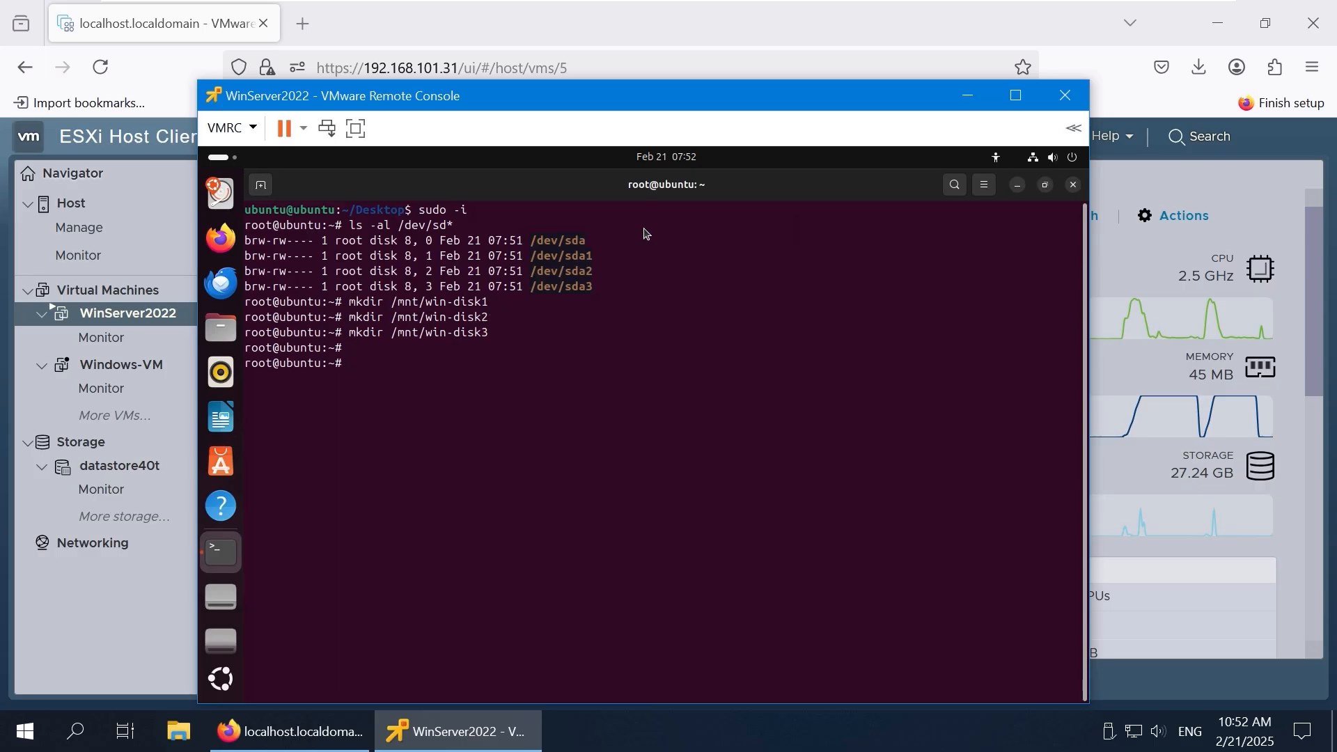
type("mount /dev/sda1 /mnt/win-disk1")
- Mount /dev/sda2 on /mnt/win-disk2 by editing the recalled mount command
key("Return")
key("Up")
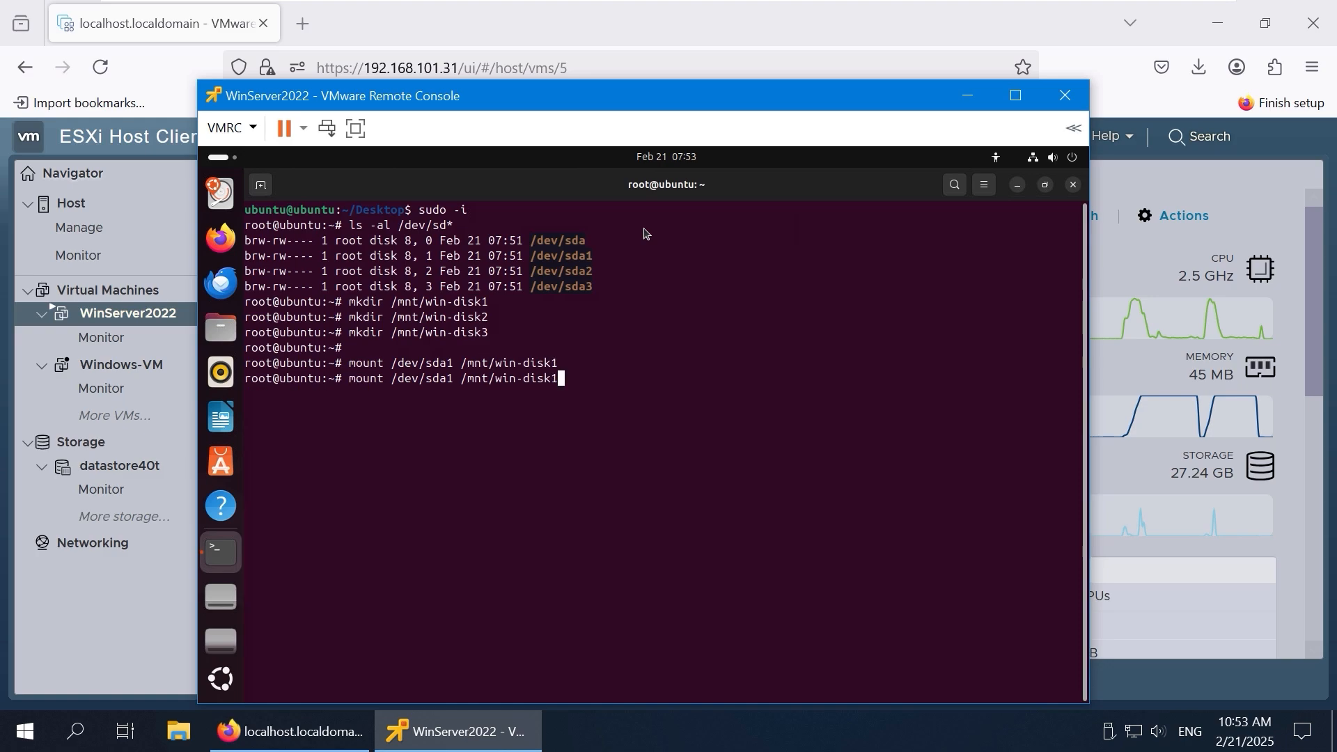
key("Left")
key("Left")
key("Left")
key("Left")
key("Left")
key("Left")
key("Left")
key("Left")
key("Left")
key("Left")
key("Left")
key("Left")
key("Left")
key("Left")
key("Left")
key("BackSpace")
type("2")
key("End")
- Mount /dev/sda3 on /mnt/win-disk3 by editing the recalled mount command
key("BackSpace")
type("2")
key("Return")
key("Up")
key("BackSpace")
type("3")
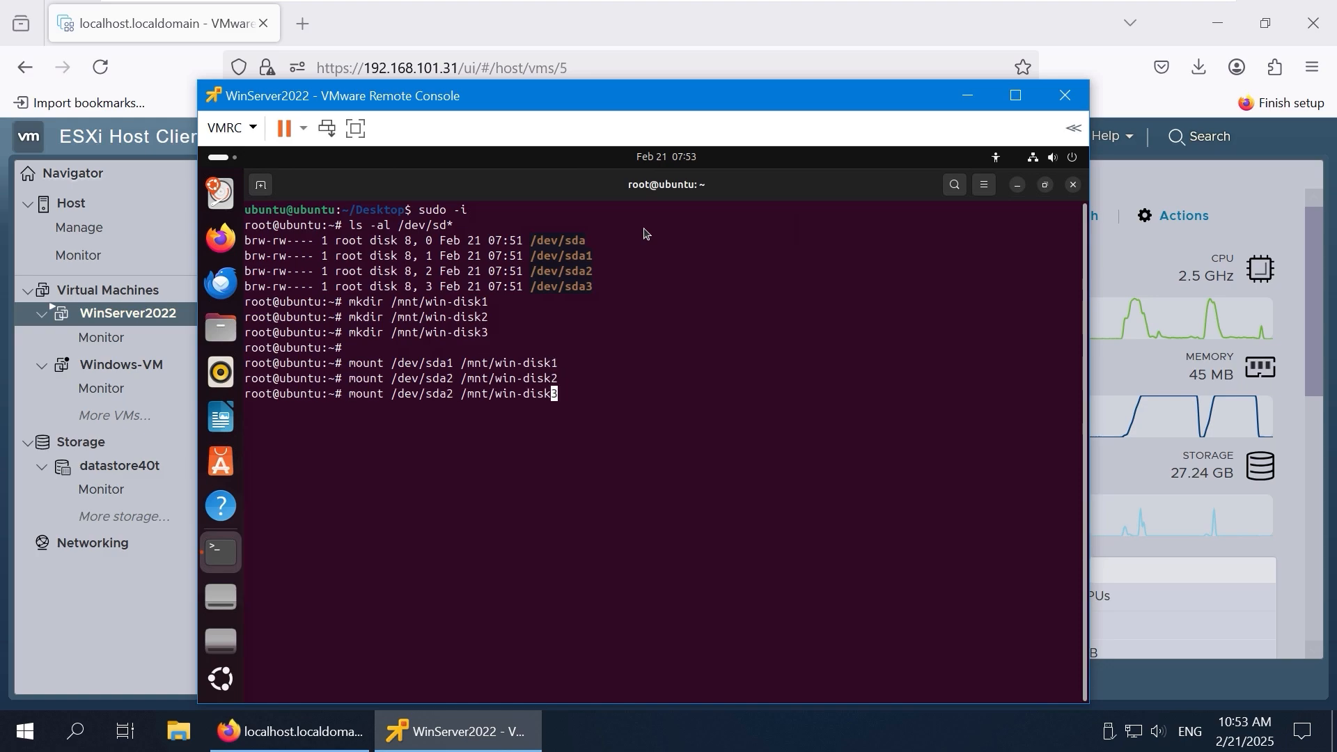
key("Left")
key("Left")
key("Left")
key("Left")
key("Left")
key("Left")
key("Left")
key("Left")
key("Left")
key("Left")
key("Left")
key("Left")
key("Left")
key("Left")
key("BackSpace")
type("3")
key("End")
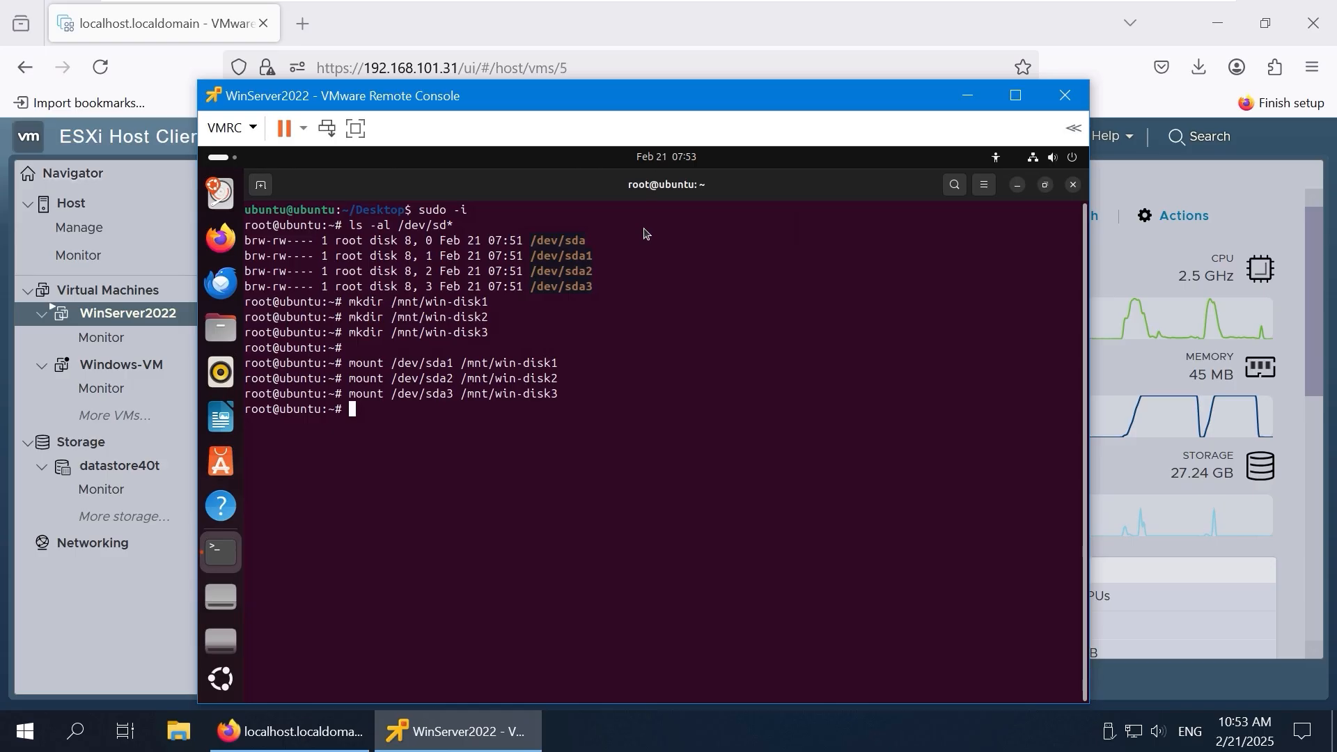
- List the contents of /mnt/win-disk1, /mnt/win-disk2 and /mnt/win-disk3 with ls -al
type("ls -al /mnt/win-disk")
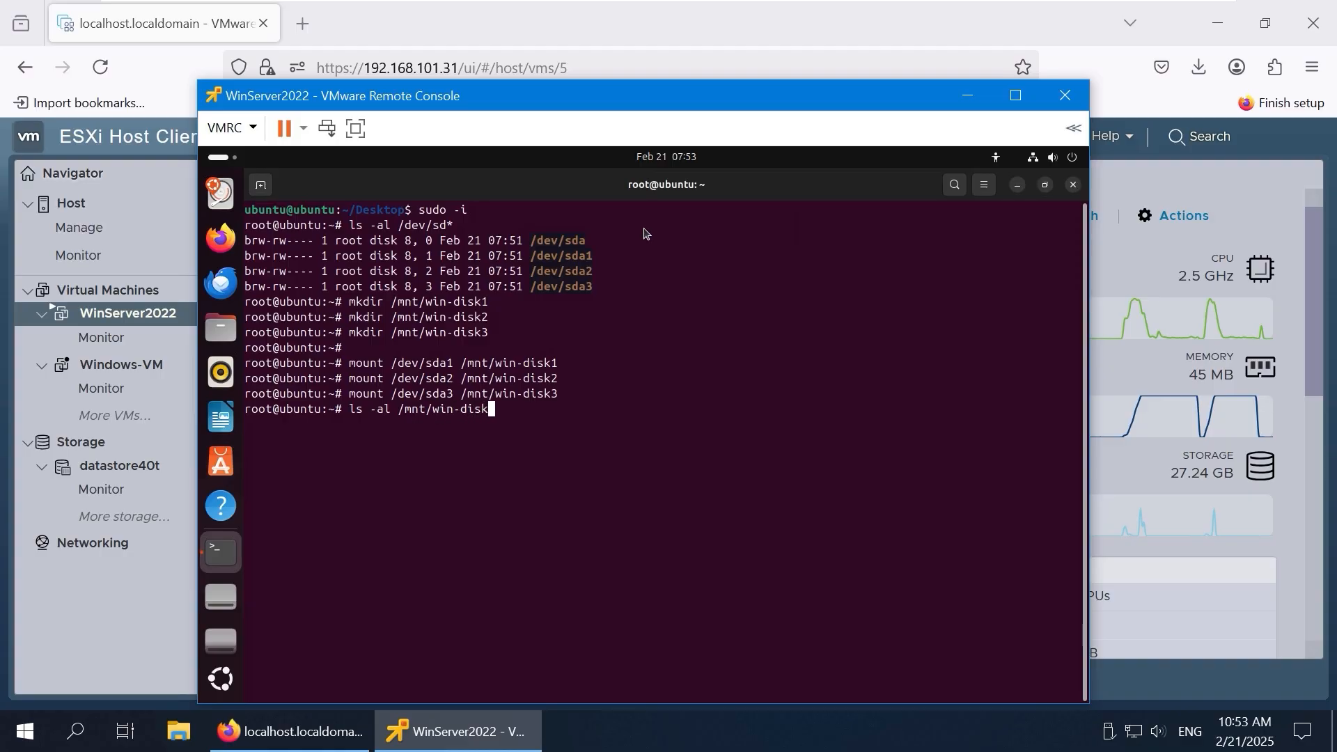
type("1")
key("Return")
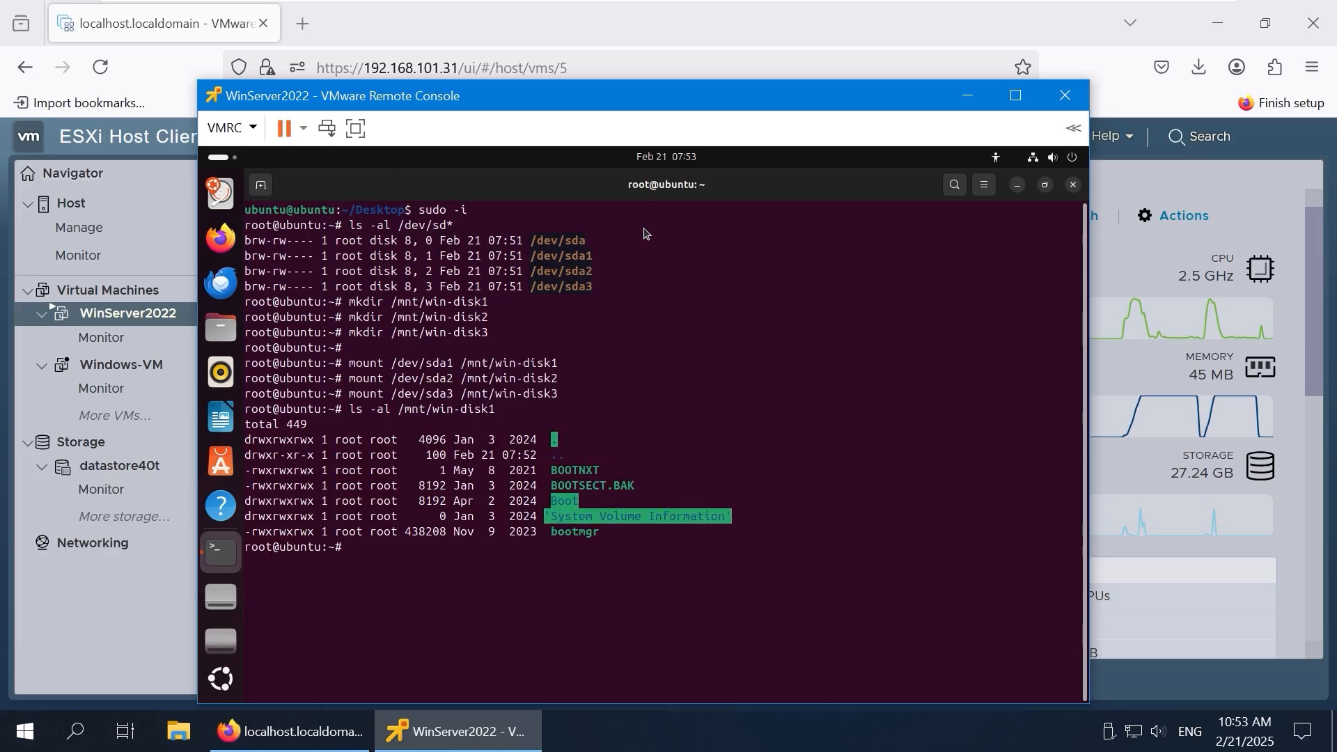
key("Up")
key("BackSpace")
type("2")
key("Return")
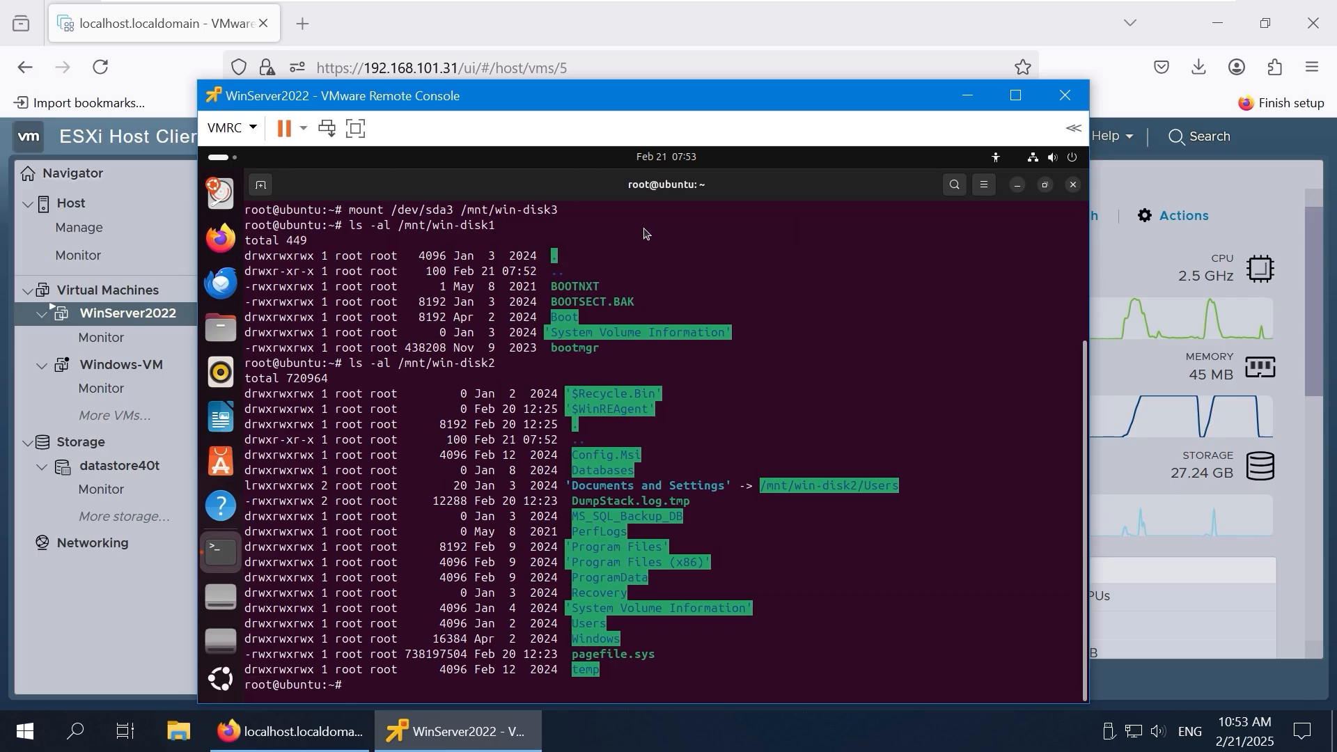
key("Up")
key("BackSpace")
type("3")
key("Return")
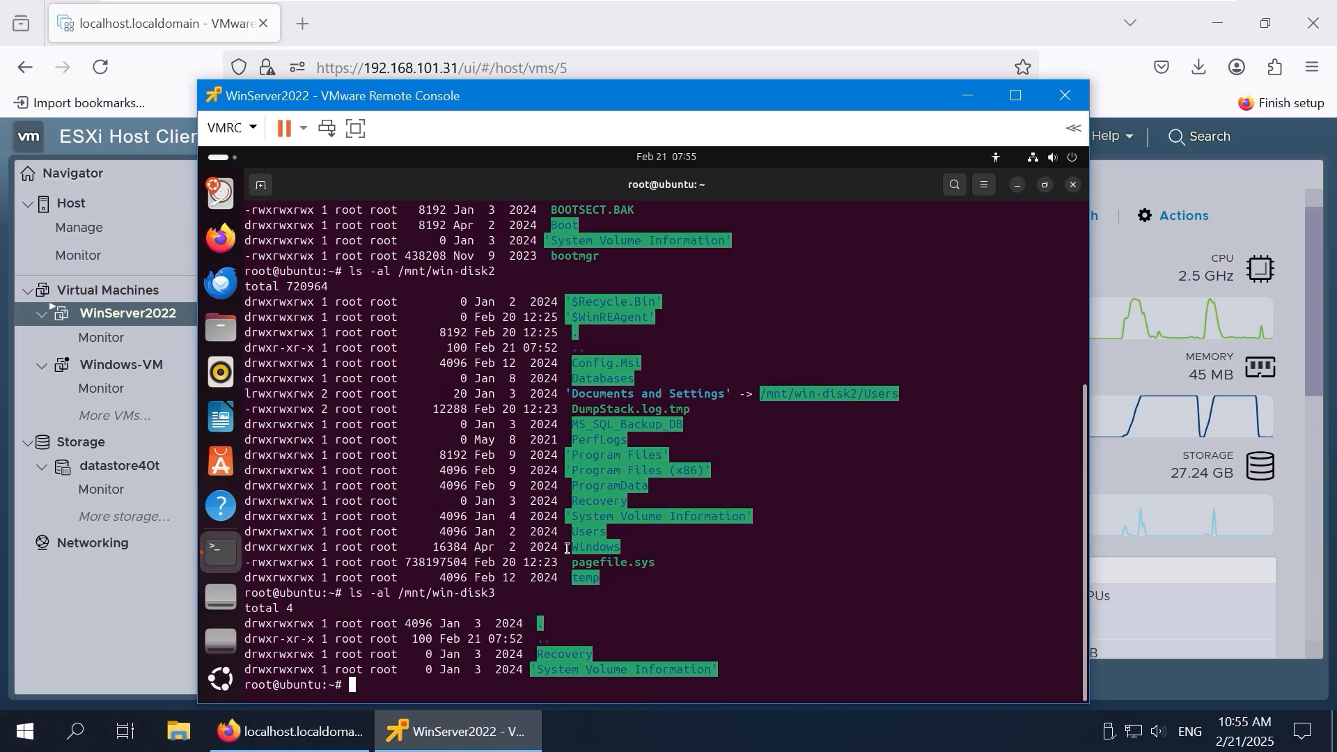
left_click_drag(575, 547, 619, 546)
left_click(633, 547)
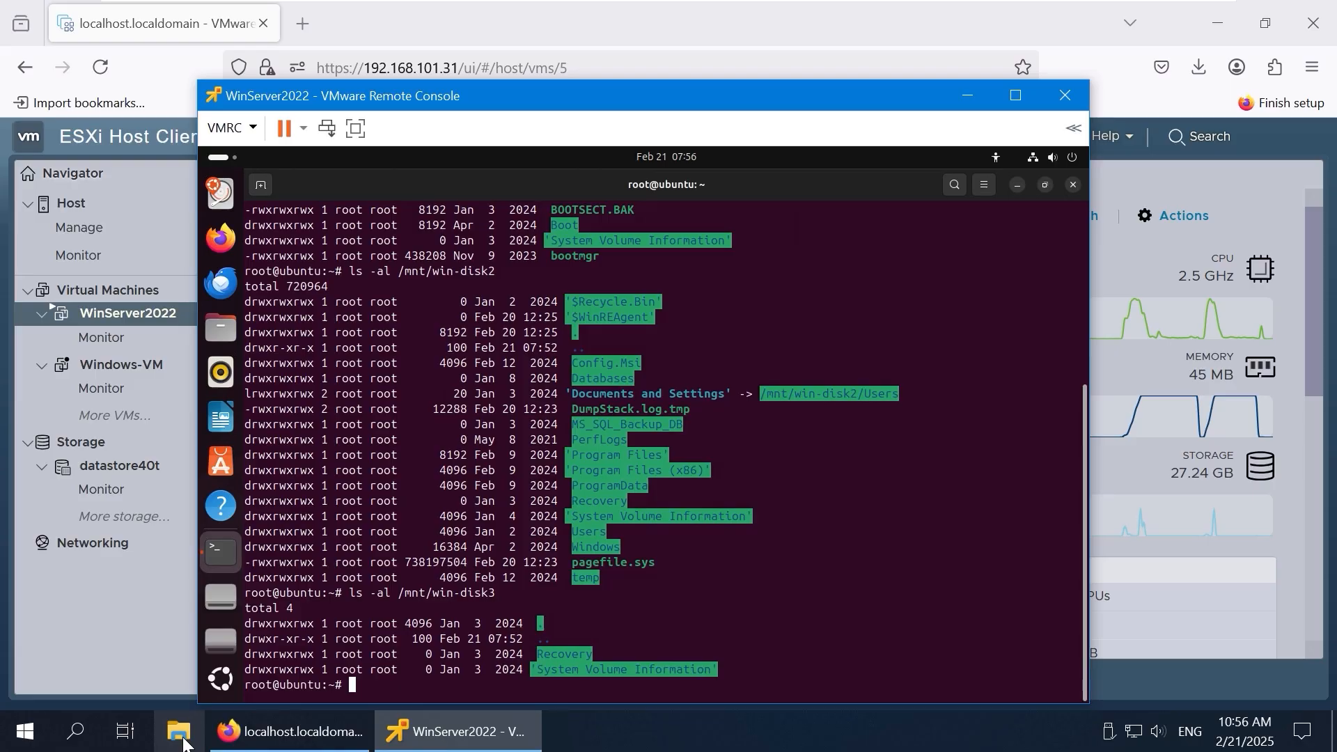
- Launch Command Prompt on the host and run ipconfig and net share
left_click(36, 737)
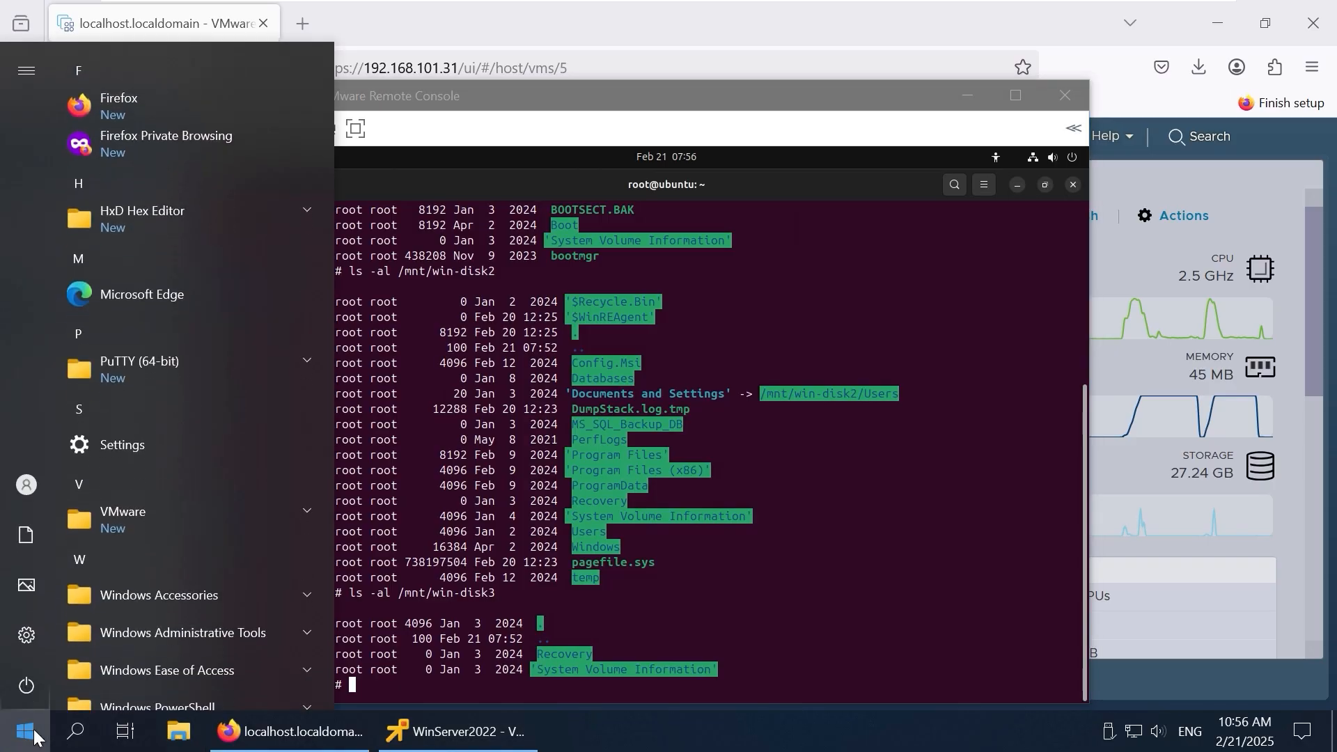
type("cm")
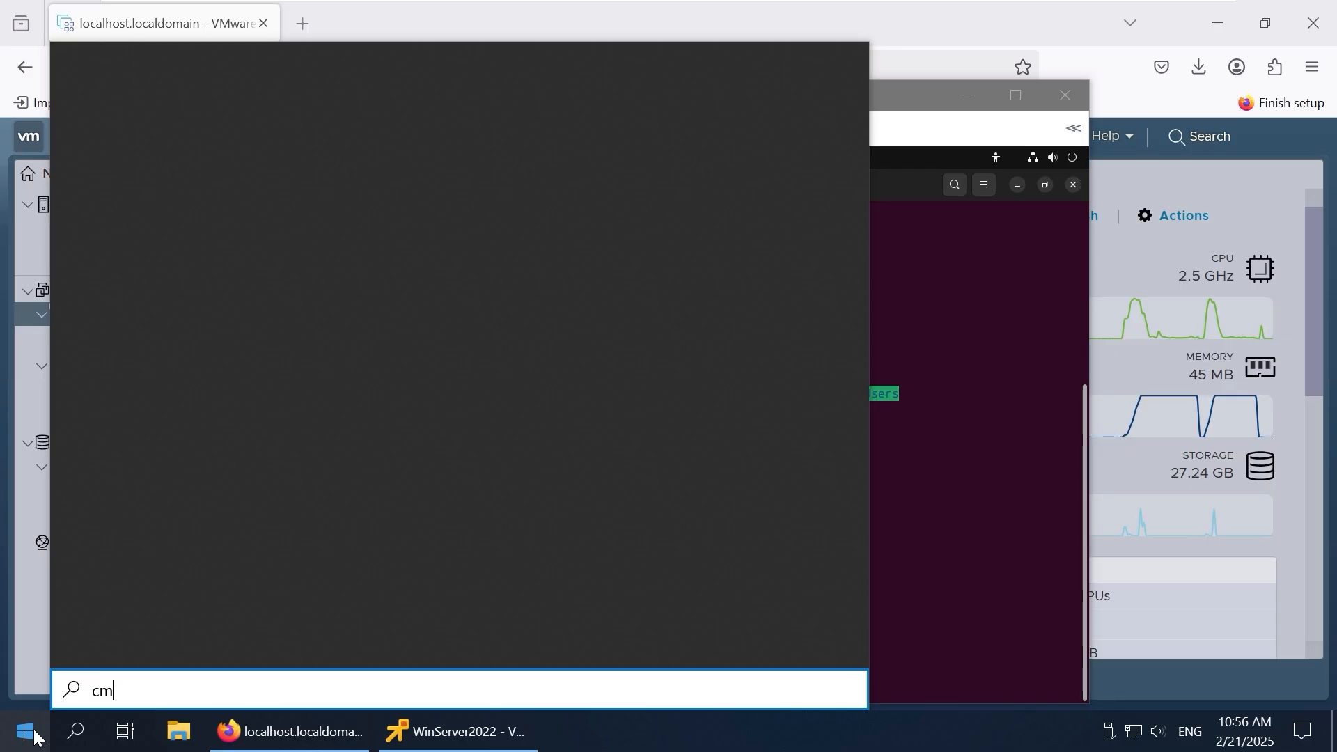
type("d")
key("Return")
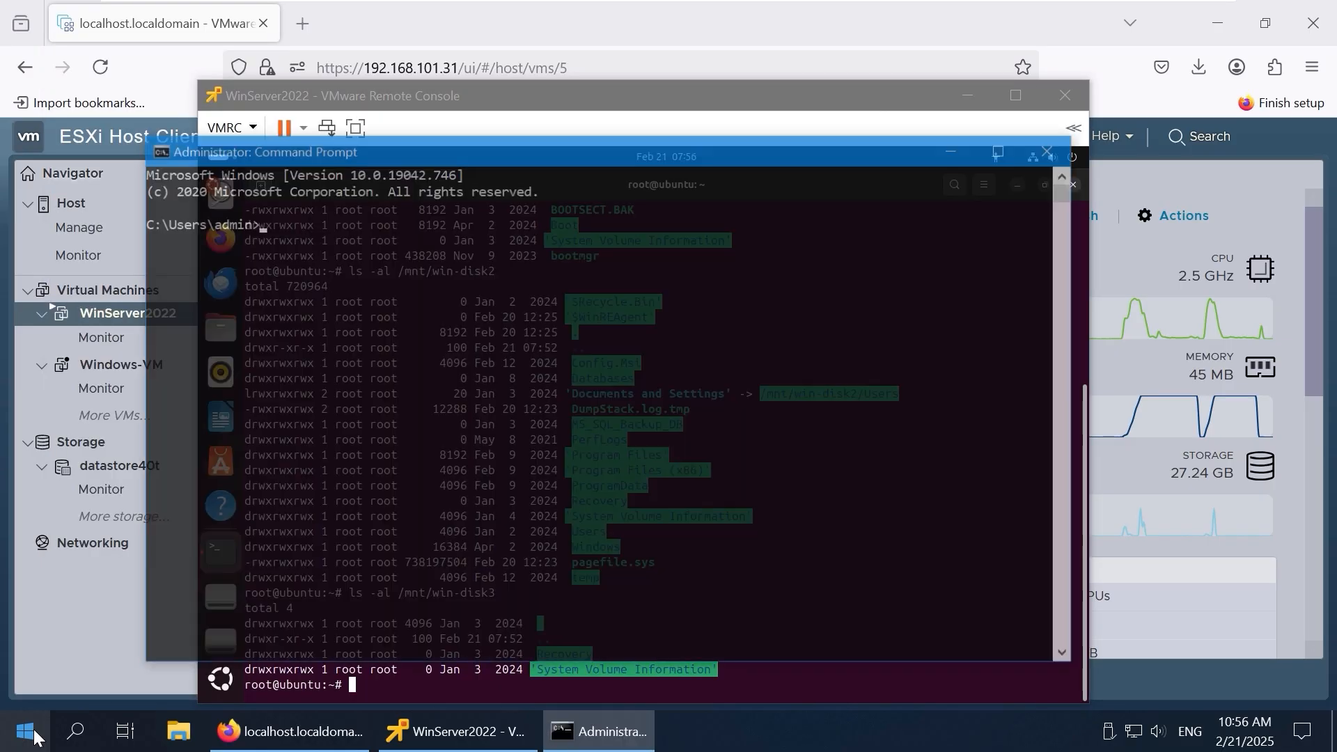
type("ipconfig")
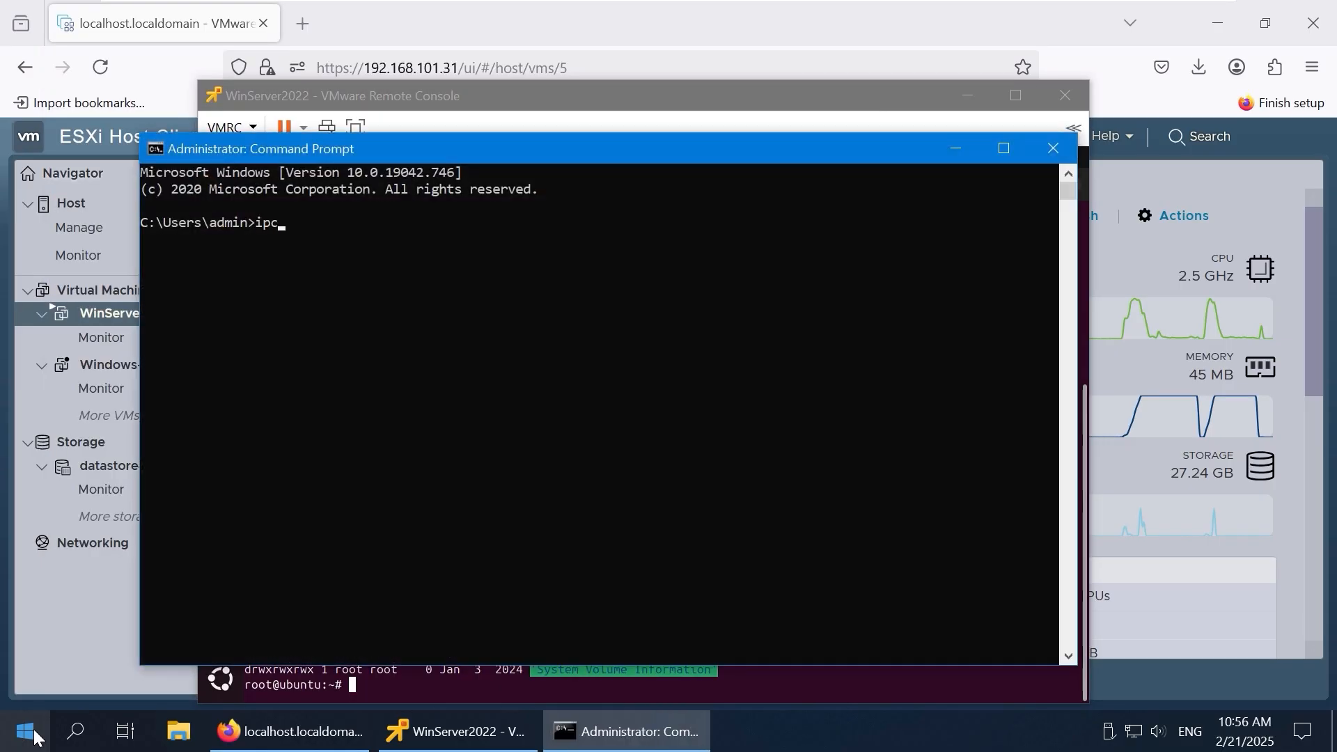
key("Return")
type("net share")
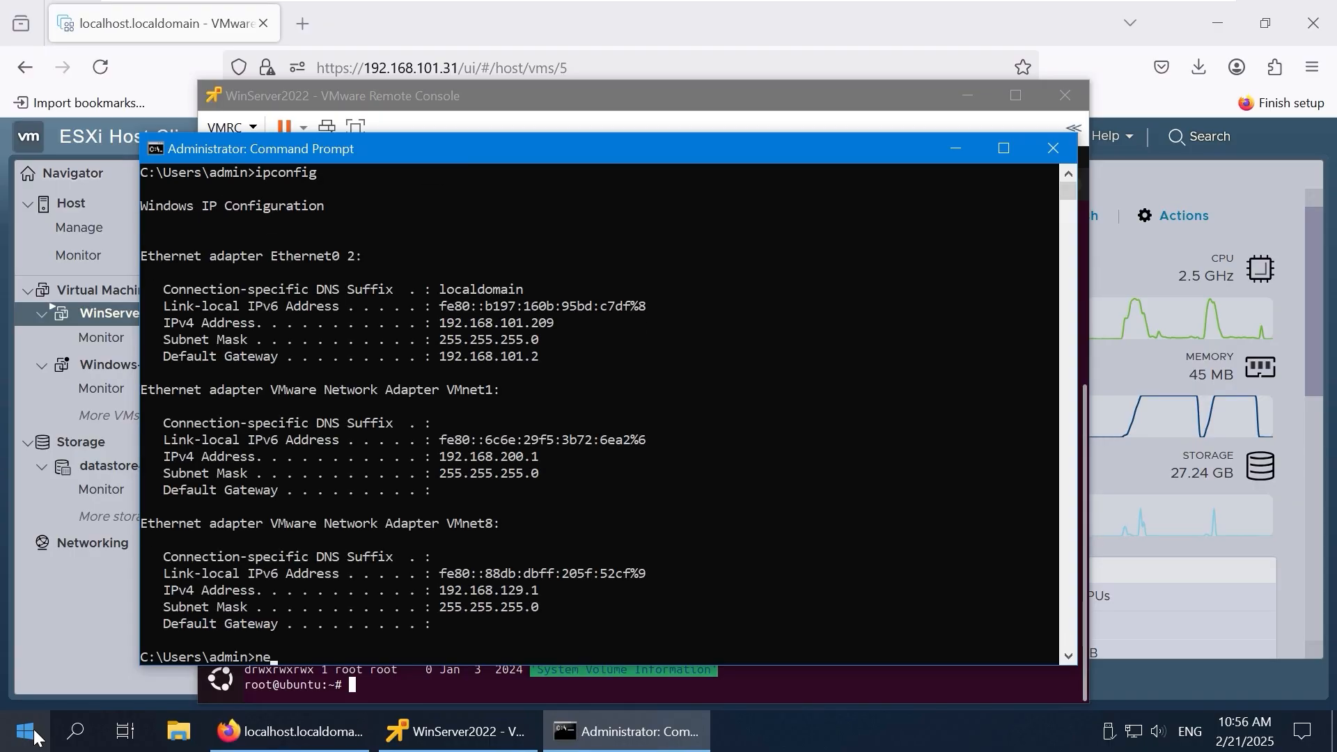
key("Return")
- Select the Share01 path and the 192.168.101.209 IPv4 address, then return to the VM console
left_click_drag(240, 574, 366, 571)
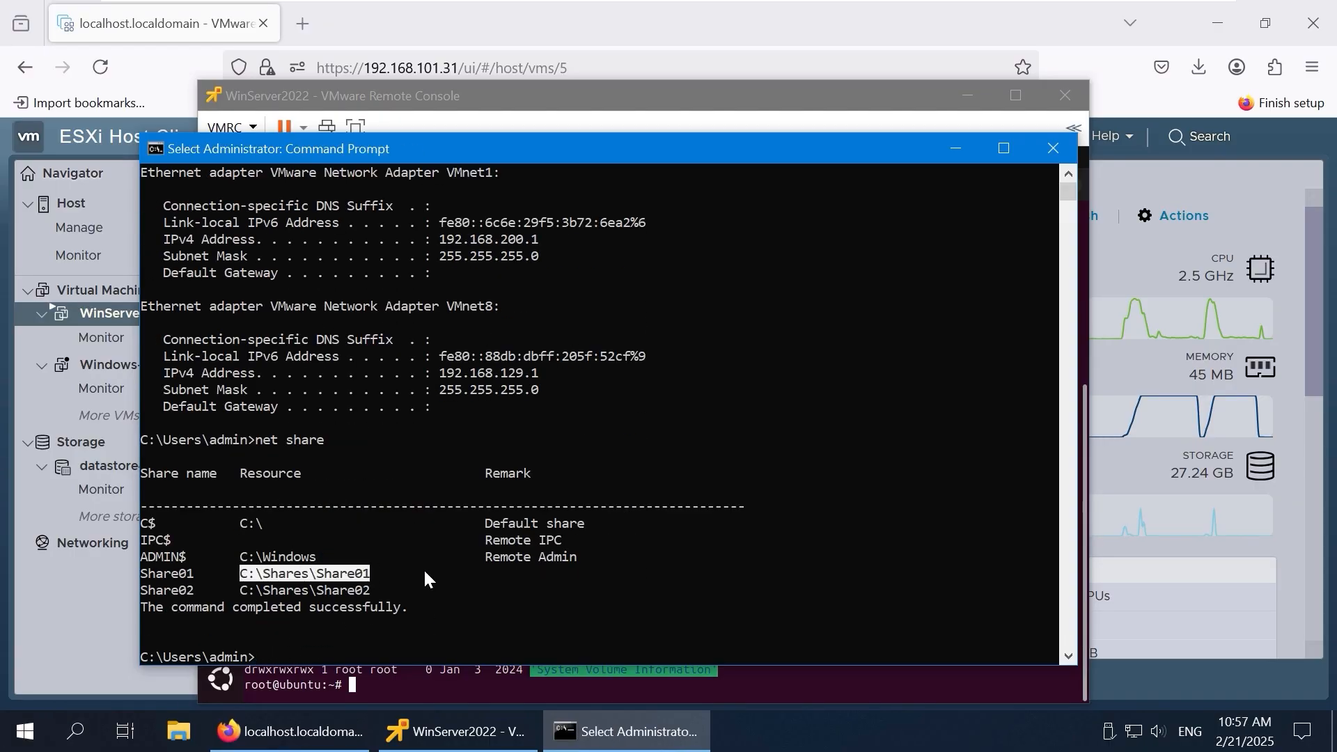
scroll(426, 557, "up", 3)
left_click_drag(442, 258, 551, 257)
left_click(734, 305)
left_click(792, 95)
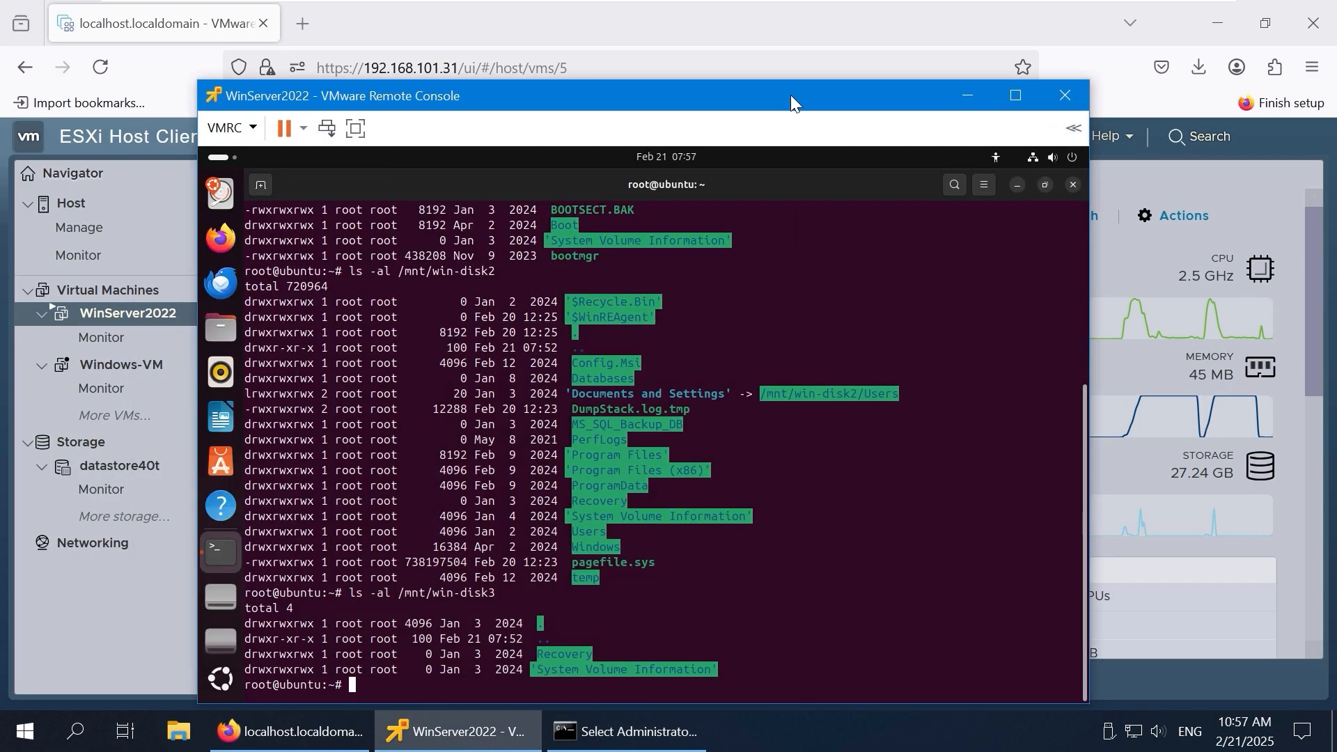
- Create /mnt/smb-share and begin a CIFS mount command with the share user's login
key("Return")
key("Return")
key("Return")
key("Return")
key("Return")
key("Return")
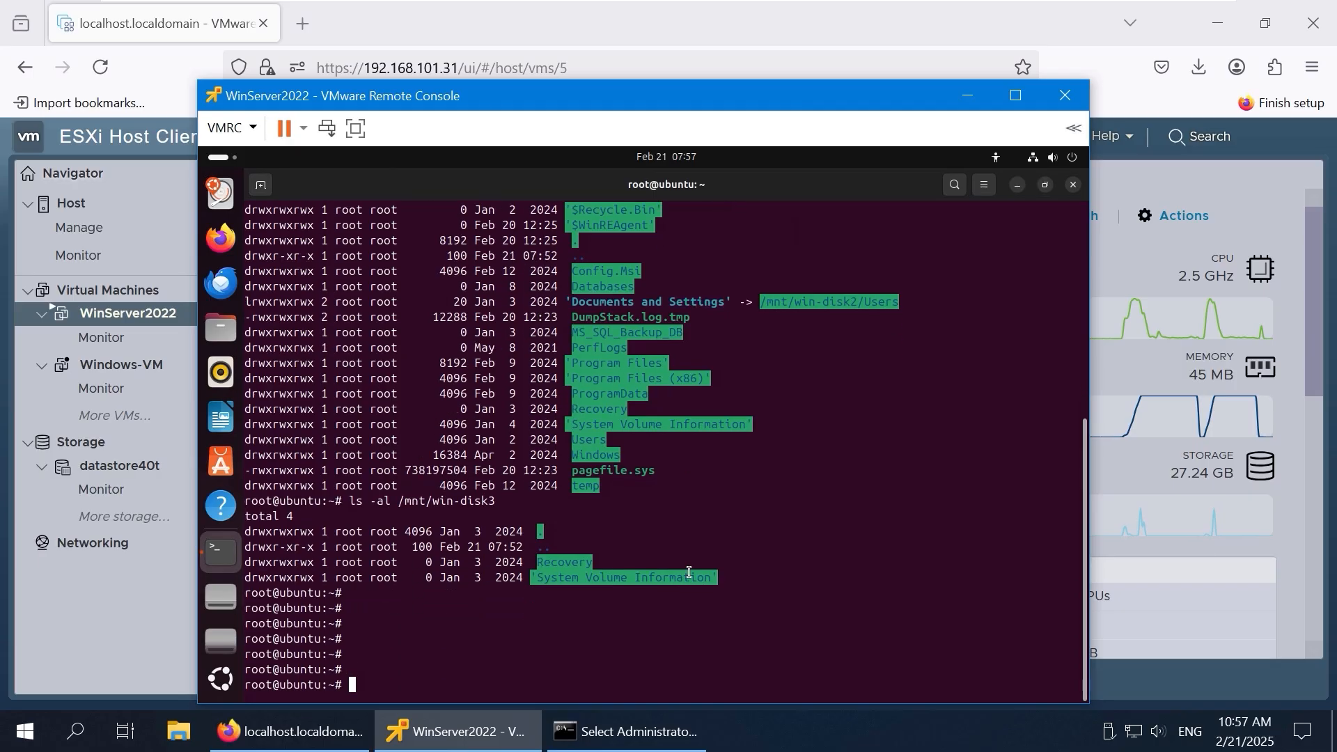
type("mkdir /mnt/smb-share")
key("Return")
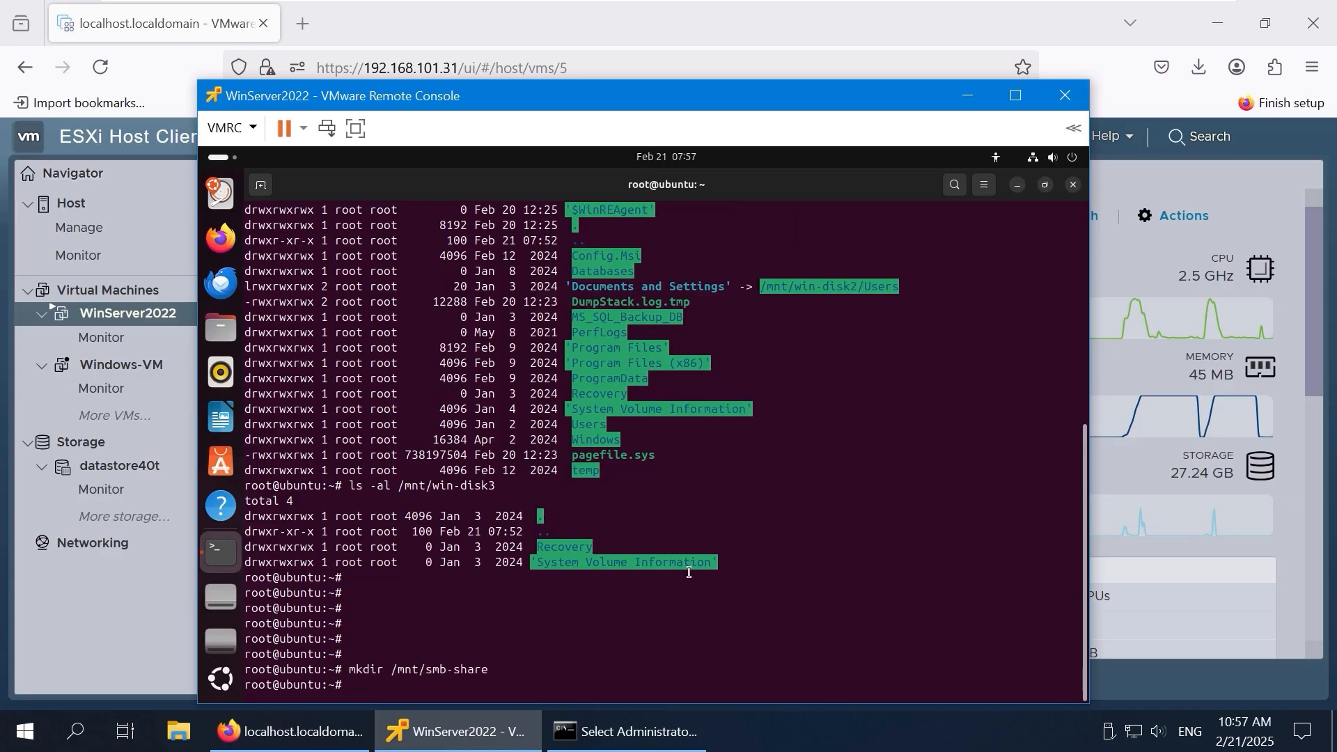
type("mount -t cifs -o user=user11 //192.168.")
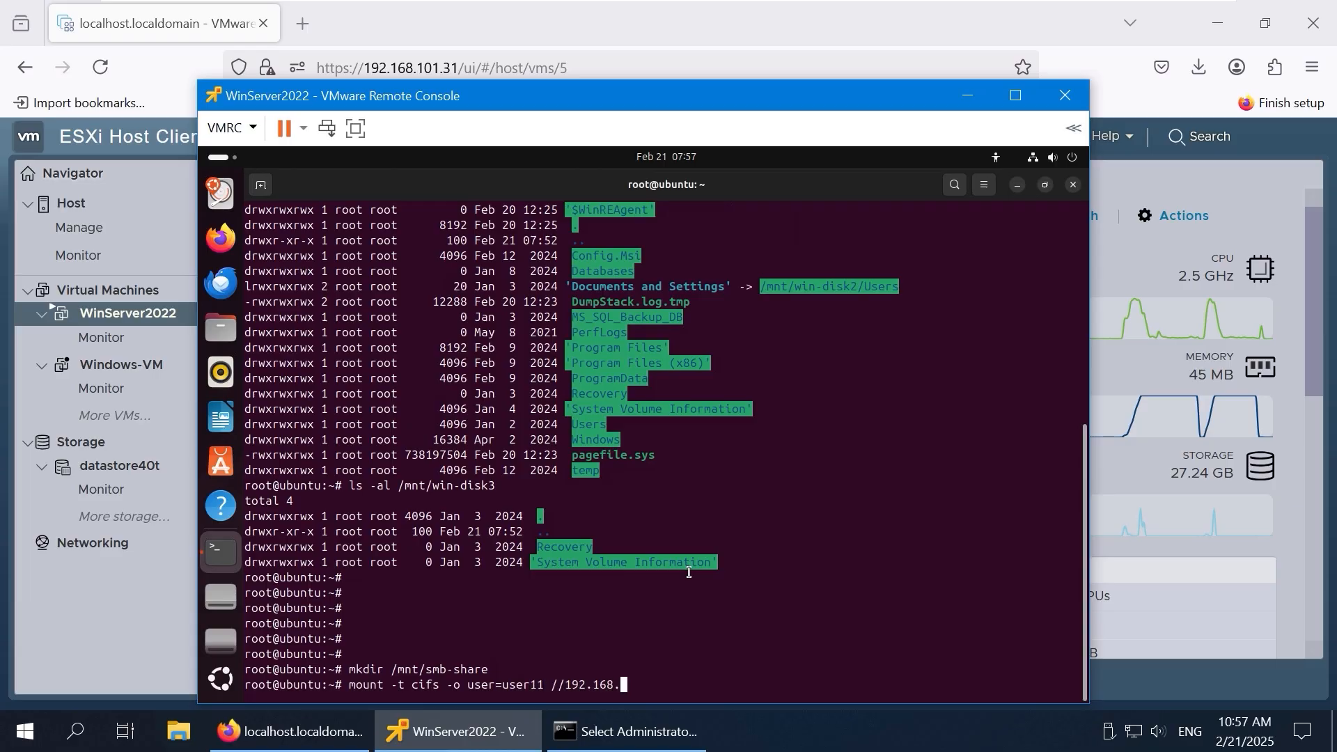
type("101.")
- Complete the mount command for //192.168.101.209/share01 onto /mnt/smb-share, checking IP and share in Command Prompt
left_click(626, 731)
scroll(575, 345, "up", 6)
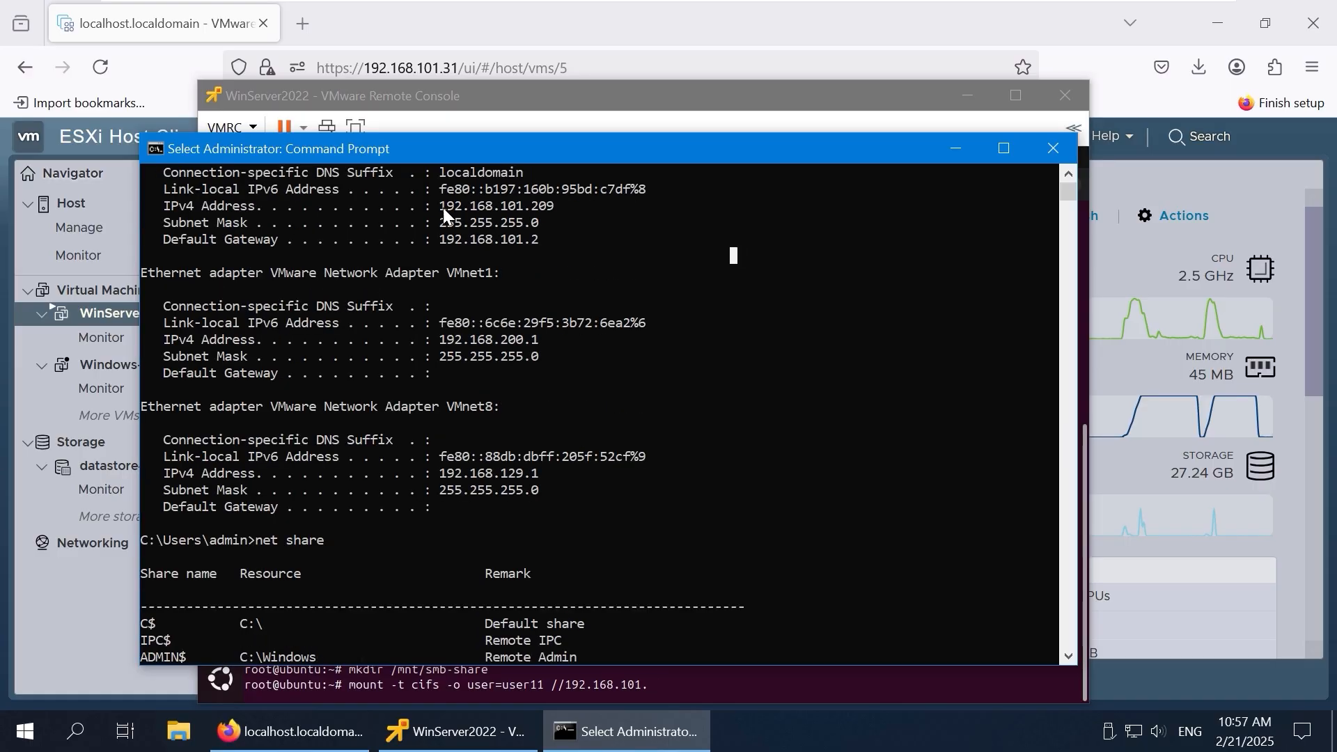
left_click_drag(440, 206, 560, 204)
left_click(584, 102)
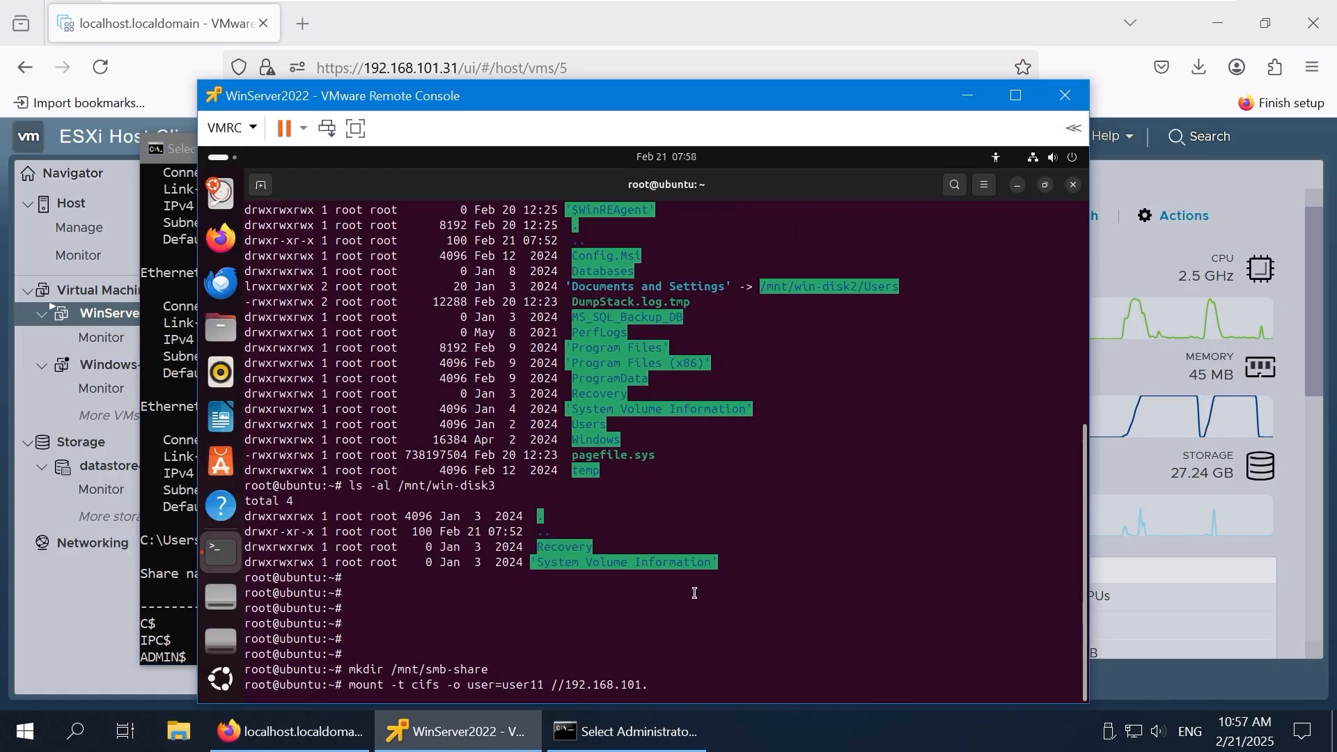
type("209/")
left_click(177, 507)
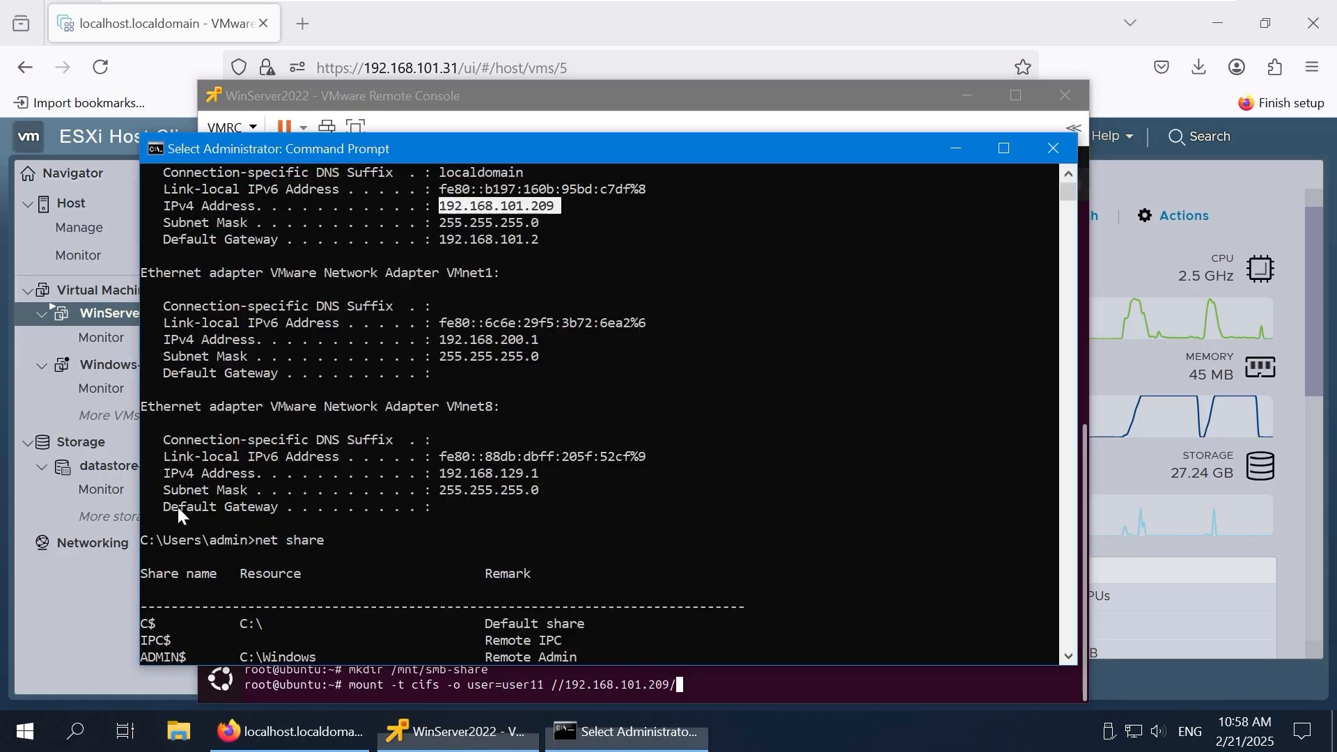
scroll(541, 583, "down", 3)
left_click_drag(318, 523, 370, 523)
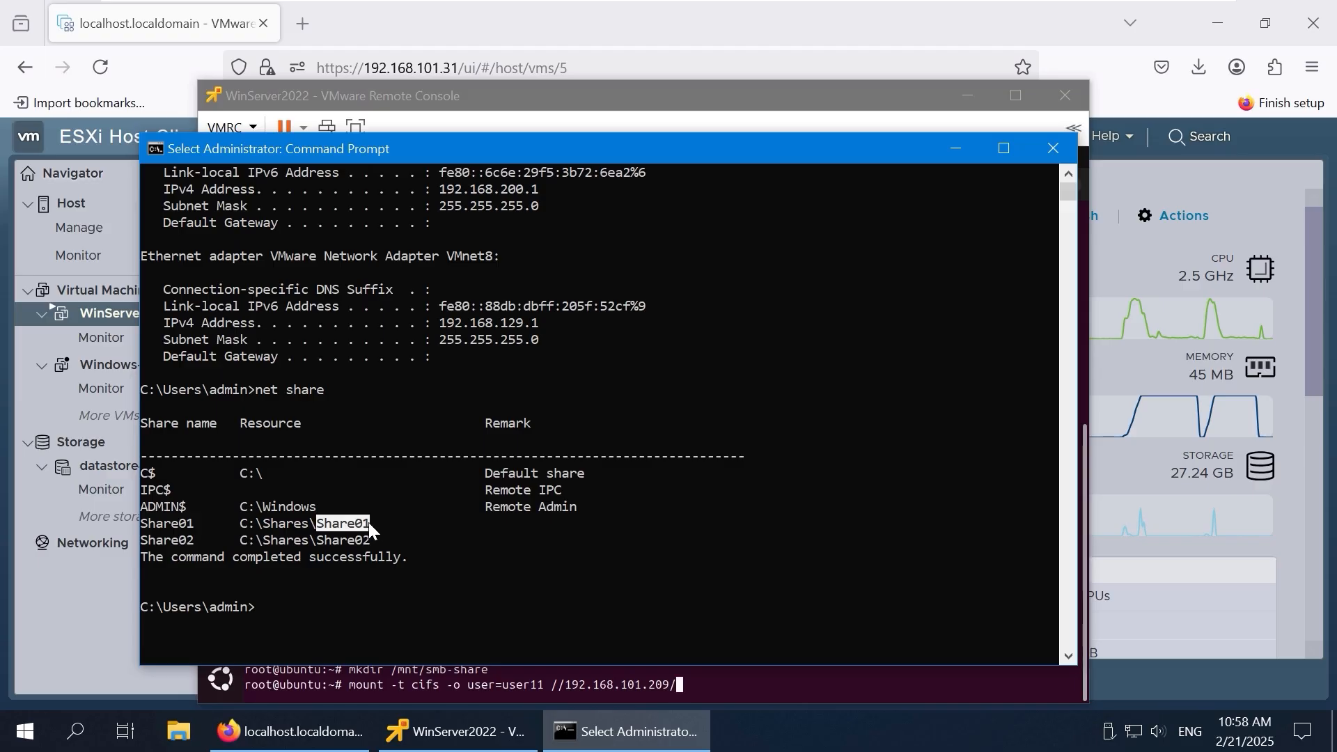
left_click(716, 667)
type("share01")
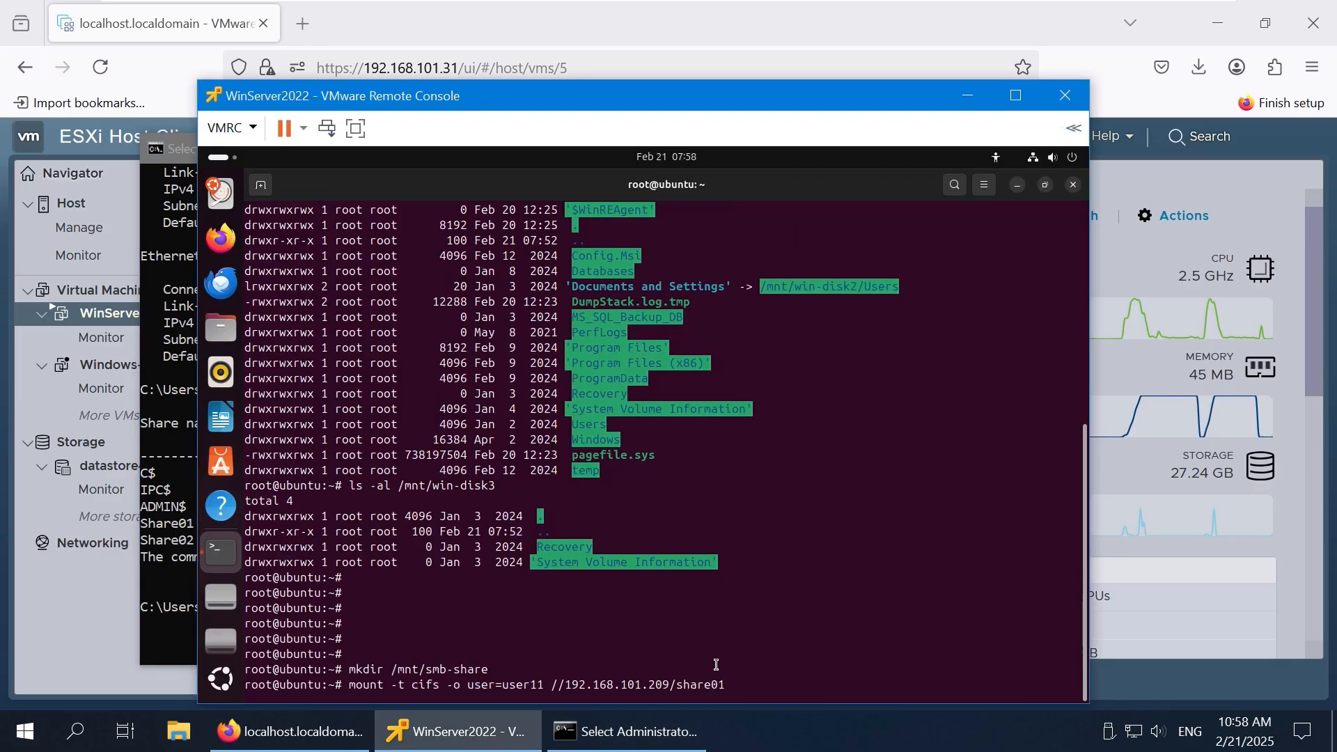
type(" /mnt/smb-share")
- Correct the share name to 'Share01', mount //192.168.101.209/Share01 on /mnt/smb-share, and enter the share password
key("alt+Tab")
left_click(470, 96)
key("Left")
key("Left")
key("Left")
key("Left")
key("Left")
key("Left")
key("Left")
key("Left")
key("Left")
key("Left")
key("Left")
key("Left")
key("Left")
key("Left")
key("Left")
key("Left")
key("Left")
key("Left")
key("Left")
key("Left")
key("BackSpace")
type("S")
key("Return")
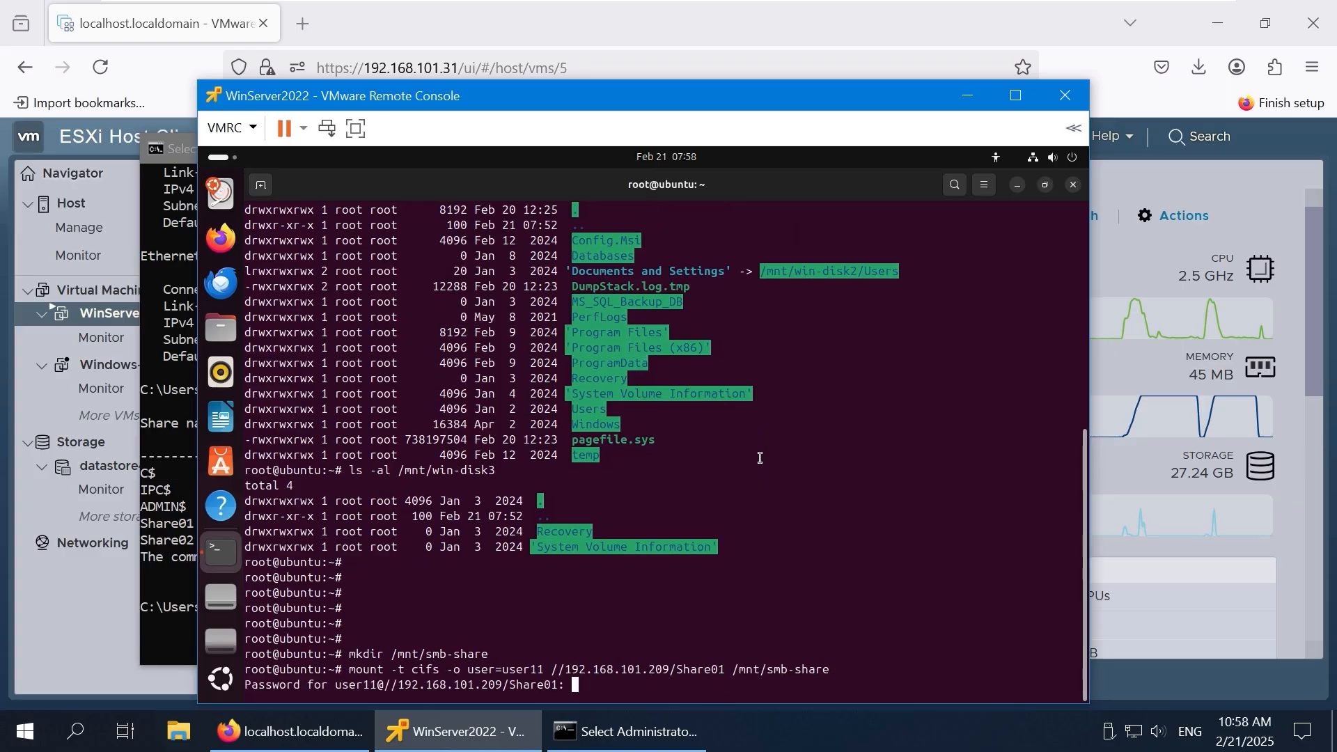
key("Return")
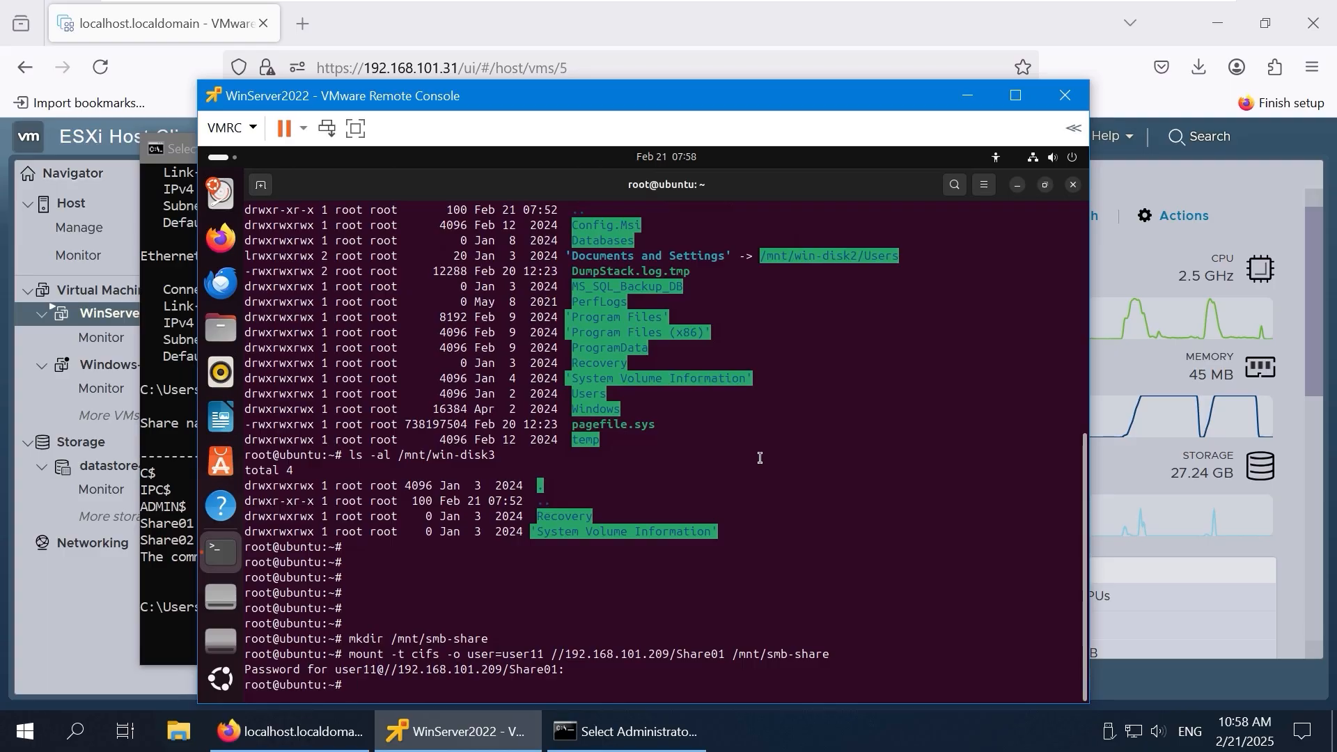
key("Return")
key("Return")
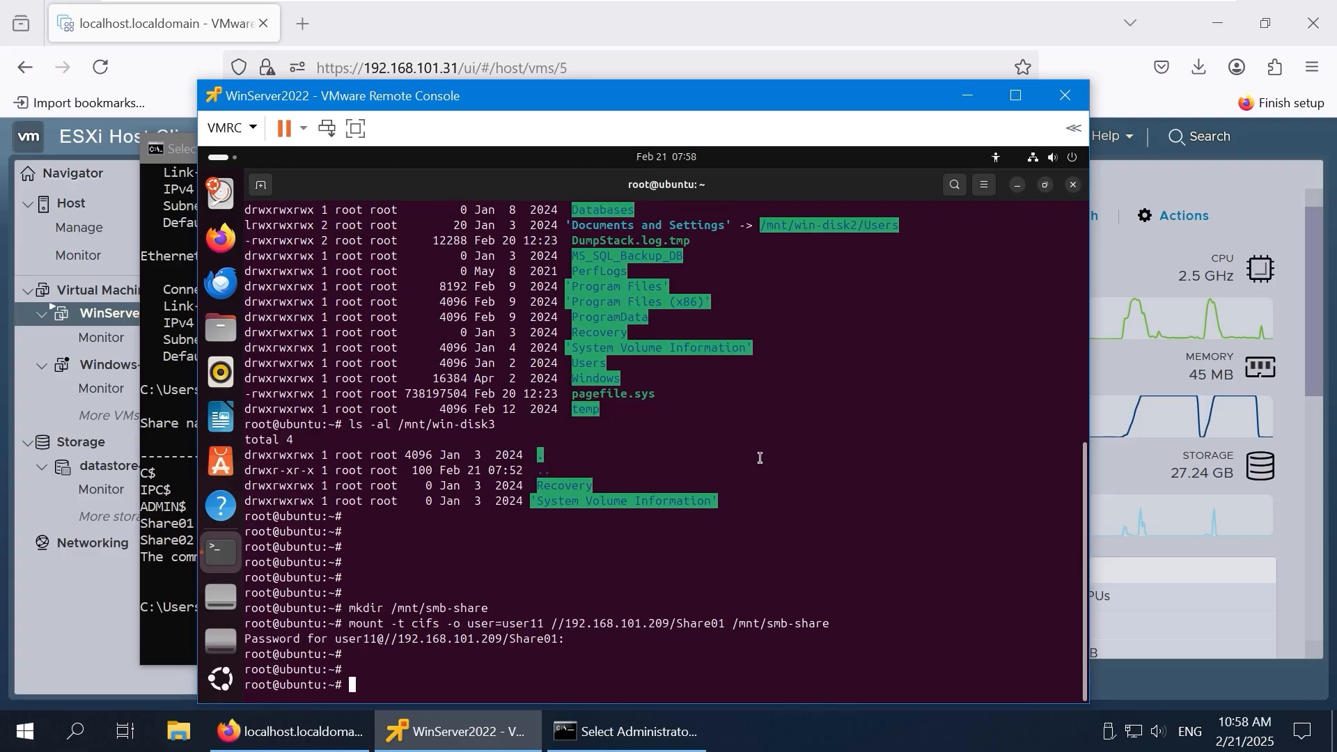
- Change into /mnt/smb-share and list its contents with ls -al, showing the Test01 folder
type("cd /mnt/smb-share/")
key("Return")
type("ls -al")
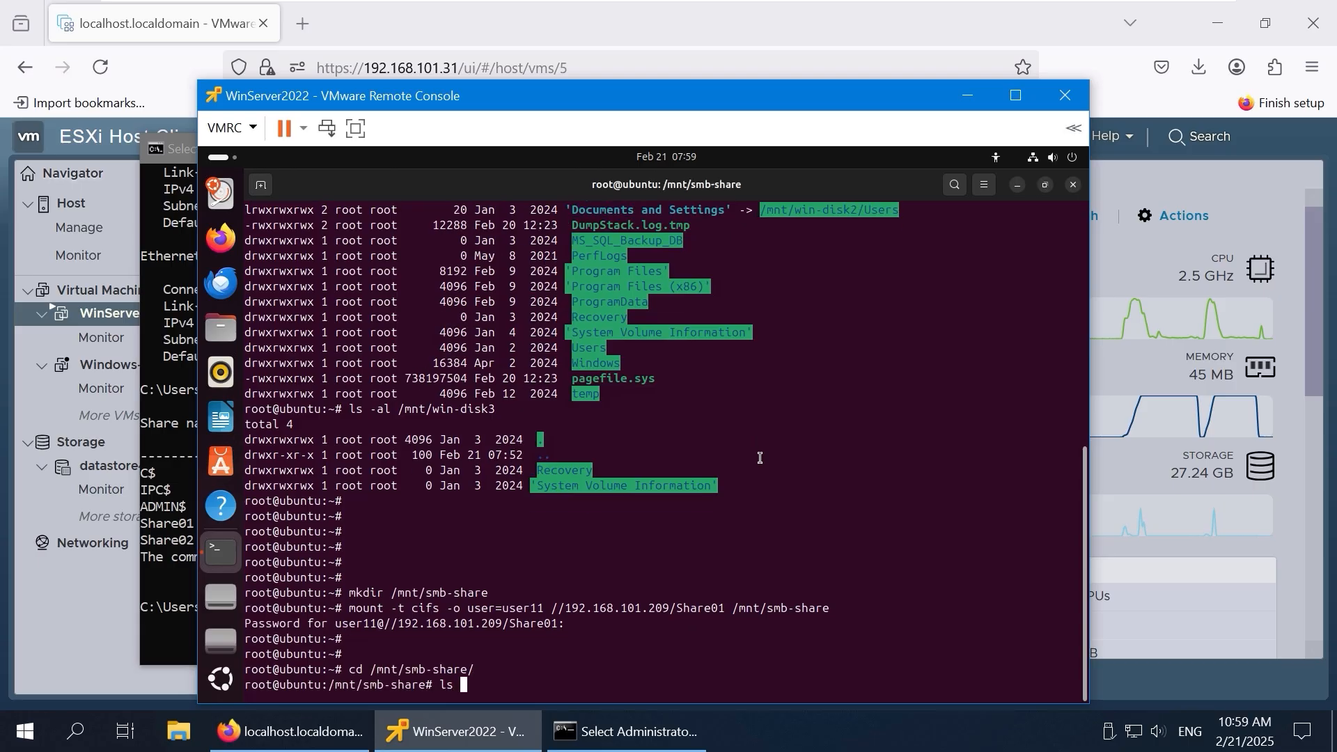
key("Return")
- Begin a copy command from /mnt/win-disk1 and scroll back through the terminal to check file names
type("cp /")
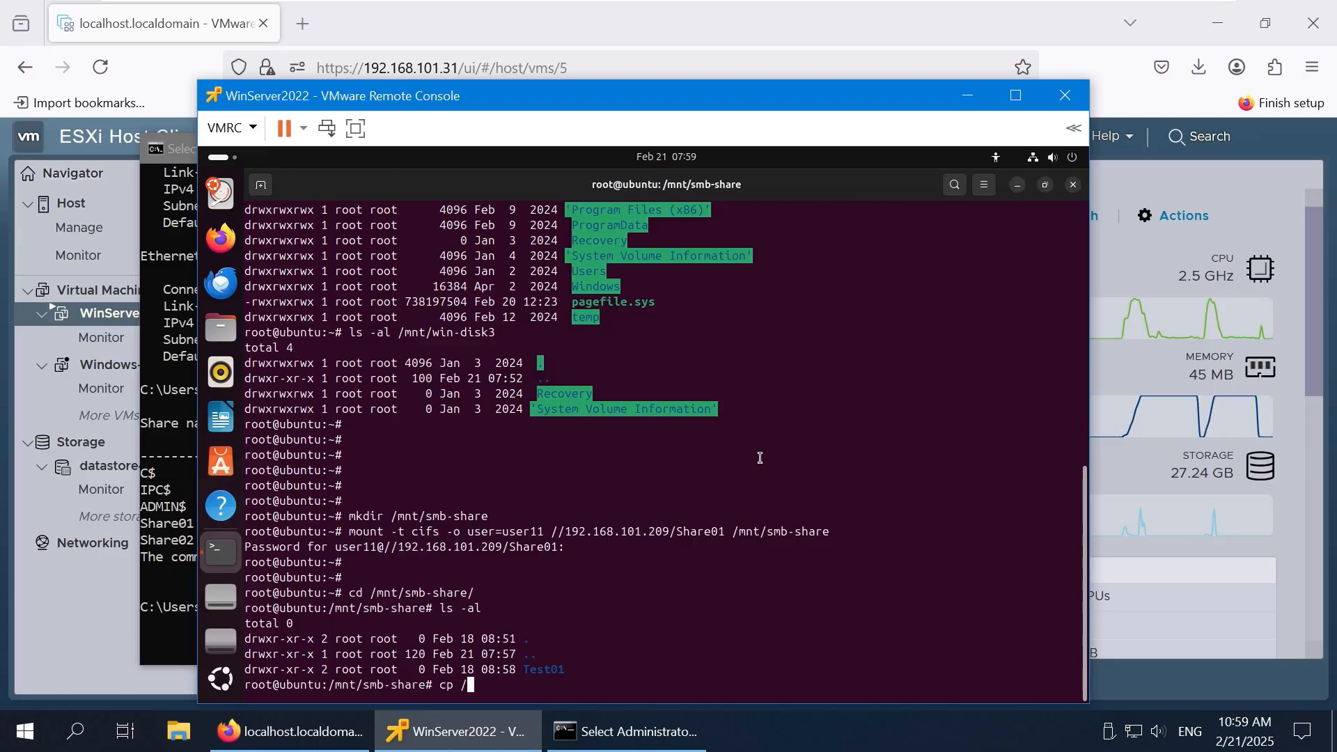
type("mnt/win-disk")
scroll(856, 453, "up", 5)
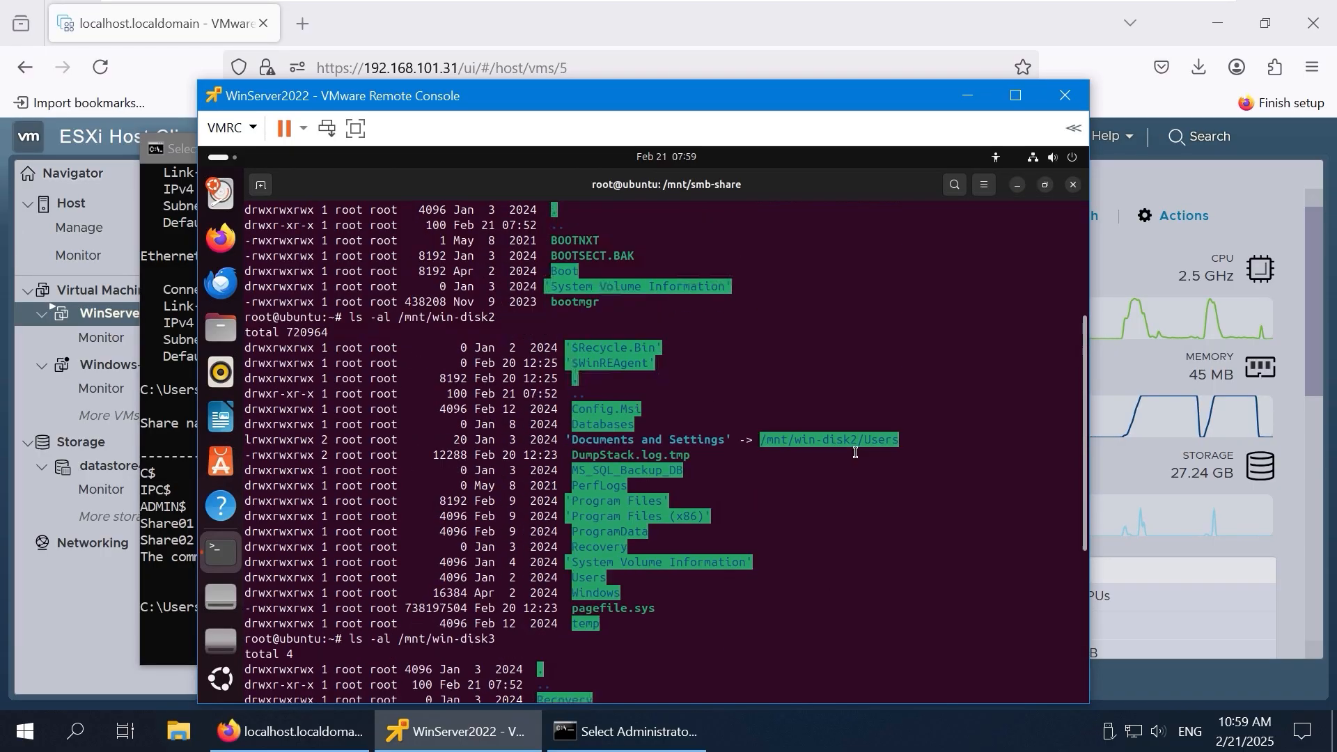
scroll(855, 453, "up", 1)
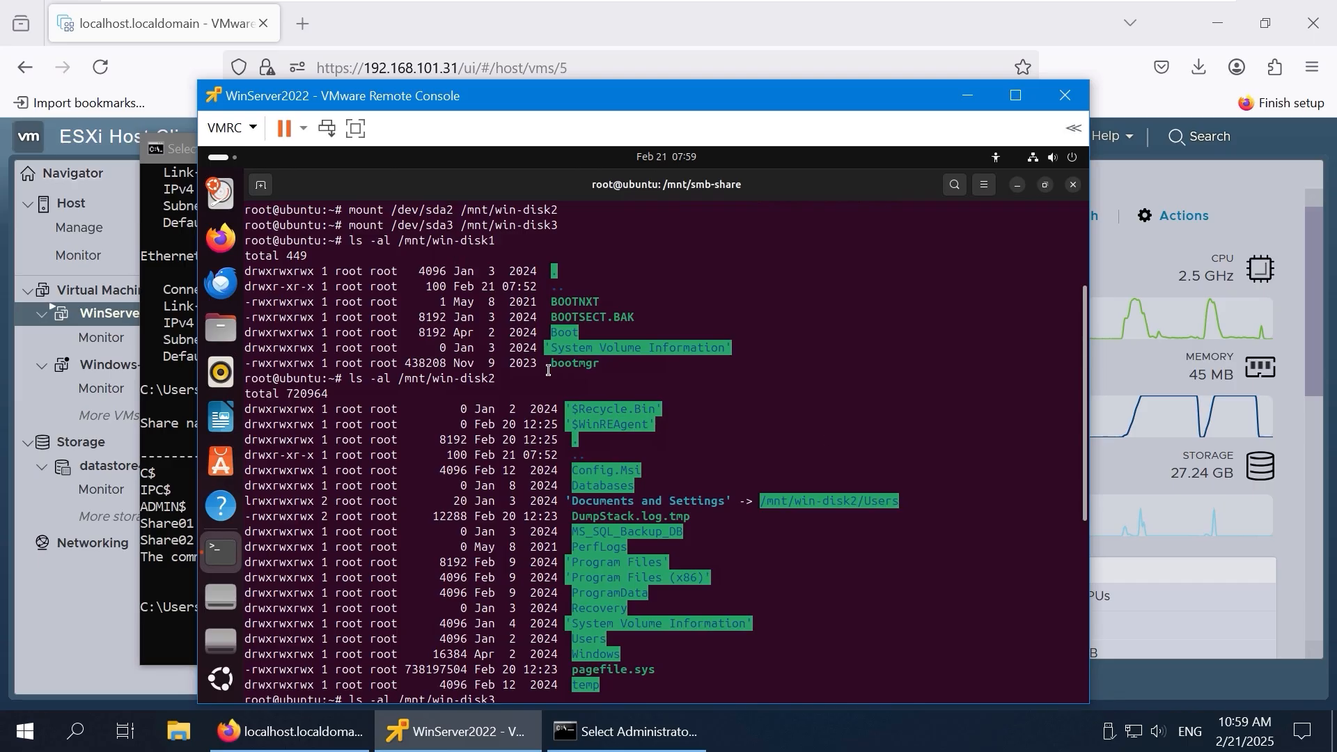
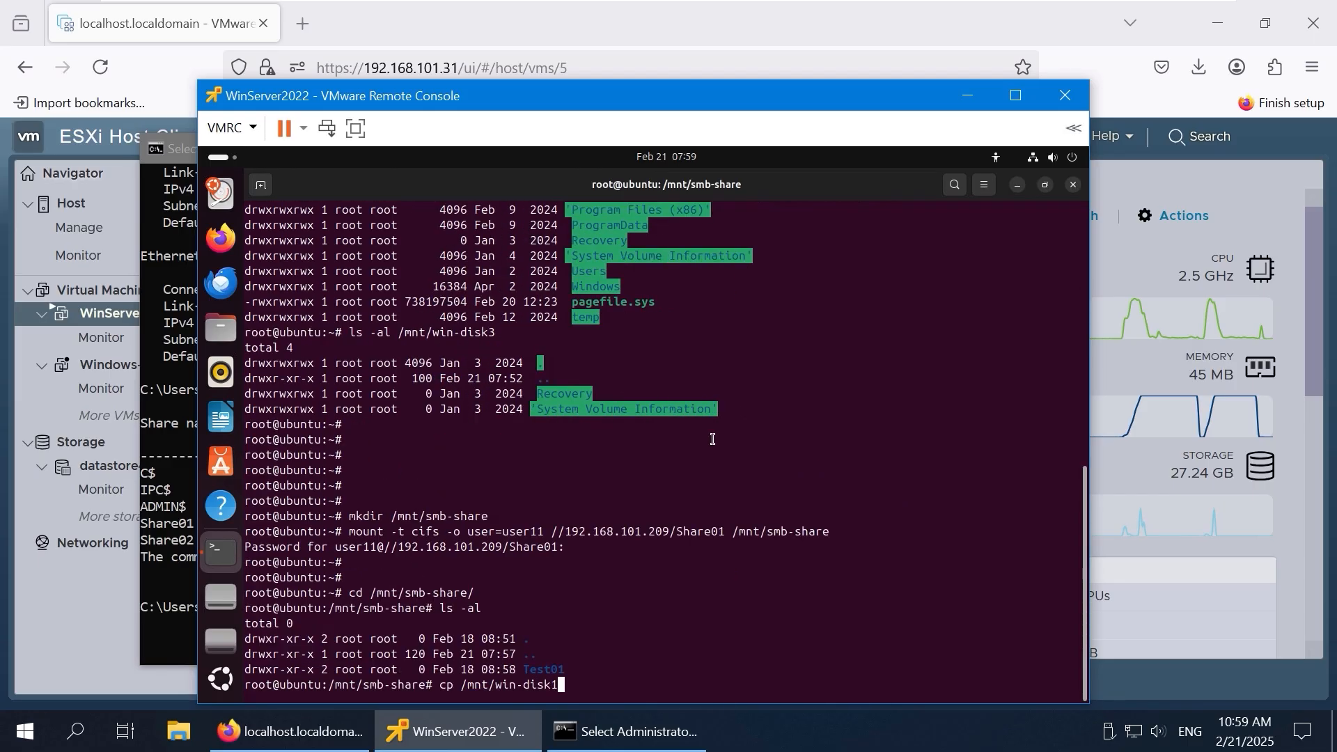
- Copy /mnt/win-disk1/bootmgr into /mnt/smb-share and confirm it appears with ls -al
type("/")
type("bootmgr")
key("Return")
key("Up")
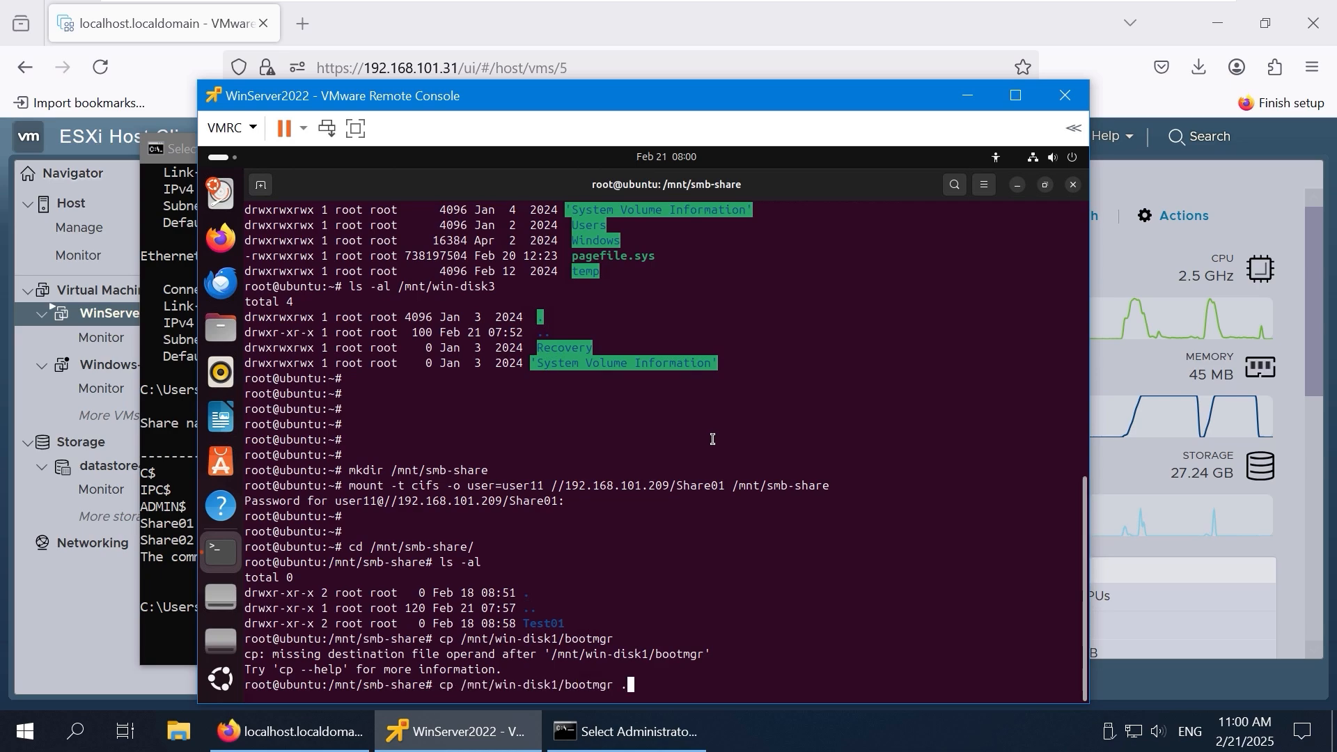
key("Return")
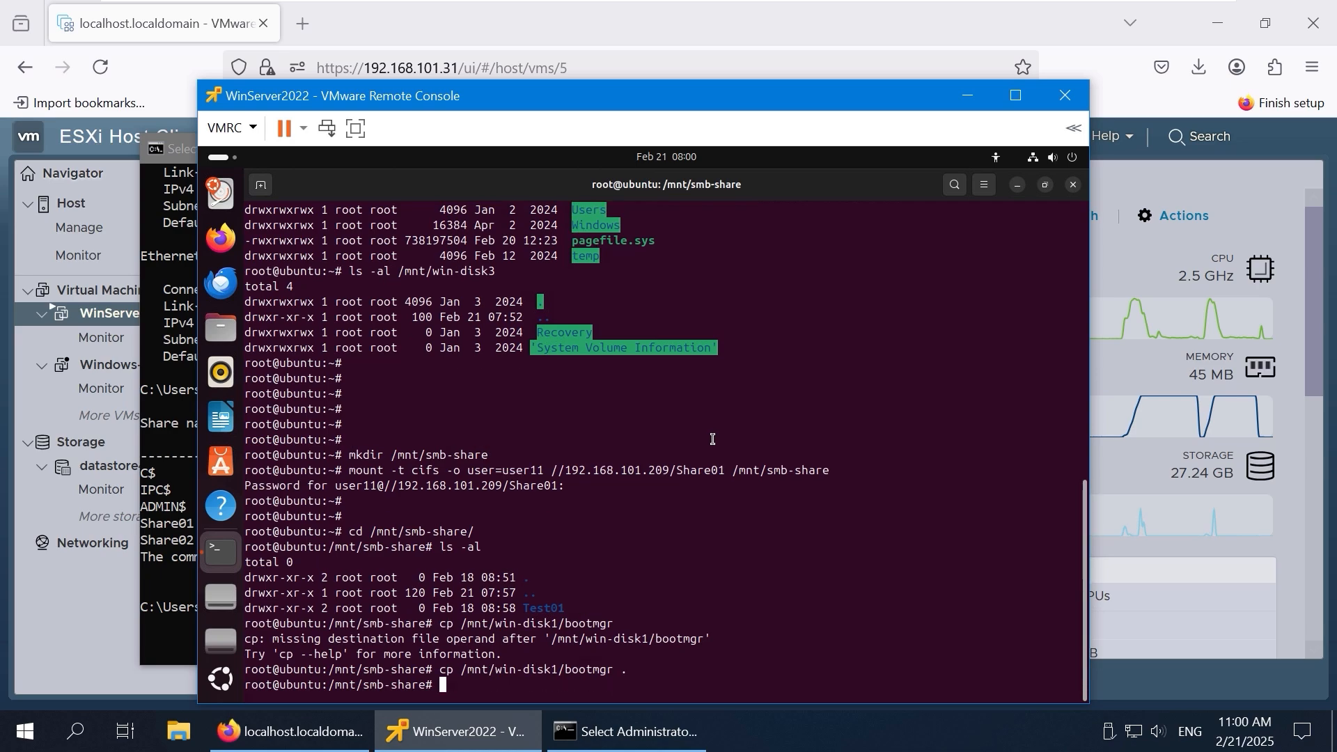
type("ls -al")
key("Return")
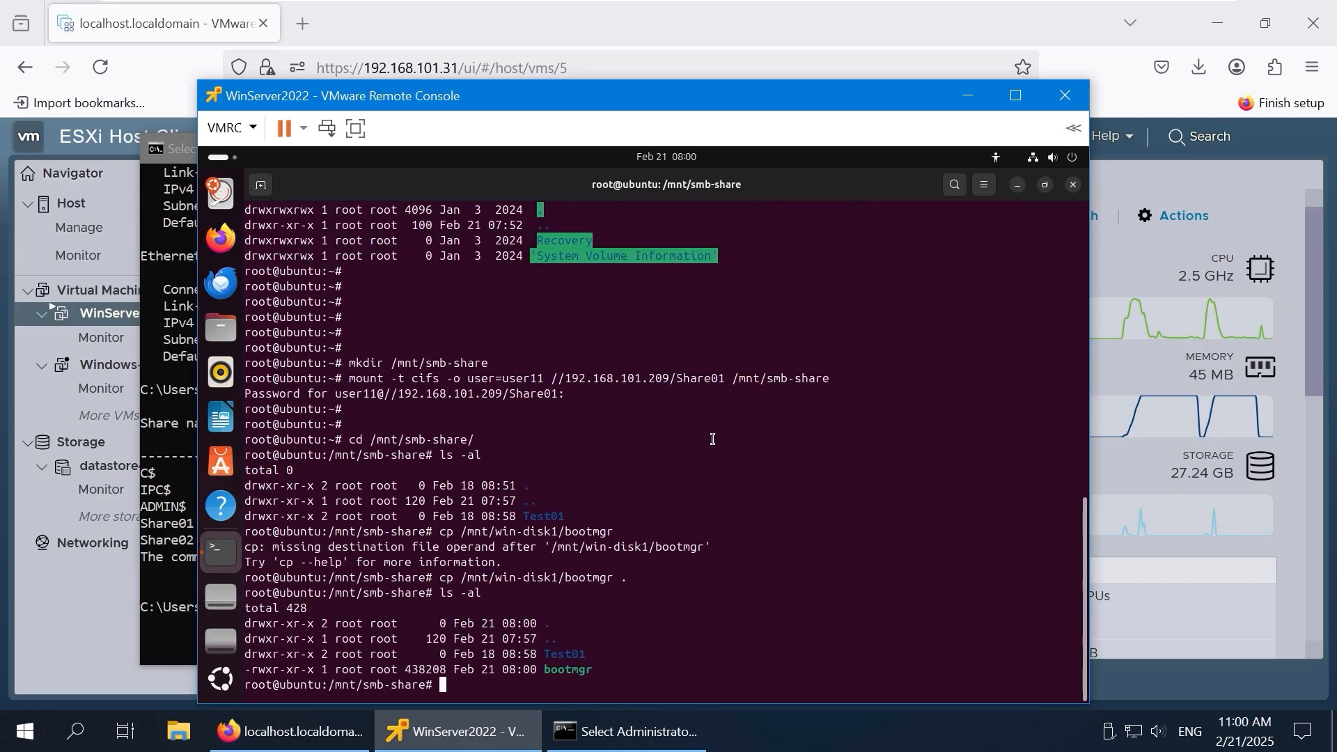
left_click_drag(544, 672, 590, 675)
- Browse to C: > Shares > Share01, select the copied bootmgr, and minimize the window
left_click(184, 741)
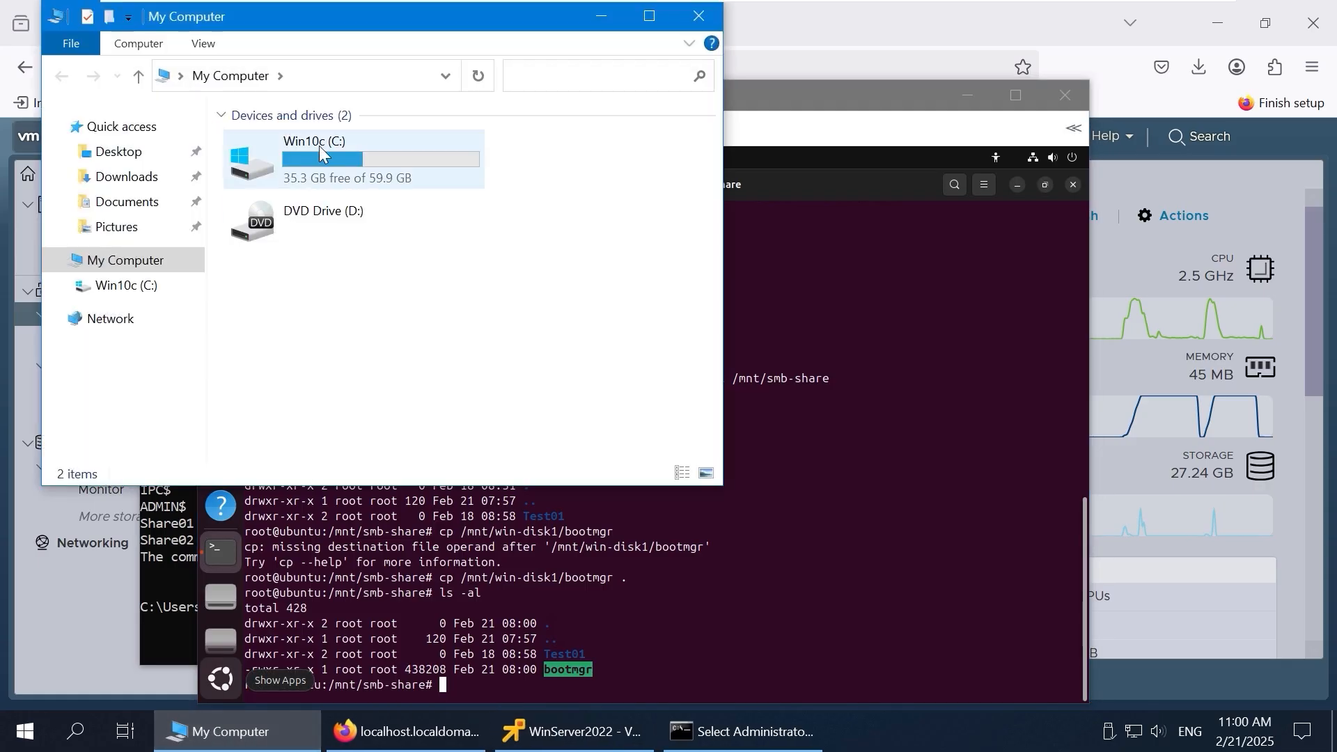
double_click(320, 152)
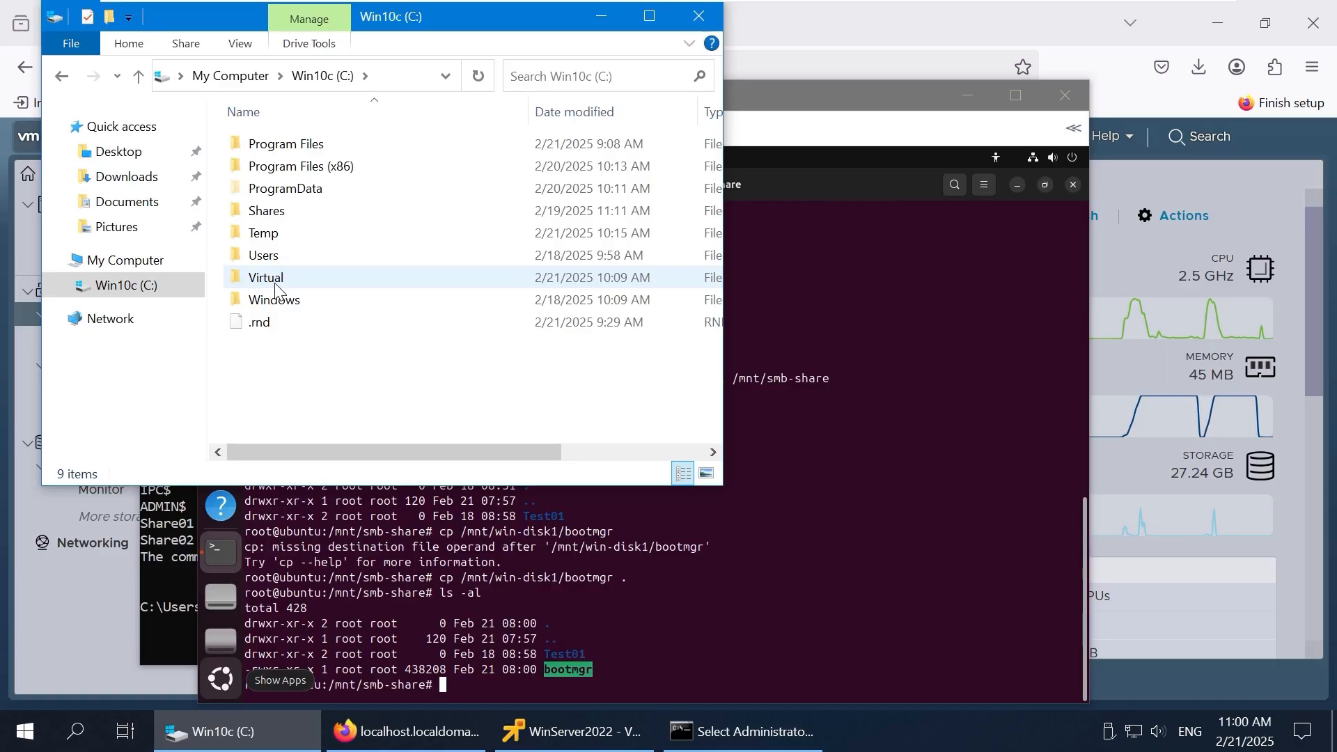
double_click(269, 211)
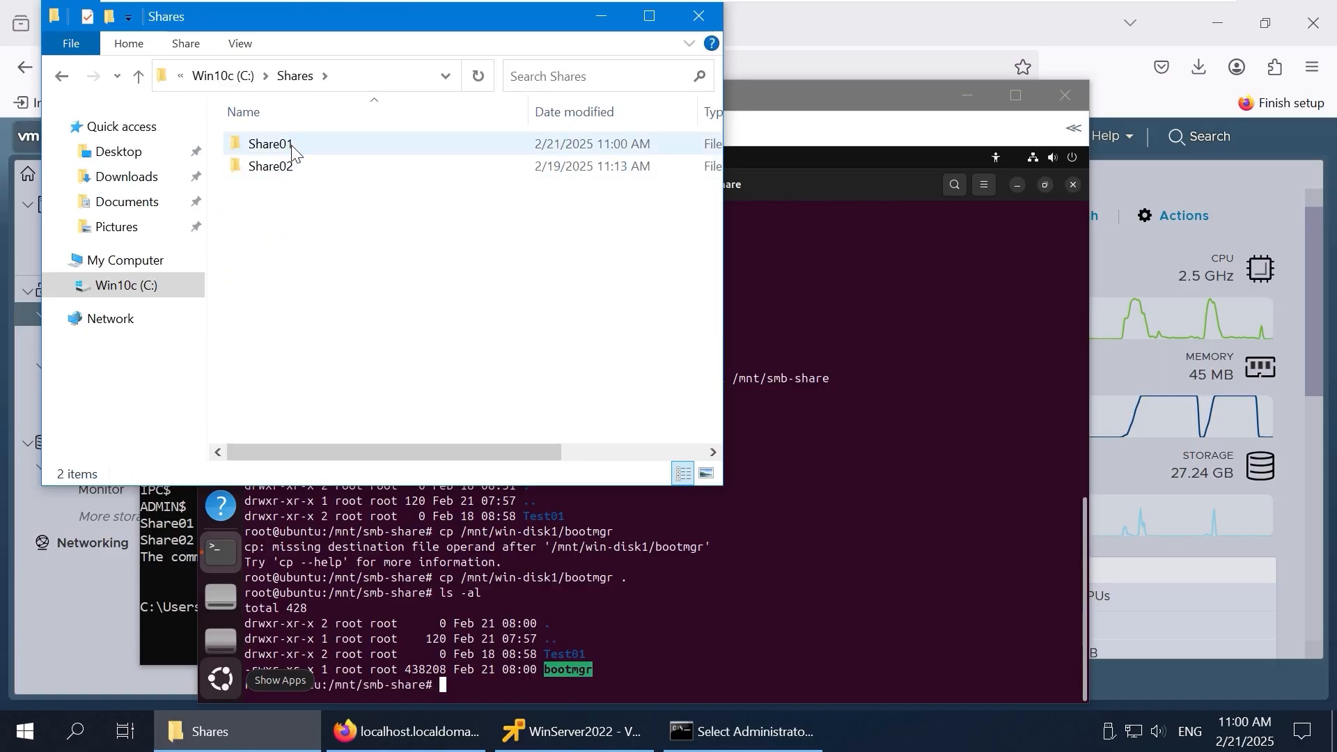
double_click(291, 145)
left_click(289, 174)
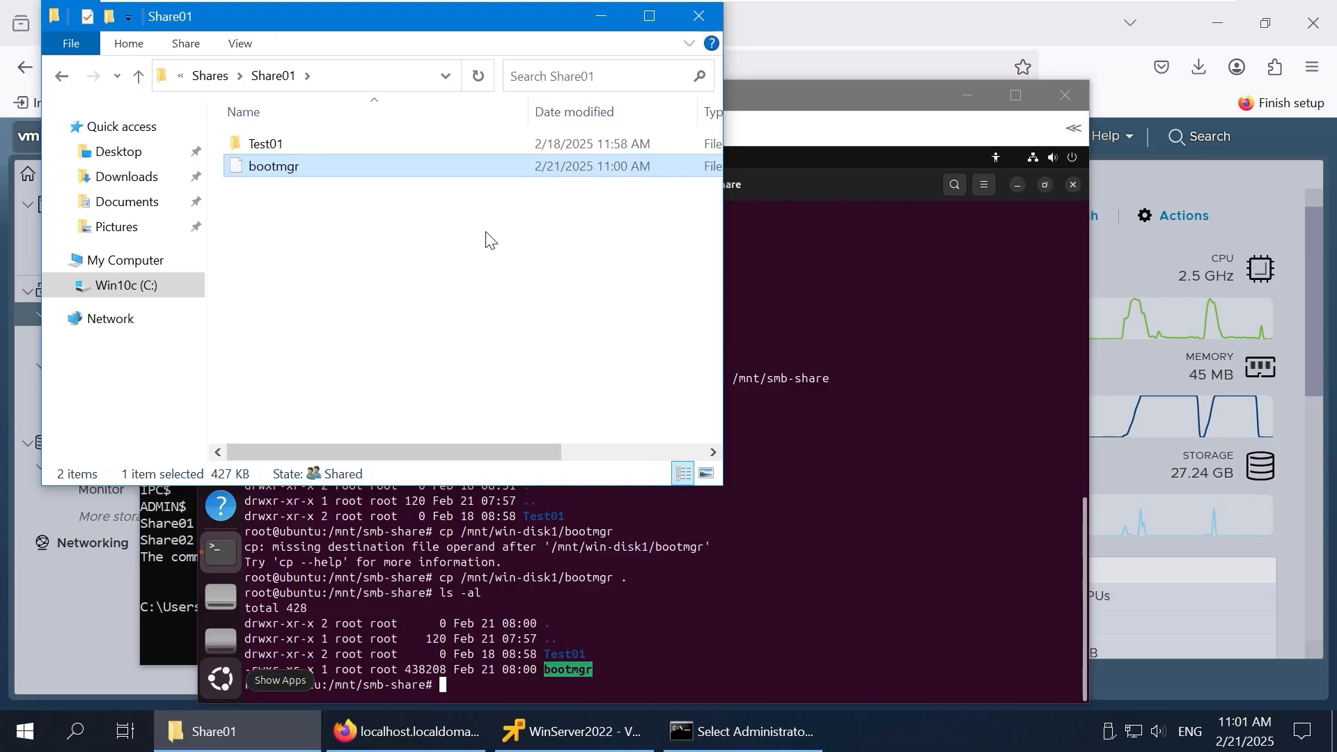
left_click(602, 17)
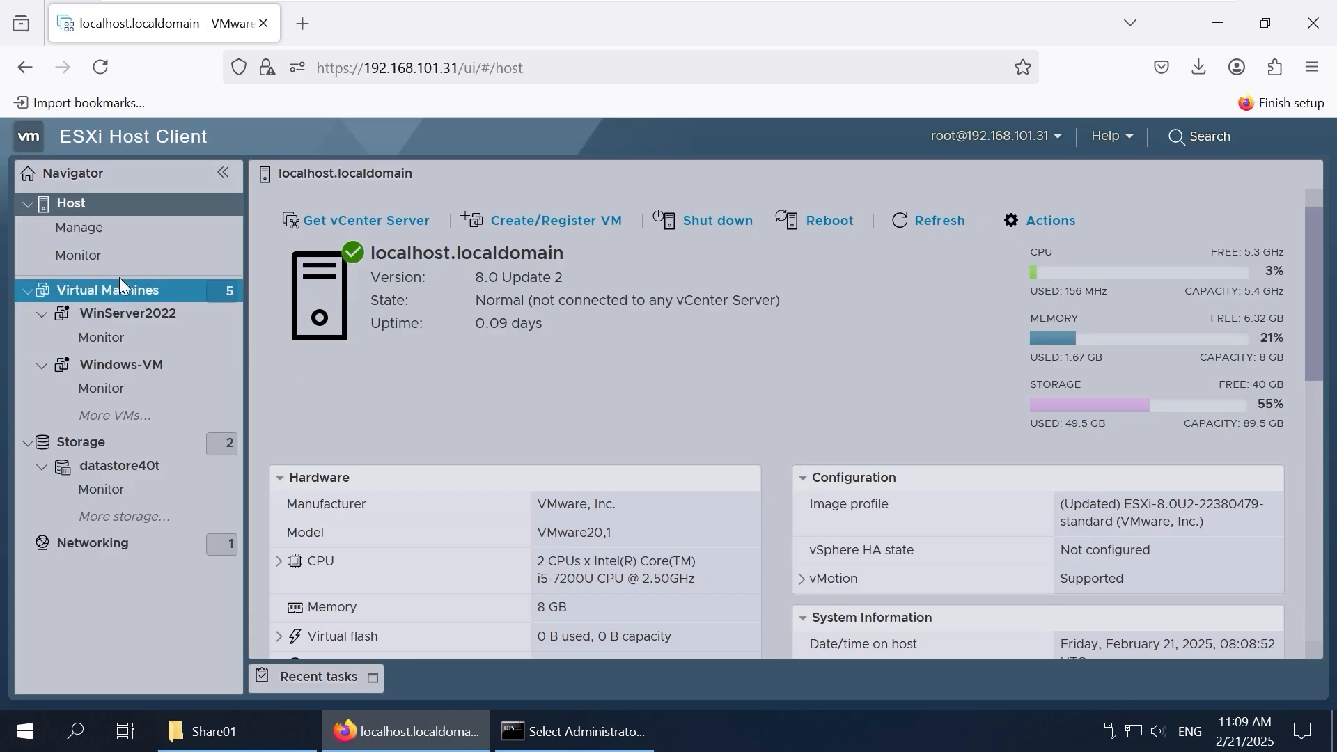
- Open Windows-VM, expand Hard disk 1, and follow its backing link to datastore40t
left_click(109, 292)
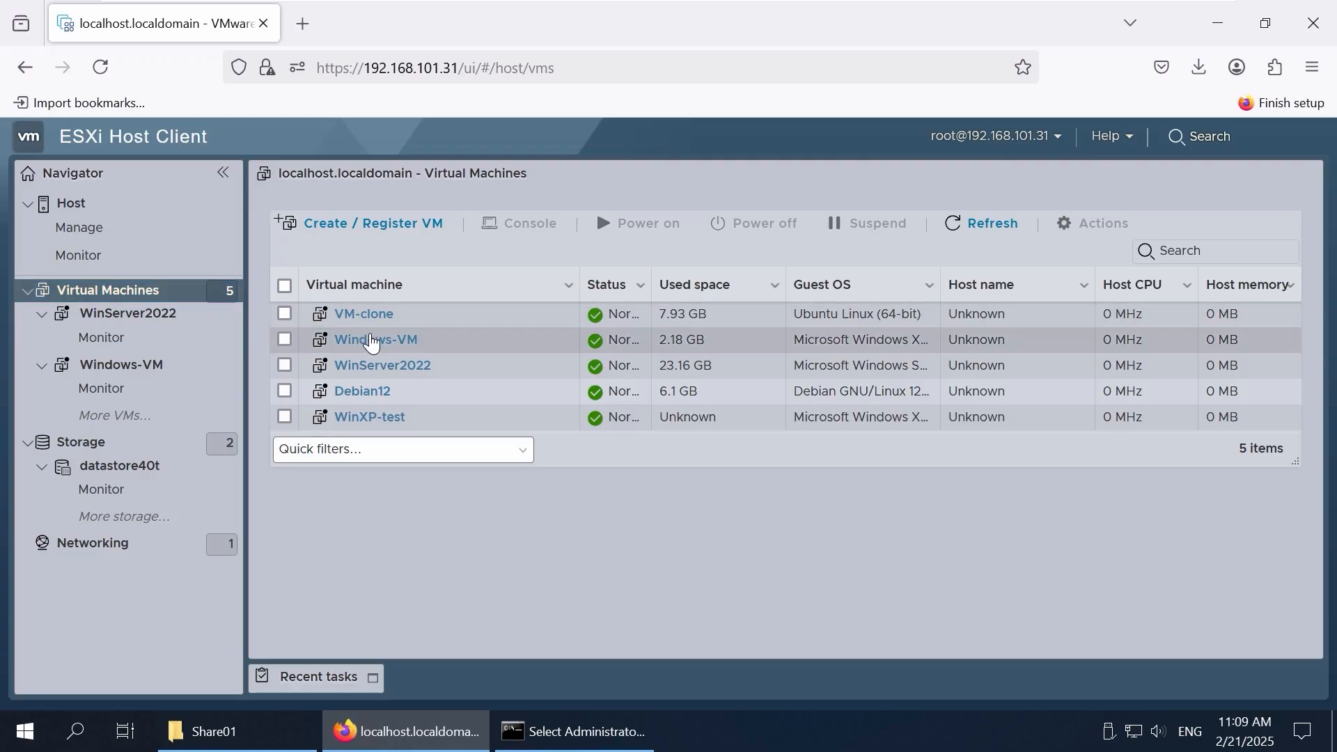
left_click(380, 341)
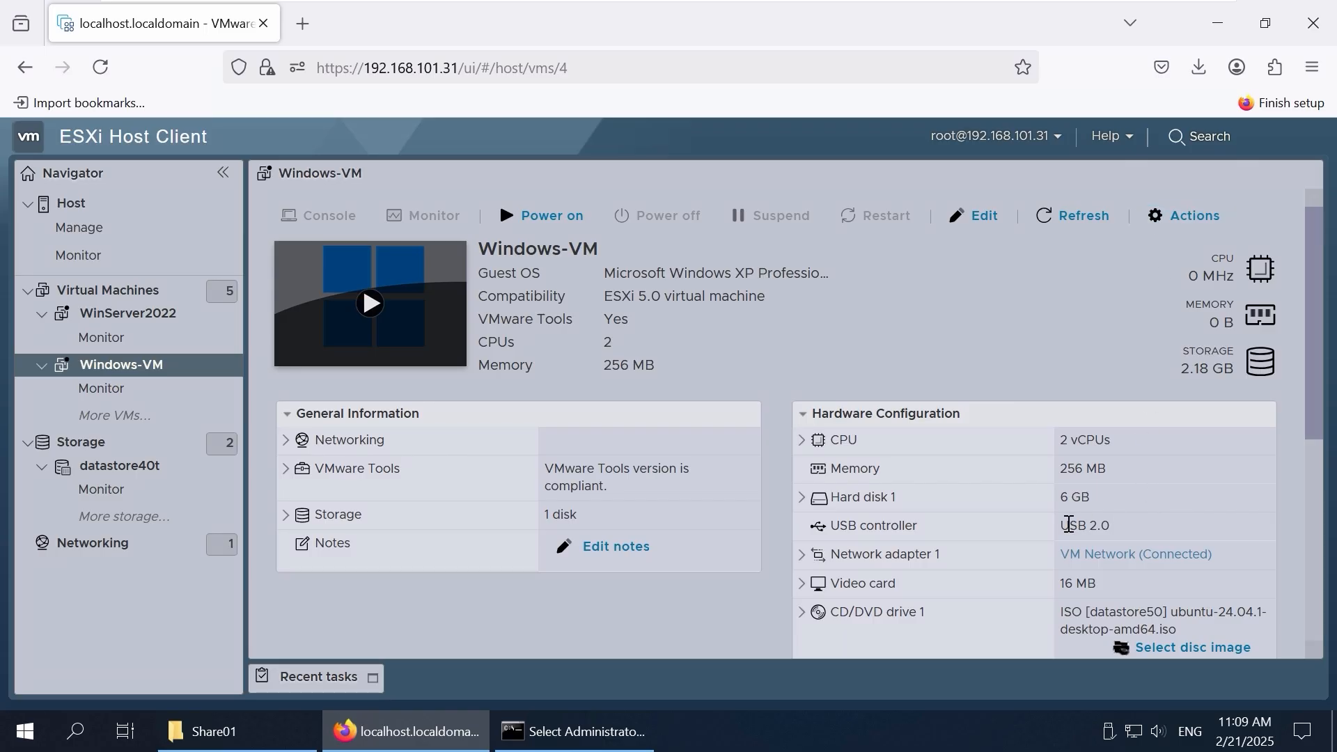
left_click(800, 501)
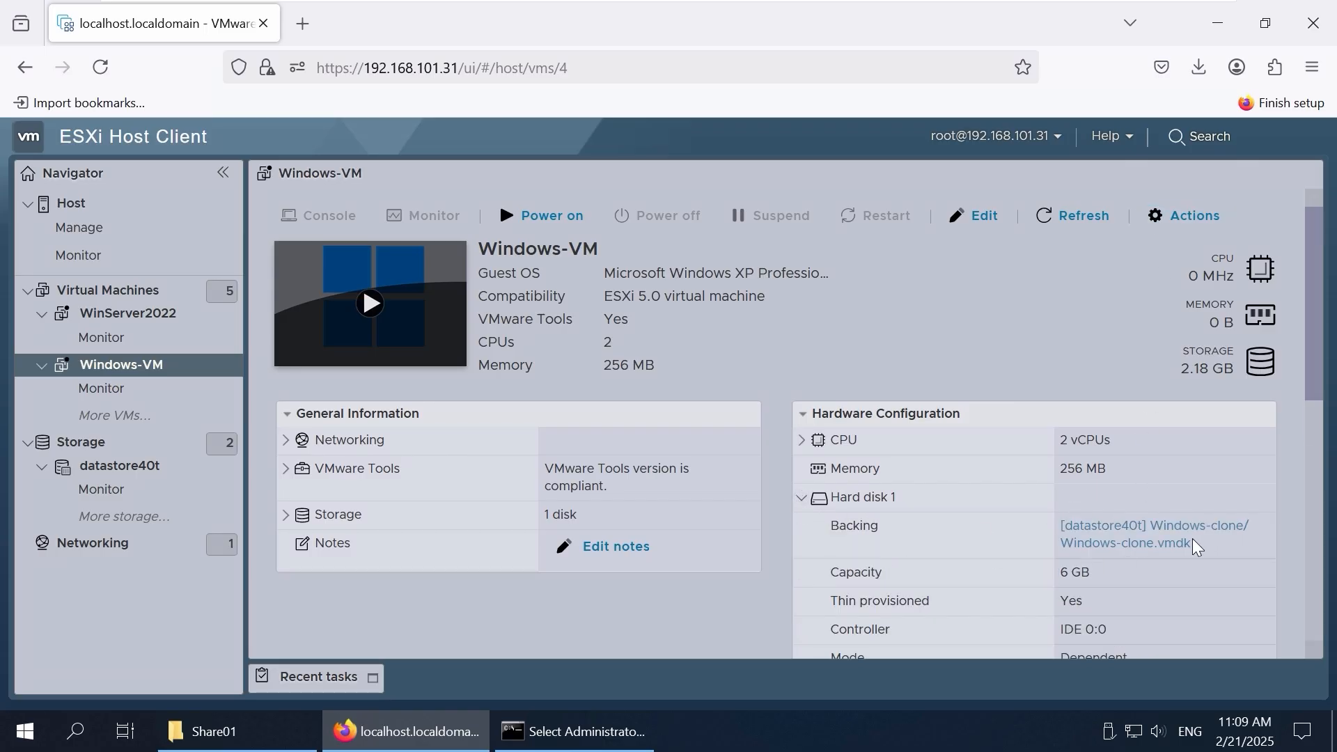
mouse_move(1197, 544)
left_mouse_down()
mouse_move(1065, 528)
mouse_move(1154, 526)
left_mouse_up()
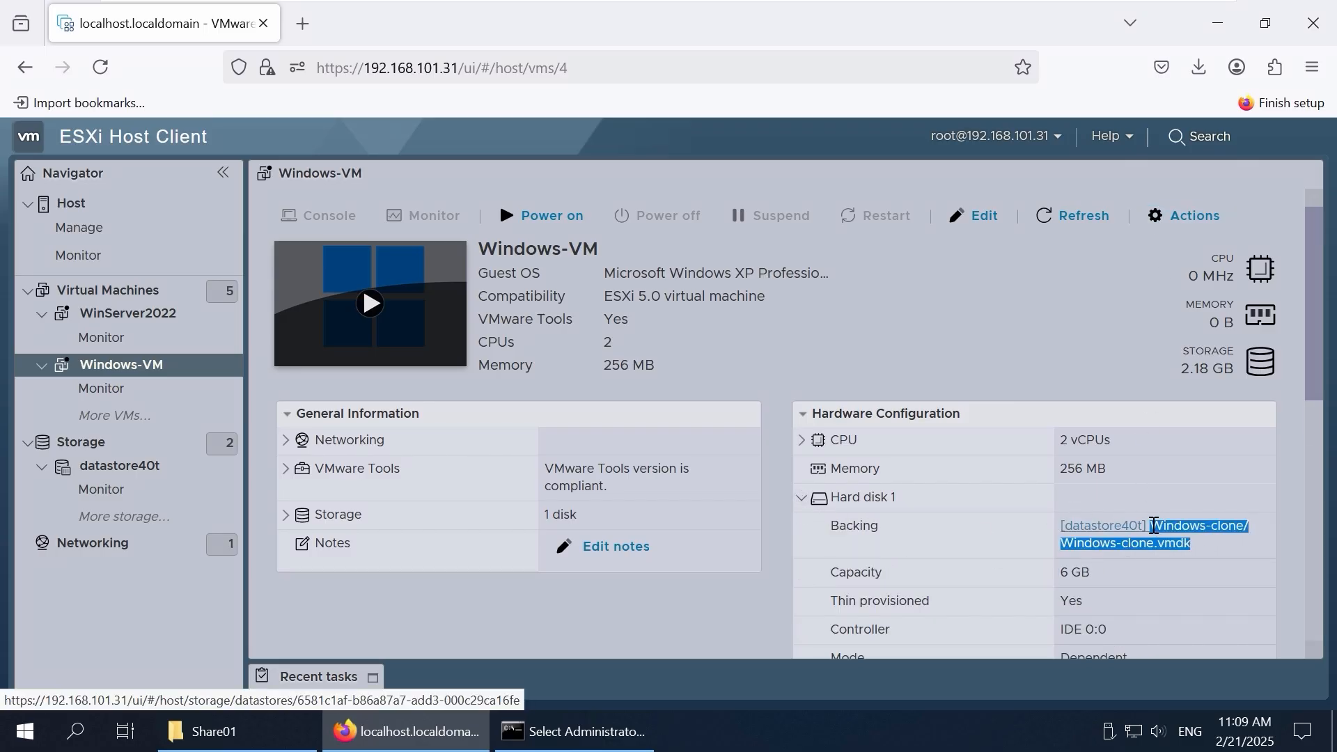
left_click(1212, 546)
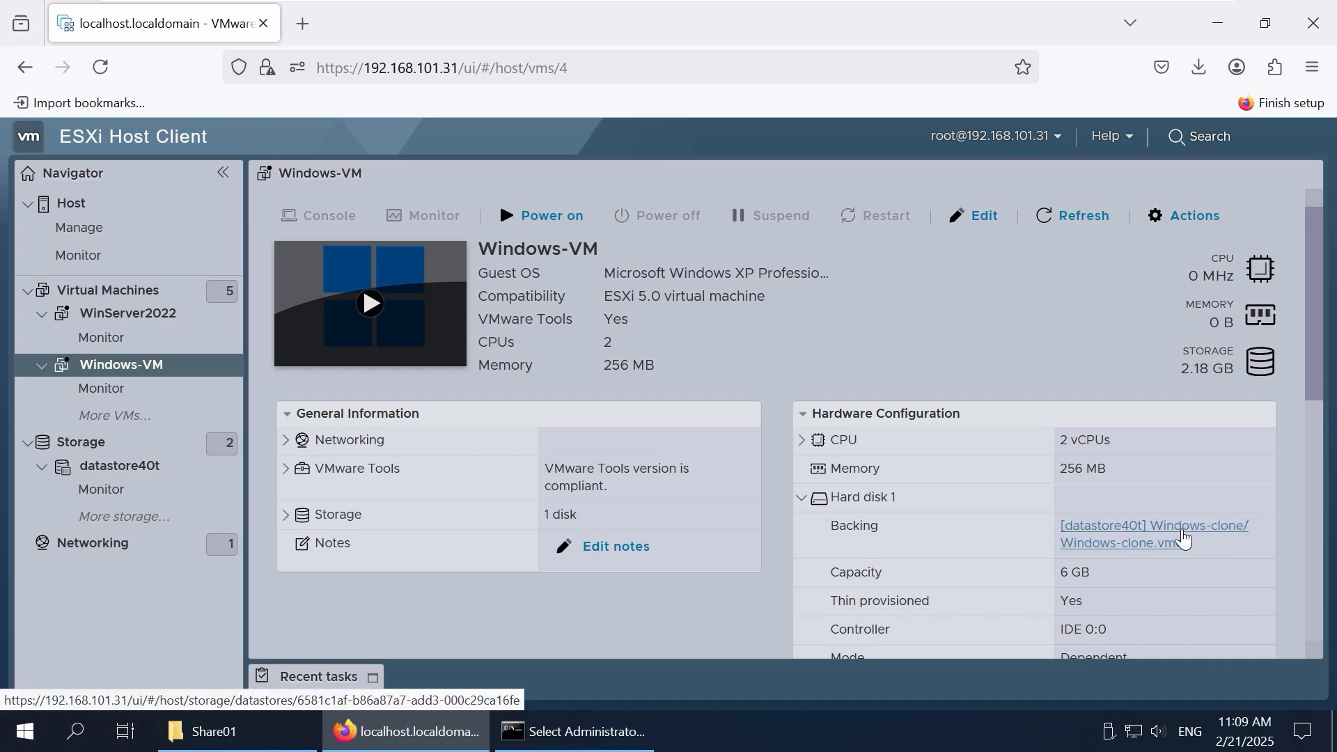
left_click(1187, 540)
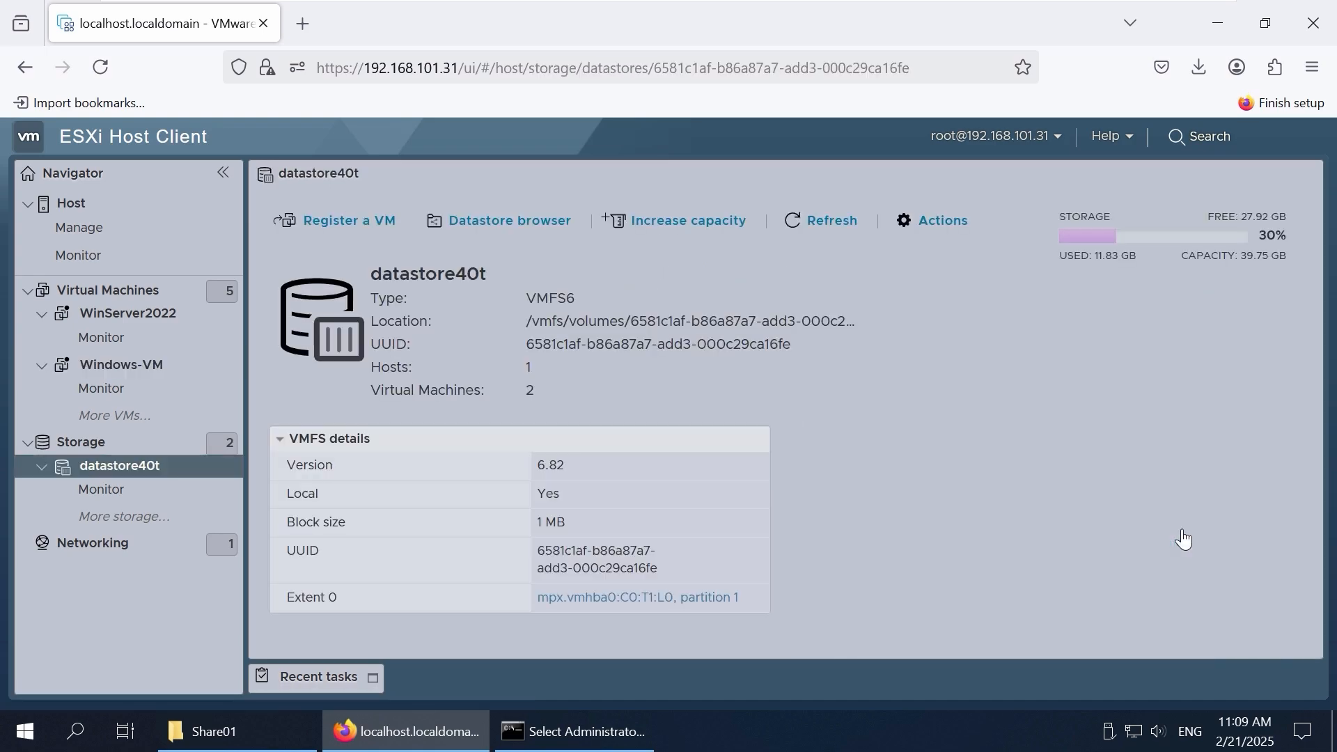
- Copy Windows-clone/Windows-clone.vmdk from datastore40t into datastore50's temp1 folder
left_click(519, 223)
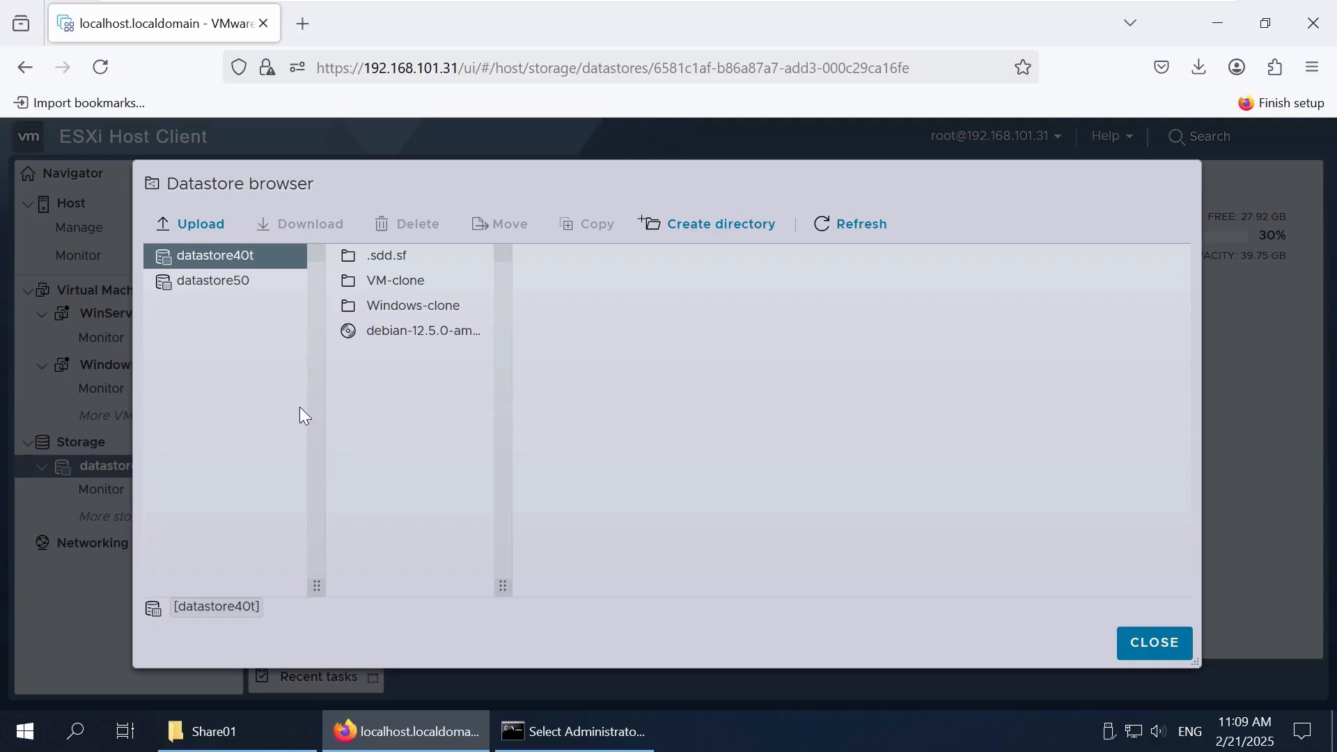
left_click(237, 285)
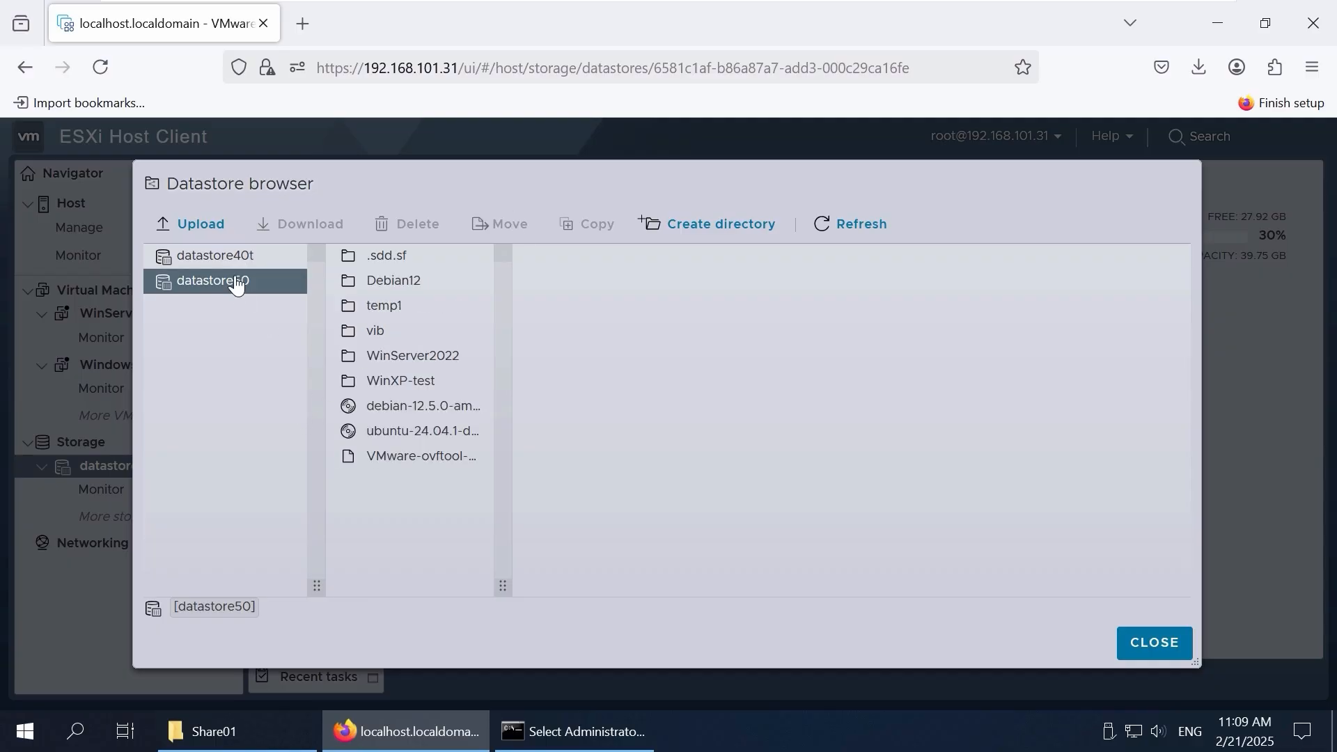
left_click(230, 259)
left_click(418, 305)
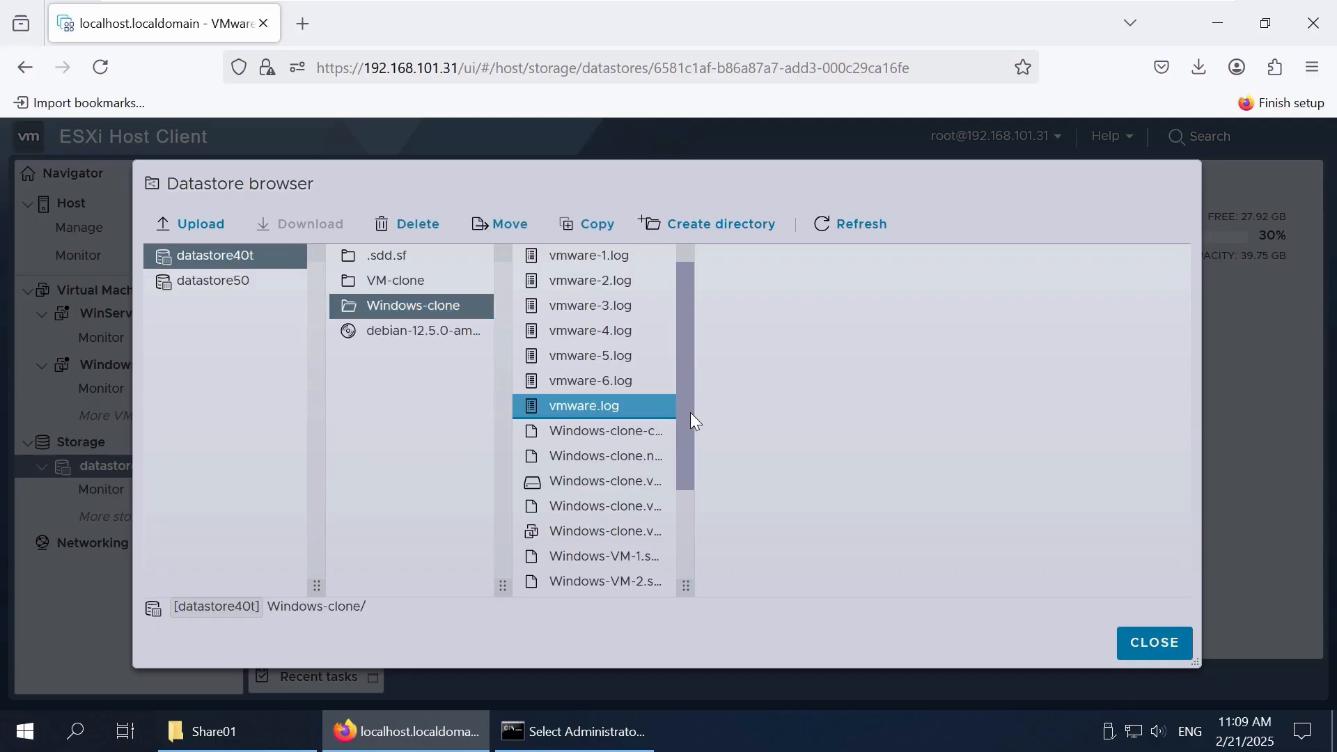
scroll(687, 450, "down", 2)
left_click(623, 412)
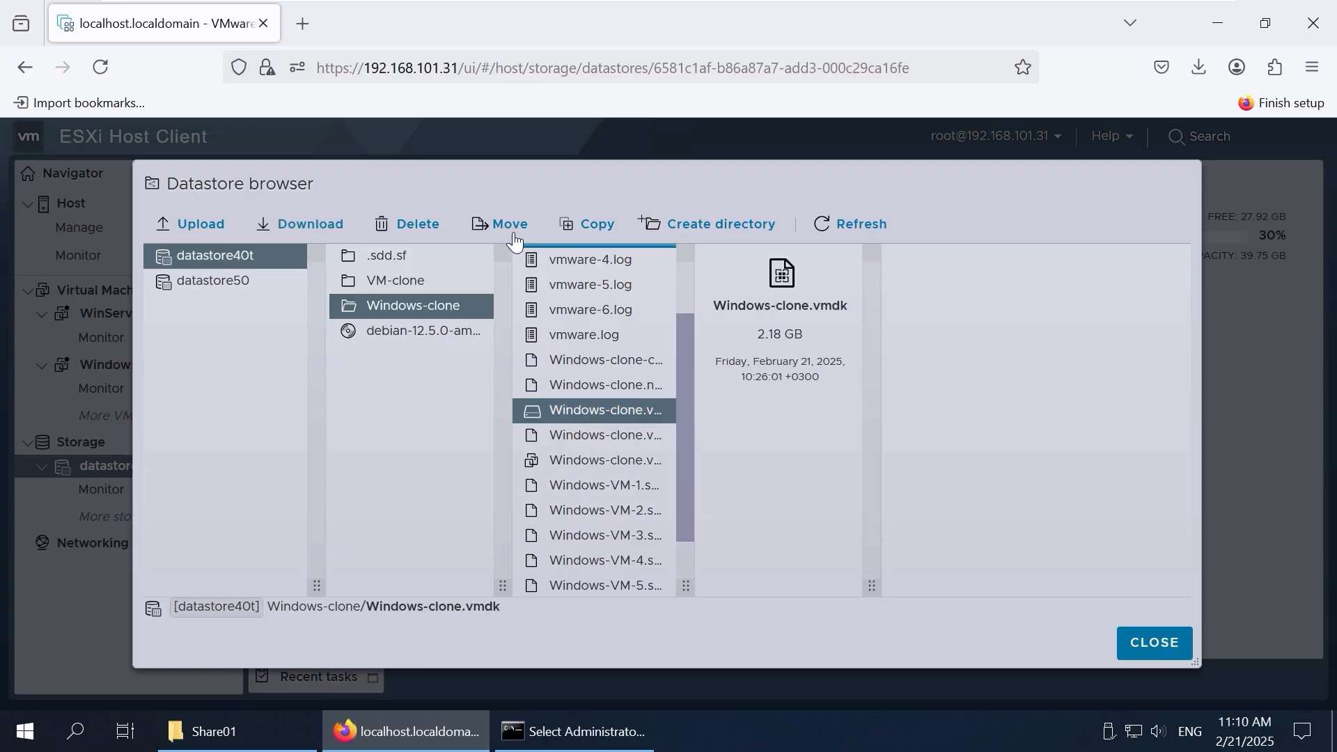
left_click(591, 227)
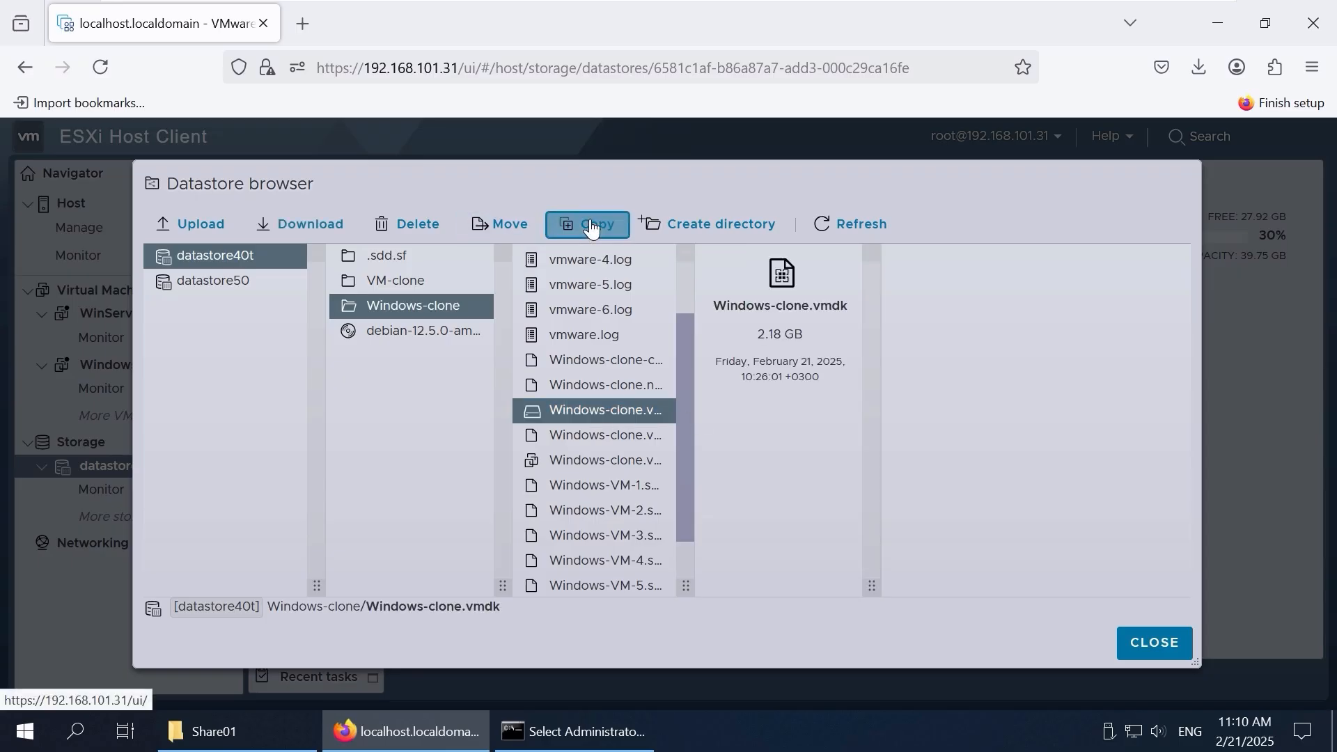
left_click(389, 305)
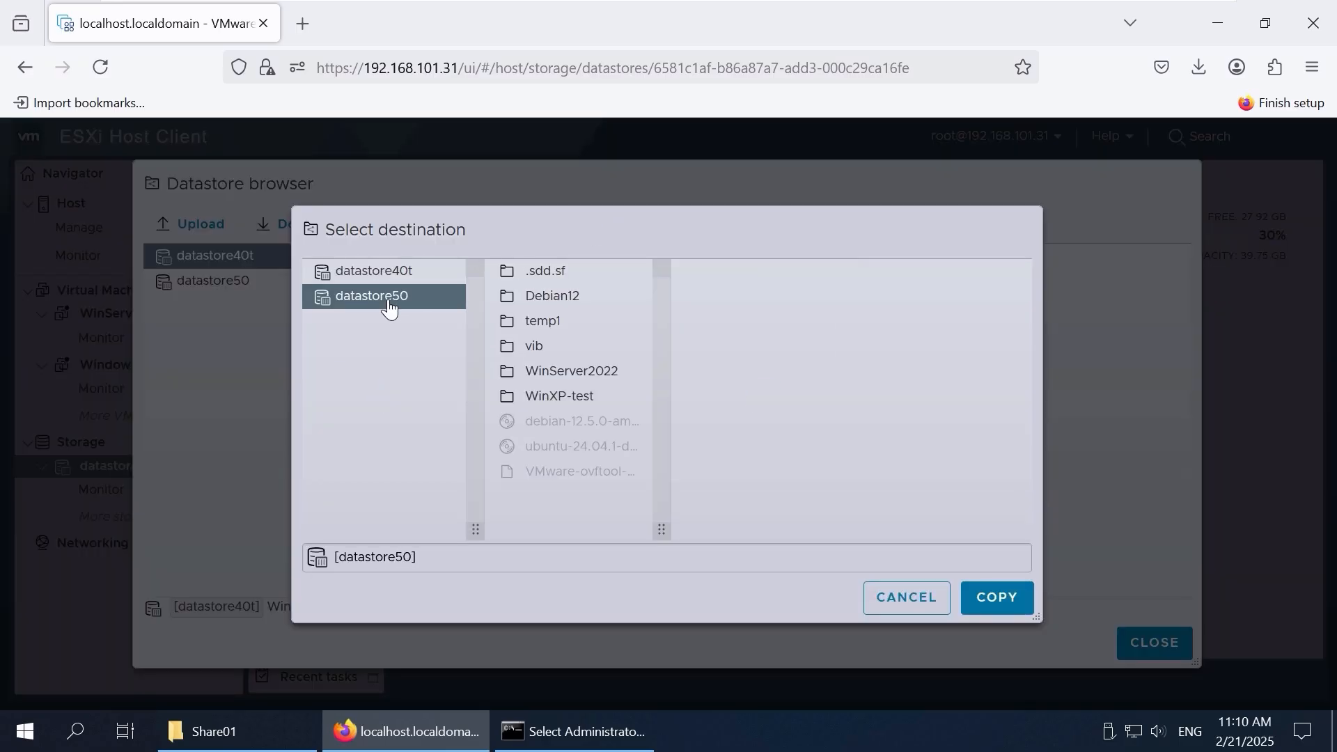
left_click(554, 324)
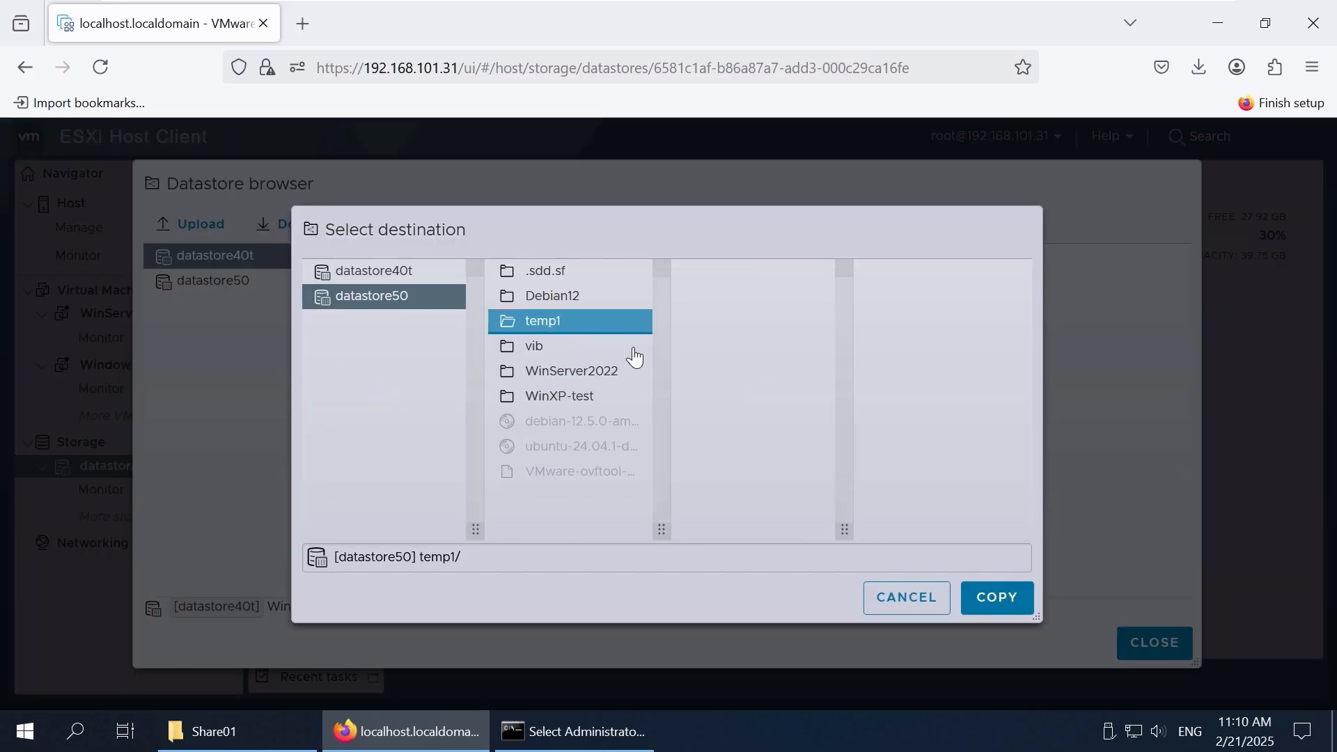
left_click(998, 600)
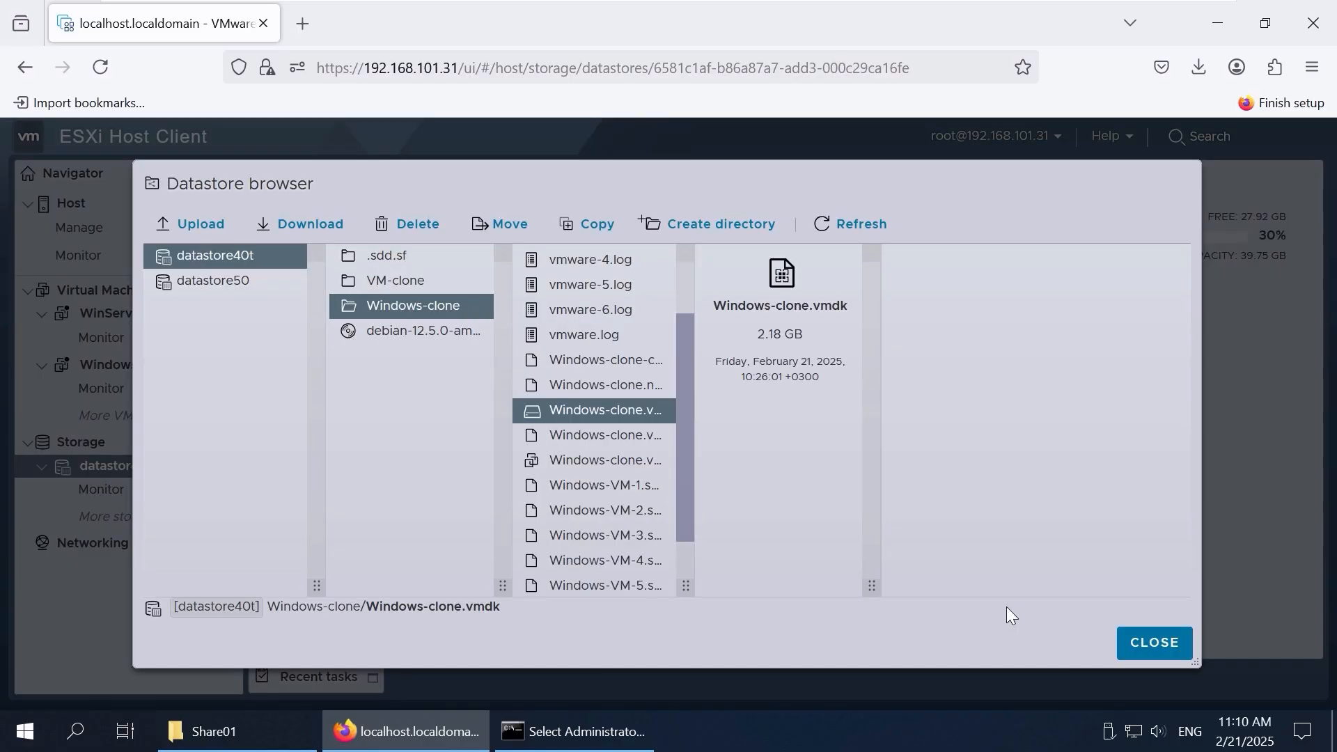
- Reopen the datastore browser to confirm the Windows-clone disk files now exist in datastore50/temp1
left_click(1155, 642)
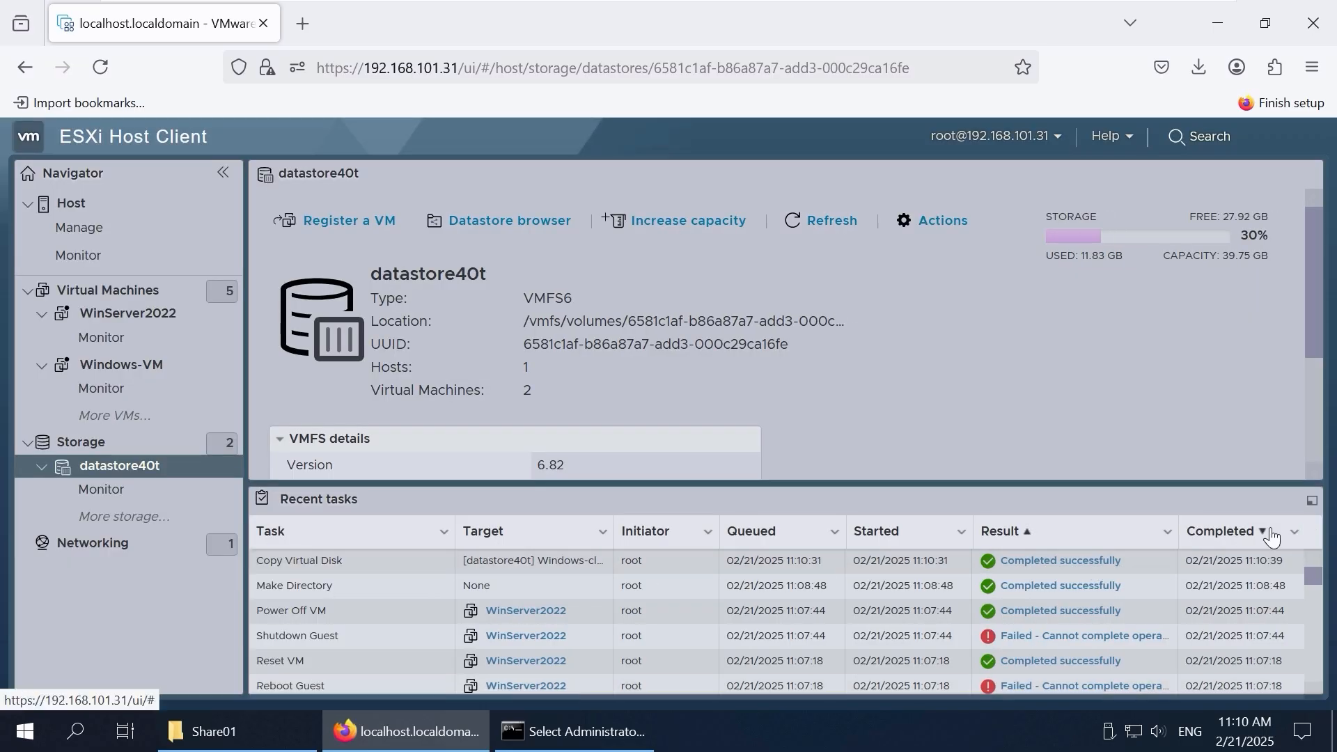
left_click(1294, 533)
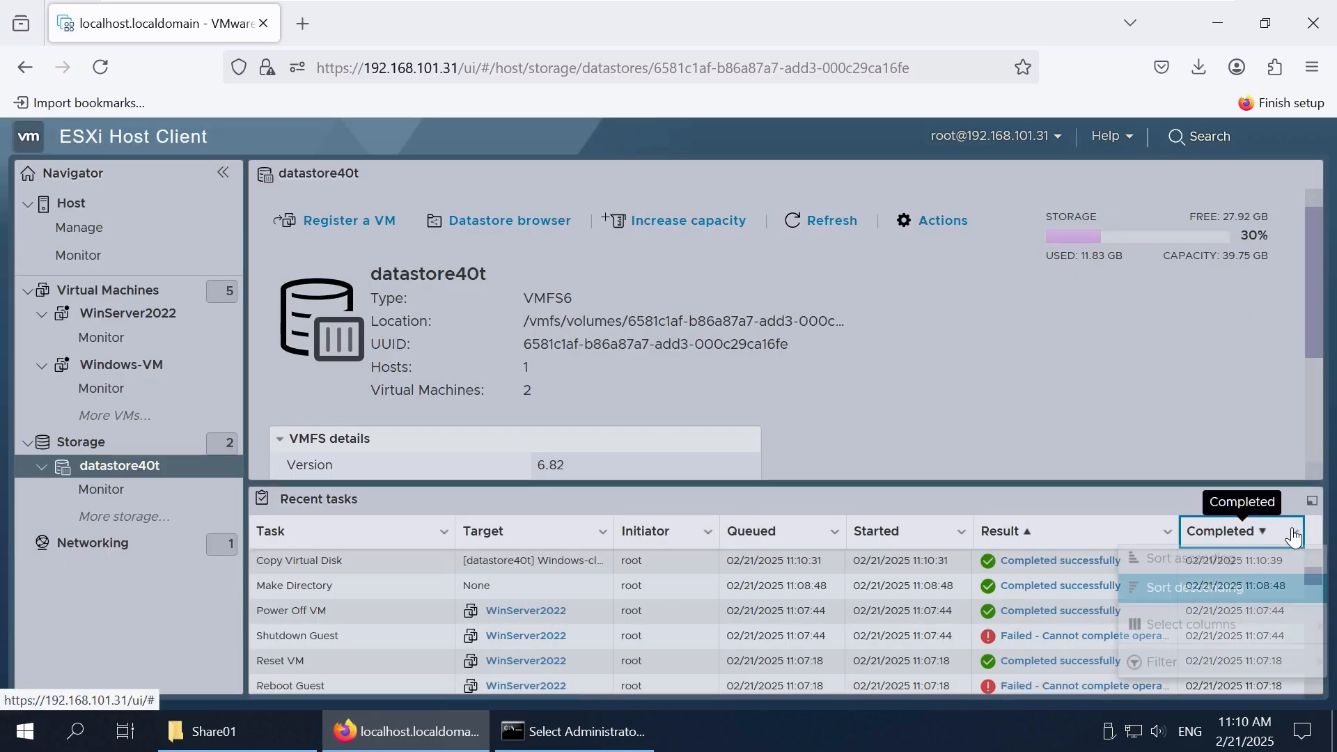
left_click(518, 223)
left_click(245, 285)
left_click(439, 312)
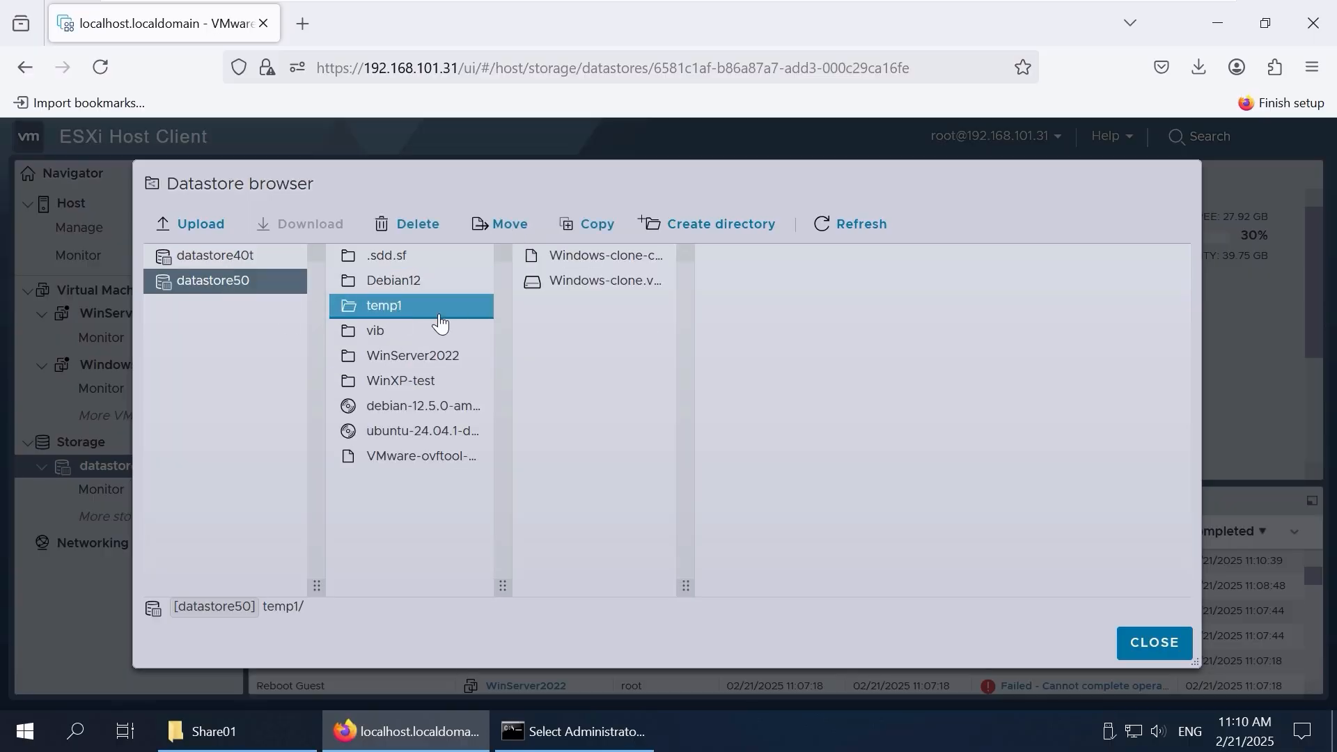
left_click(613, 256)
left_click(609, 282)
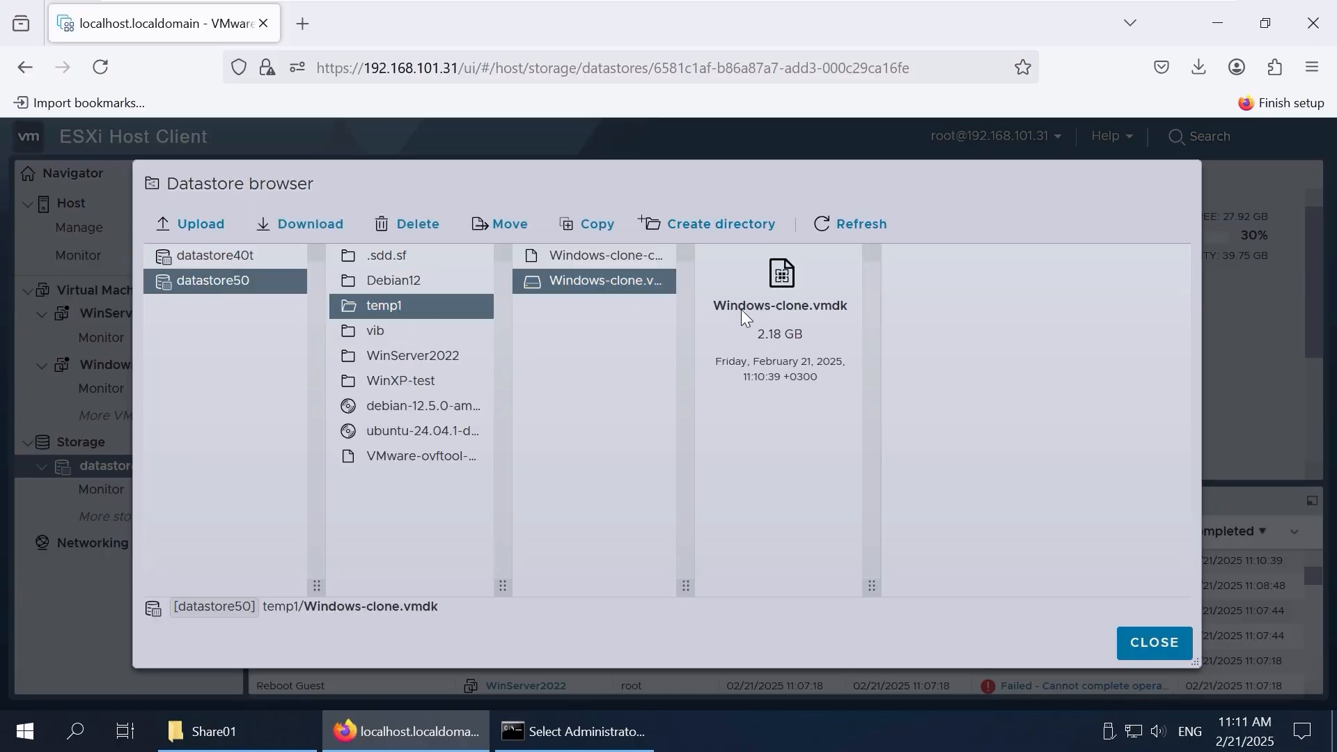
left_click(1148, 645)
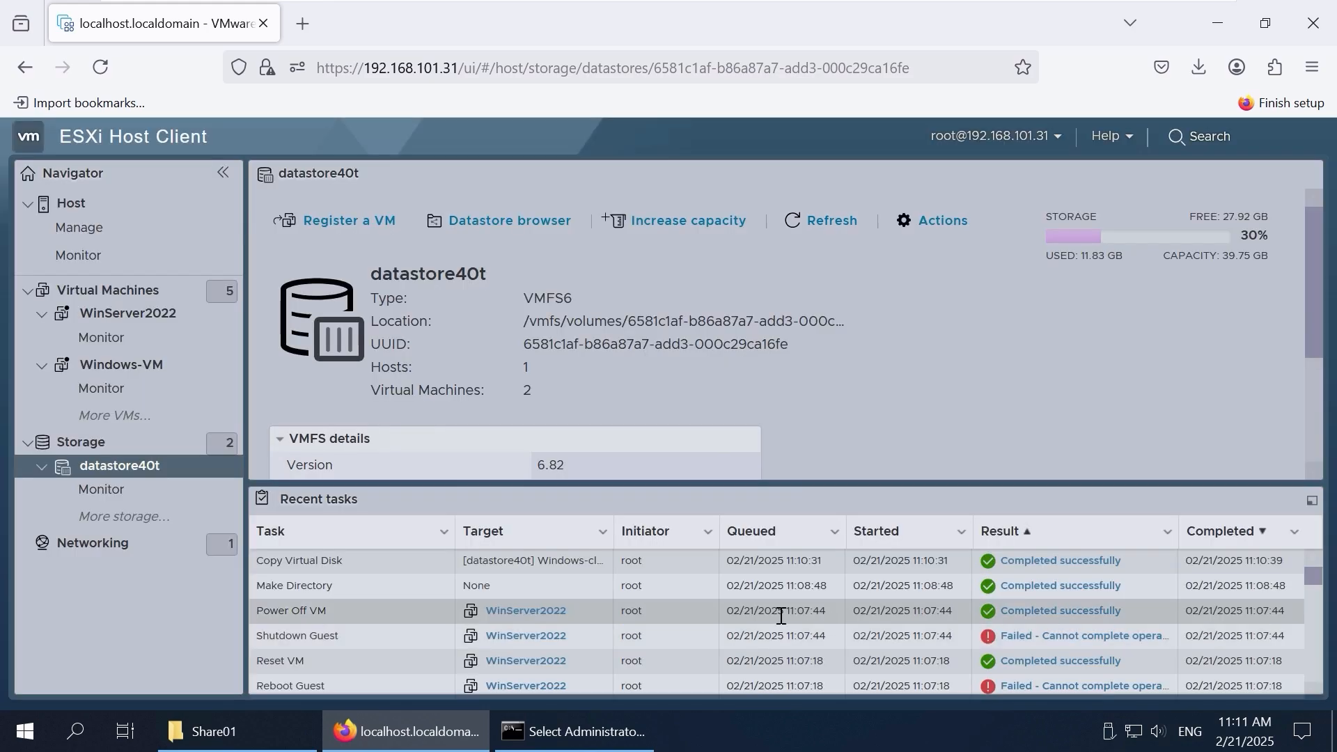
- Connect PuTTY to the ESXi host 192.168.101.31 and log in as root
left_click(1218, 35)
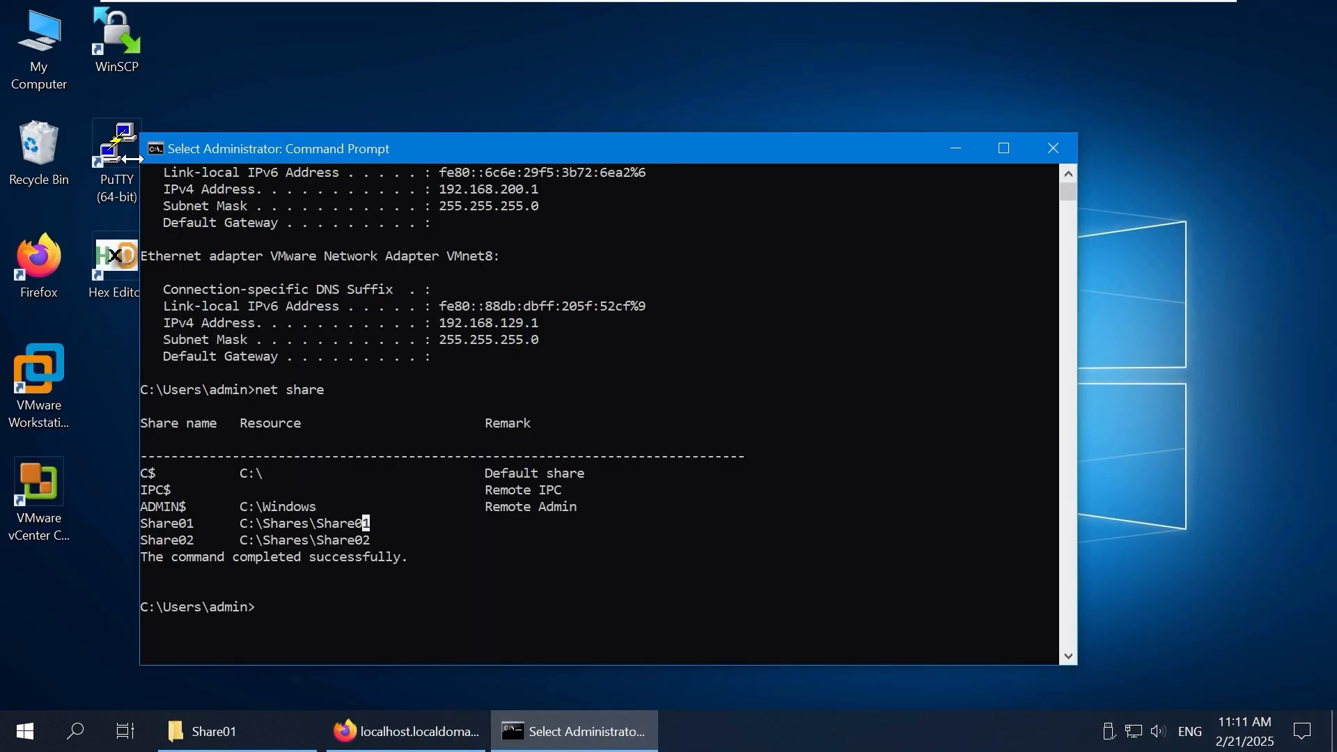
double_click(118, 155)
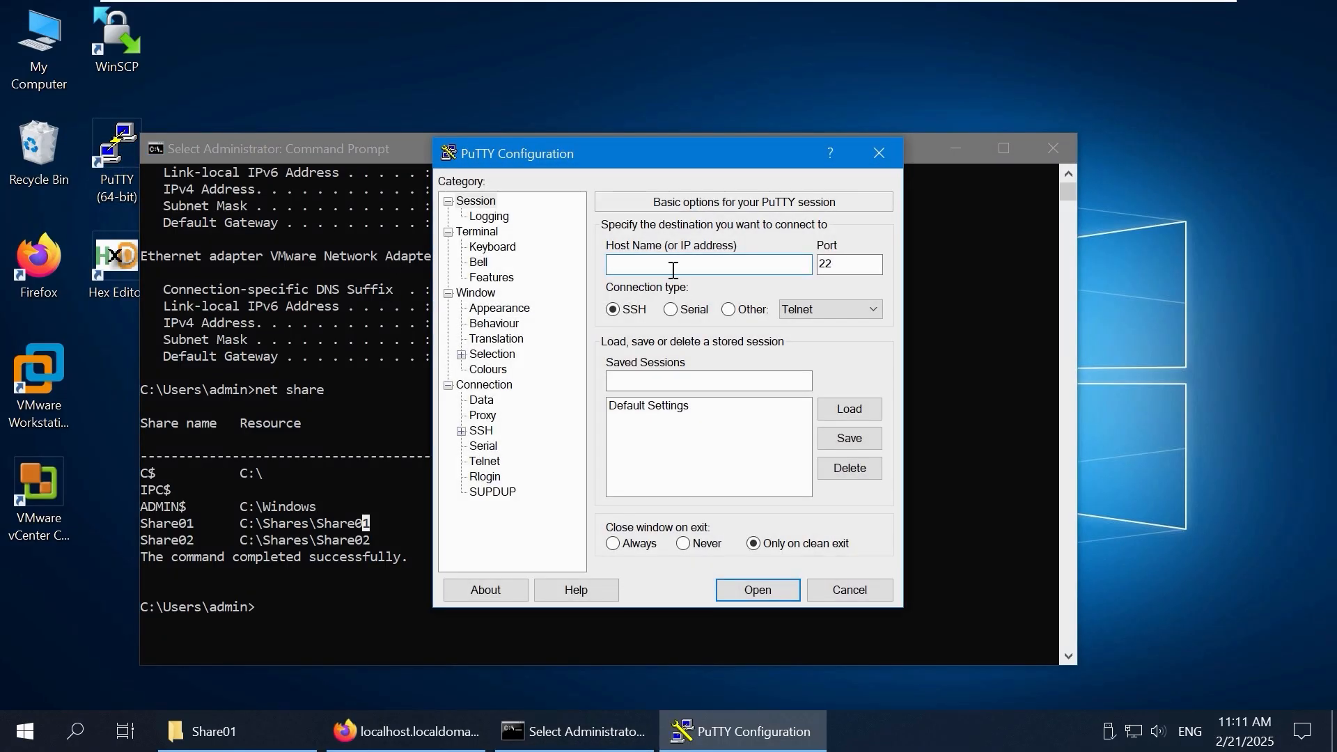
type("192.168.101.31")
key("Return")
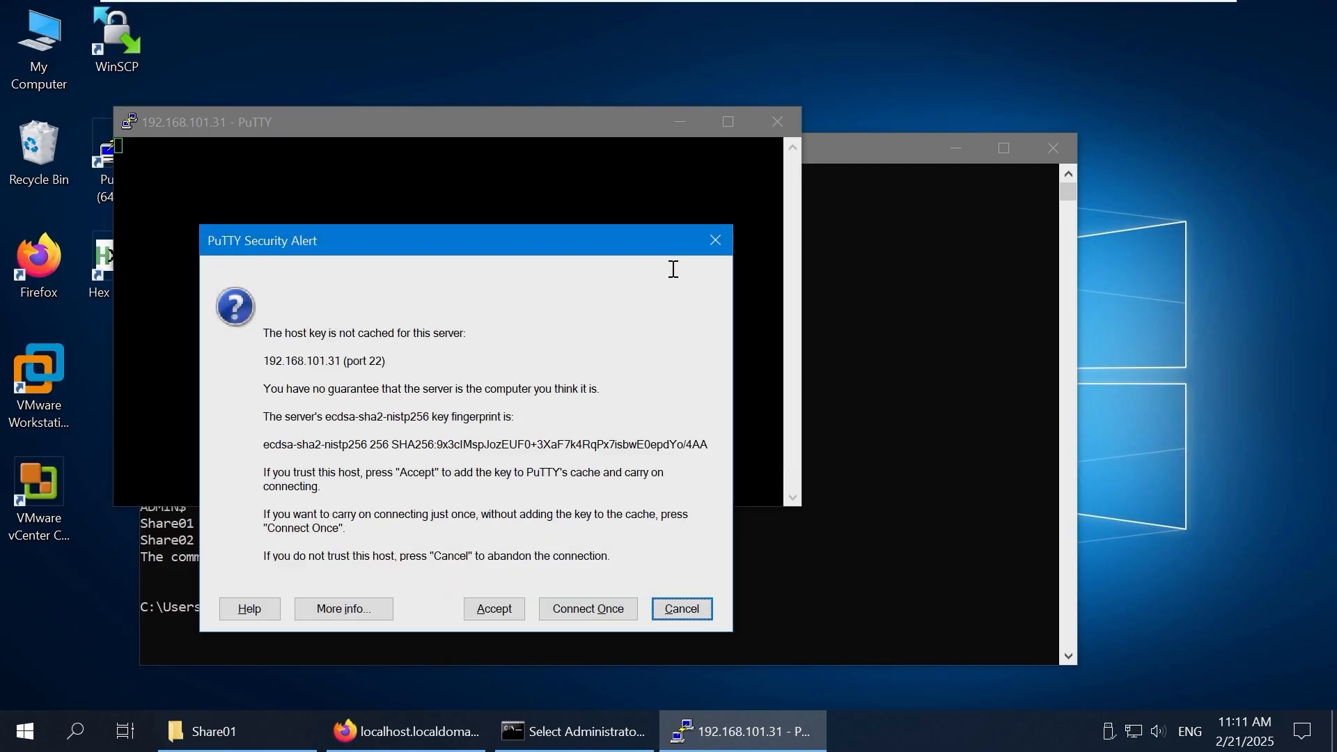
left_click(497, 615)
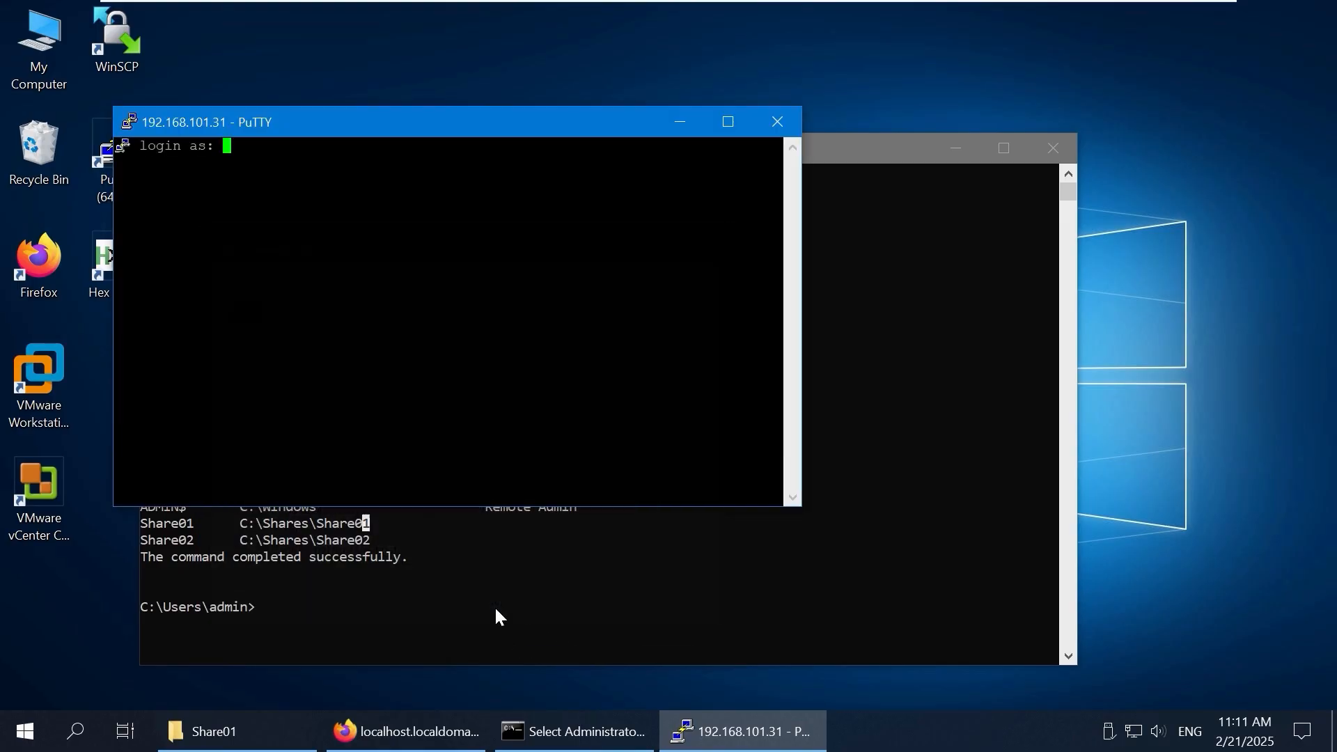
type("root")
key("Return")
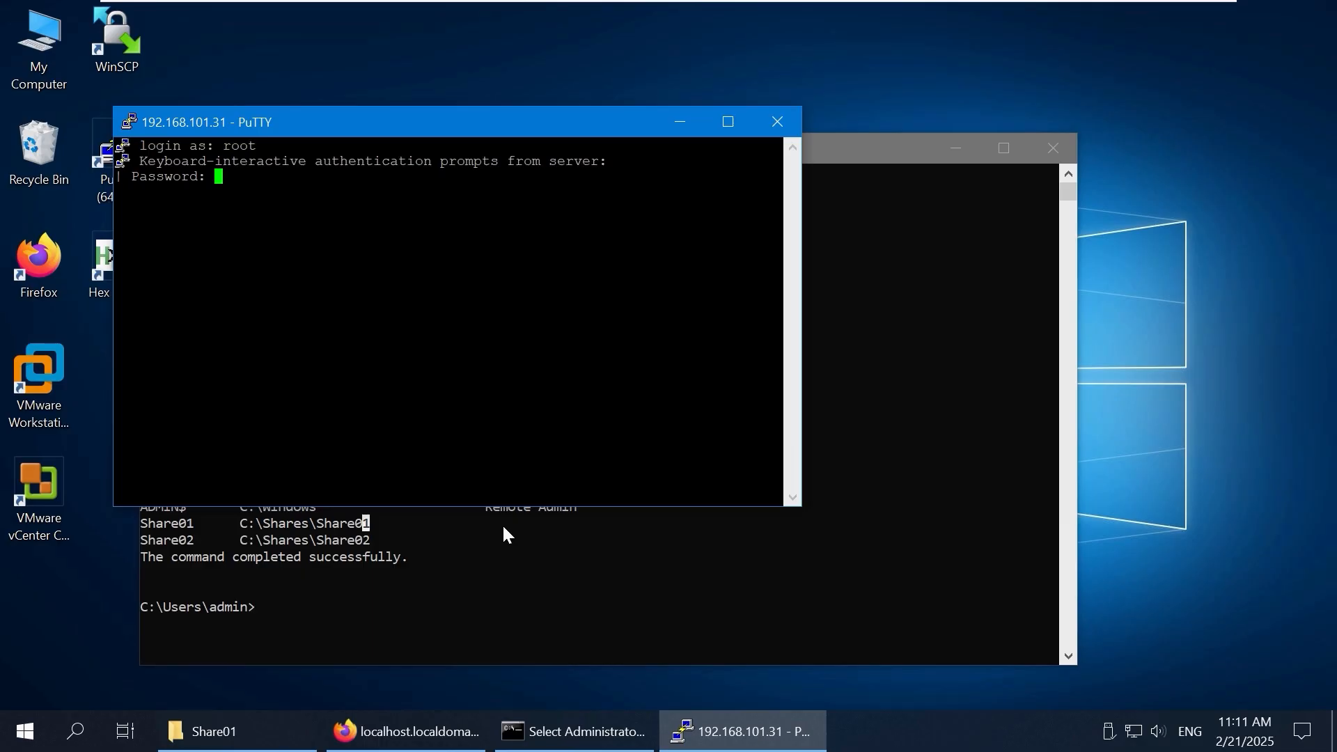
key("Return")
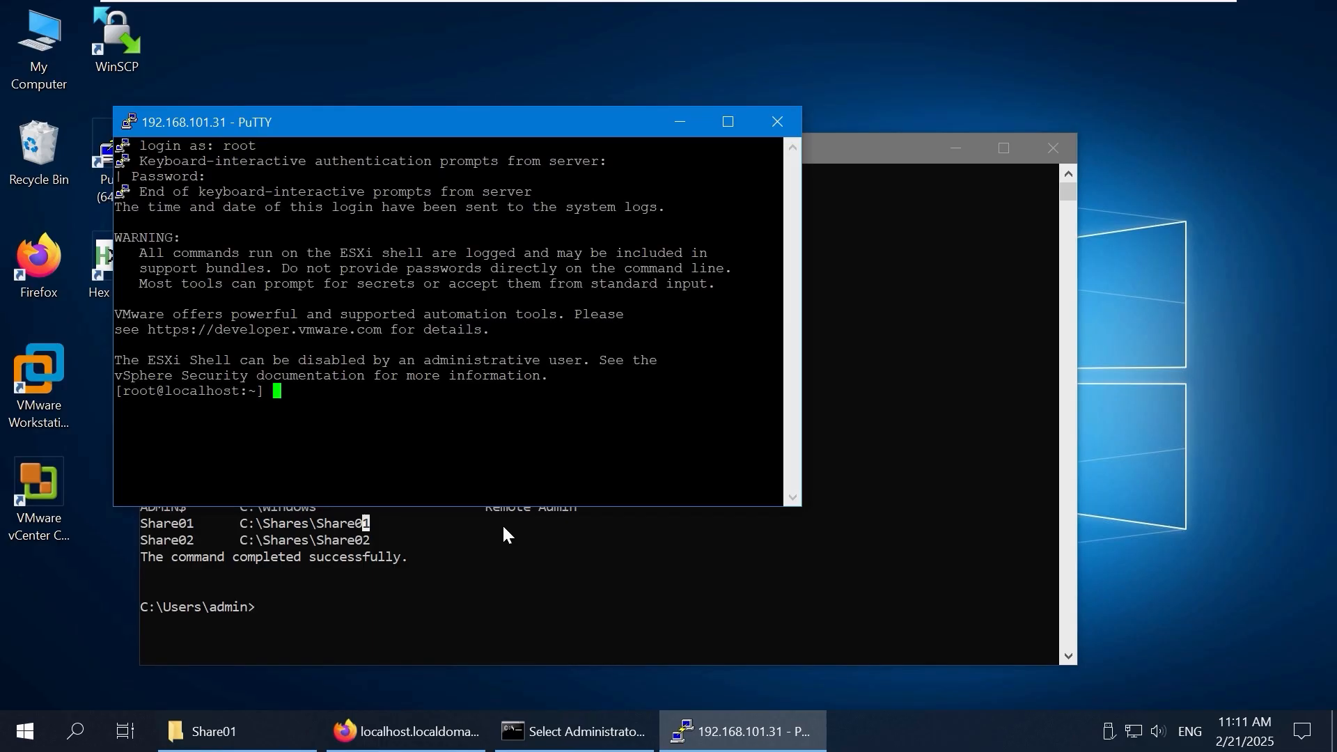
- List datastore40t, then change into /vmfs/volumes/datastore50 and list it
type("cd /vmfs/volumes/da")
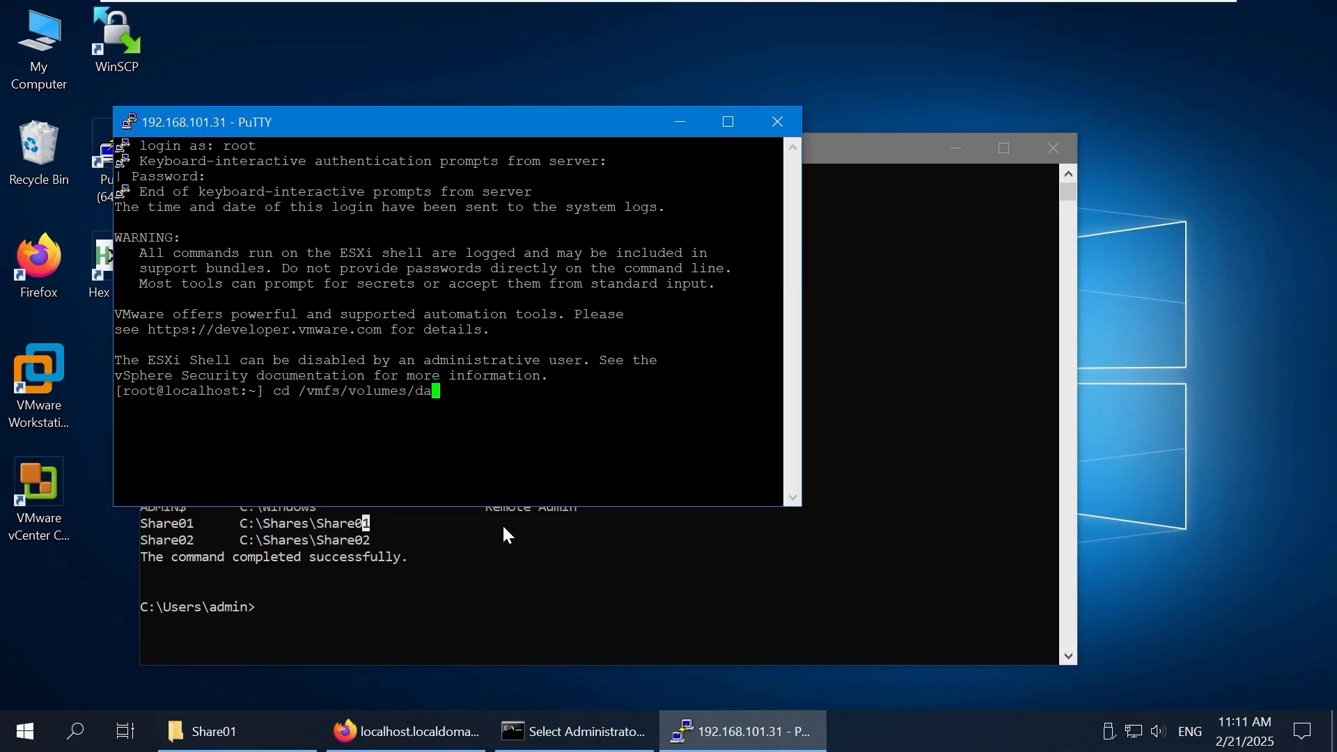
type("tastore4")
key("Tab")
key("Return")
type("ls -al")
key("Return")
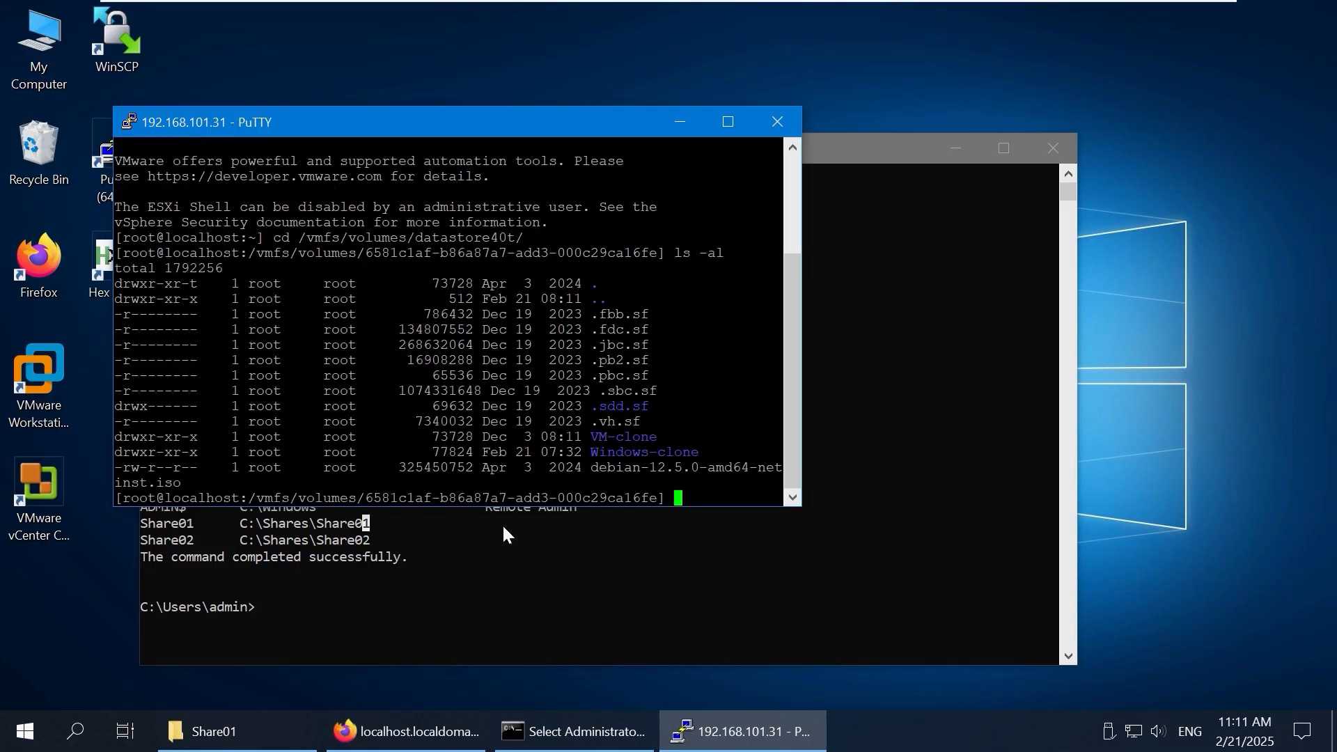
type("cd /vmfs/volumes/datastore50/")
key("Return")
type("ls -al")
key("Return")
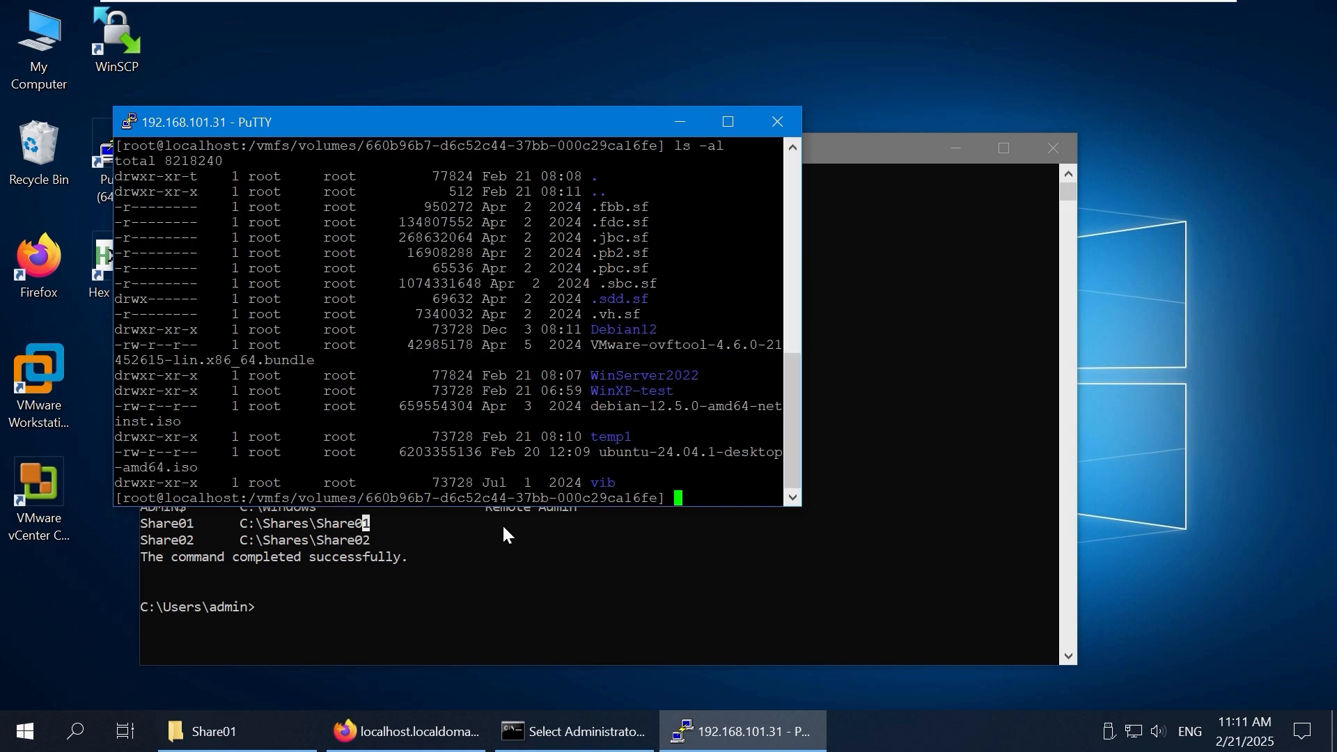
type("ls -al te")
key("Tab")
key("Return")
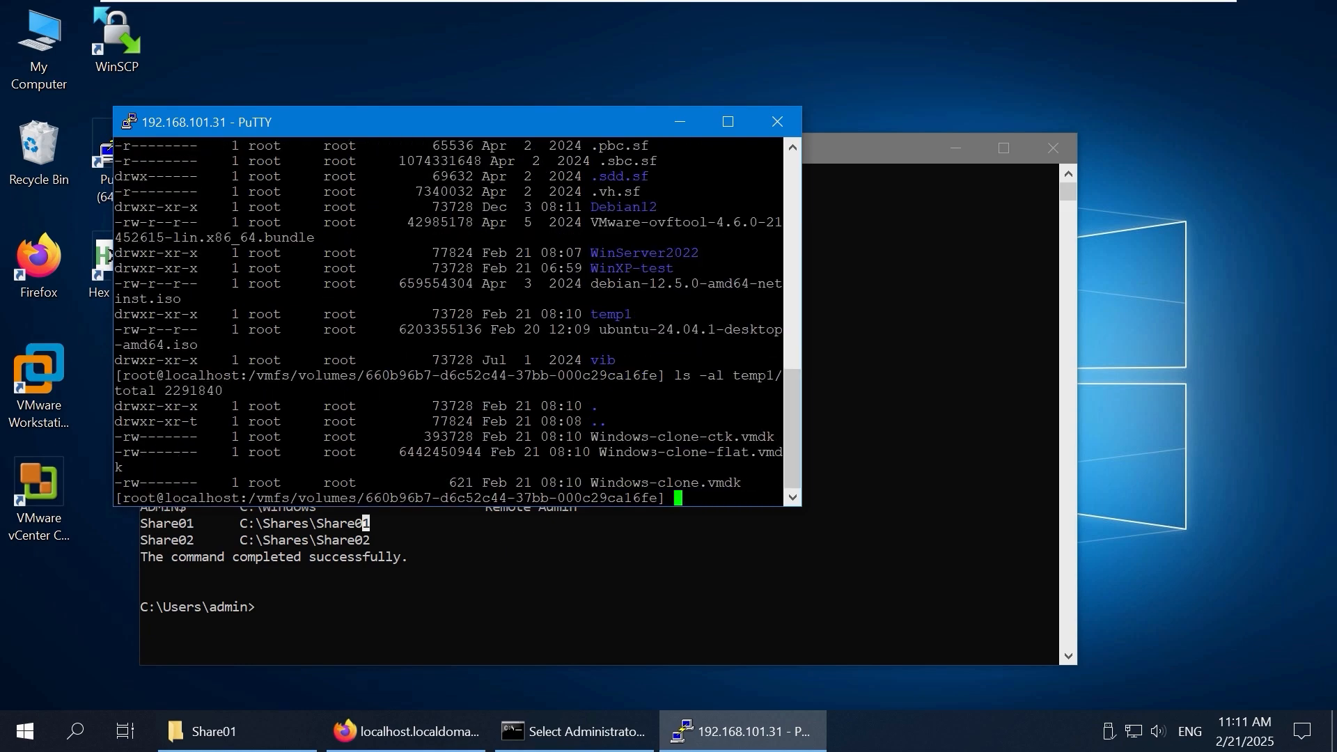
double_click(548, 115)
key("Return")
key("Return")
key("Up")
key("Return")
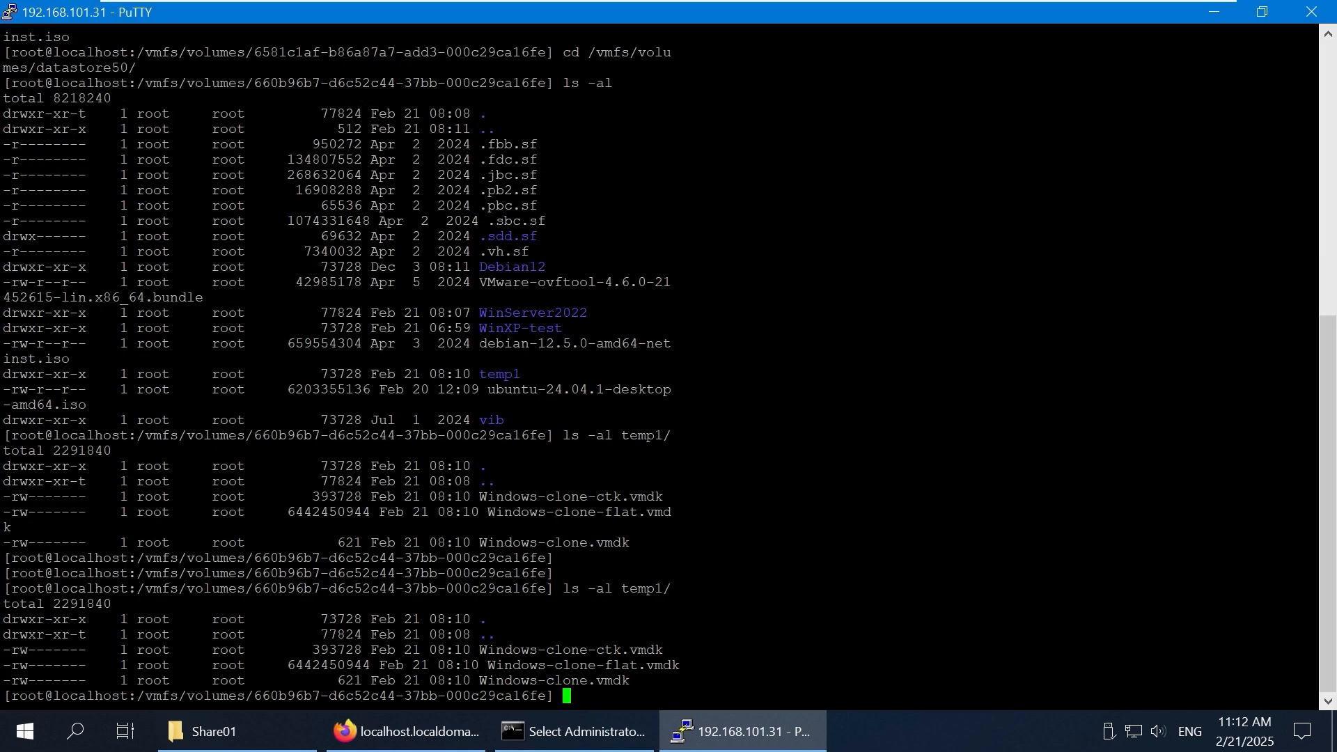
left_click_drag(482, 666, 670, 665)
left_click_drag(281, 665, 376, 667)
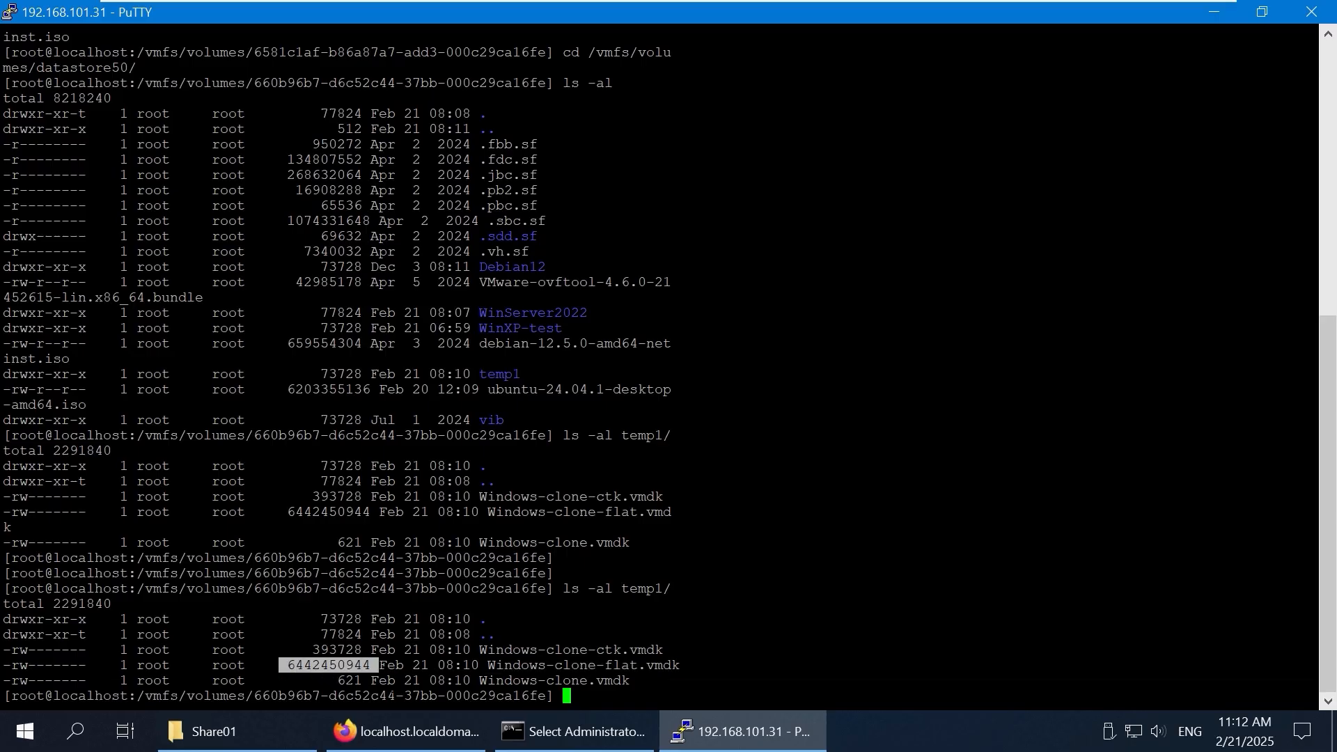
left_click_drag(480, 681, 630, 680)
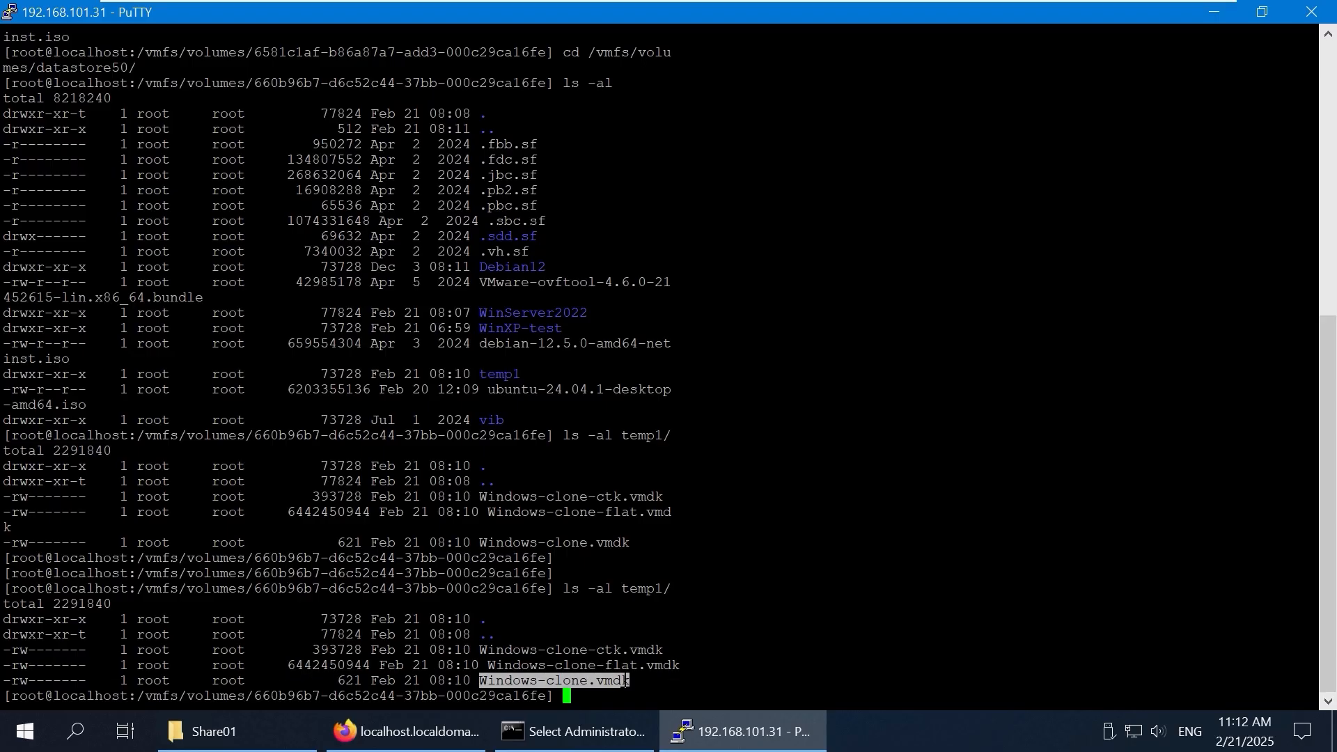
left_click(1215, 11)
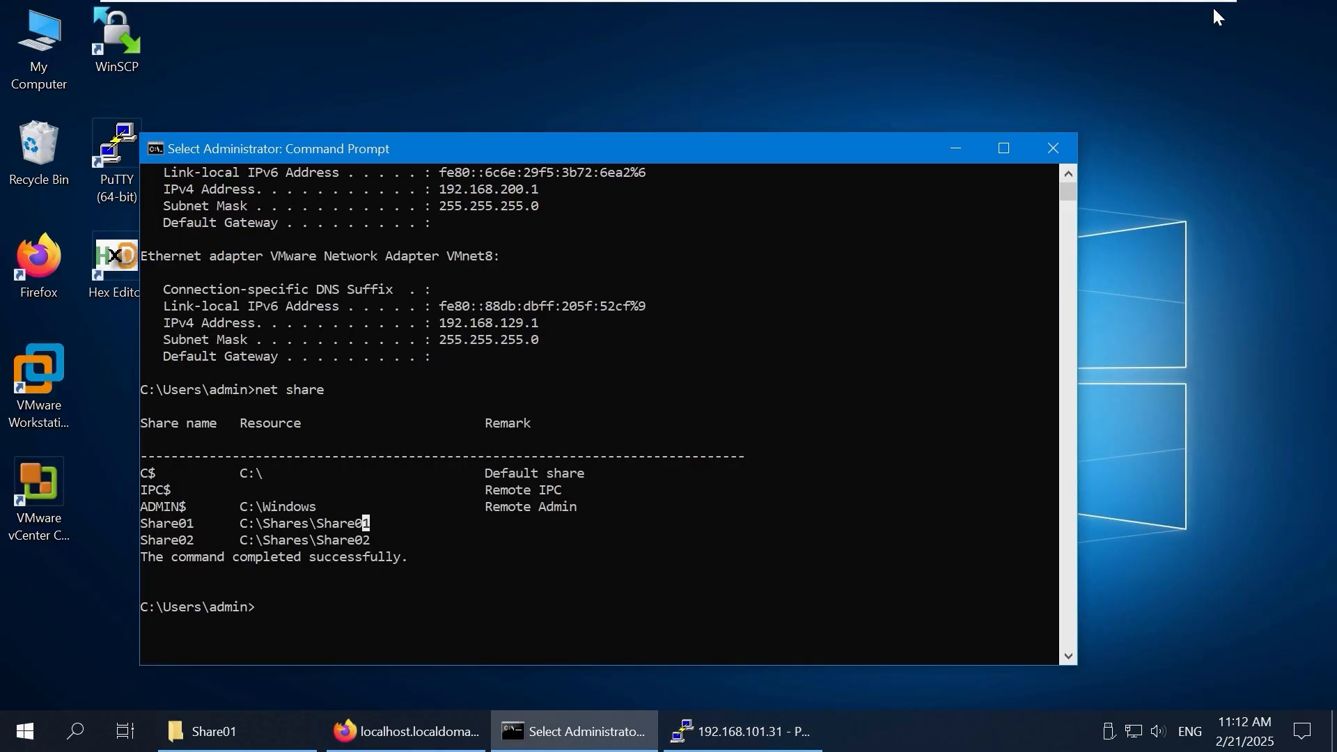
- Return to the Firefox ESXi Host Client tab showing datastore40t
left_click(419, 740)
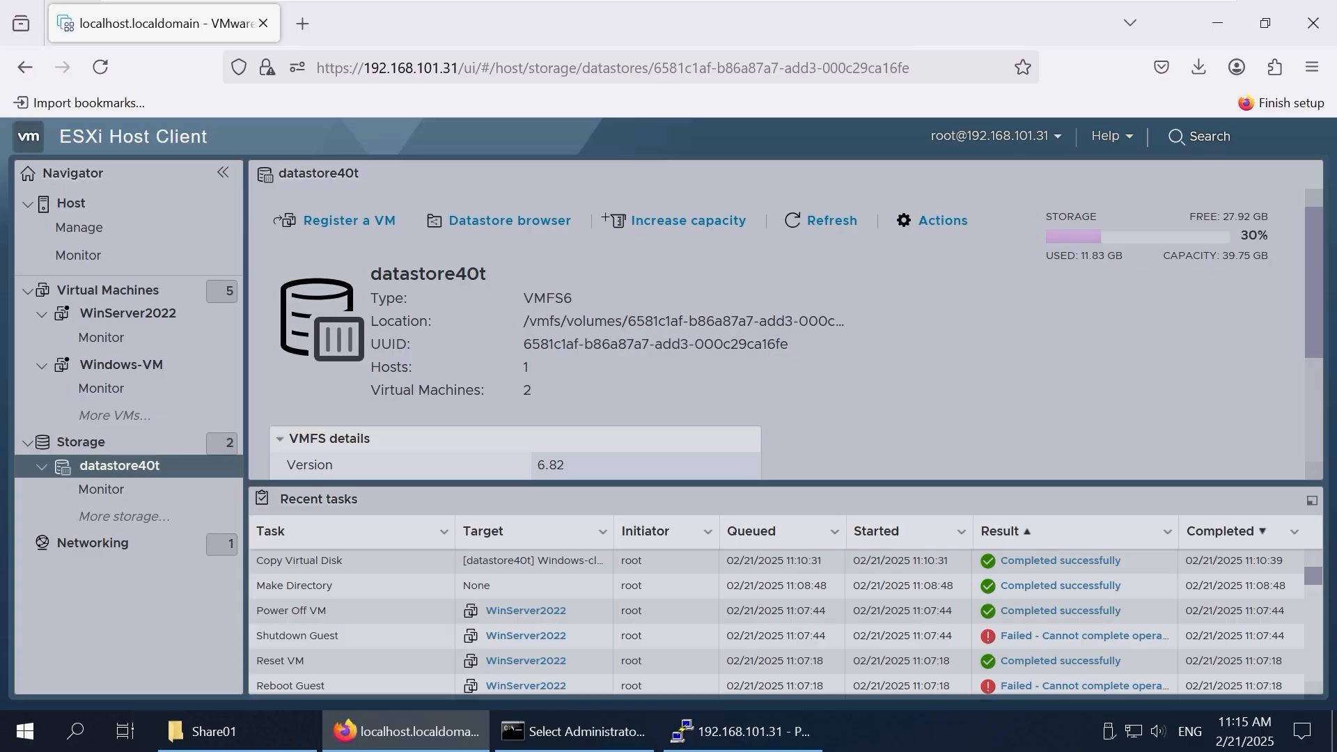
- Add datastore50/temp1/Windows-clone.vmdk to WinServer2022 as an existing hard disk and save
left_click(122, 369)
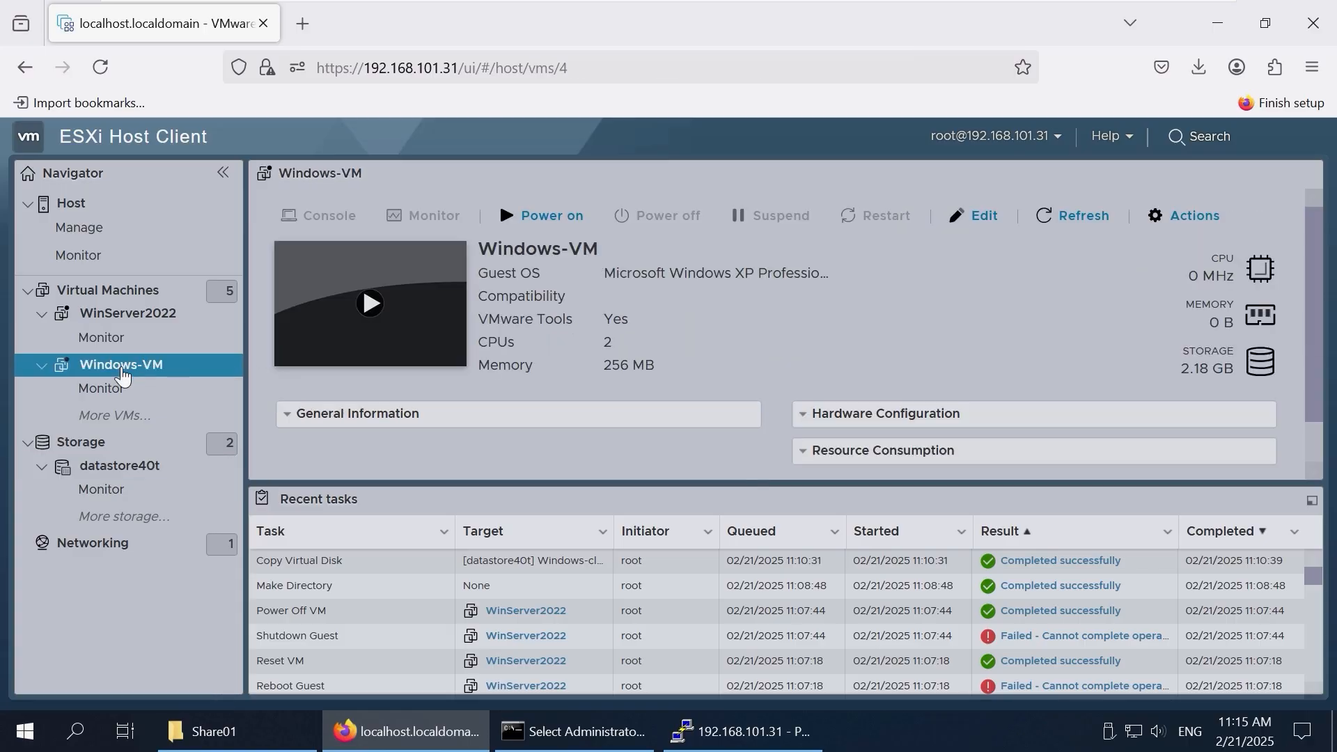
left_click(1312, 500)
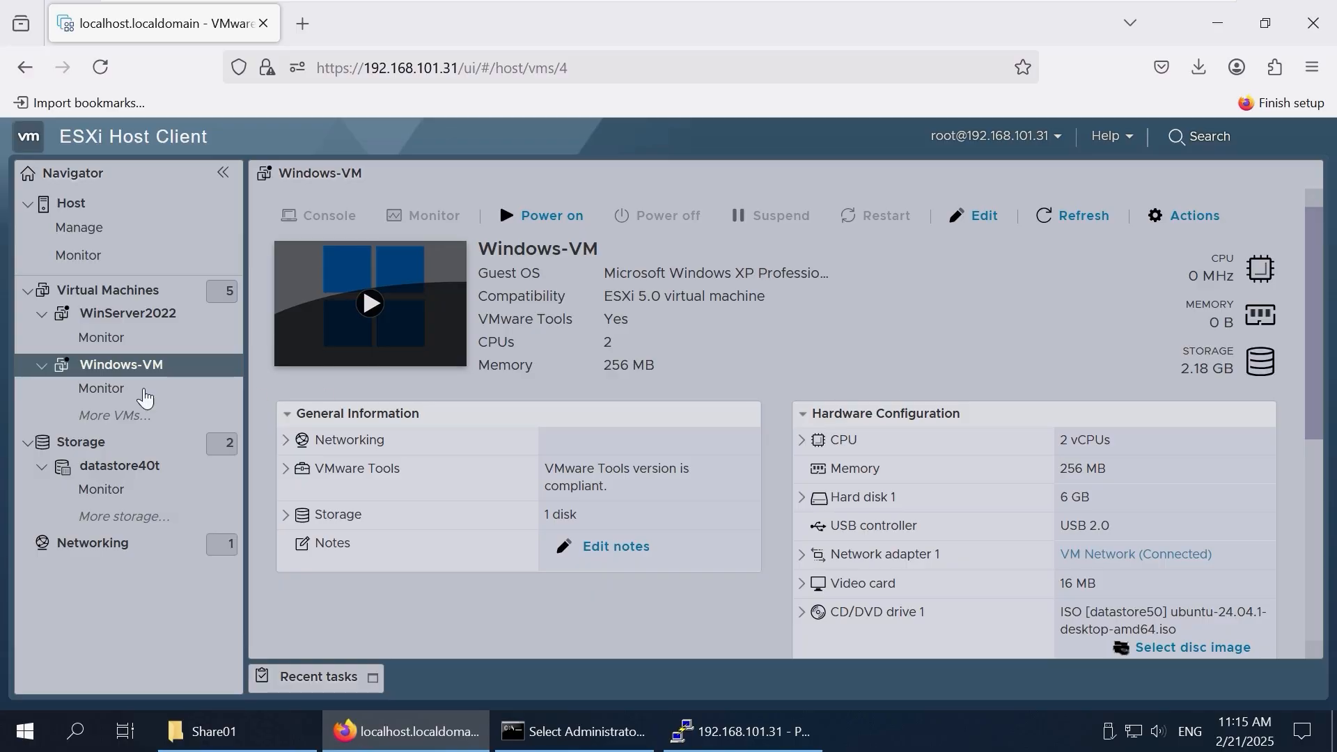
left_click(117, 317)
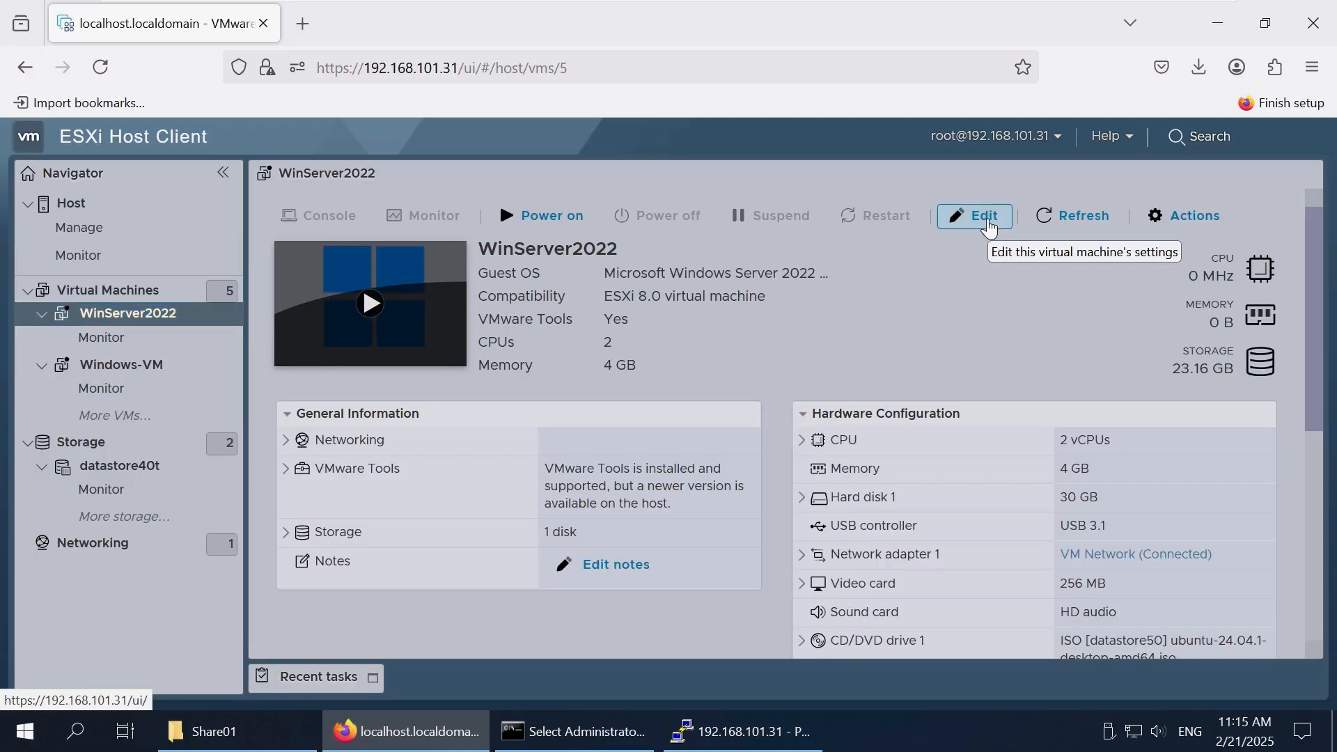
left_click(985, 215)
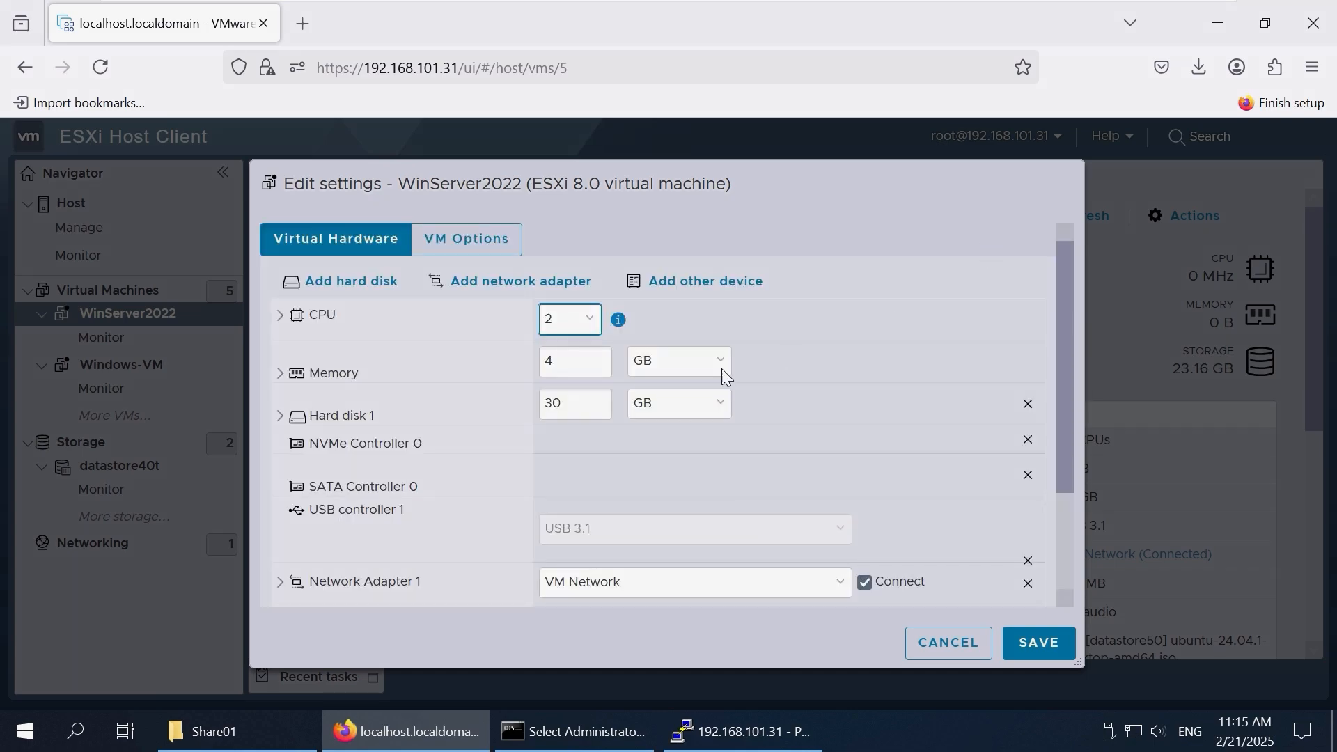
left_click(374, 287)
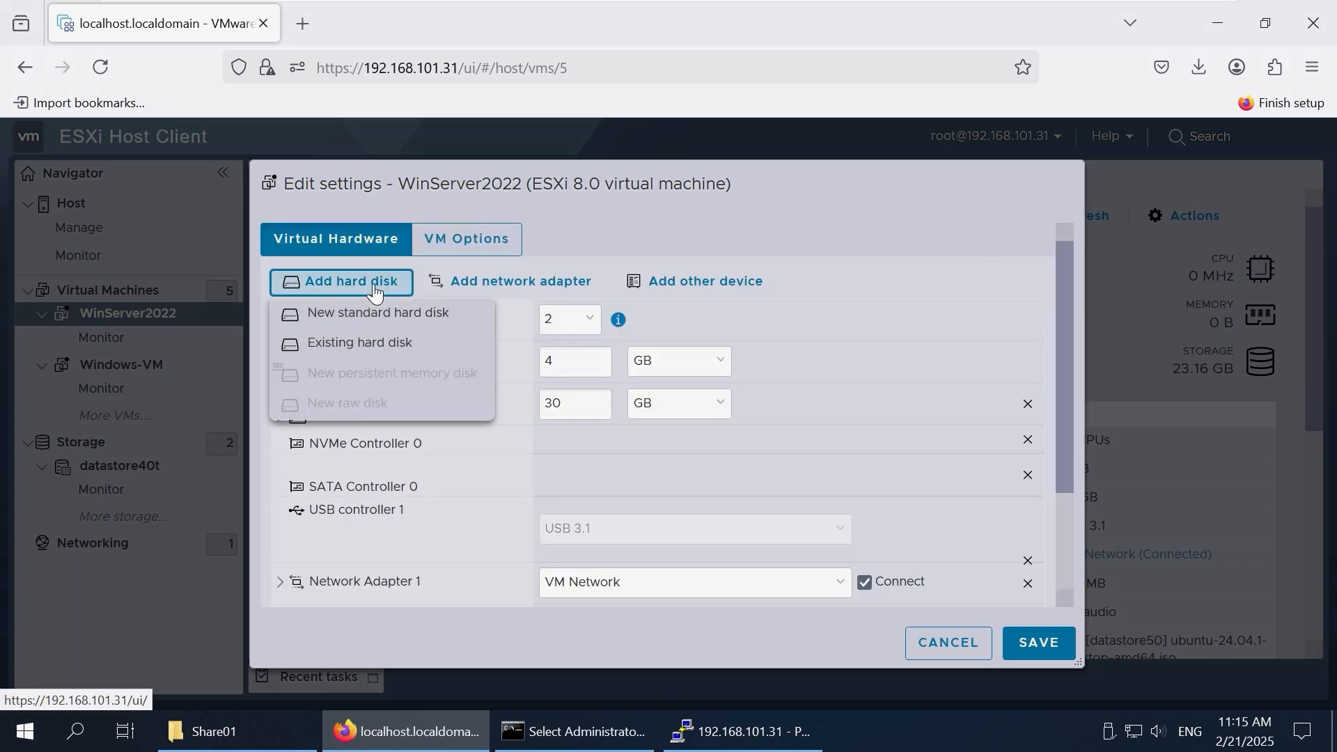
left_click(364, 355)
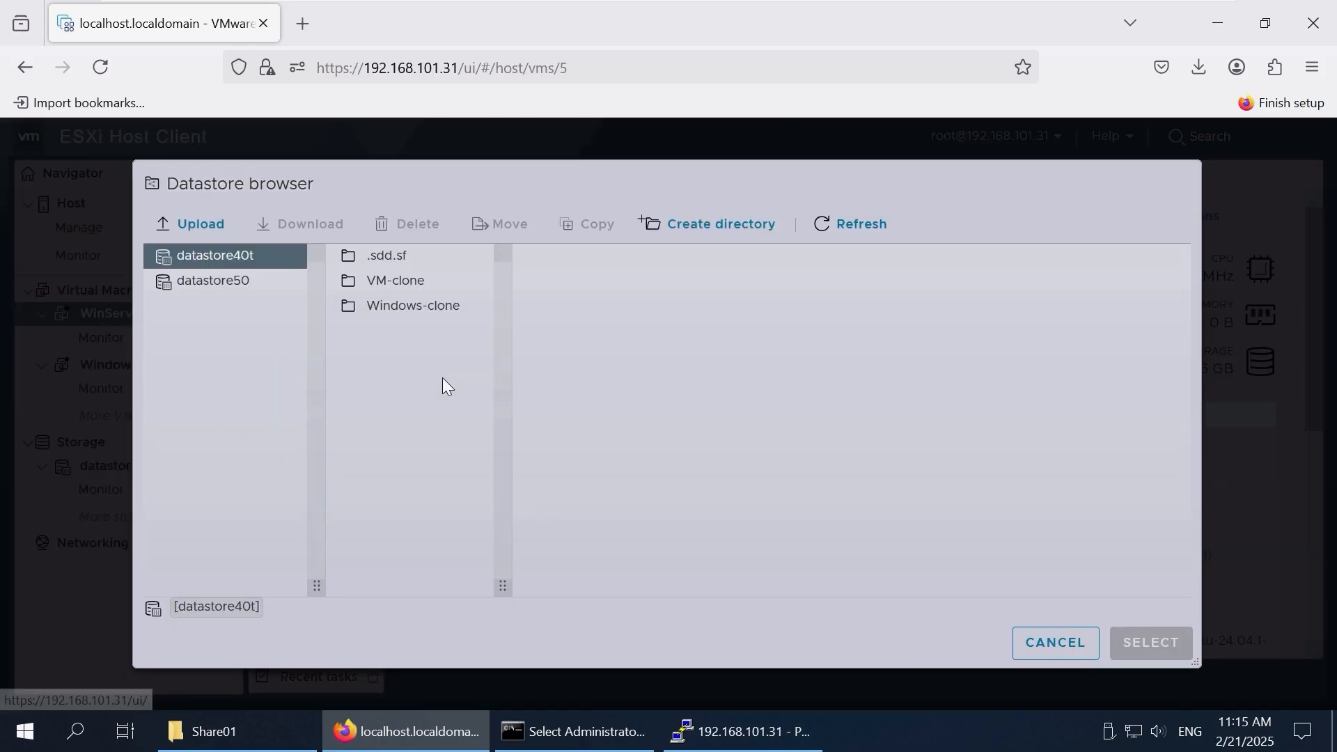
left_click(197, 284)
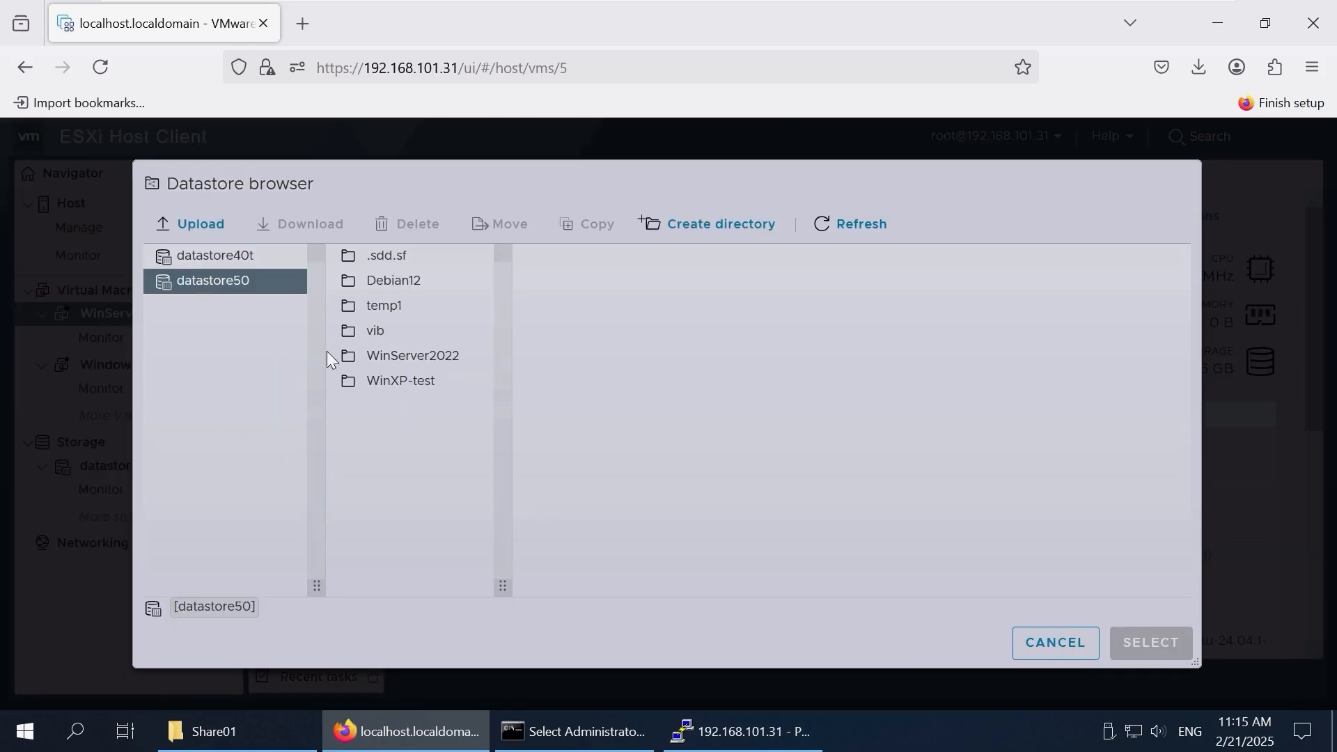
left_click(388, 306)
left_click(595, 257)
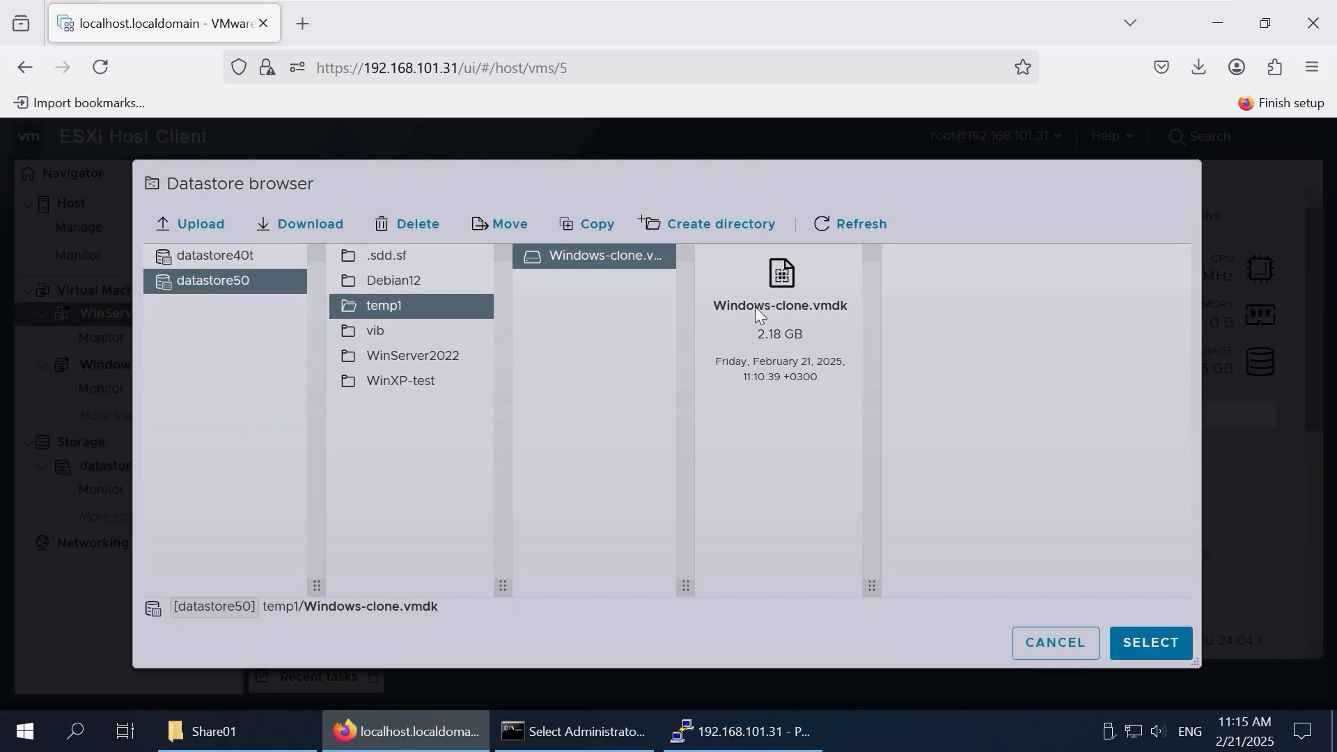
left_click(1152, 643)
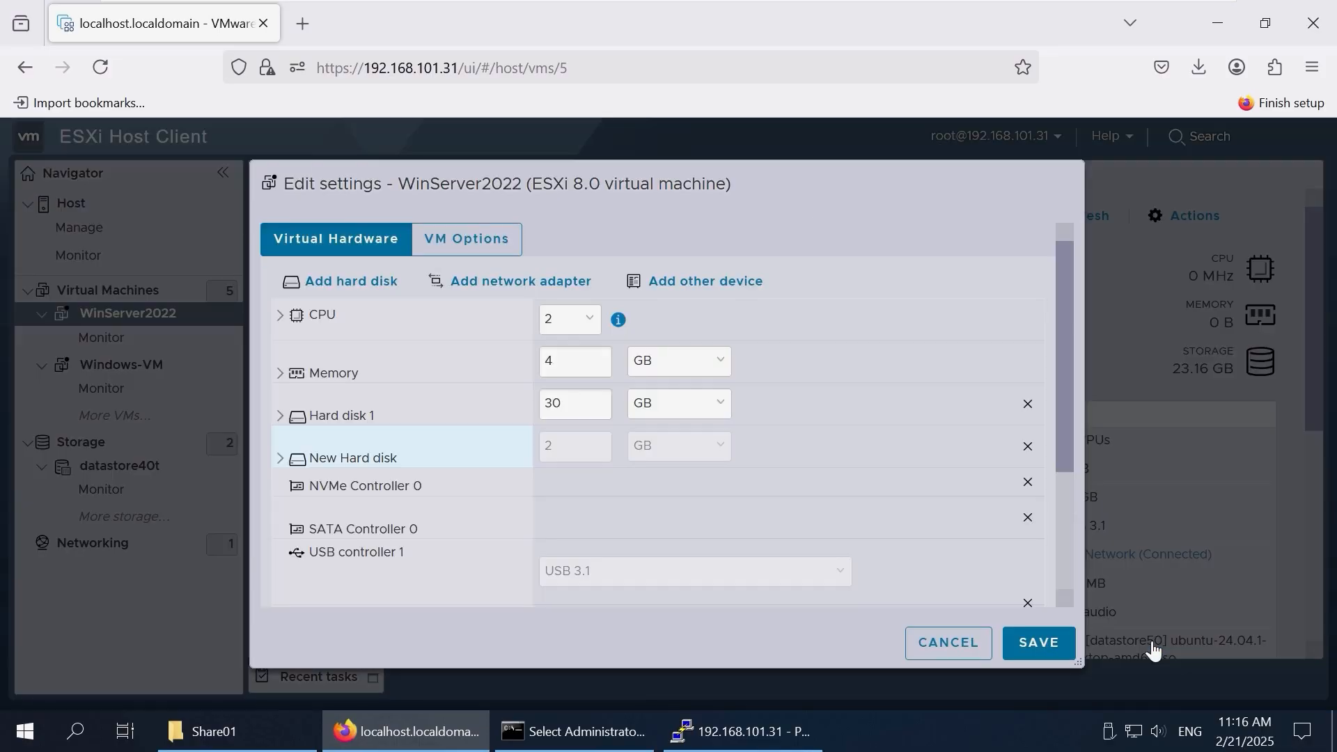
left_click_drag(1073, 419, 1066, 592)
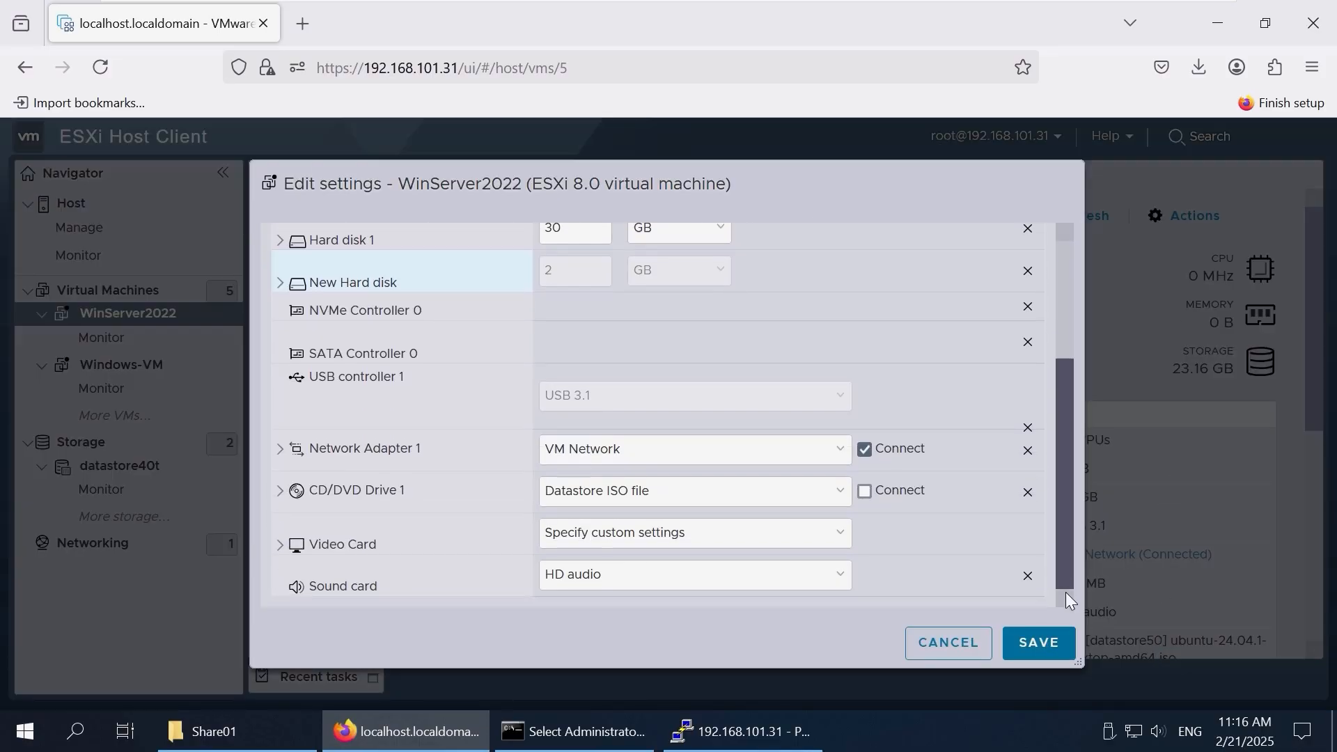
left_click(1035, 649)
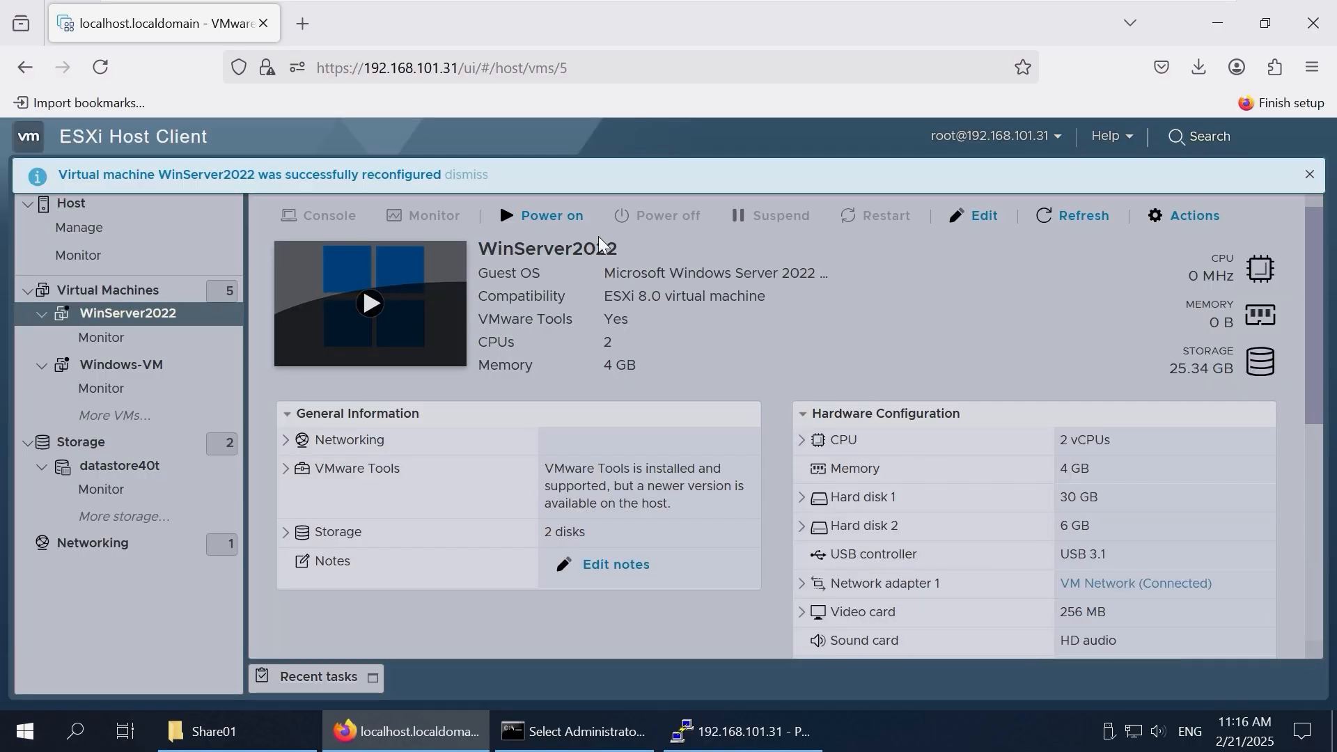
- Power on WinServer2022, launch its remote console, and sign in as administrator
left_click(545, 216)
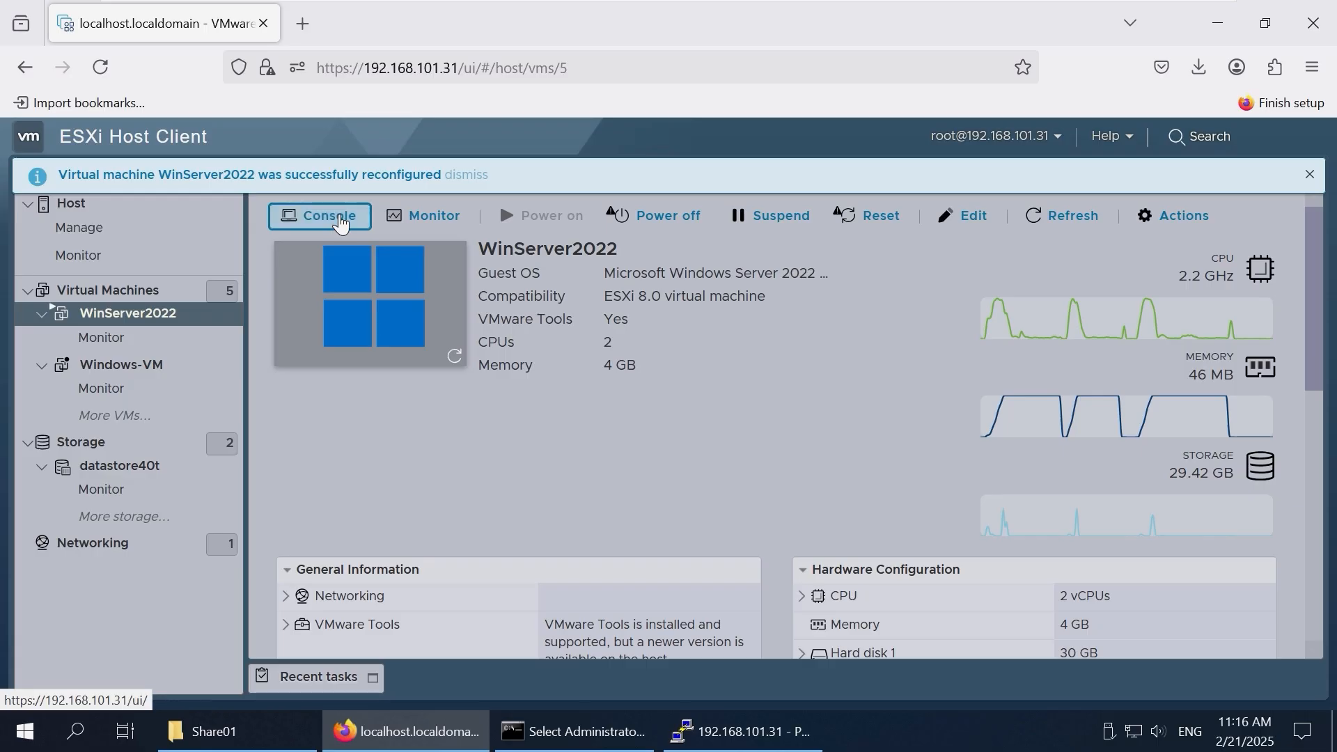
left_click(341, 223)
left_click(352, 338)
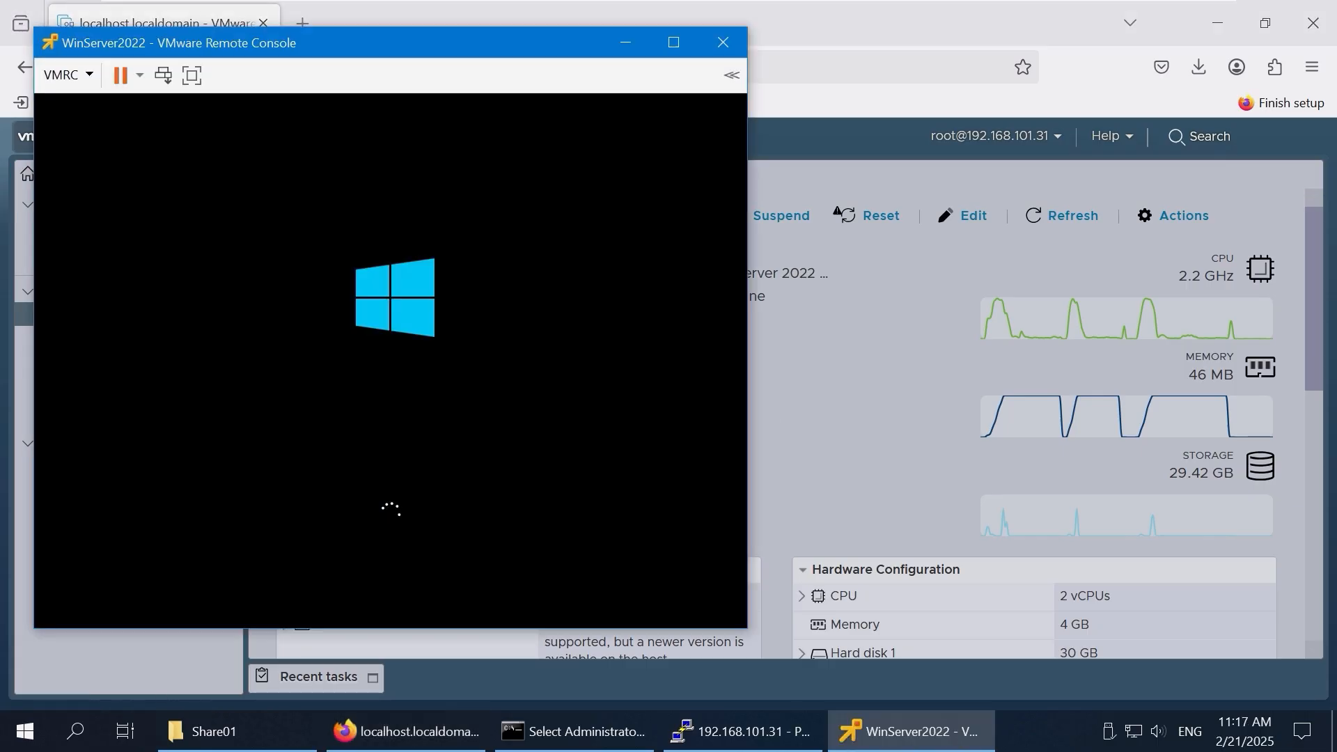
key("ctrl+alt+Insert")
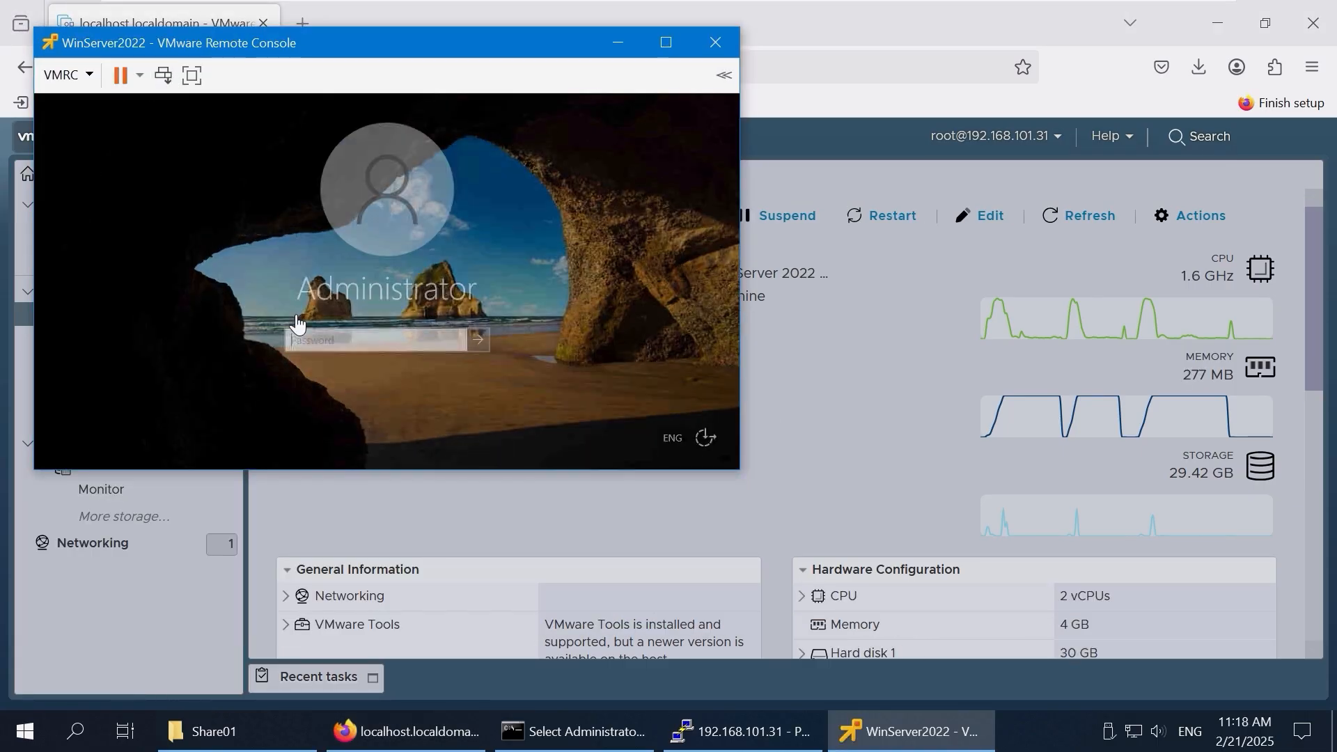
type("••••••")
key("Return")
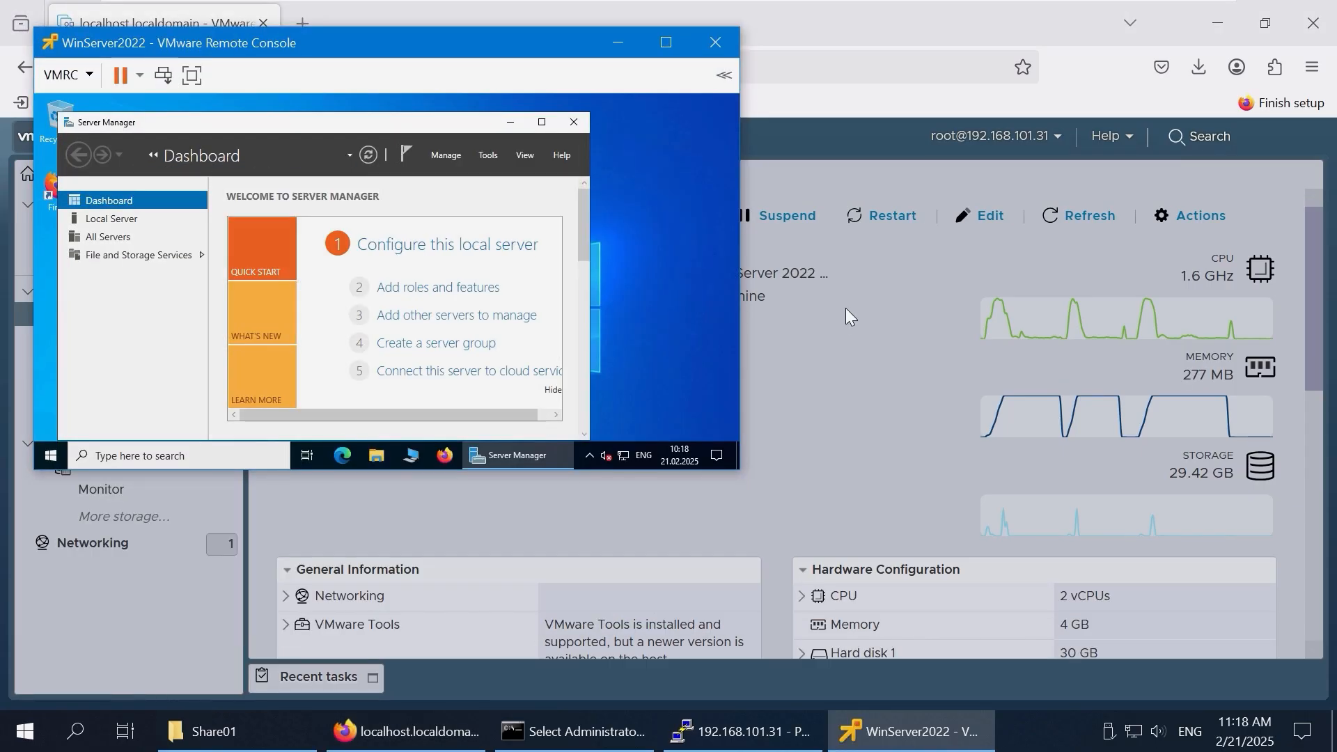
- In Computer Management's Disk Management, open the E: partition in File Explorer
left_click(488, 154)
left_click(529, 193)
left_click(107, 287)
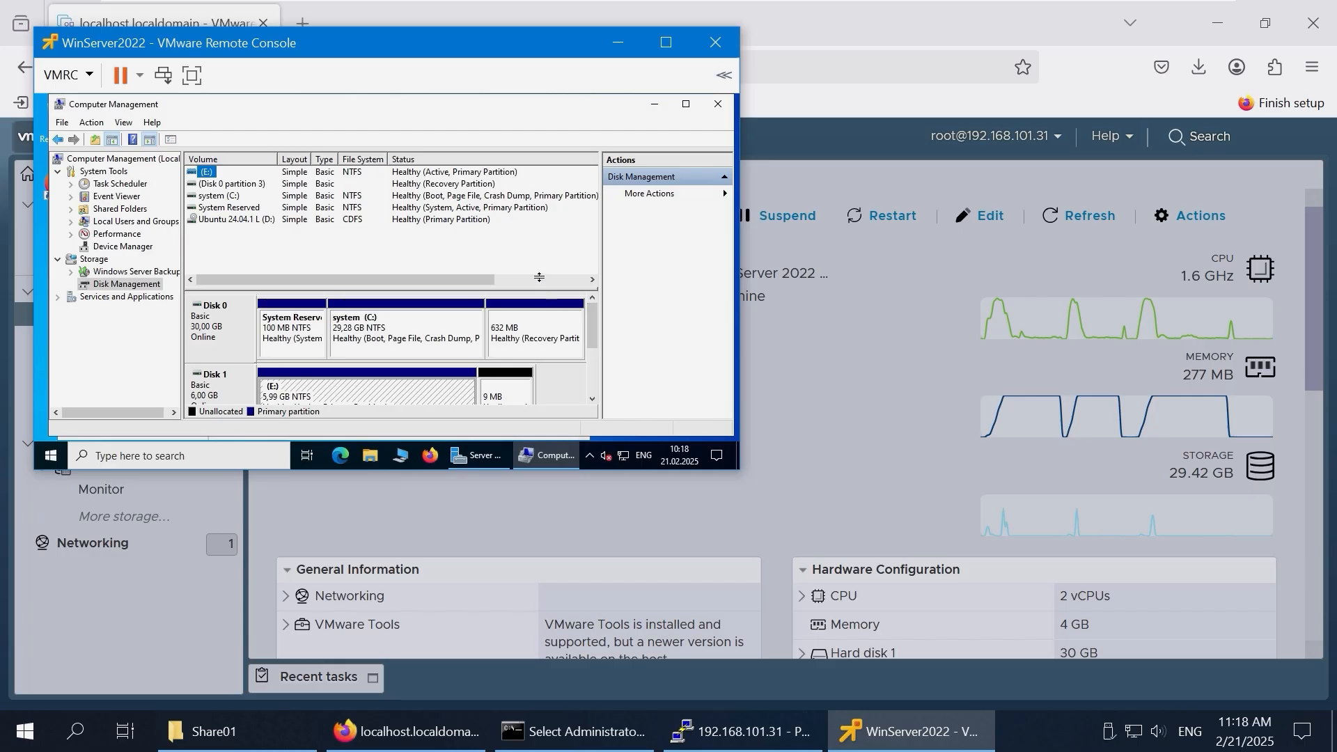
left_click_drag(539, 277, 535, 243)
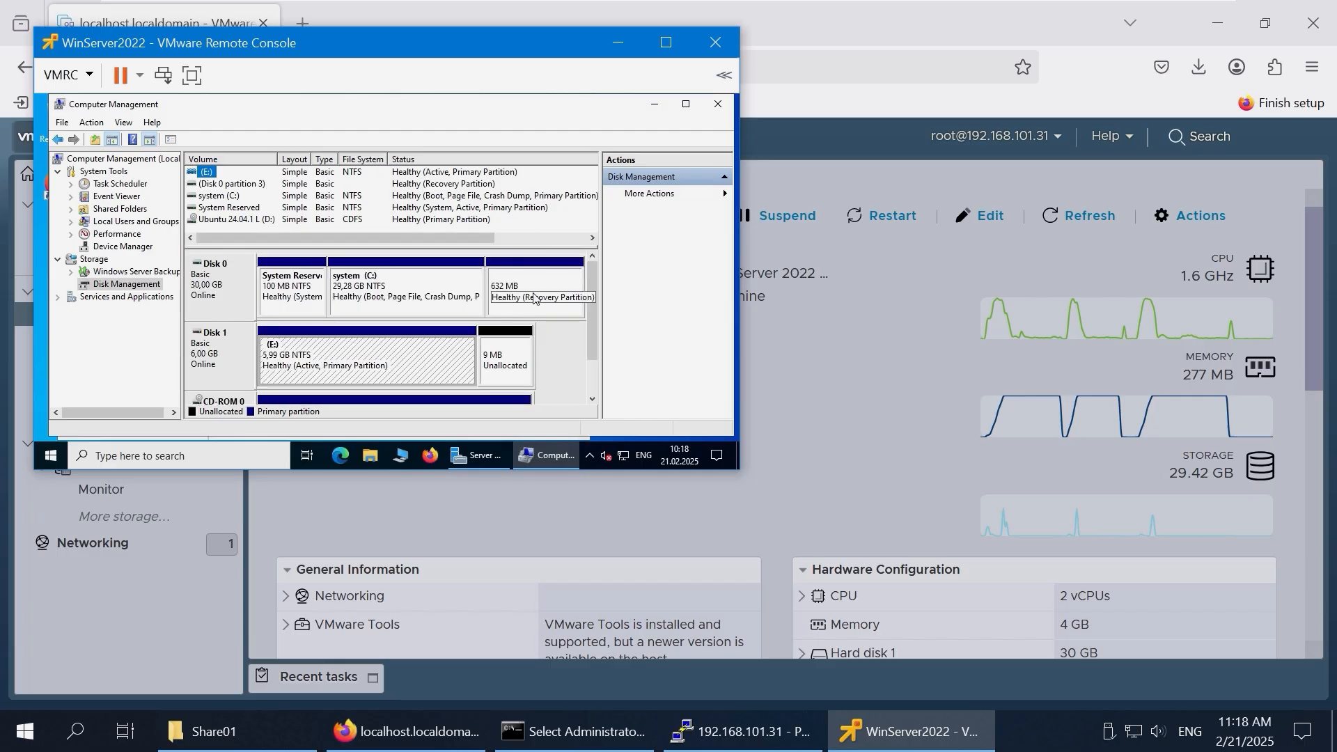
left_click(235, 368)
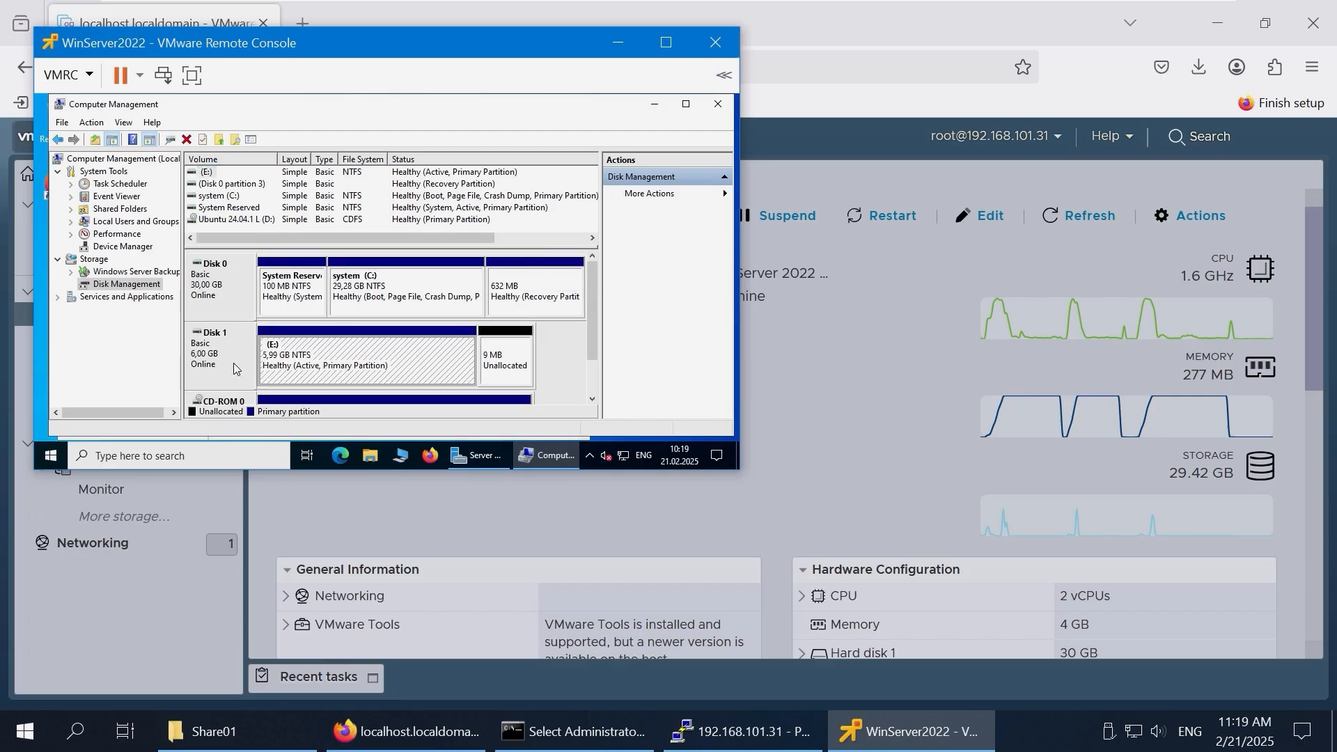
left_click(215, 290)
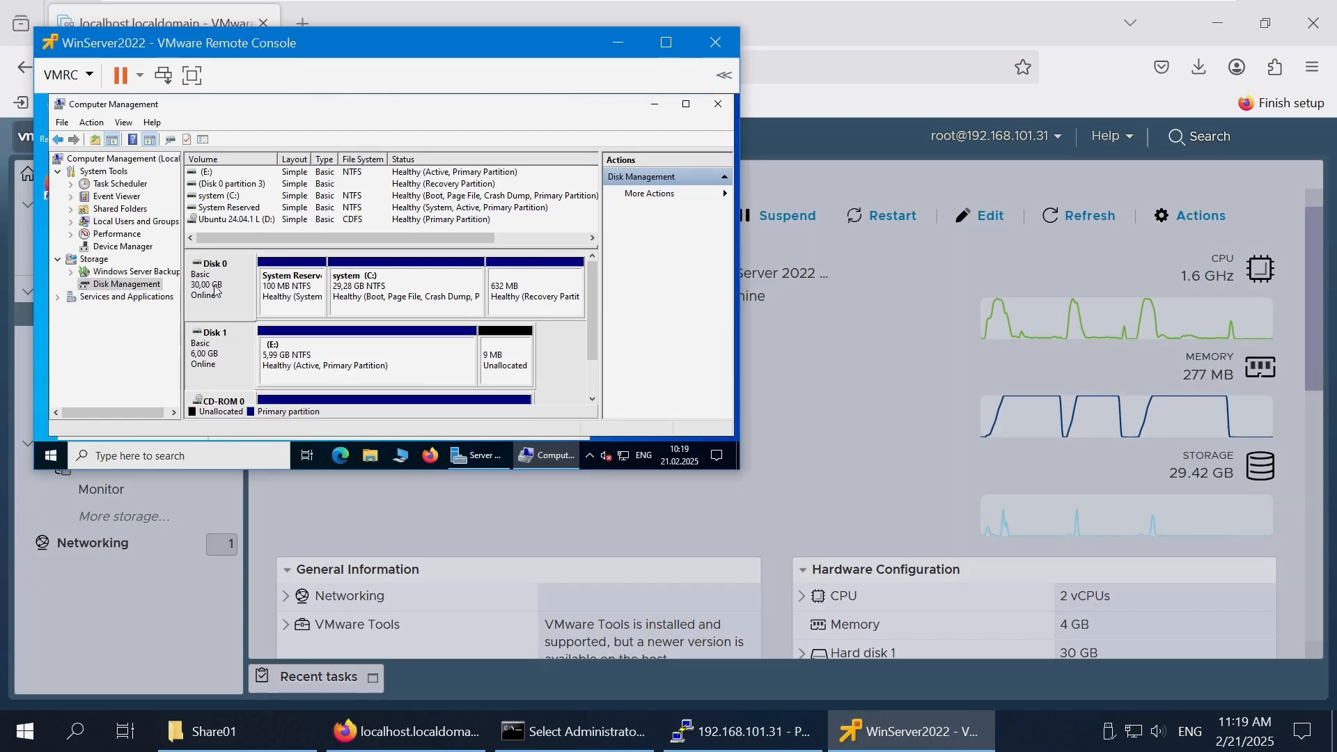
left_click_drag(587, 292, 586, 339)
left_click(596, 278)
left_click(337, 355)
right_click(337, 355)
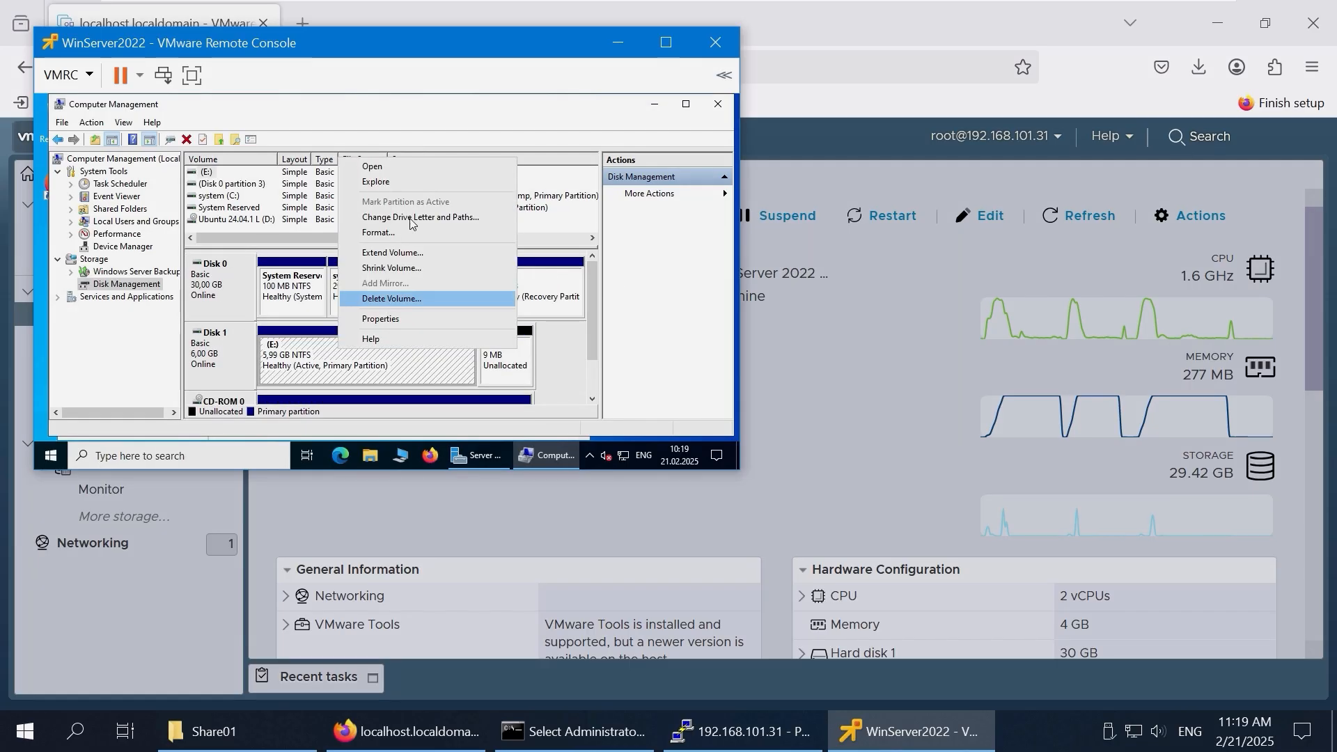
left_click(418, 169)
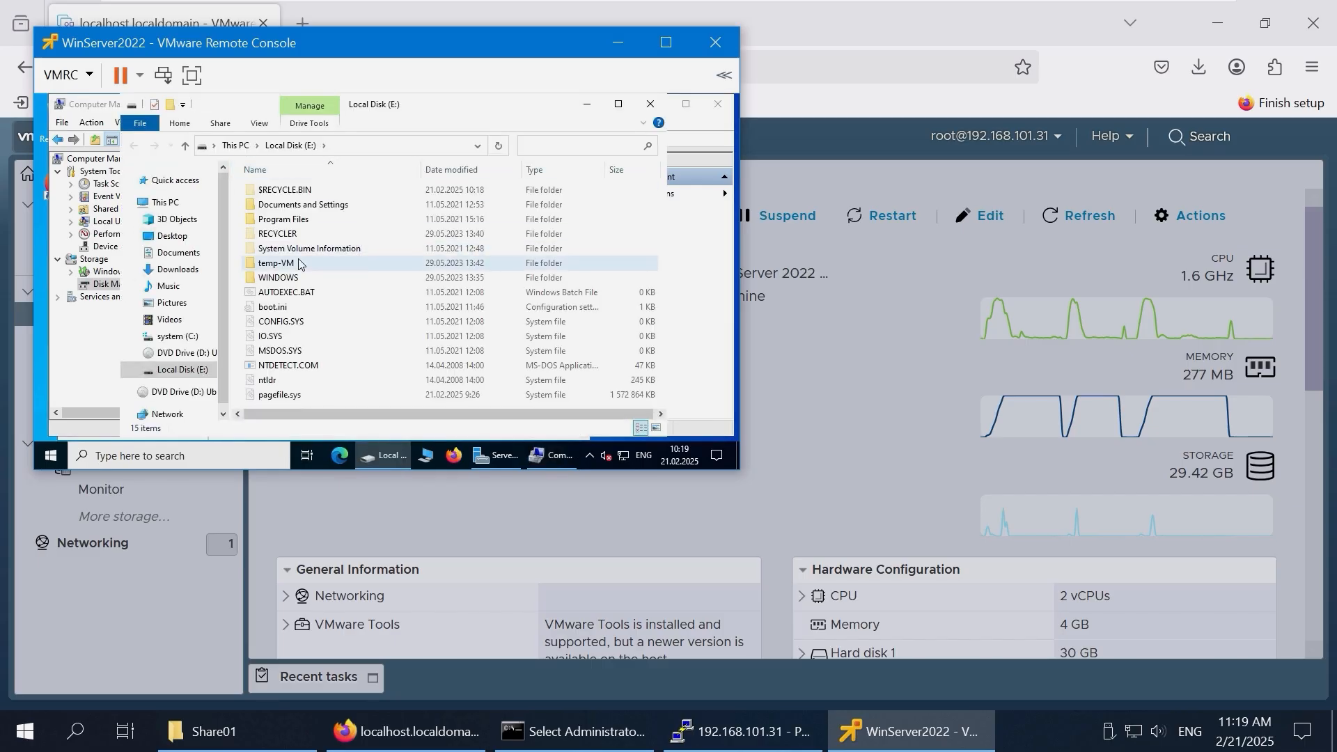
- Check temp-VM holds test.txt and test2.txt, then open system (C:) in a new window
mouse_move(299, 264)
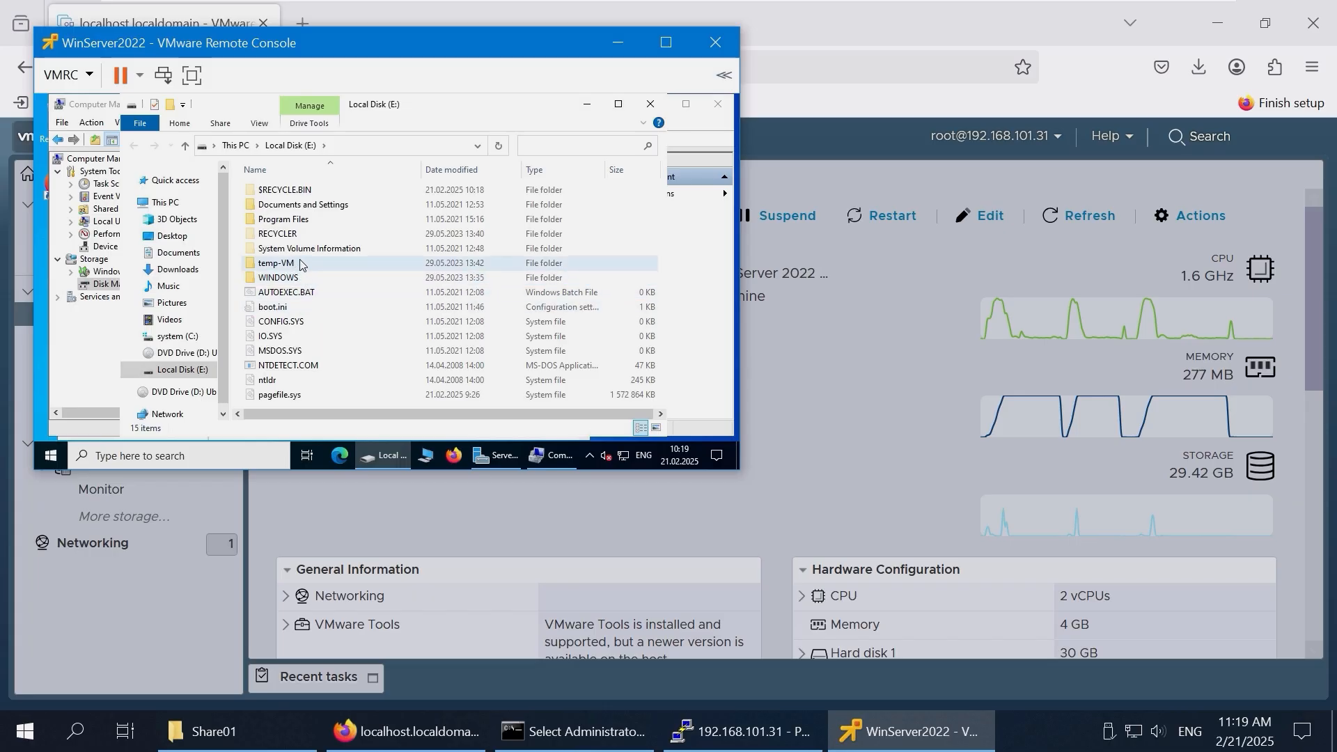
double_click(300, 263)
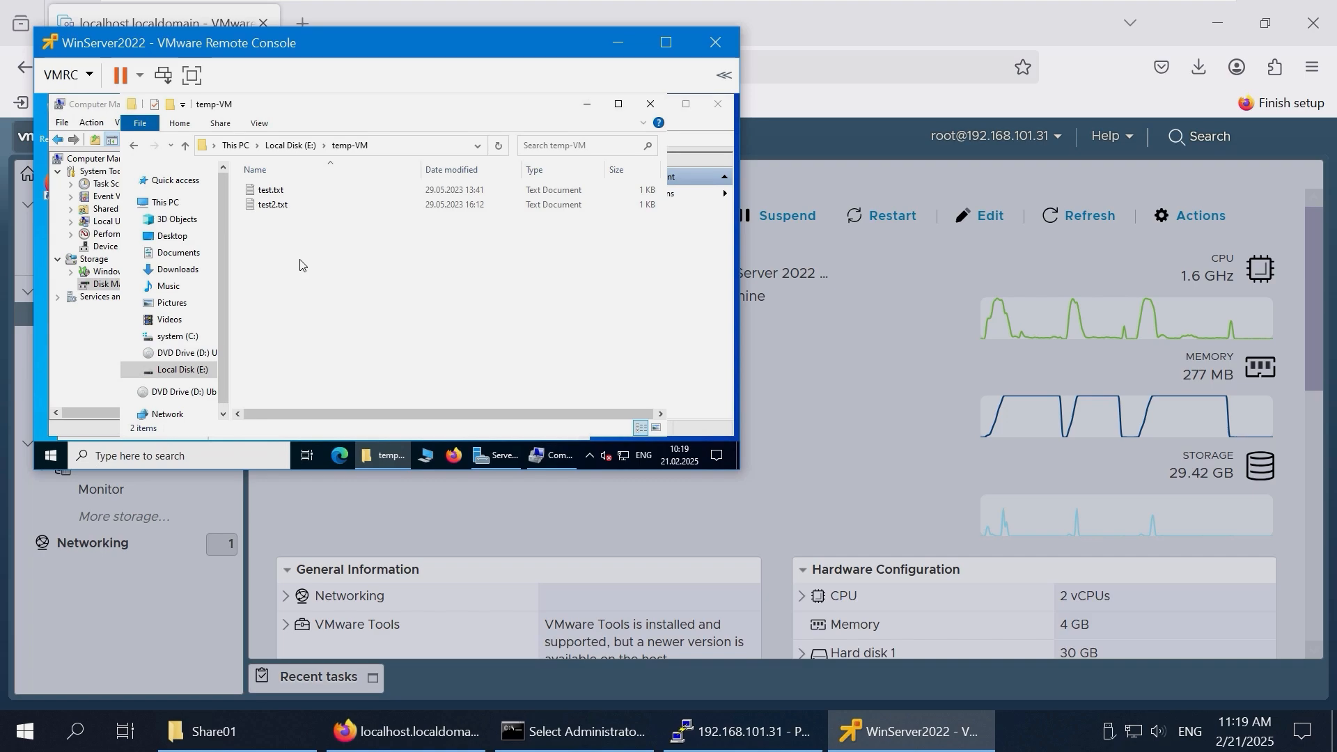
left_click(133, 148)
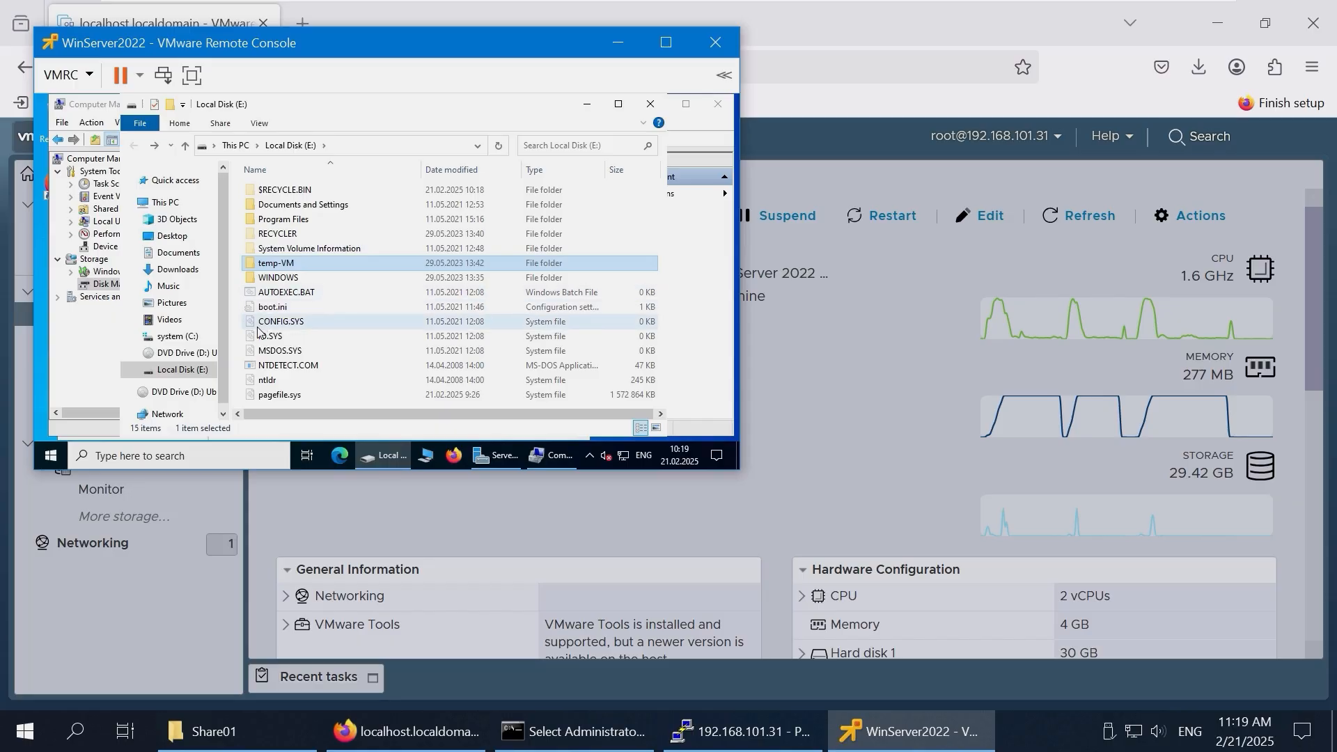
right_click(179, 343)
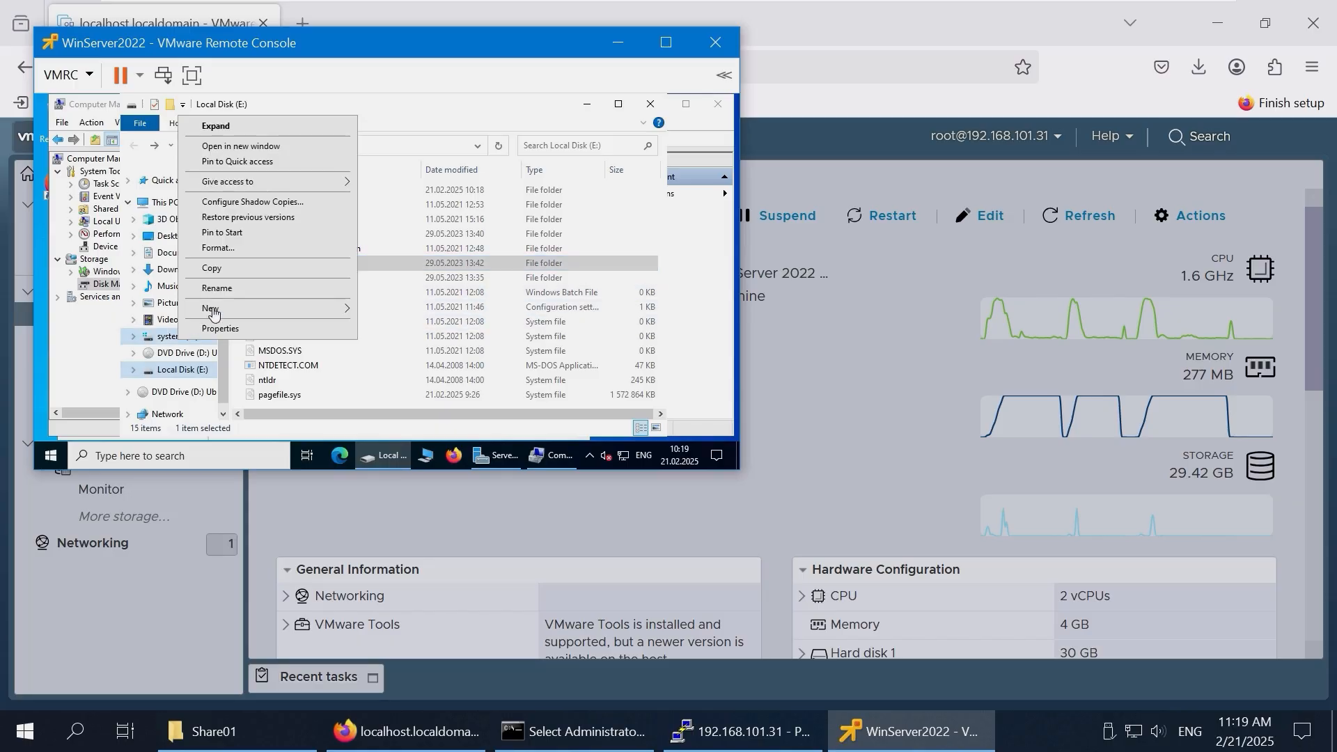
left_click(269, 148)
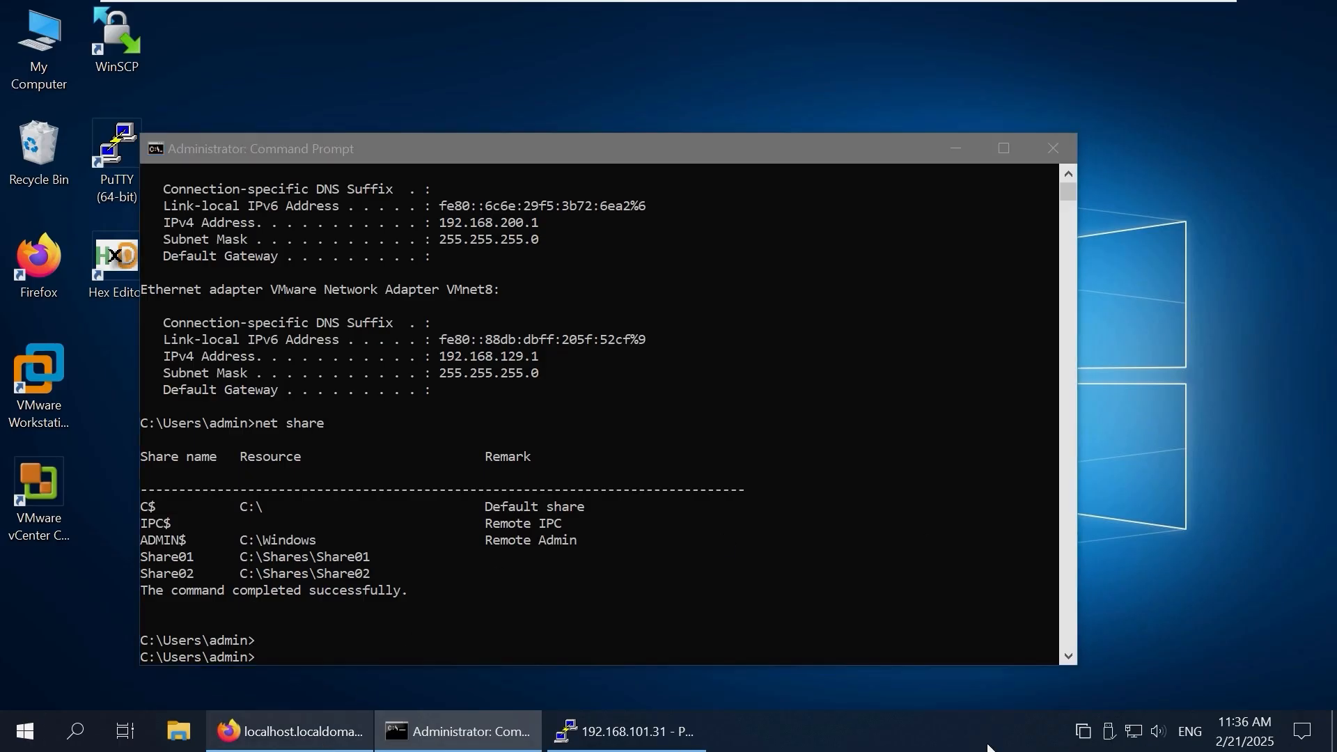
- Trace Windows-VM's Hard disk 1 to datastore40t and open that datastore's browser
left_click(289, 732)
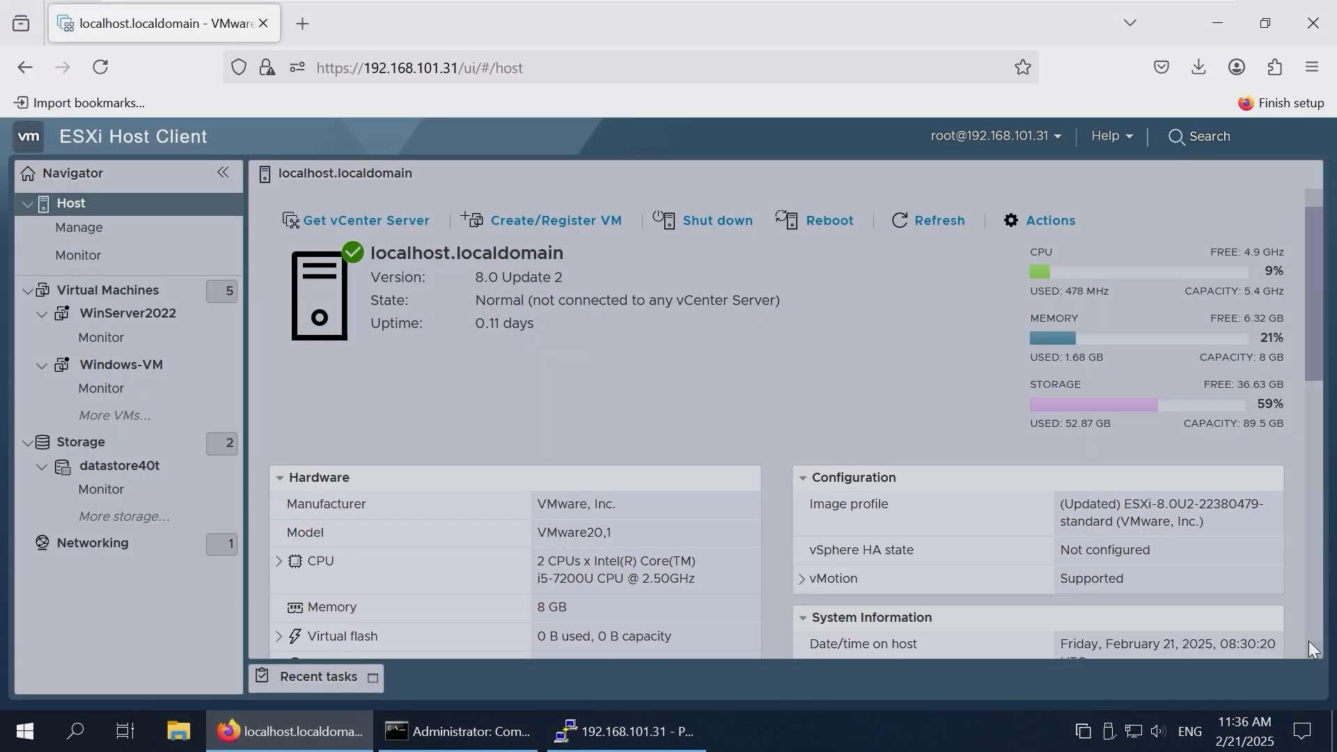
left_click(120, 293)
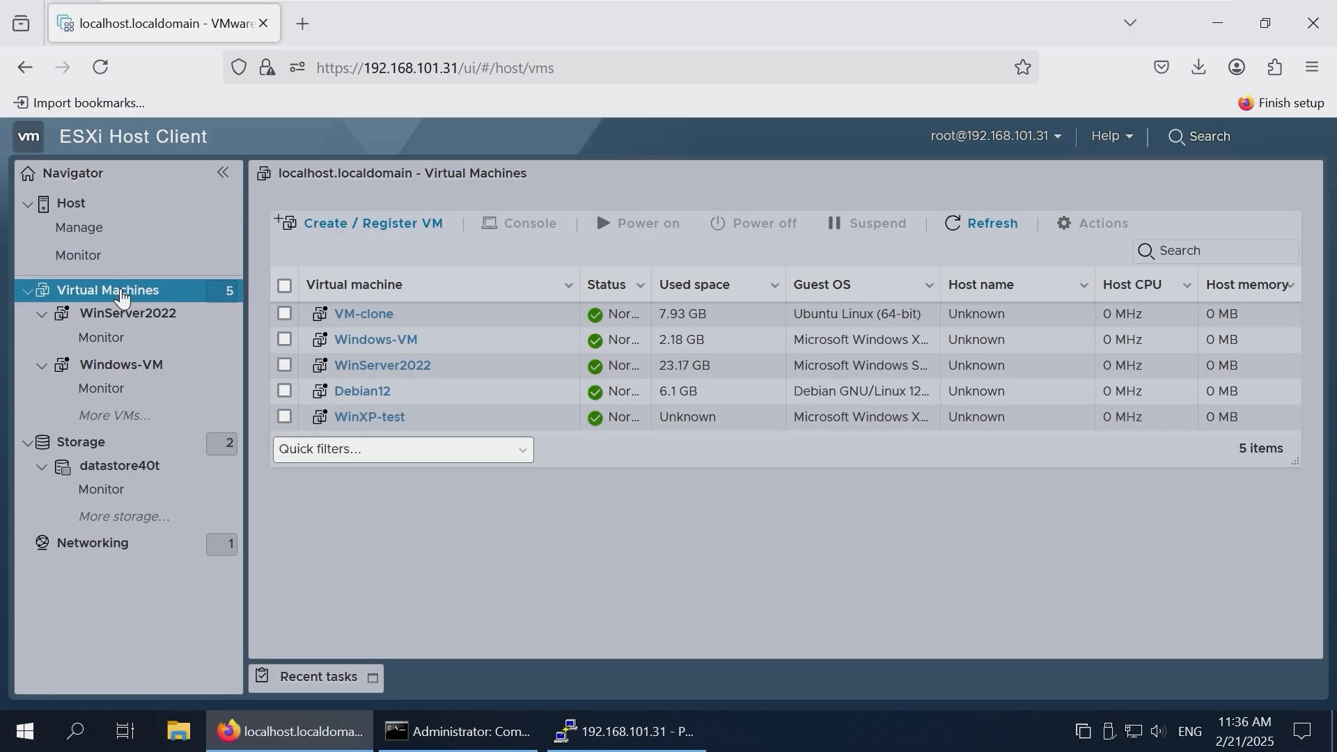
left_click(375, 341)
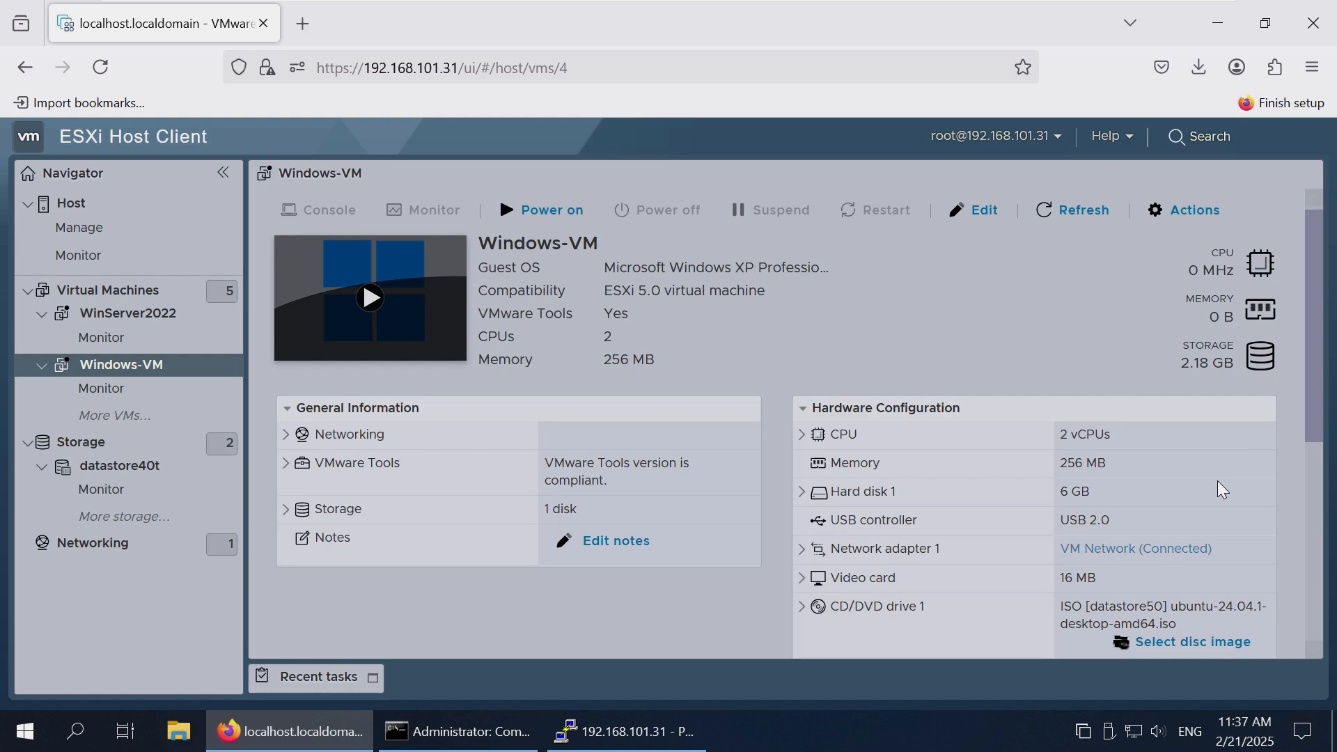
scroll(1219, 488, "down", 2)
left_click(803, 347)
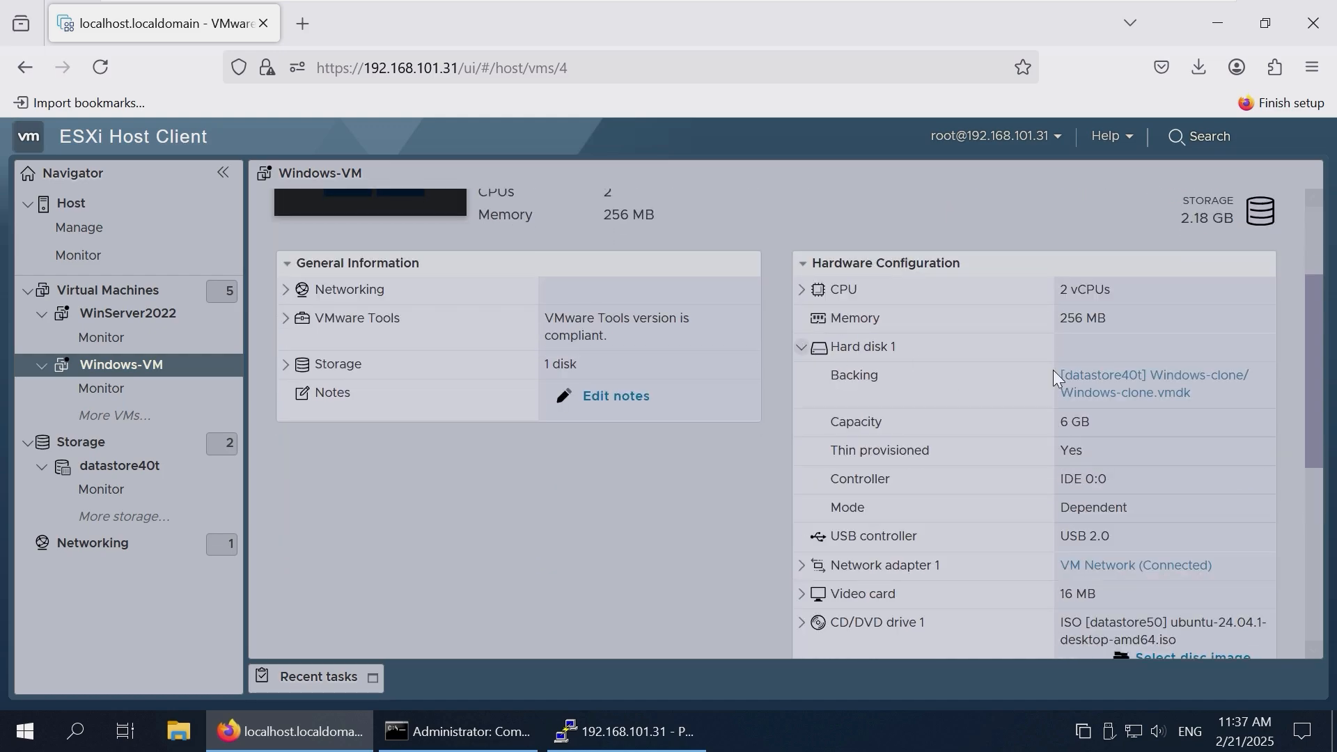
left_click(1177, 399)
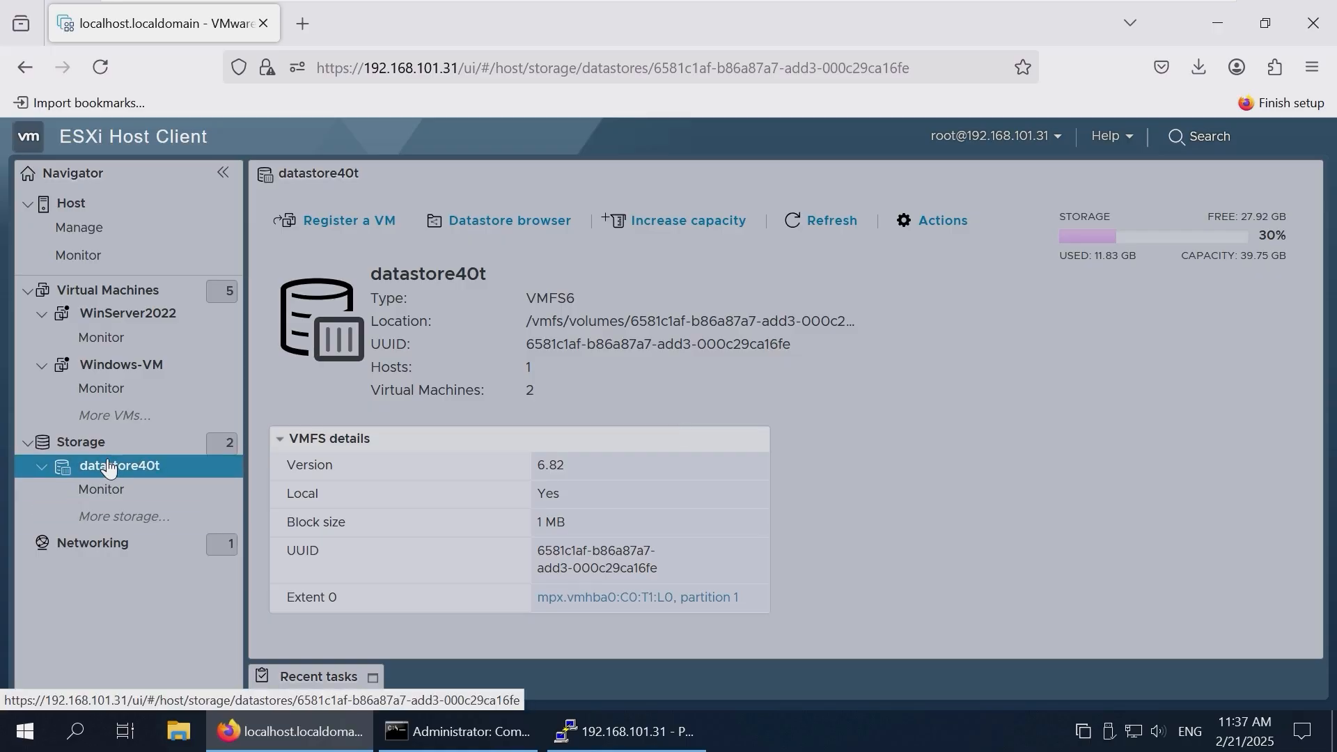
left_click(514, 221)
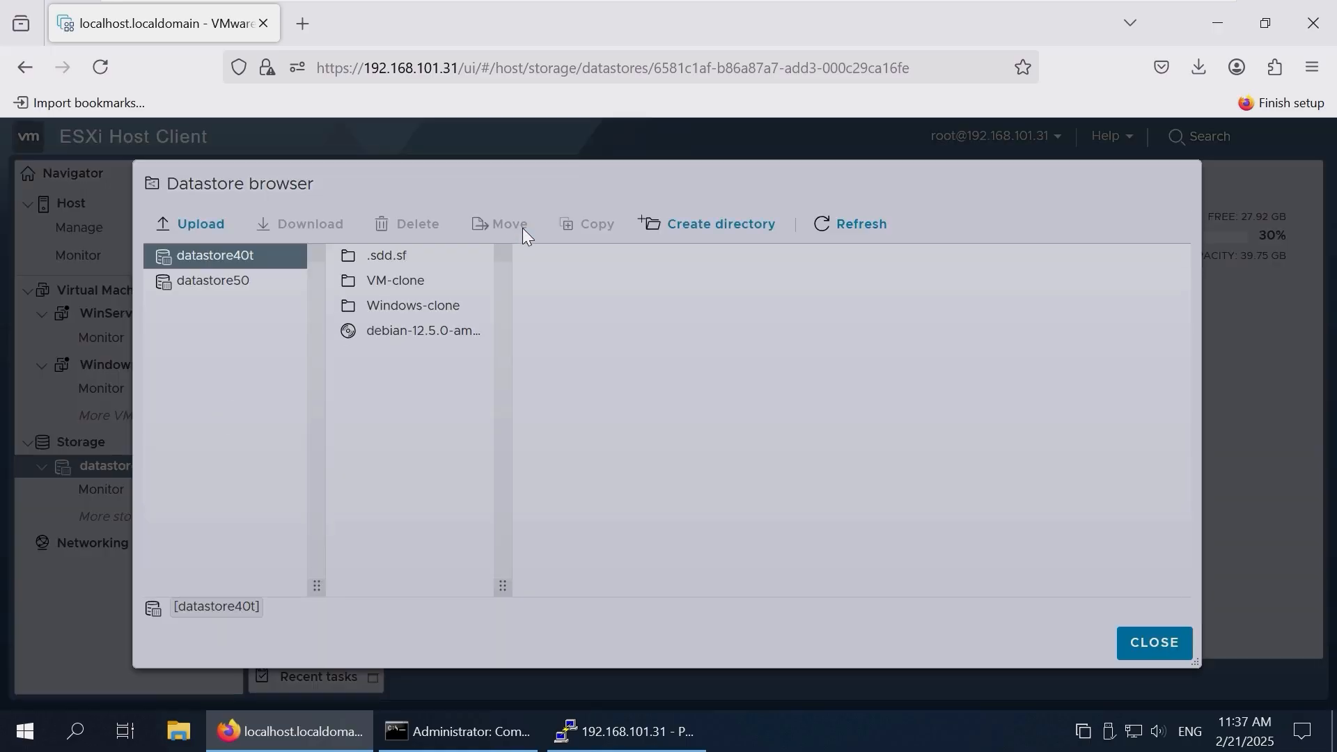
- Download Windows-clone.vmdk from the Windows-clone datastore folder and save it to C:\VMDK
left_click(443, 305)
left_click(616, 491)
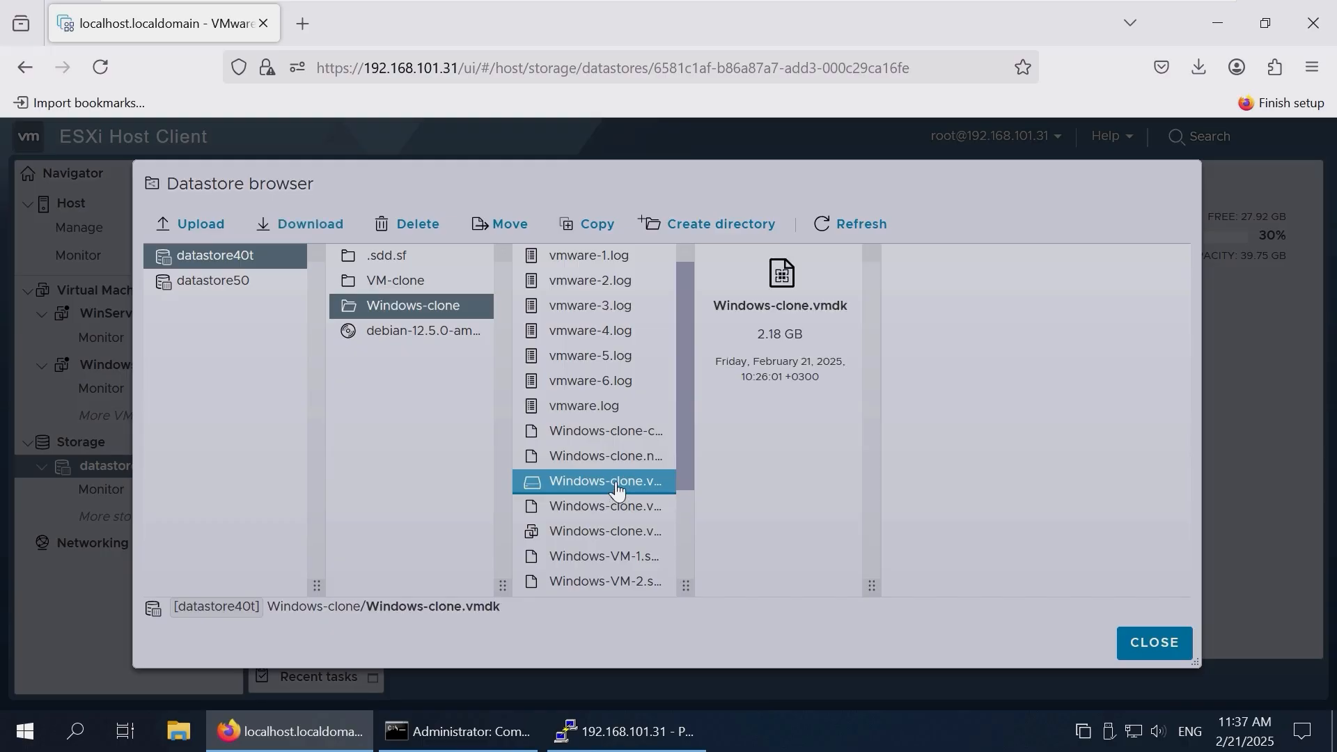
left_click(291, 230)
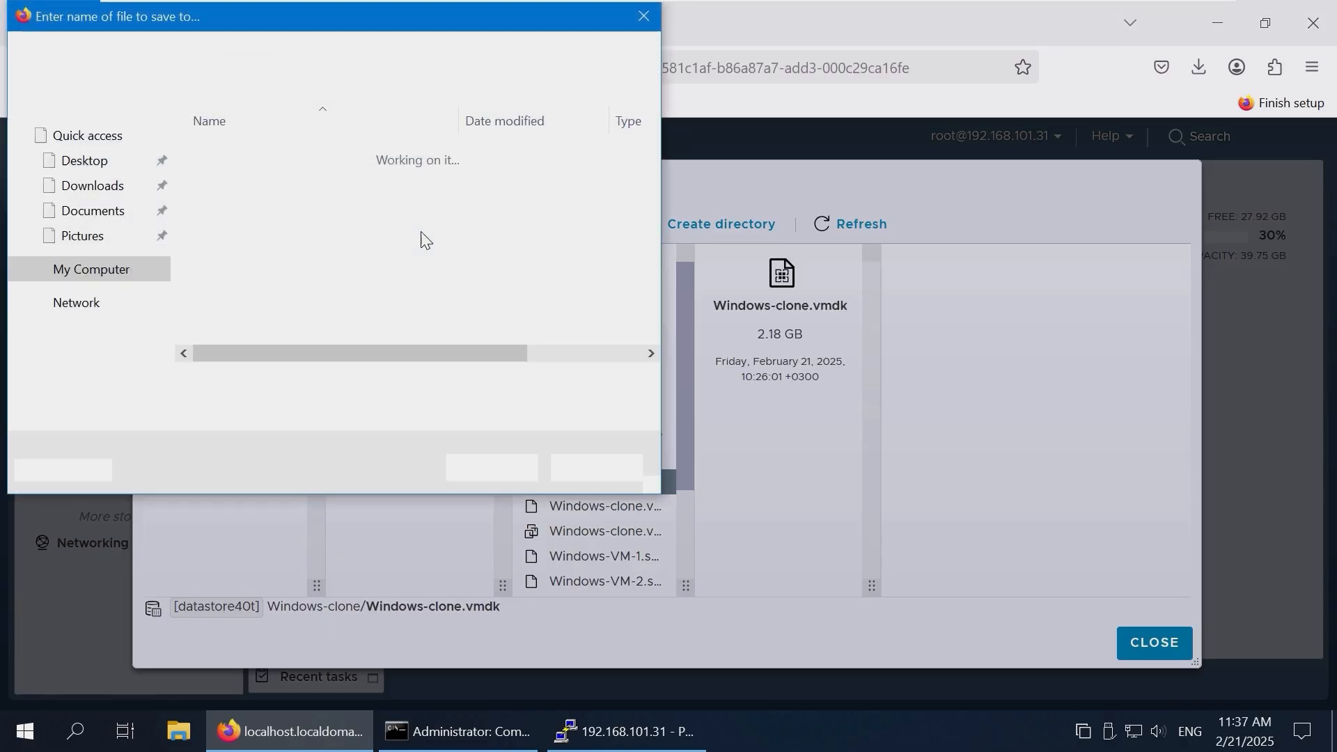
left_click(192, 54)
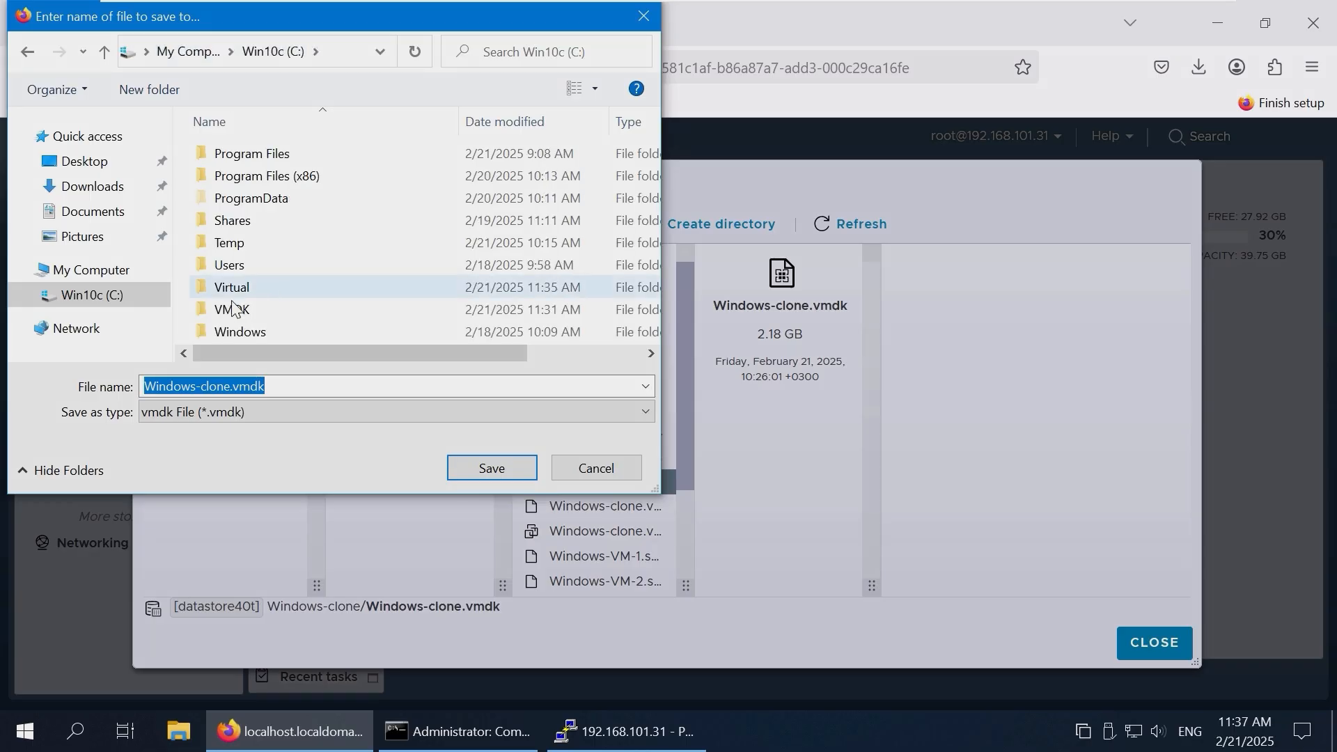
double_click(346, 309)
left_click(503, 473)
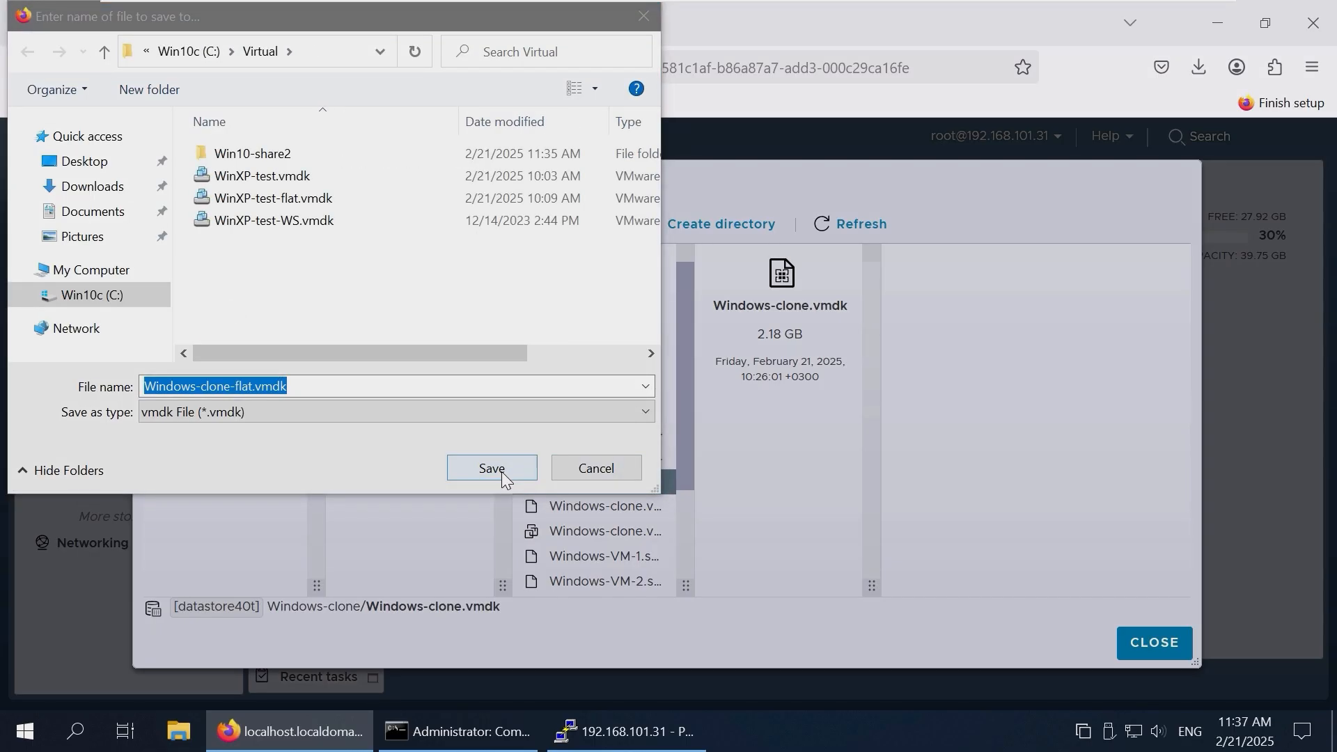
- Save the accompanying Windows-clone-flat.vmdk download into C:\VMDK as well
left_click(213, 60)
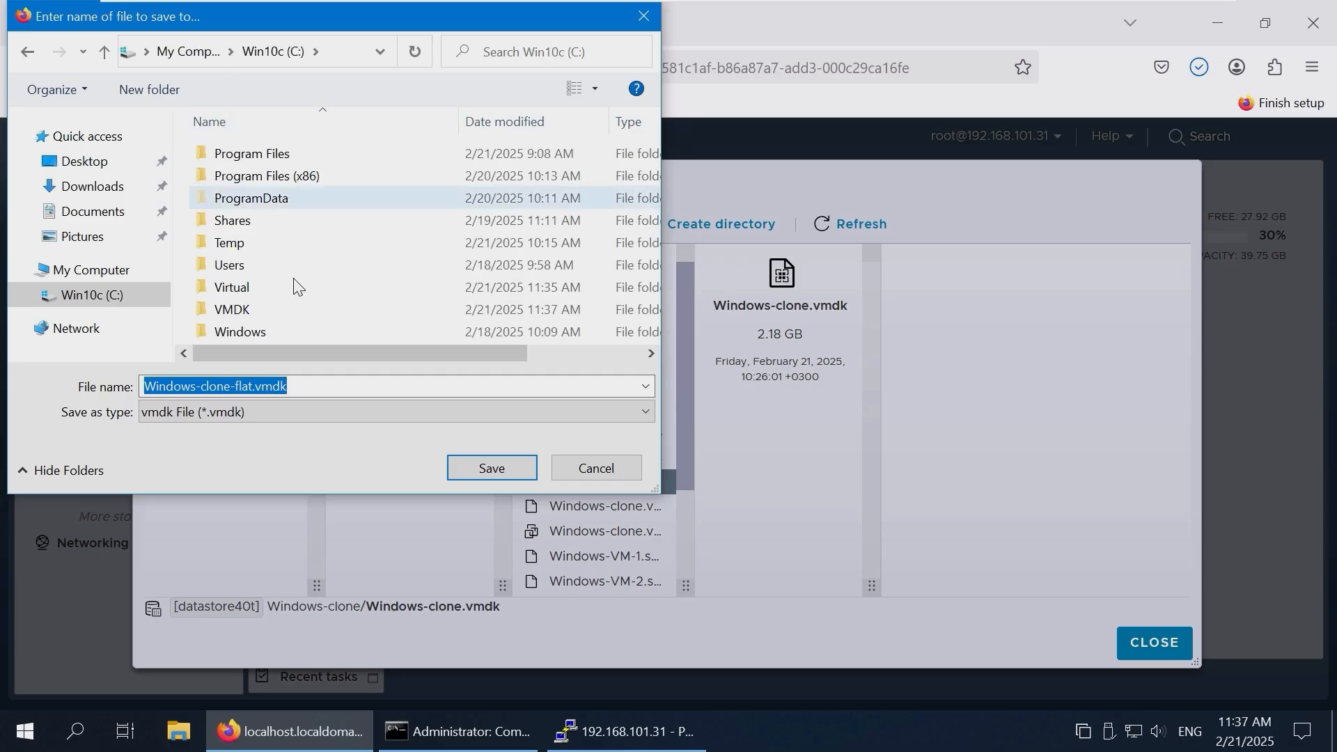
double_click(253, 309)
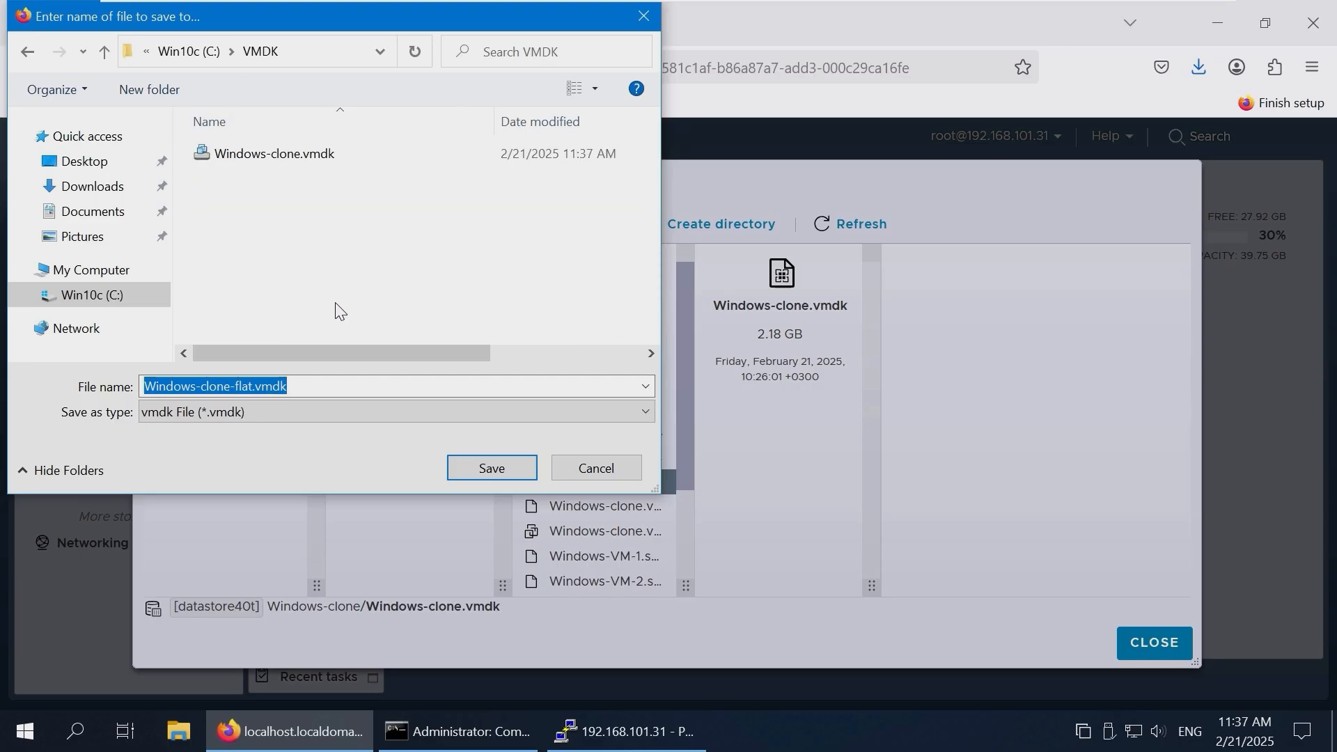
left_click(513, 467)
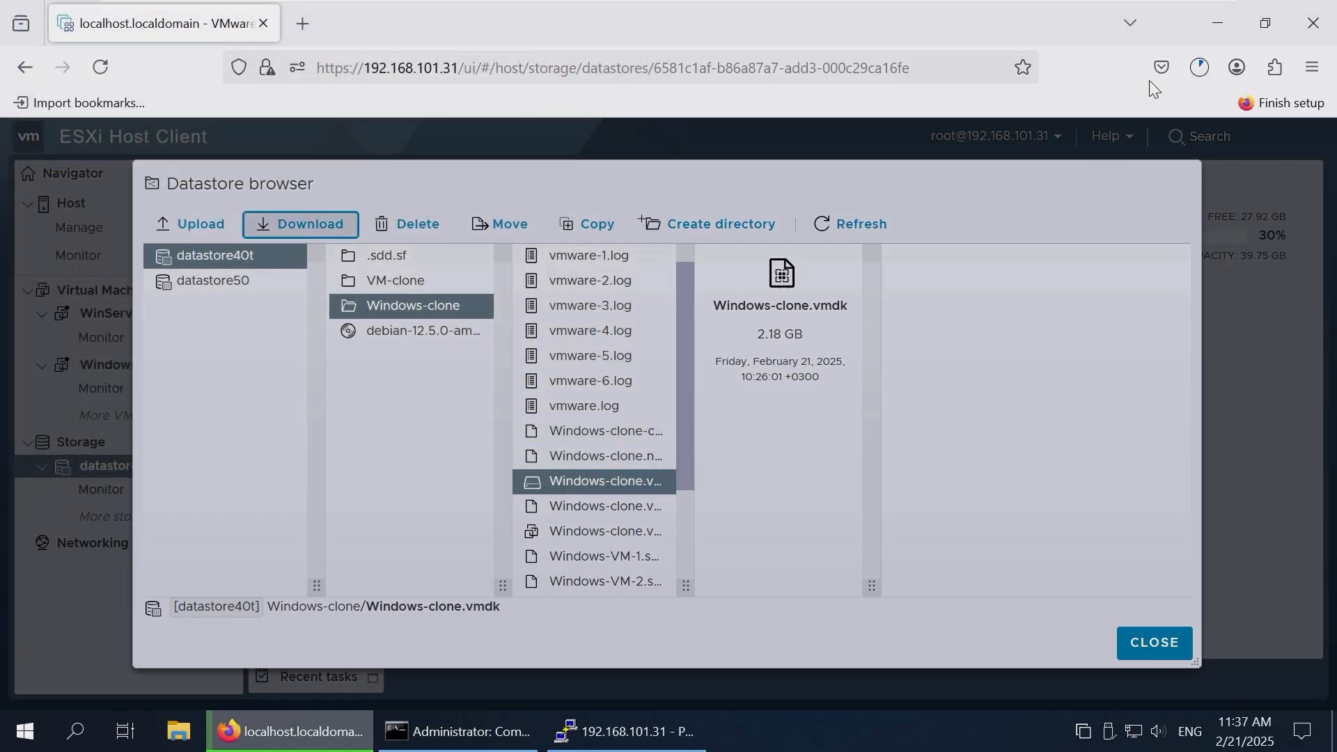
- Confirm the 6 GB Windows-clone-flat.vmdk finished downloading into C:\VMDK, then launch WinSCP
left_click(1199, 68)
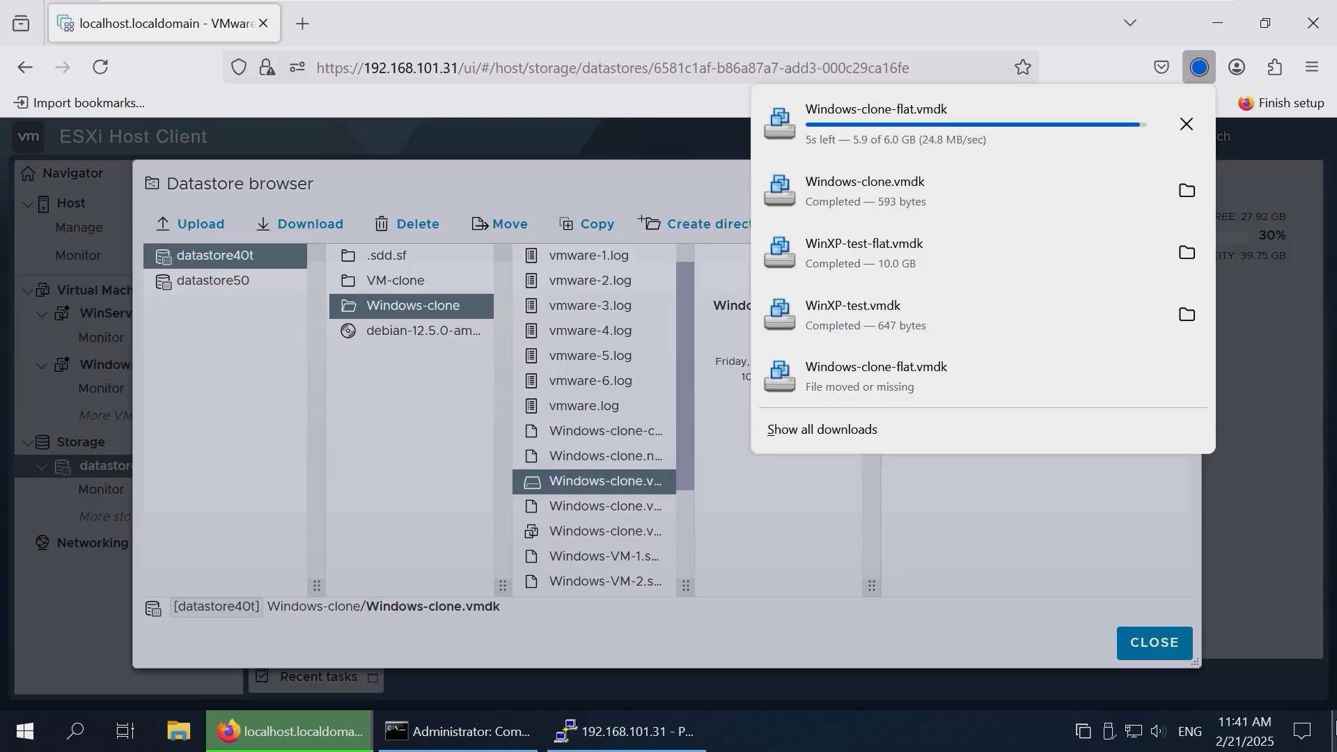
left_click(1186, 123)
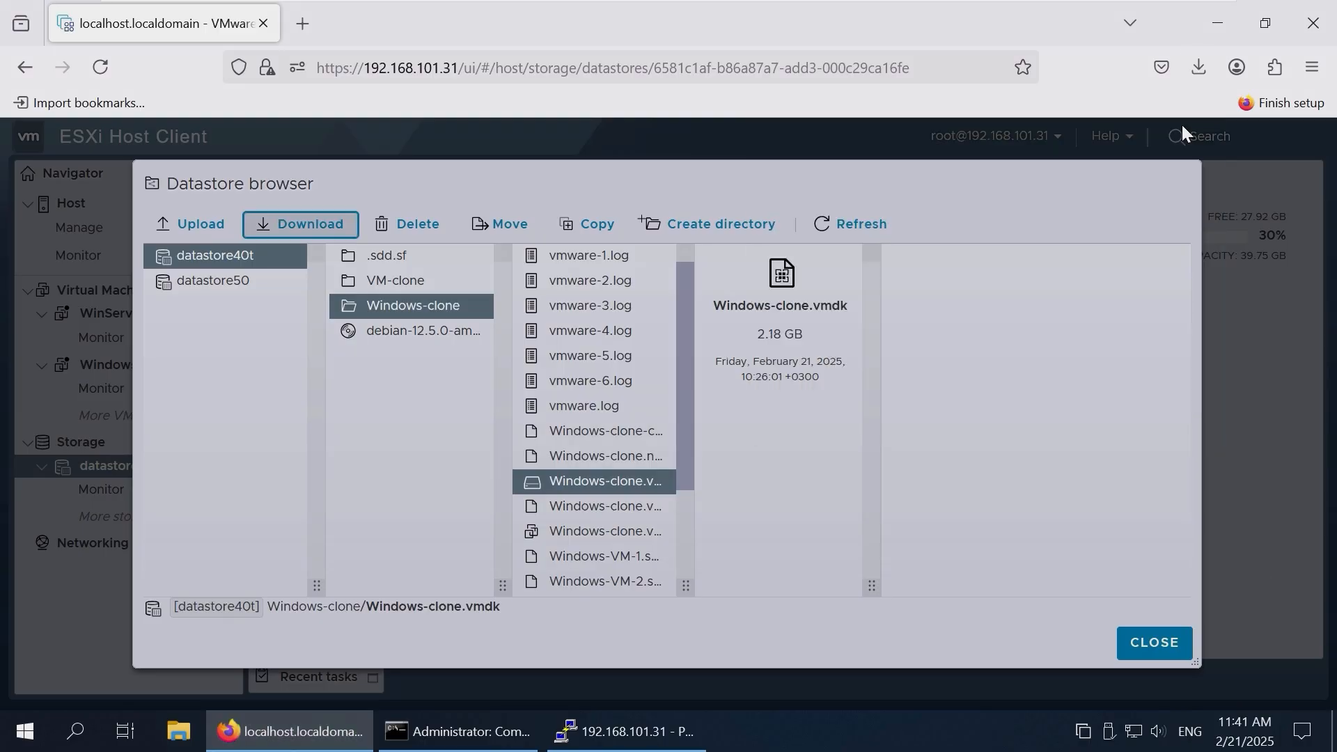
left_click_drag(926, 507, 1095, 424)
left_click_drag(1023, 167, 901, 180)
left_click_drag(901, 507, 793, 509)
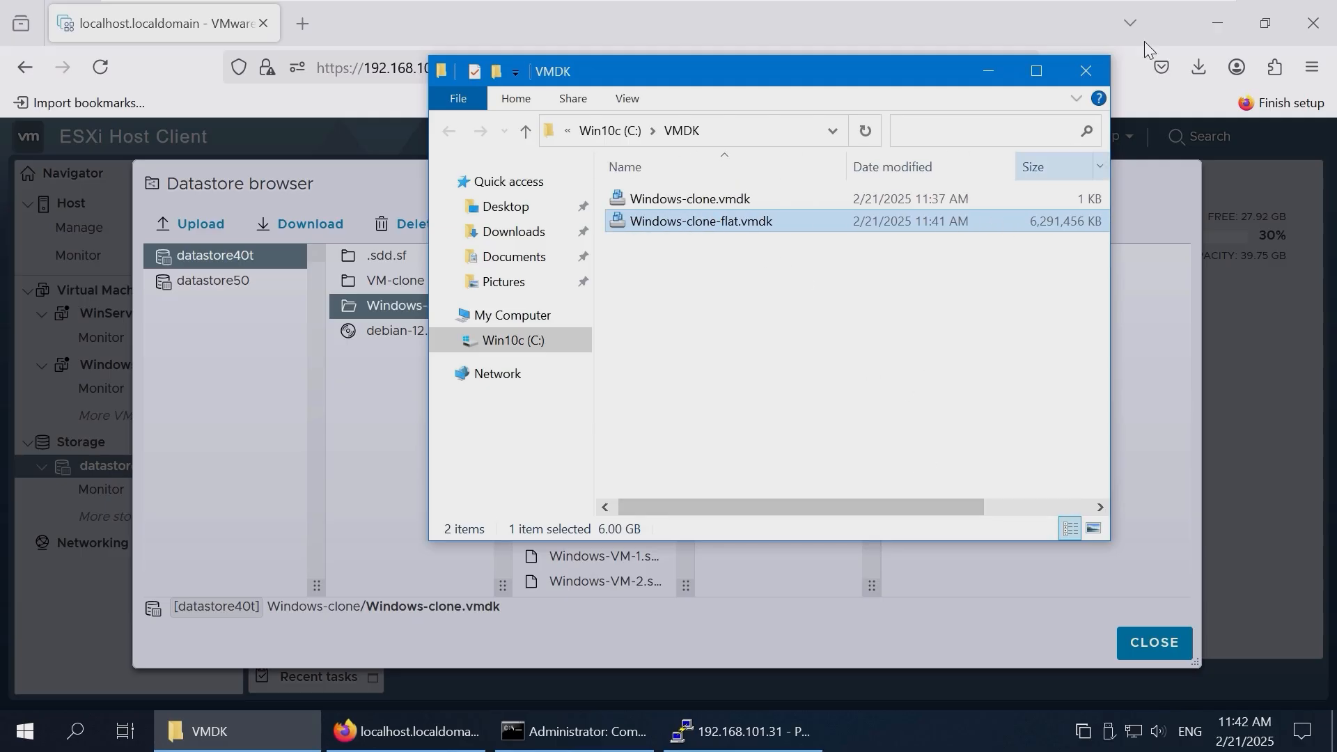
left_click(1218, 23)
key("Return")
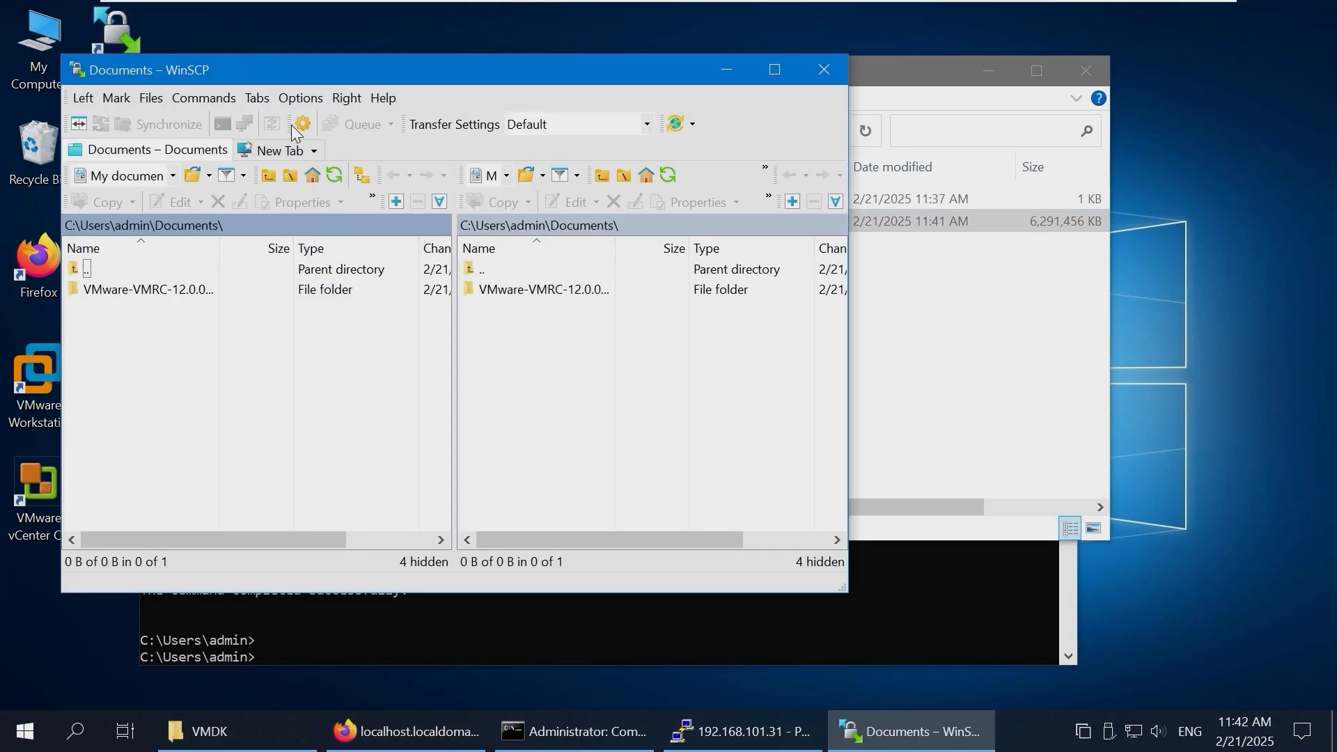
- Log in to ESXi host 192.168.101.31 as root in WinSCP, accepting its host key
type("192.168")
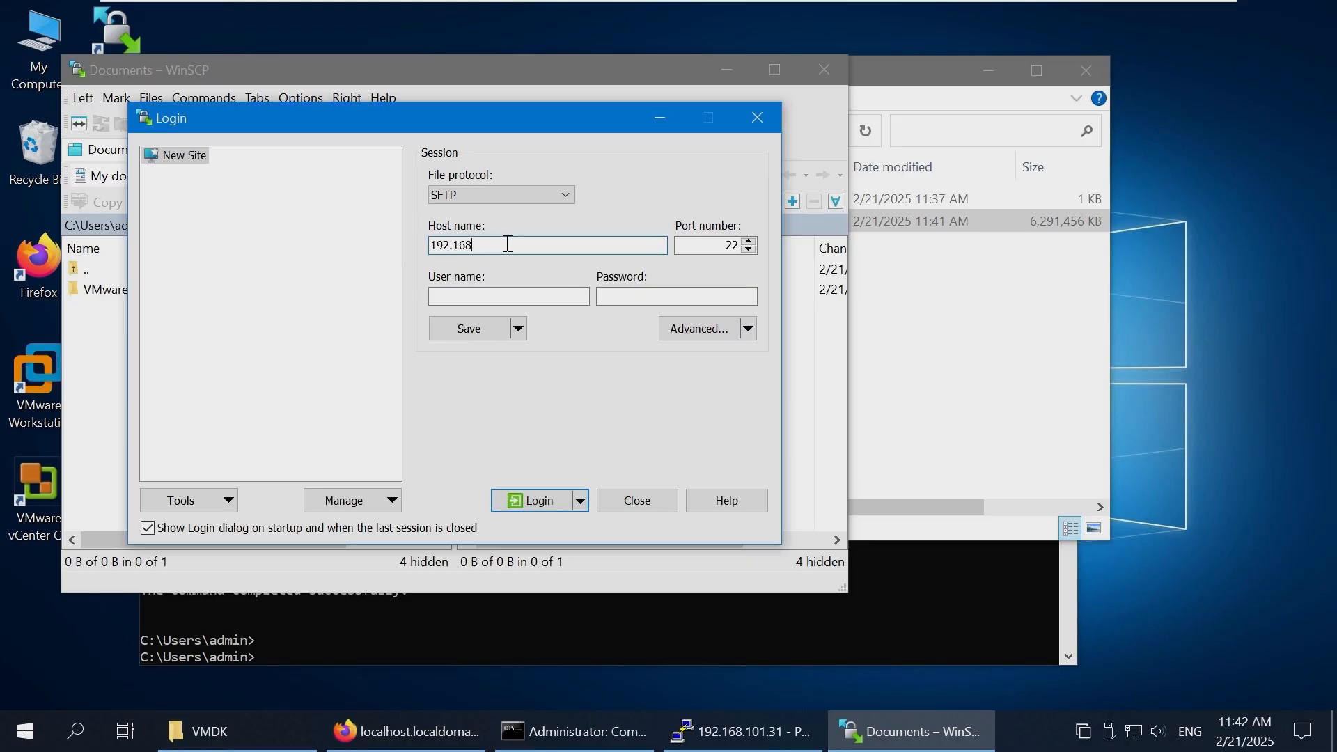
type(".101.31")
key("Tab")
key("Tab")
type("root")
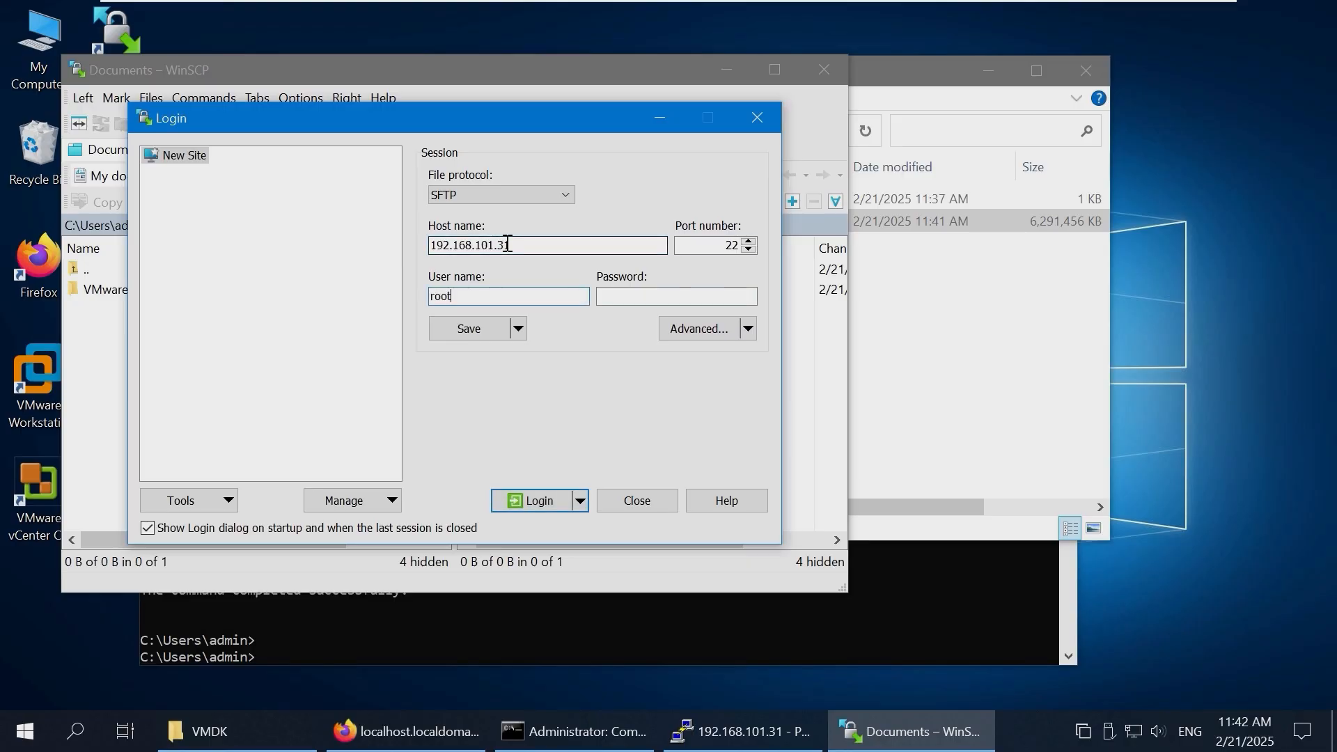
key("Tab")
type("******")
key("Return")
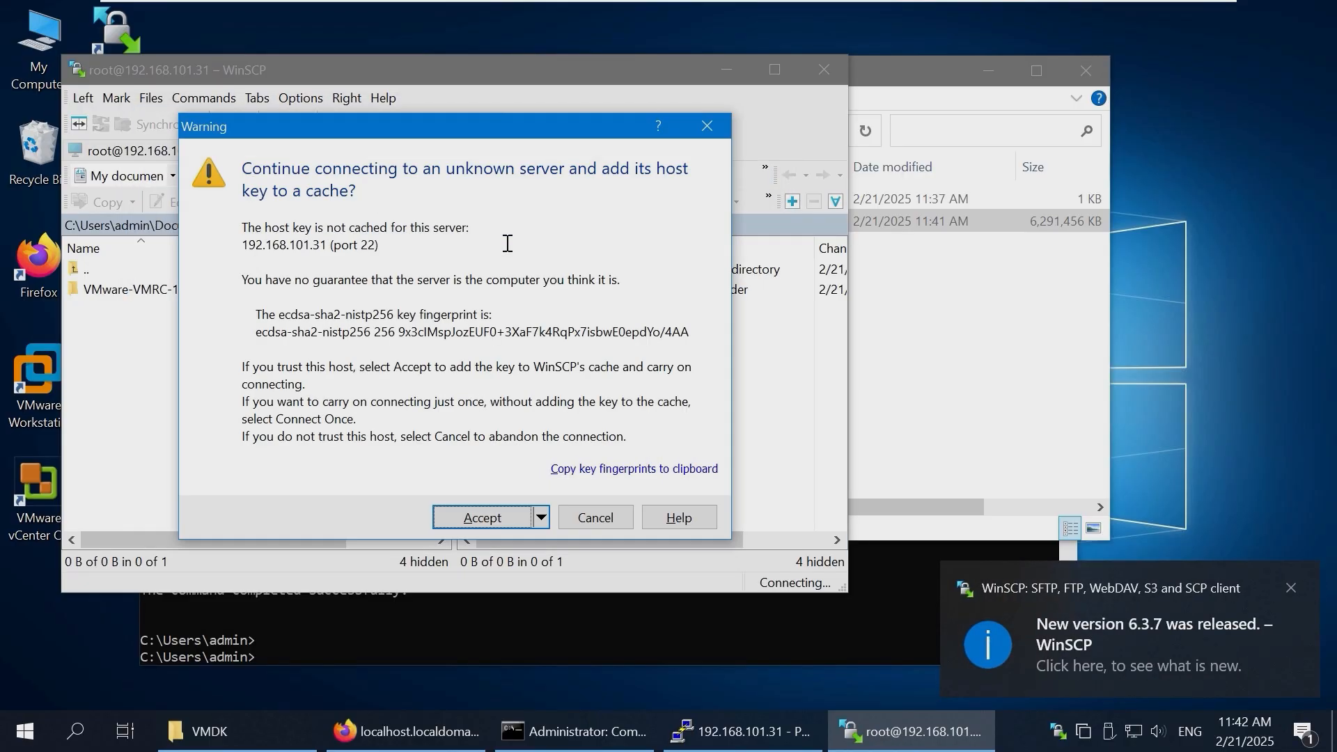
left_click(512, 515)
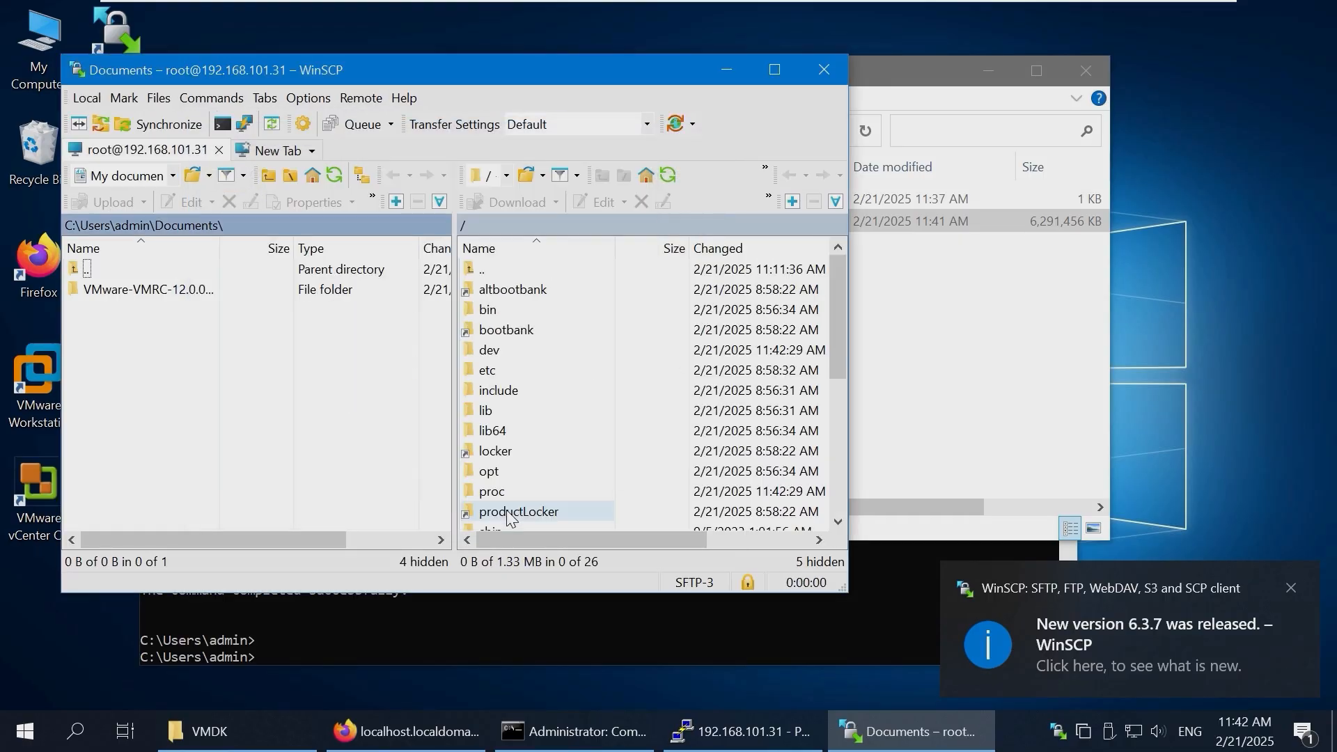
- Browse the remote side to /vmfs/volumes/datastore40t/Windows-clone
left_click(523, 390)
scroll(523, 418, "down", 5)
left_click(523, 473)
double_click(498, 411)
double_click(505, 310)
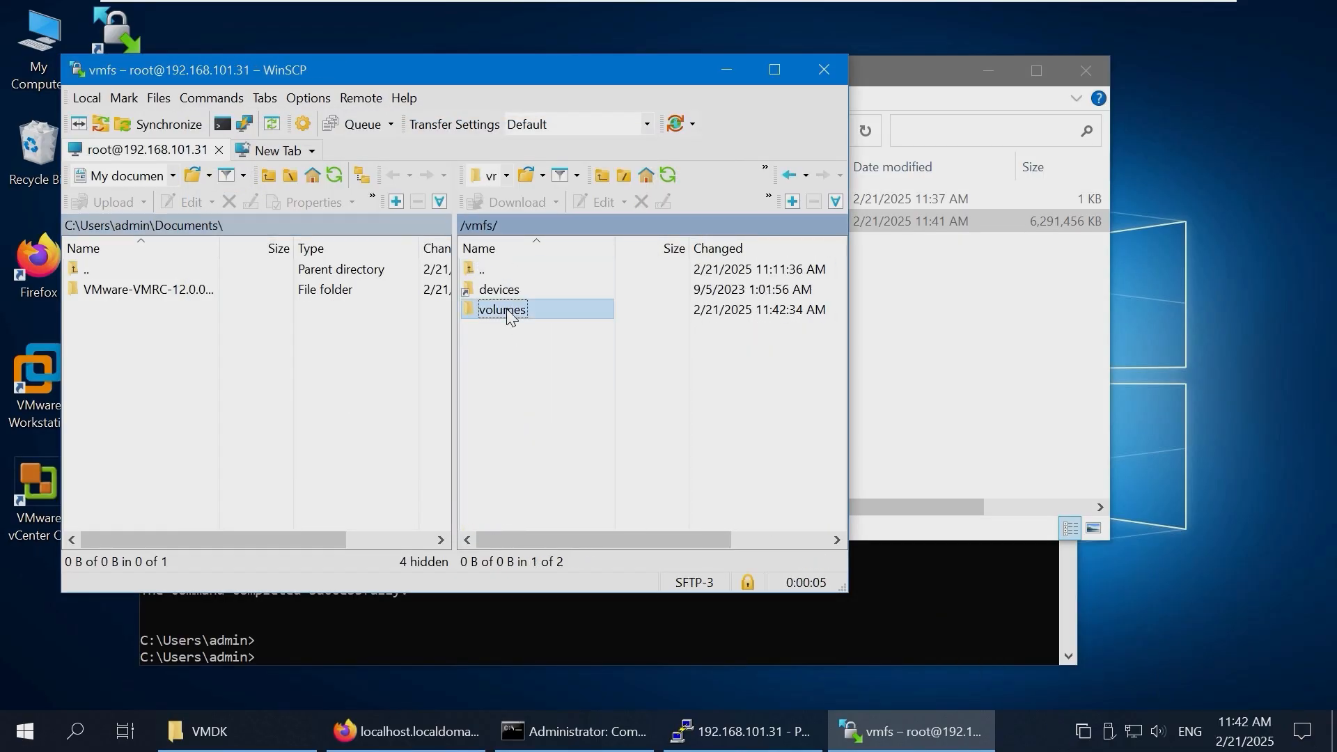
double_click(523, 453)
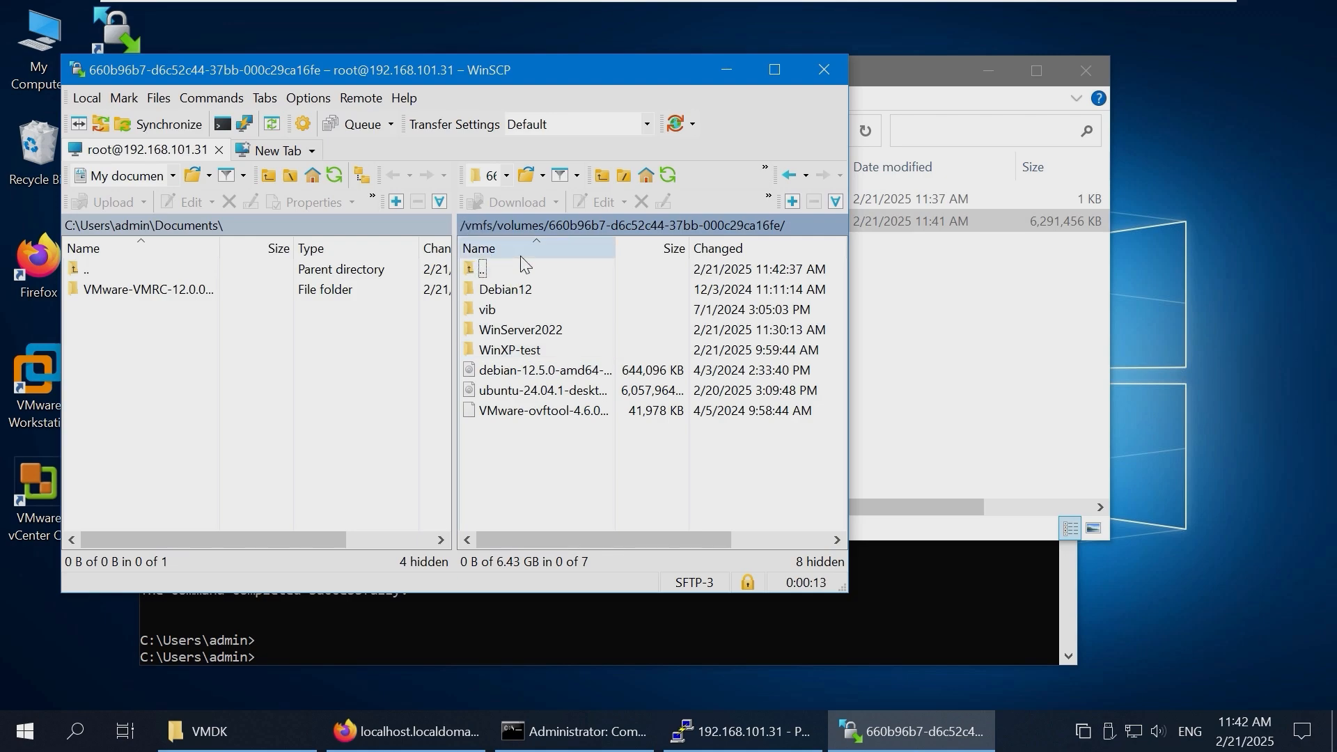
double_click(505, 268)
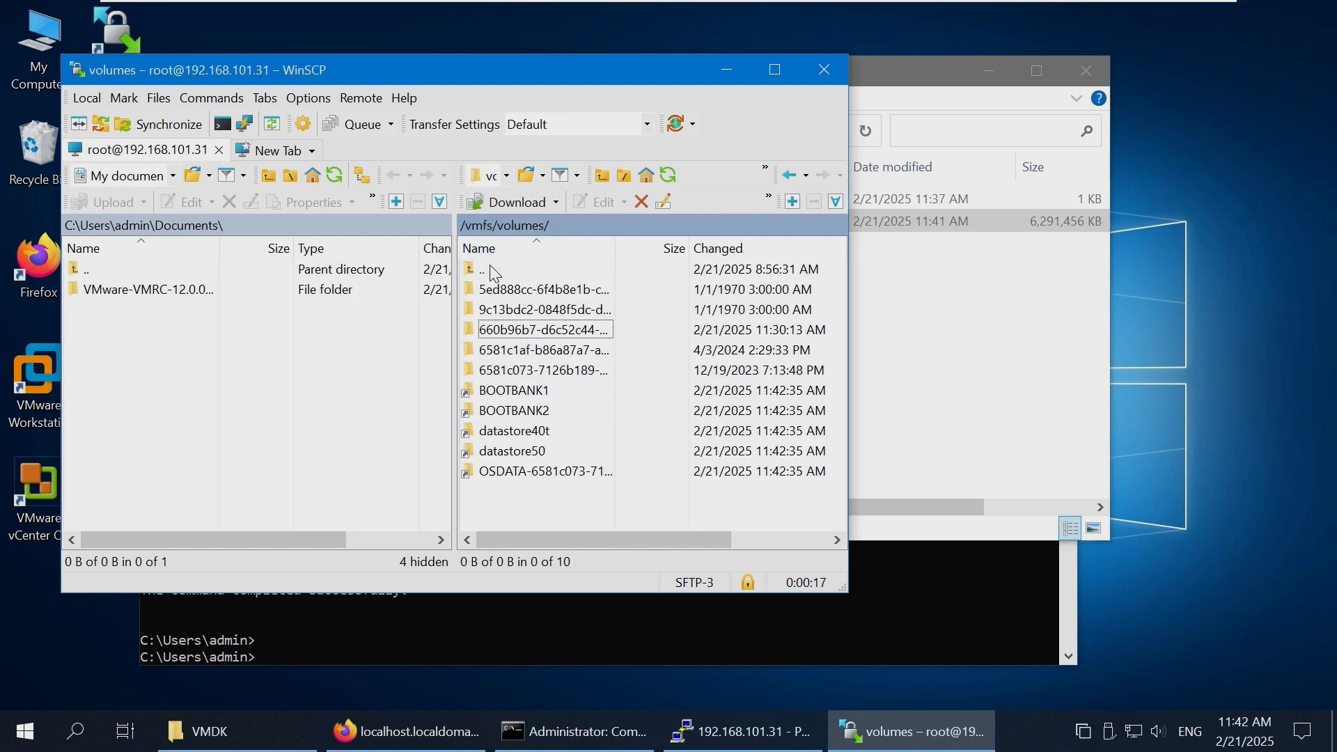
double_click(534, 332)
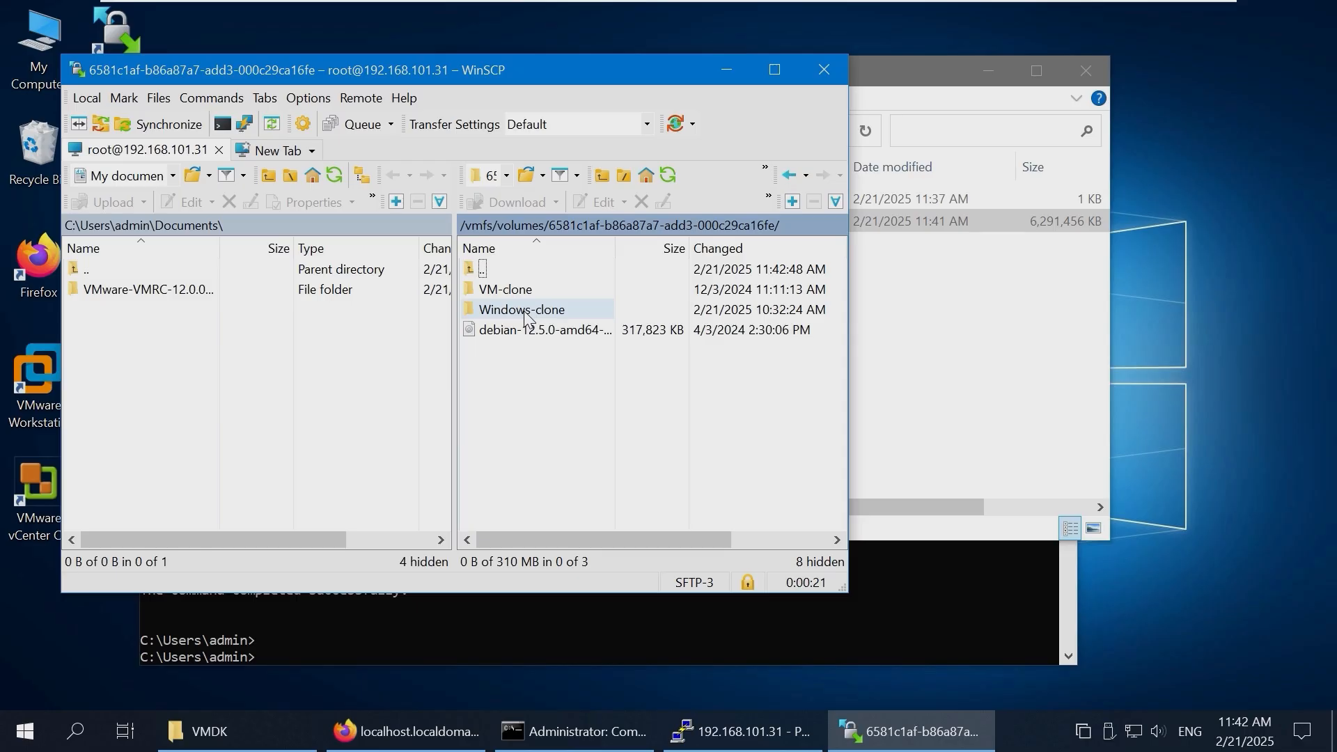
double_click(524, 310)
- Select Windows-clone.vmdk and Windows-clone-flat.vmdk in the remote folder
left_click(540, 433)
scroll(542, 449, "down", 3)
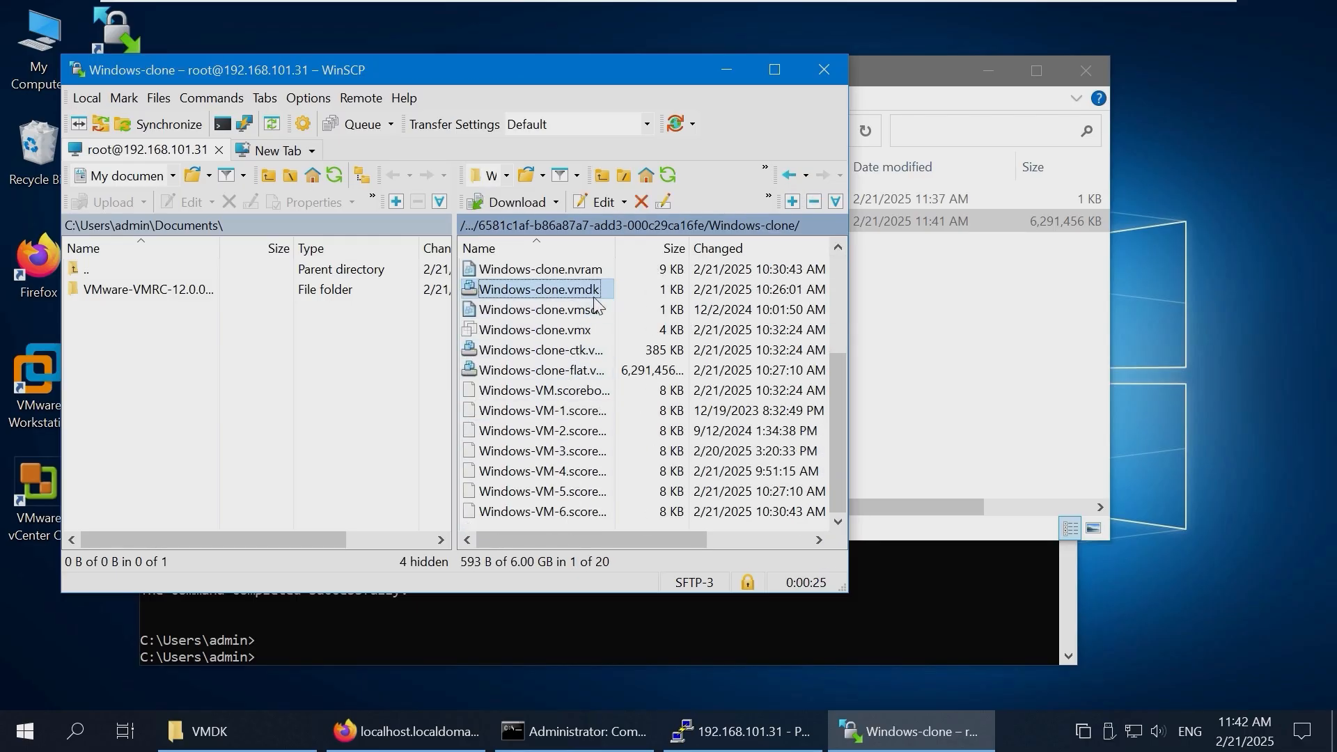
left_click(566, 371)
left_click(576, 297)
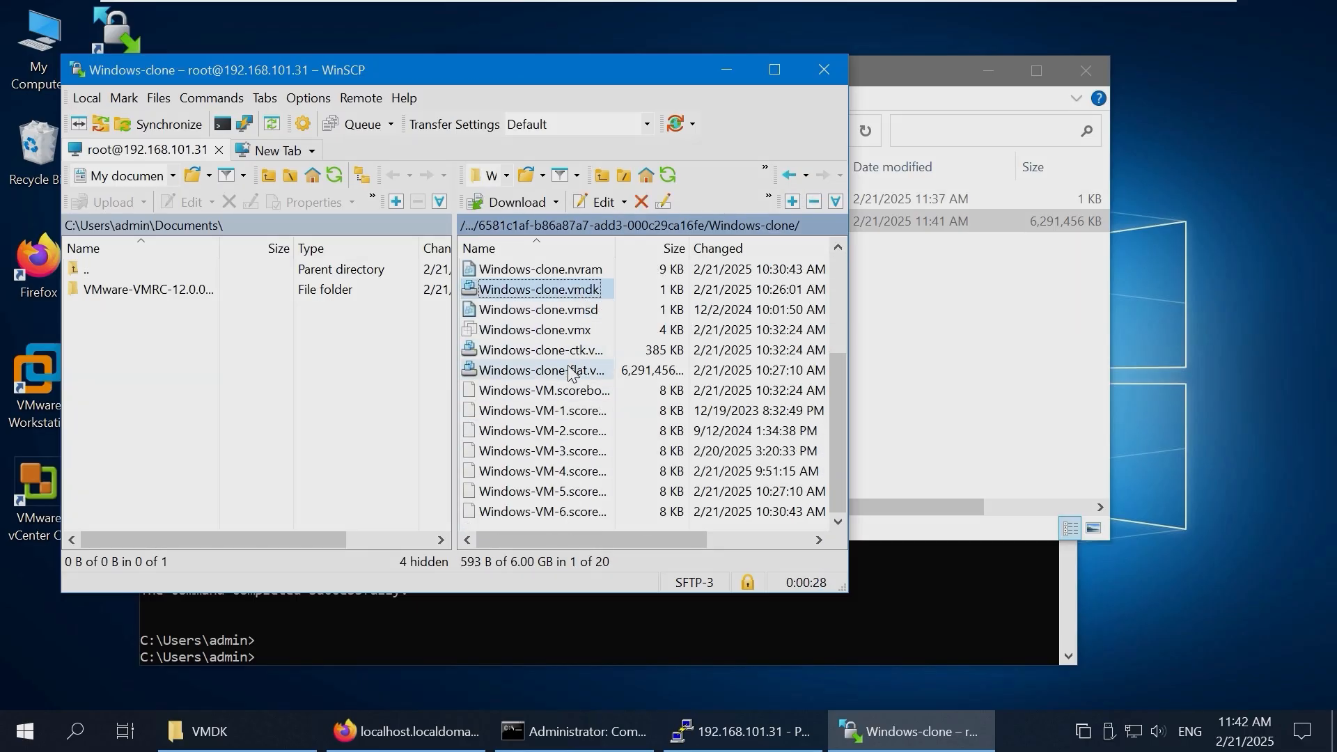
left_click(570, 372)
- Point the local pane at C:\VMDK and copy both vmdk files into it
double_click(108, 270)
double_click(106, 270)
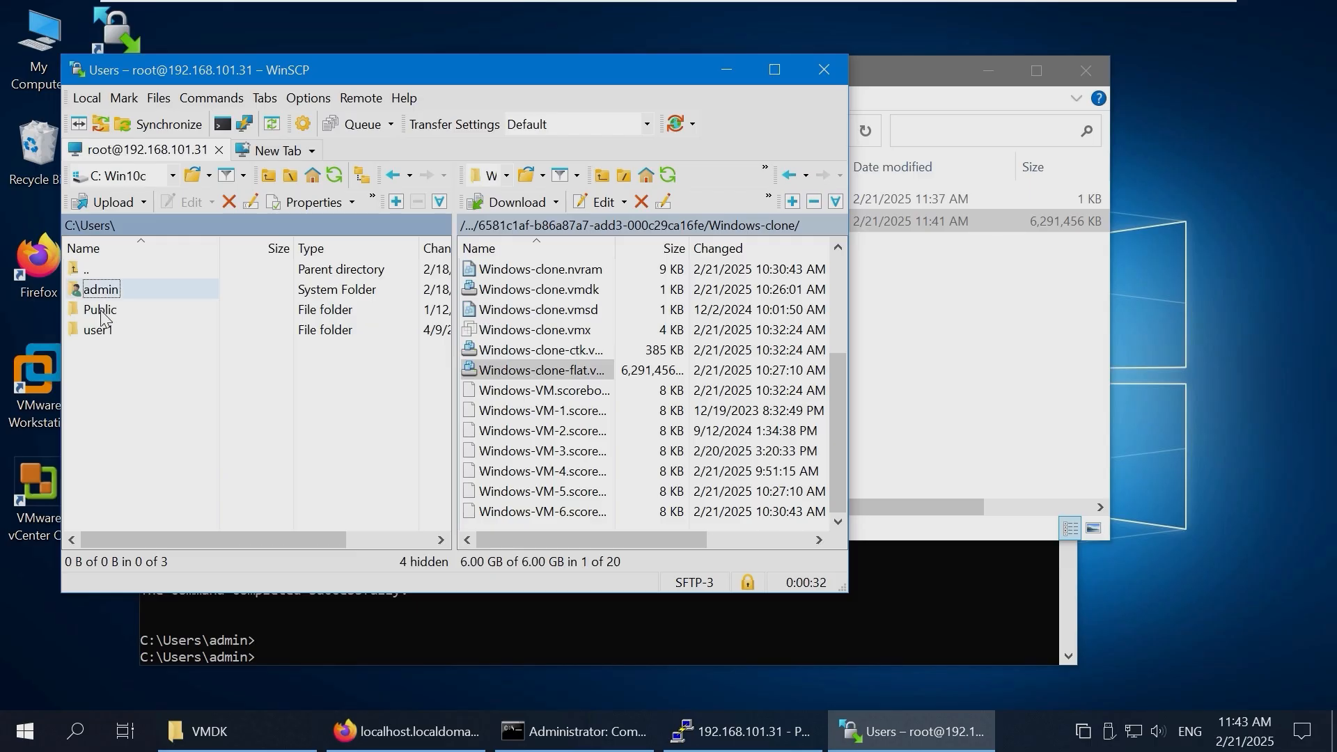
double_click(108, 271)
double_click(101, 390)
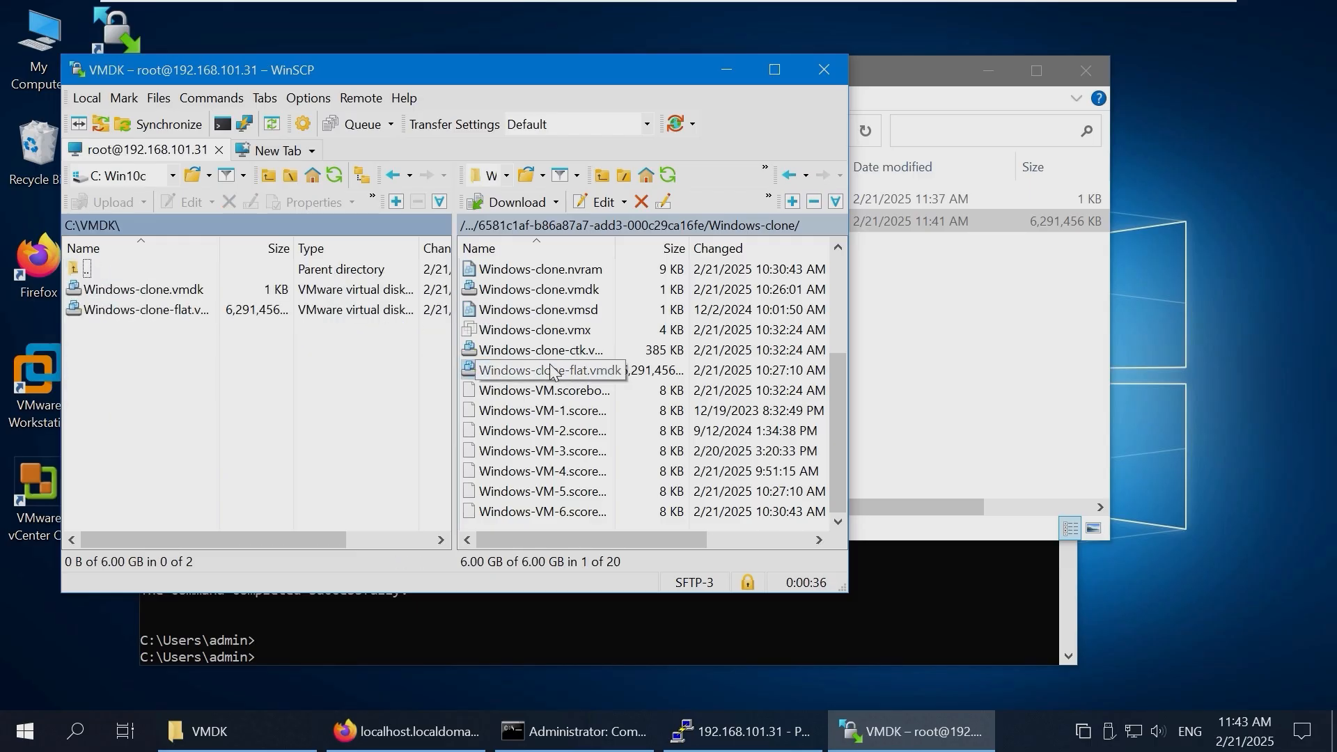
left_click(540, 289, "ctrl")
left_click_drag(540, 289, 291, 427)
left_click(327, 454)
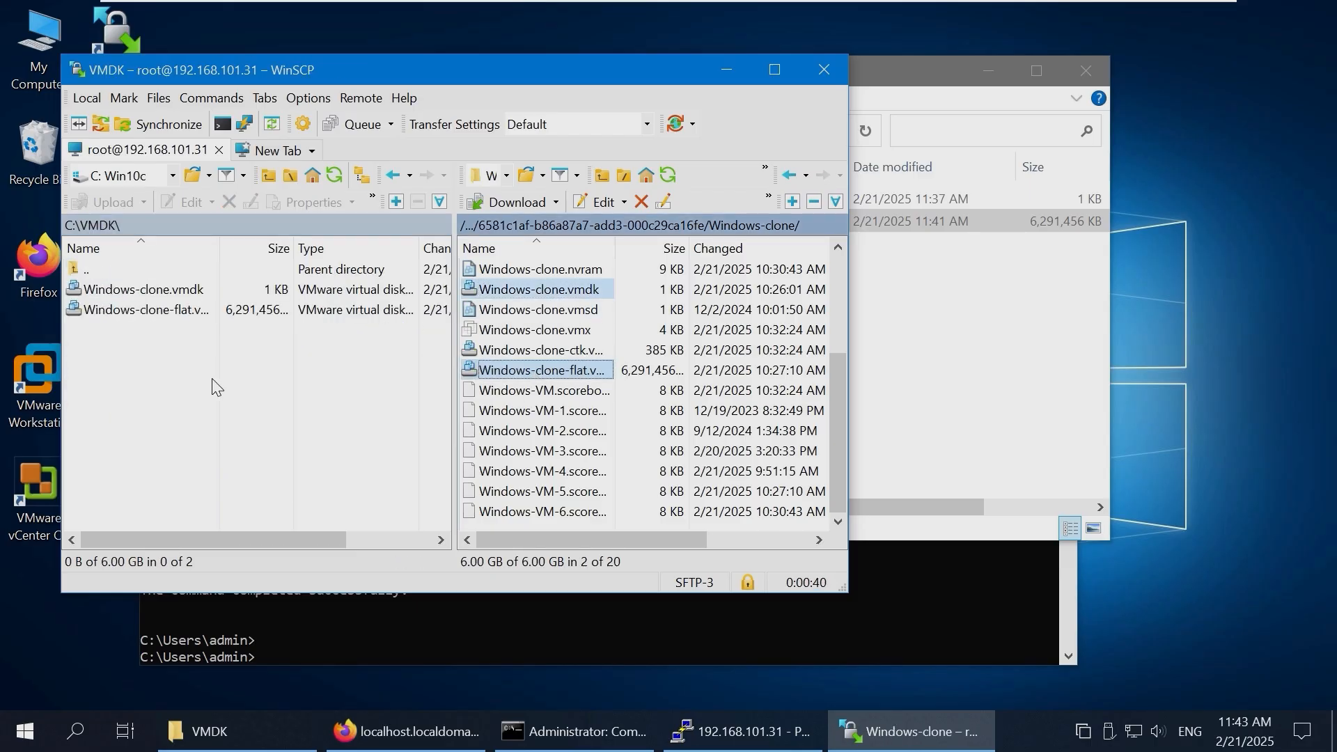
left_click(727, 69)
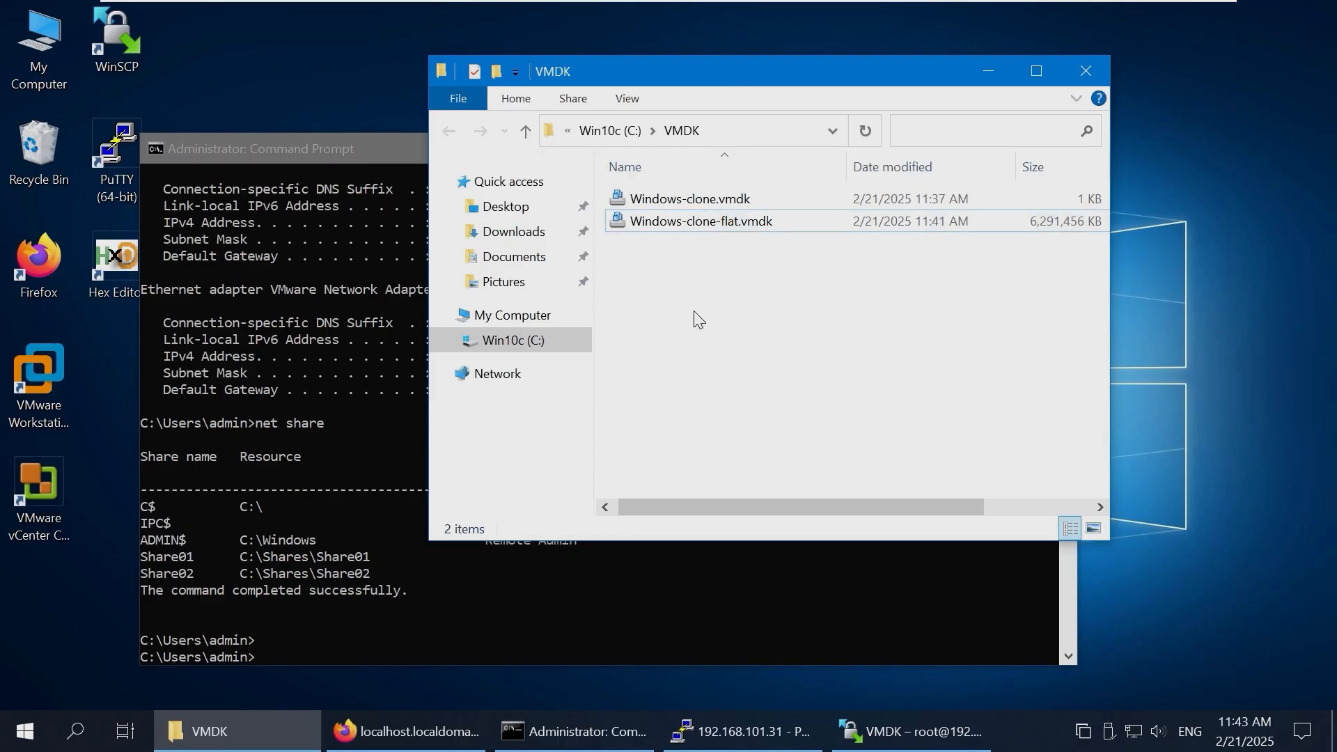
- Launch VMware Workstation, open the Win10 VM's settings, and start the Add Hardware Wizard
double_click(39, 383)
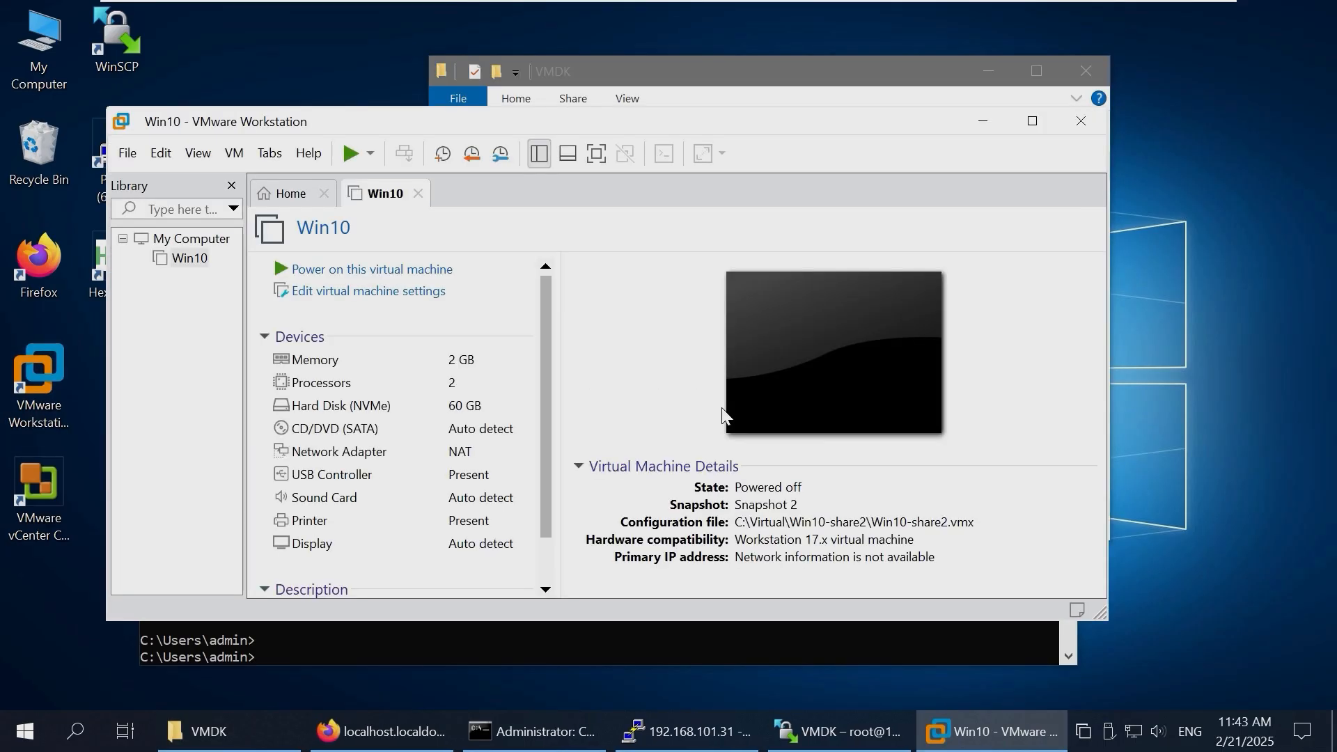
left_click(373, 291)
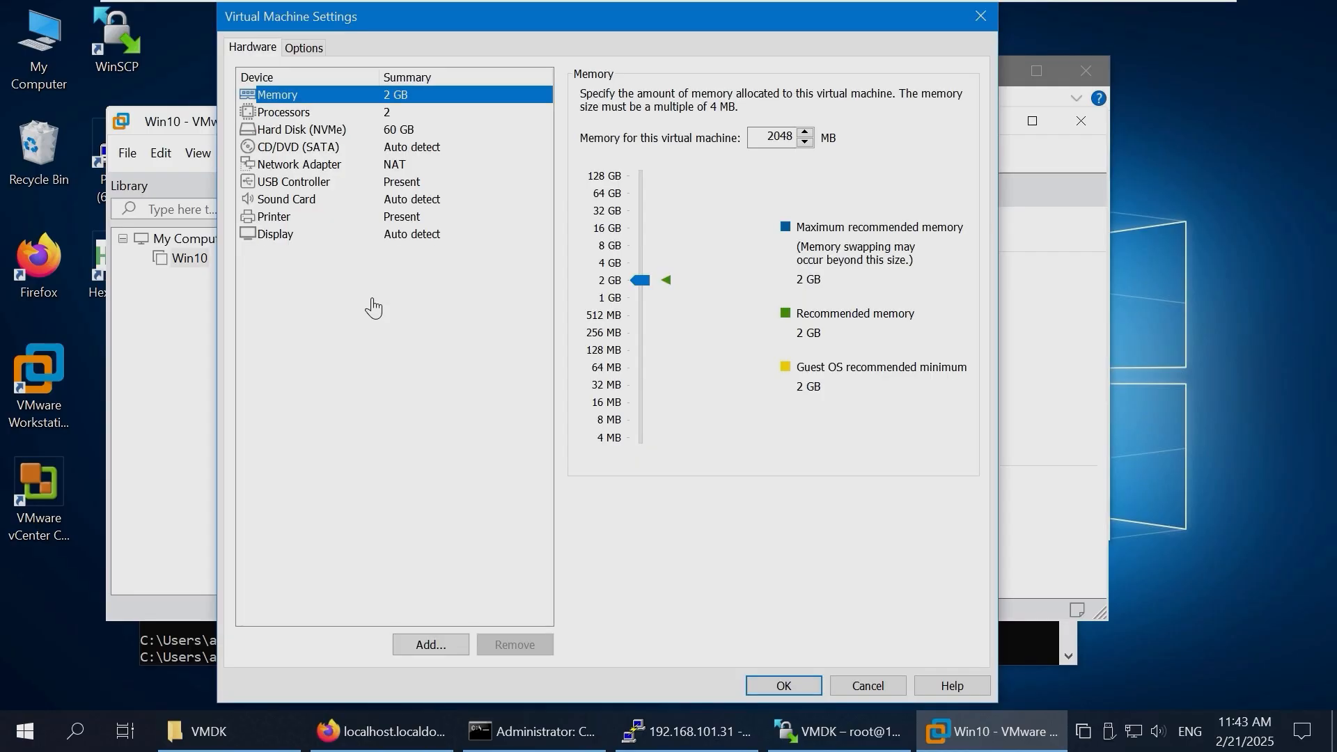
left_click(336, 132)
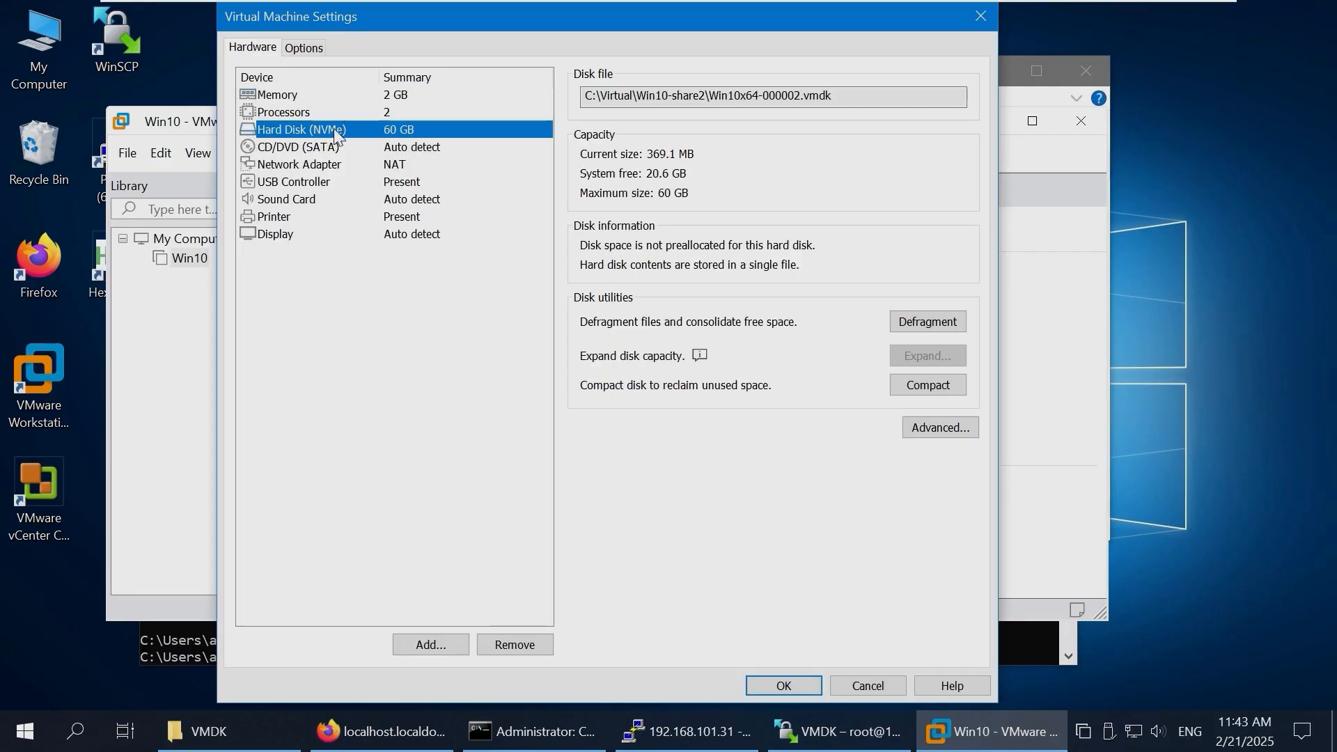
left_click(440, 642)
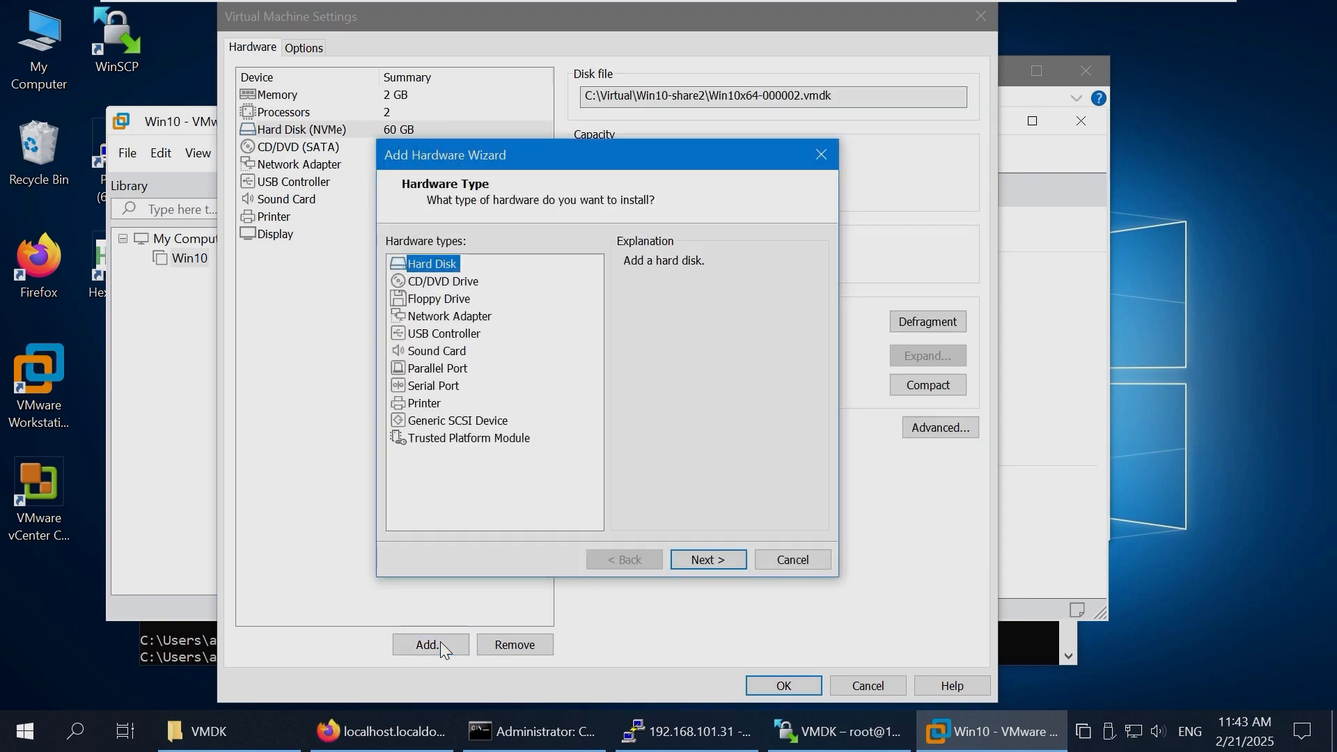
- Choose to add a SATA hard disk that uses an existing virtual disk
left_click(733, 561)
left_click(438, 307)
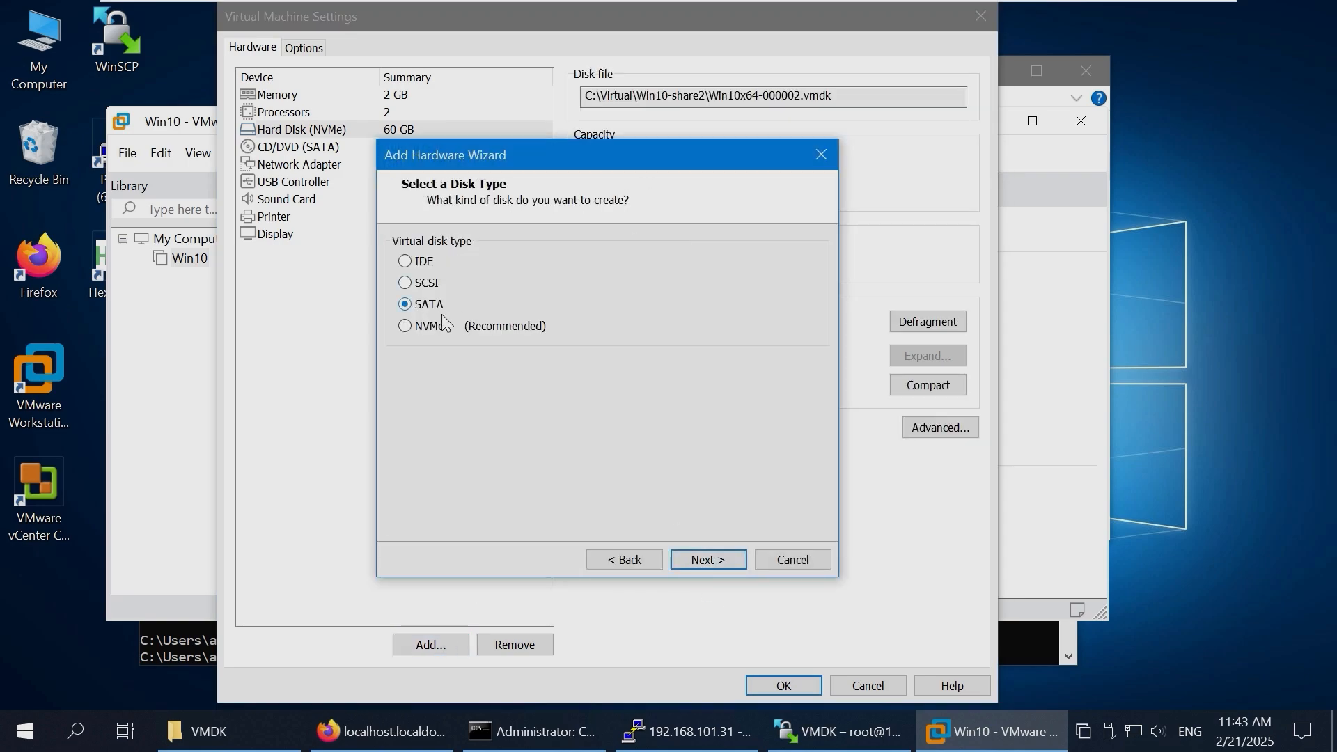
left_click(703, 560)
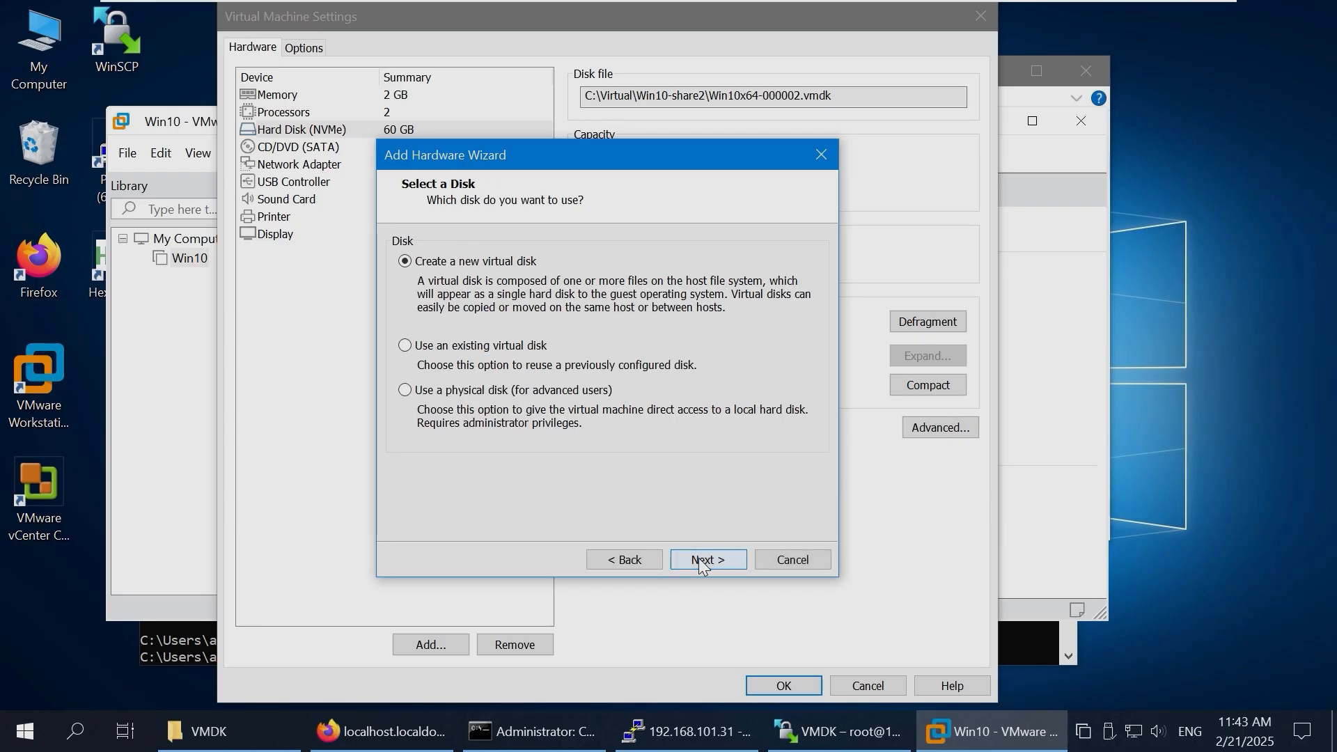
left_click(531, 347)
left_click(736, 566)
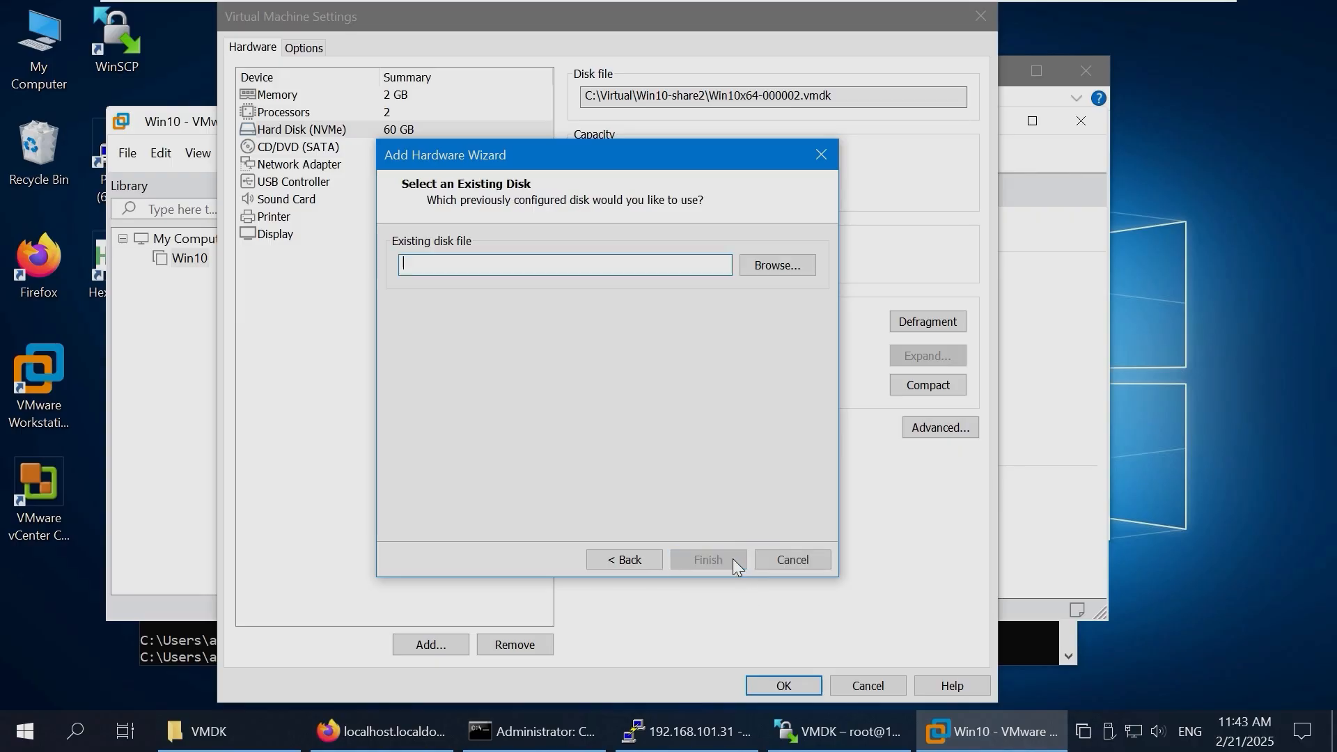
- Pick C:\VMDK\Windows-clone.vmdk, keep its existing format, and save the VM settings
left_click(777, 266)
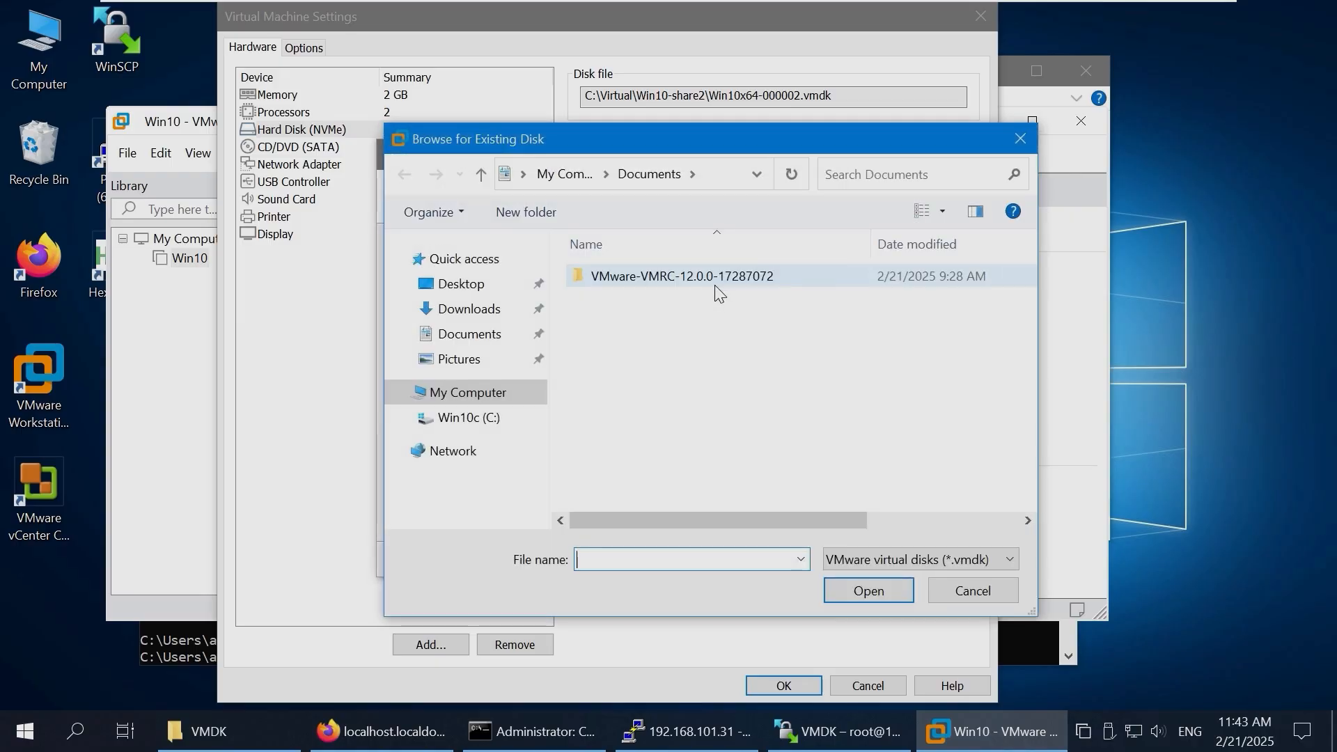
left_click(463, 418)
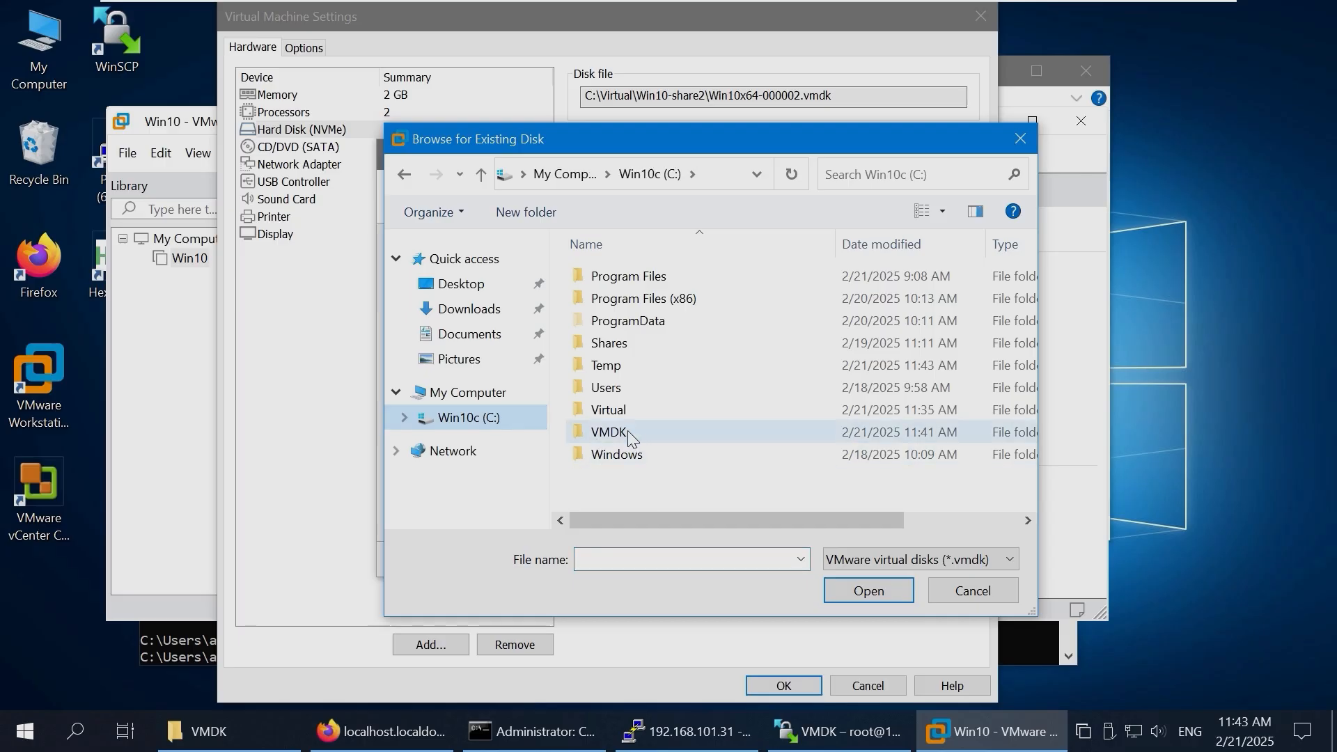
double_click(637, 432)
left_click(689, 278)
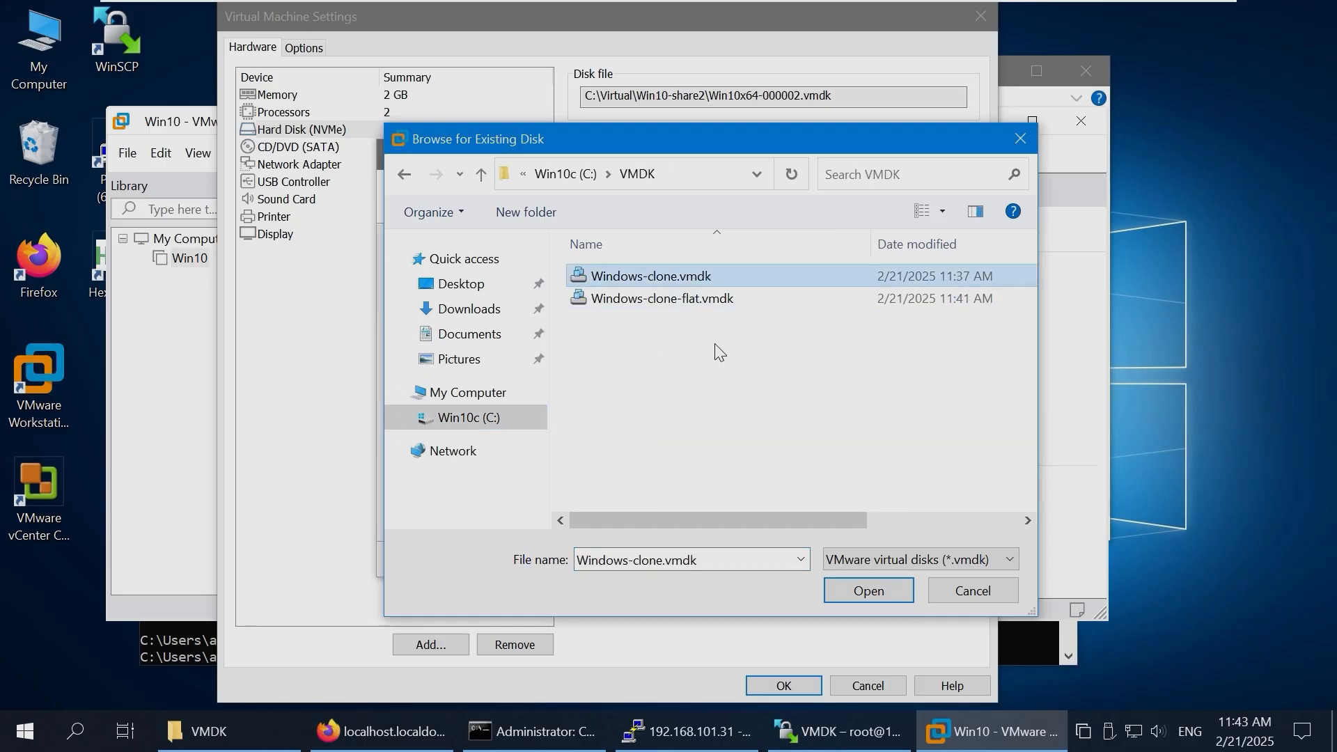
left_click(869, 592)
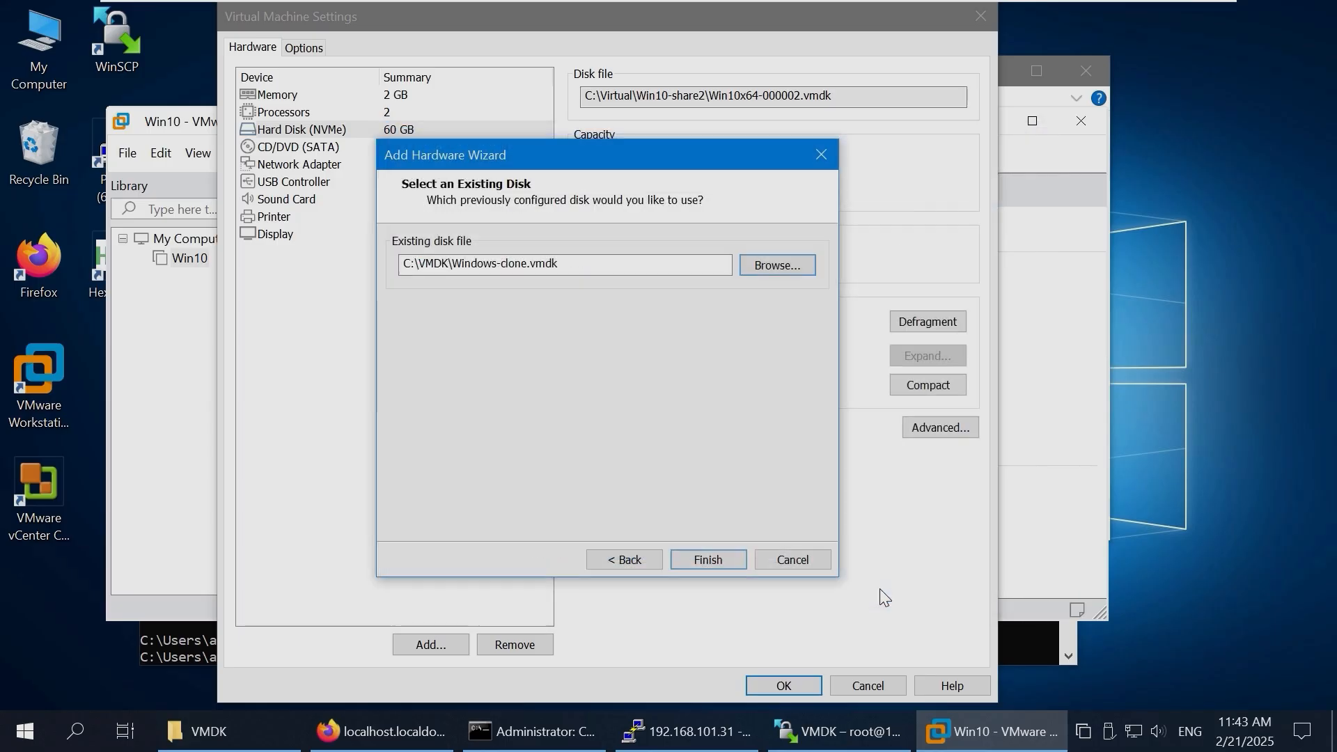
left_click(704, 561)
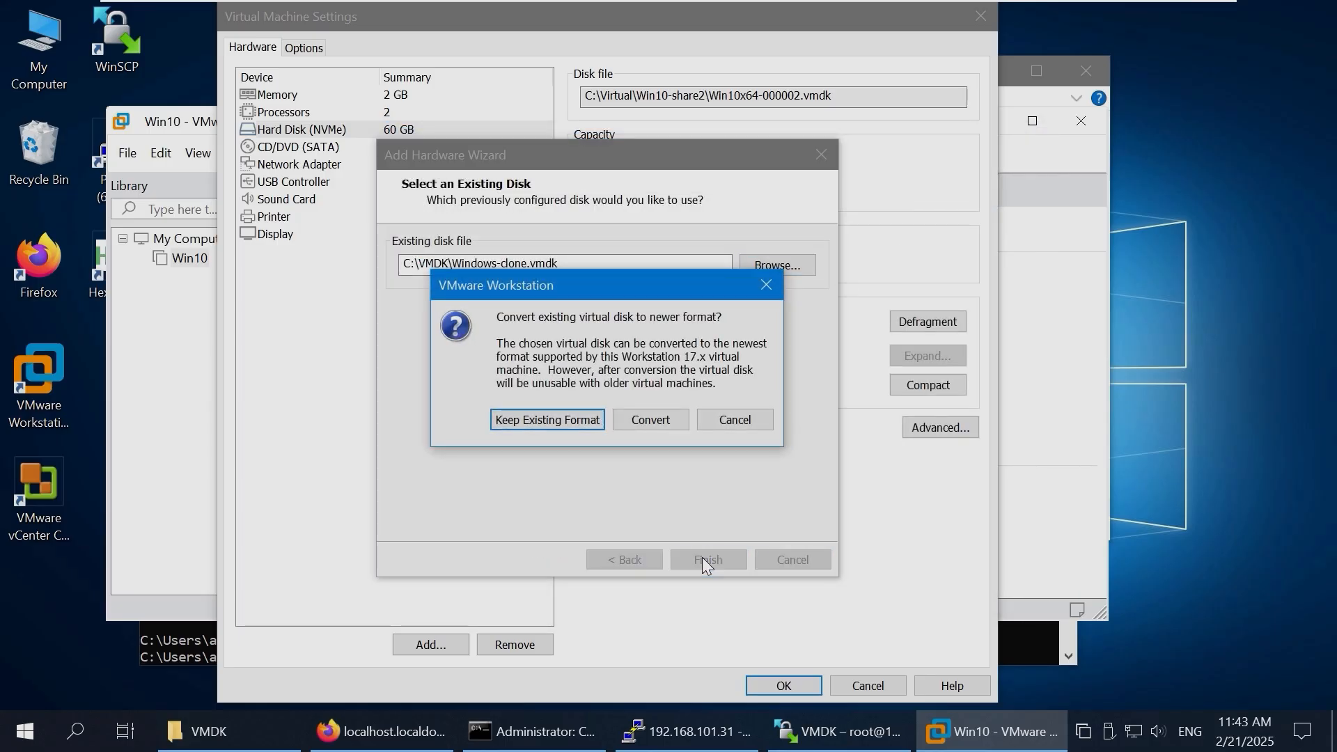
left_click(578, 421)
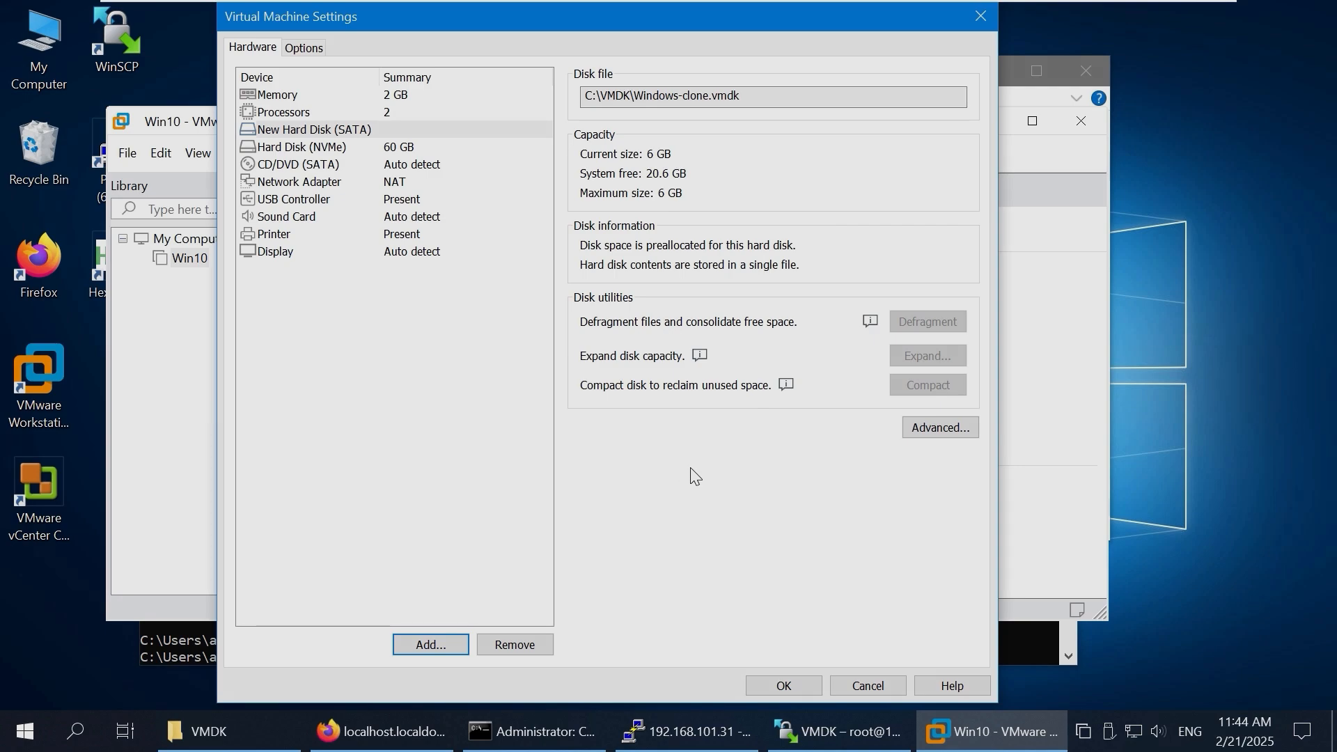
left_click(784, 687)
- Power on Win10, sign in with the account password, and dismiss the Networks prompt
left_click(461, 270)
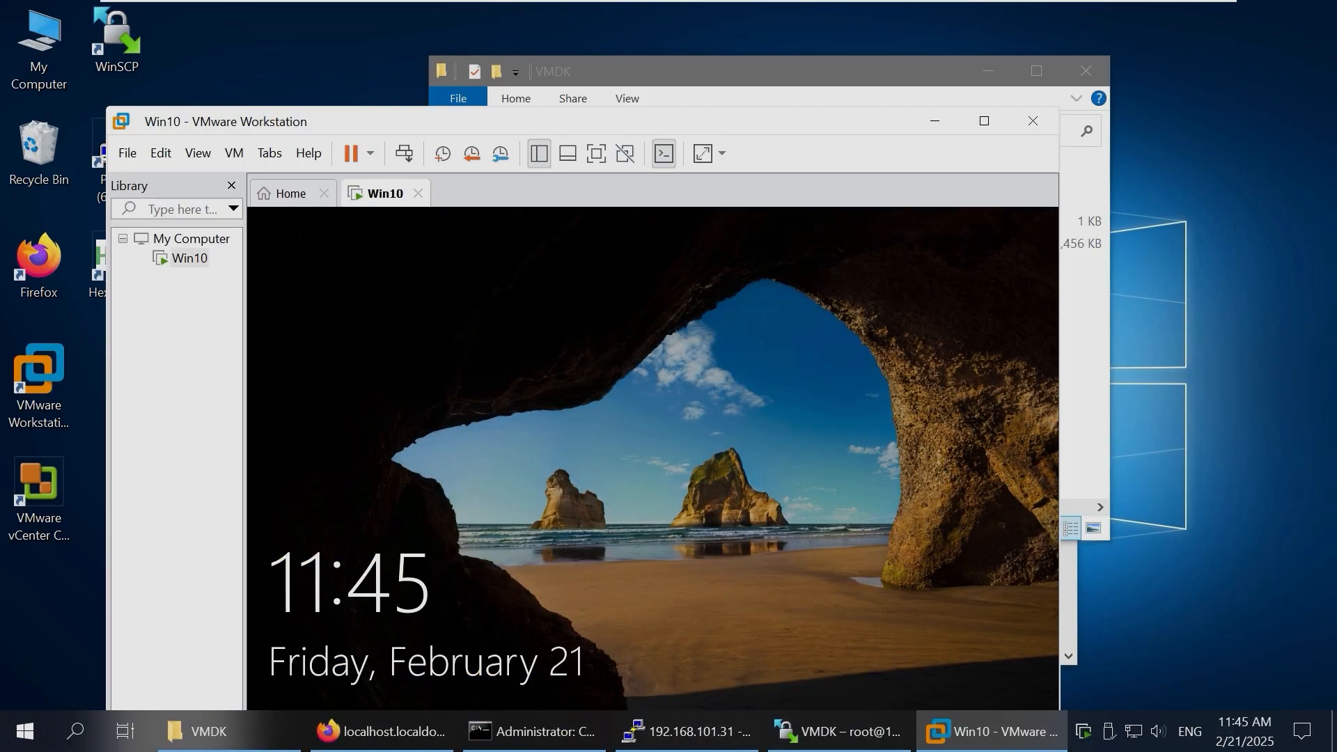
left_click(404, 153)
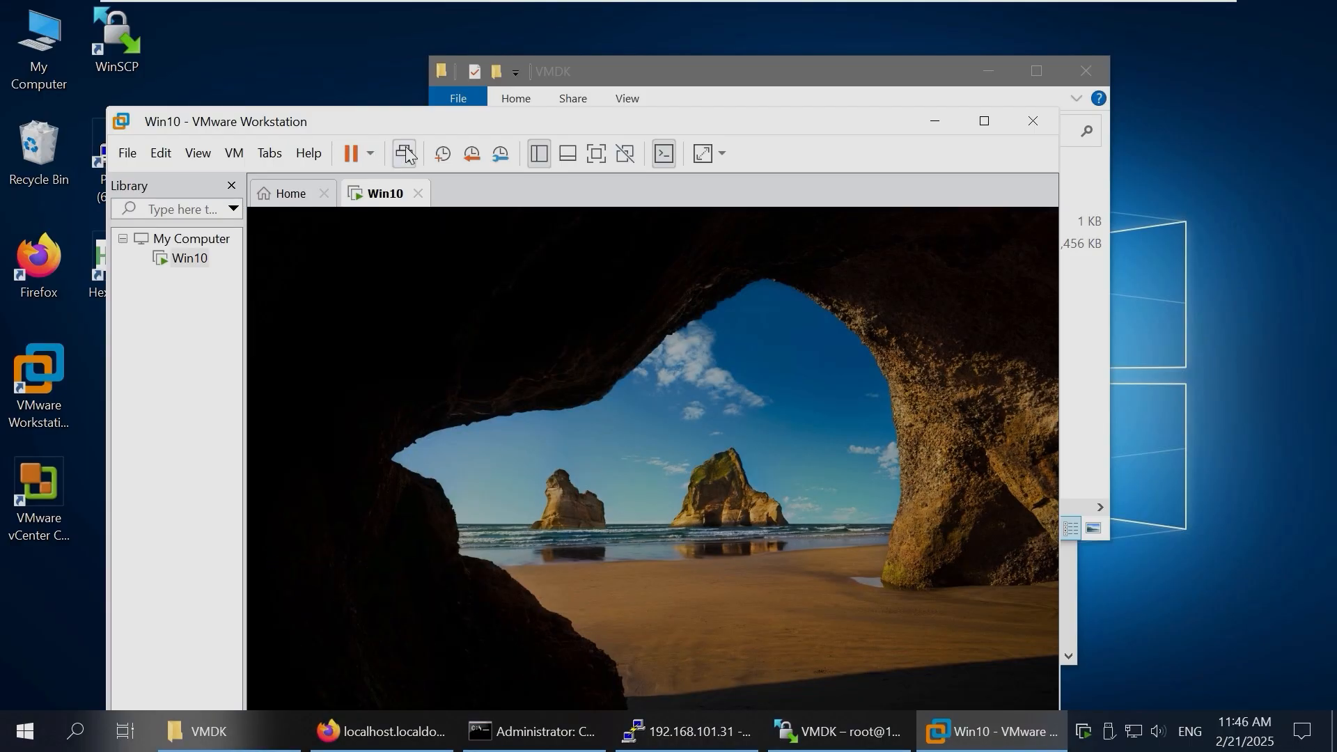
type("********")
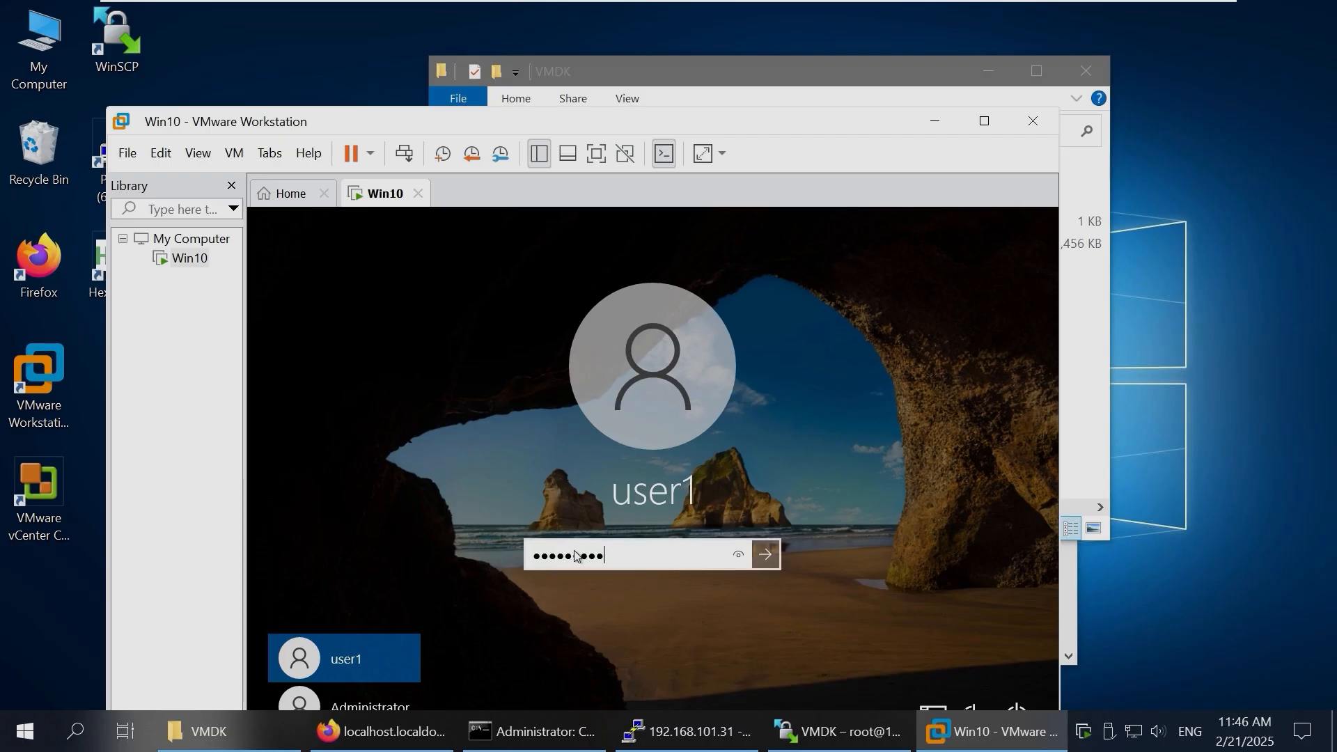
key("Return")
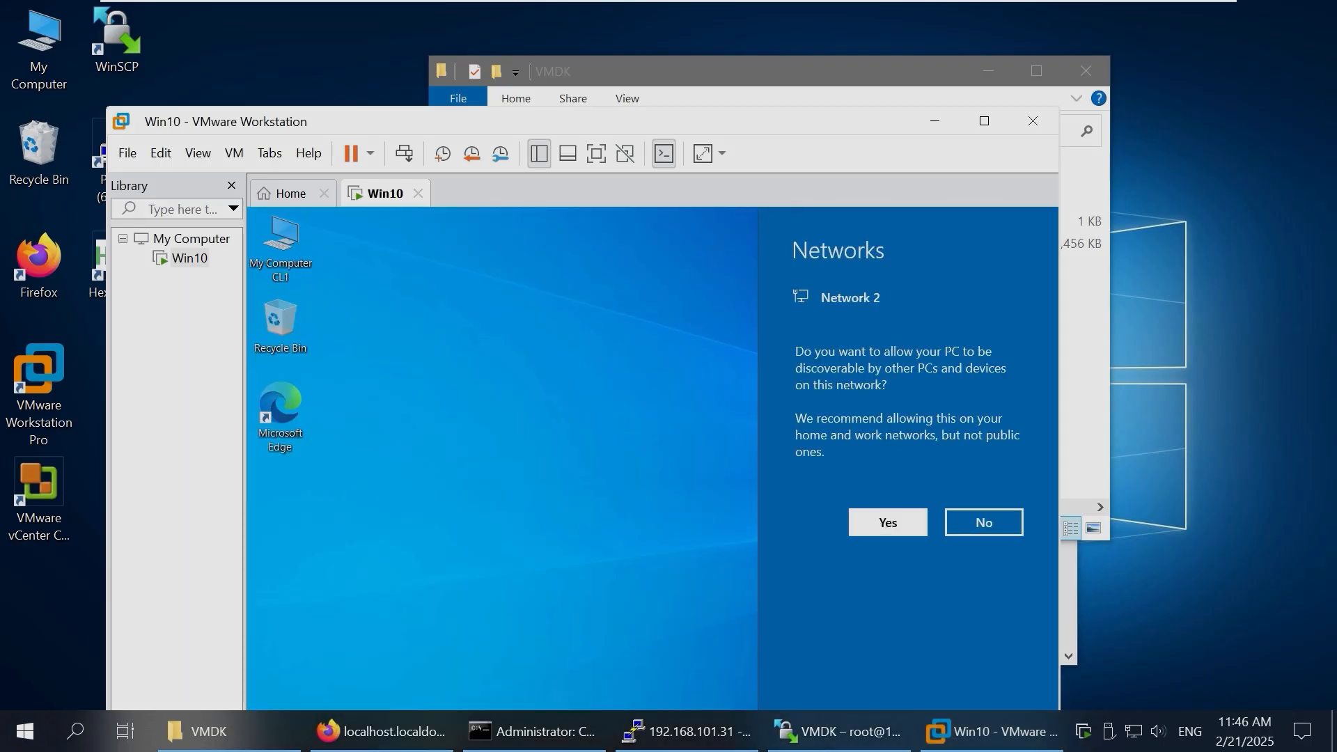
key("Escape")
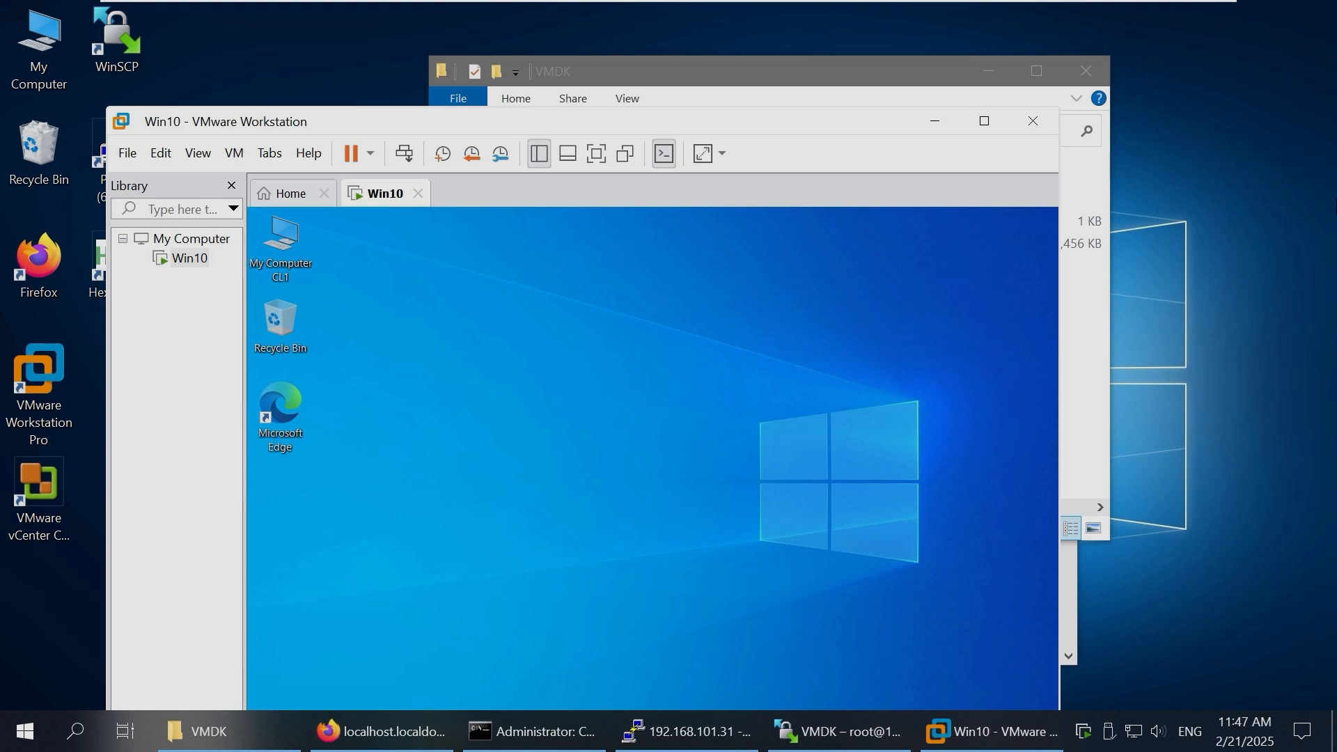
- Open the 6 GB E: volume from Disk Management in the guest's Computer Management
left_click_drag(578, 133, 582, 51)
right_click(286, 149)
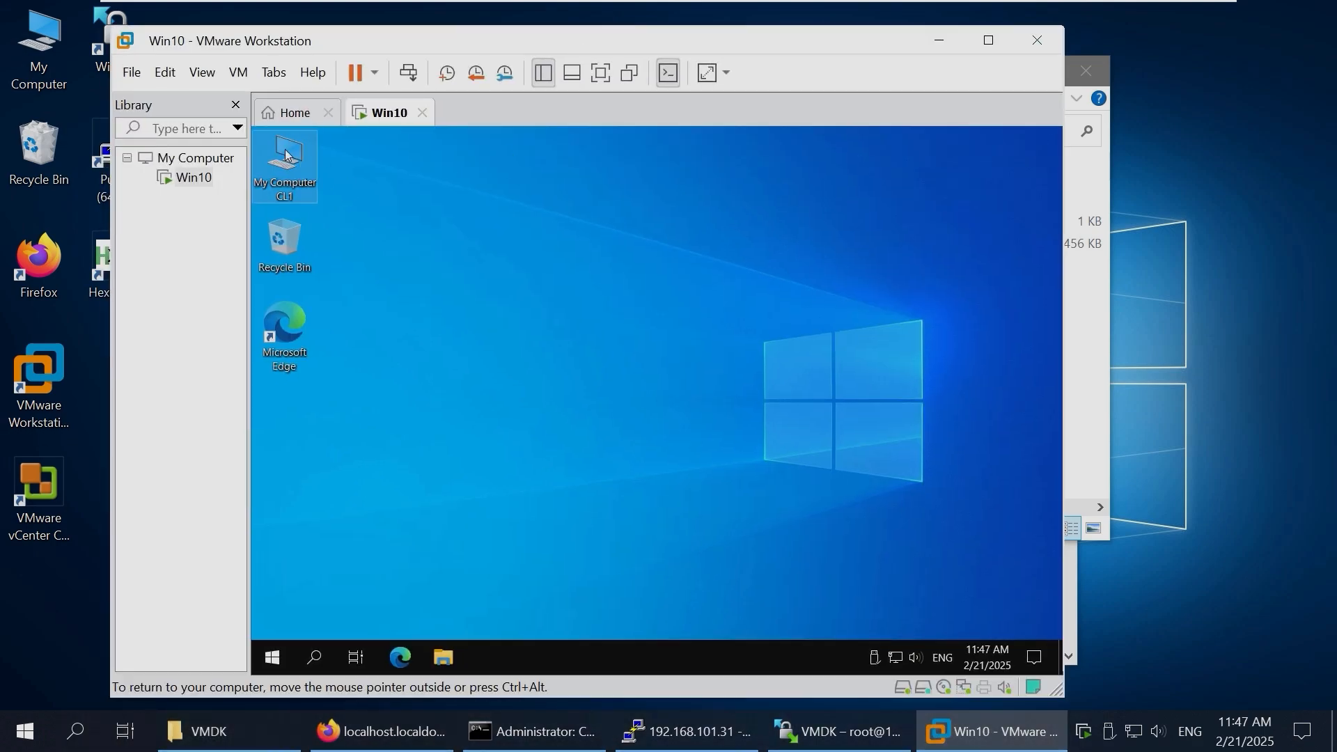
left_click(329, 203)
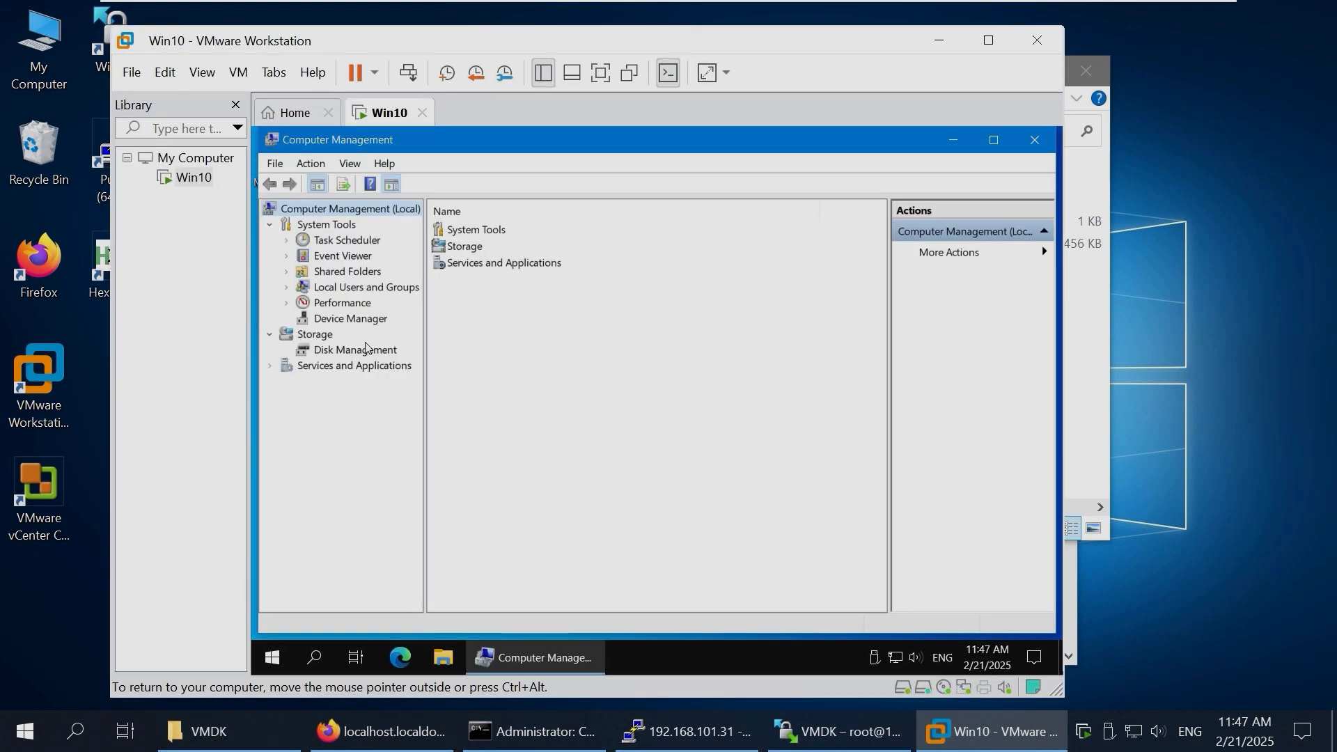
left_click(348, 361)
left_click(352, 354)
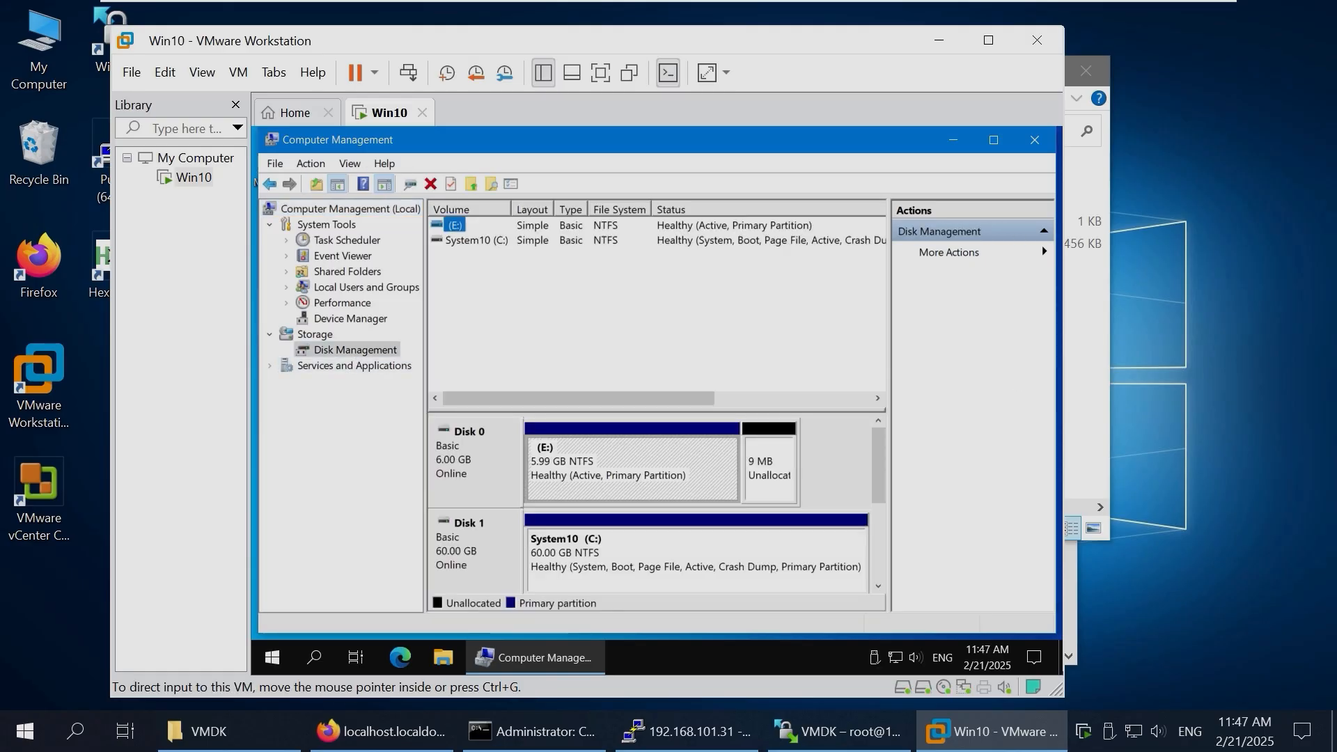
right_click(647, 451)
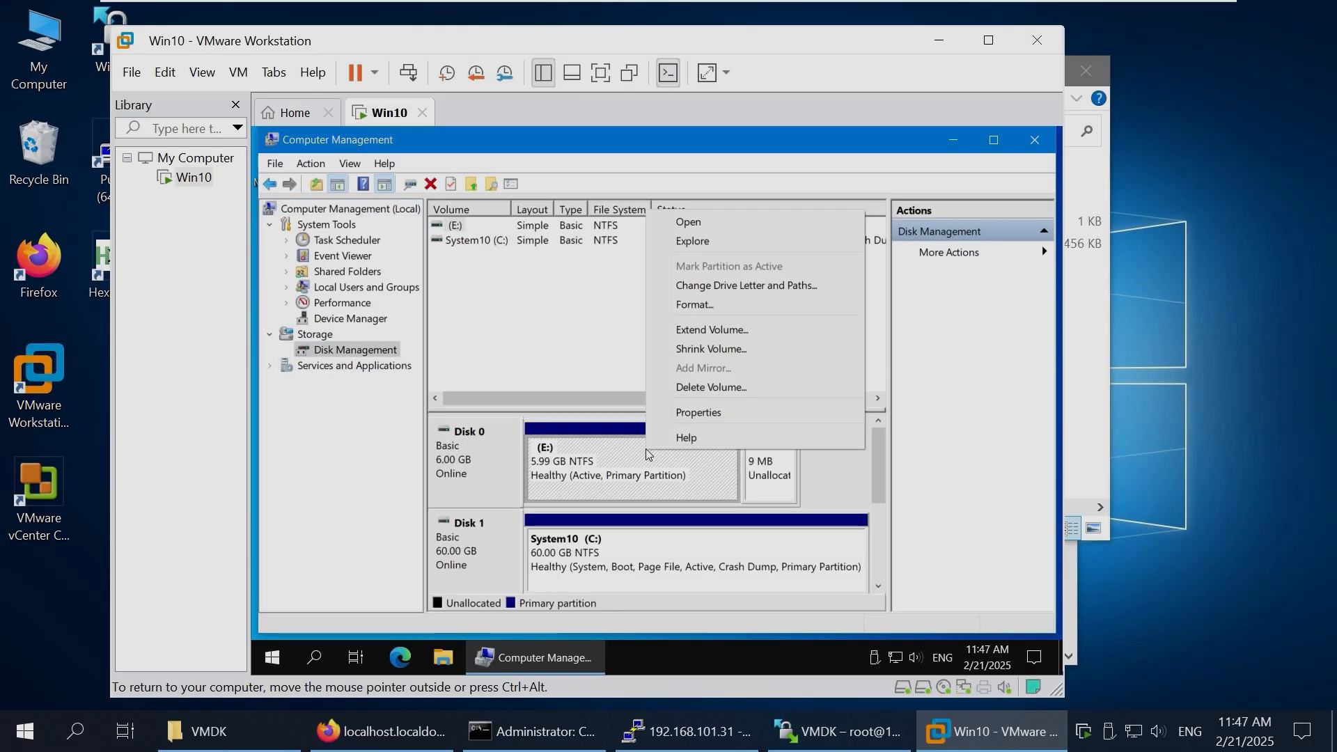
left_click(716, 223)
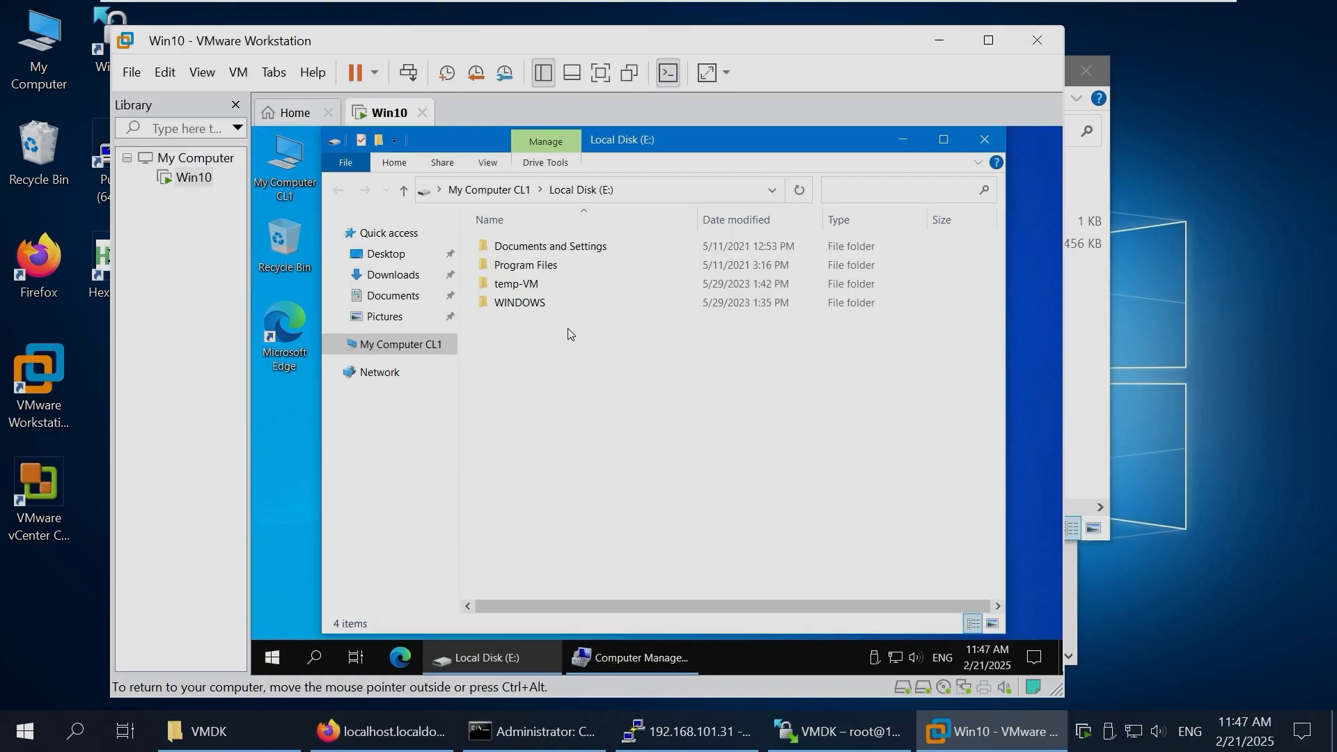
- Create a new text file named test3.txt inside E:\temp-VM
double_click(523, 286)
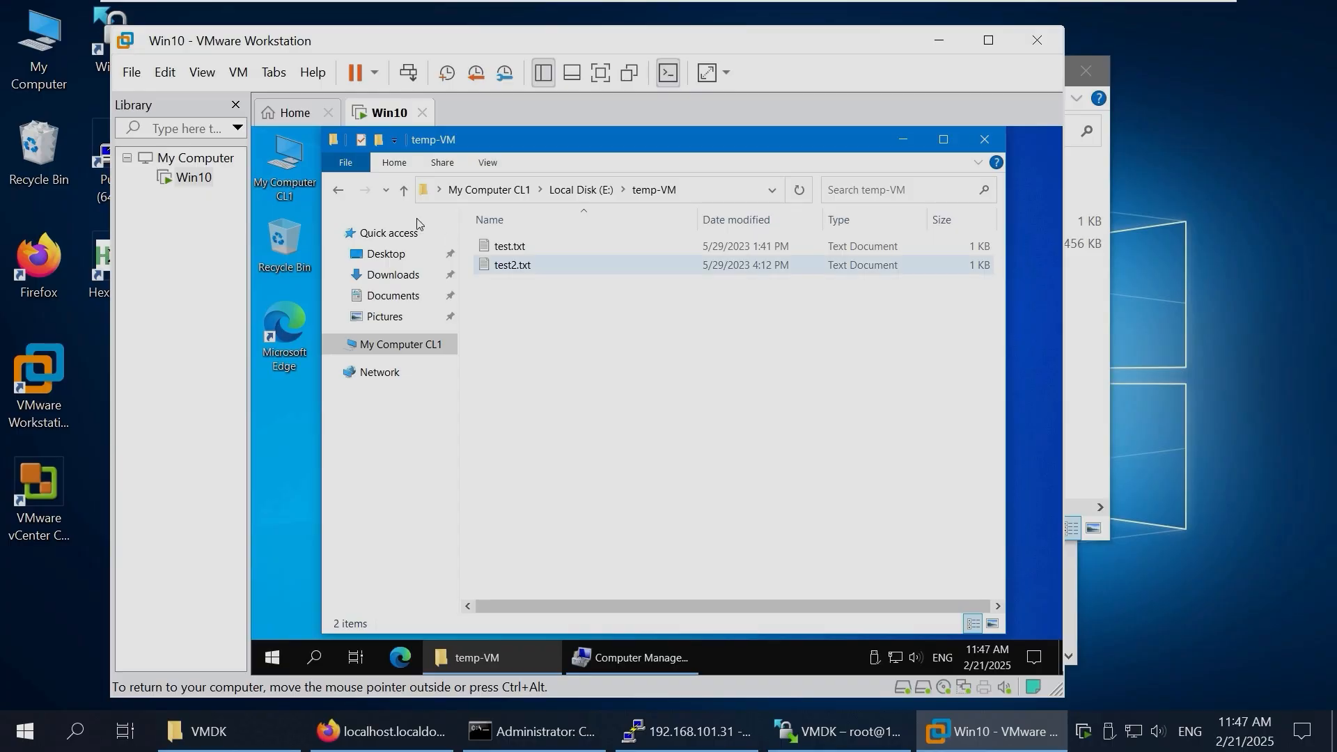
left_click(338, 190)
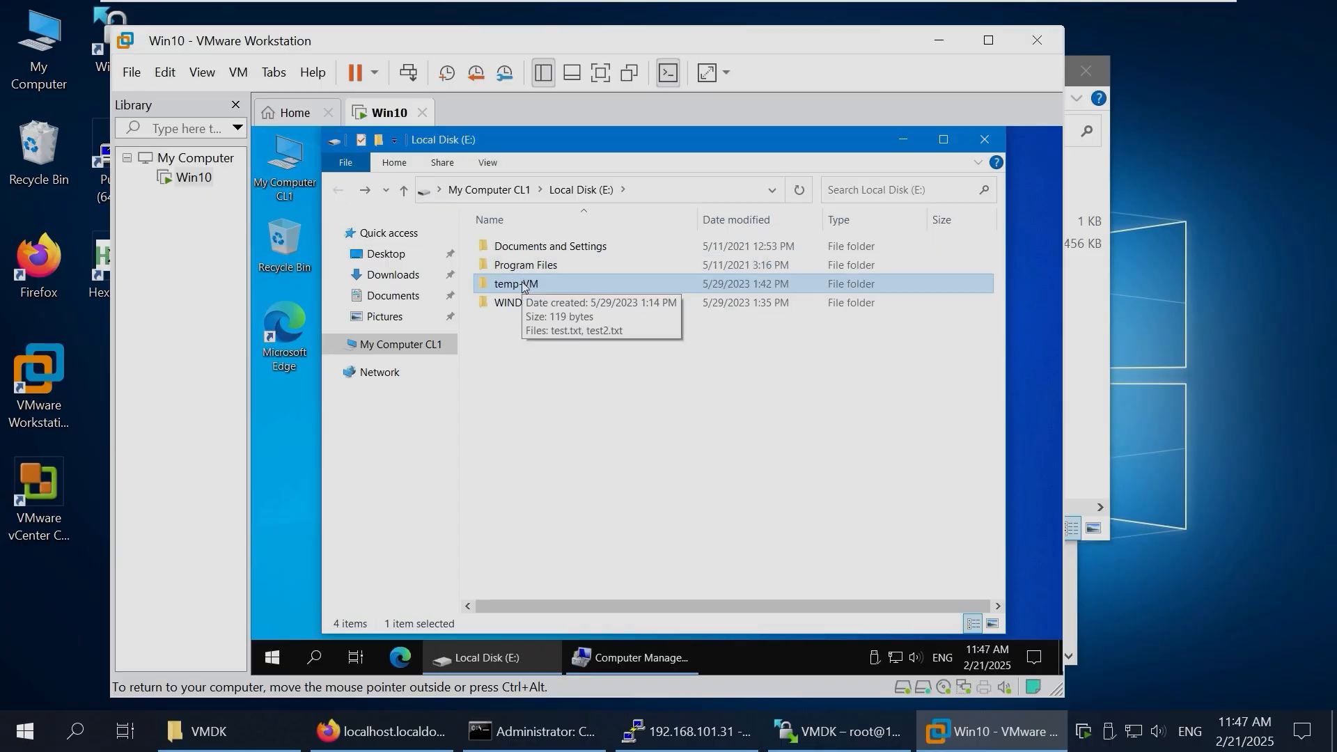
double_click(548, 284)
right_click(541, 335)
mouse_move(597, 531)
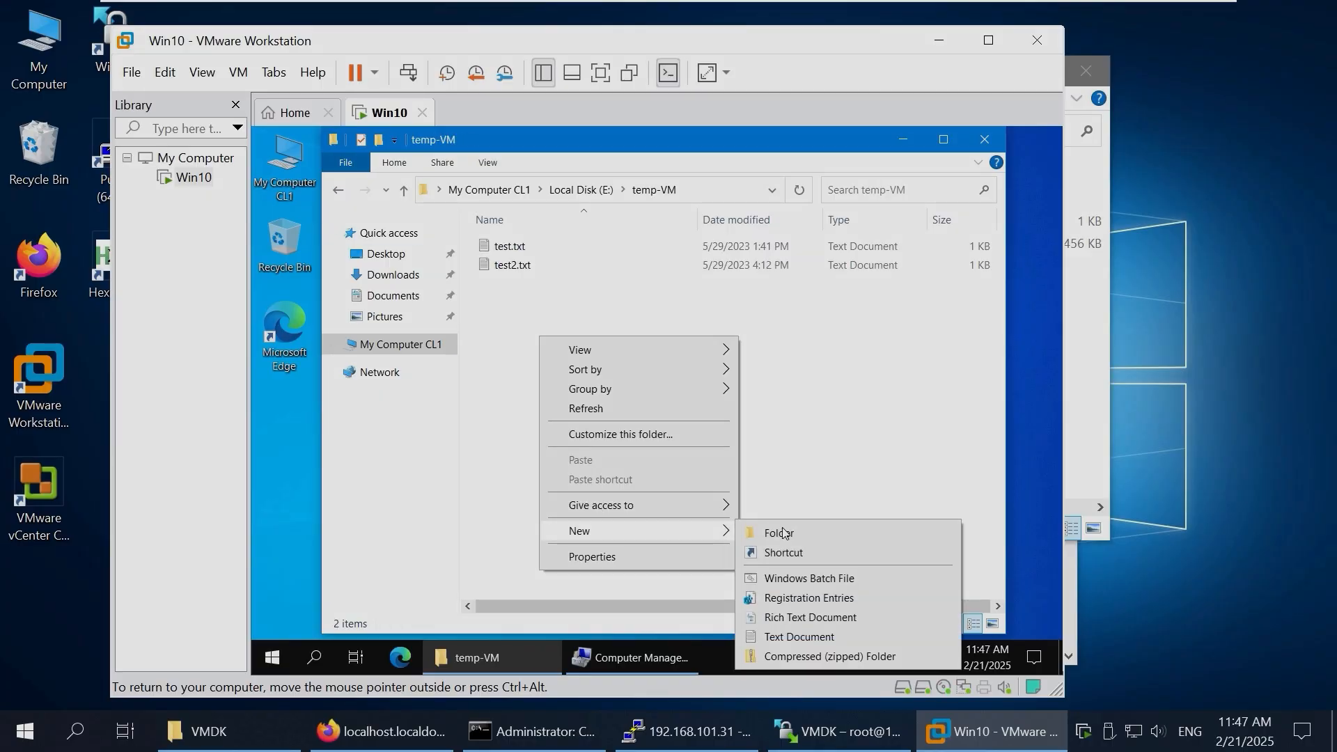
left_click(799, 637)
type("test3.txt")
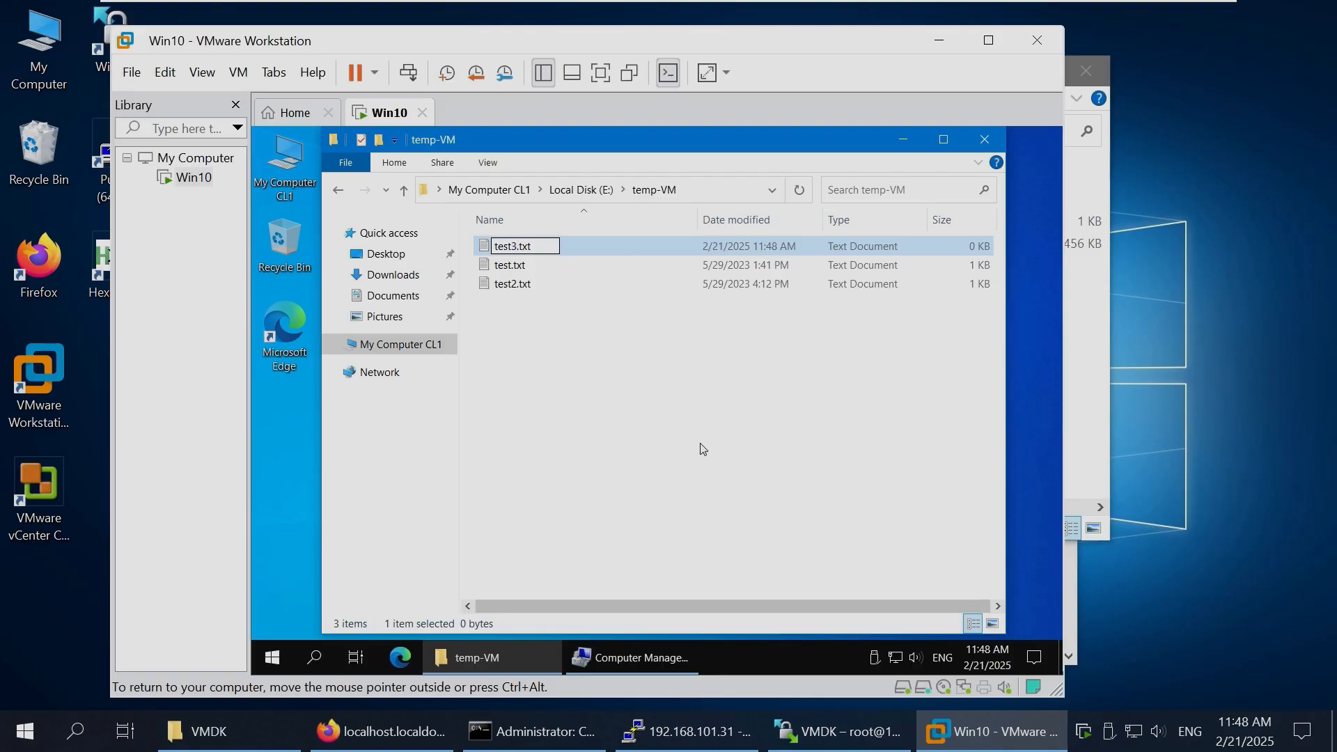
key("Return")
- Copy the temp-VM folder from E: and paste it into System10 (C:)
left_click(606, 198)
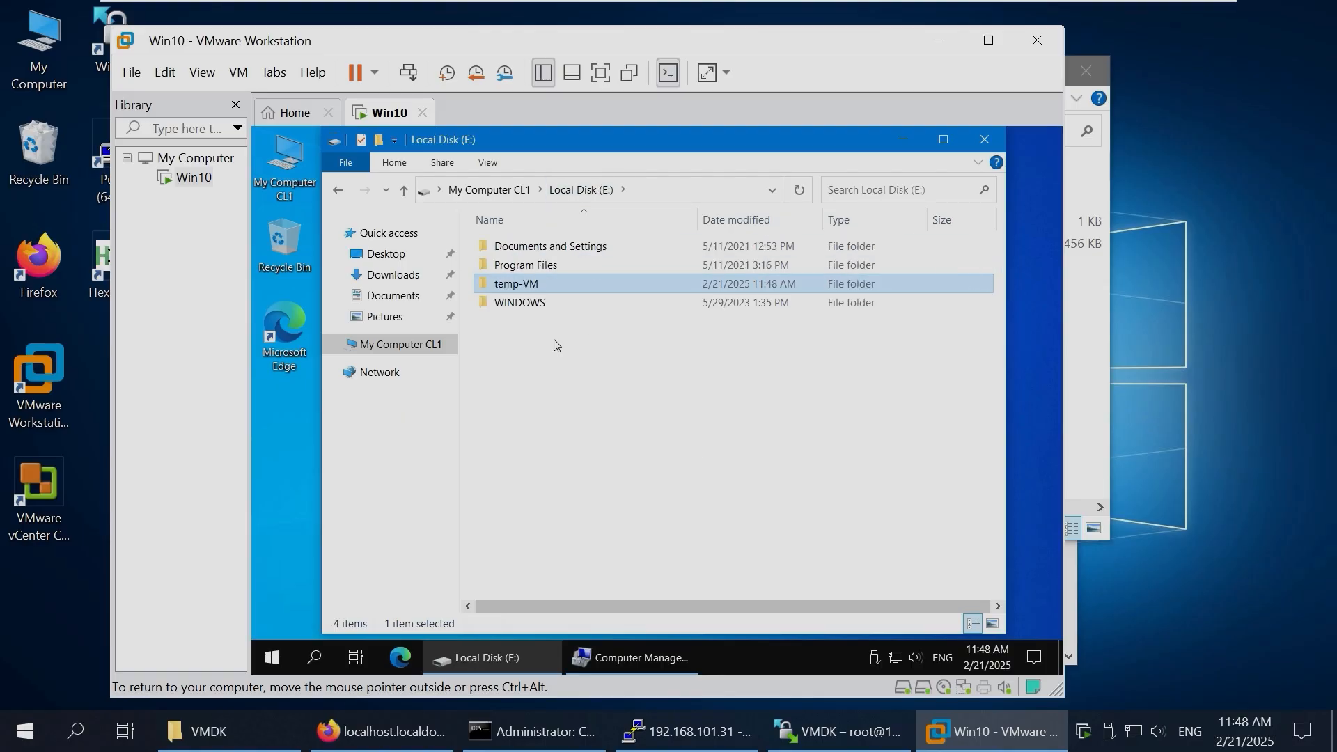
right_click(524, 282)
left_click(557, 465)
key("super+e")
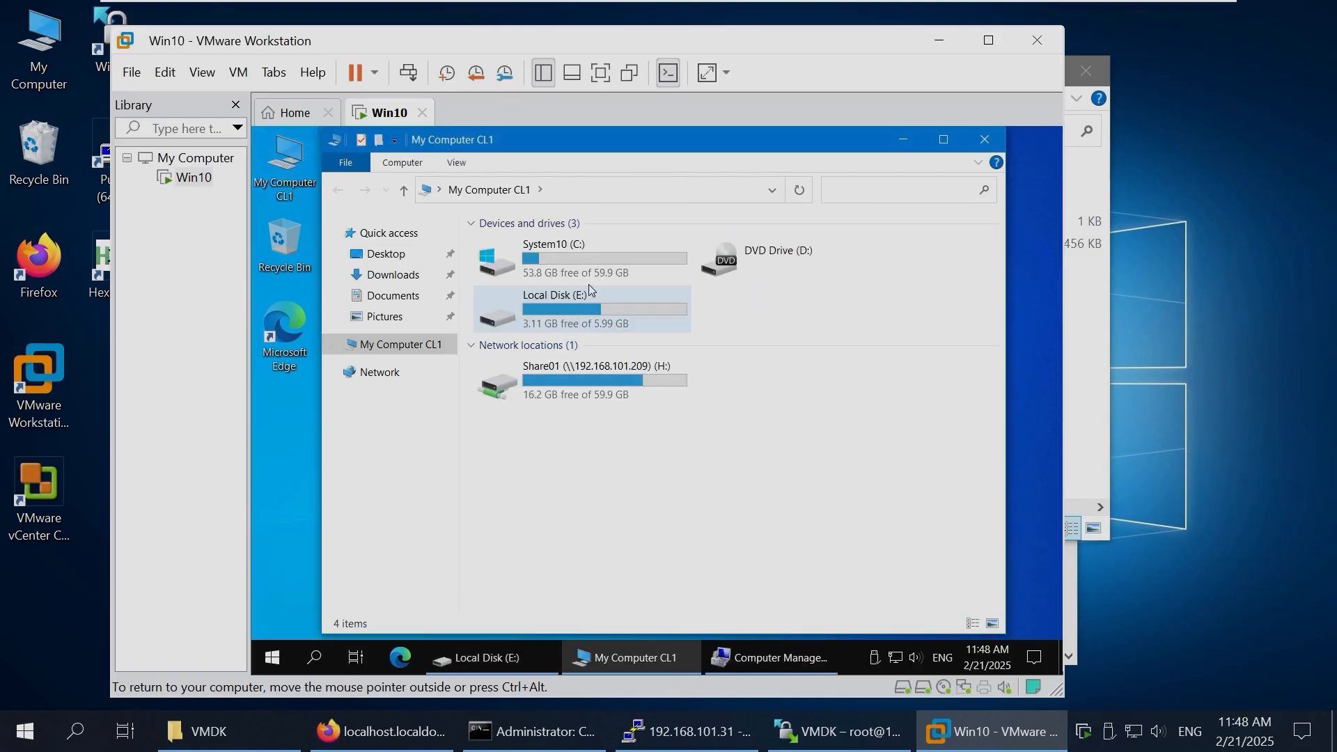
double_click(551, 240)
right_click(591, 403)
left_click(631, 502)
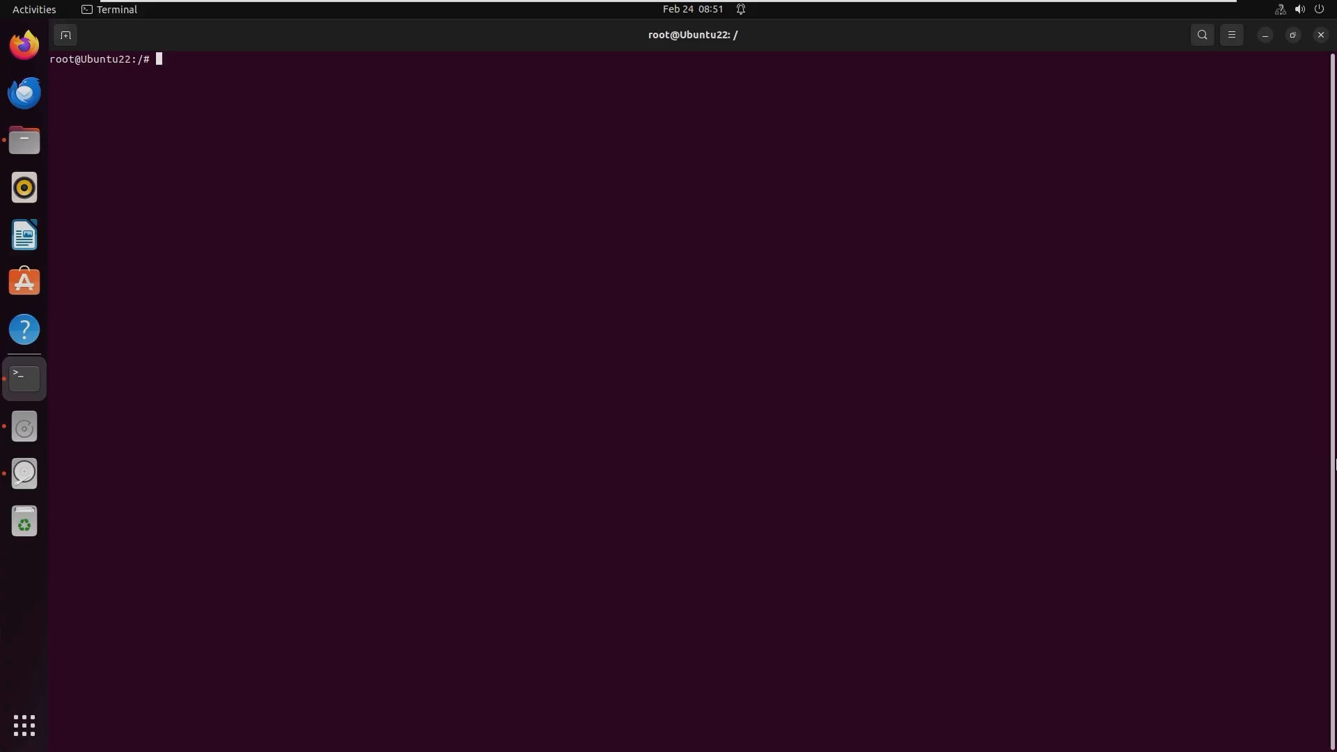
- Launch VMware Workstation from the second page of the Ubuntu app grid
left_click(22, 737)
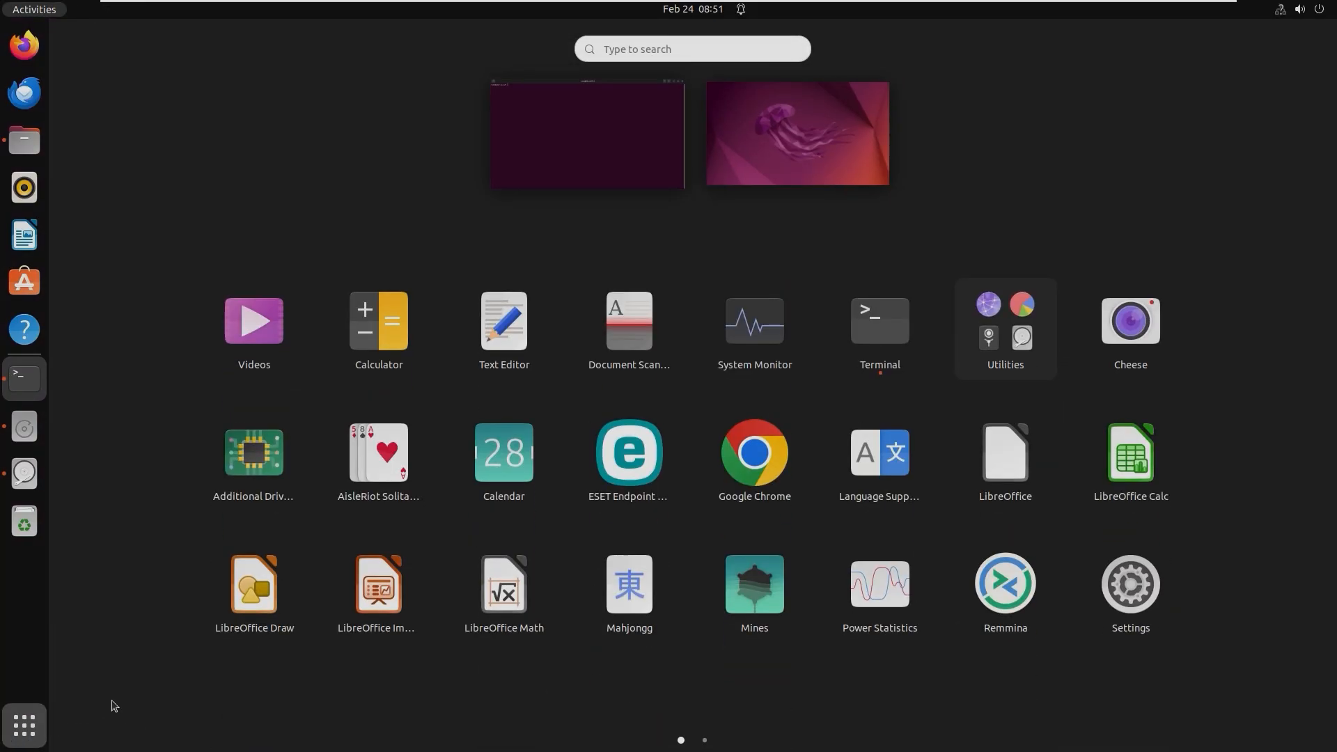
scroll(602, 539, "down", 1)
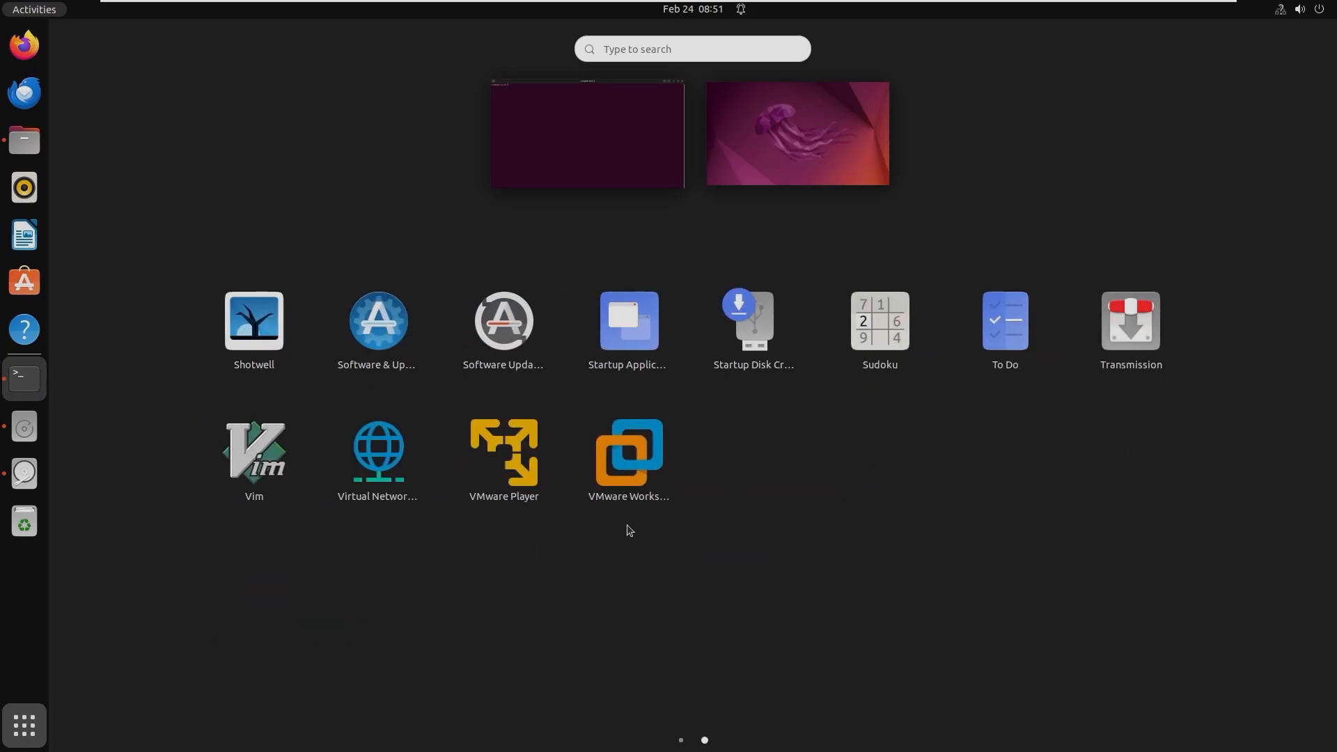
left_click(648, 464)
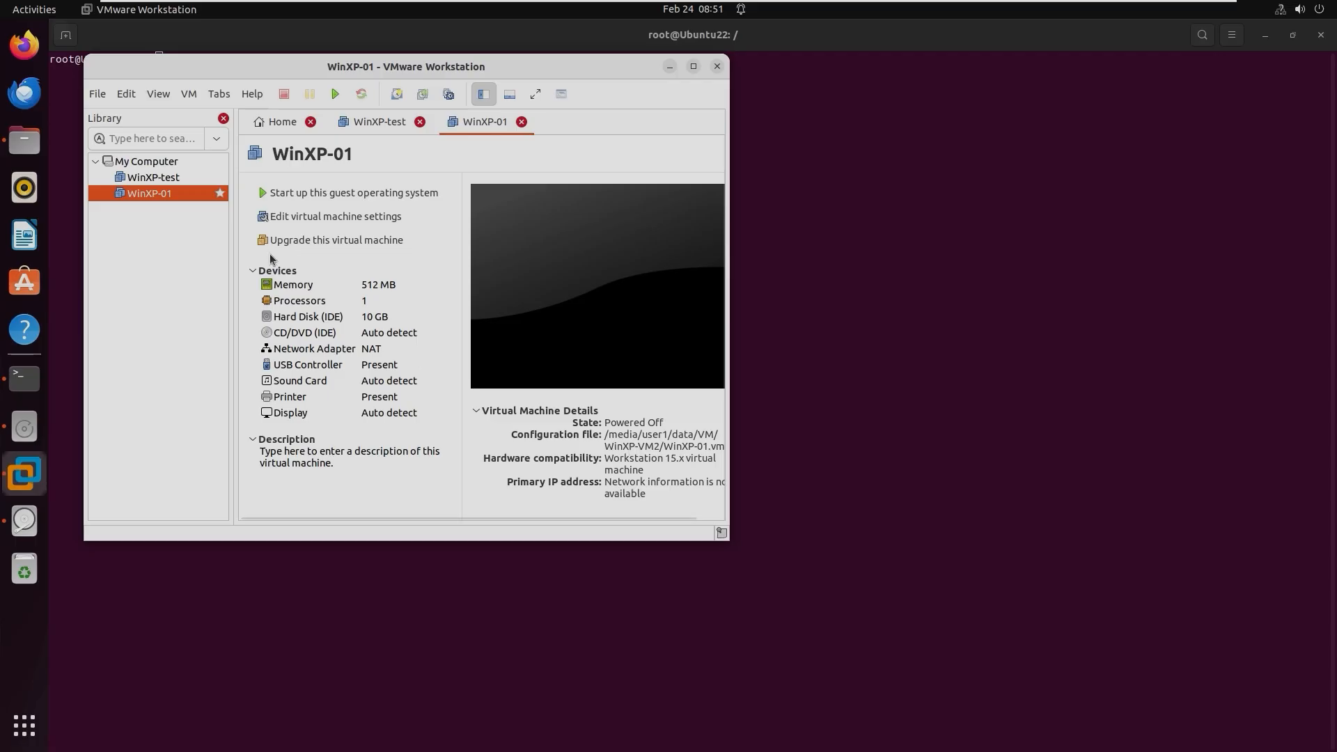
- Open Mount Virtual Disks from the File menu and authenticate with the administrator password
left_click(96, 98)
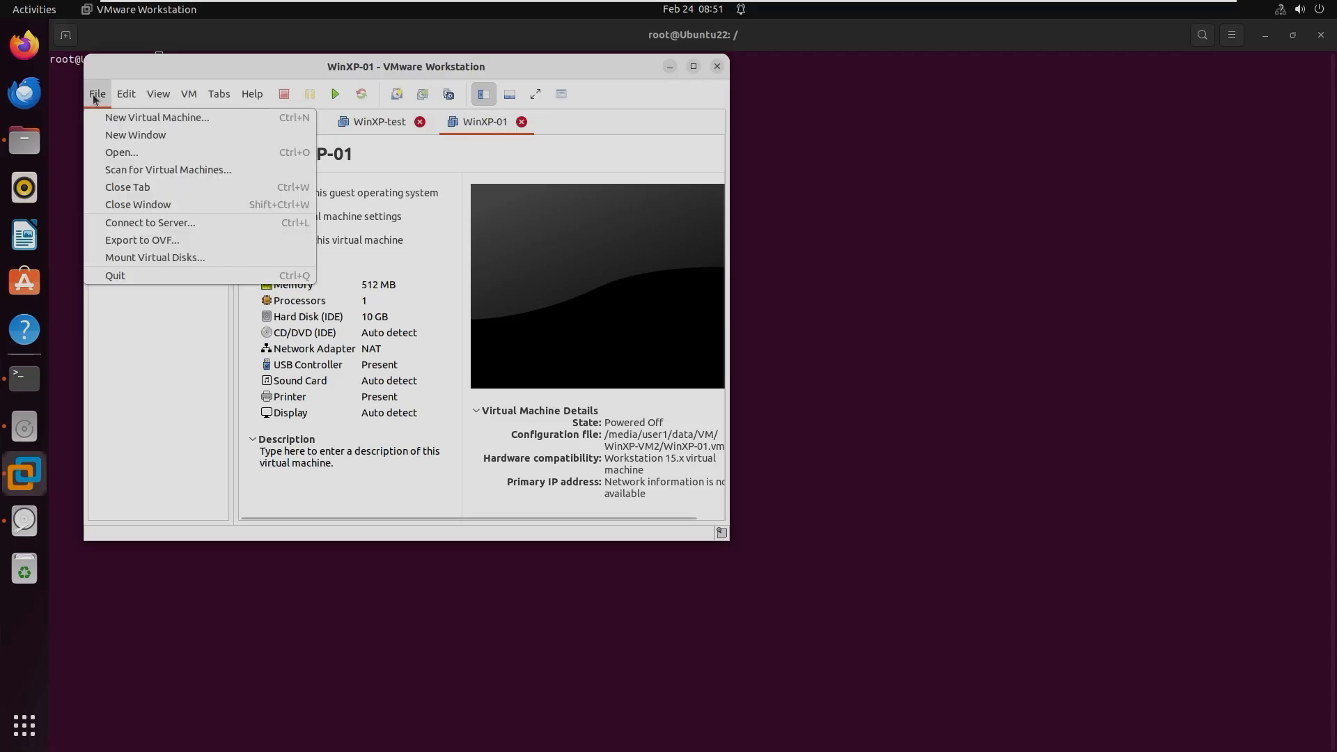
left_click(213, 258)
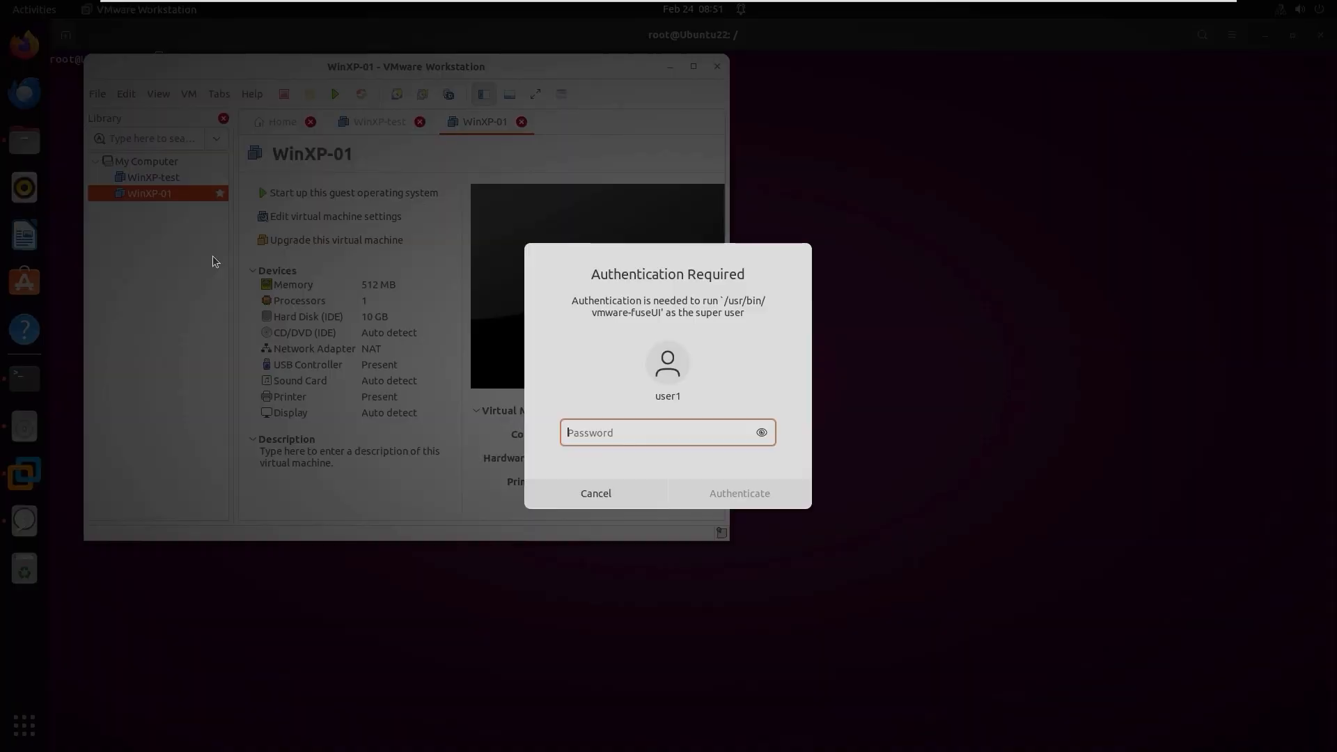
type("********")
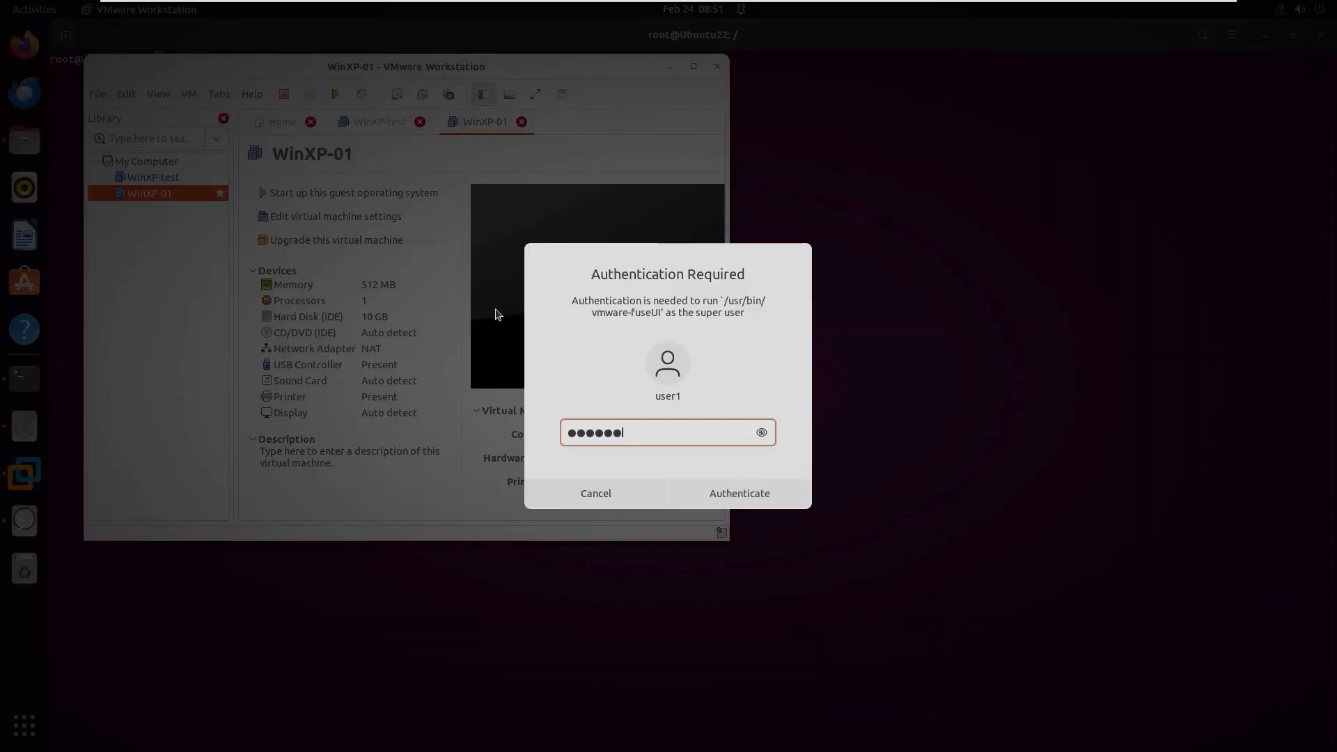
key("Return")
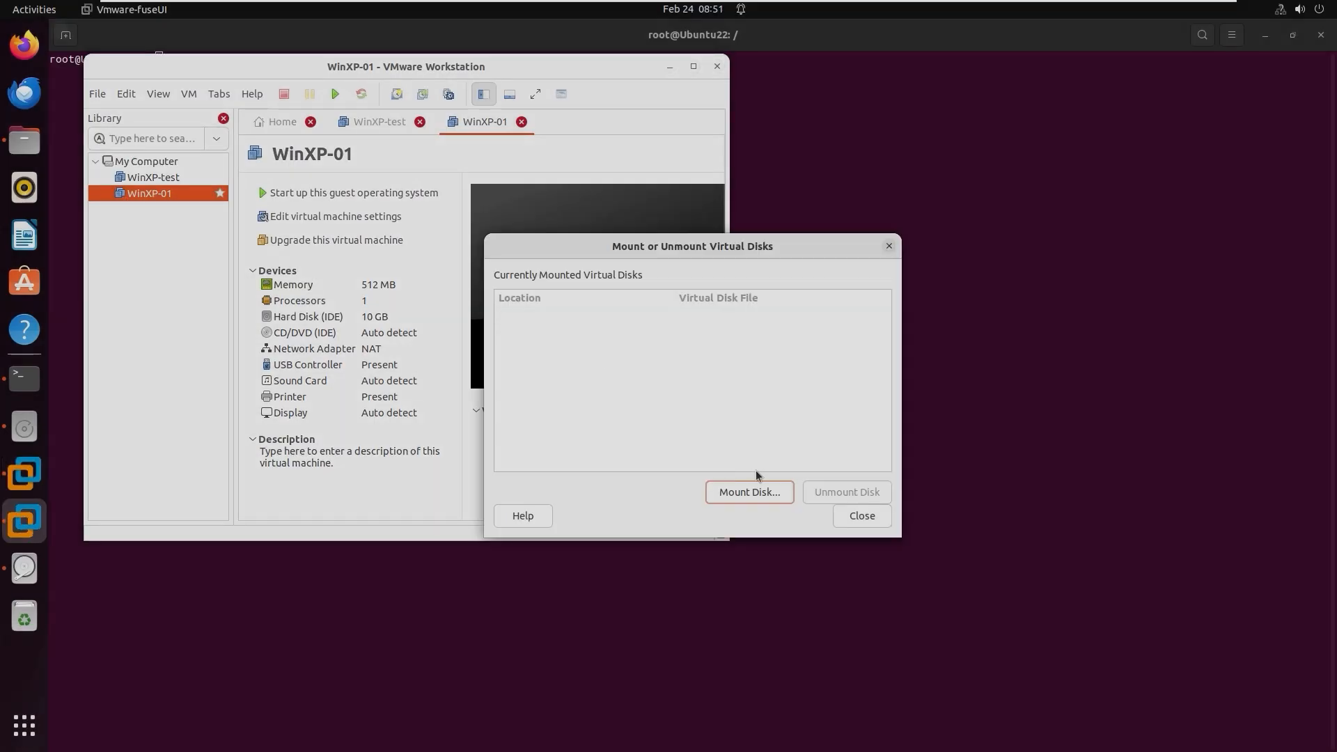
- Browse for a disk to mount under Other Locations > data > VM > WinXP-VM2
left_click(755, 493)
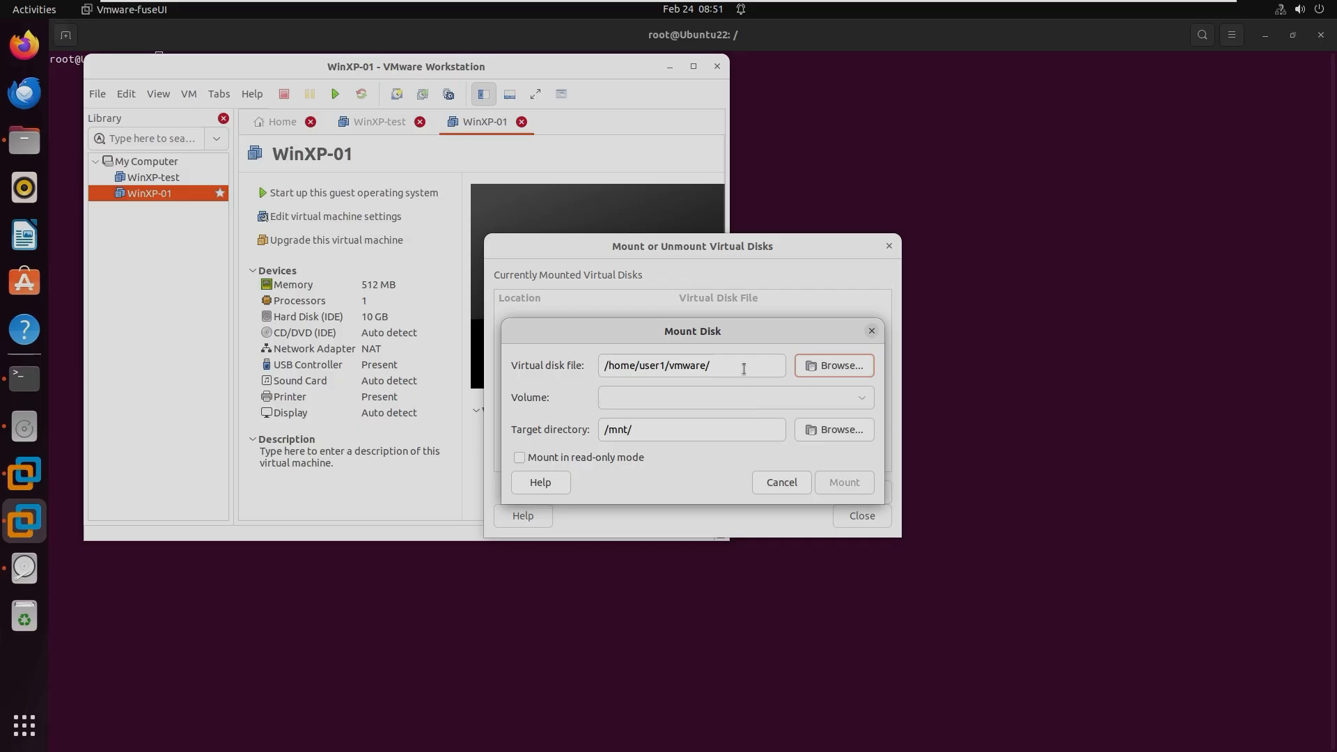
left_click(825, 366)
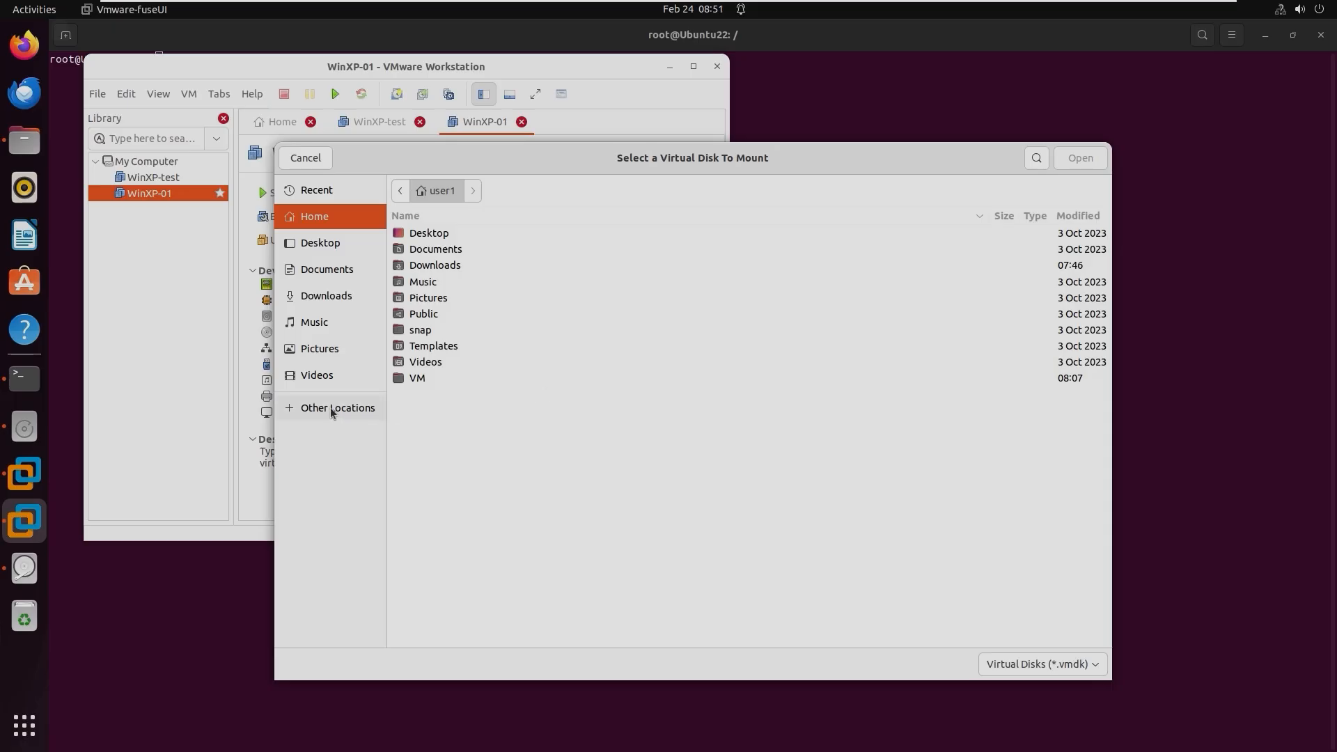
left_click(333, 411)
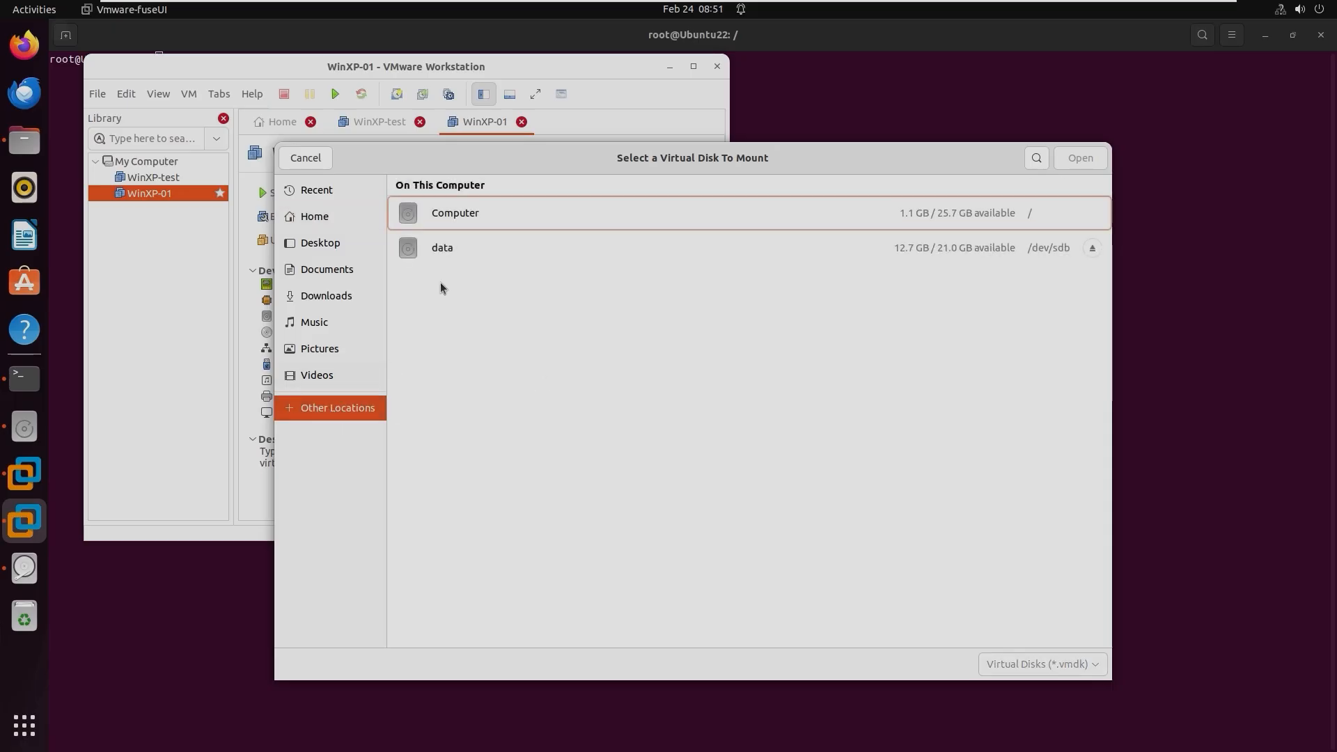
left_click(457, 245)
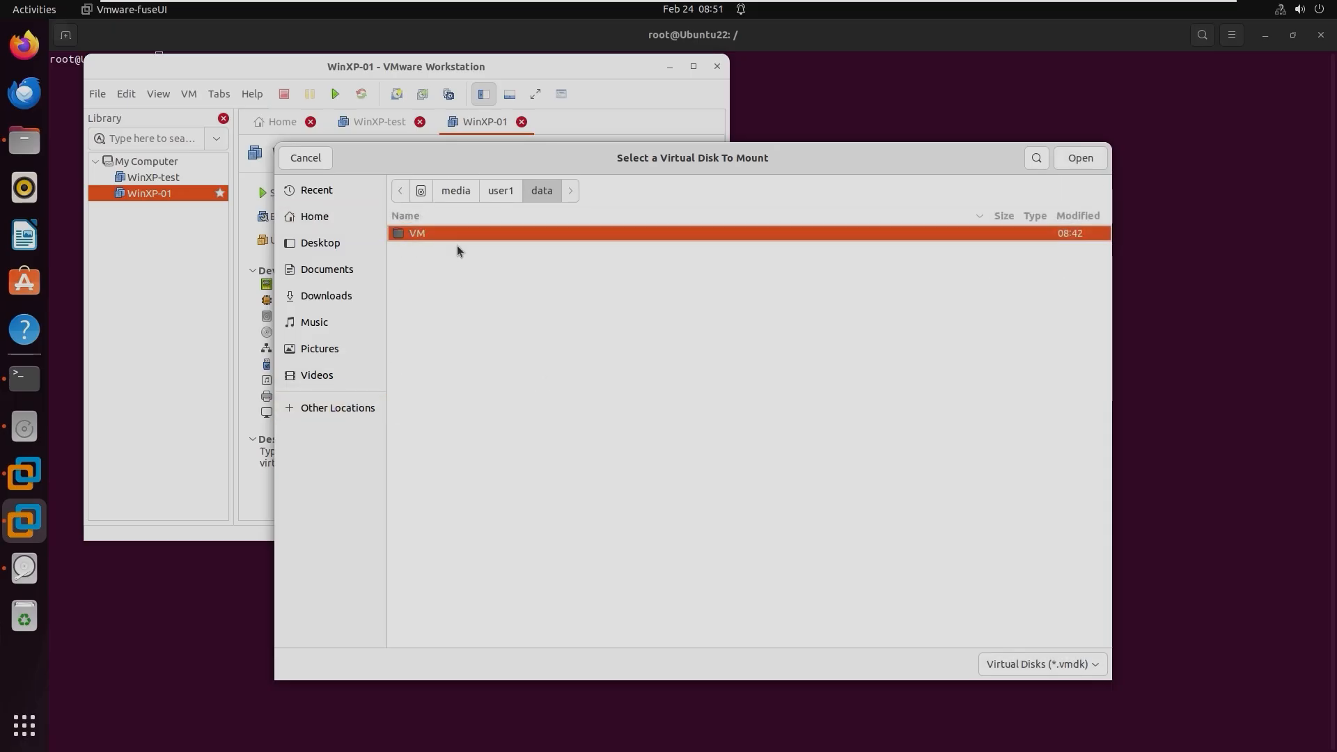
double_click(461, 236)
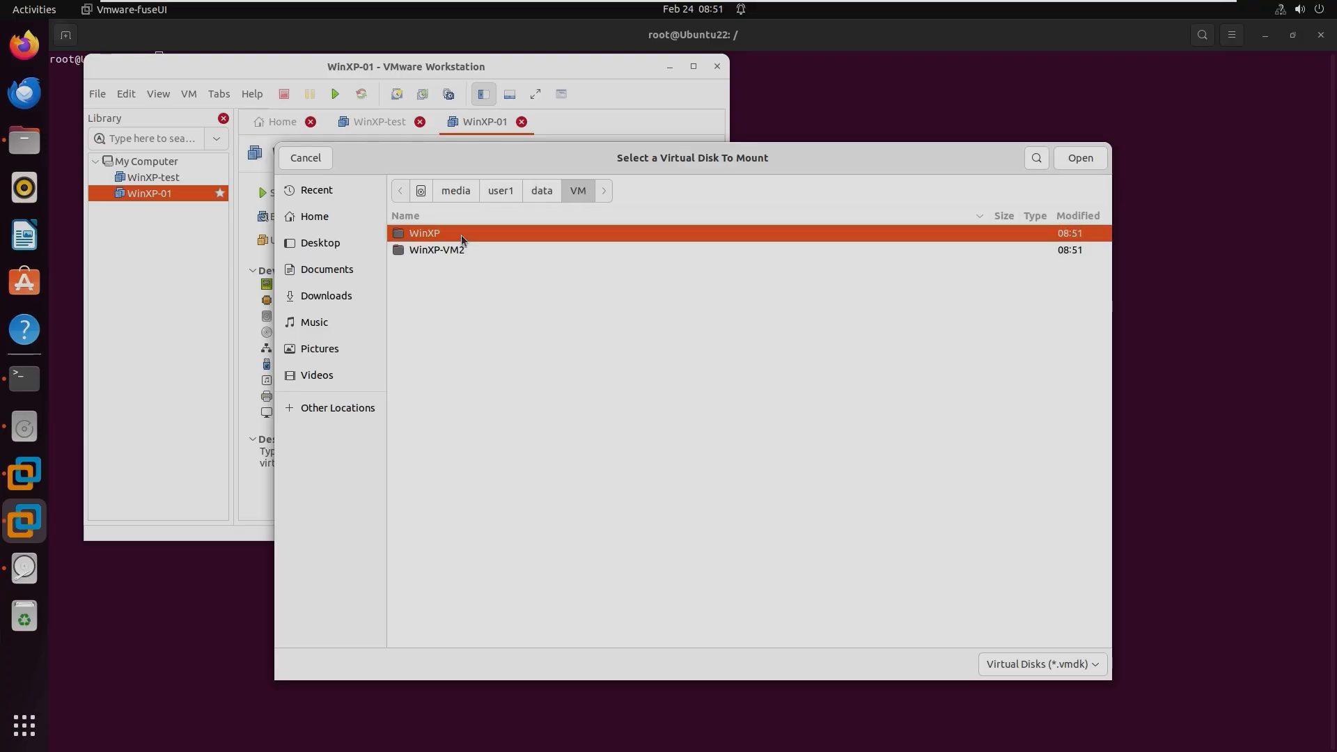
left_click(445, 249)
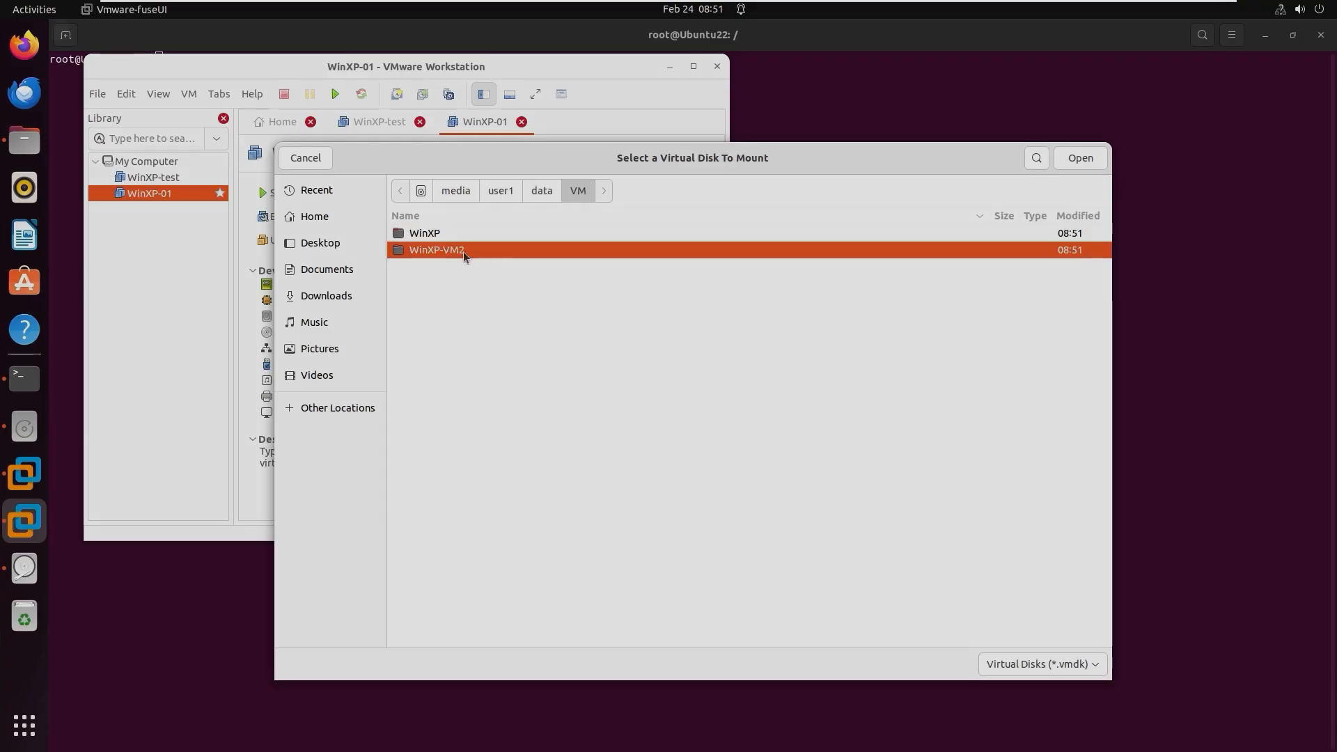
double_click(473, 249)
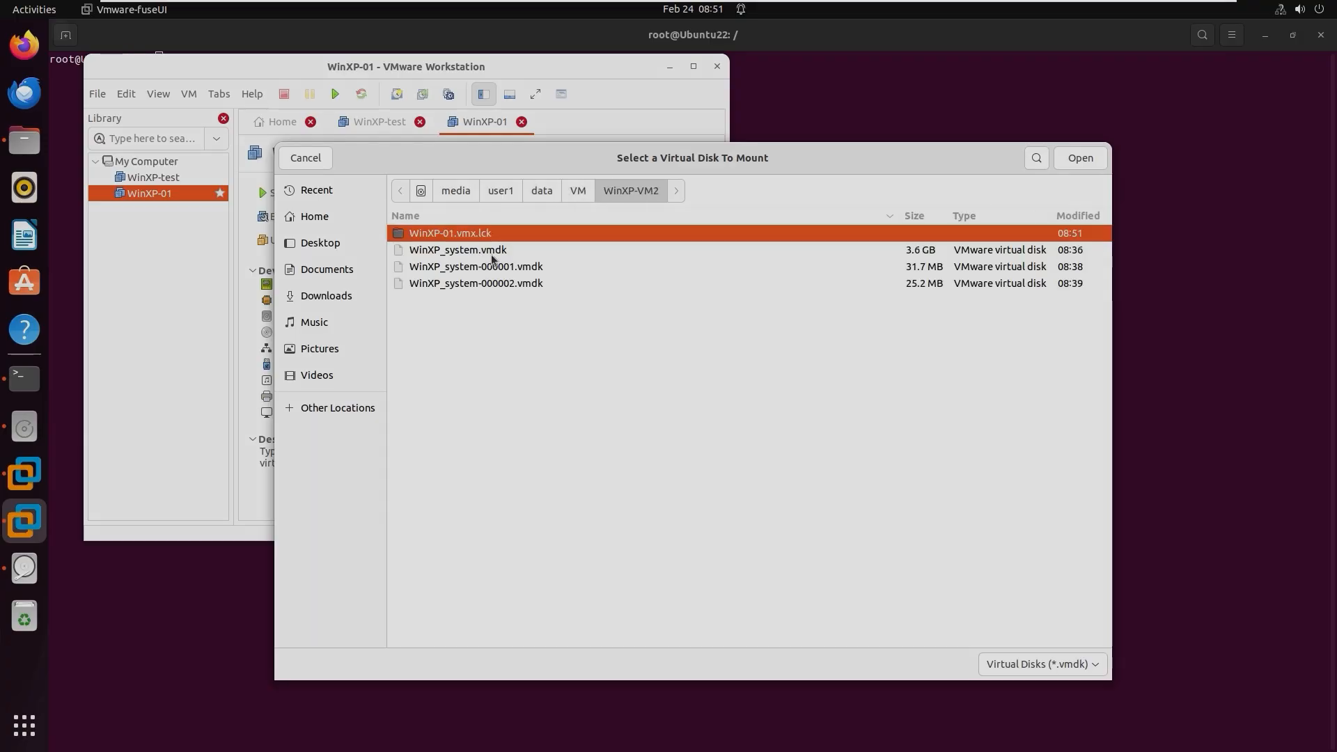
- Choose WinXP_system-000002.vmdk as the disk to mount
left_click(515, 252)
left_click(517, 267)
left_click(512, 282)
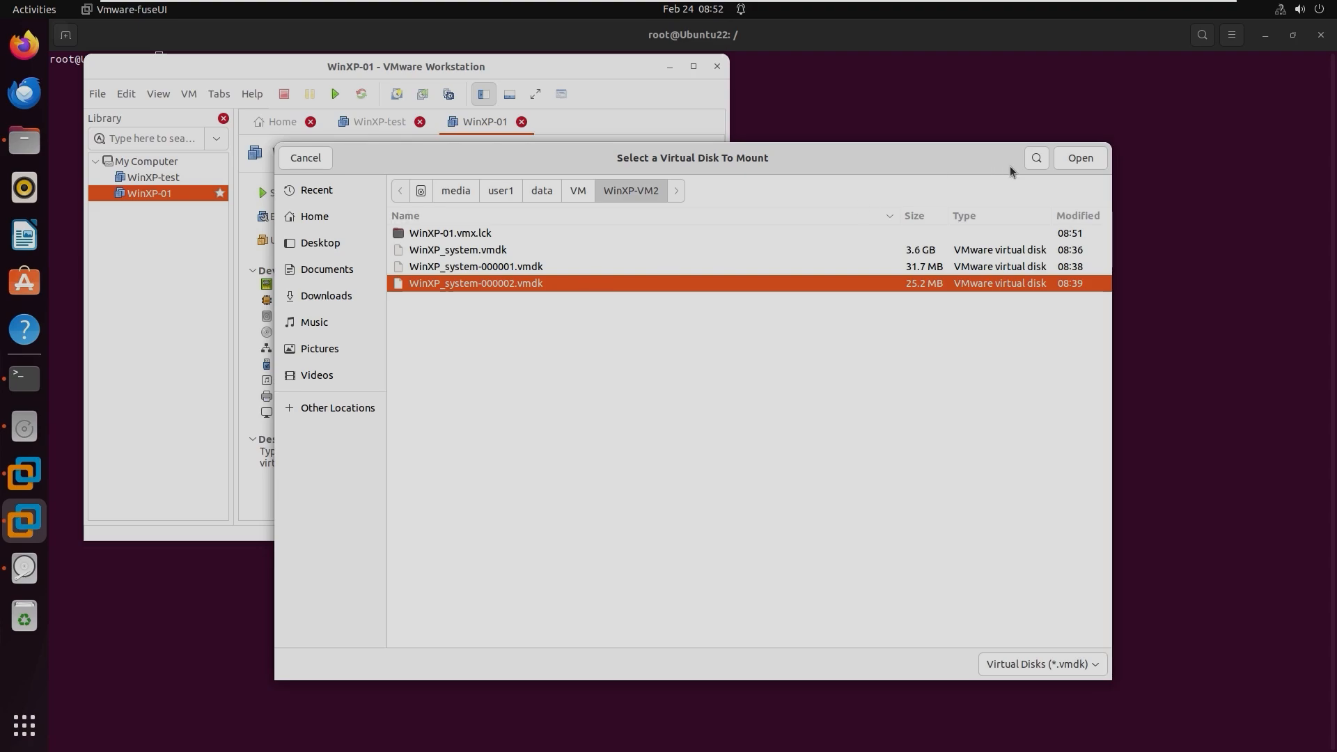
left_click(1082, 159)
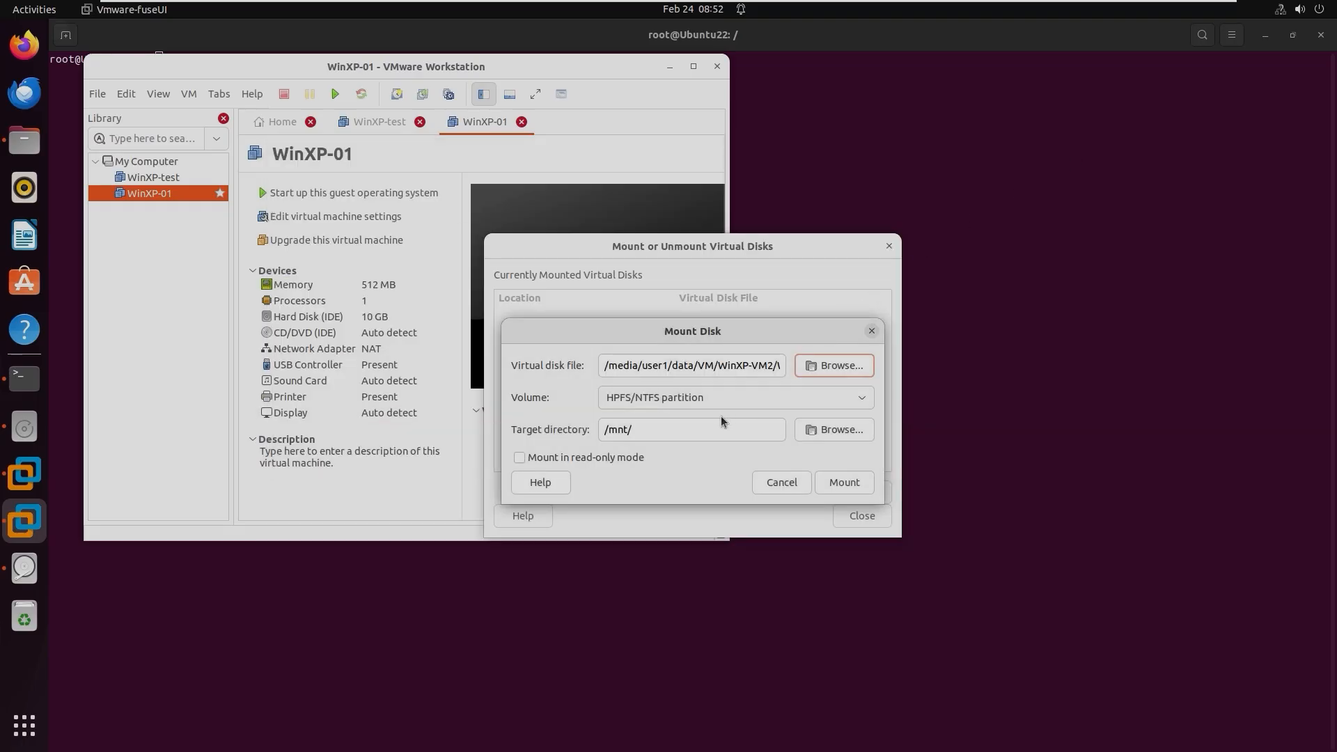
- Enter 'winxp' in the mount target directory field, then bring the terminal forward
left_click(704, 428)
type("winxp")
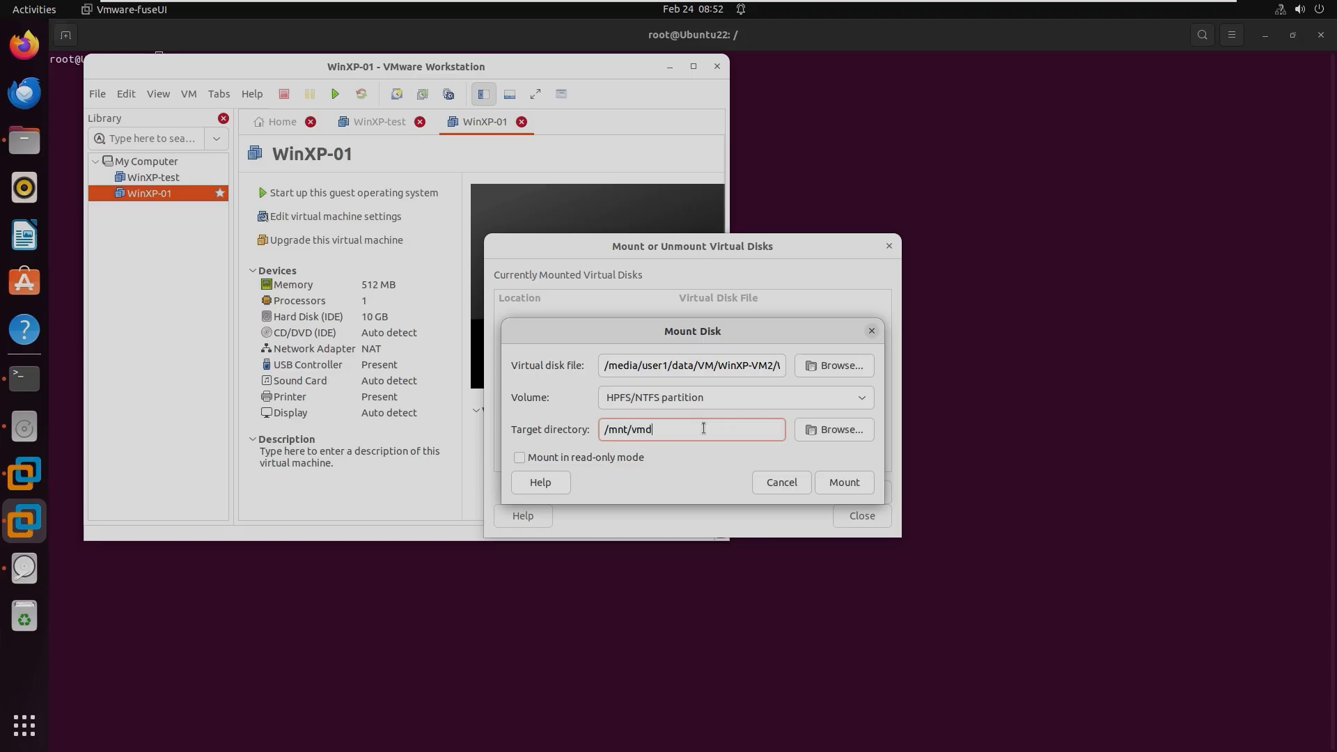
left_click(646, 605)
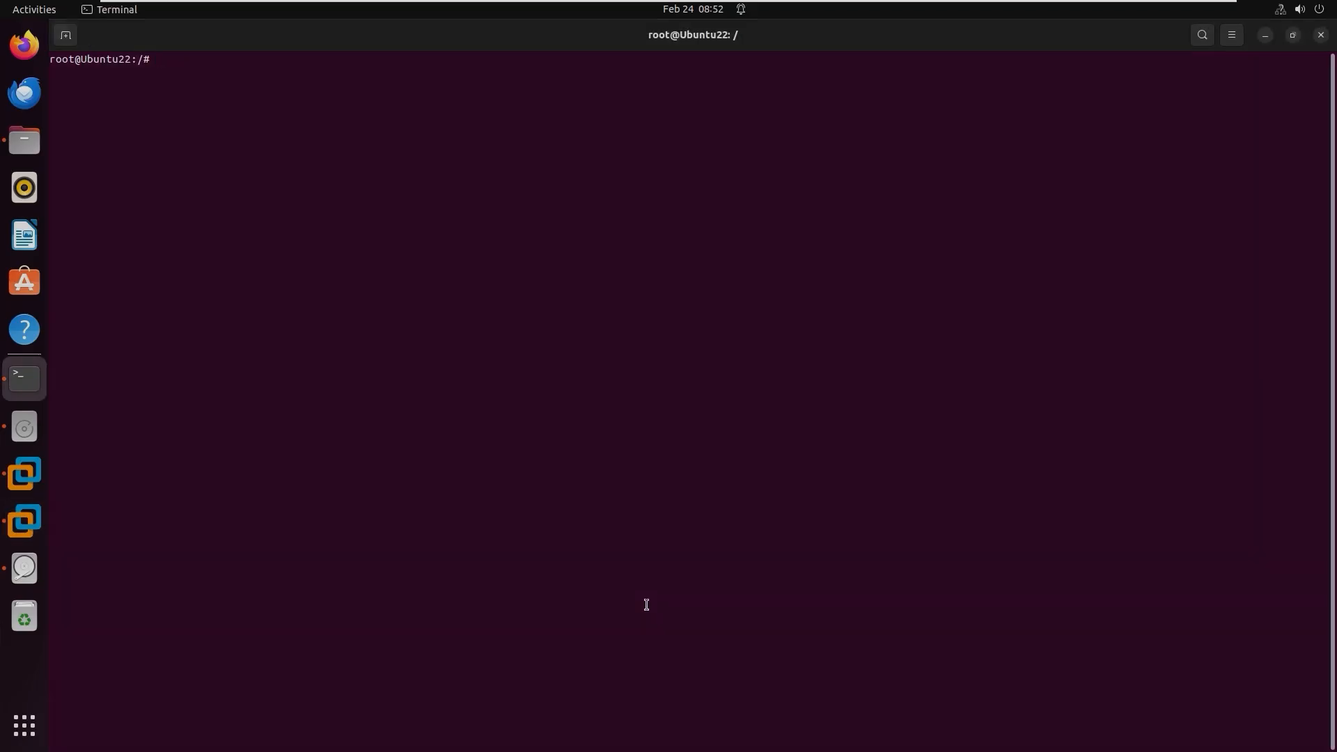
- Create /mnt/vmdk, recursively chown it to user1:user1 and chmod it to 0775
type("mkdir /mnt/vmdk")
key("Return")
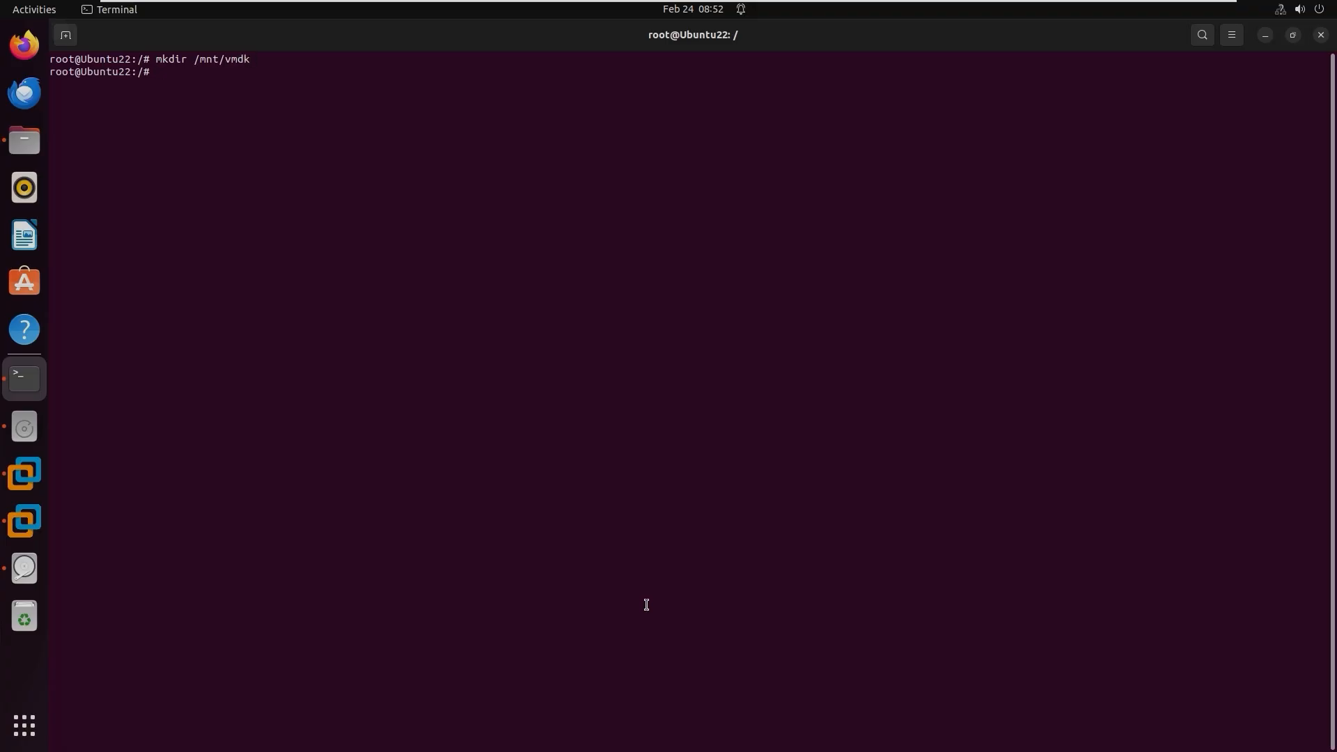
type("chown -R user1:user1 /mnt/vmdk/")
key("Return")
type("chmo")
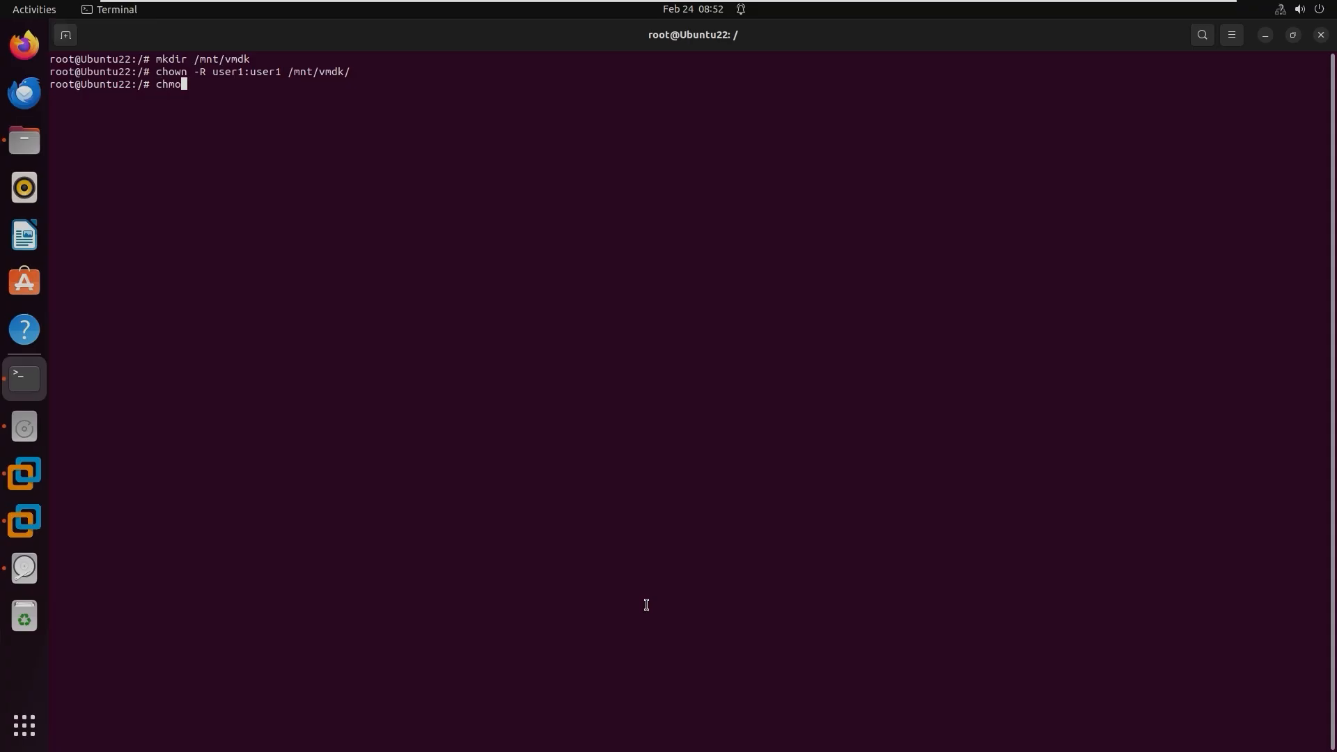
type("d -R ")
type("0775 /mnt/")
type("vmm")
key("Tab")
key("Return")
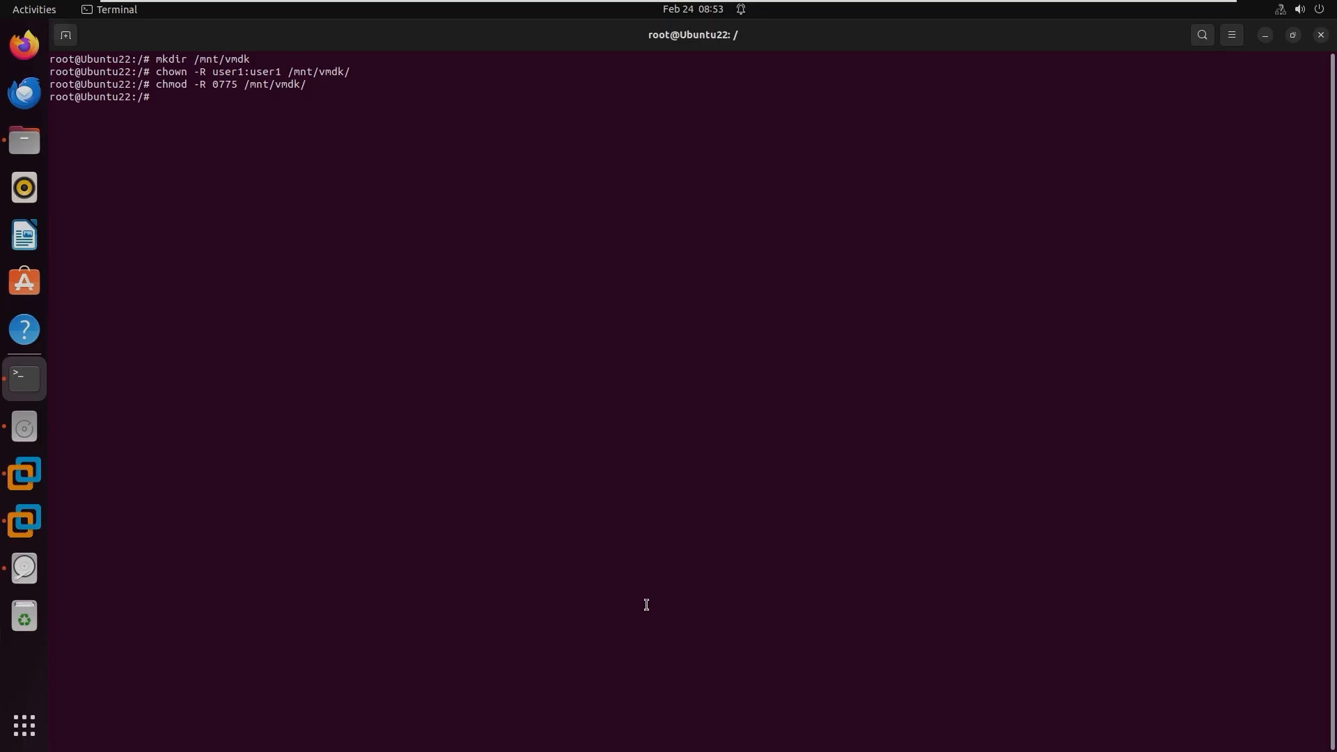
left_click(32, 518)
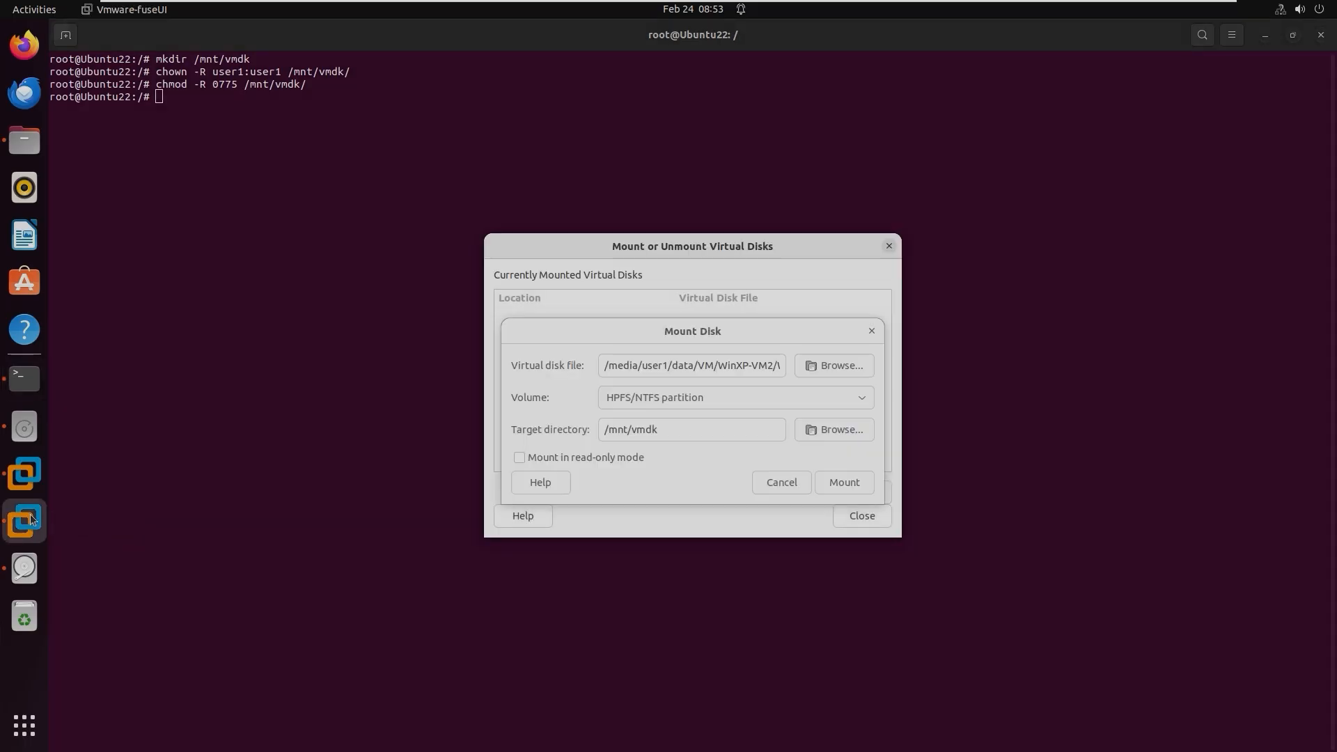
- Mount WinXP_system-000002.vmdk at /mnt/vmdk, close the mount tool and bring Files forward
left_click(688, 427)
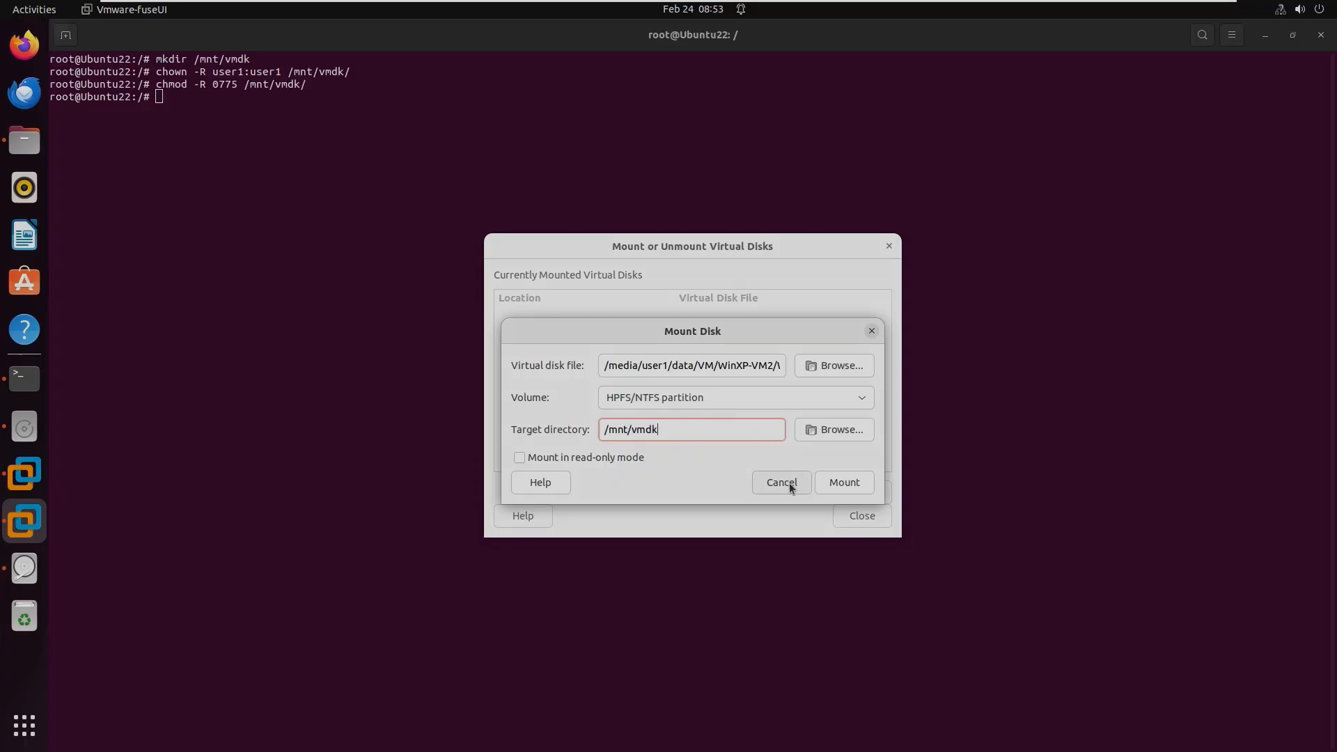
left_click(840, 482)
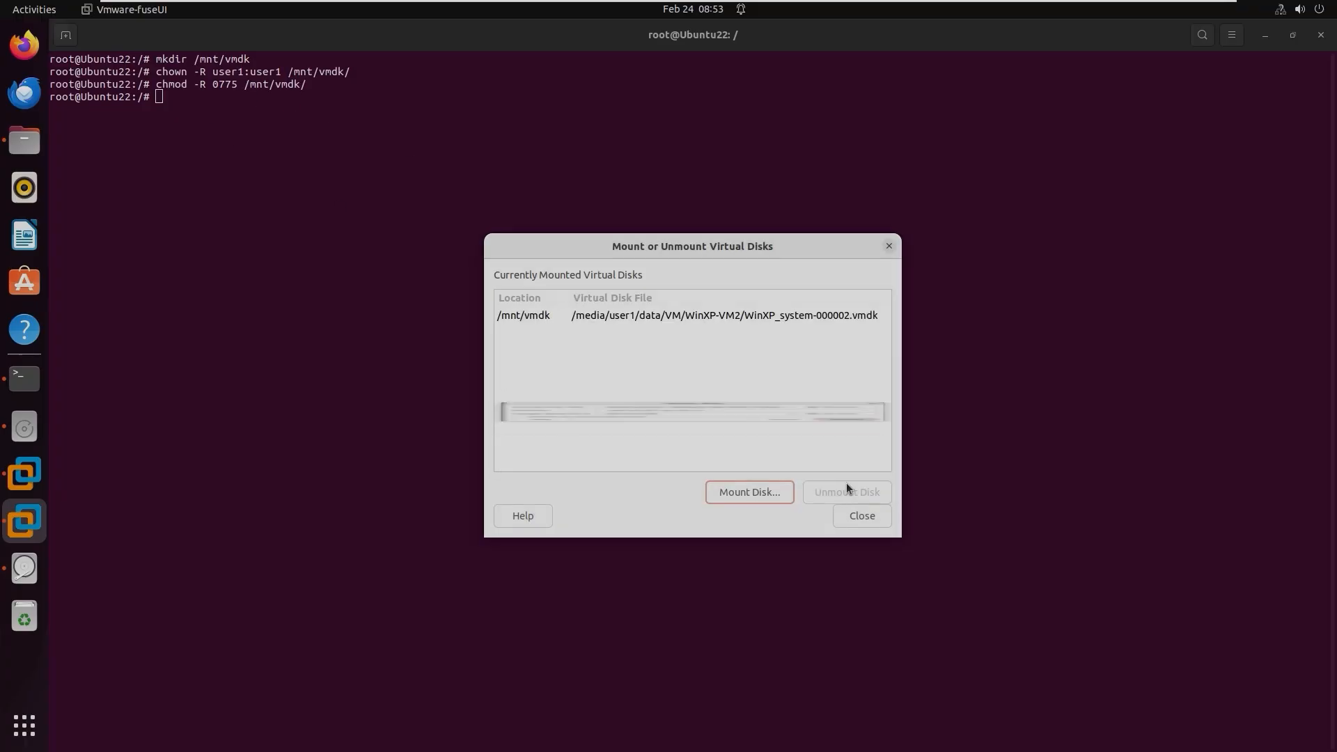
left_click(864, 516)
double_click(1019, 30)
left_click(518, 56)
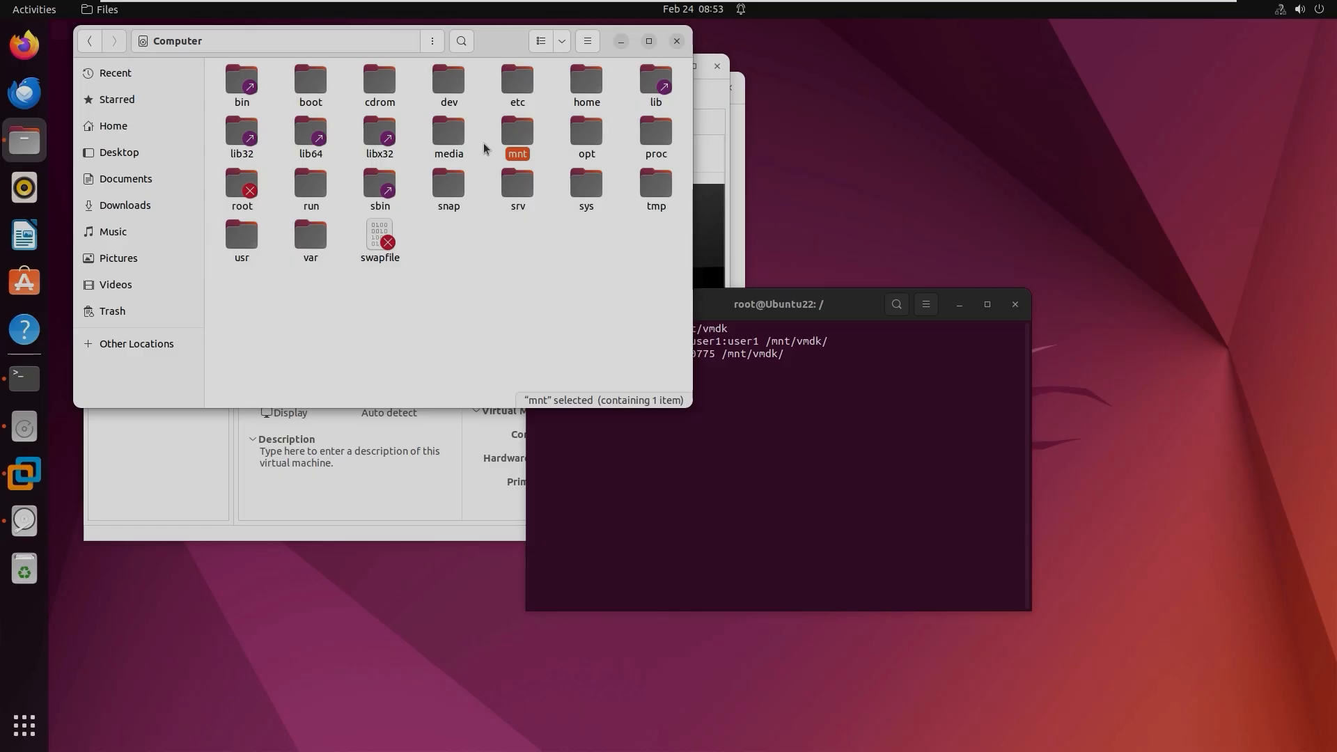
- Browse mnt > vmdk > snapshots, select snapshot2.txt, then go back up to mnt
double_click(528, 138)
left_click(352, 83)
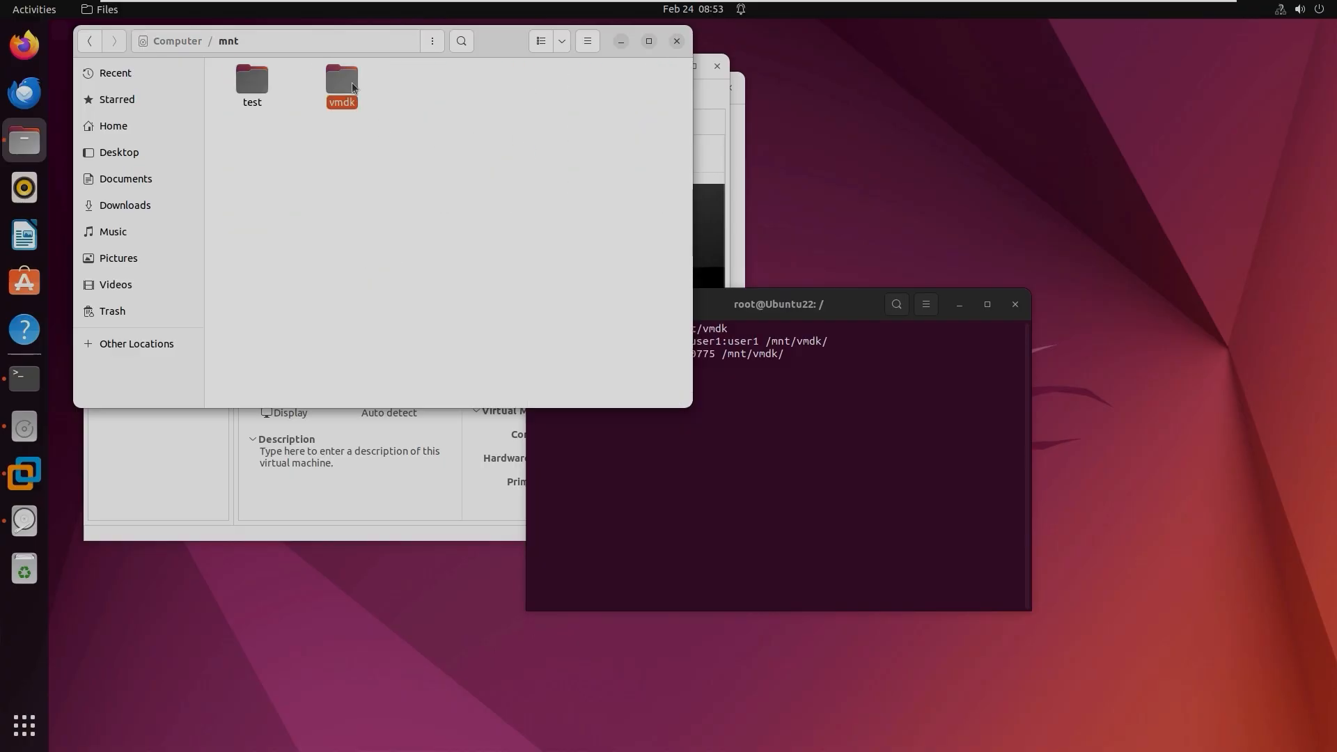
double_click(352, 83)
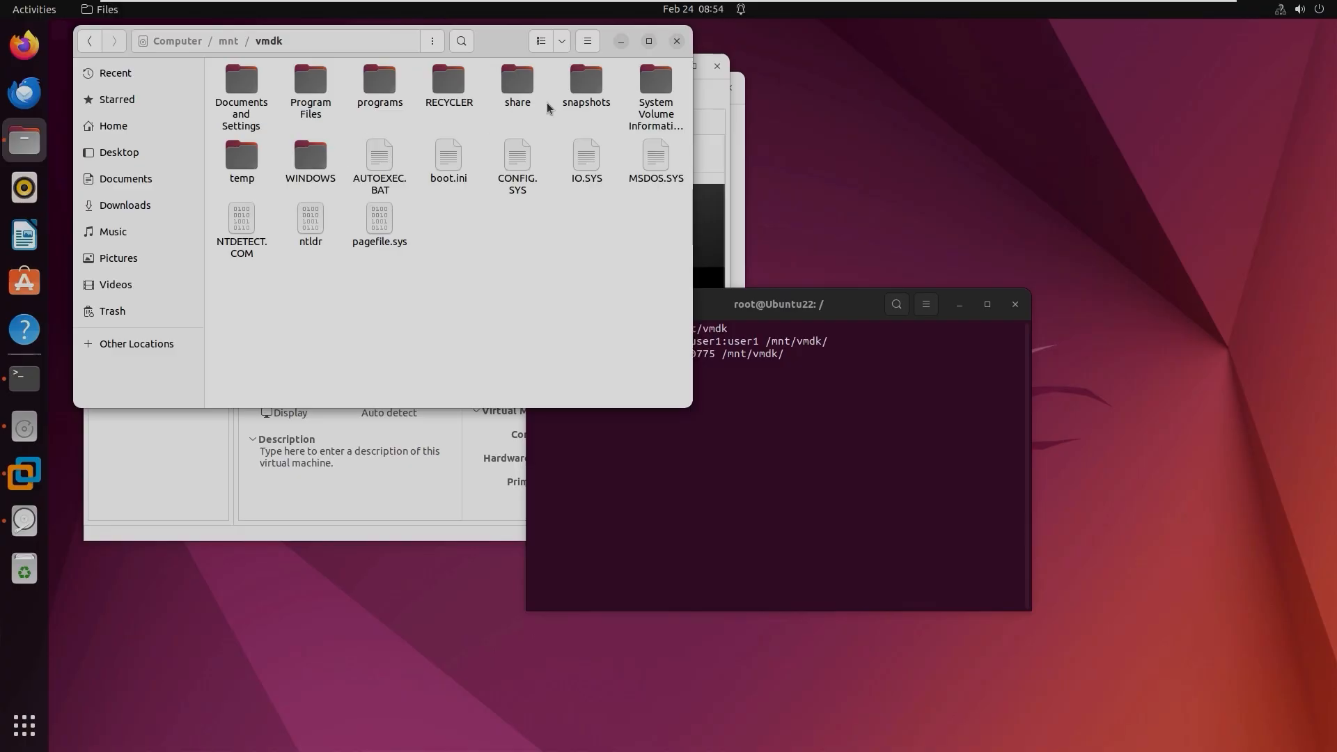
double_click(587, 85)
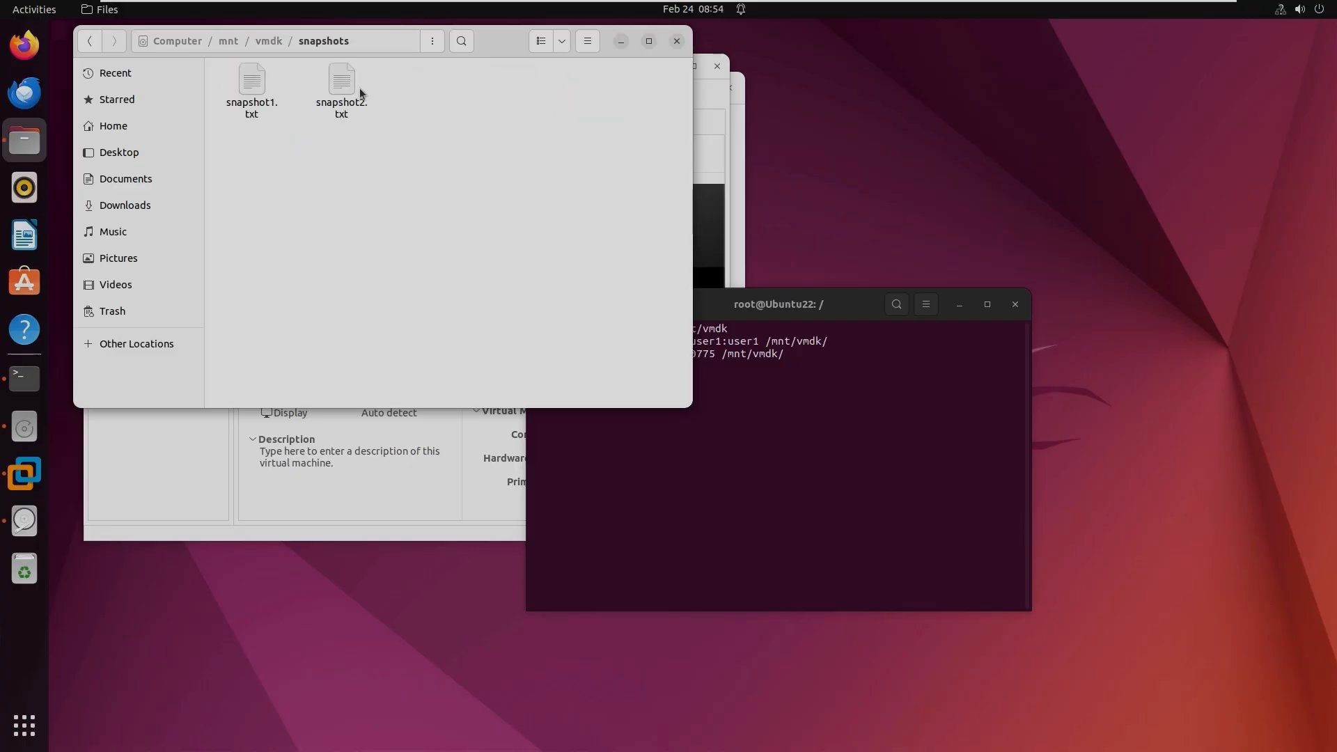
left_click(356, 88)
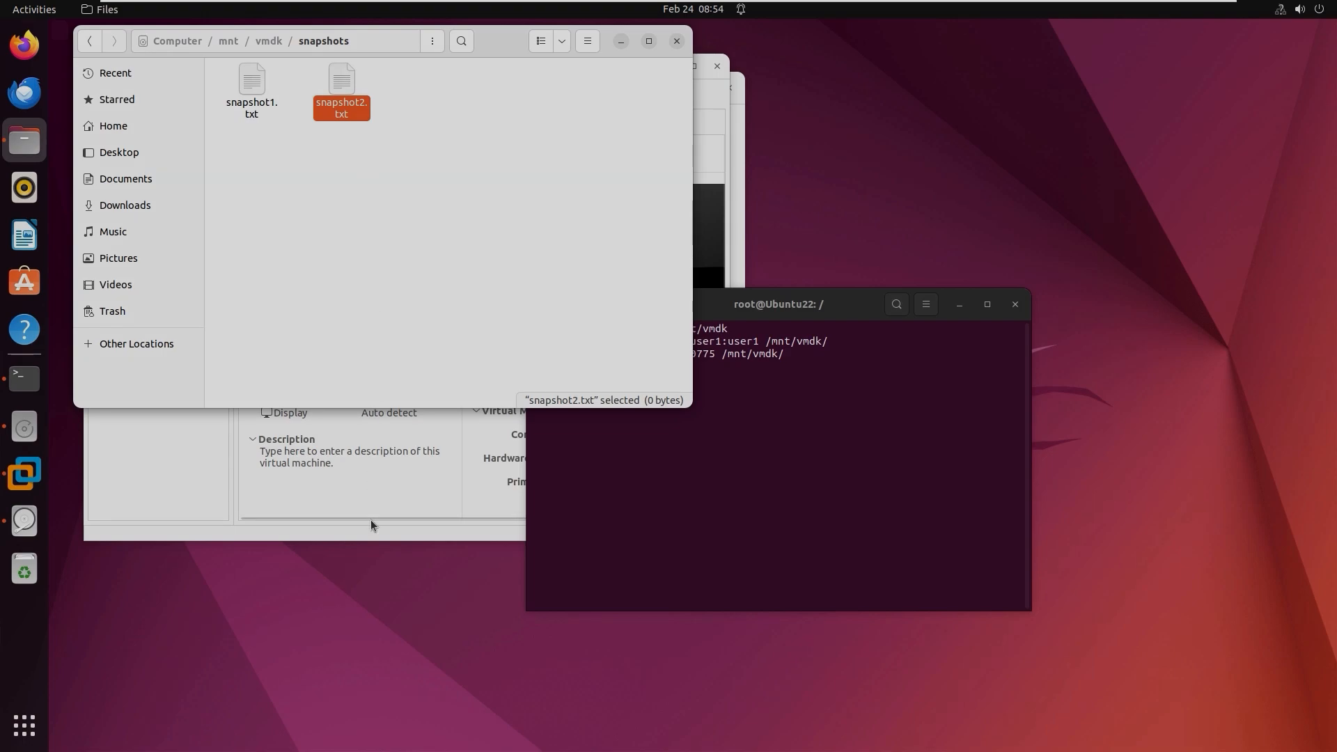
left_click(230, 42)
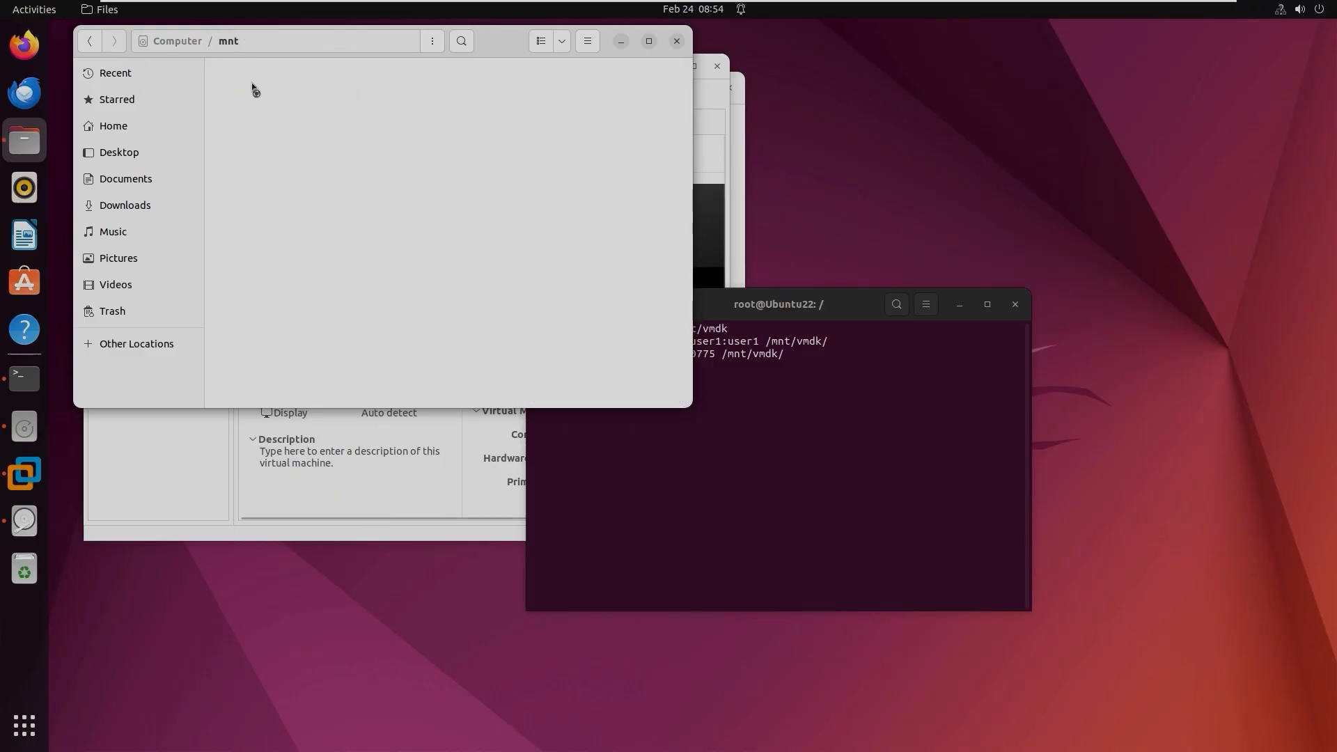
left_click(341, 534)
- Open Mount Virtual Disks, enter the administrator password and unmount the /mnt/vmdk disk
left_click(98, 94)
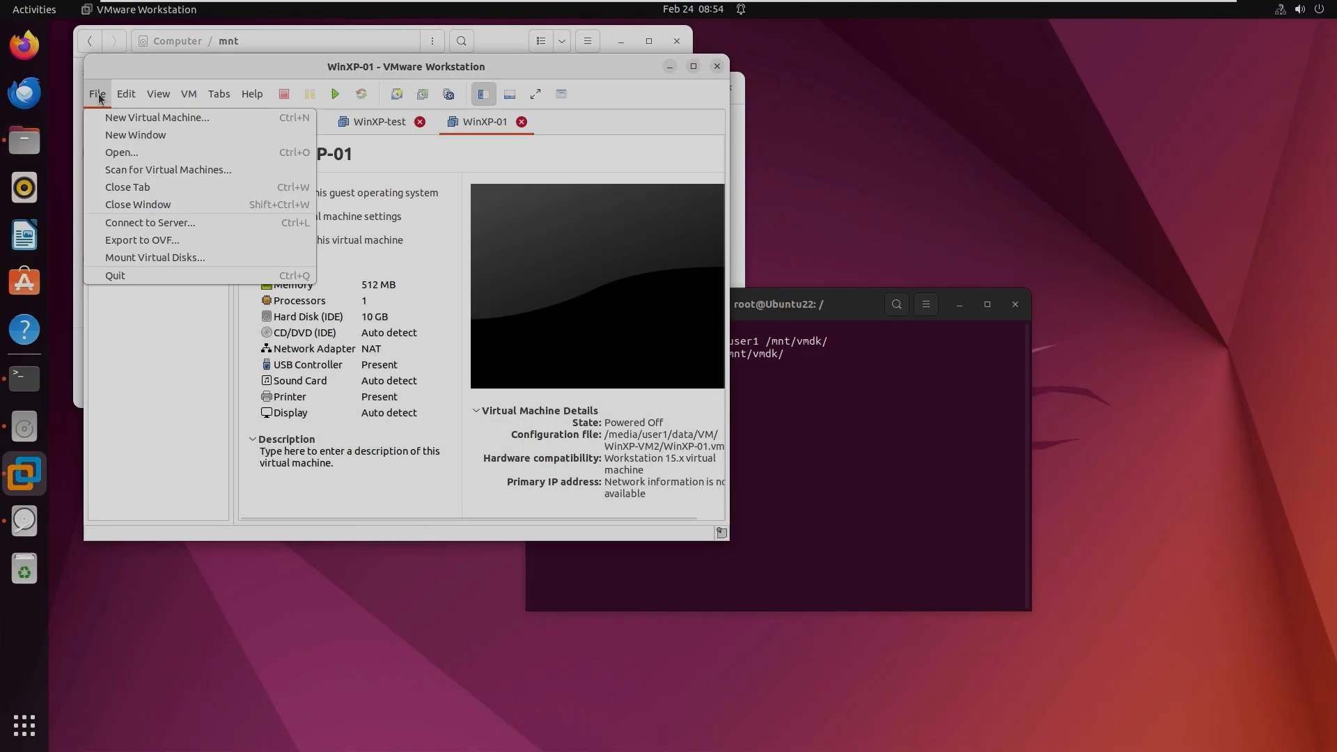
left_click(126, 256)
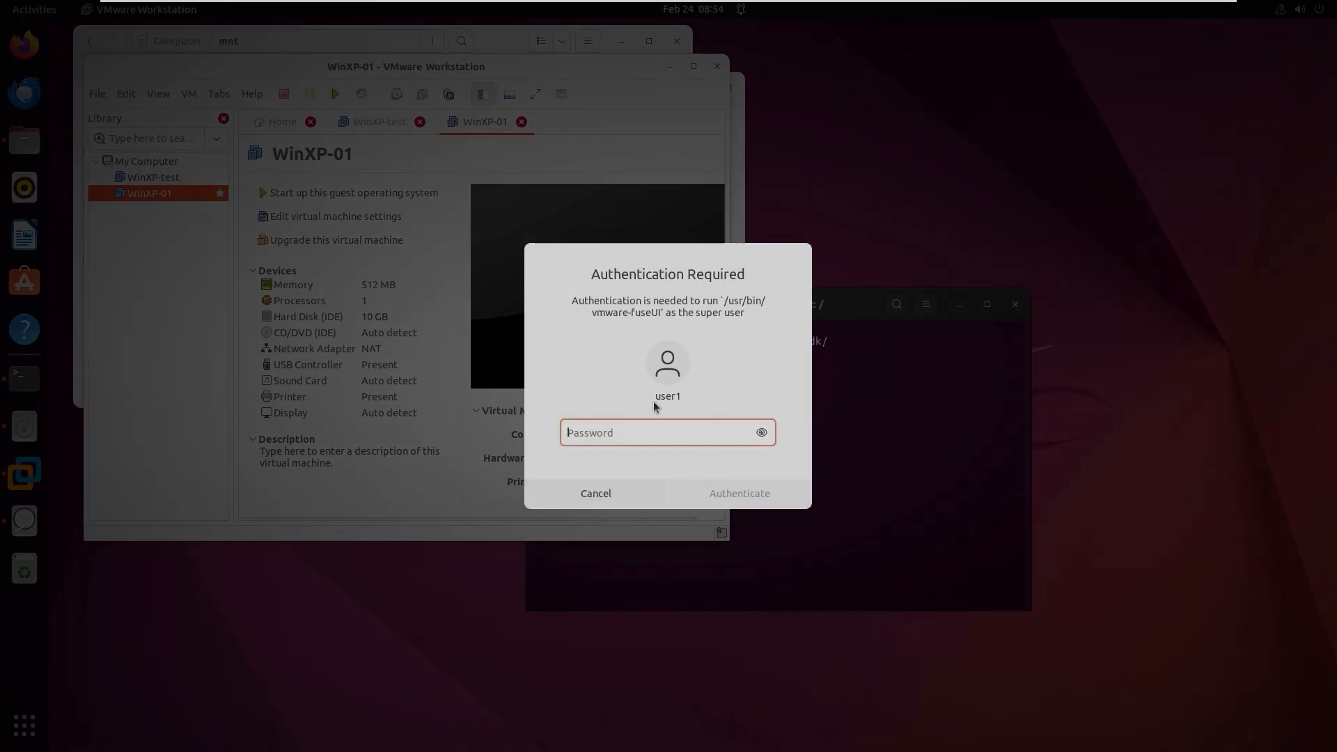
type("******")
key("Return")
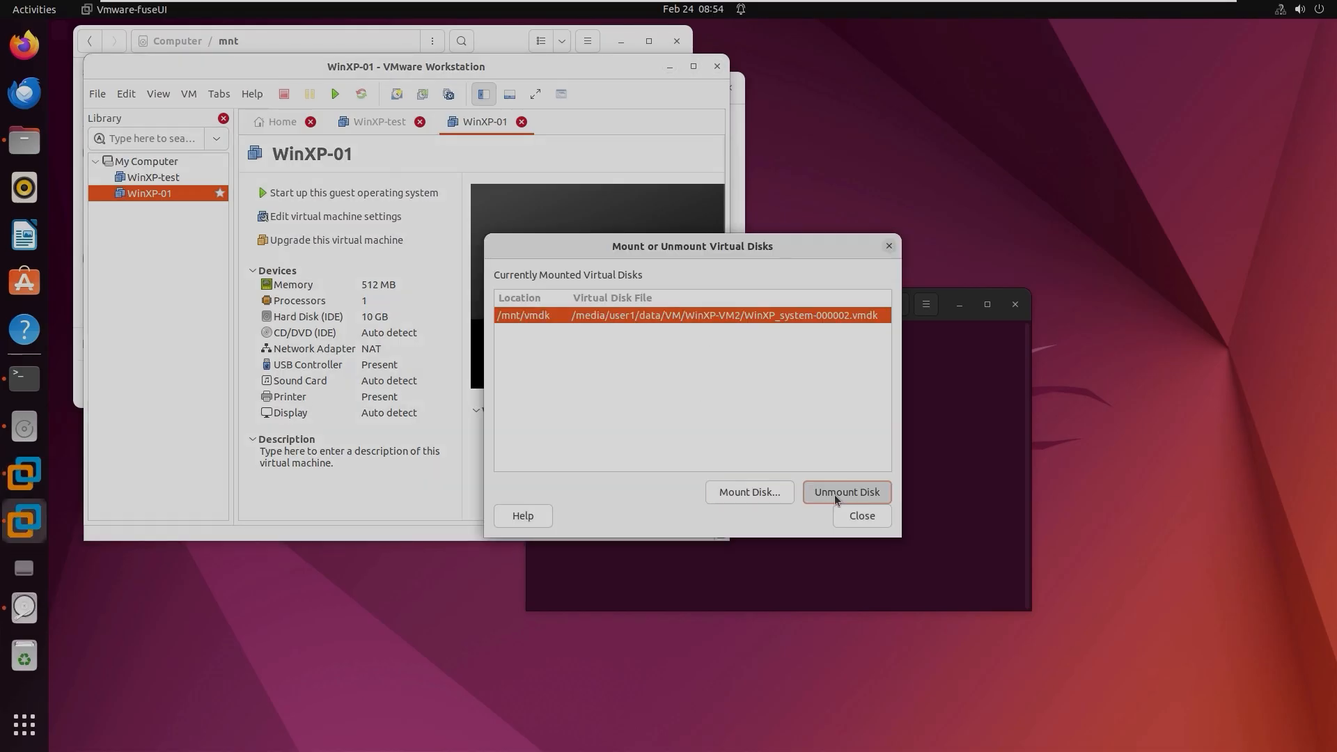
left_click(834, 494)
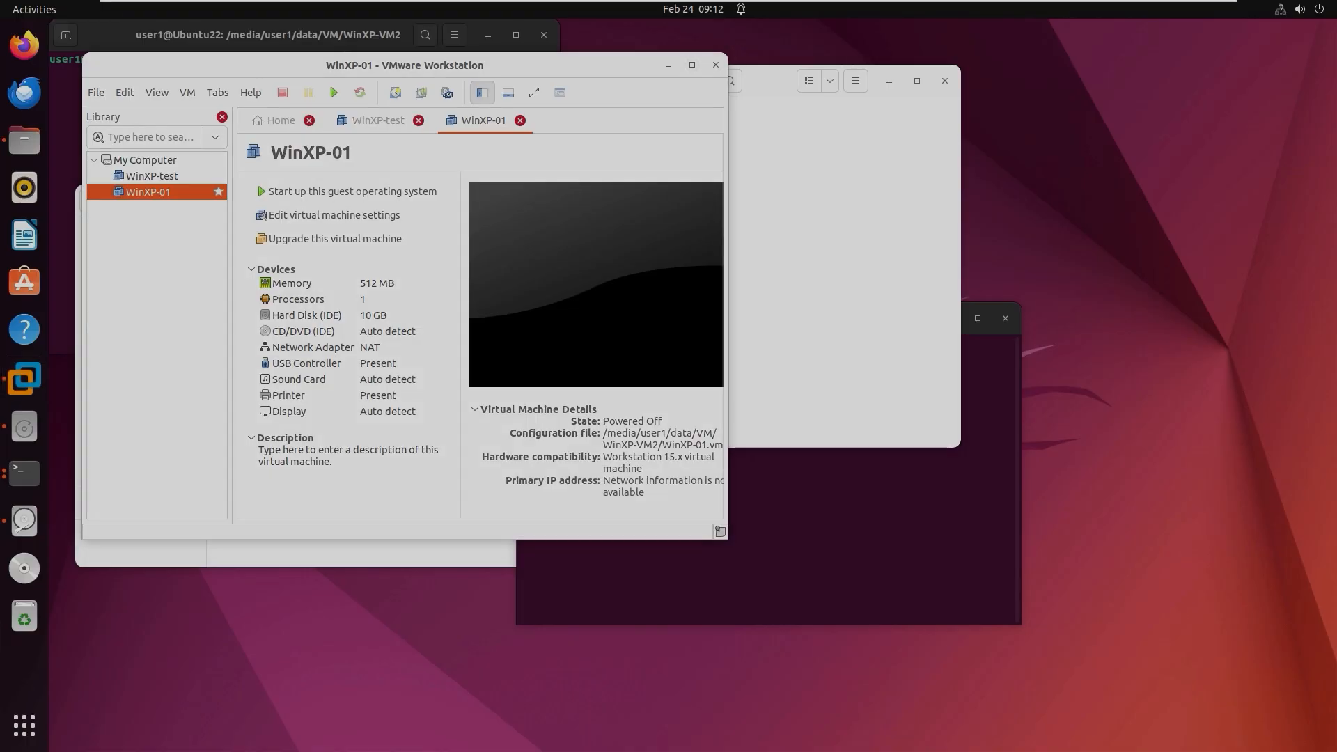
- Open File > Mount Virtual Disks and enter the administrator password
left_click(95, 92)
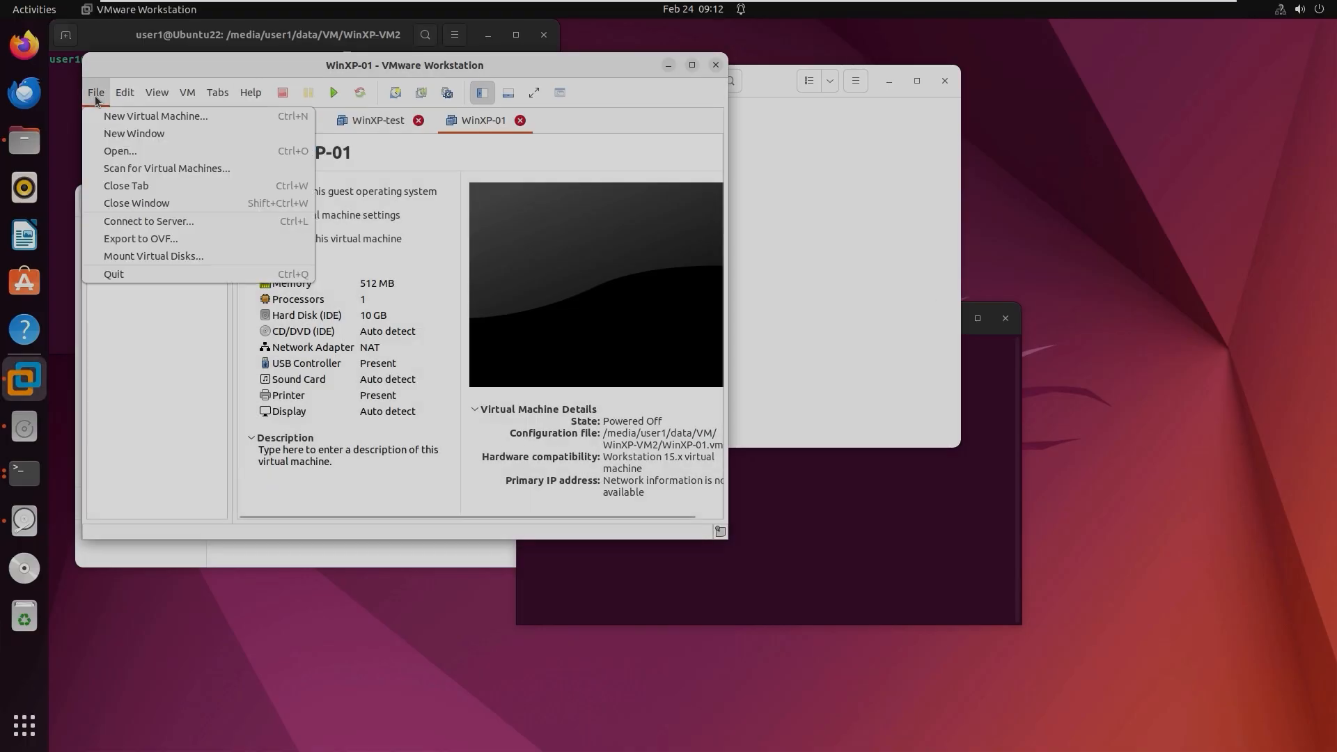
left_click(152, 255)
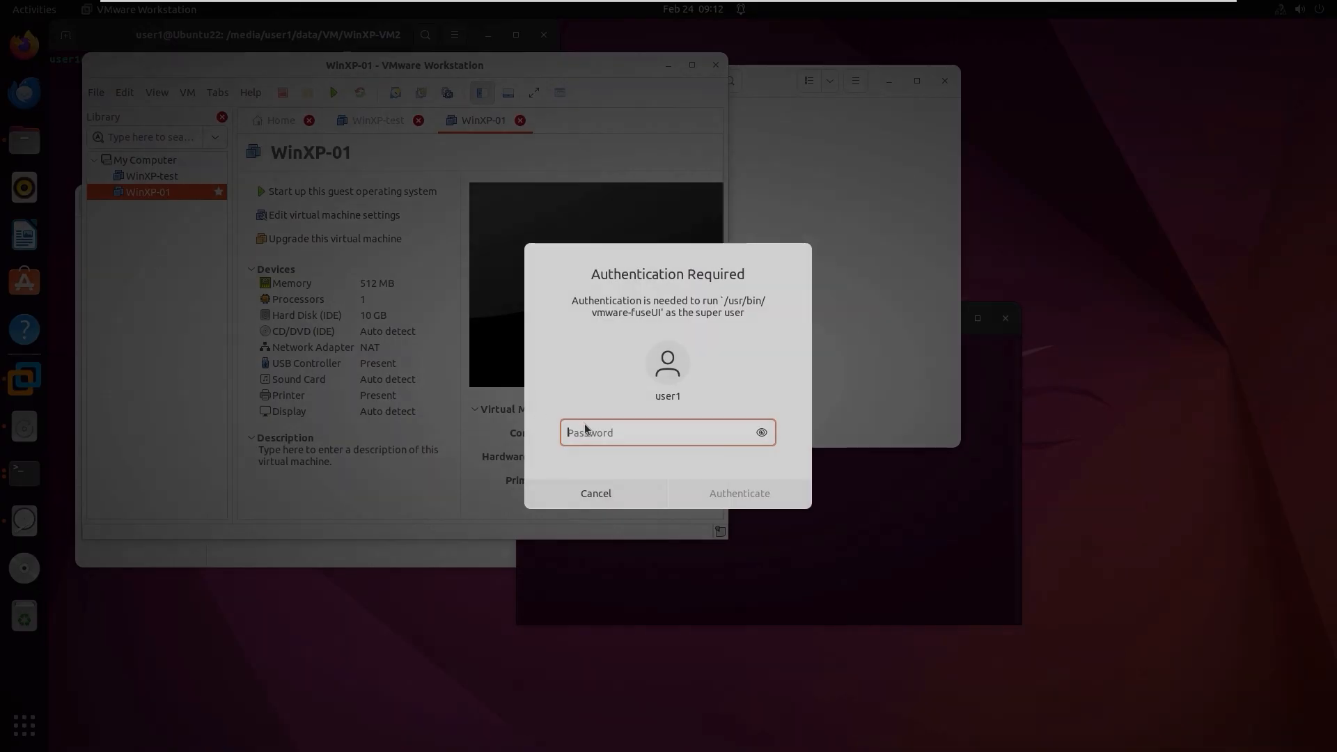
type("••••••••")
key("Return")
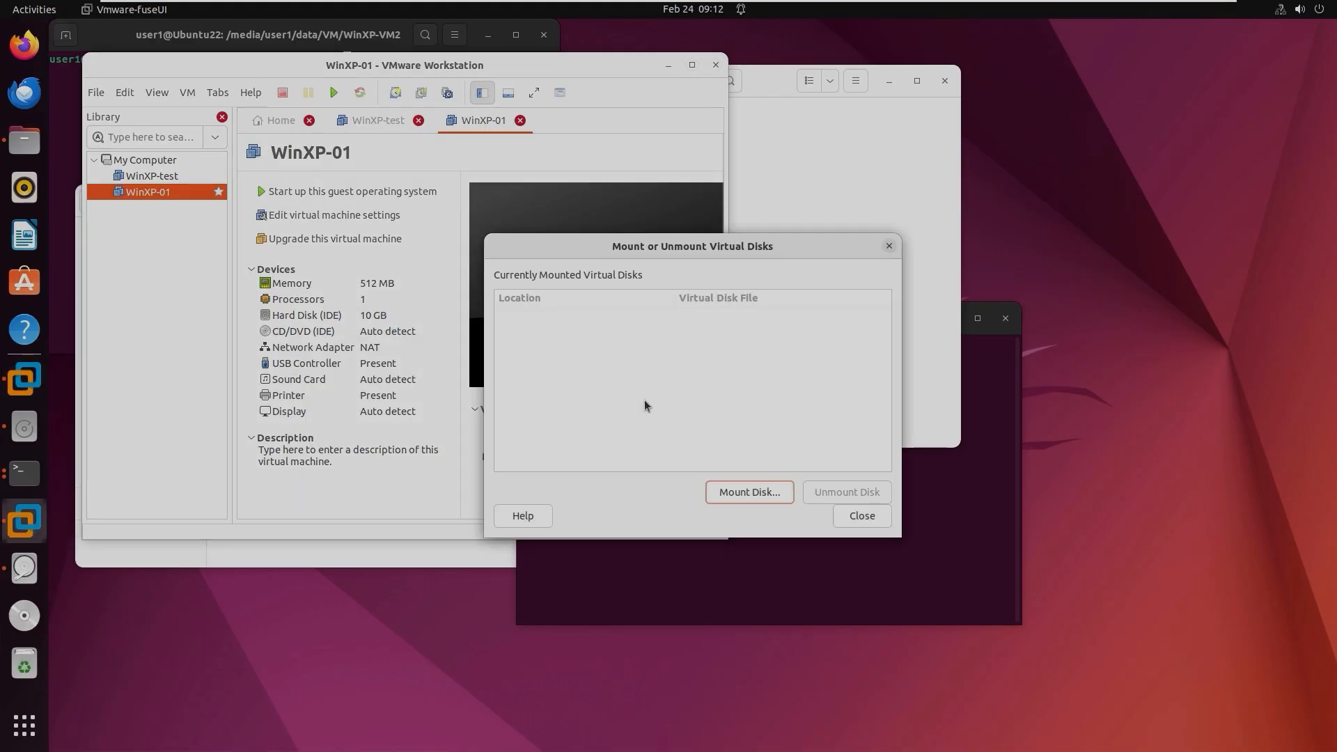
- Pick the base WinXP_system.vmdk from the data drive's VM/WinXP-VM2 folder as the disk to mount
left_click(742, 492)
left_click(829, 367)
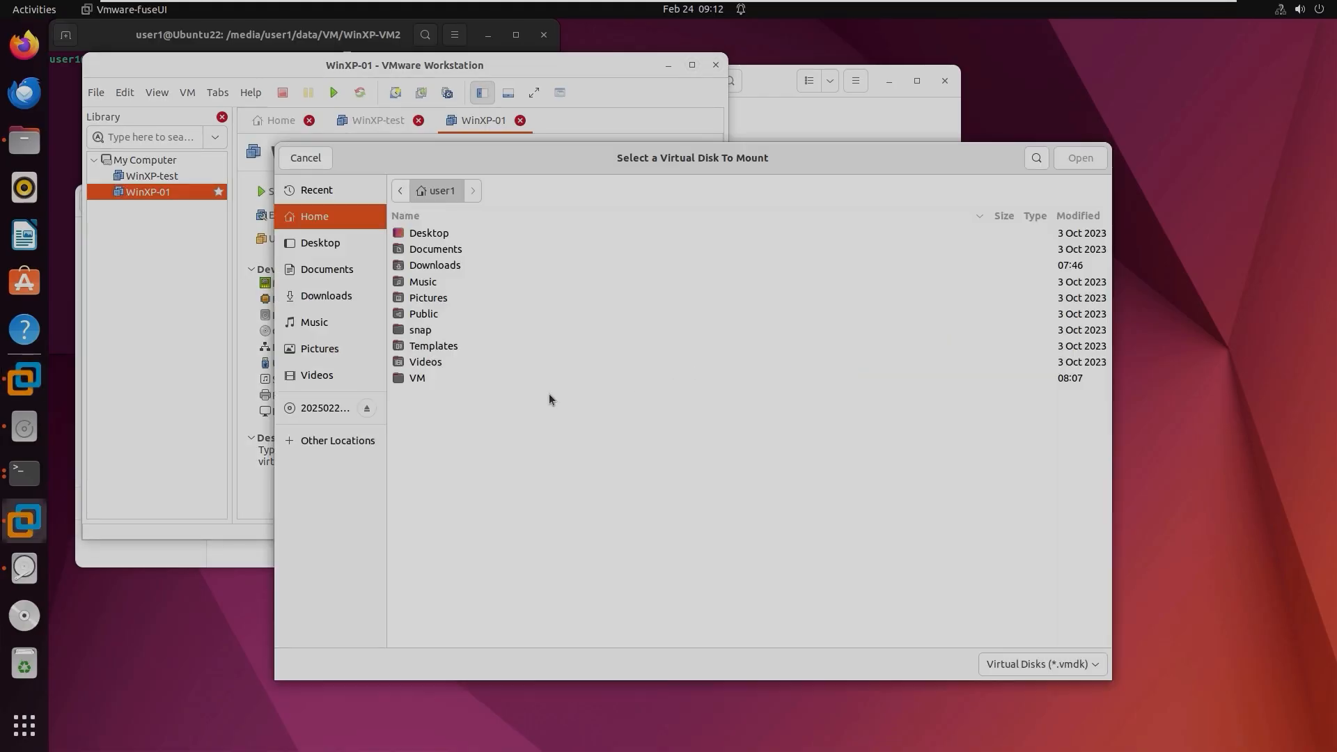
left_click(311, 439)
left_click(447, 248)
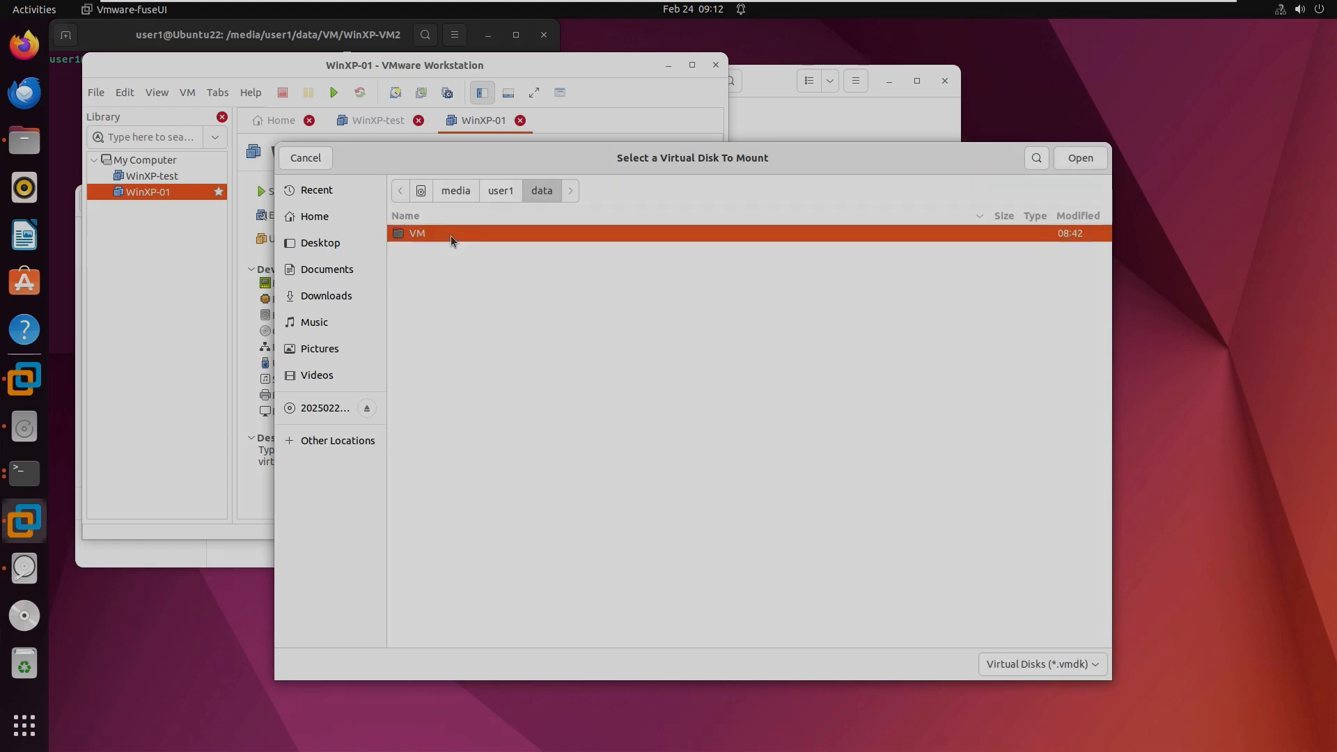
double_click(450, 236)
double_click(445, 252)
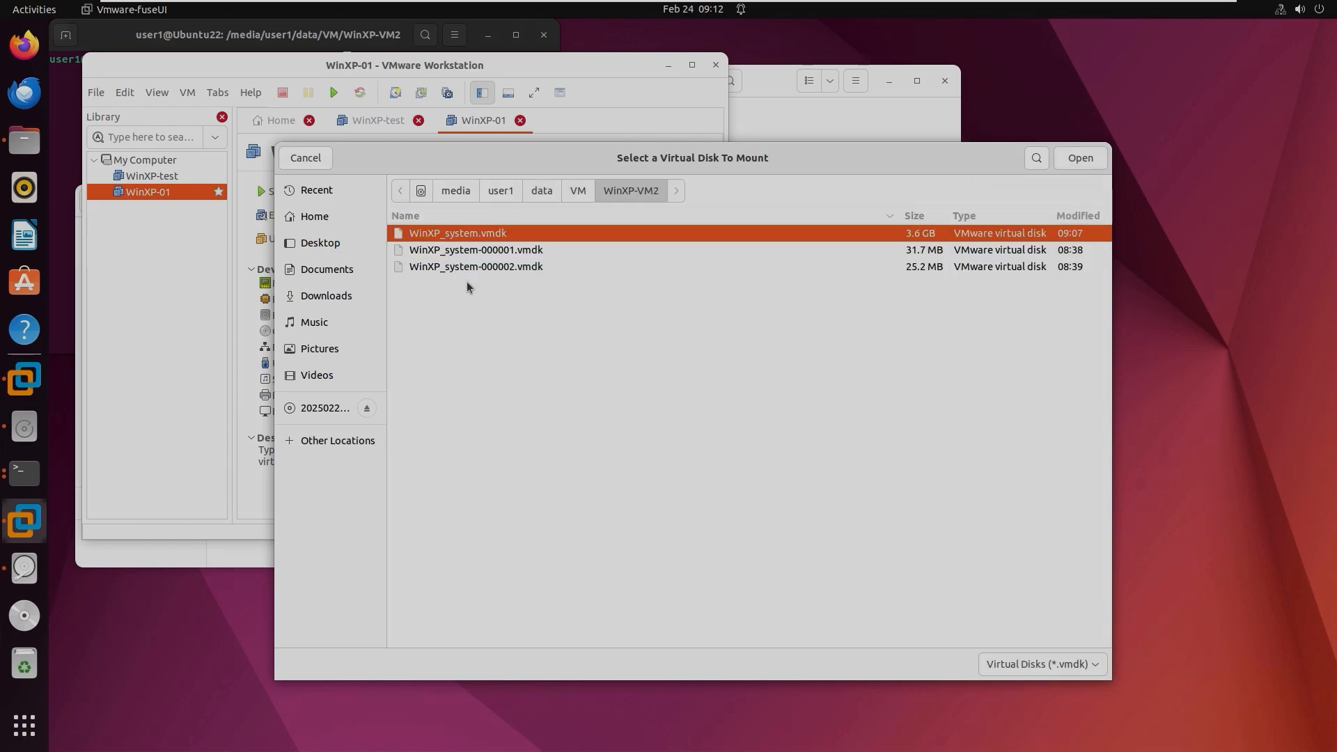
left_click(474, 266)
left_click(503, 235)
left_click(1081, 158)
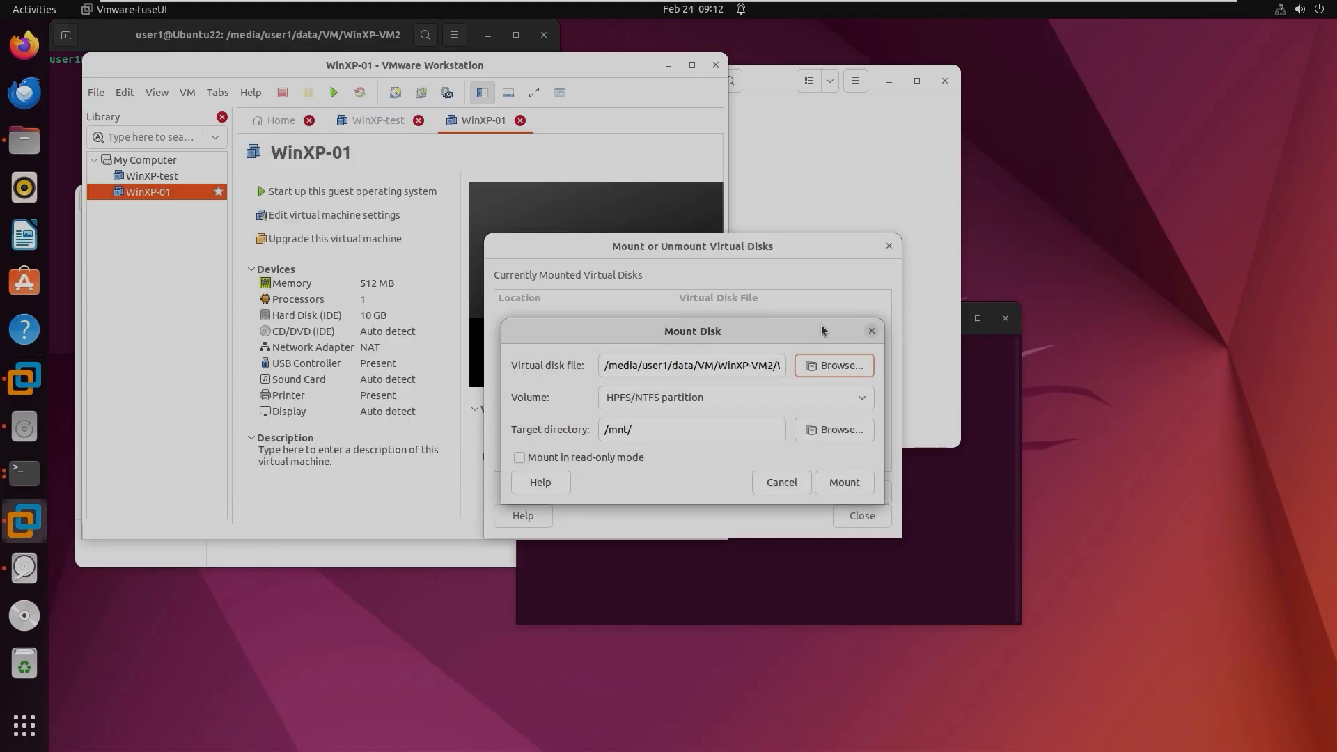
- Set the target to /mnt/vmdk, tick read-only, mount, and close the tool
left_click(742, 432)
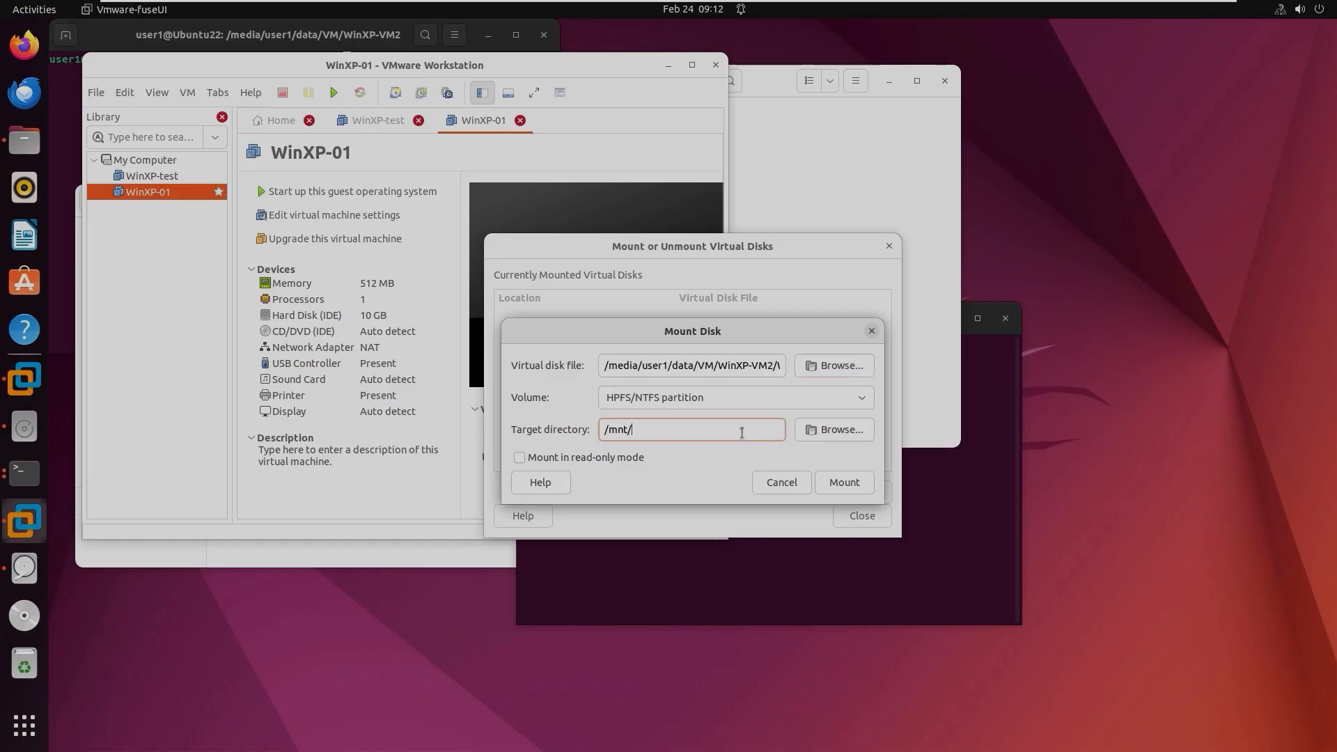
type("vmdk")
left_click(523, 458)
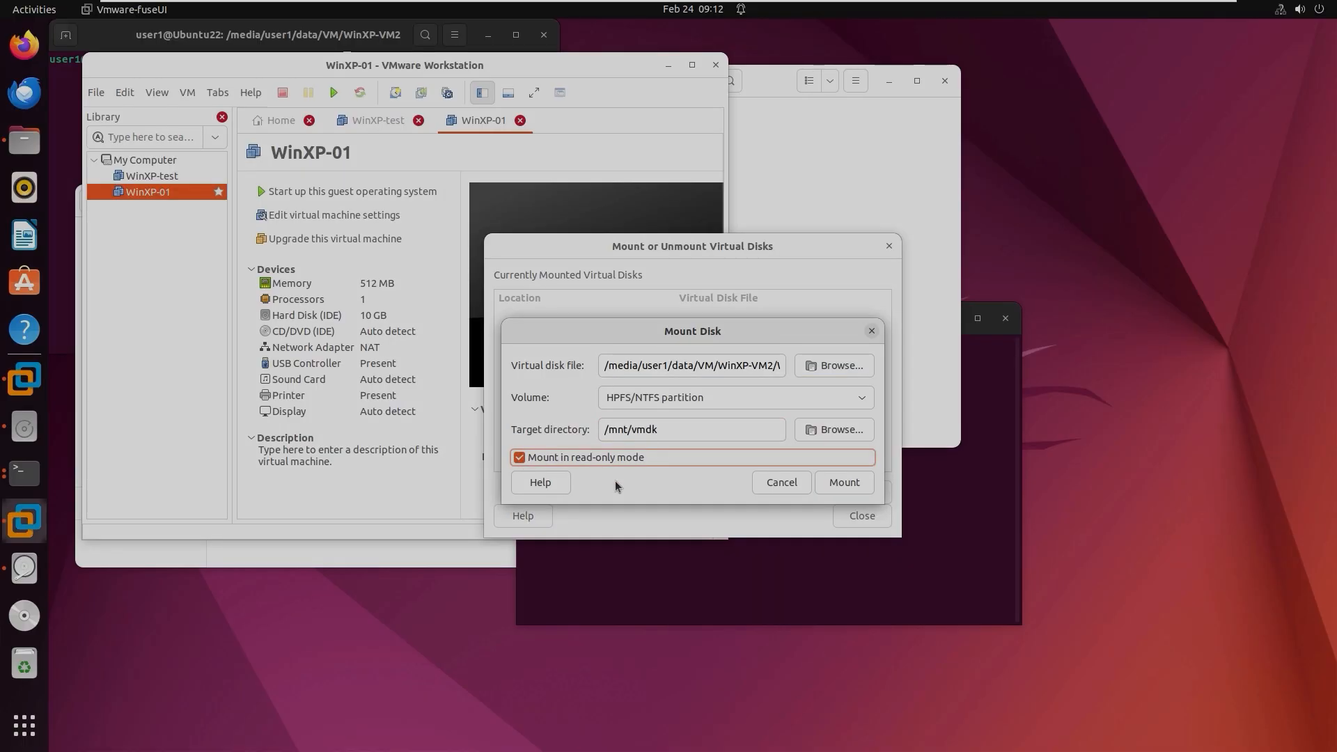
left_click(842, 484)
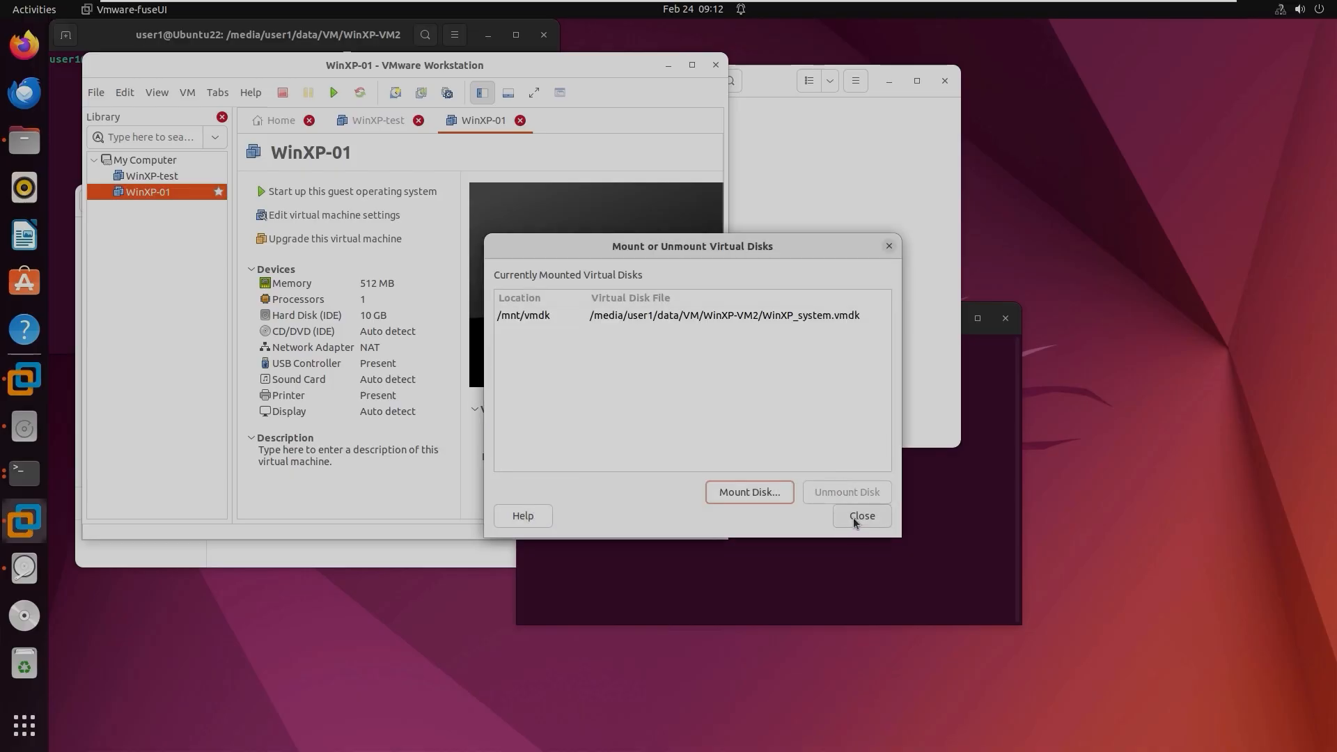
left_click(862, 516)
left_click(813, 313)
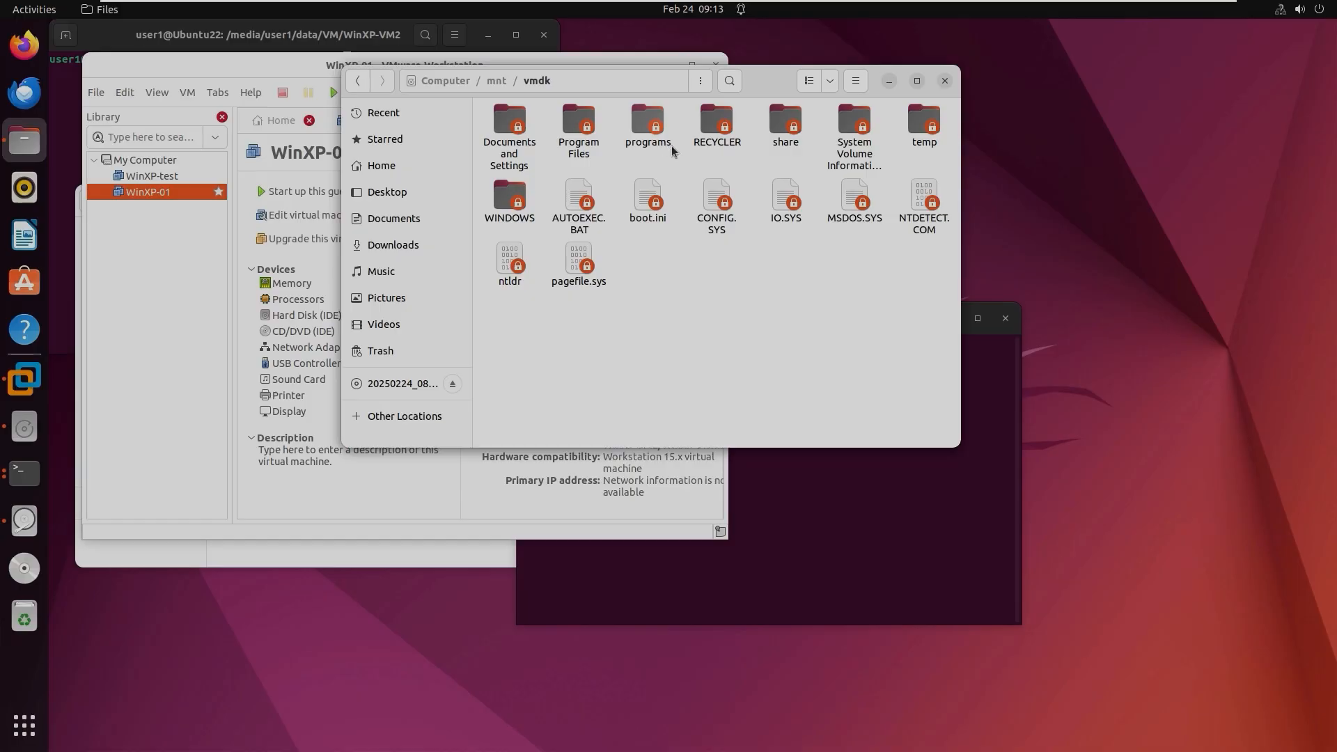
- Select the share folder in /mnt/vmdk, then go up to the Computer root
left_click(792, 150)
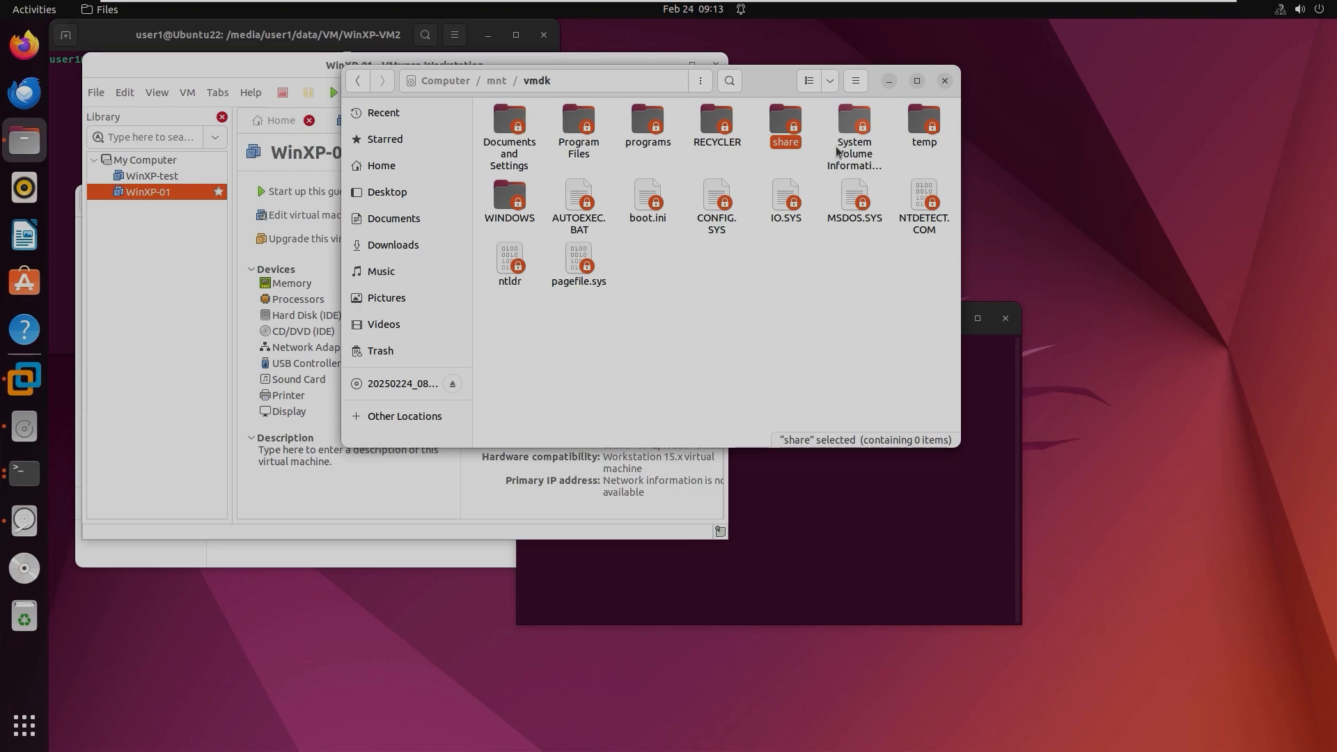
left_click(447, 81)
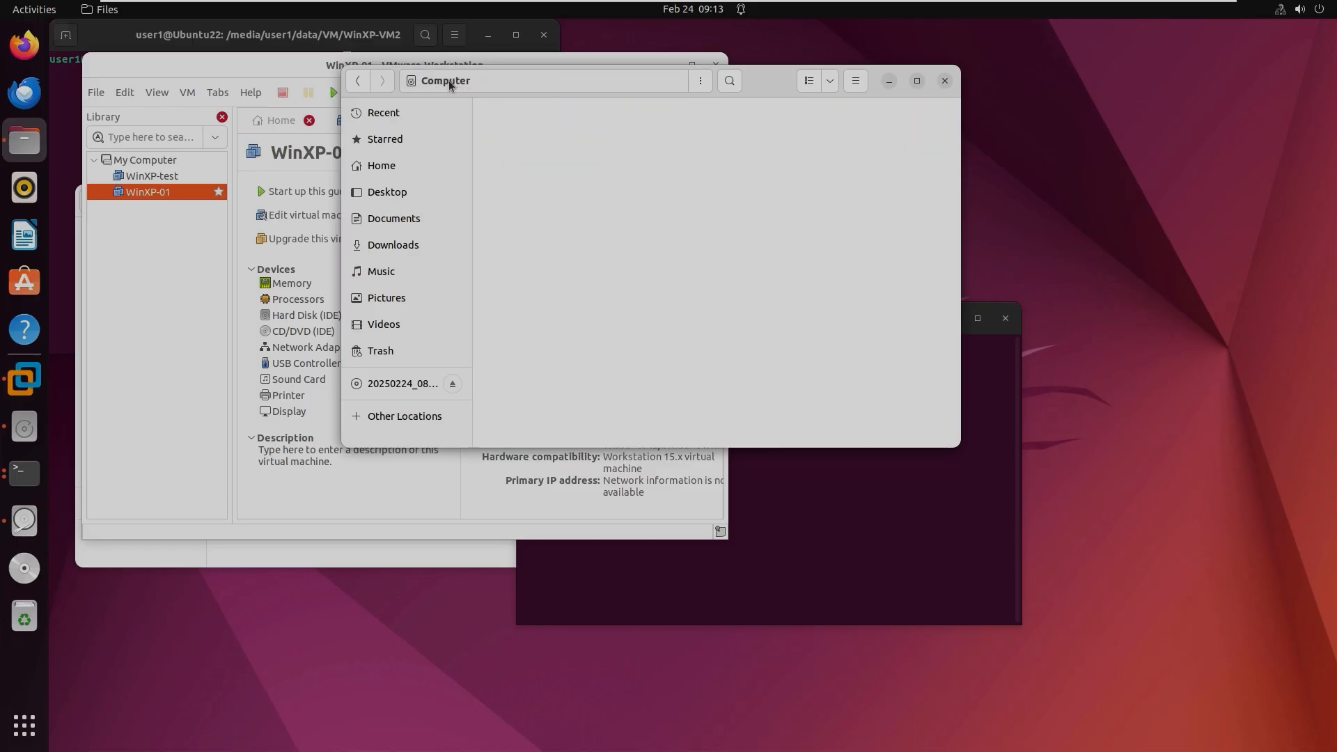
- Authenticate in Mount Virtual Disks, unmount the /mnt/vmdk disk and close the tool
left_click(152, 263)
left_click(100, 93)
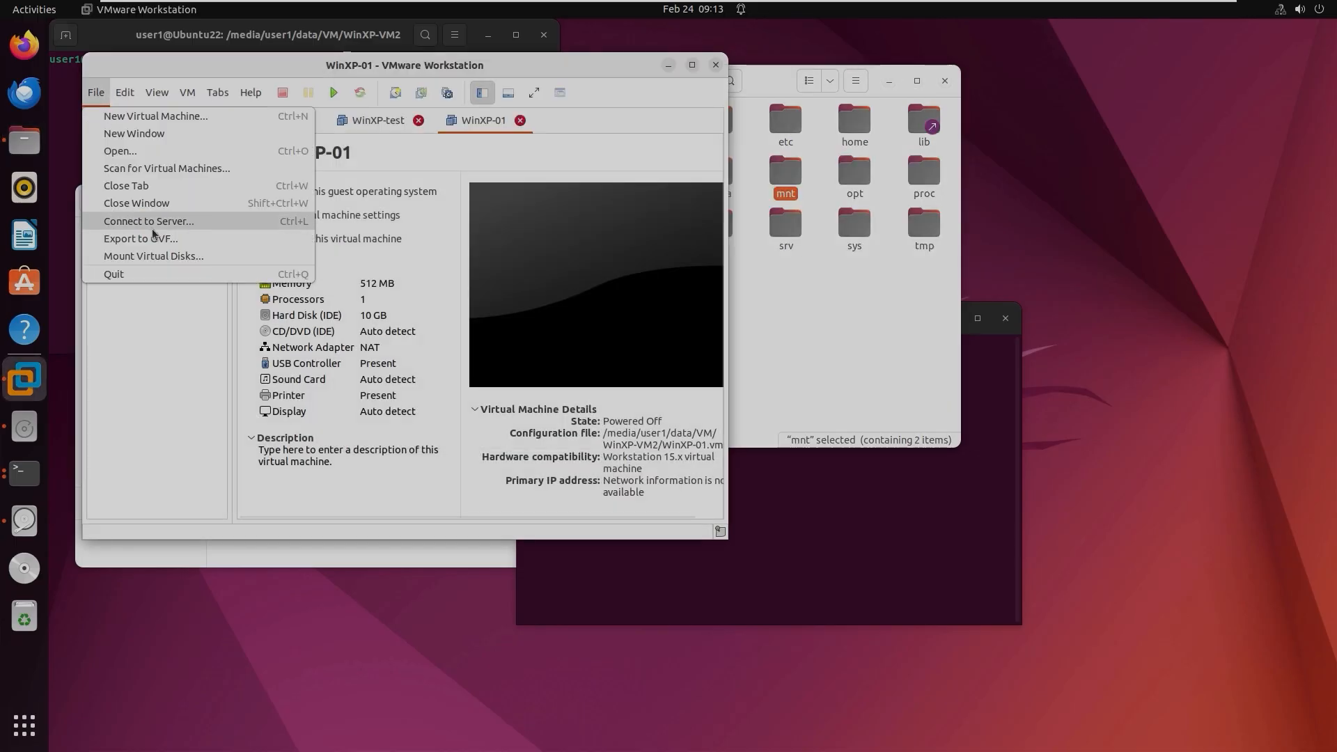
left_click(153, 257)
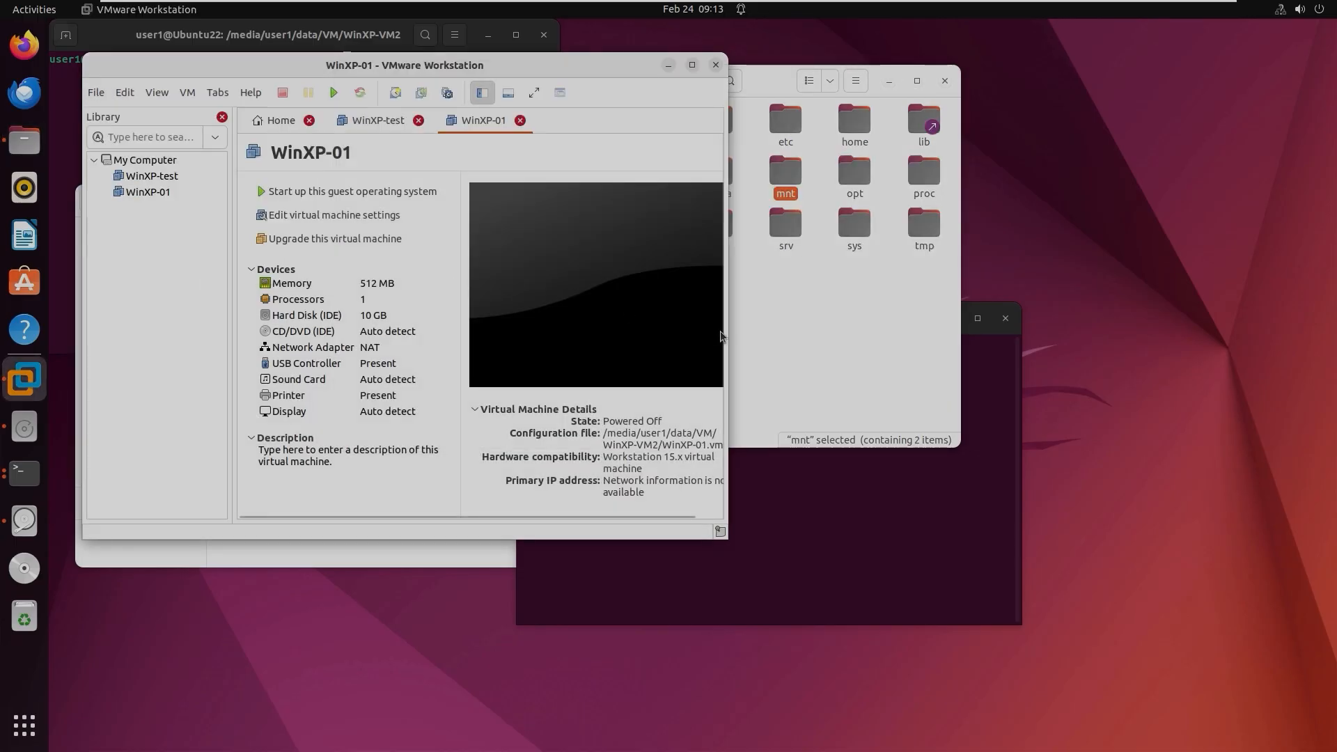
type("********")
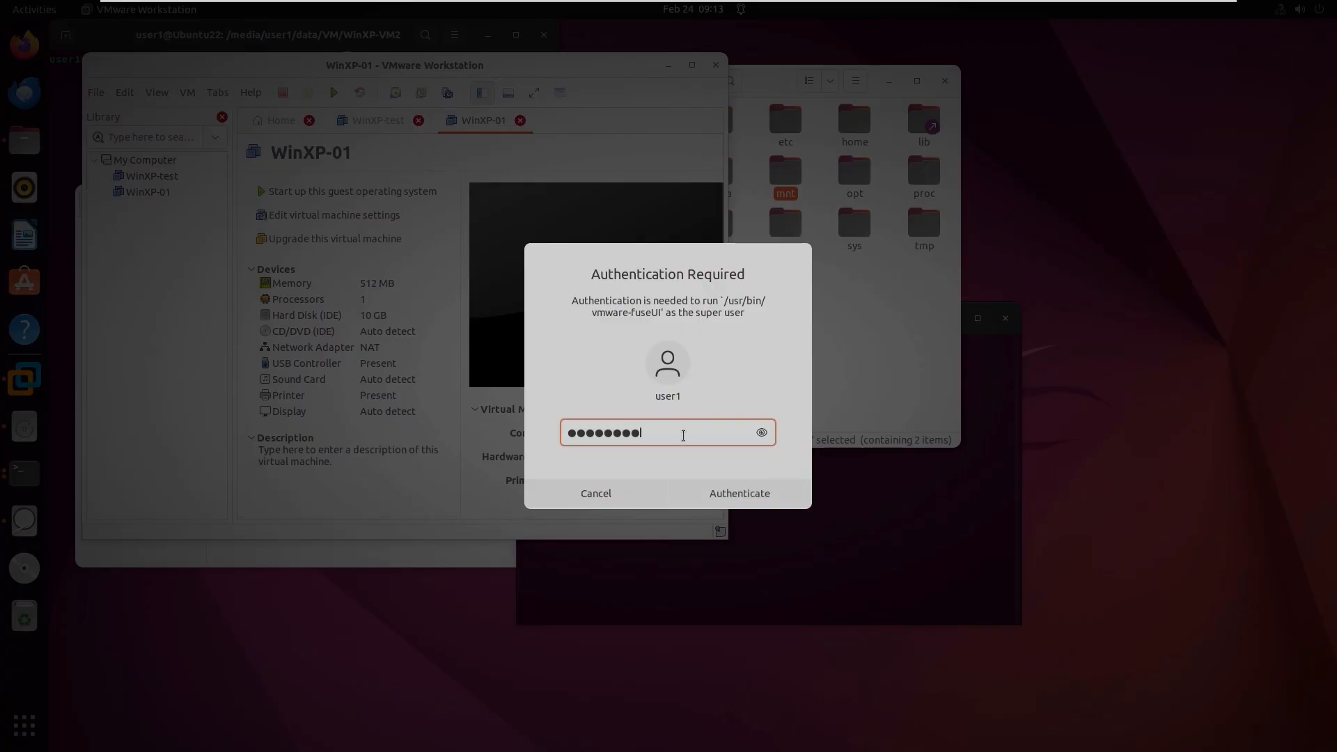
key("Return")
left_click(766, 315)
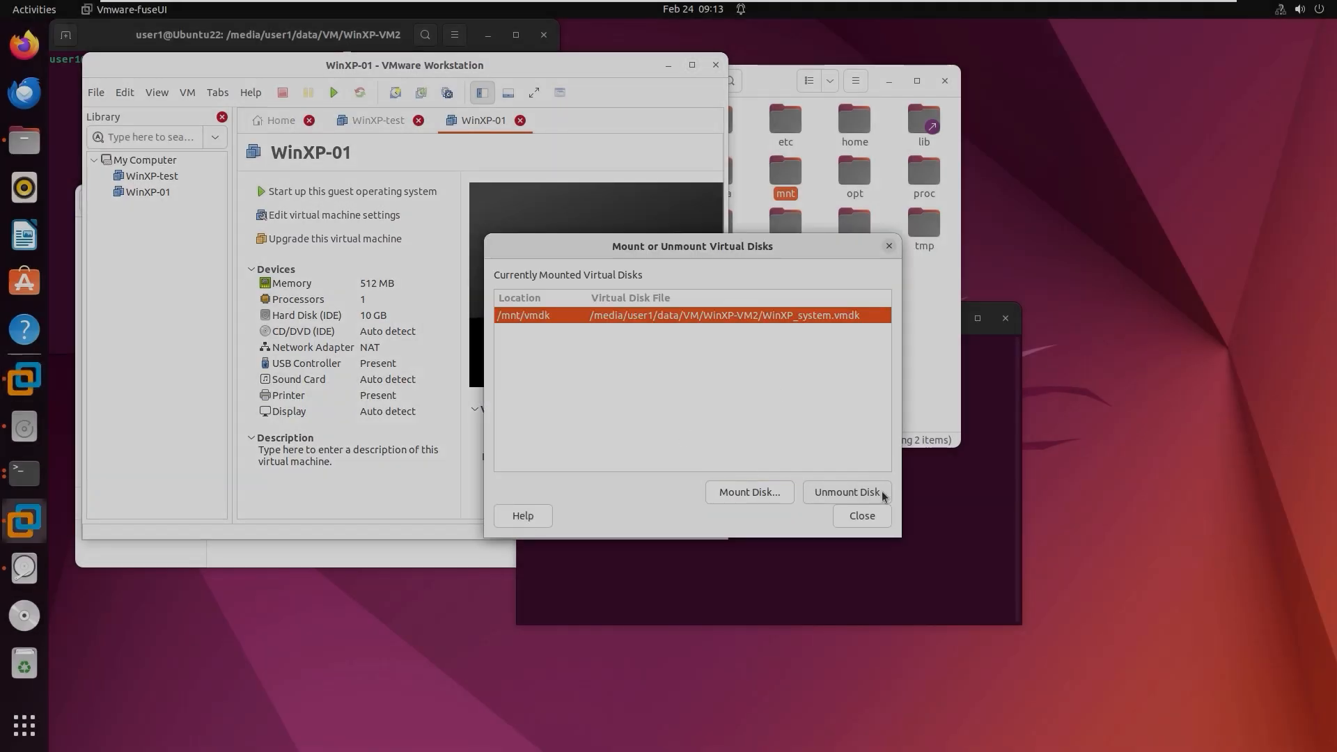
left_click(847, 492)
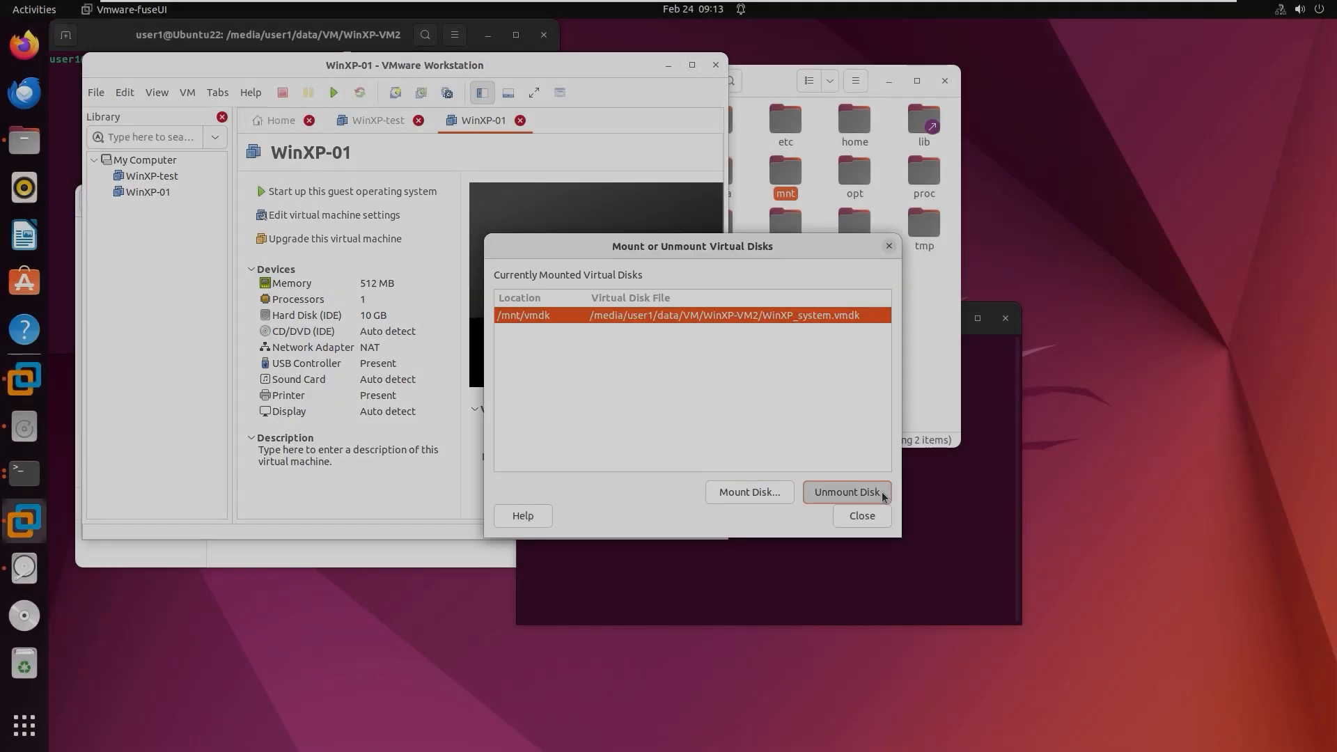
left_click(888, 245)
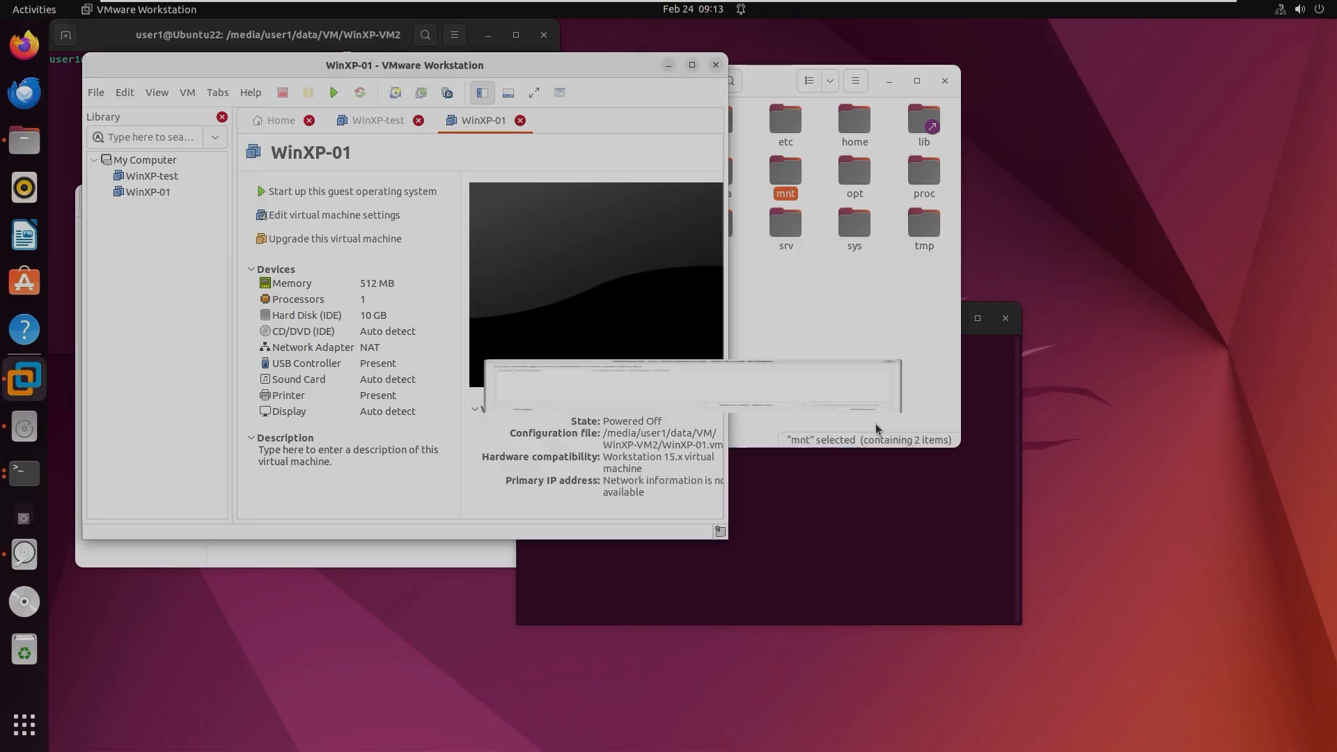
left_click(874, 481)
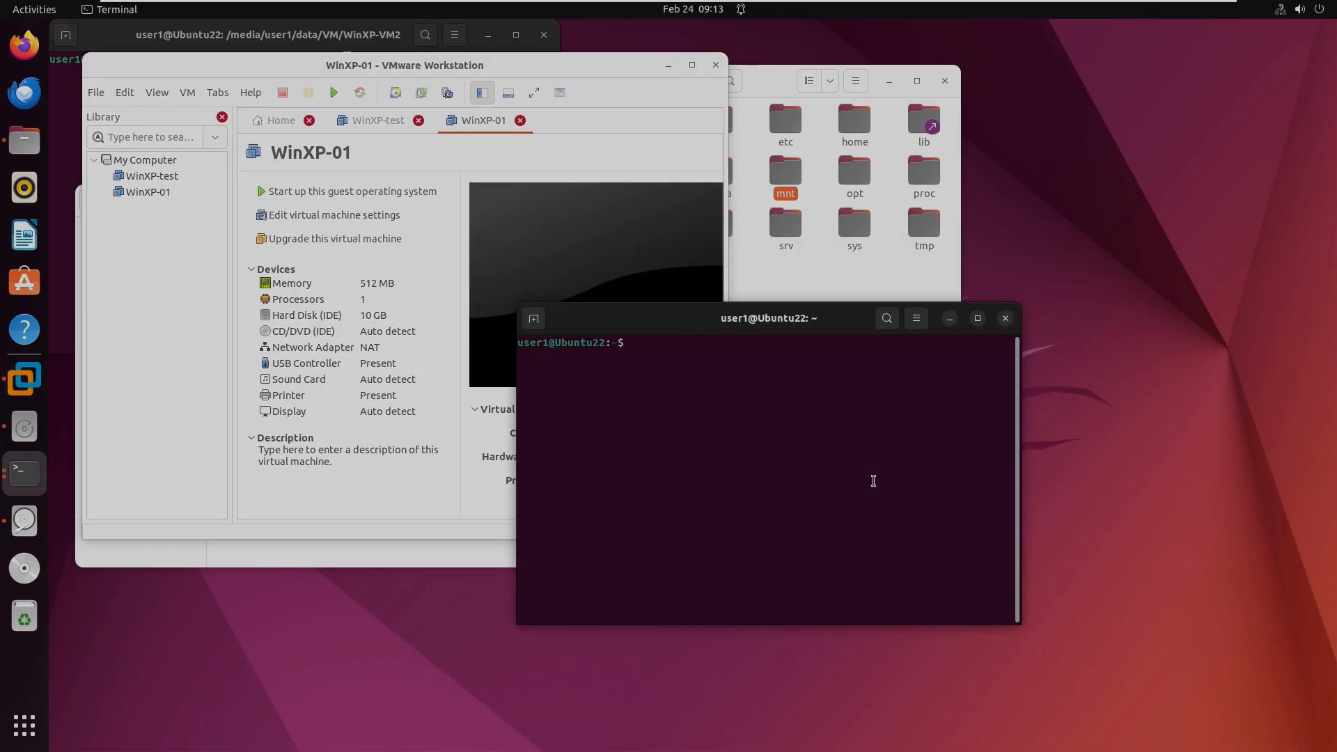
- Run sudo vmware-mount on WinXP_system.vmdk to /mnt/vmdk with -r, then ls -al /mnt/vmdk
type("sudo vmware-mount /media/")
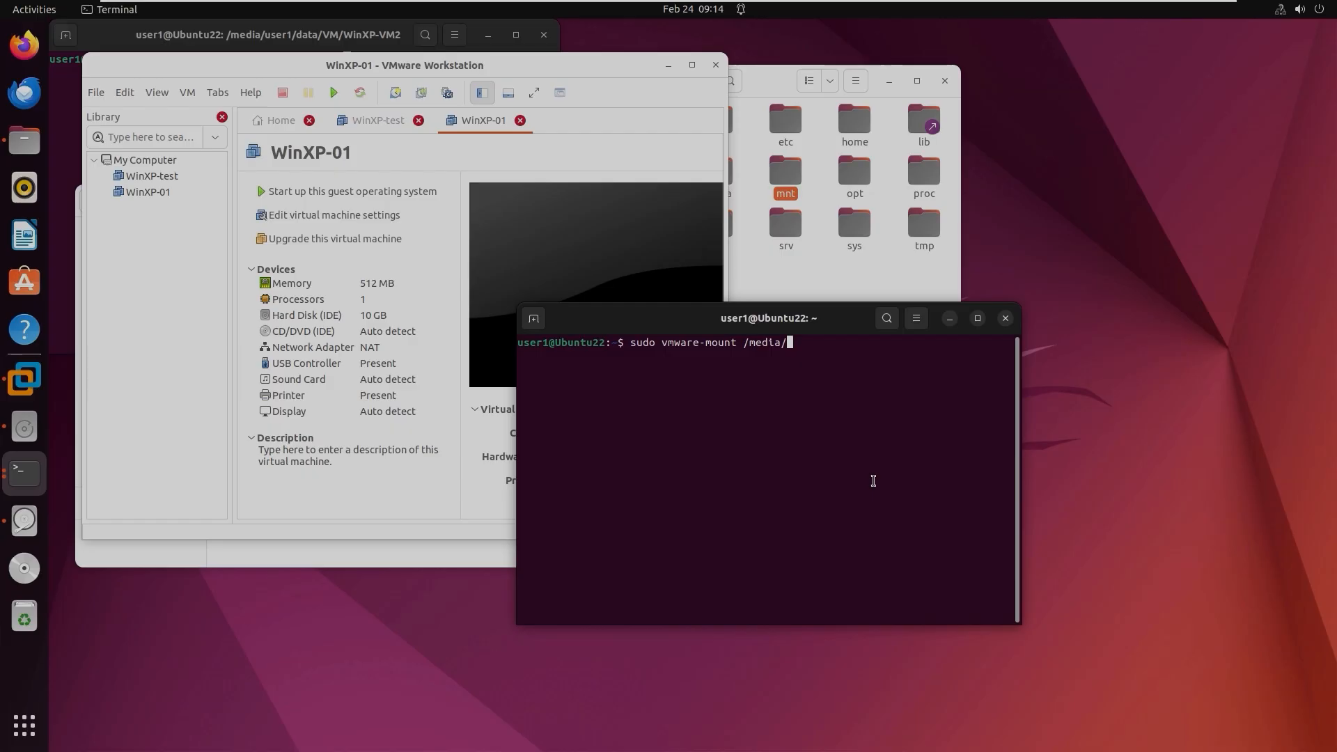
type("user1/")
type("data/")
type("VM/WinXP")
type("-")
key("Tab")
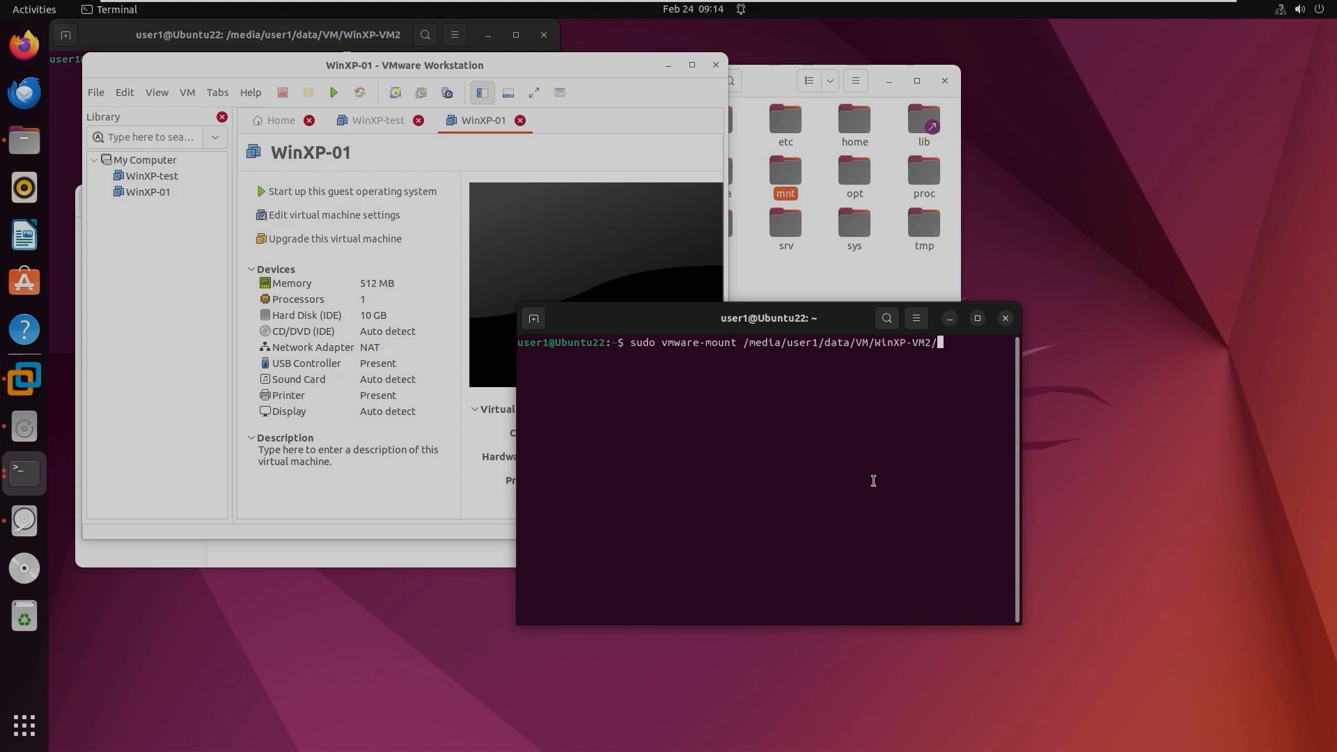
type("W")
type("inXP")
type("_sy")
key("Tab")
type(".")
key("Tab")
type("/mnt/vmdk -r")
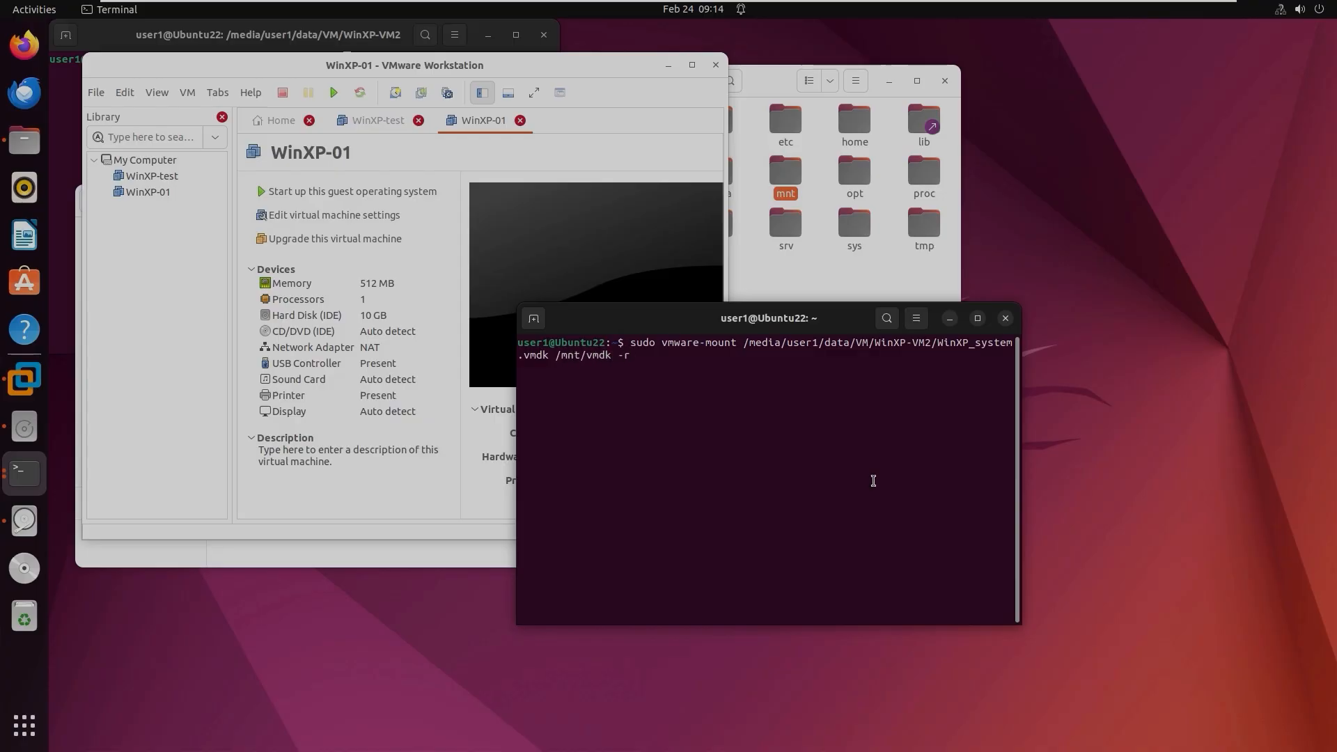
key("Return")
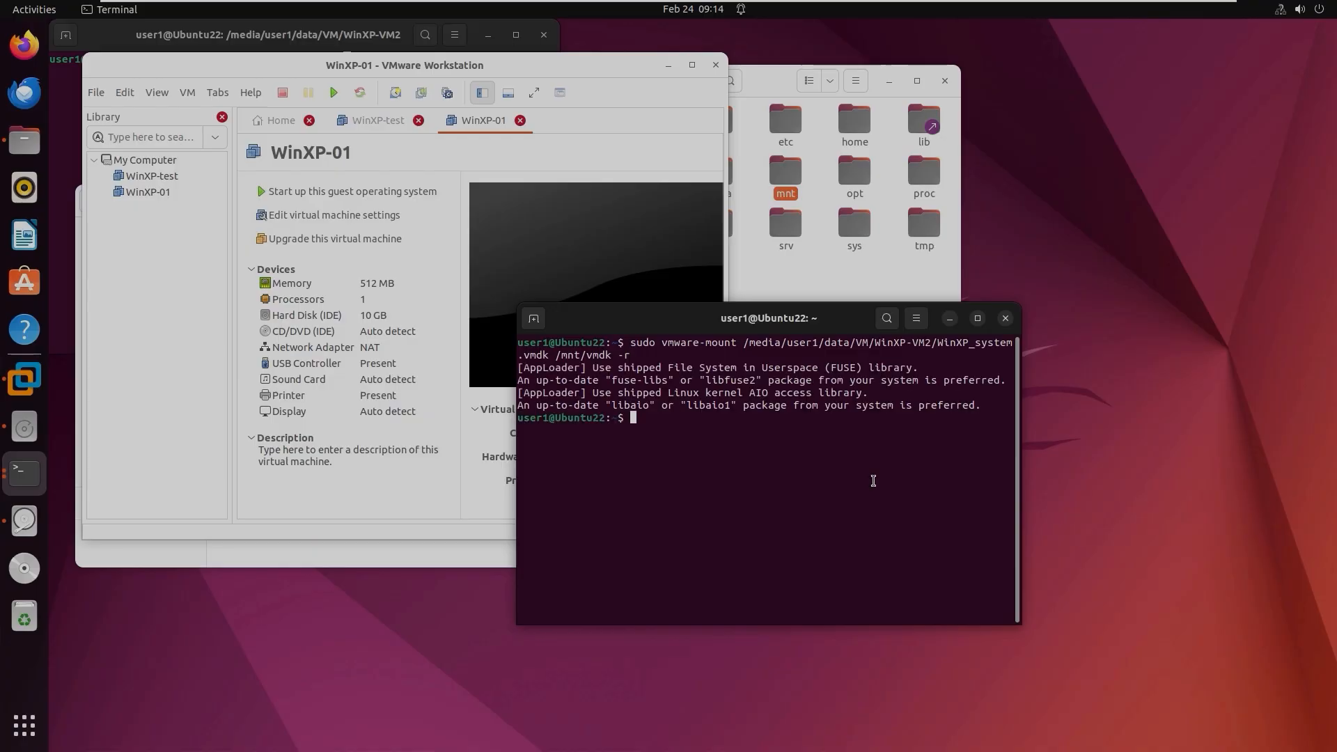
type("ls -al /mnt/vmdk")
key("Return")
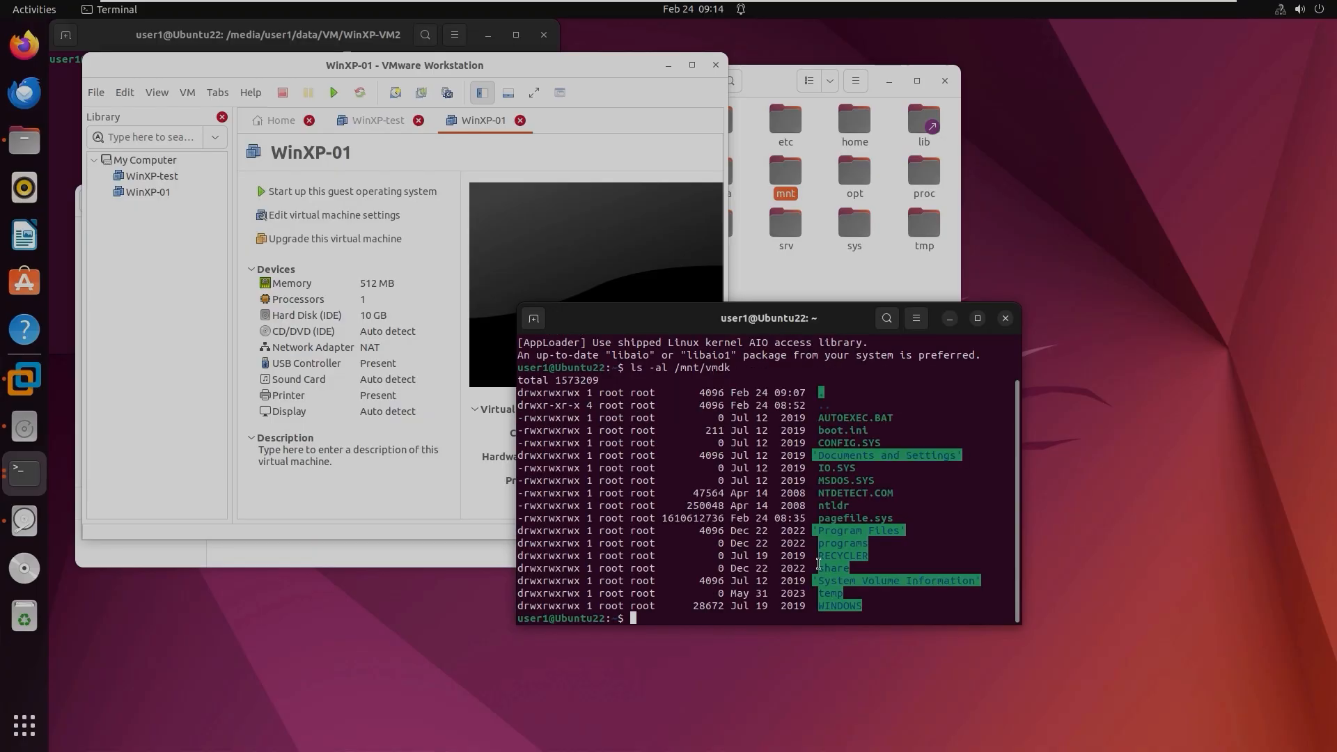
- List mounted disks with sudo vmware-mount -L, then unmount with sudo vmware-mount -x
type("sudo vmware-mount -L")
key("Return")
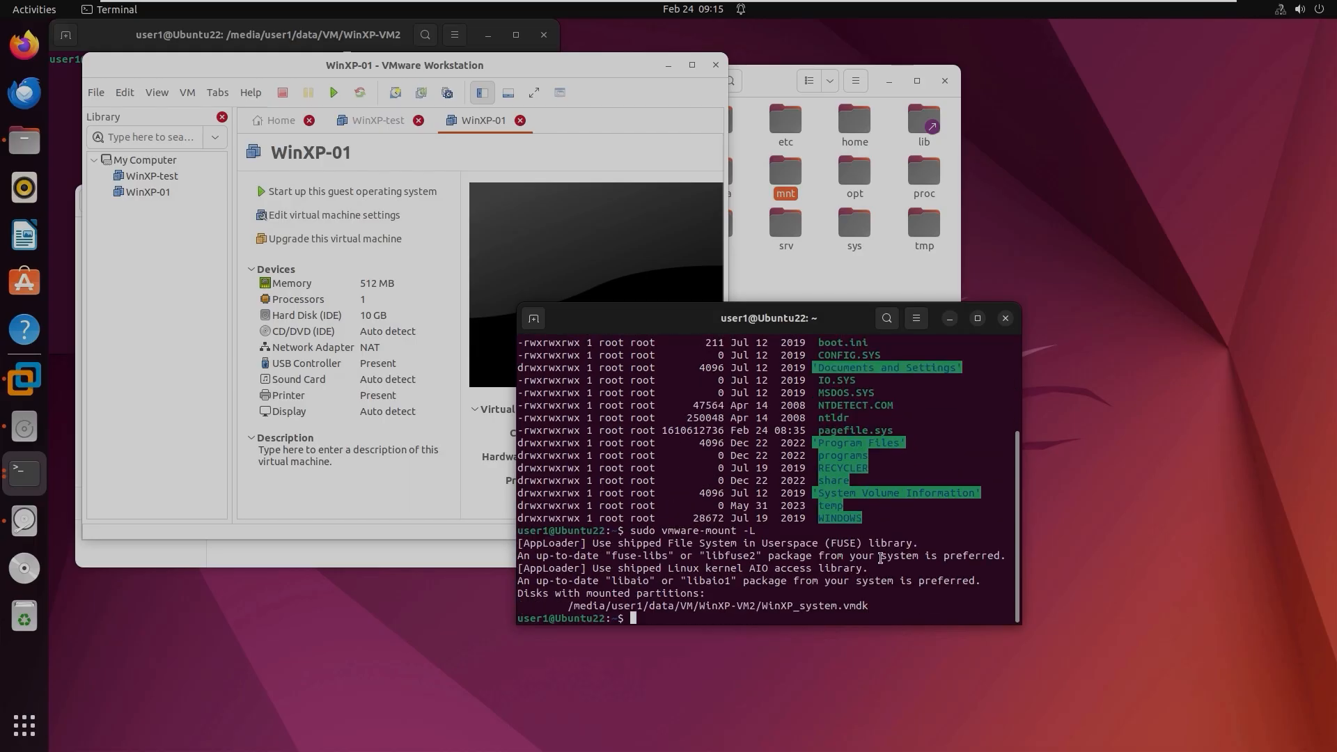
type("vmware-mount -x")
key("Return")
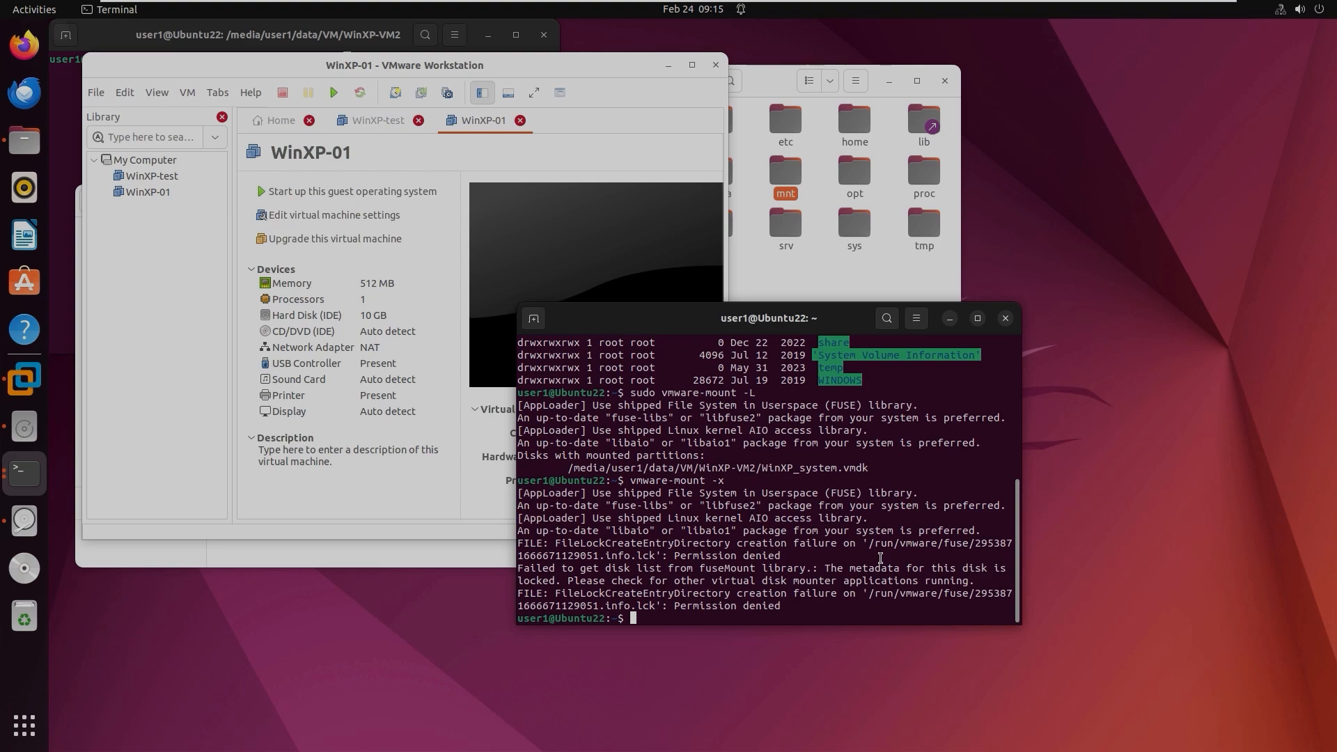
key("Up")
key("Home")
type("sudo")
key("Return")
key("Return")
key("Return")
key("Return")
key("Return")
key("Return")
key("Return")
- Recall the read-only mount command and change its file to WinXP_system-000002.vmdk
key("Up")
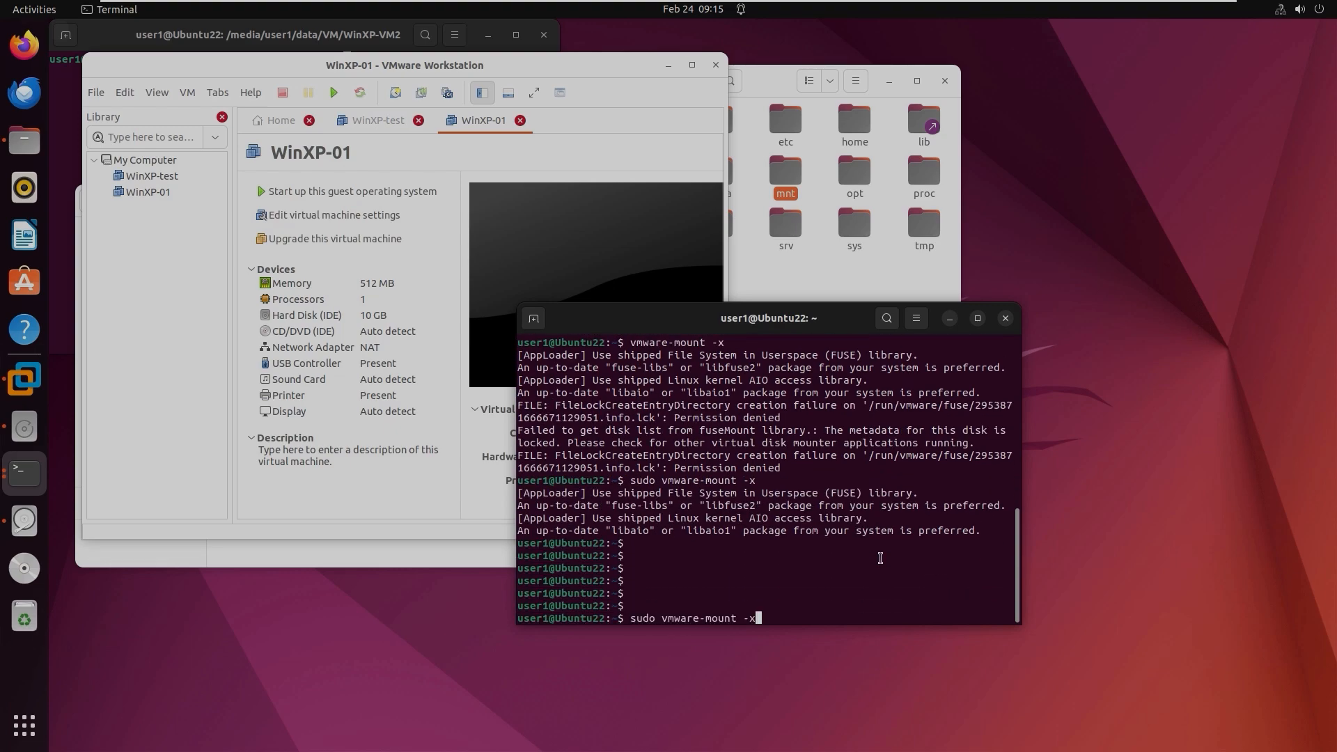
key("Up")
key("Up")
key("Left")
key("Left")
key("Left")
key("Left")
key("Left")
key("Left")
key("Left")
key("Left")
key("Left")
key("Left")
key("Left")
key("Left")
key("Left")
key("Left")
key("Left")
key("Right")
key("Right")
key("Right")
key("Right")
key("Right")
key("Right")
key("Right")
key("Right")
key("Right")
key("Right")
key("Right")
key("Right")
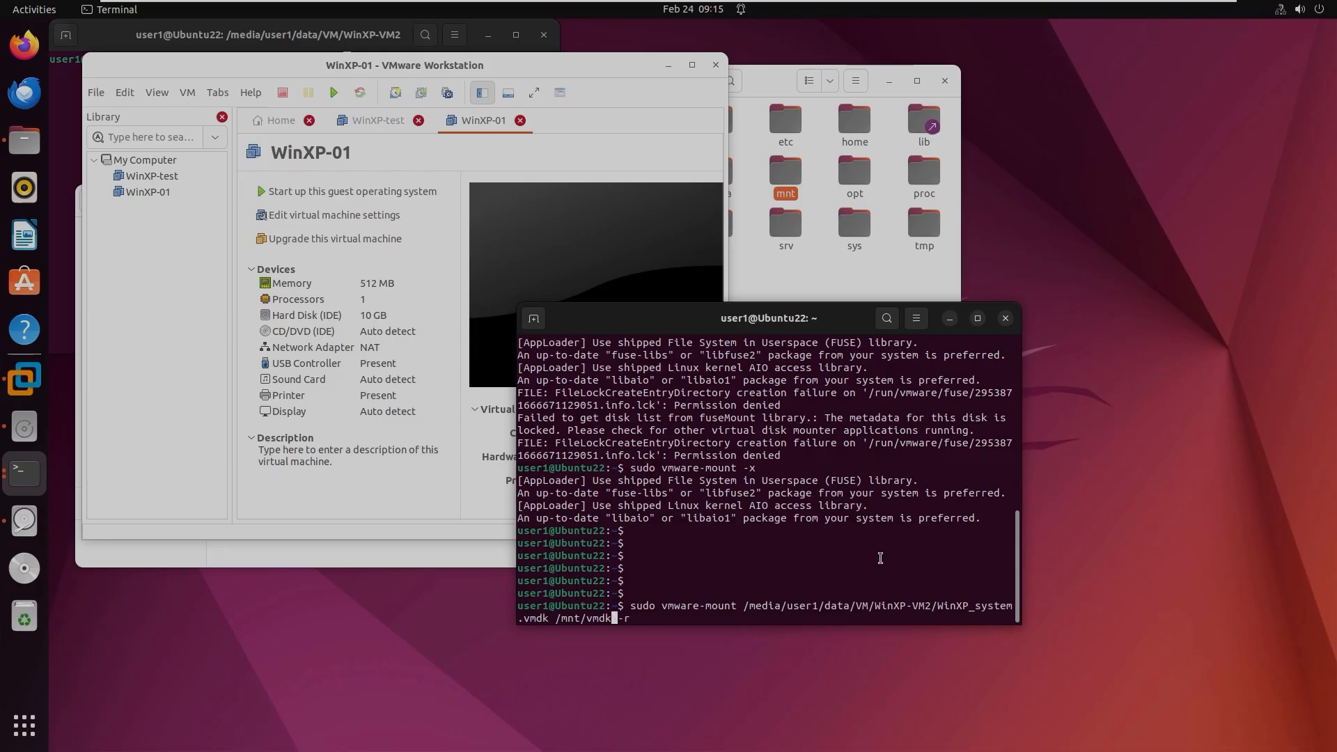
key("Left")
key("Left")
key("Left")
key("Left")
key("Left")
key("Left")
key("Left")
key("Left")
key("Left")
key("Left")
key("Left")
key("Left")
key("Left")
key("Left")
key("Left")
key("Left")
key("Right")
type("-000002")
key("Right")
key("Right")
key("Right")
key("Right")
key("Right")
key("Right")
key("Right")
key("Right")
key("Right")
key("Right")
key("Right")
key("Right")
key("Right")
key("Right")
key("Right")
key("Right")
key("Right")
key("Right")
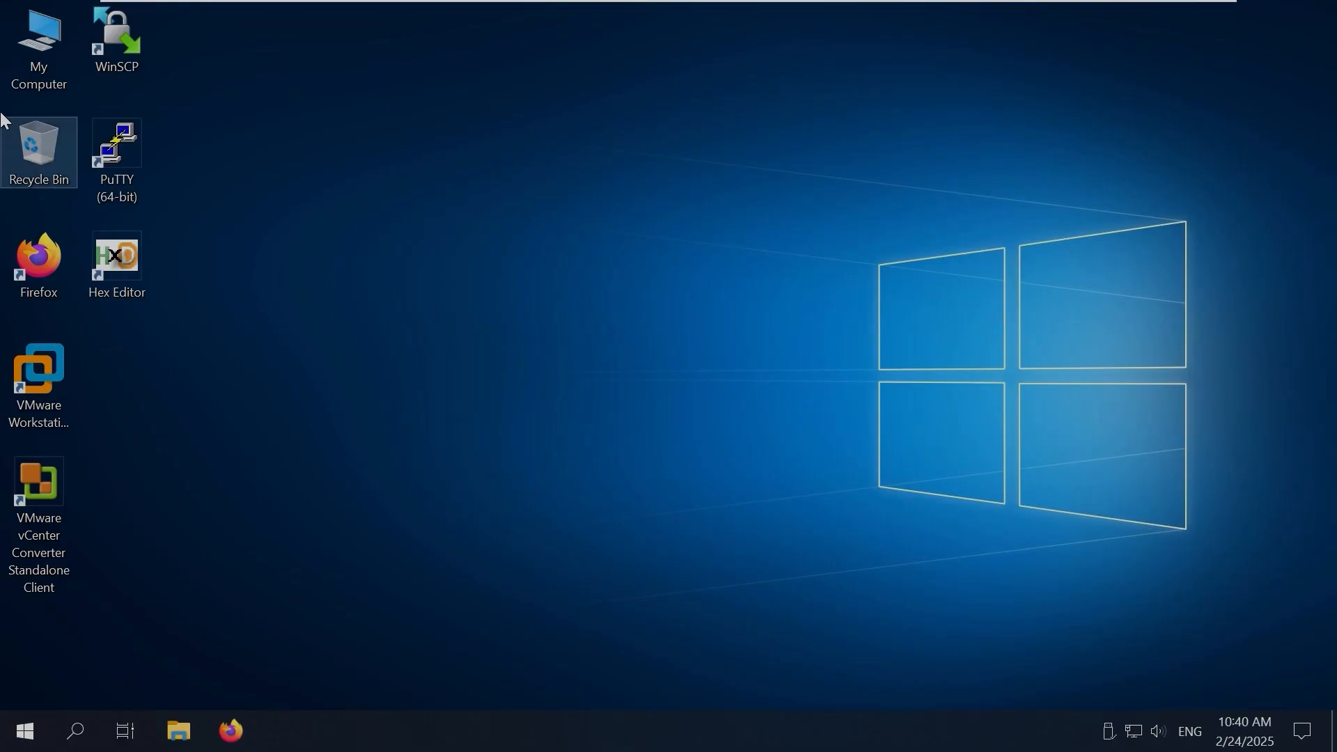
- Launch VMware Workstation and start mapping a new disk from Map Virtual Disks
double_click(43, 377)
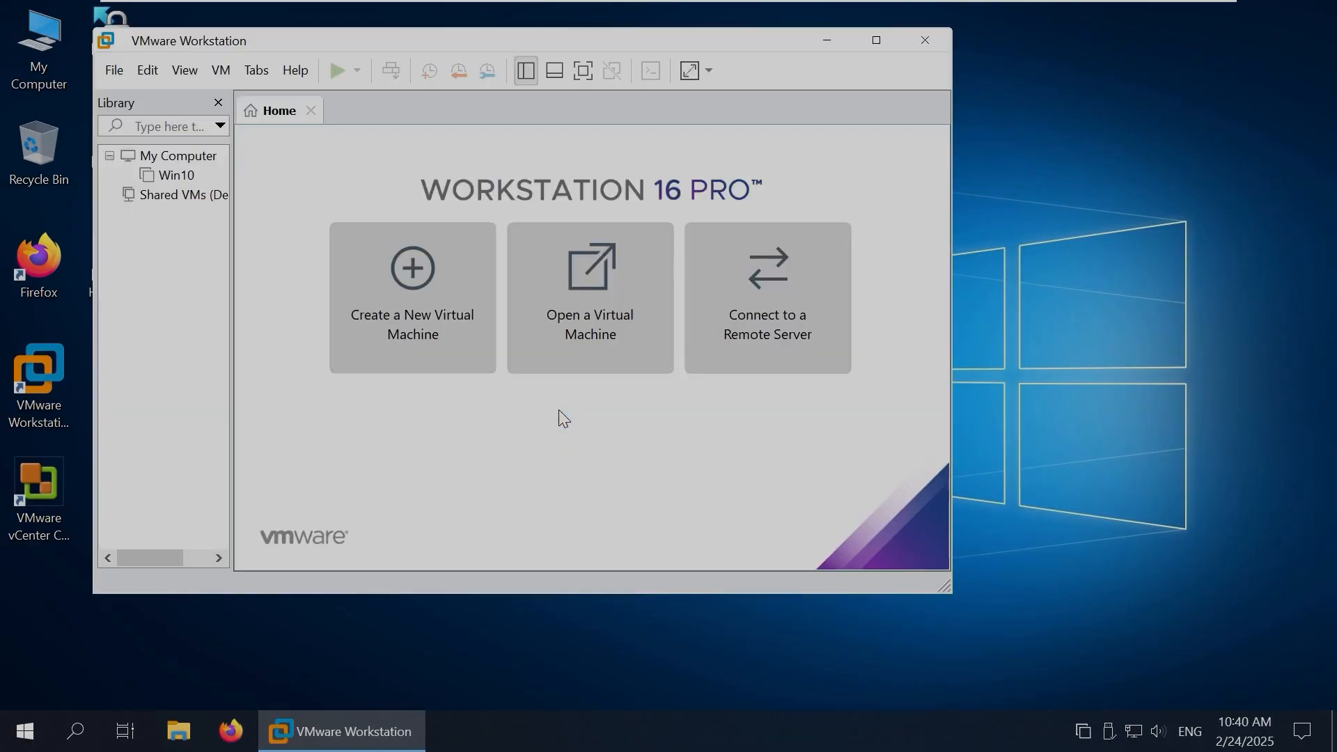
left_click(112, 69)
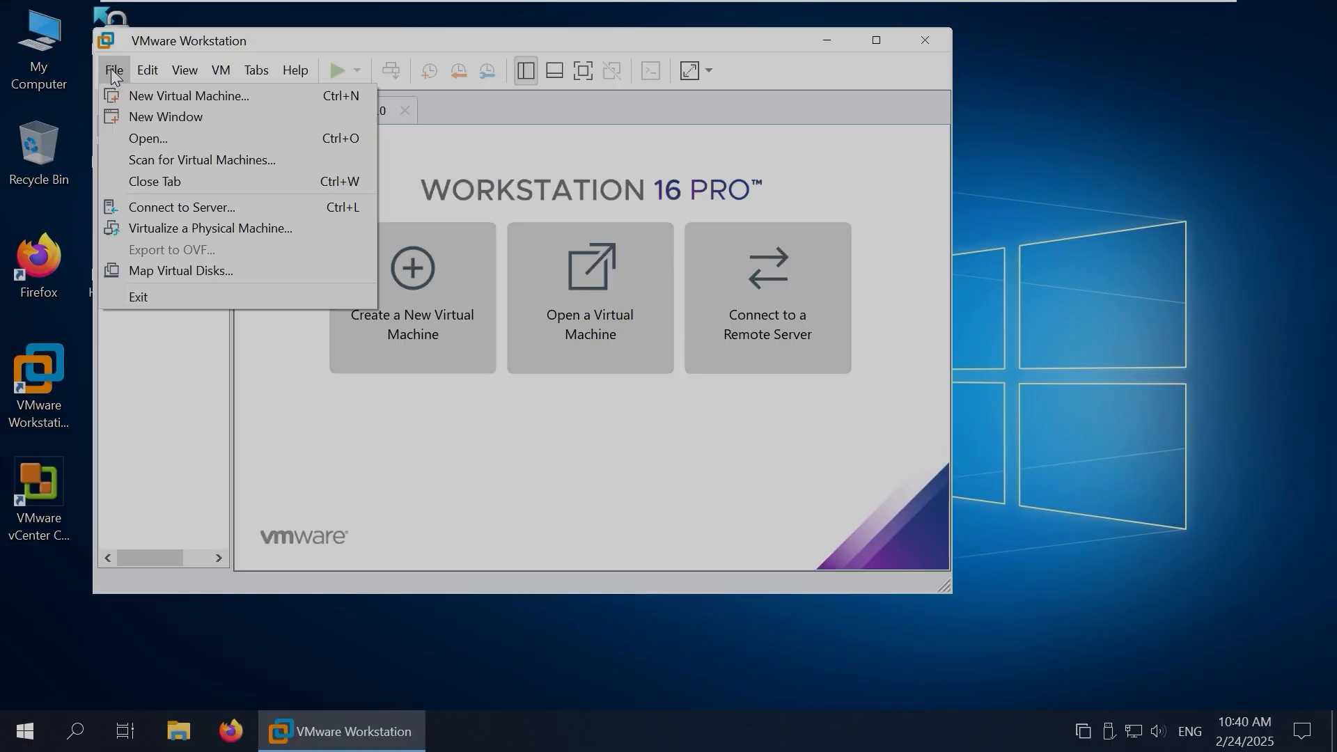
left_click(290, 269)
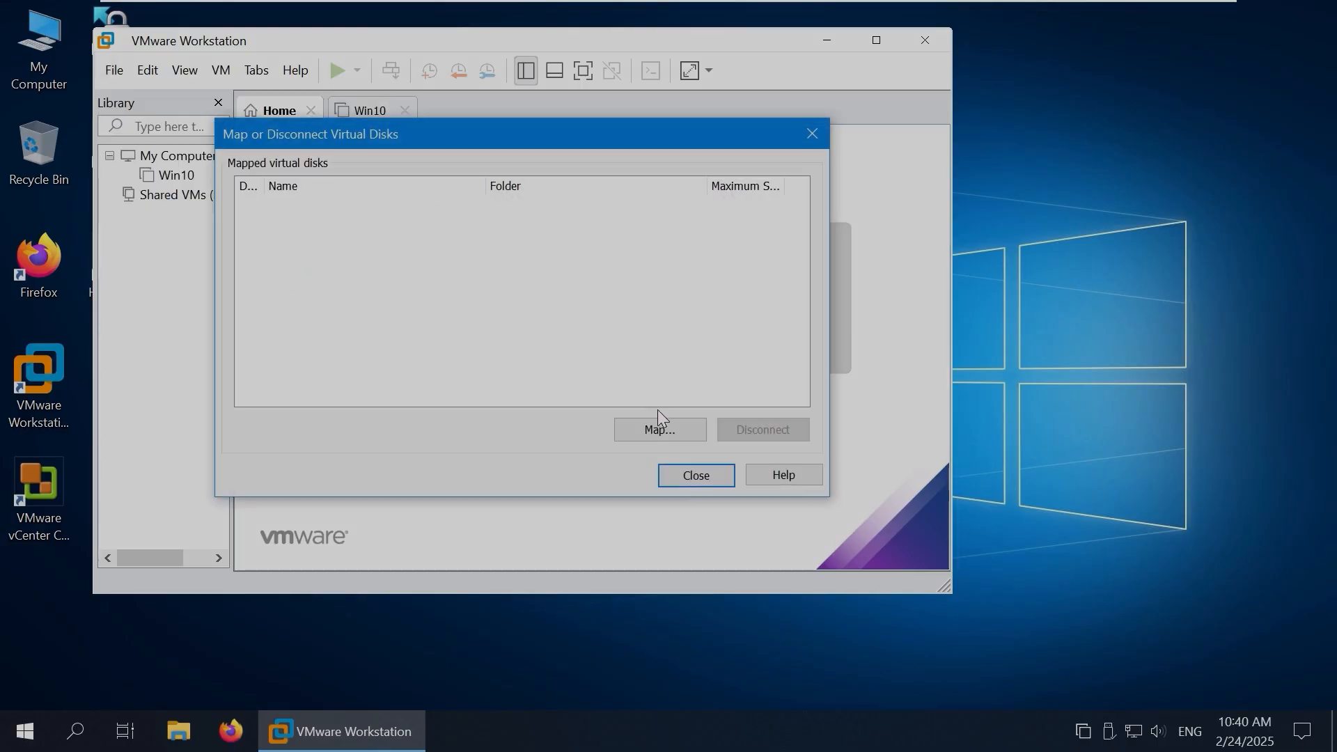
left_click(660, 432)
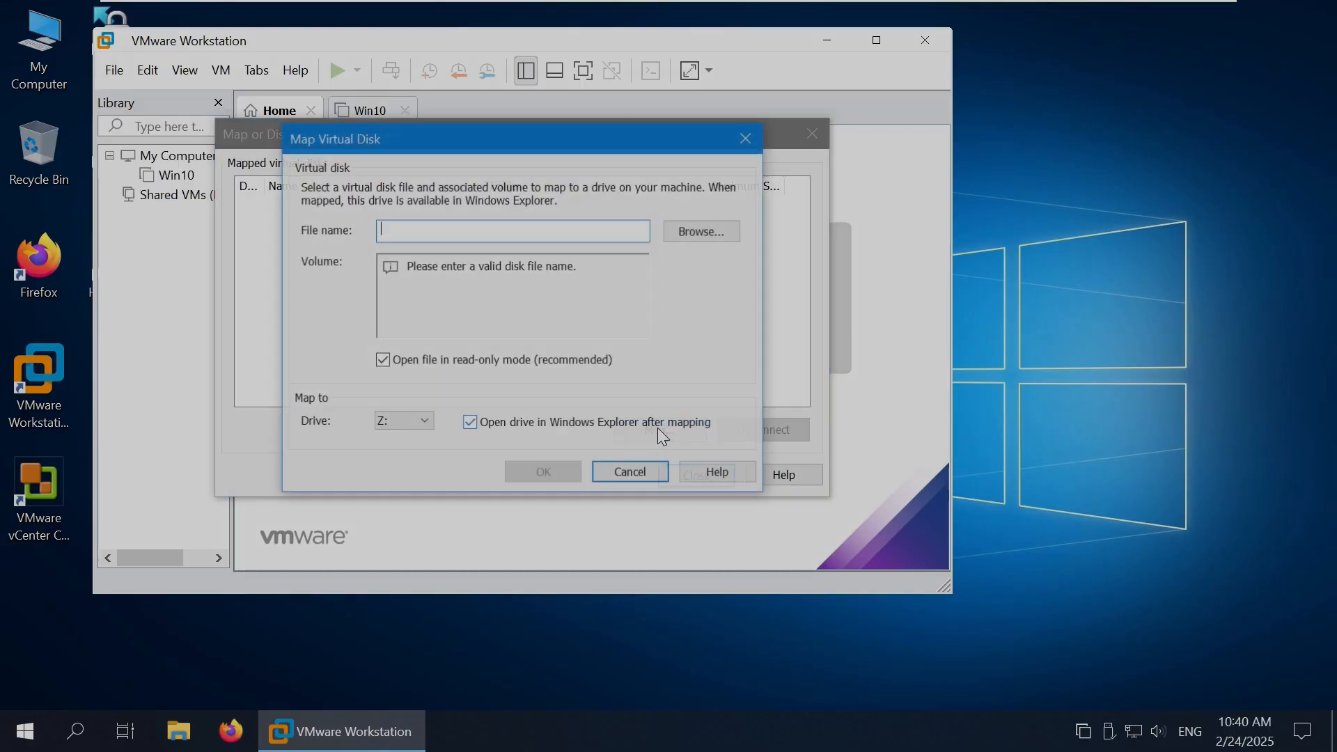
- Map C:\VM\WinXP_system-000002.vmdk read-only to drive Z:
left_click(704, 236)
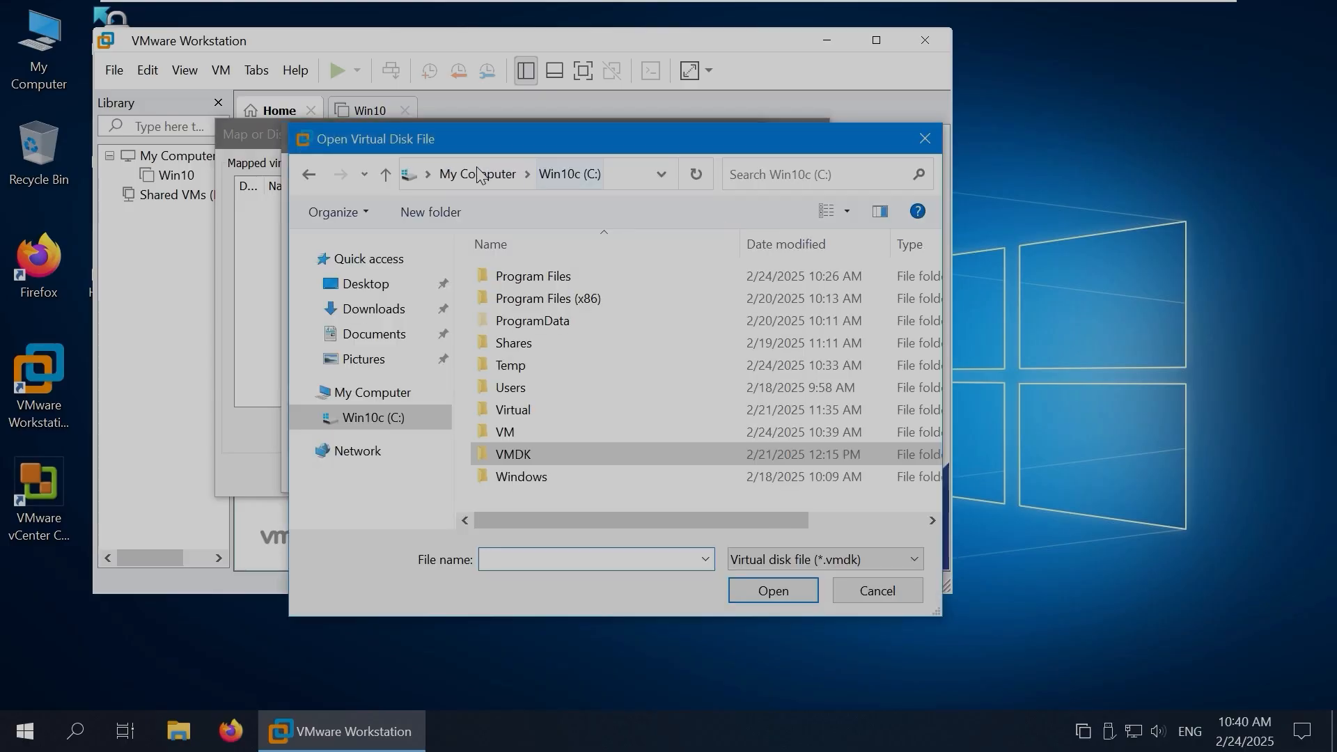
double_click(547, 433)
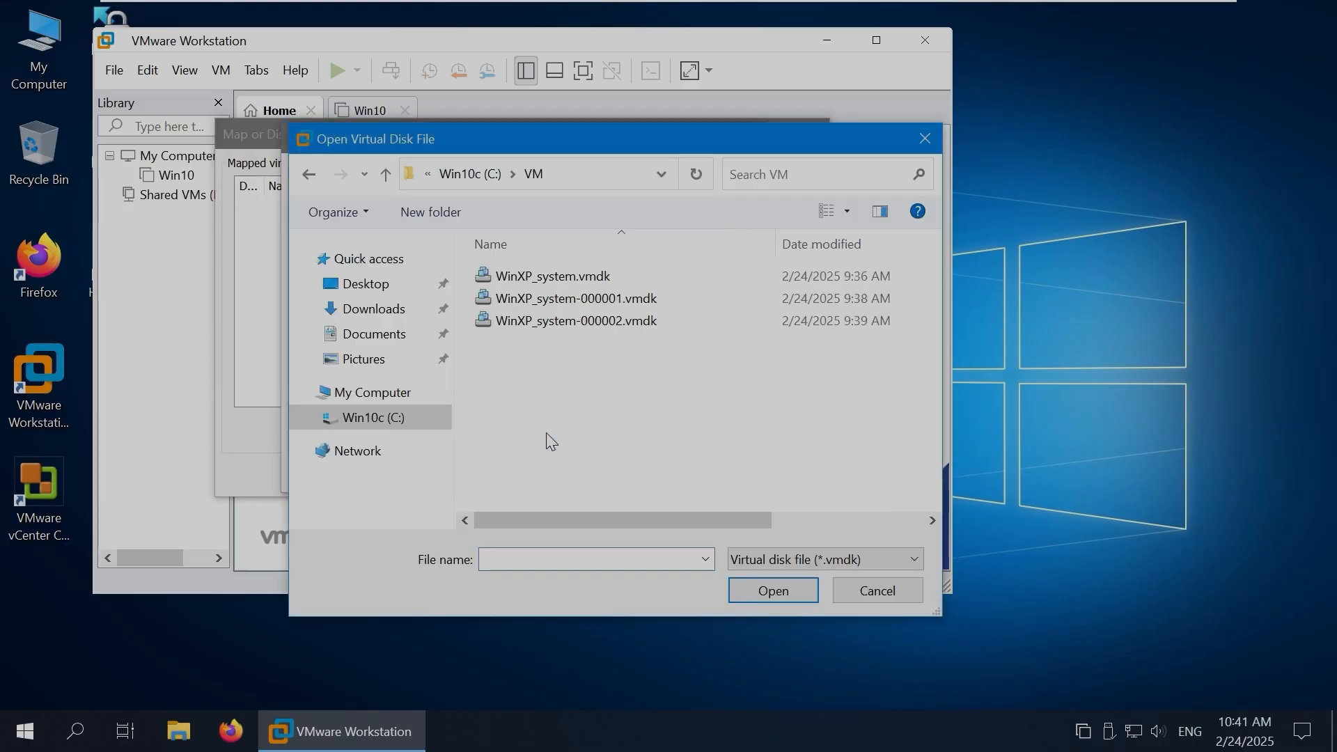
left_click(631, 327)
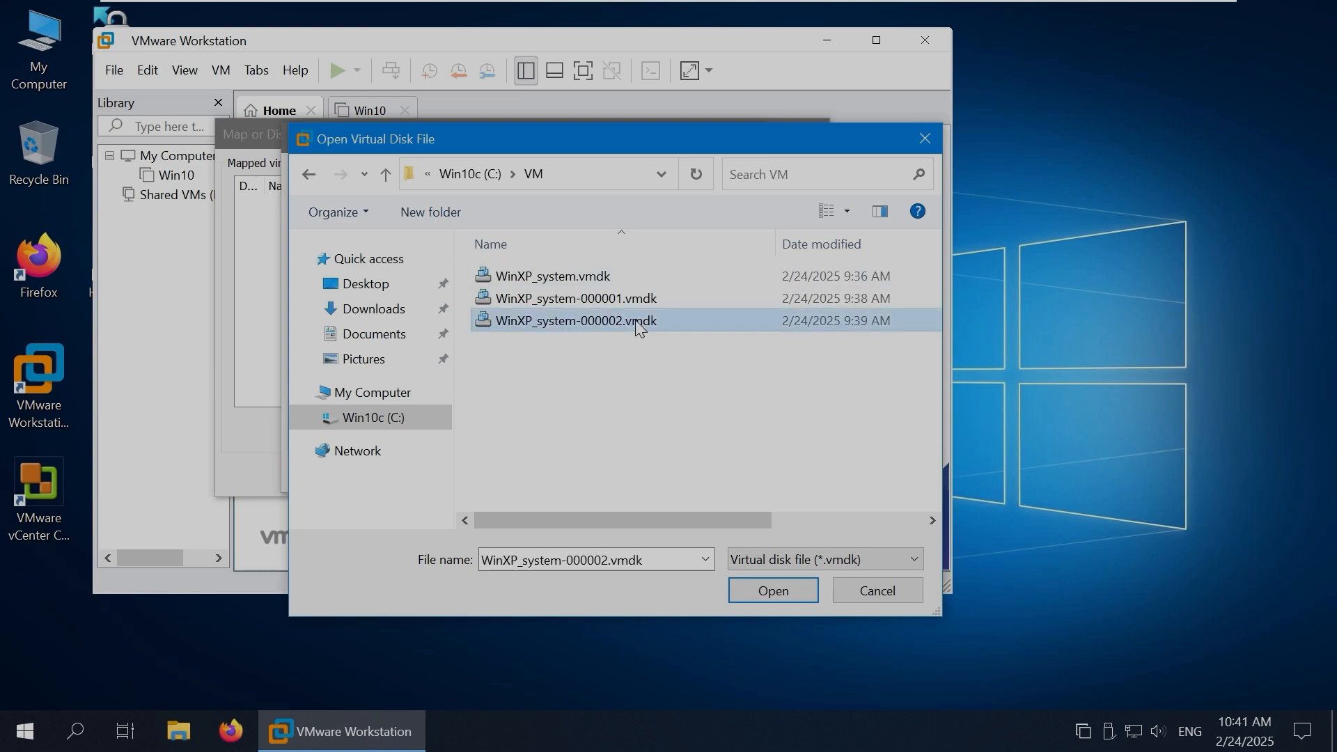
left_click(758, 594)
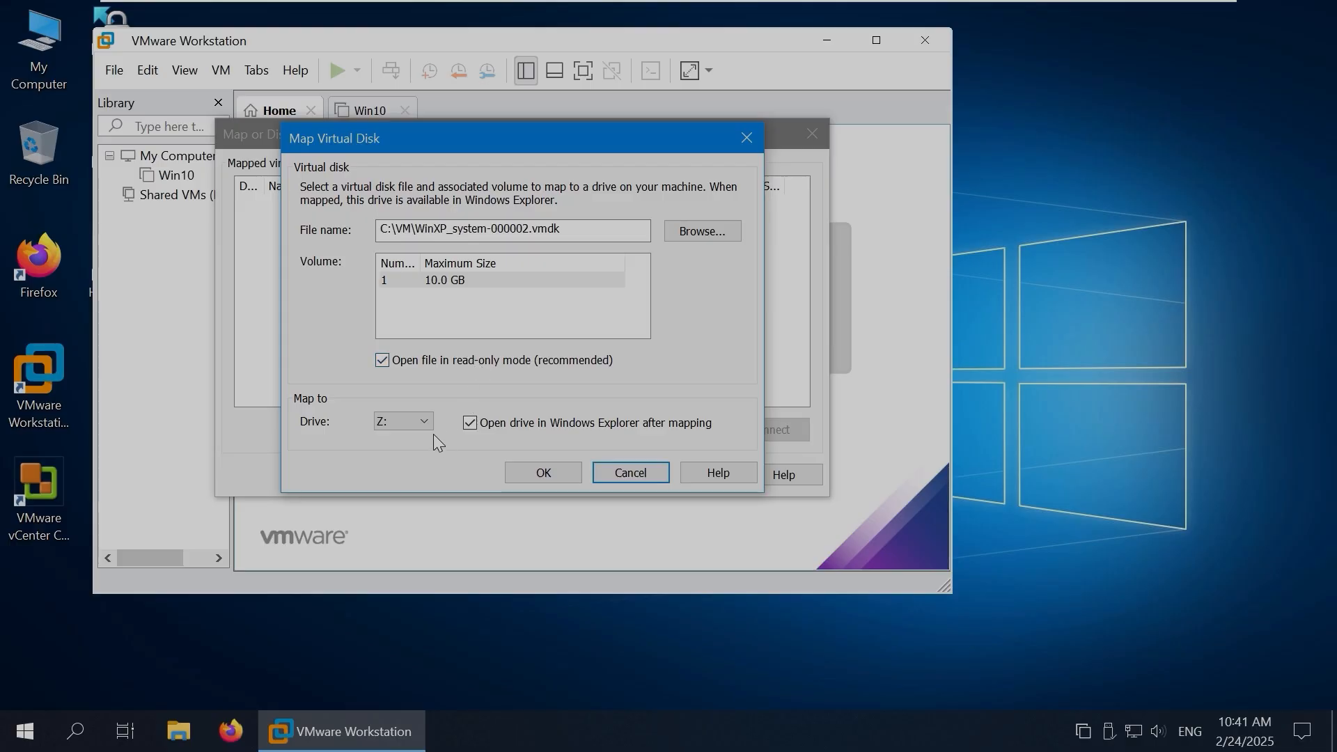
left_click(560, 471)
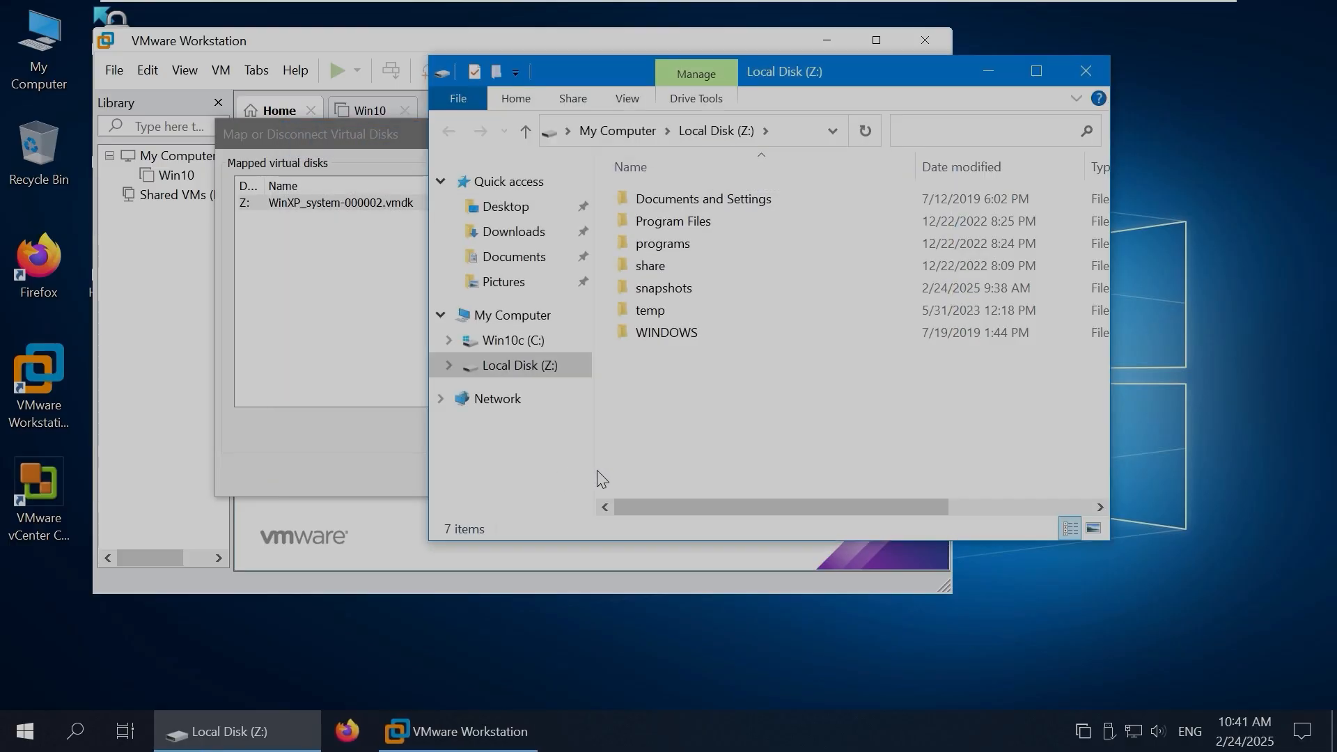
- Inspect snapshot2.txt in Z:\snapshots, then go back up to My Computer
left_click(678, 295)
double_click(677, 296)
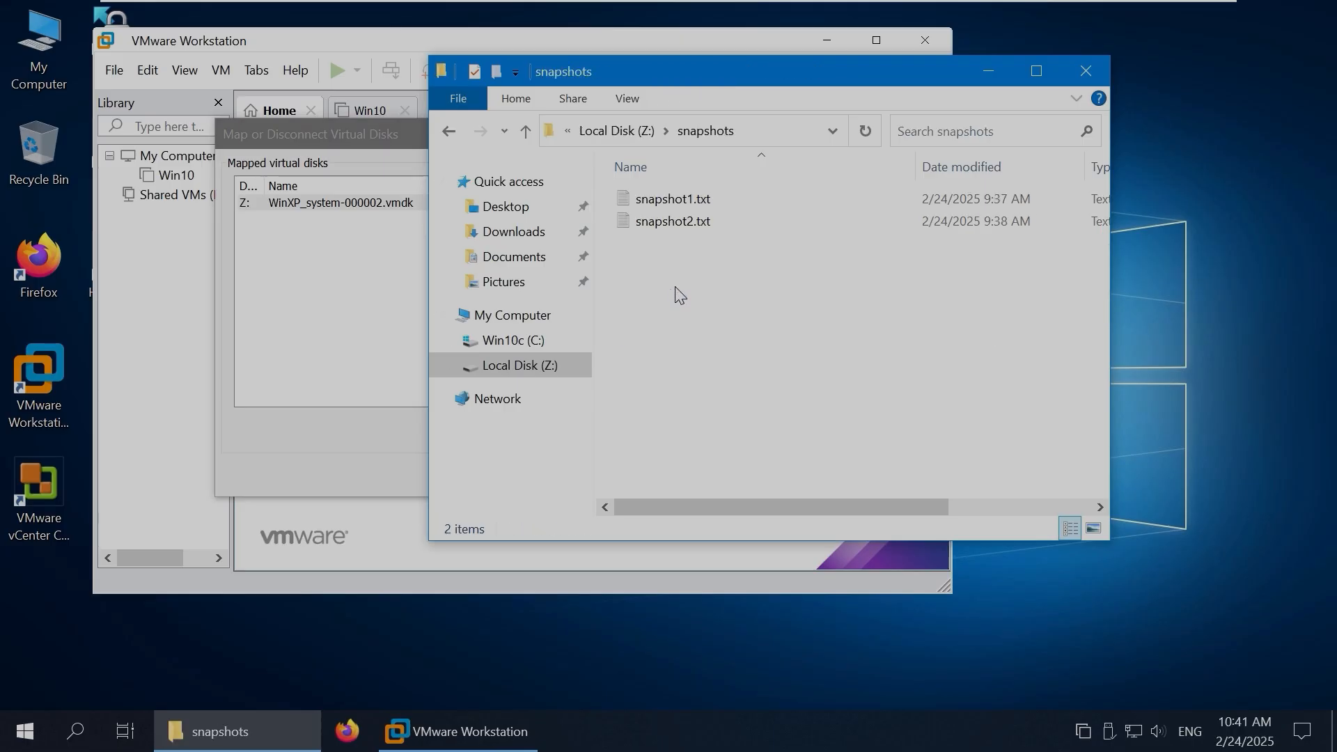
left_click(701, 231)
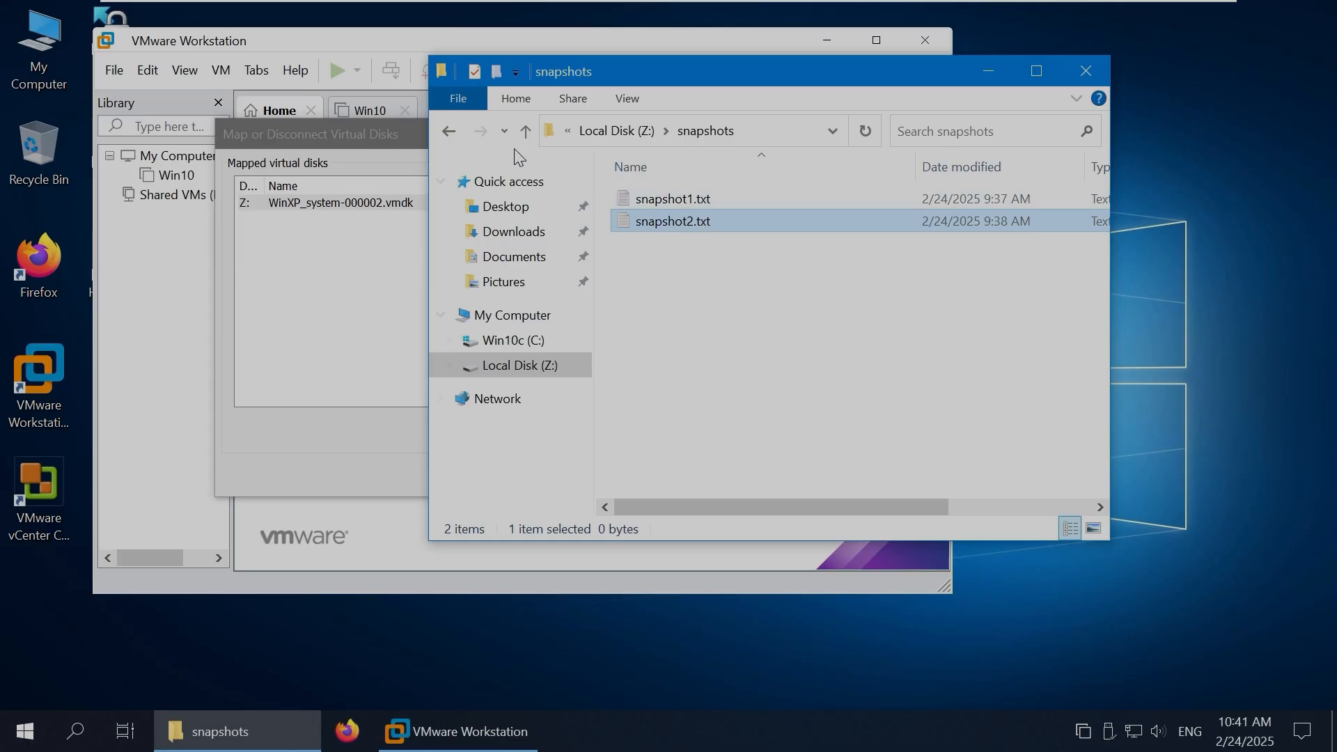
left_click(449, 132)
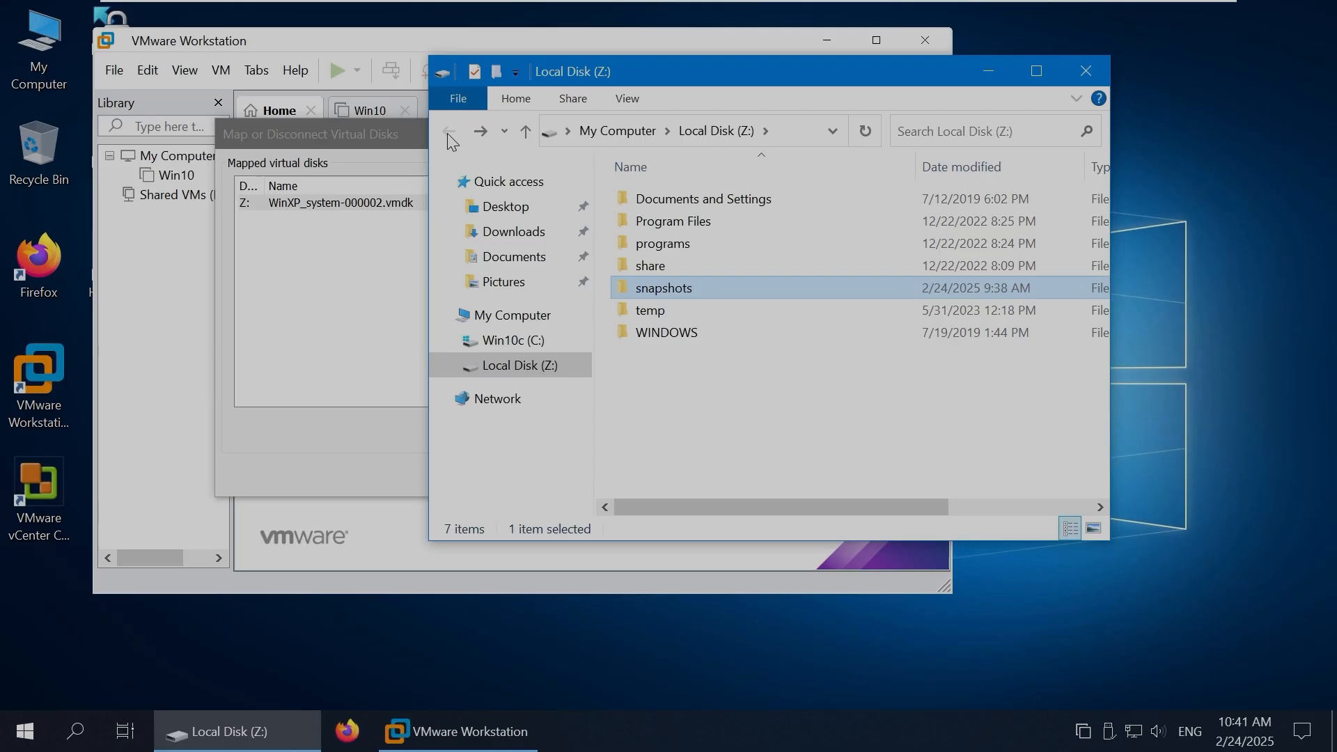
left_click(638, 139)
- Disconnect the Z: WinXP_system-000002.vmdk mapping, retrying after the drive-in-use error
left_click(374, 131)
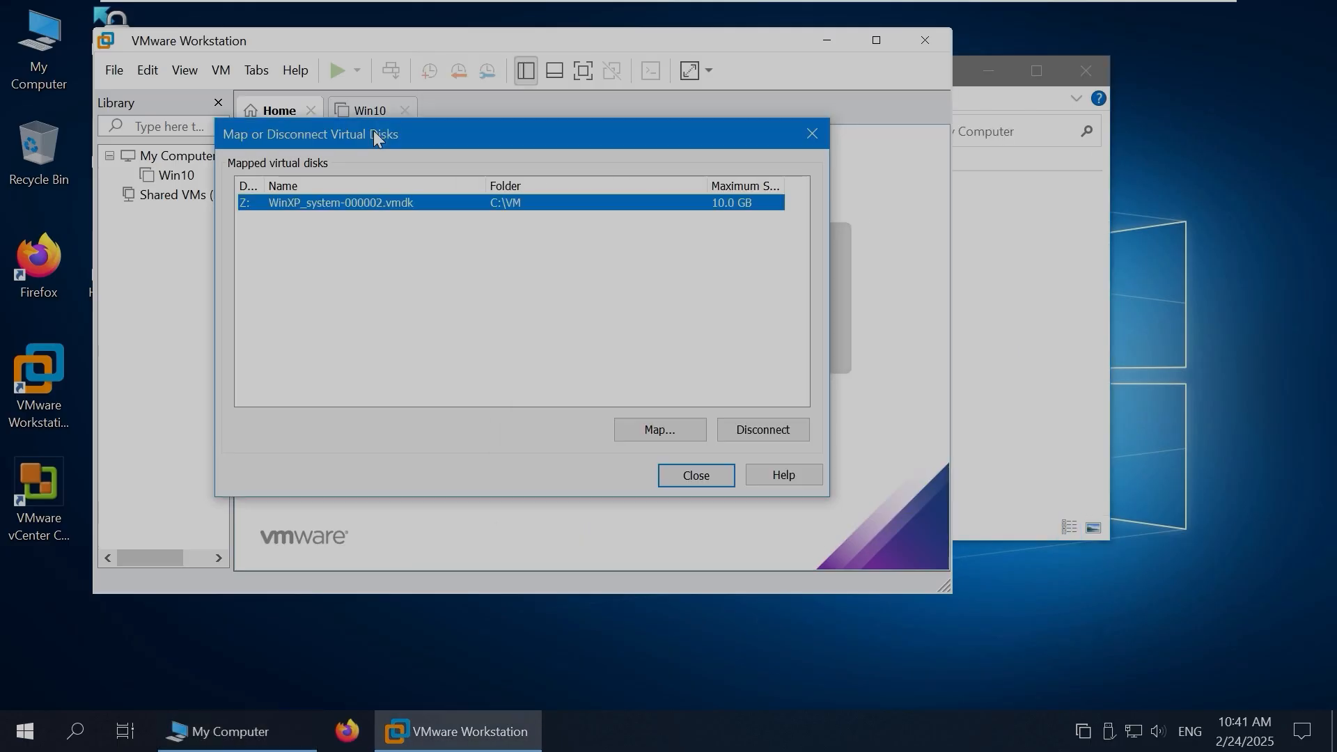
left_click(758, 431)
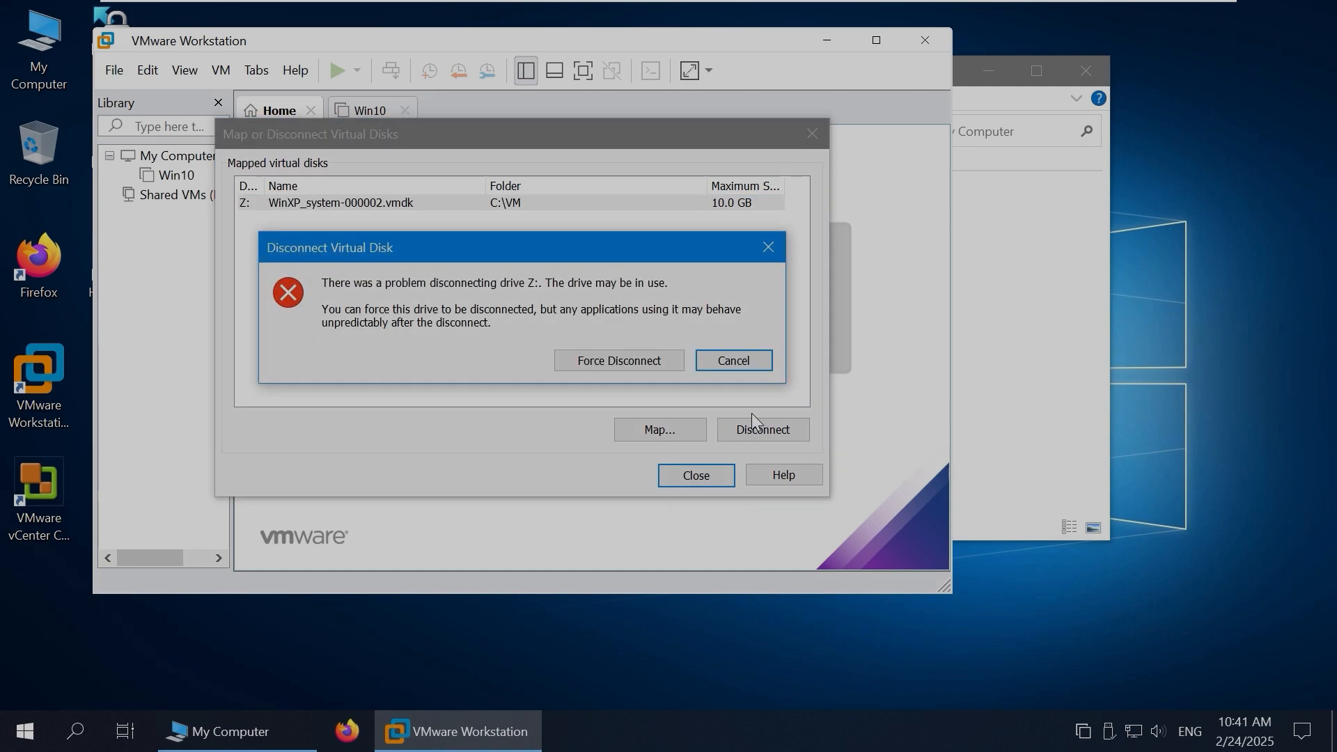
left_click(706, 366)
left_click(1013, 372)
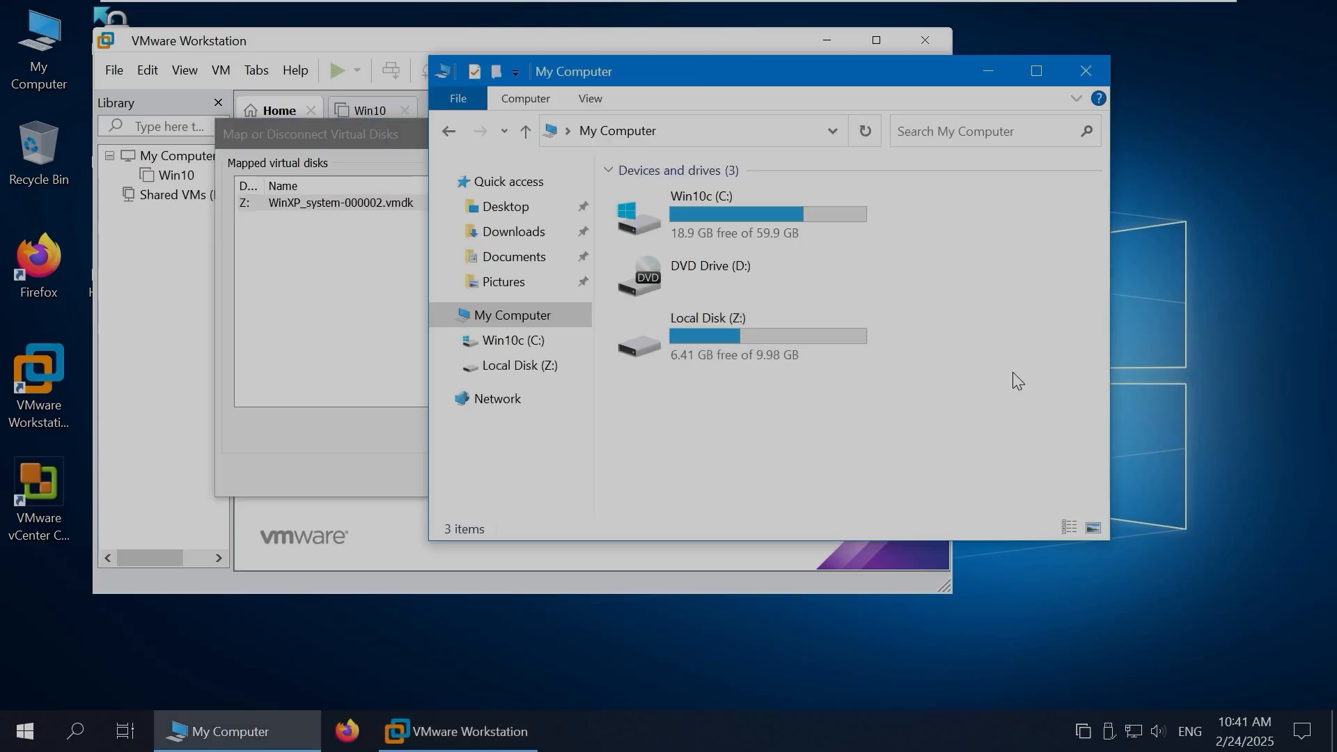
left_click(409, 332)
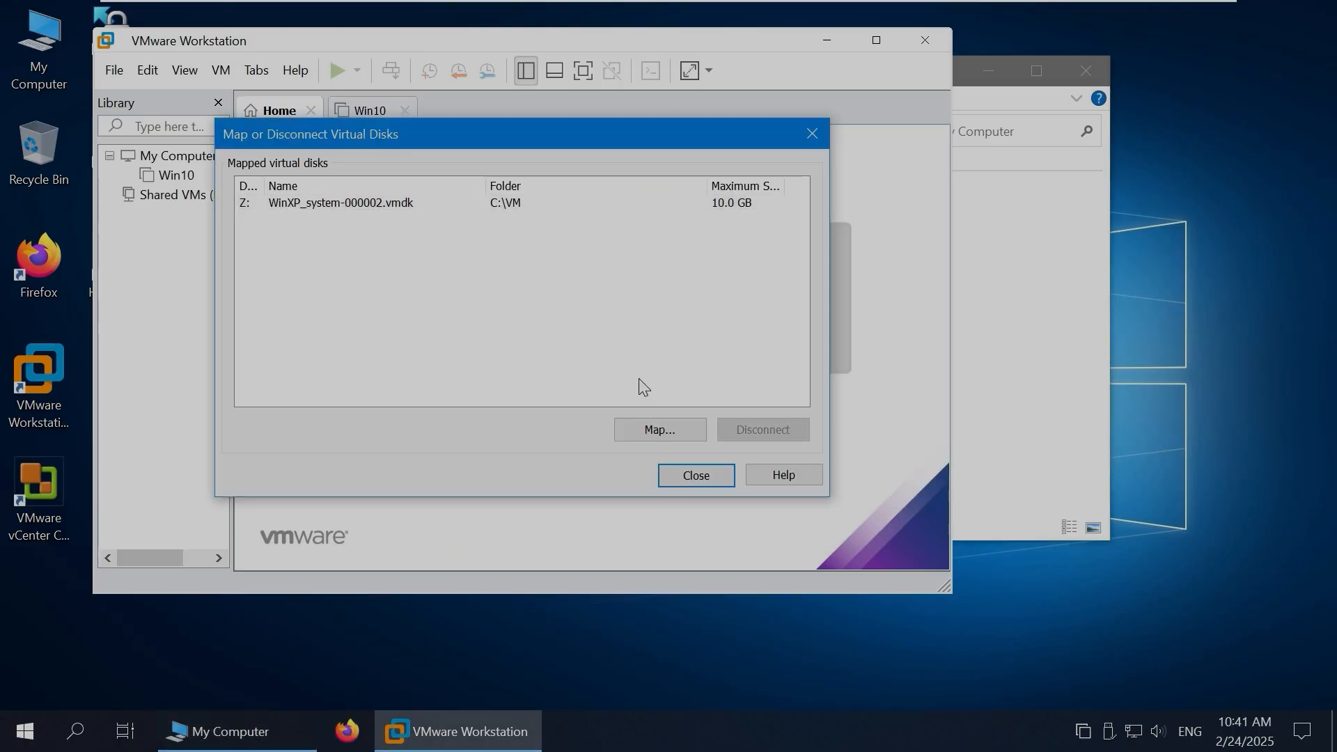
left_click(476, 209)
left_click(742, 432)
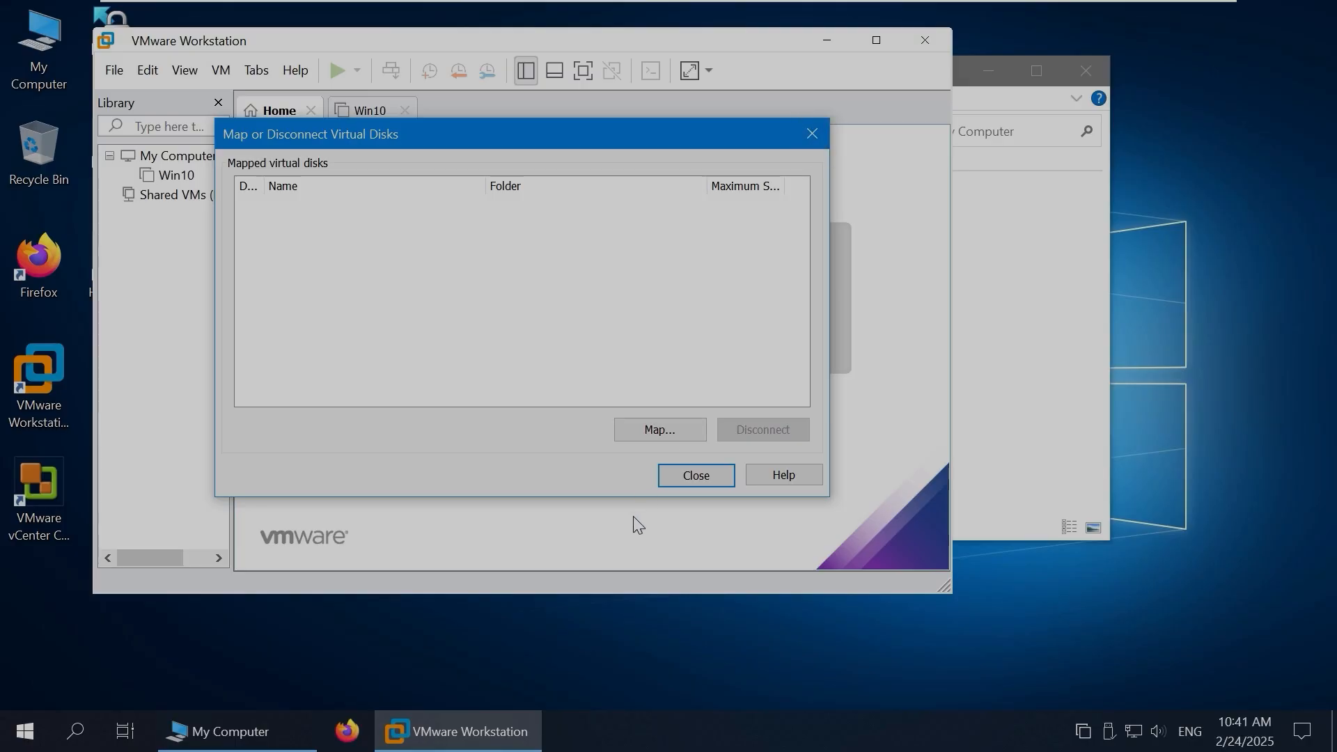
- Close the Map or Disconnect Virtual Disks dialog and return to My Computer
left_click(696, 475)
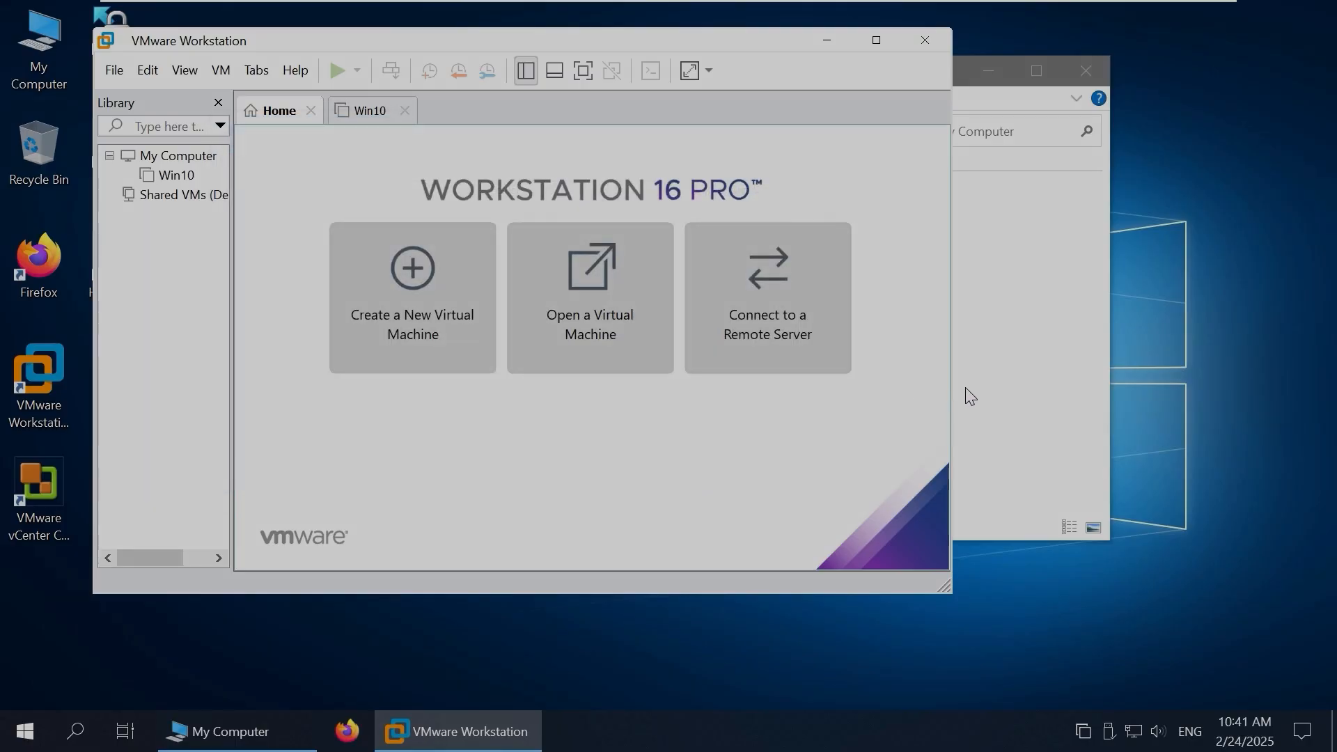
left_click(1033, 387)
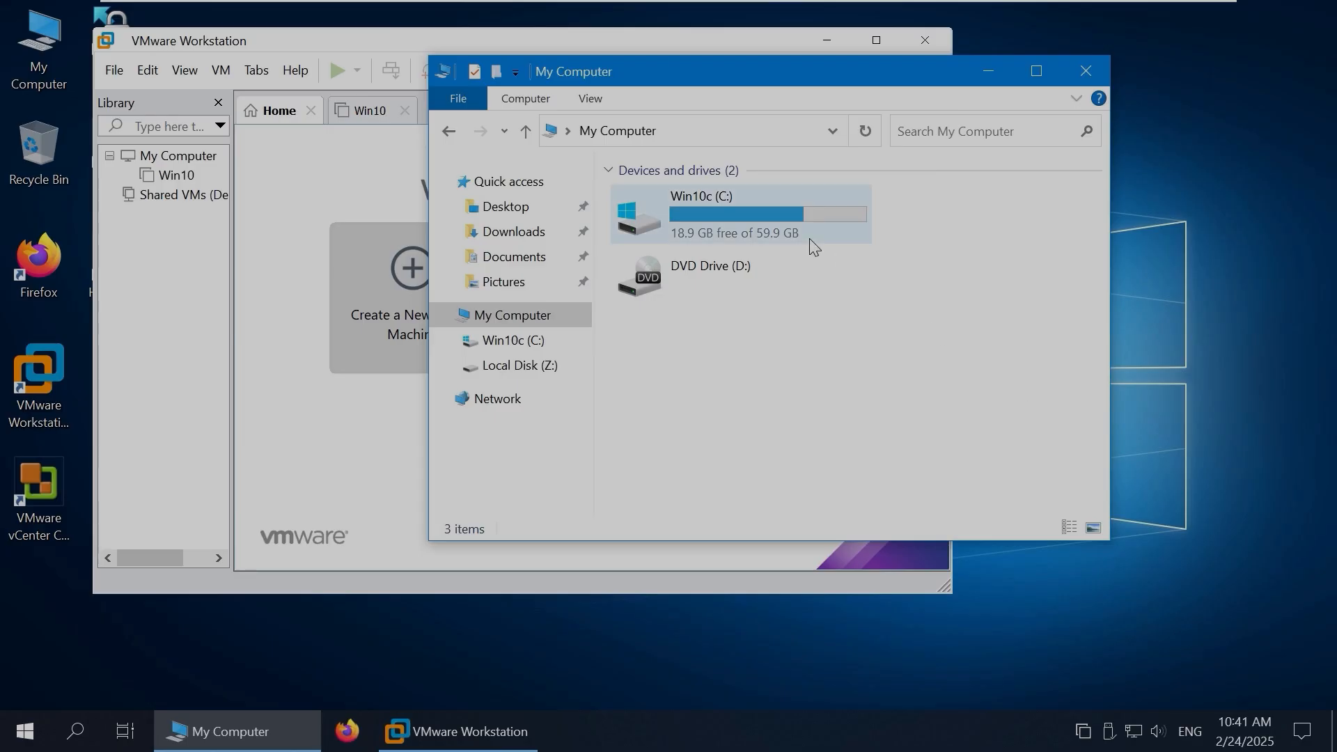
- Map the first volume of C:\VMDK\Windows-clone.vmdk read-only as drive Z:
double_click(780, 215)
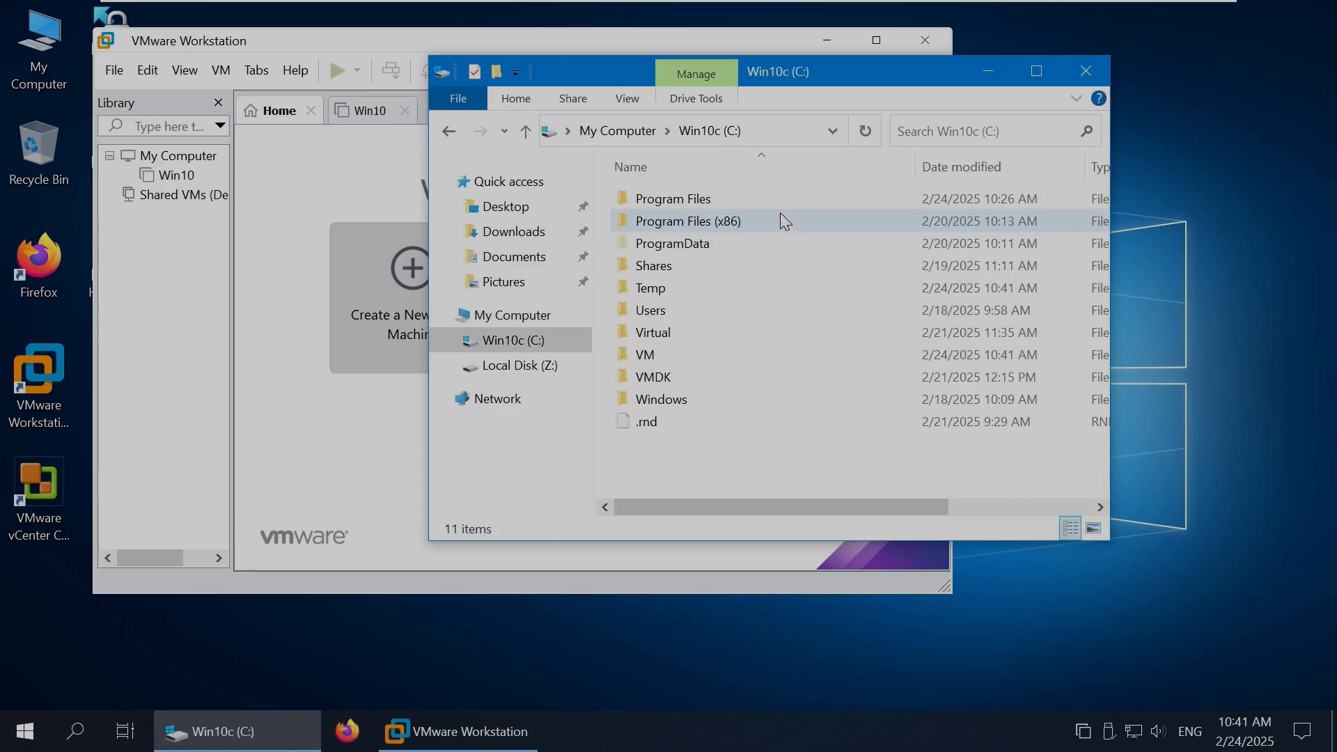
double_click(670, 377)
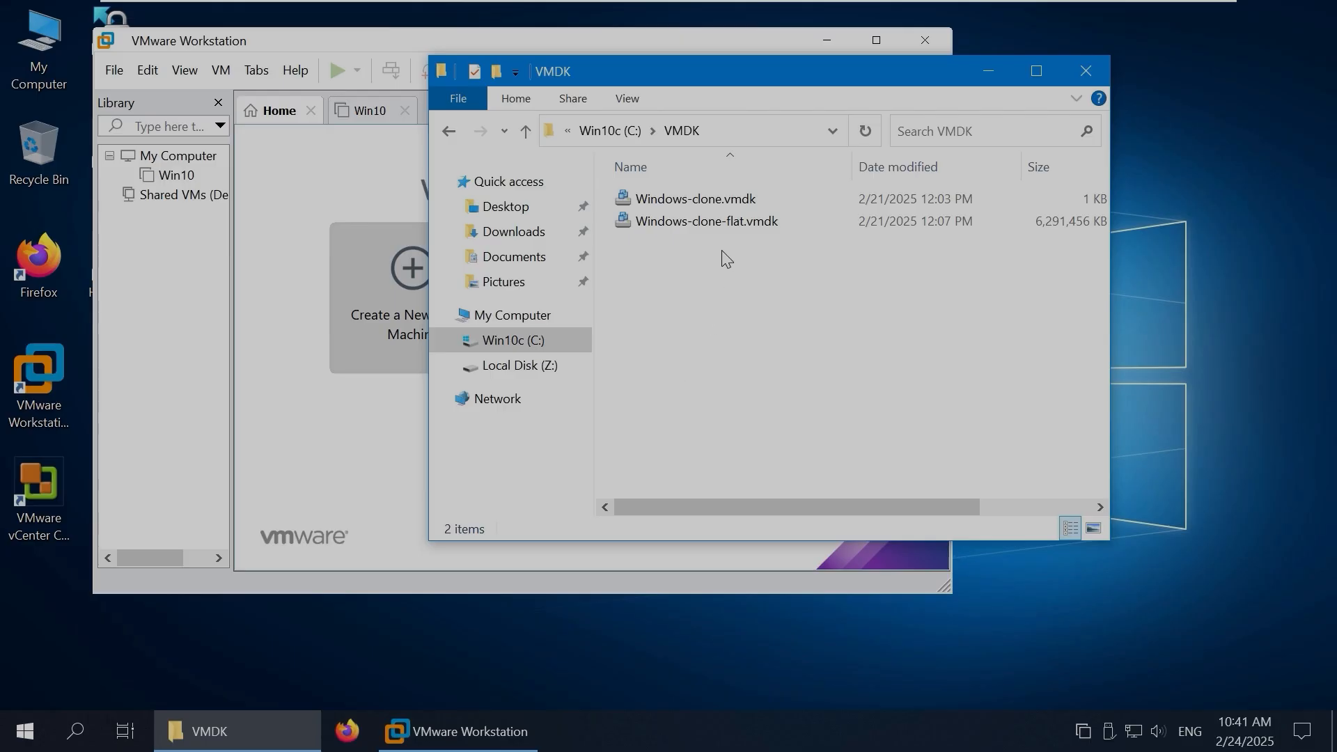
right_click(765, 198)
left_click(760, 199)
right_click(758, 199)
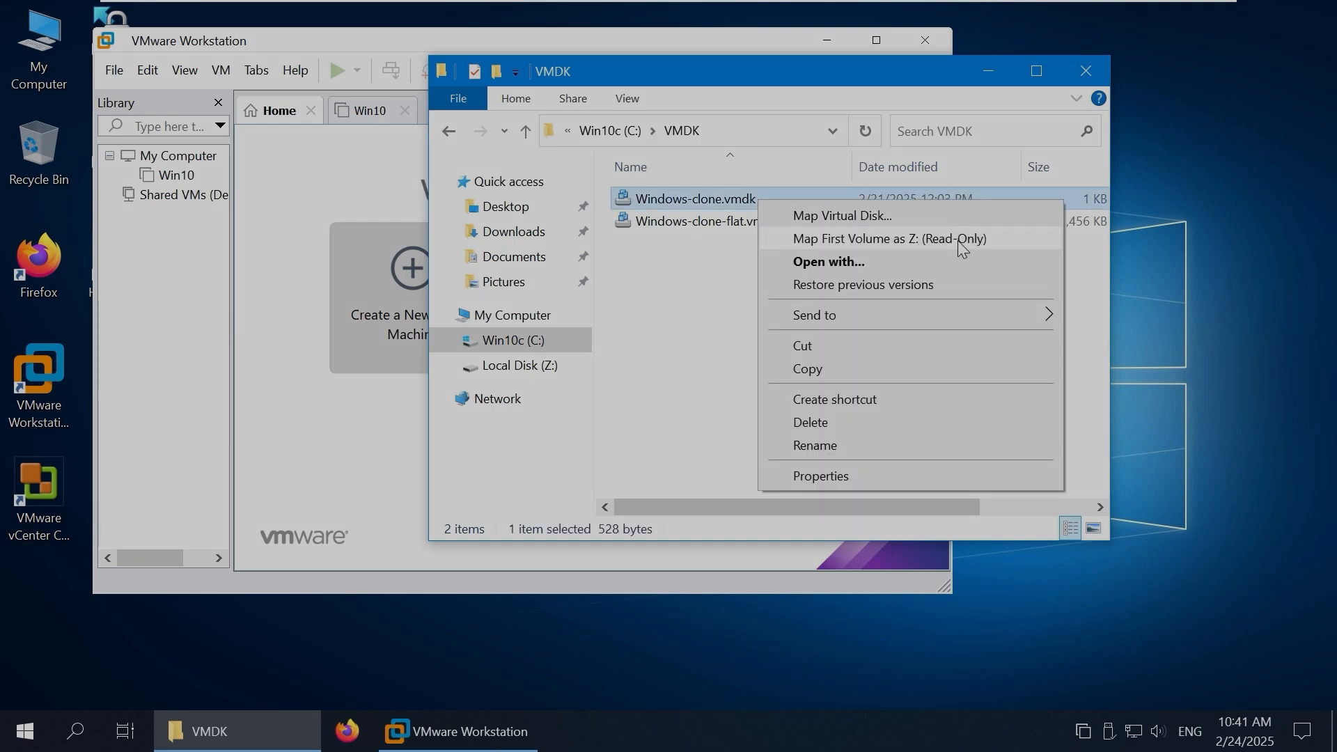
left_click(998, 241)
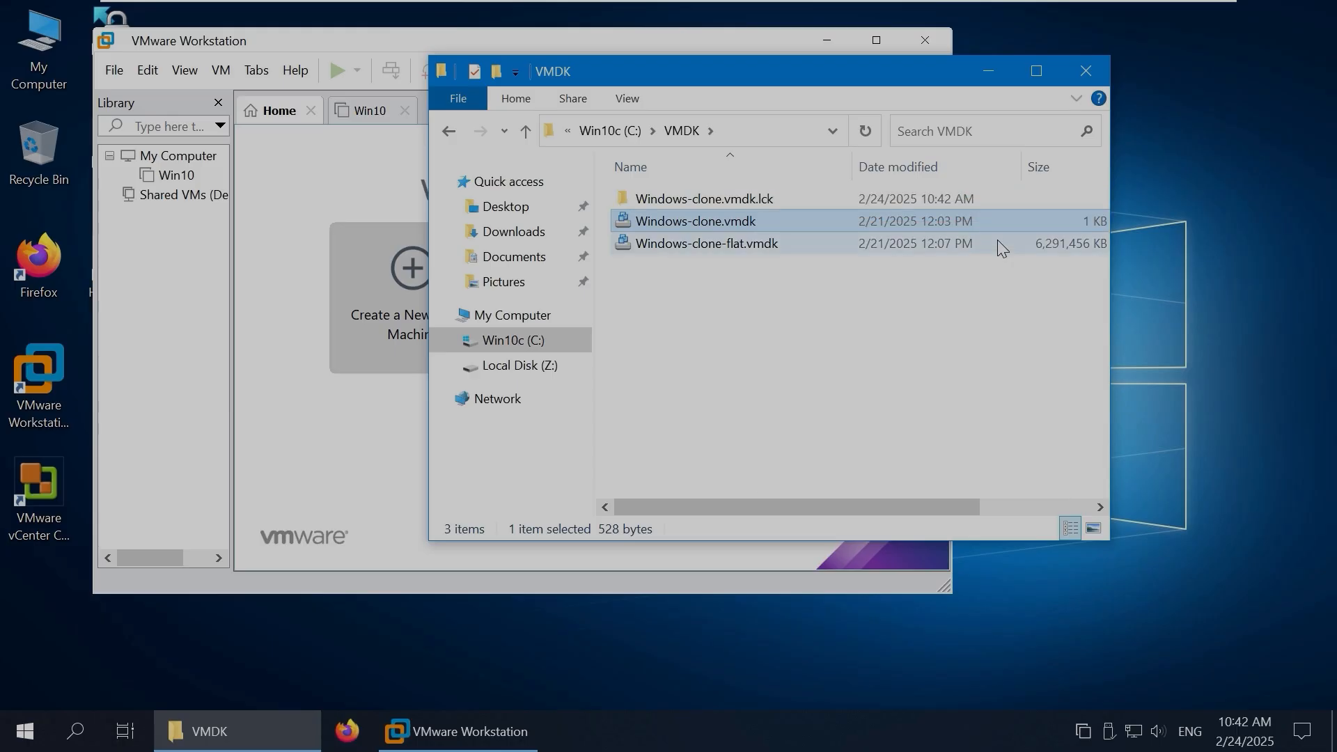
- Browse the temp-VM folder on the mounted Local Disk (Z:)
left_click(40, 65)
double_click(39, 65)
left_click(759, 356)
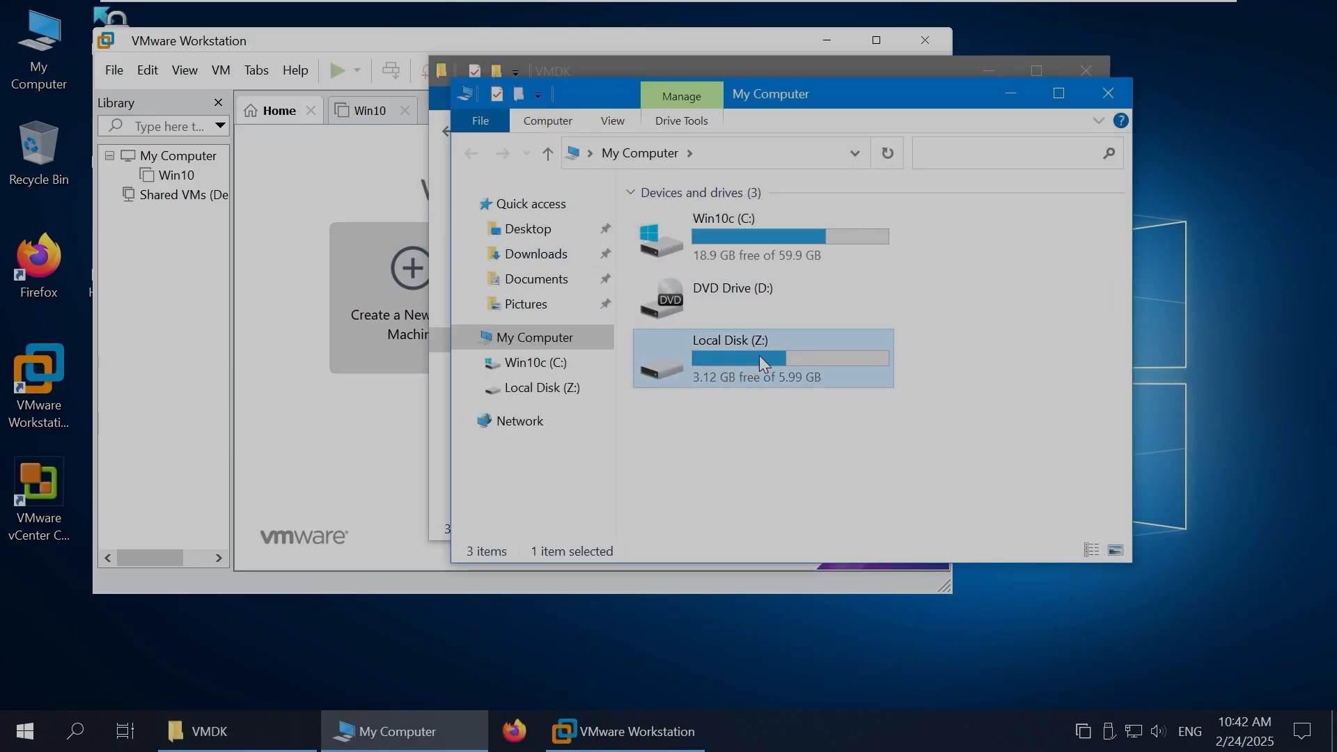
double_click(787, 357)
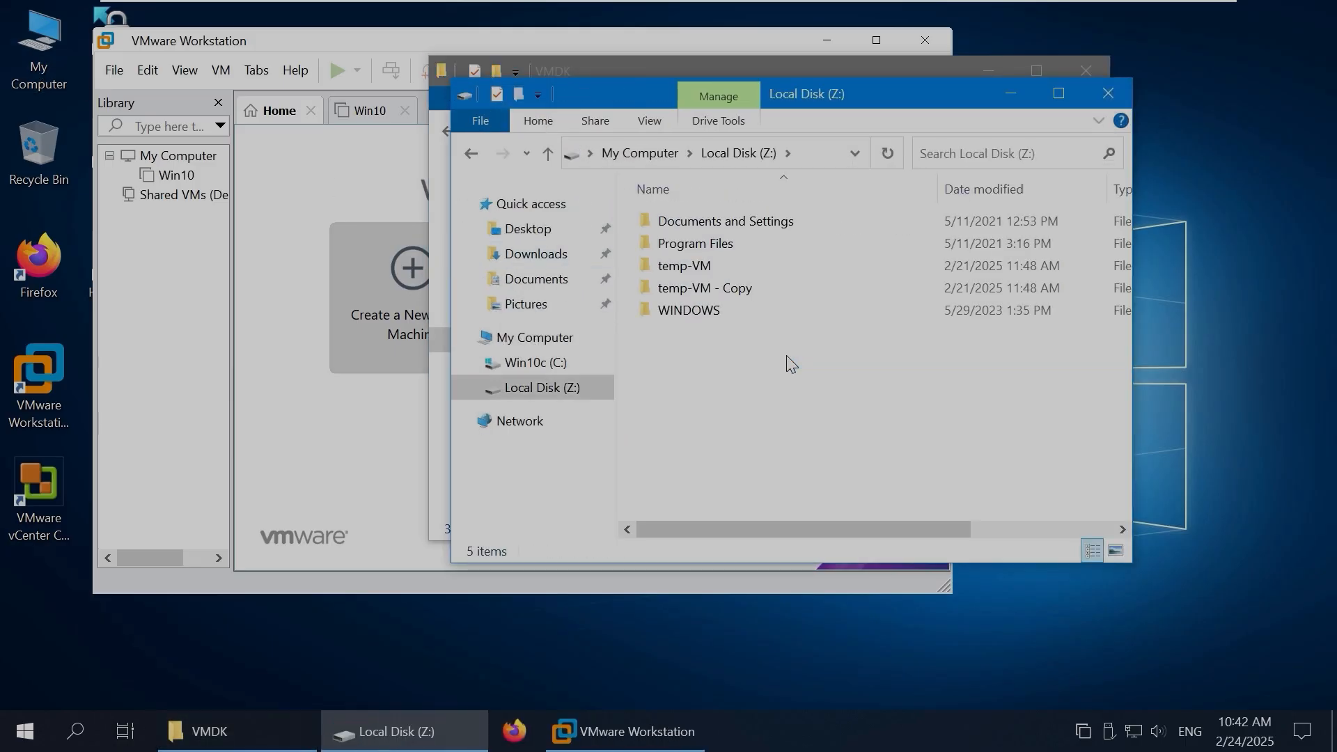
double_click(712, 274)
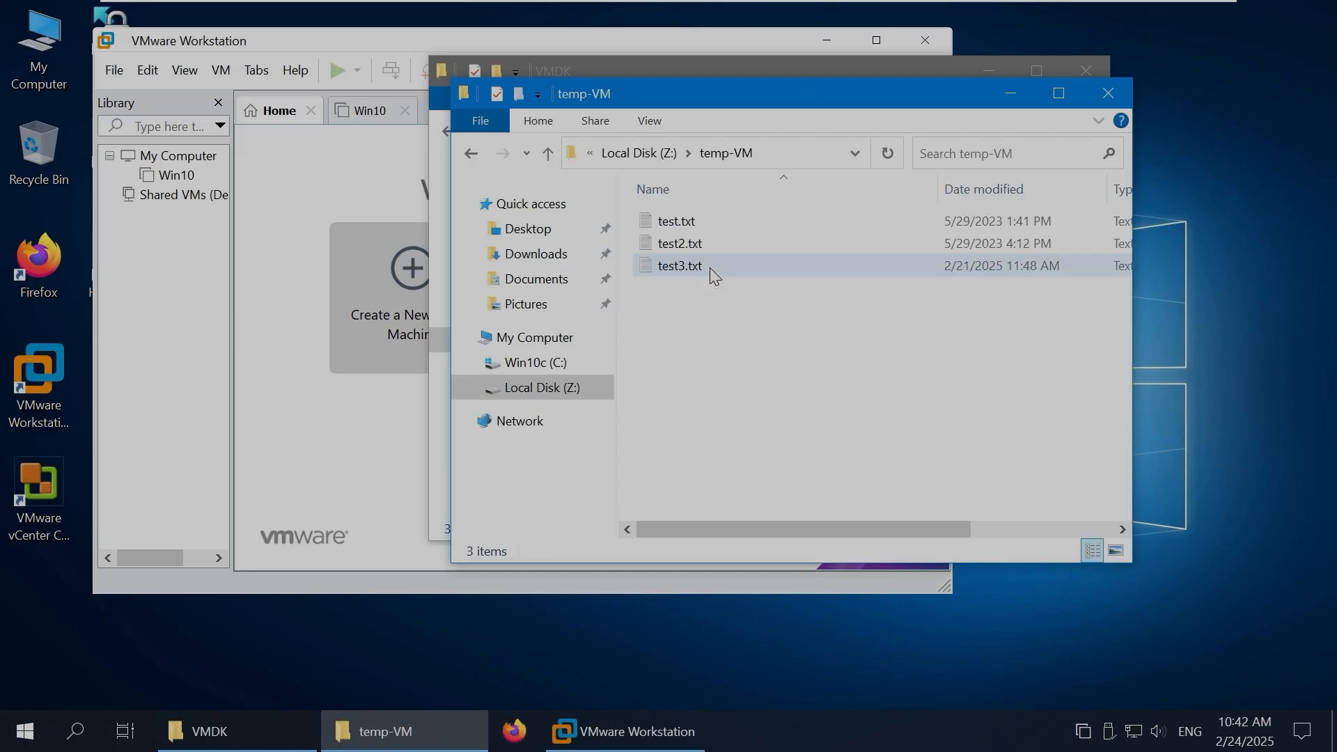
left_click(472, 155)
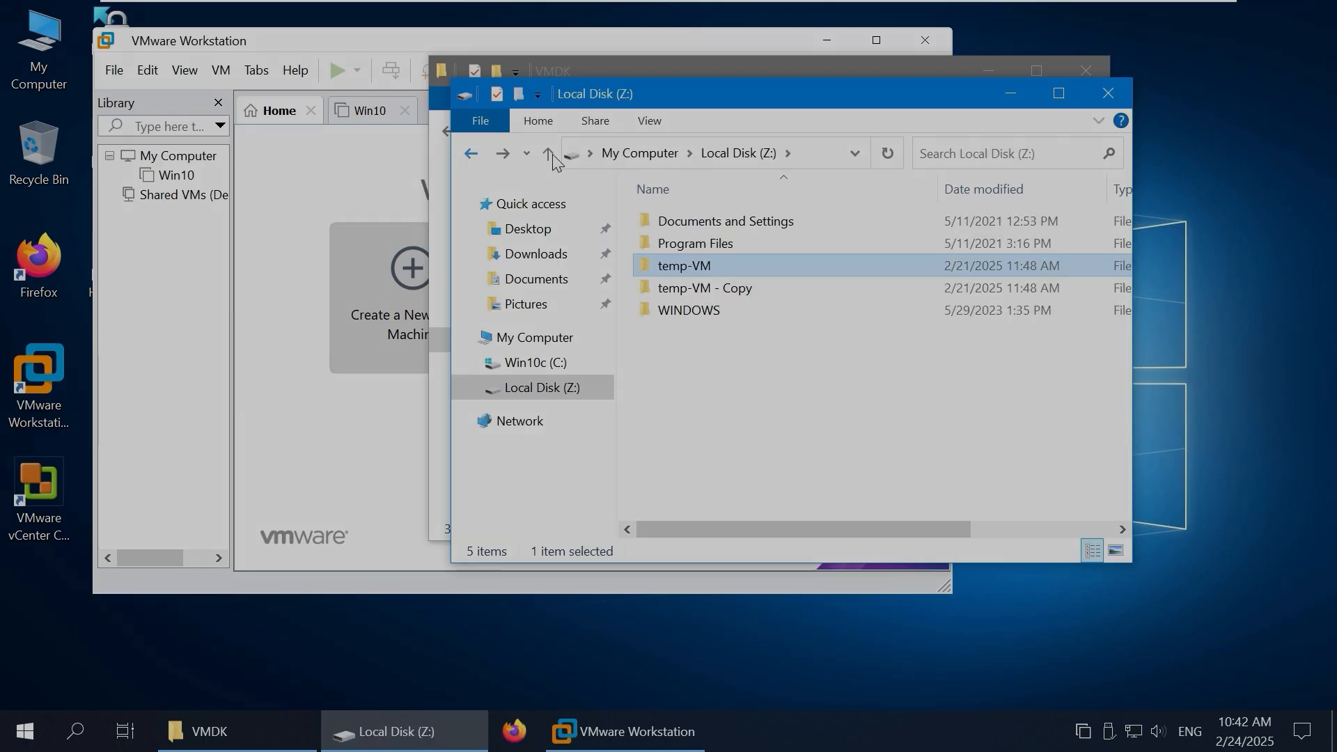
- Disconnect the Z: virtual disk from This PC
left_click(655, 154)
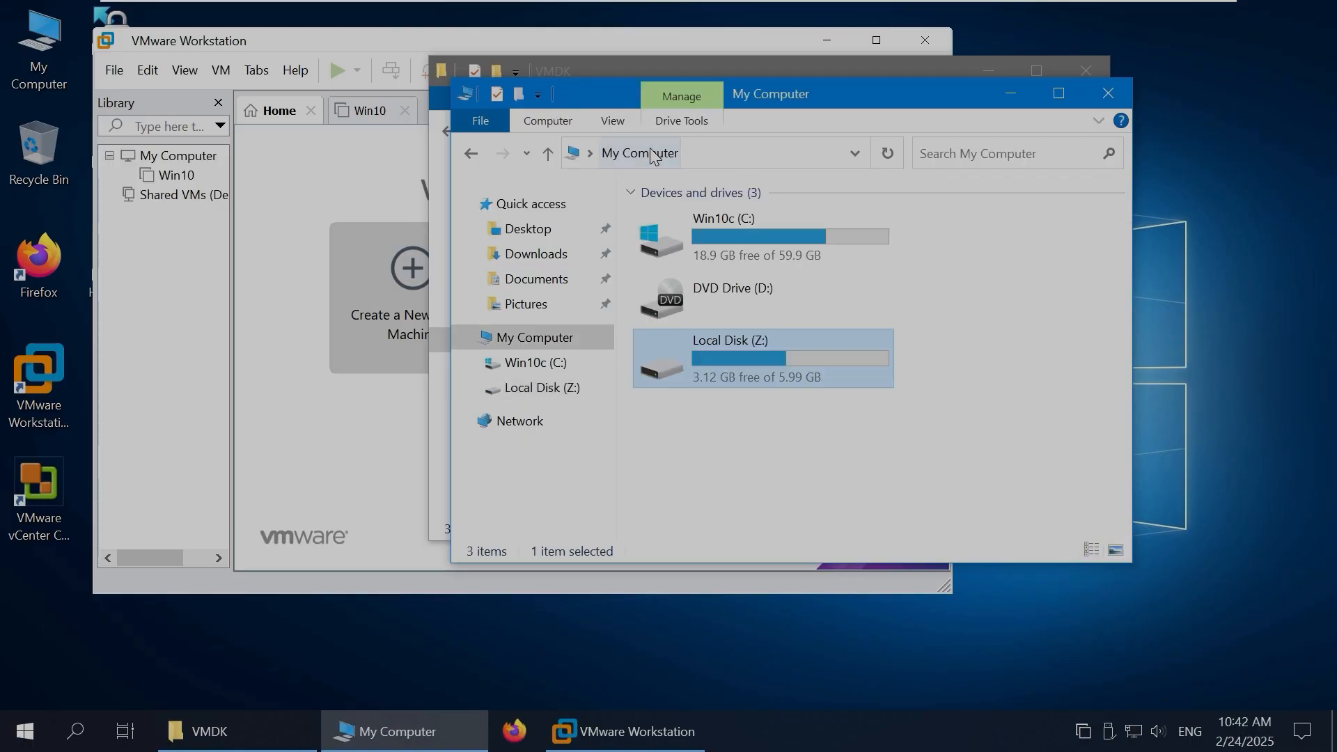
right_click(820, 365)
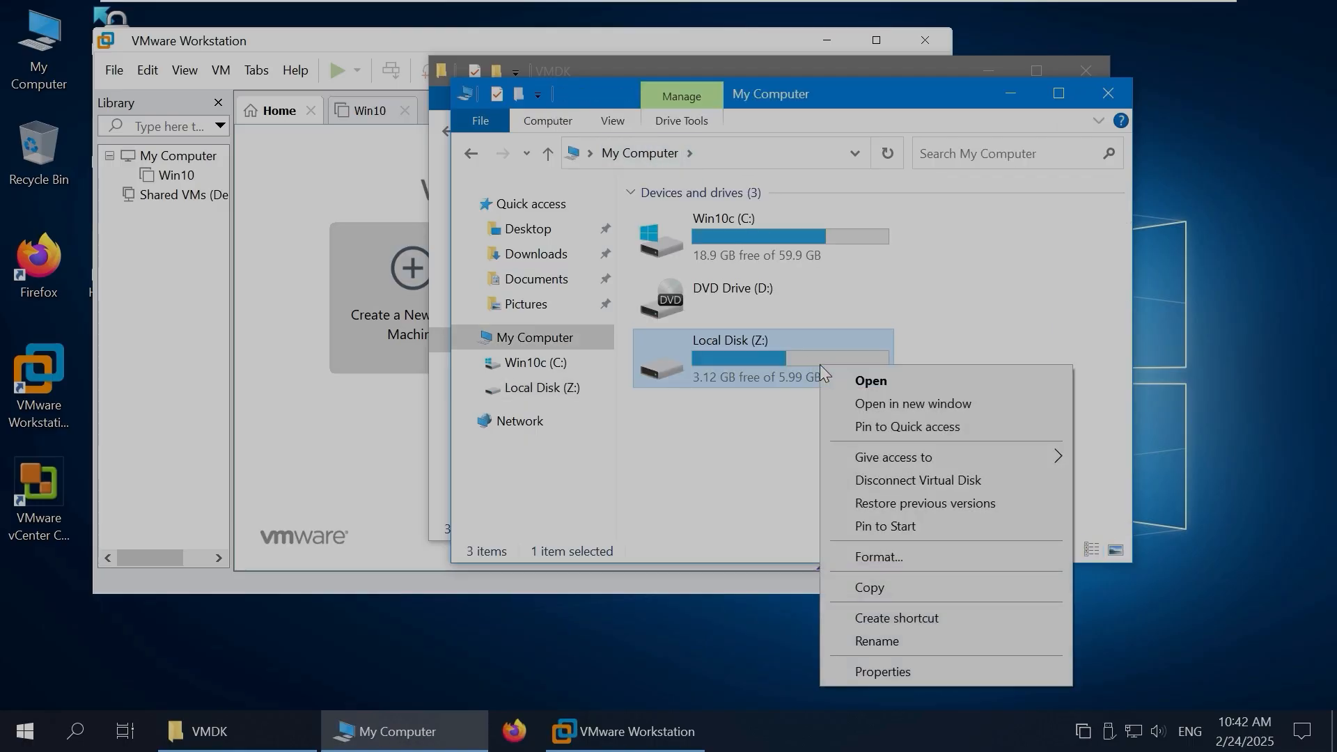
left_click(910, 481)
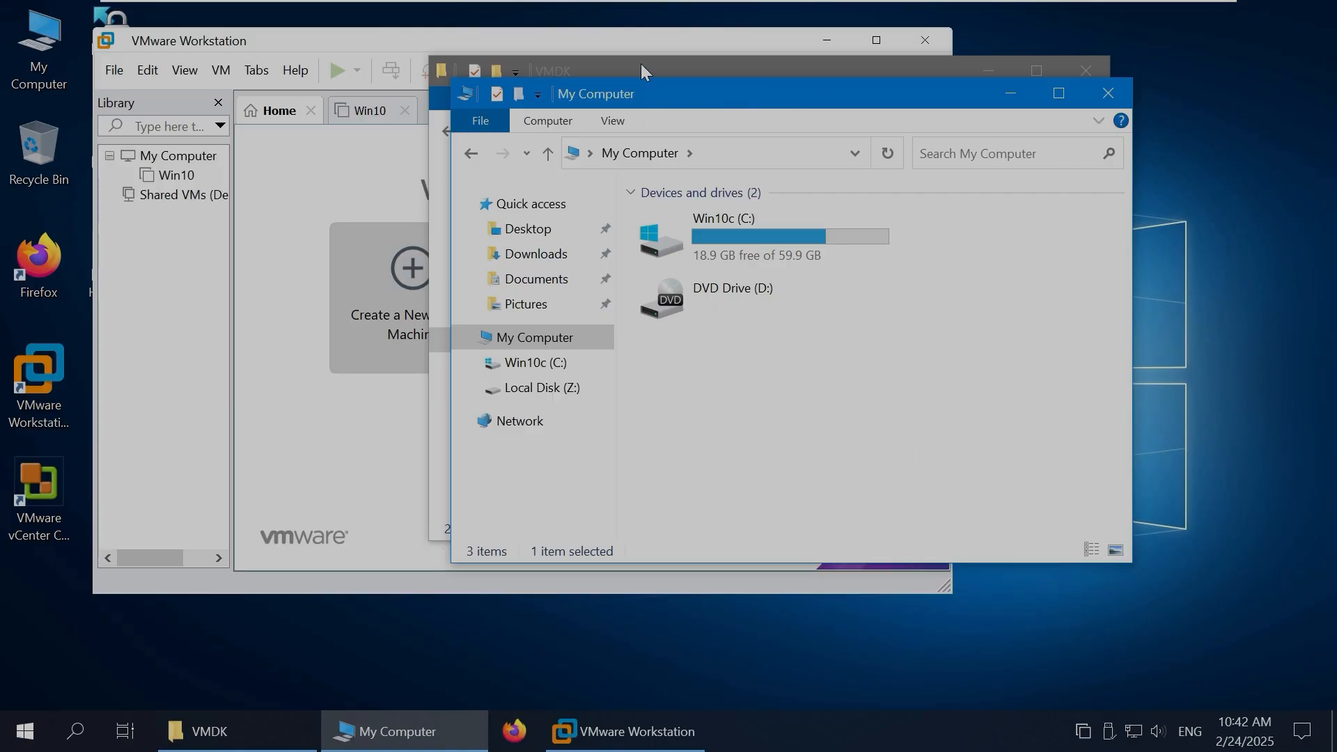
left_click(645, 40)
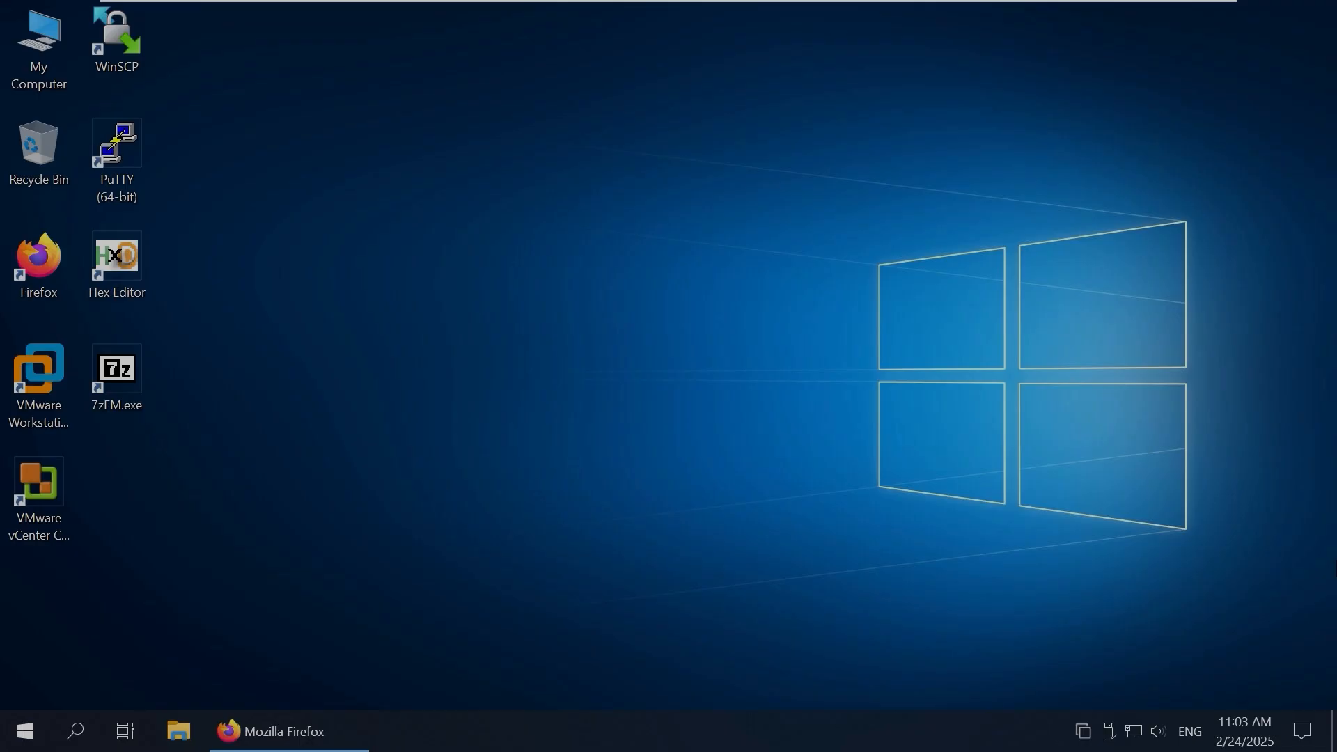
- Launch the 7-Zip file manager, then close it again
double_click(128, 373)
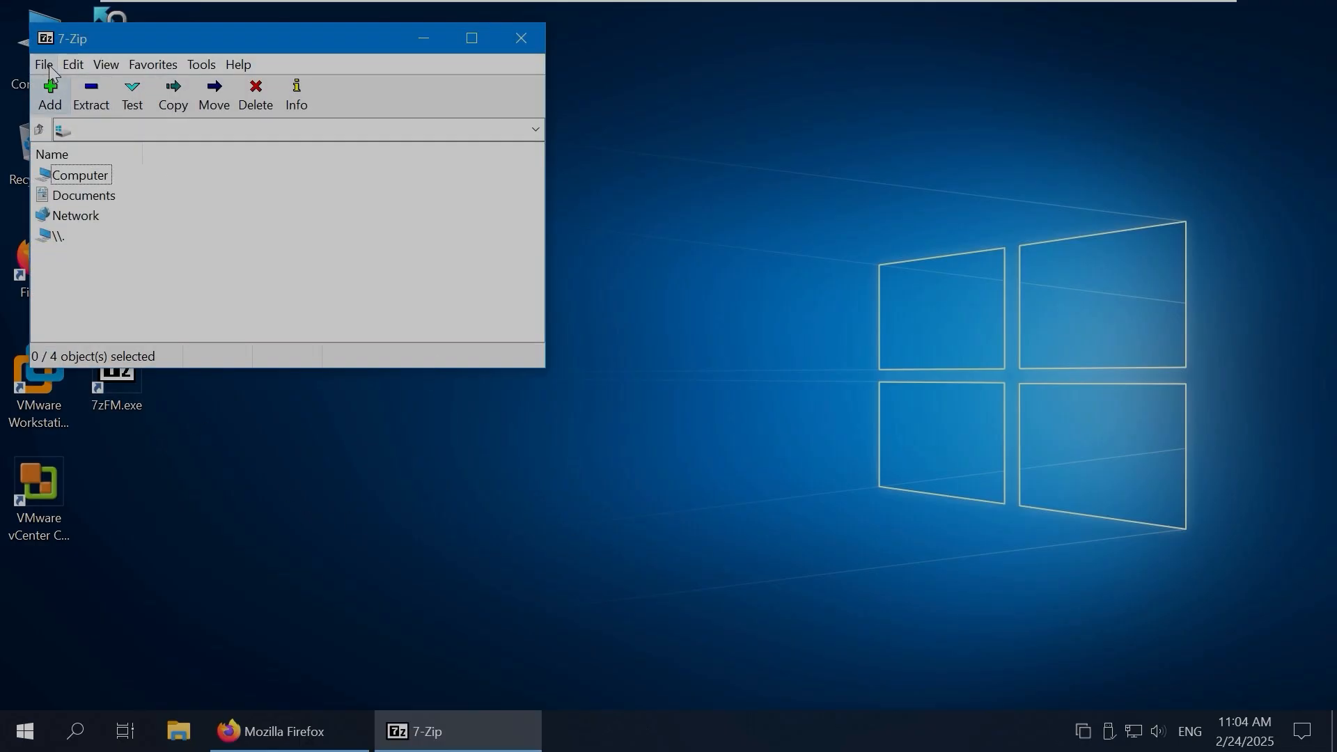
left_click(49, 66)
left_click(60, 87)
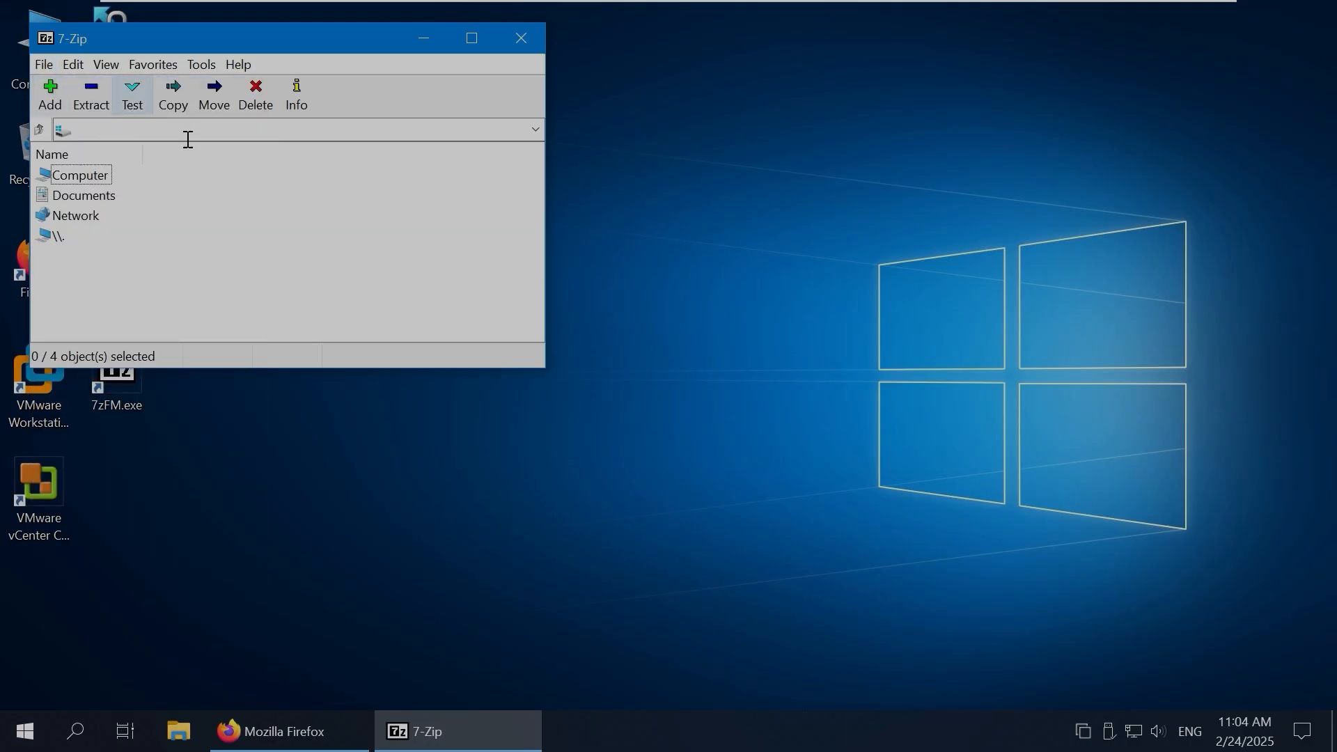
left_click(522, 38)
- Go to C:\VMDK in File Explorer and open Windows-clone.vmdk's 7-Zip context submenu
double_click(38, 49)
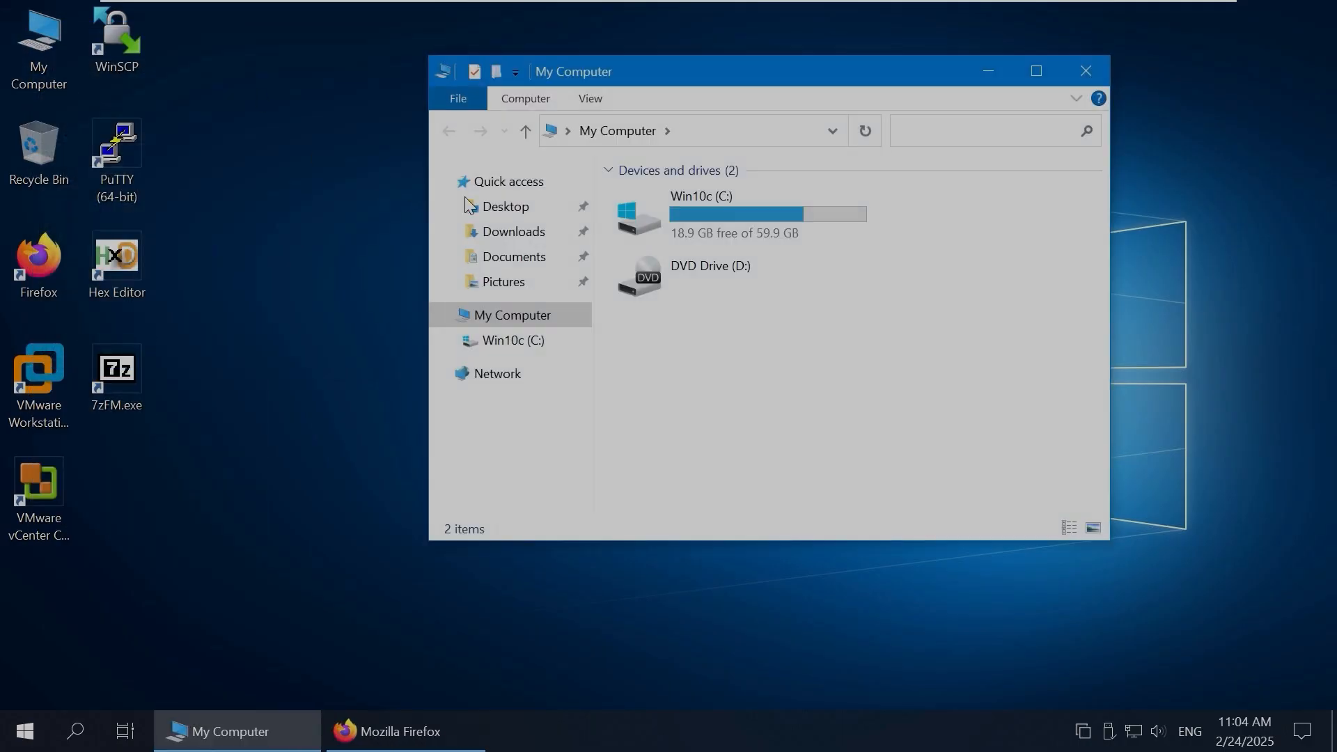
left_click_drag(754, 73, 528, 63)
double_click(537, 191)
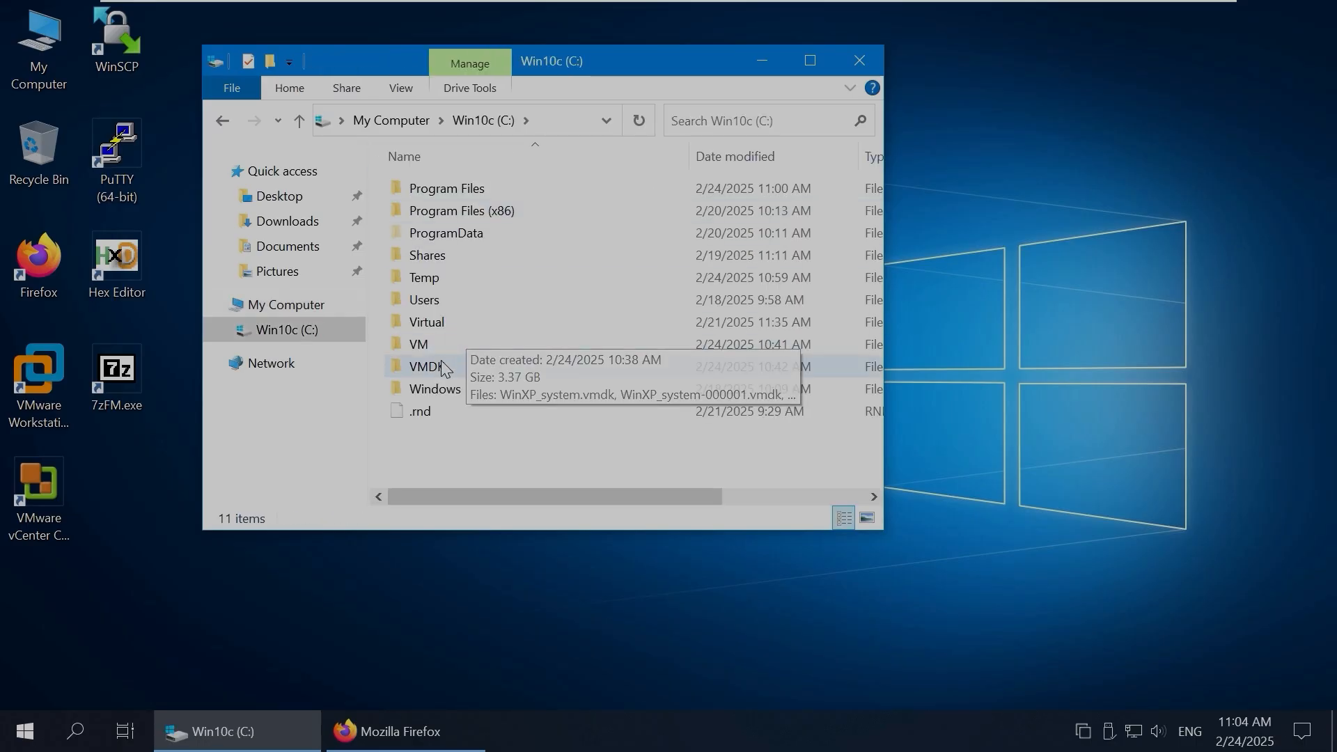
double_click(441, 364)
left_click(541, 189)
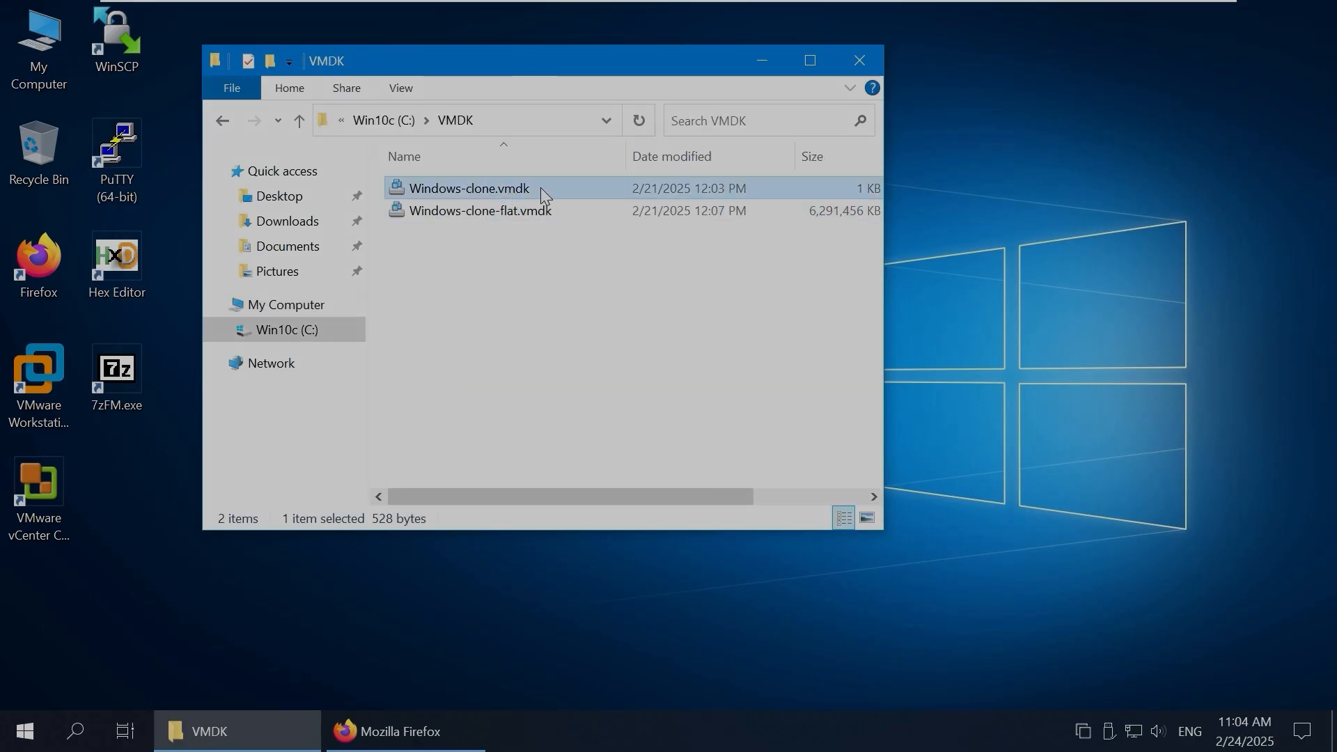
right_click(542, 189)
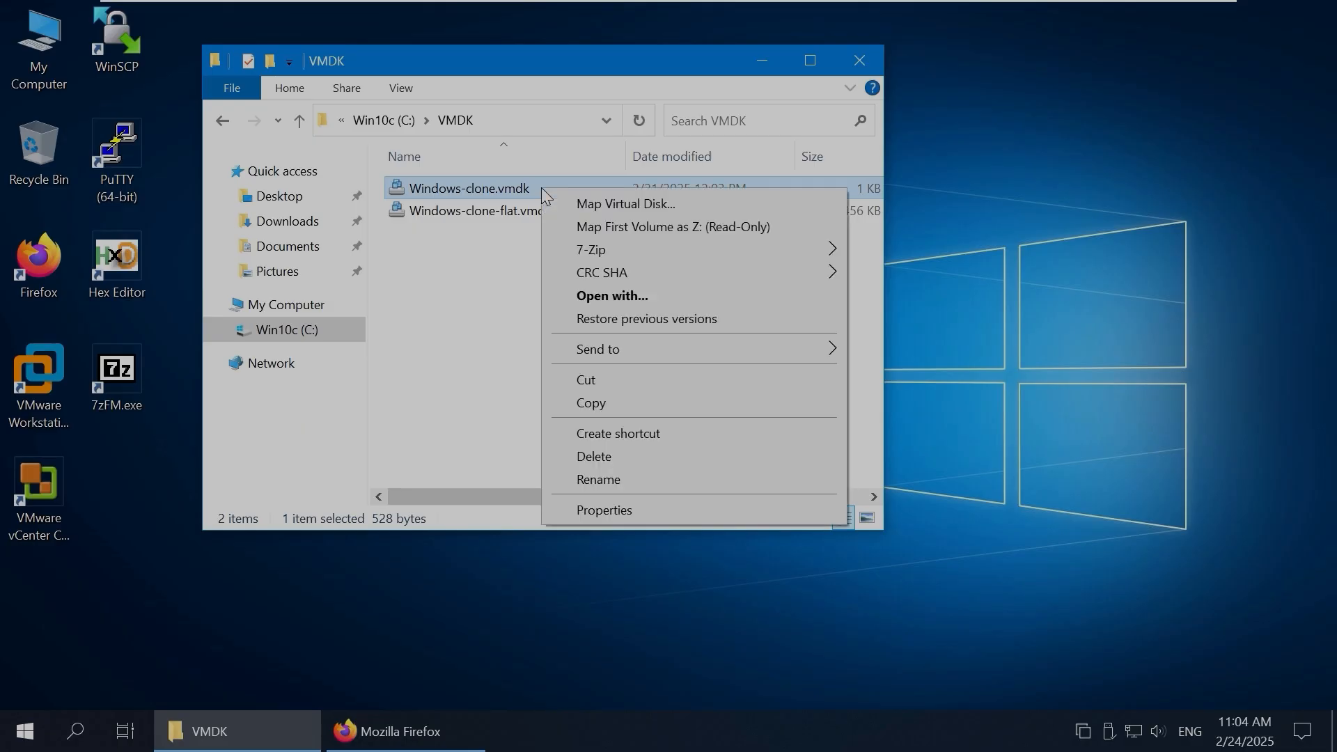
mouse_move(591, 251)
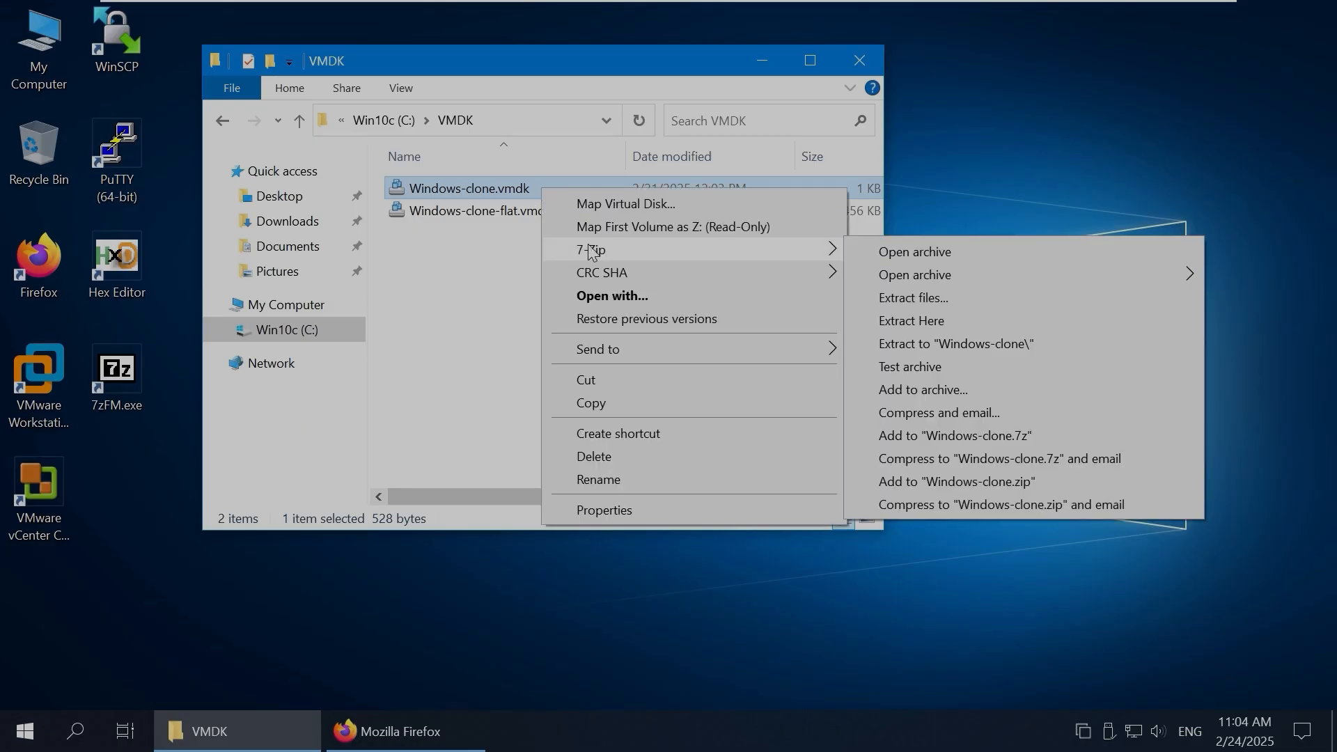
- Open Windows-clone.vmdk in 7-Zip and copy test.txt out of its temp-VM folder
left_click(904, 255)
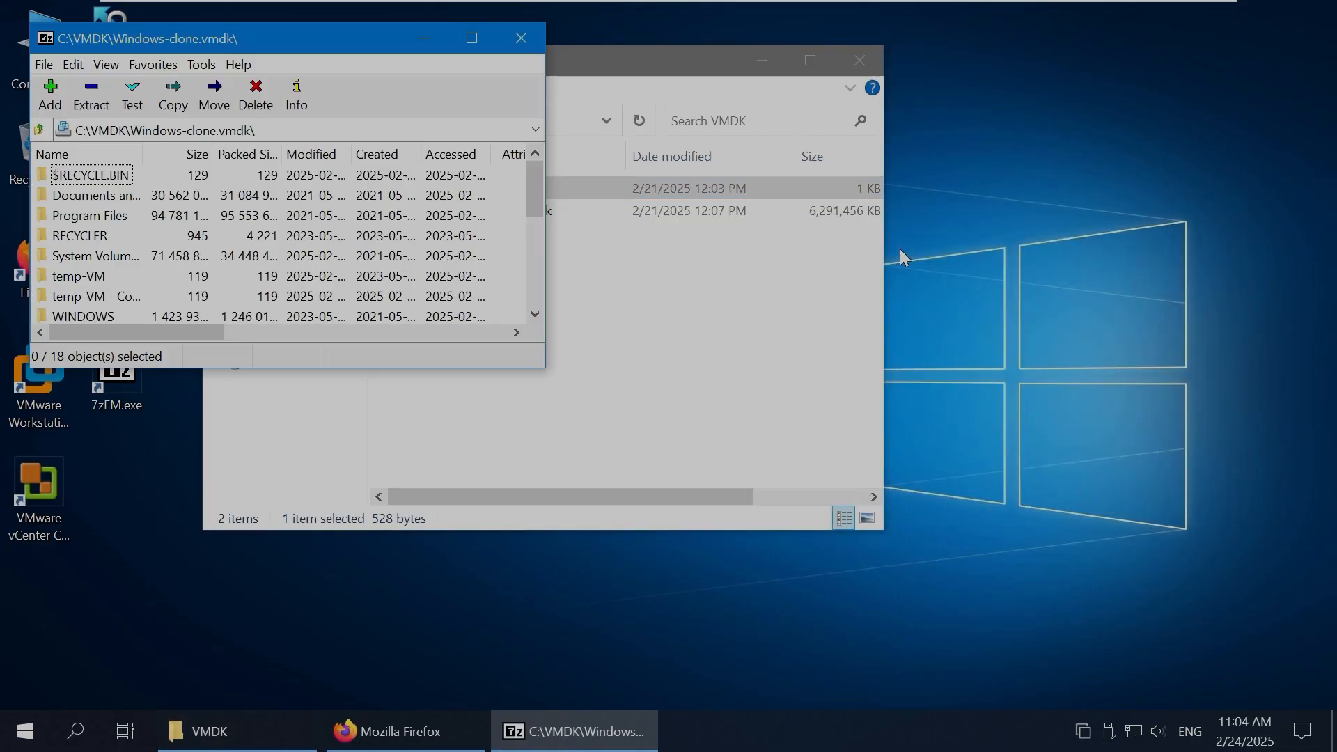
left_click_drag(544, 374, 1193, 608)
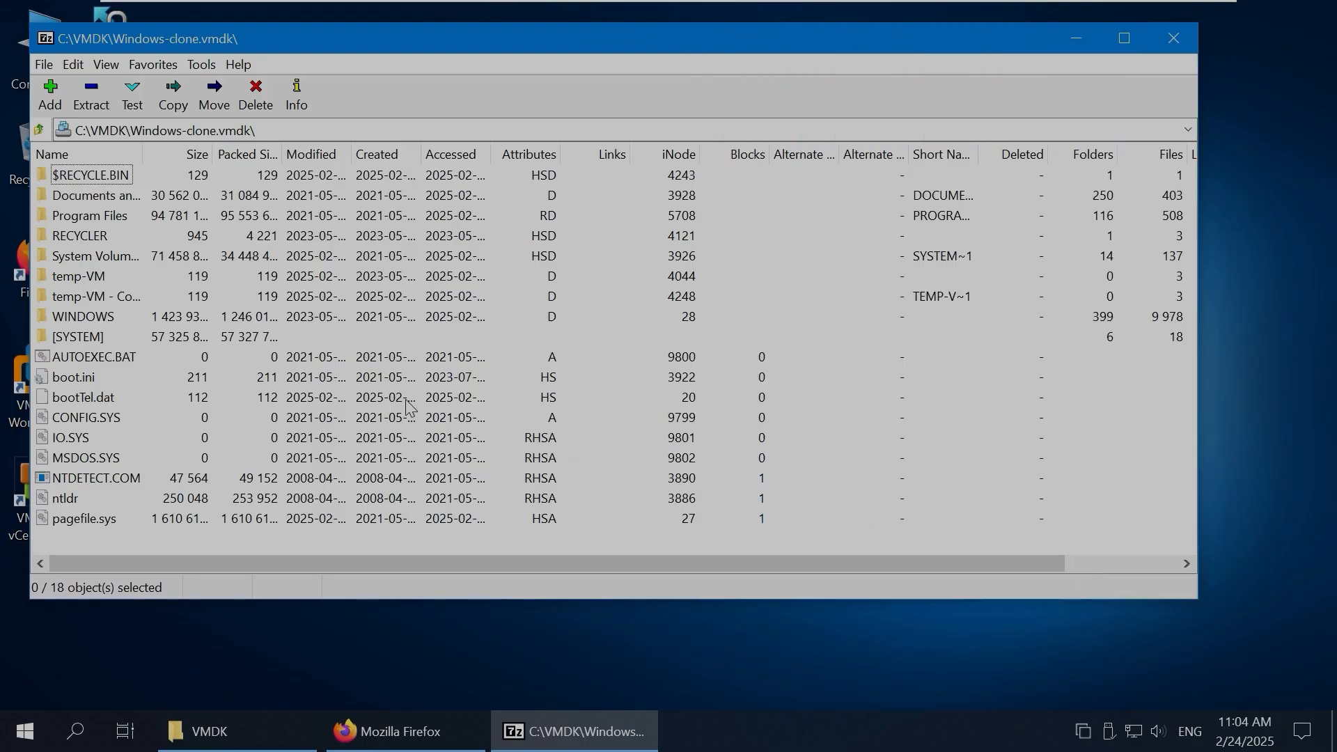
double_click(98, 277)
left_click_drag(80, 180, 212, 559)
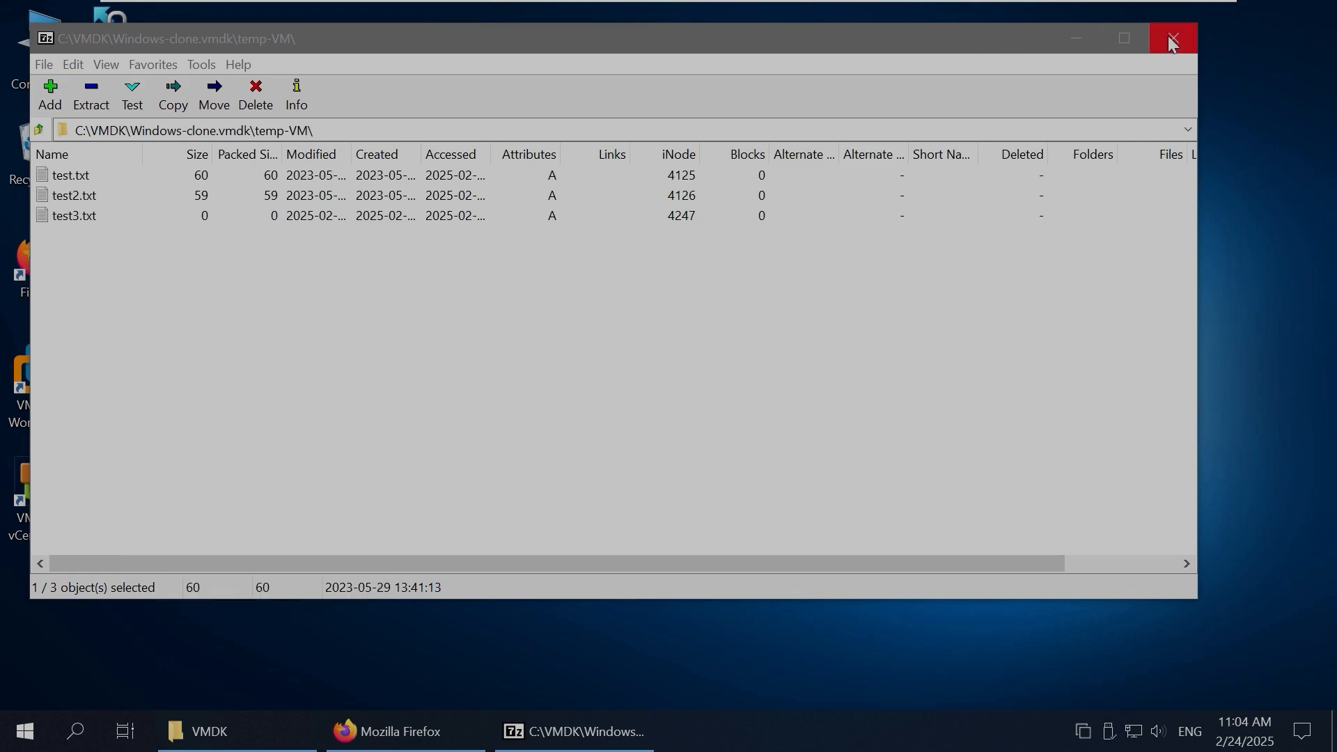
left_click(1178, 38)
- Relaunch 7-Zip, go to C:\VM and open WinXP_system-000002.vmdk as an archive
double_click(124, 372)
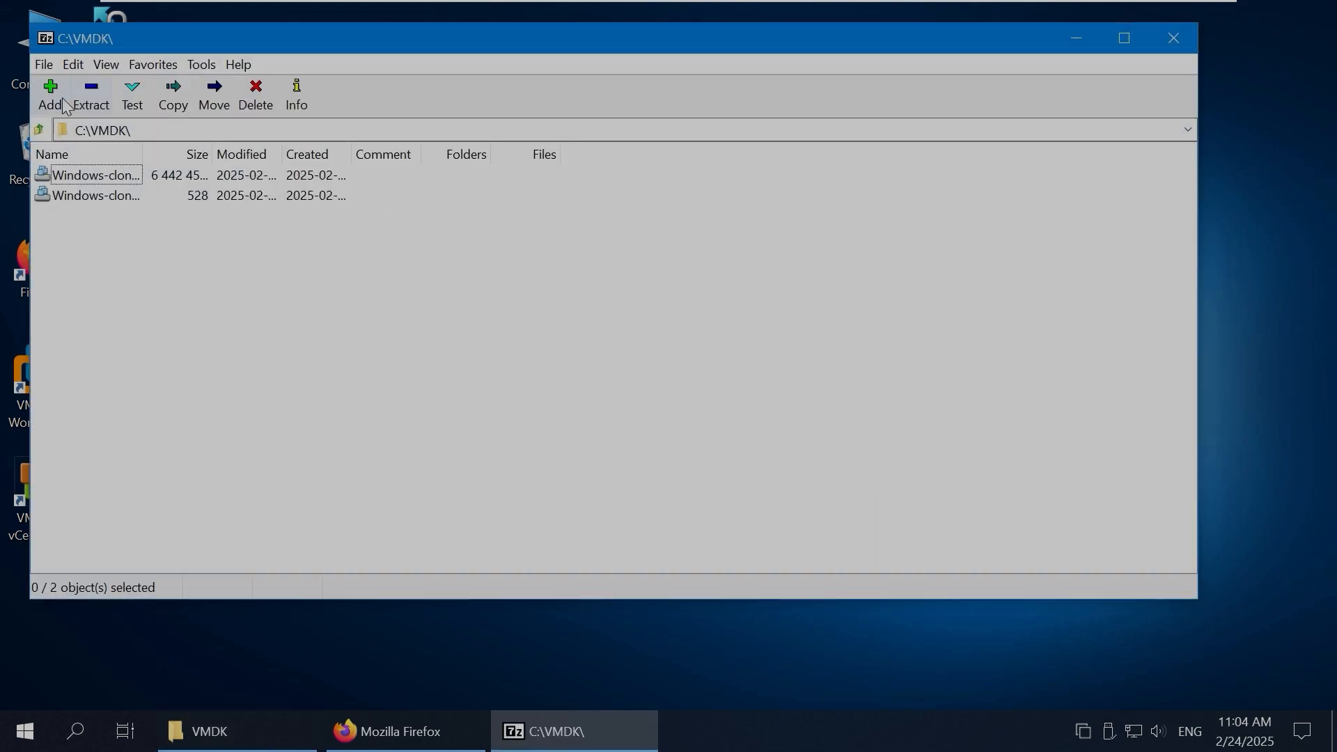
left_click(87, 155)
left_click(87, 154)
left_click(39, 130)
double_click(61, 417)
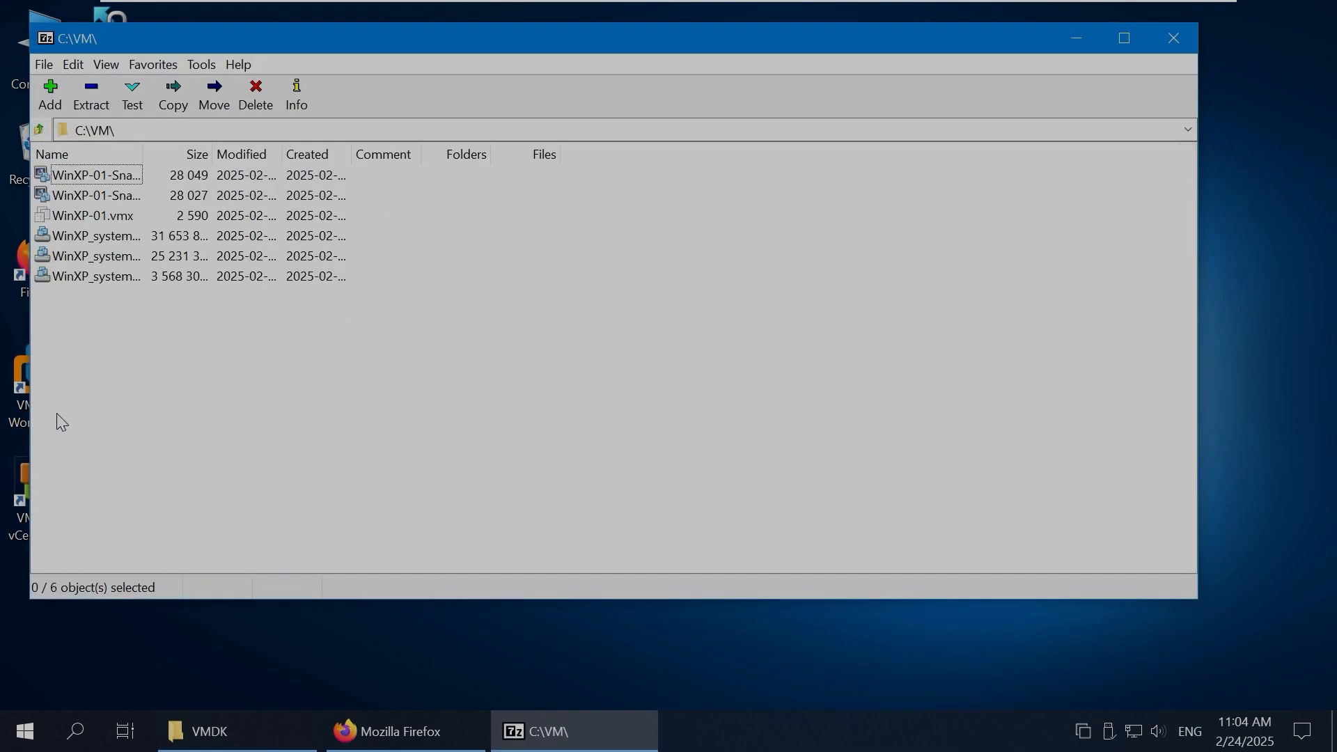
left_click_drag(143, 154, 311, 151)
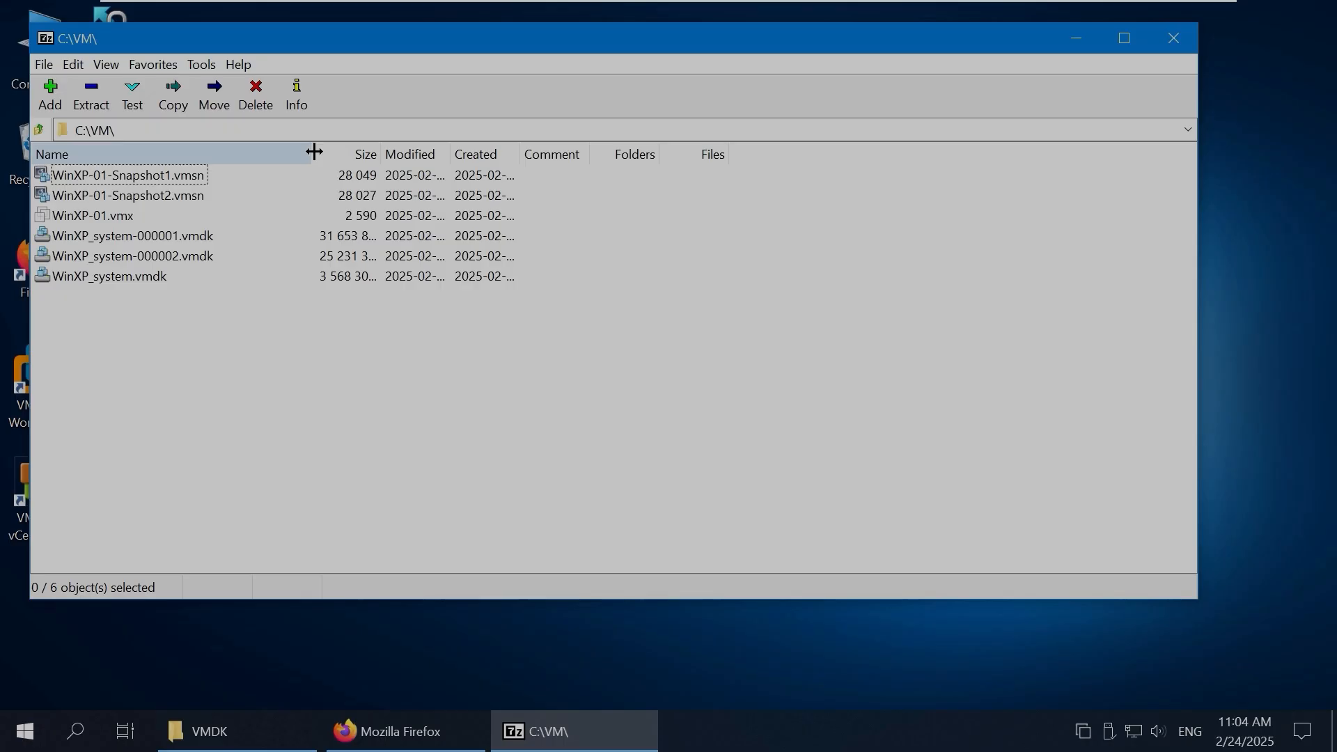
double_click(171, 258)
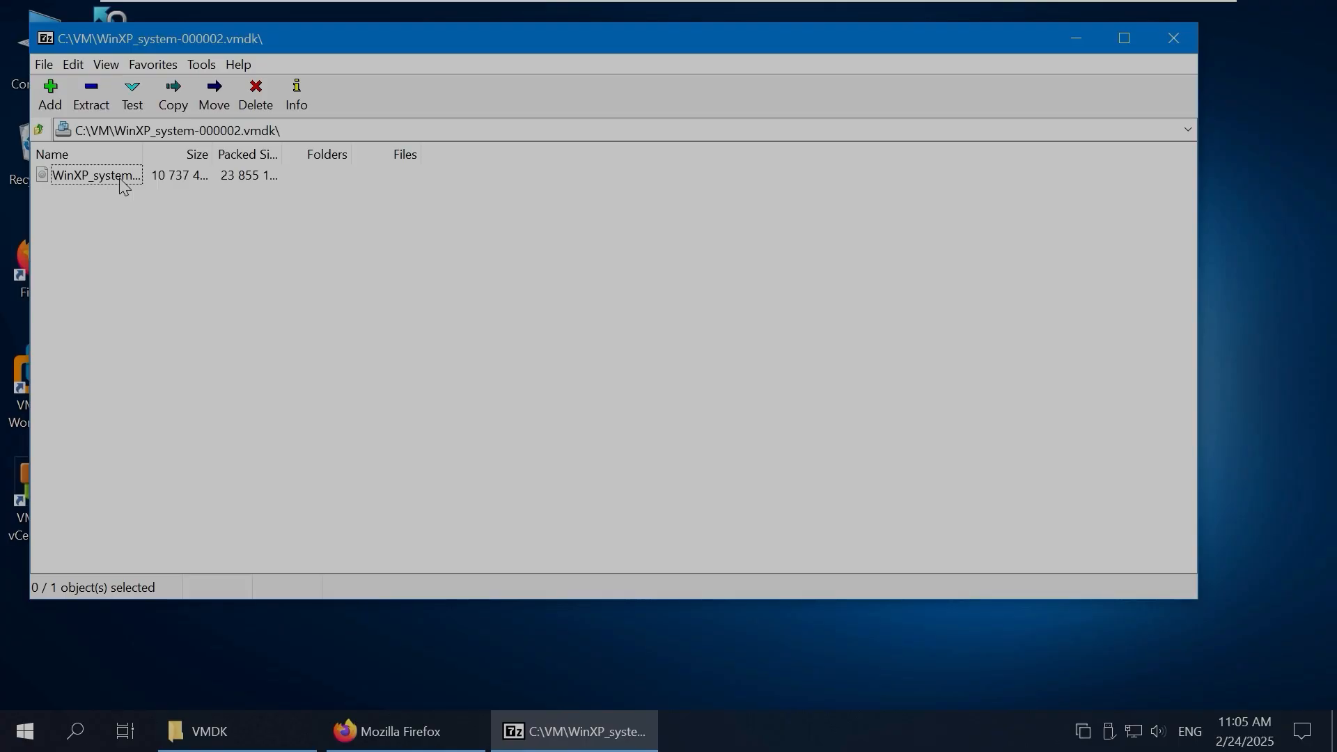
- After the unsupported compression method error, open C:\VM\WinXP_system.vmdk to list its files
double_click(122, 178)
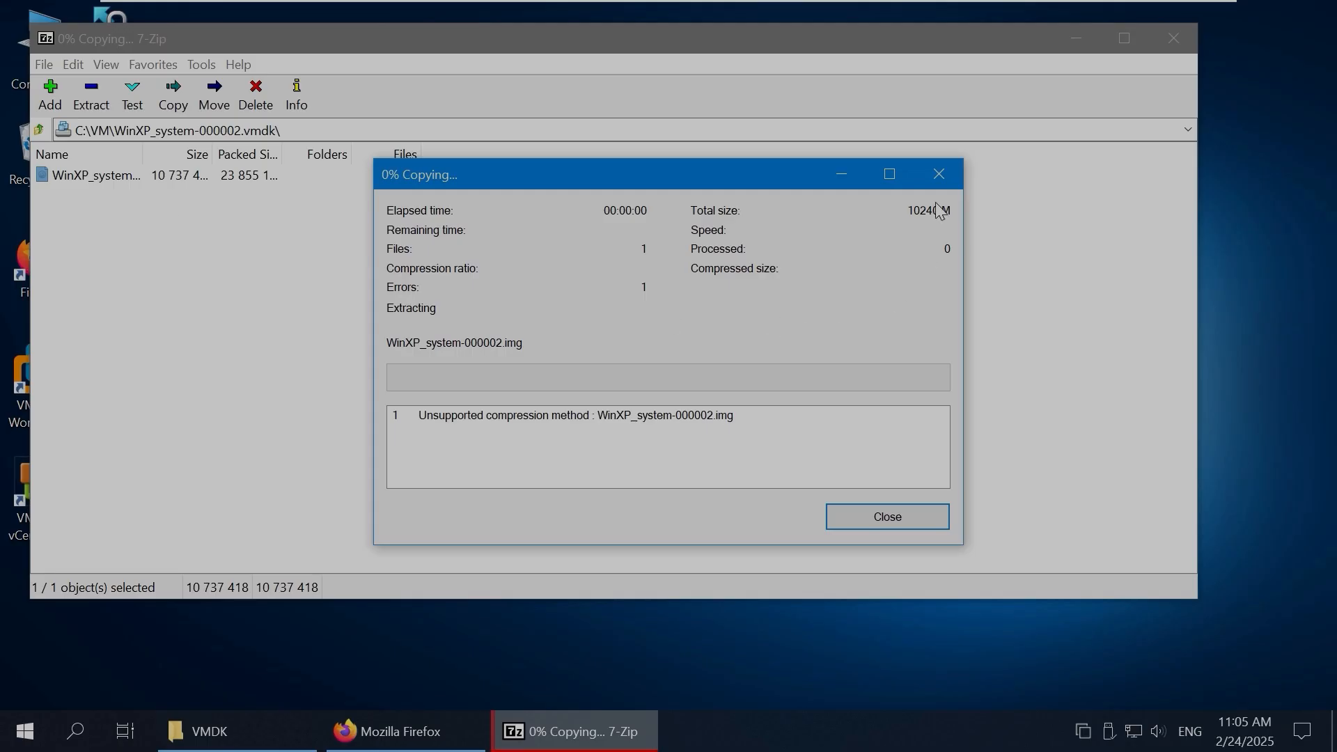
left_click(939, 174)
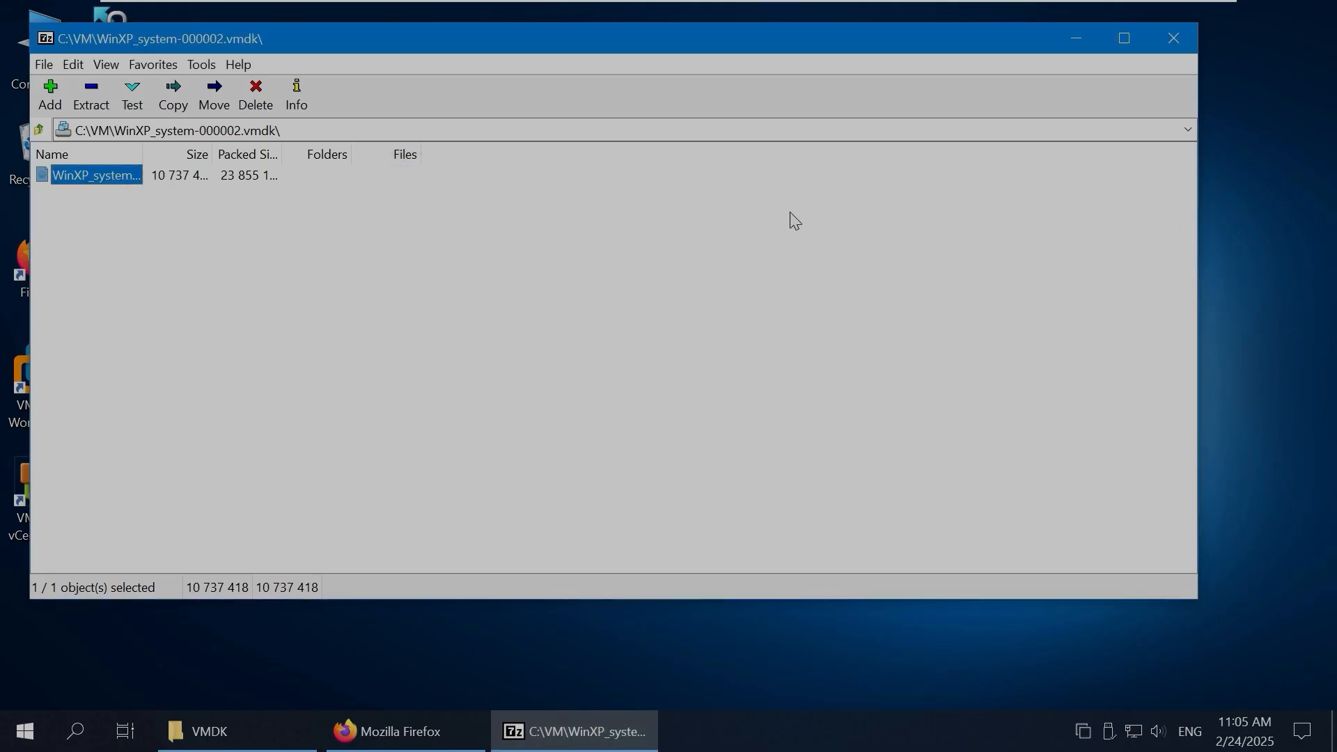
left_click(39, 131)
left_click(134, 217)
double_click(133, 277)
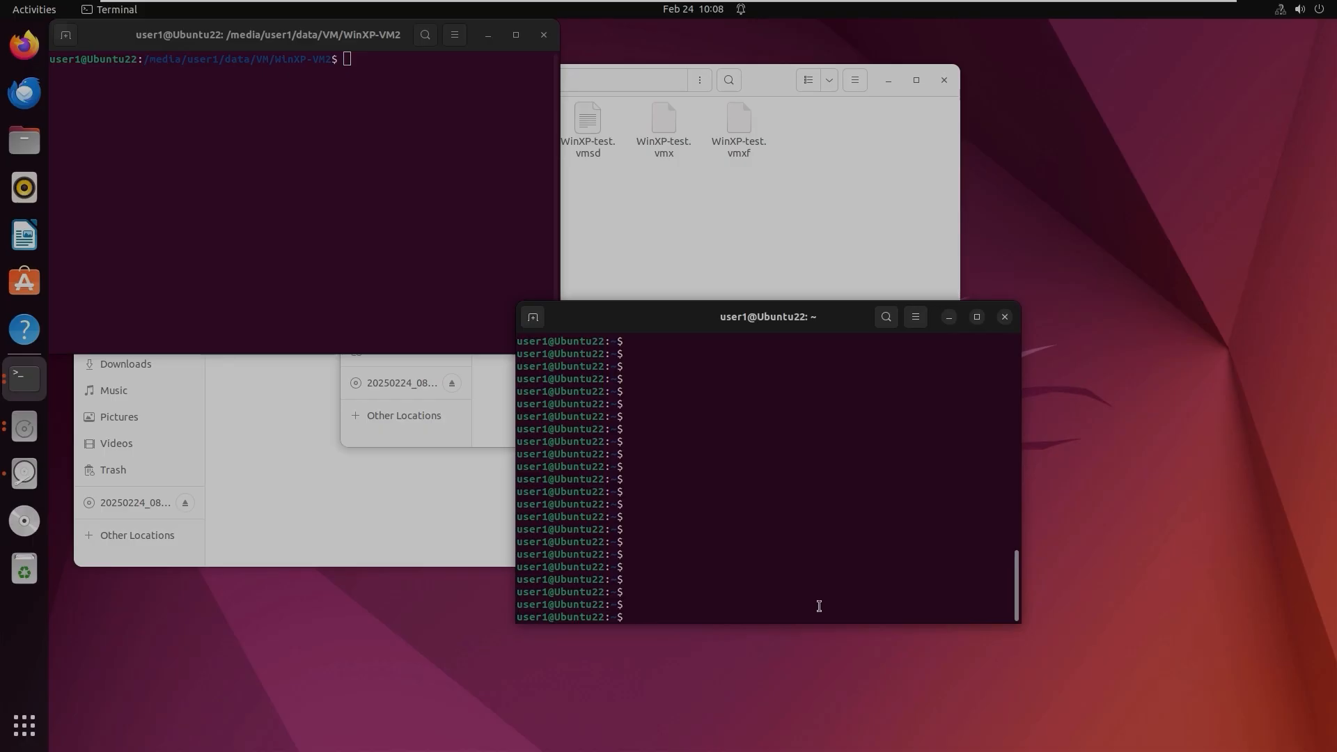
- Become root with sudo su and install p7zip-full via apt-get
type("sudo su")
key("Return")
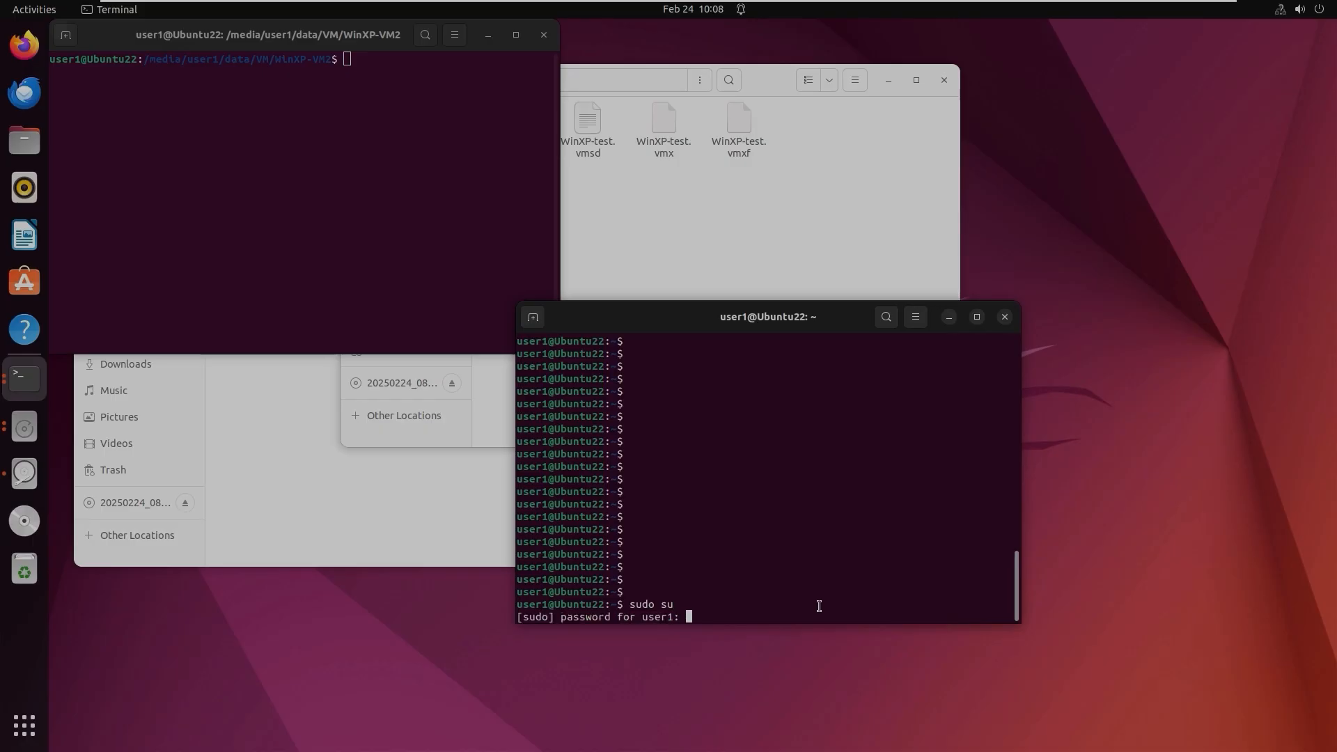
key("Return")
type("apt-g")
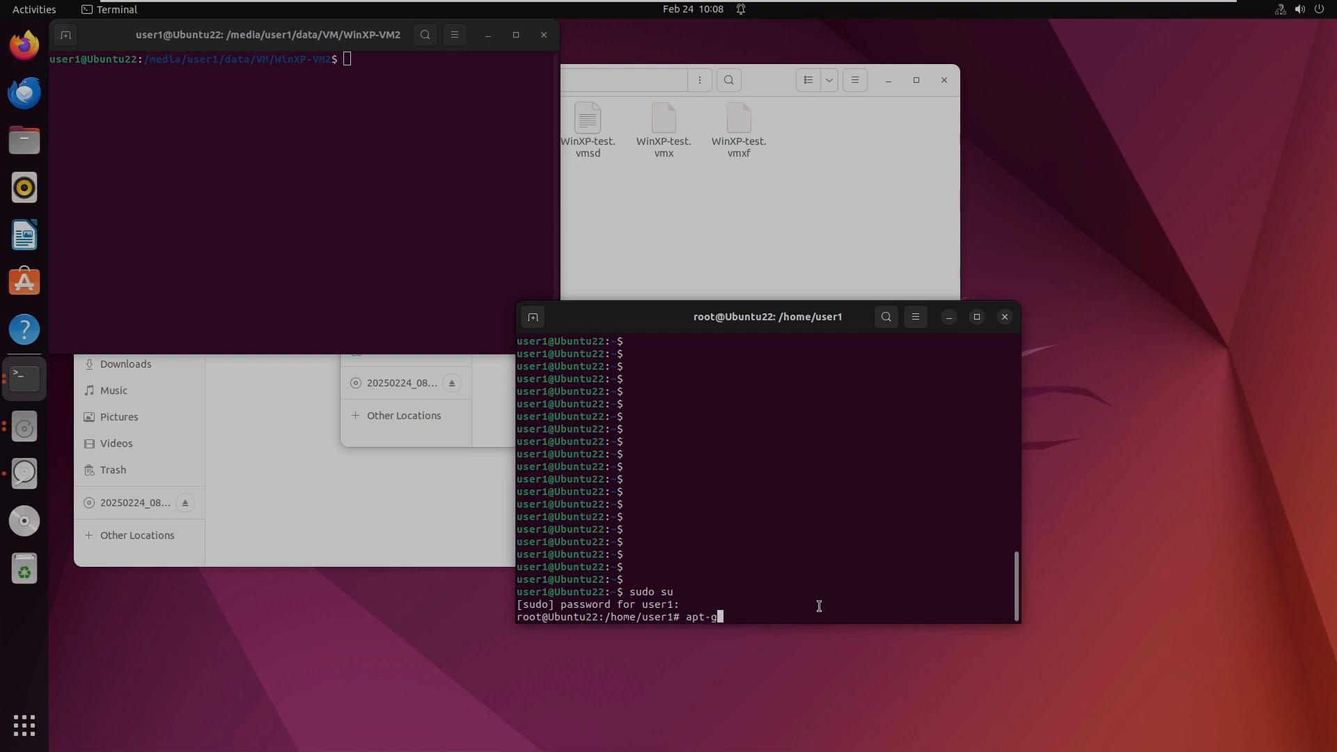
type("et install p7zip-full")
key("Return")
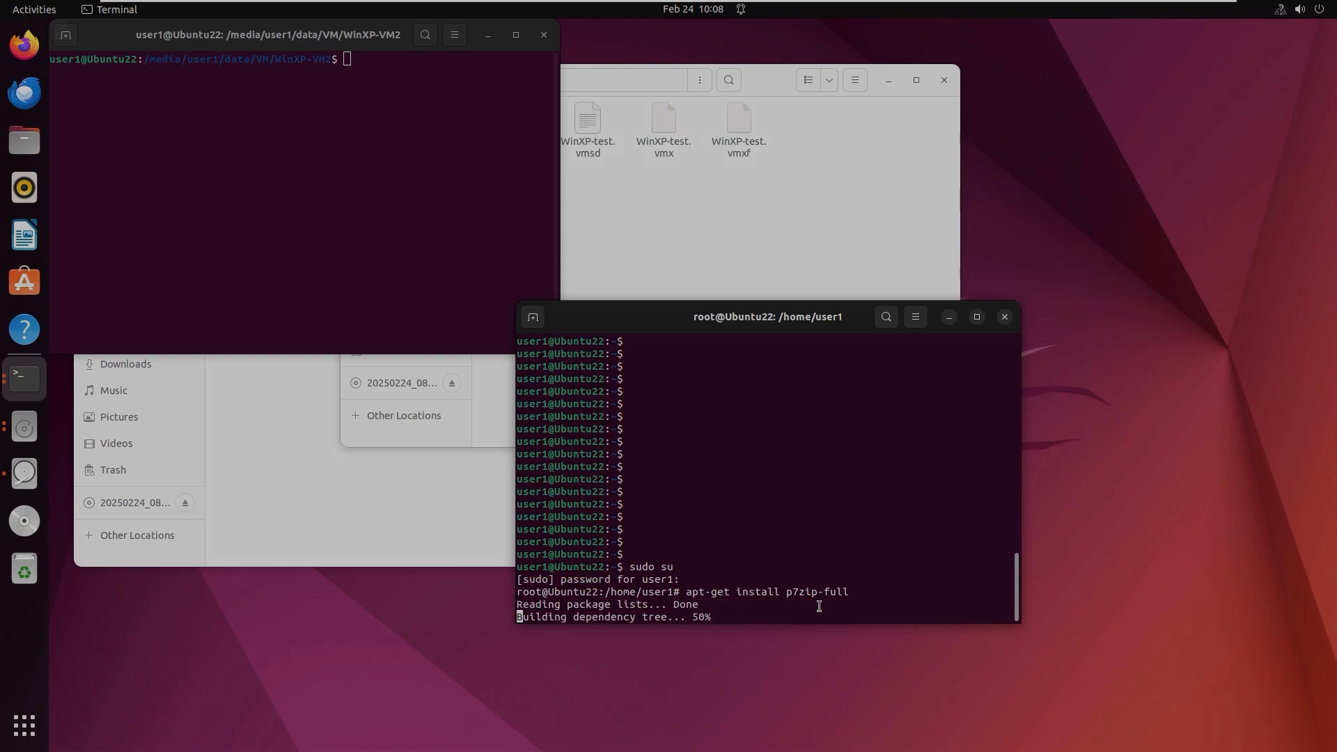
type("y")
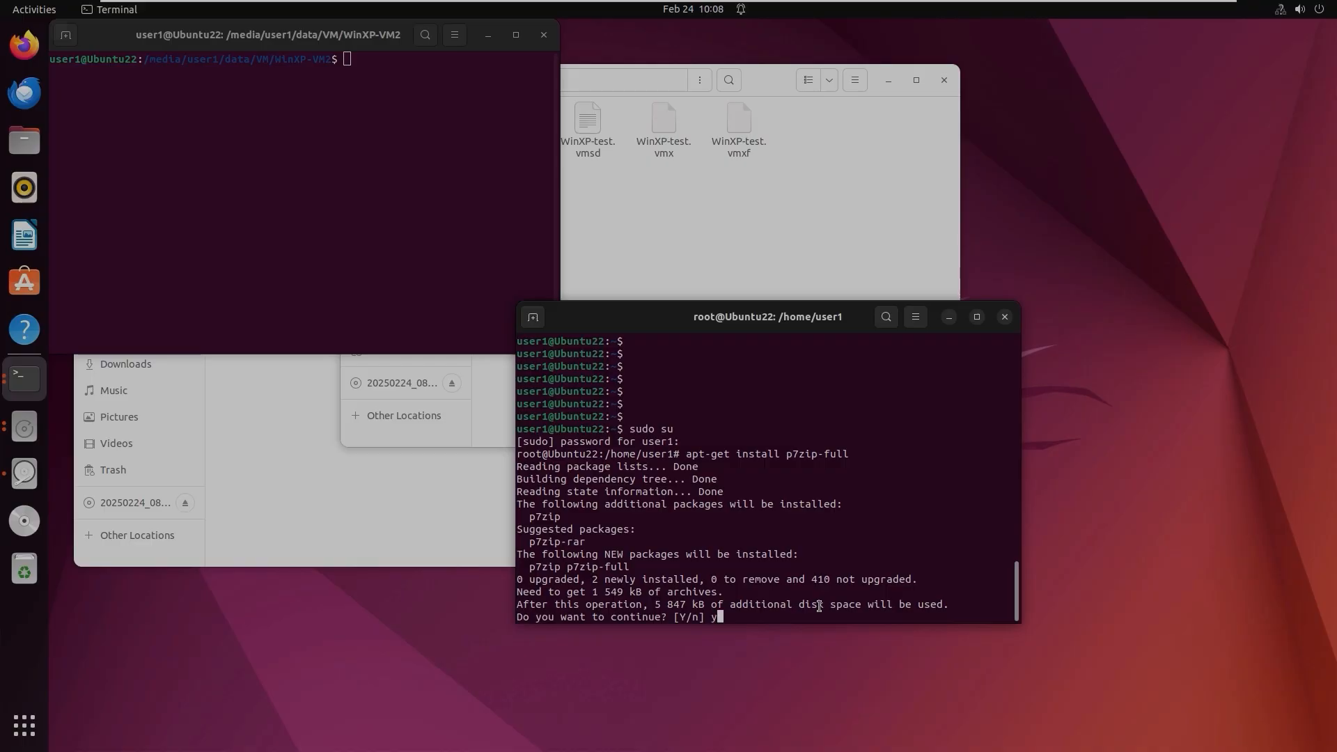
key("Return")
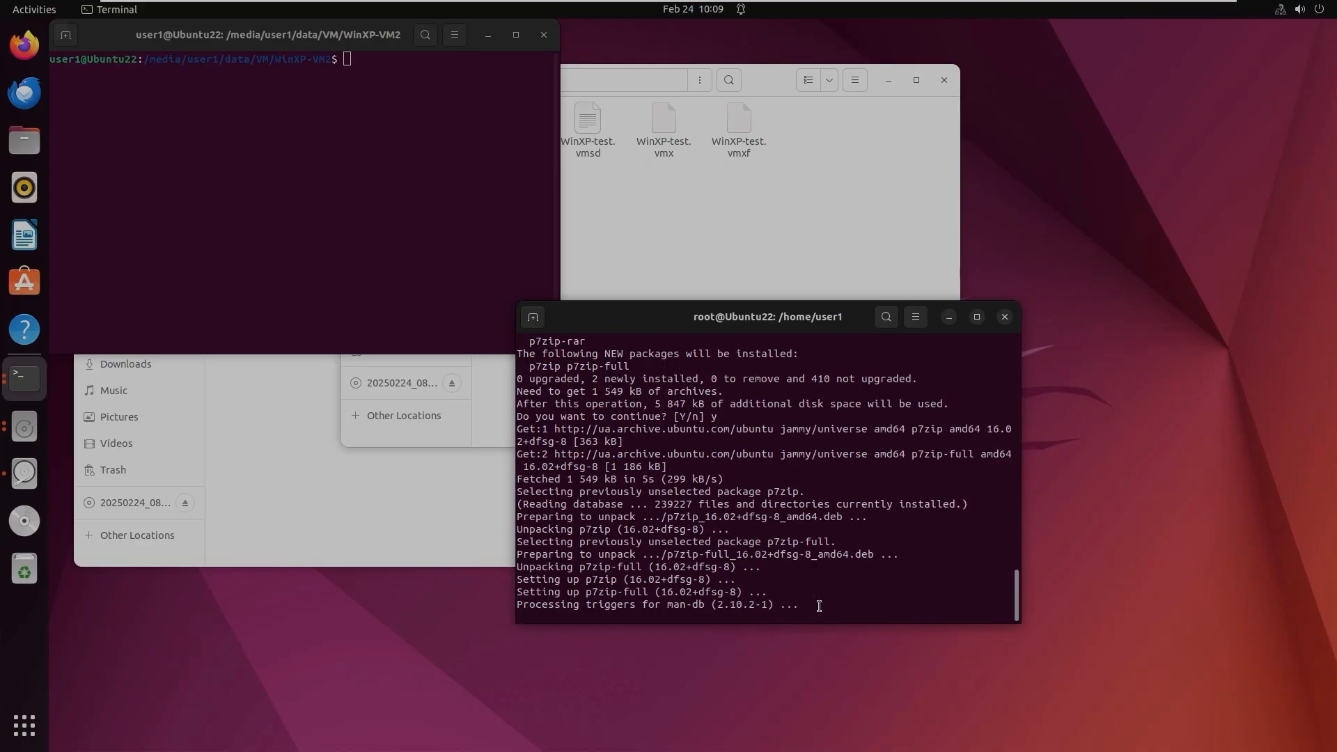
- Change into /media/user1/data/VM and list its contents
type("cd /media/user1/data/VM/")
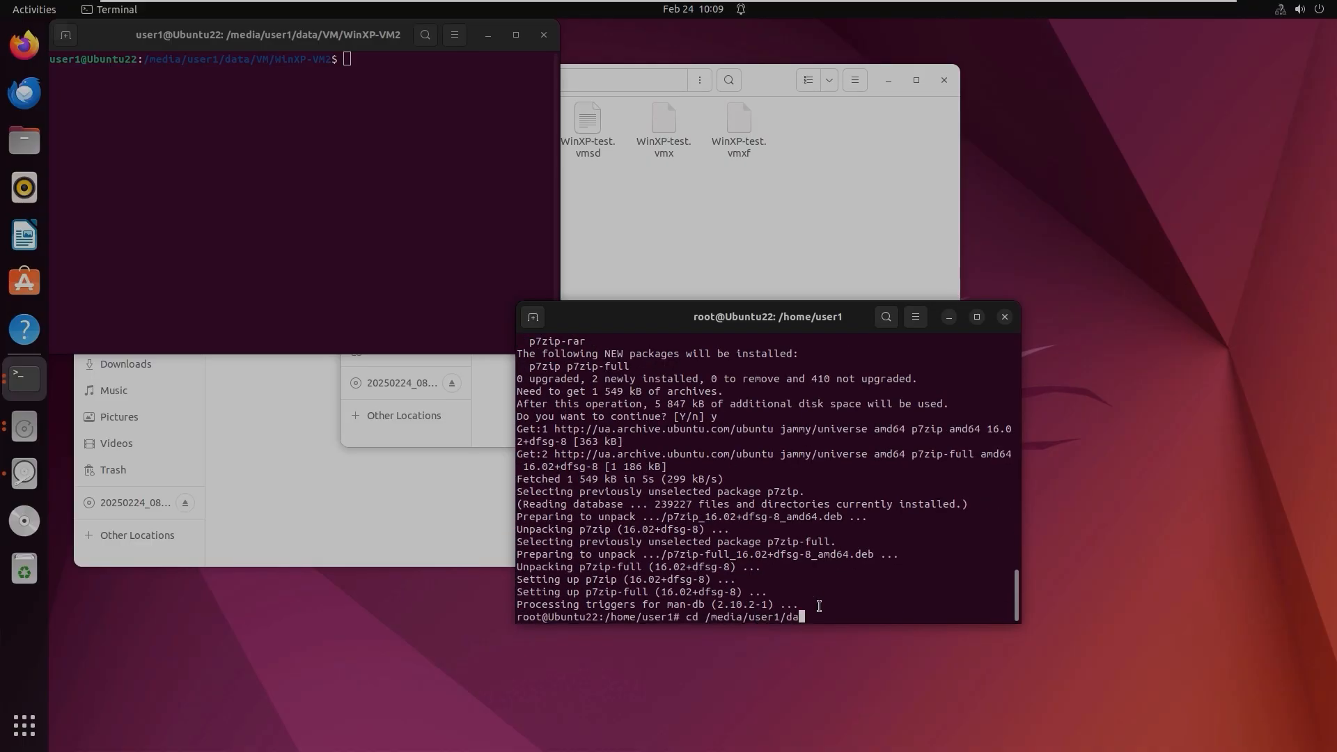
key("Return")
- Enter the WinXP folder and list WinXP-test.vmdk's contents with 7z l
type("ls -al")
key("Return")
type("cd WinXP")
key("Return")
type("ls ")
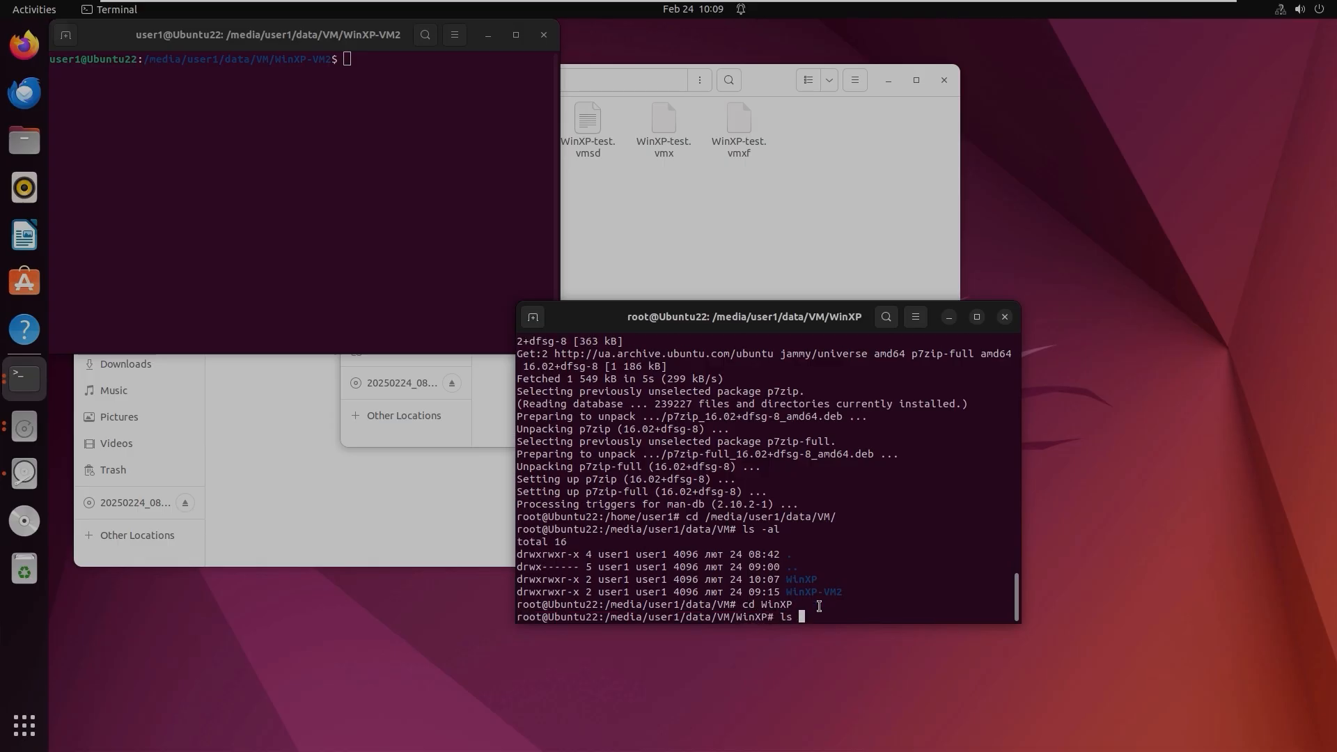
type("-al")
key("Return")
type("7z ")
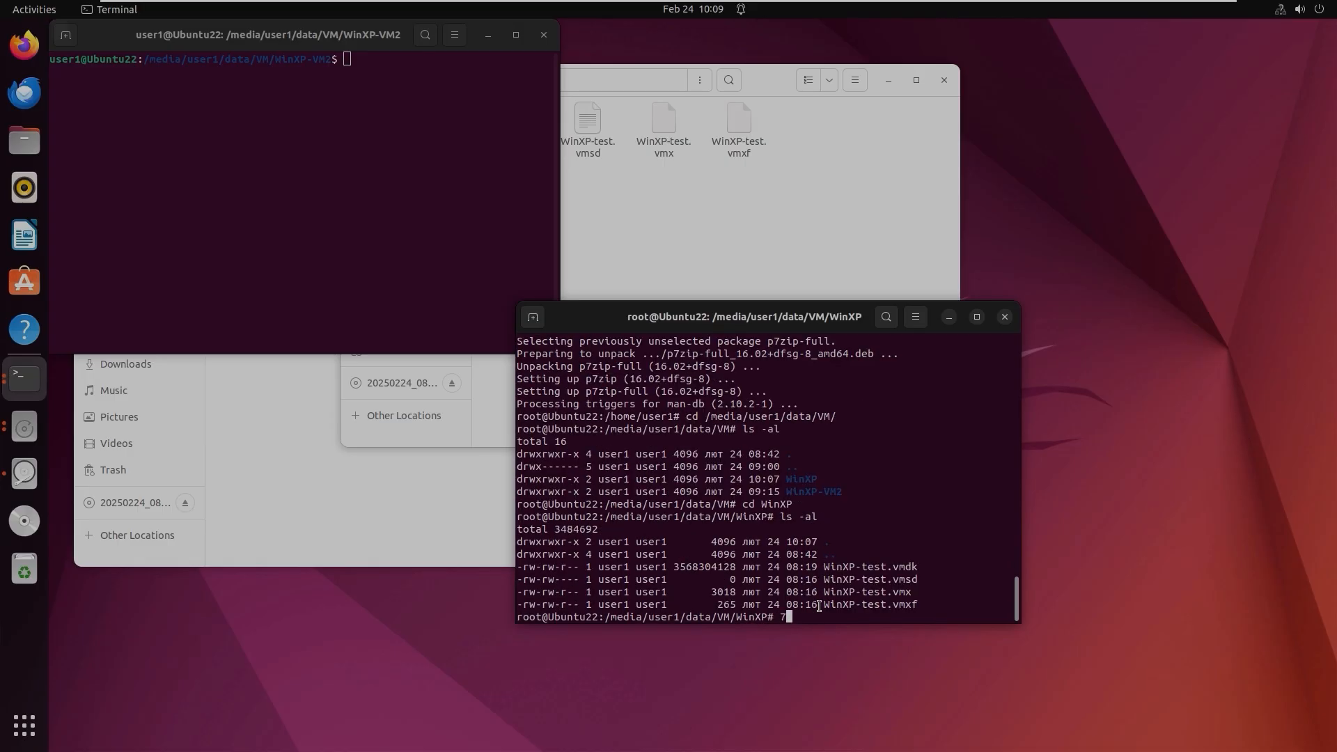
type("l")
type(" WinXP")
key("Tab")
type("d")
key("Tab")
key("Return")
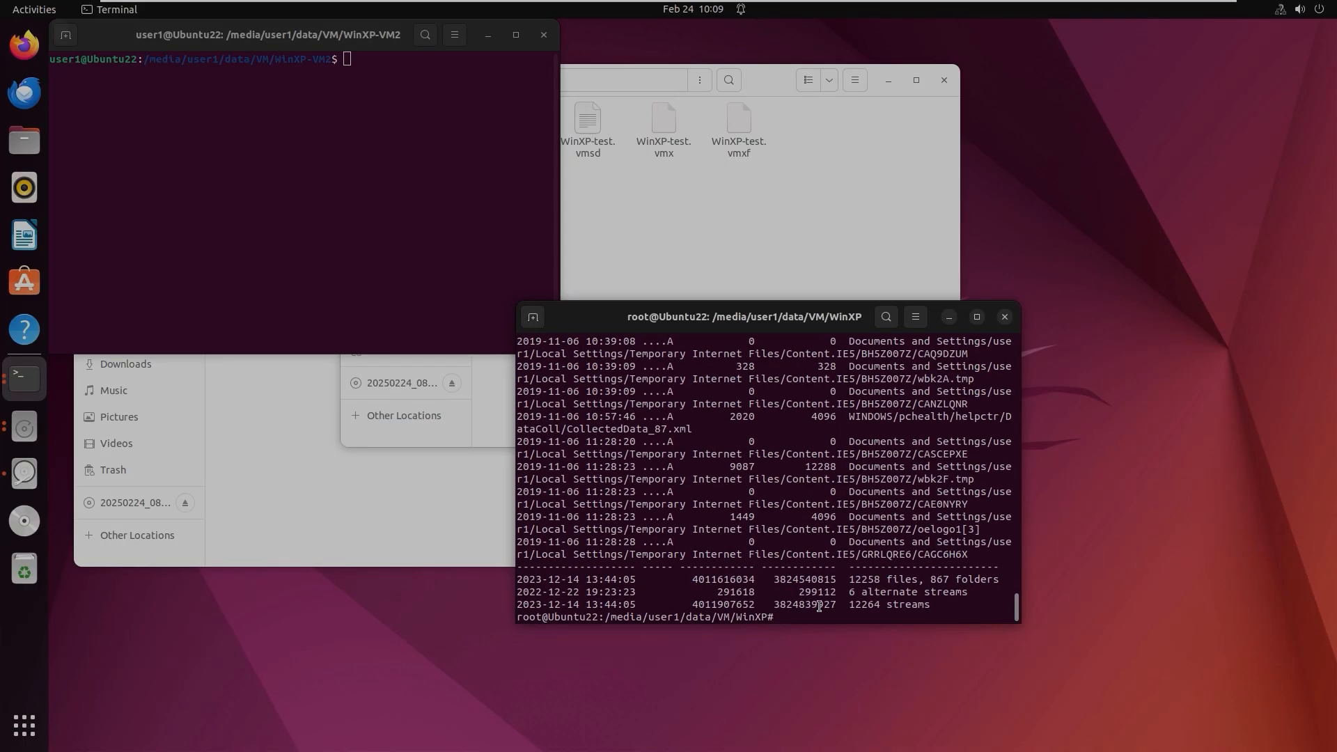
- Maximize the terminal and rerun the 7z listing piped through grep boot[.]
double_click(753, 319)
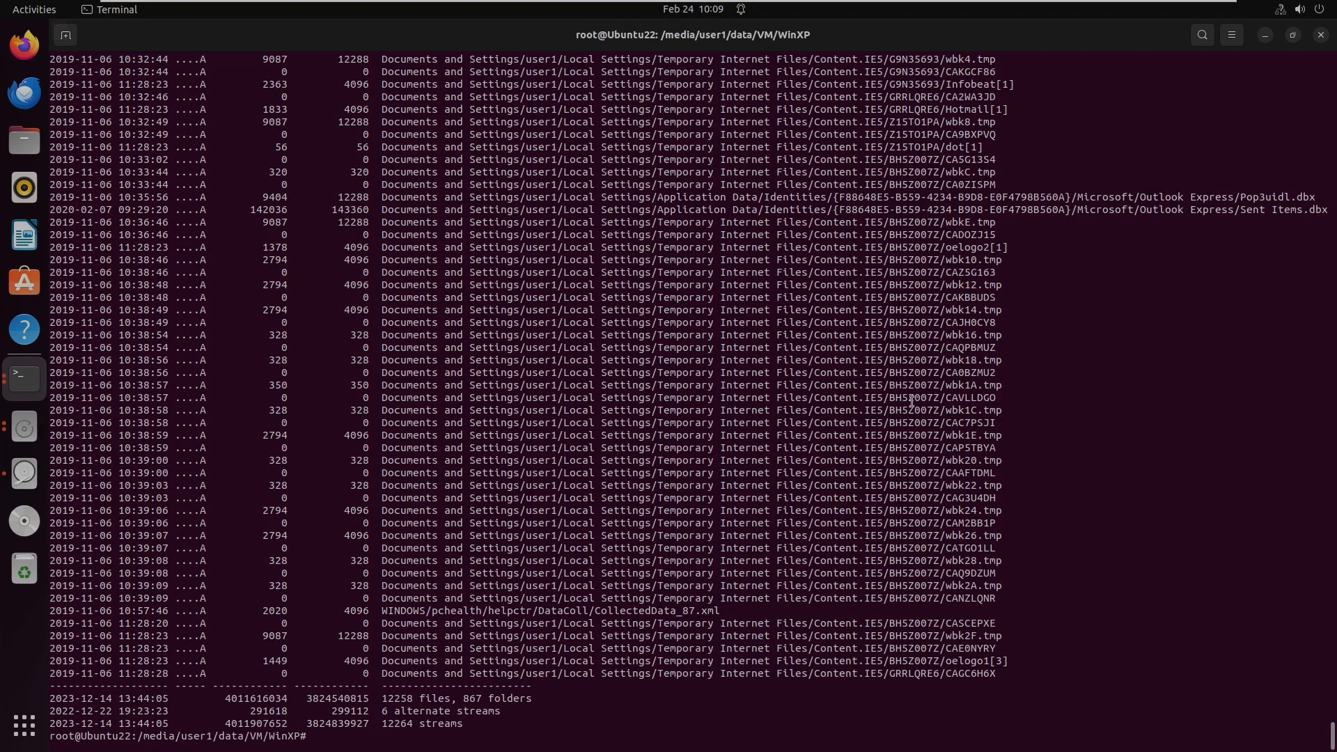
scroll(911, 402, "up", 20)
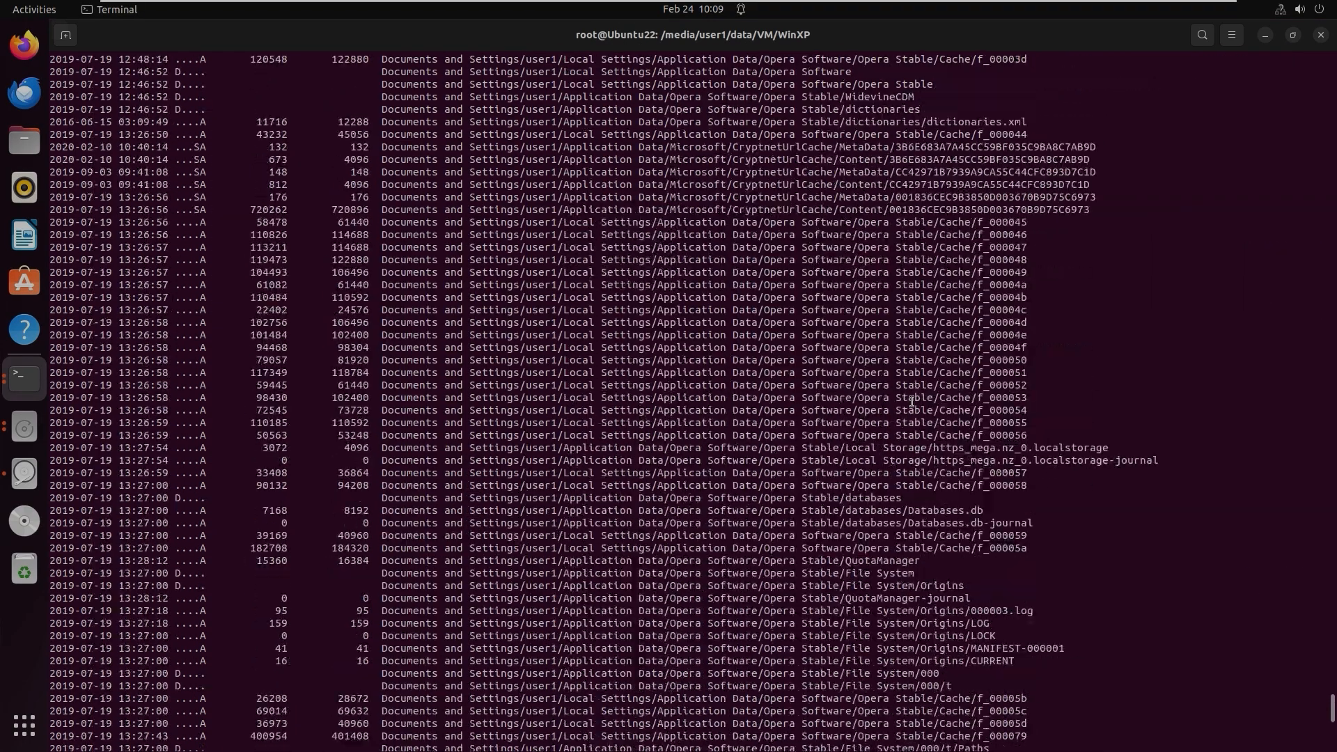
scroll(941, 402, "up", 3)
left_click_drag(1333, 691, 1332, 748)
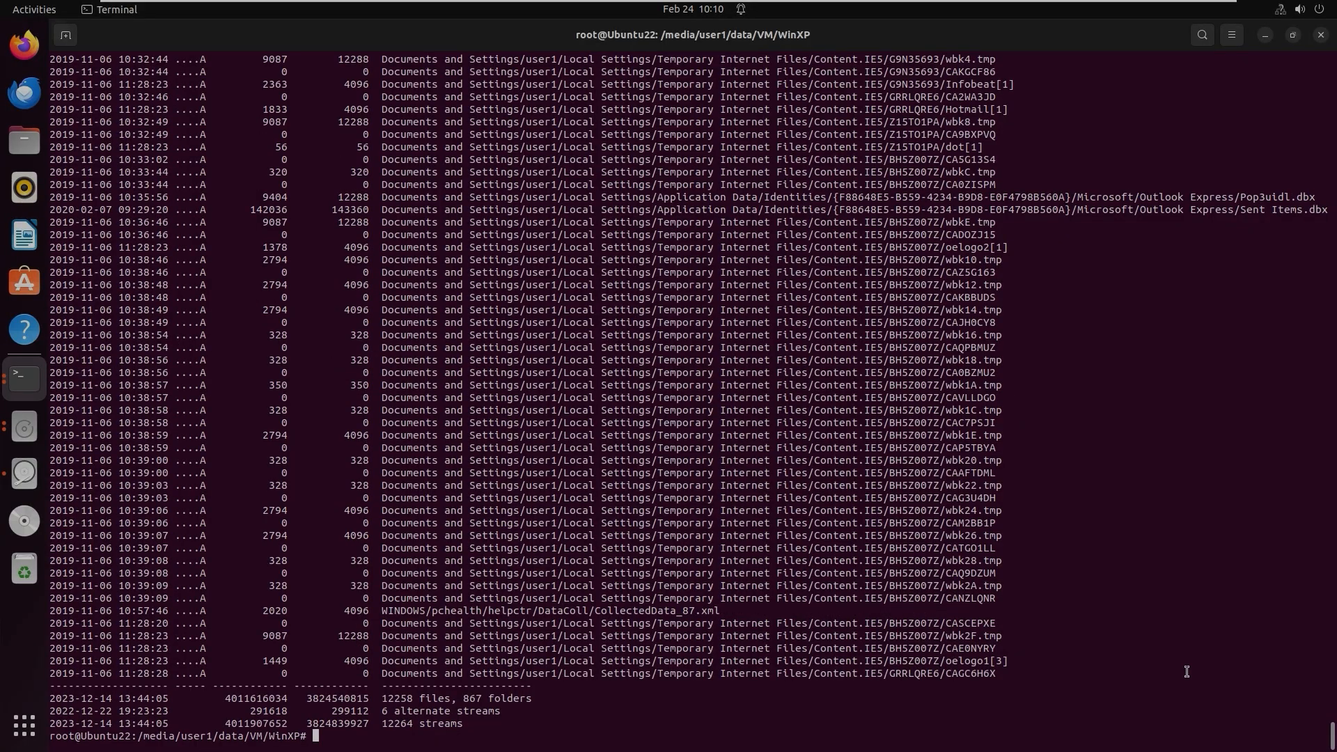
key("Up")
type("| grep boot")
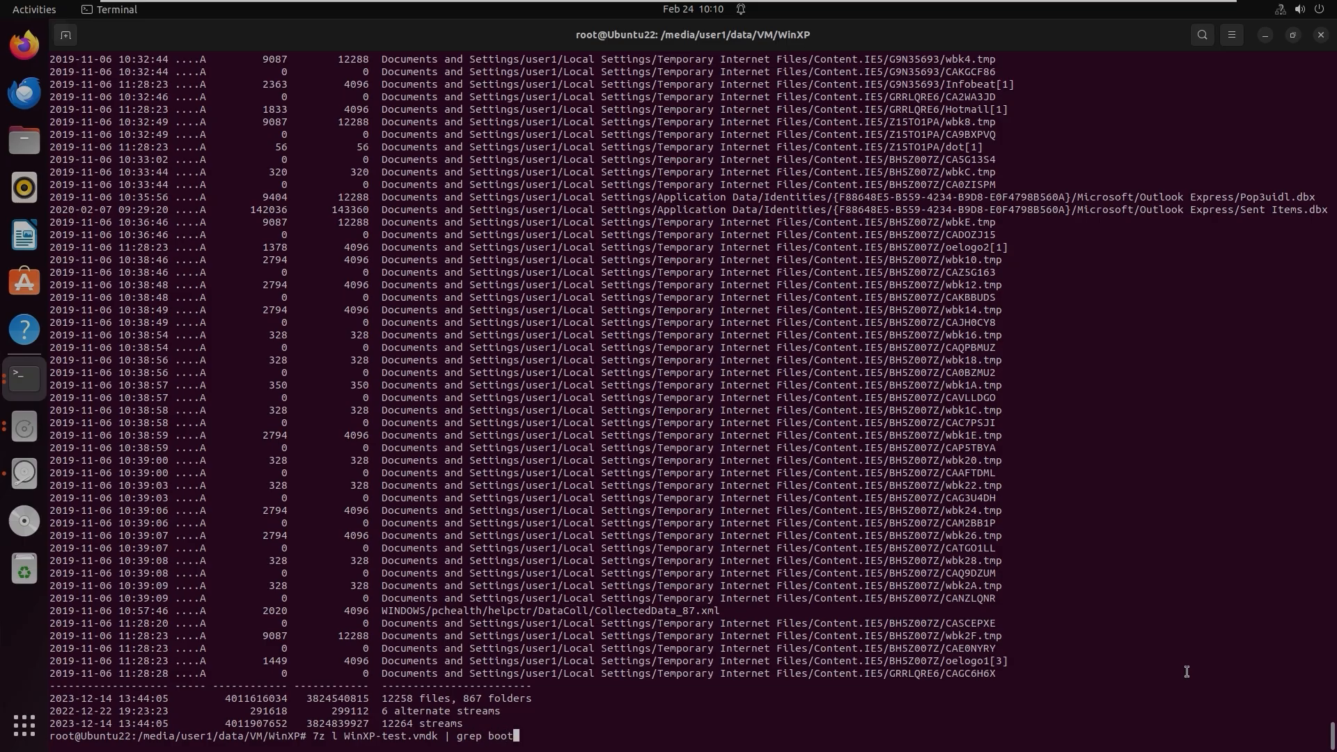
type("[.]")
key("Return")
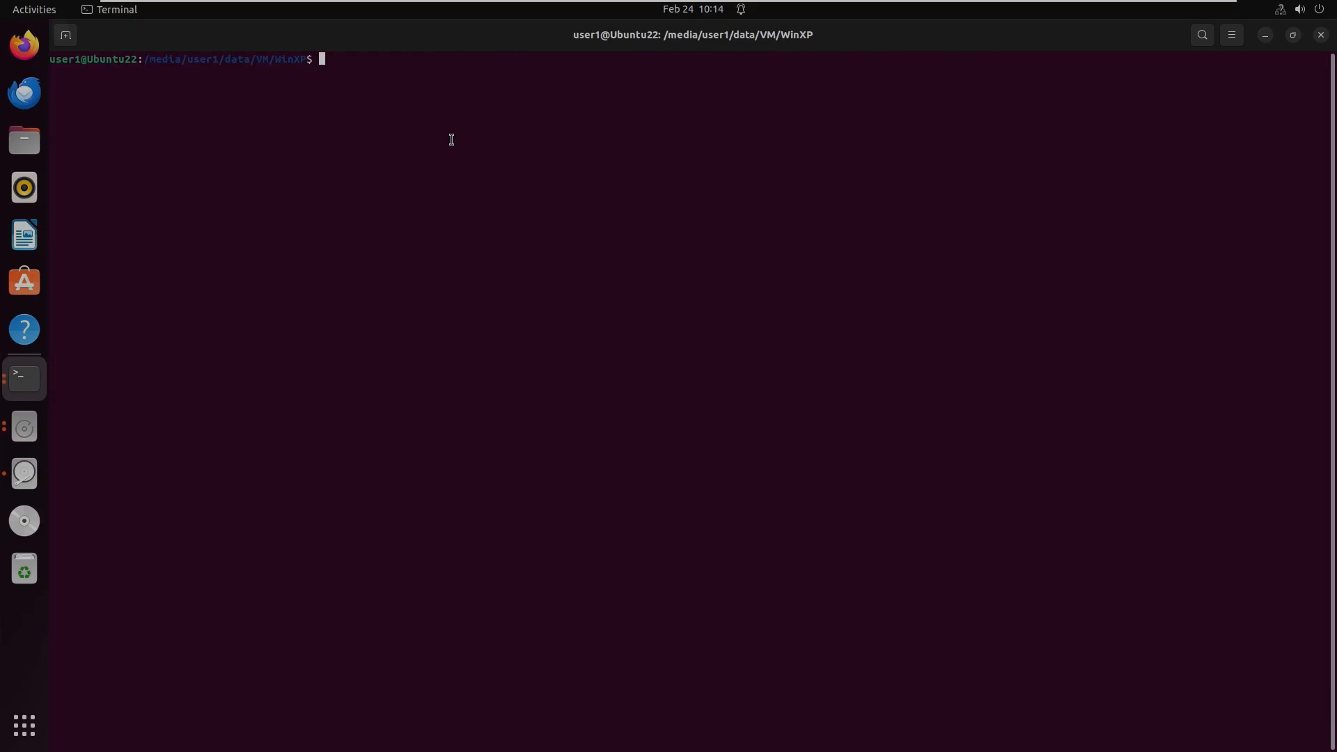
- Extract boot.ini from WinXP-test.vmdk with 7z e WinXP-test.vmdk boot.ini
type("ls -al")
key("Return")
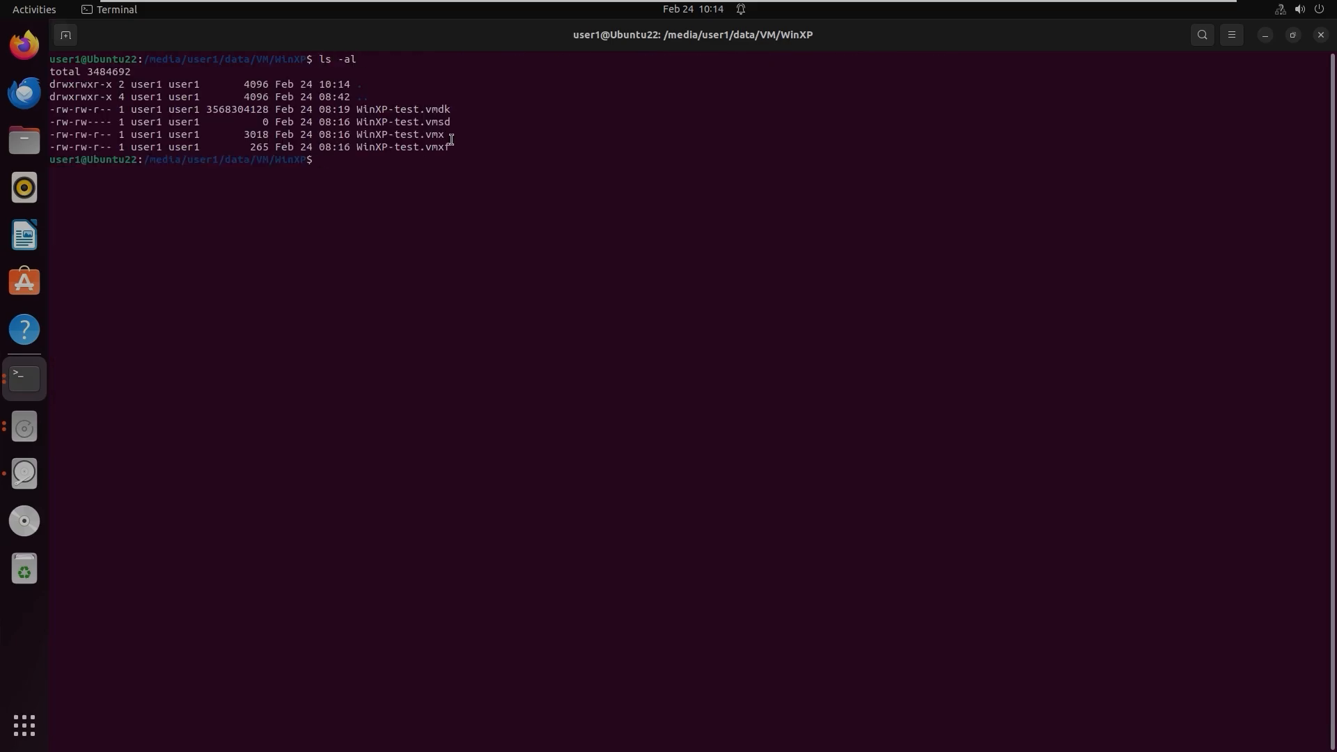
type("7z e WinXP-test.vmdk boot.ini")
key("Return")
- List the WinXP folder again to confirm boot.ini is now present
type("ls -al")
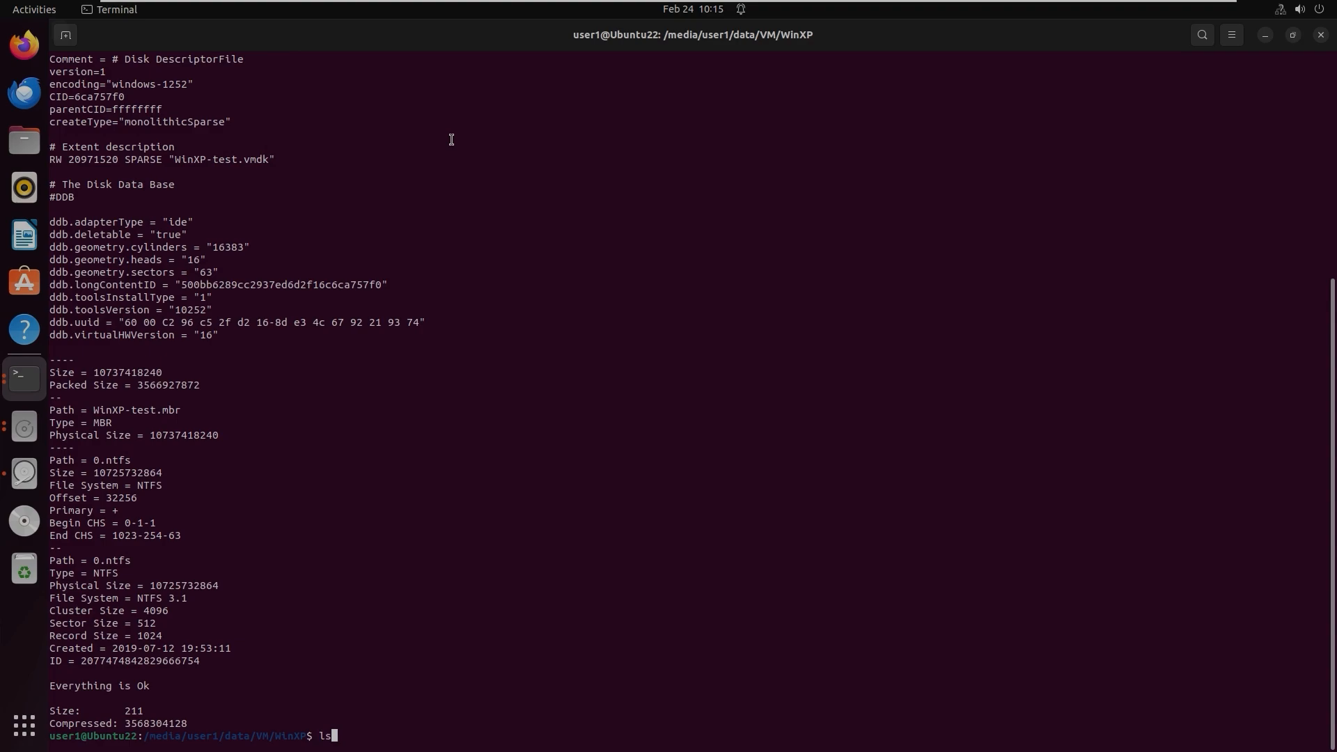
key("Return")
left_click_drag(355, 674, 427, 675)
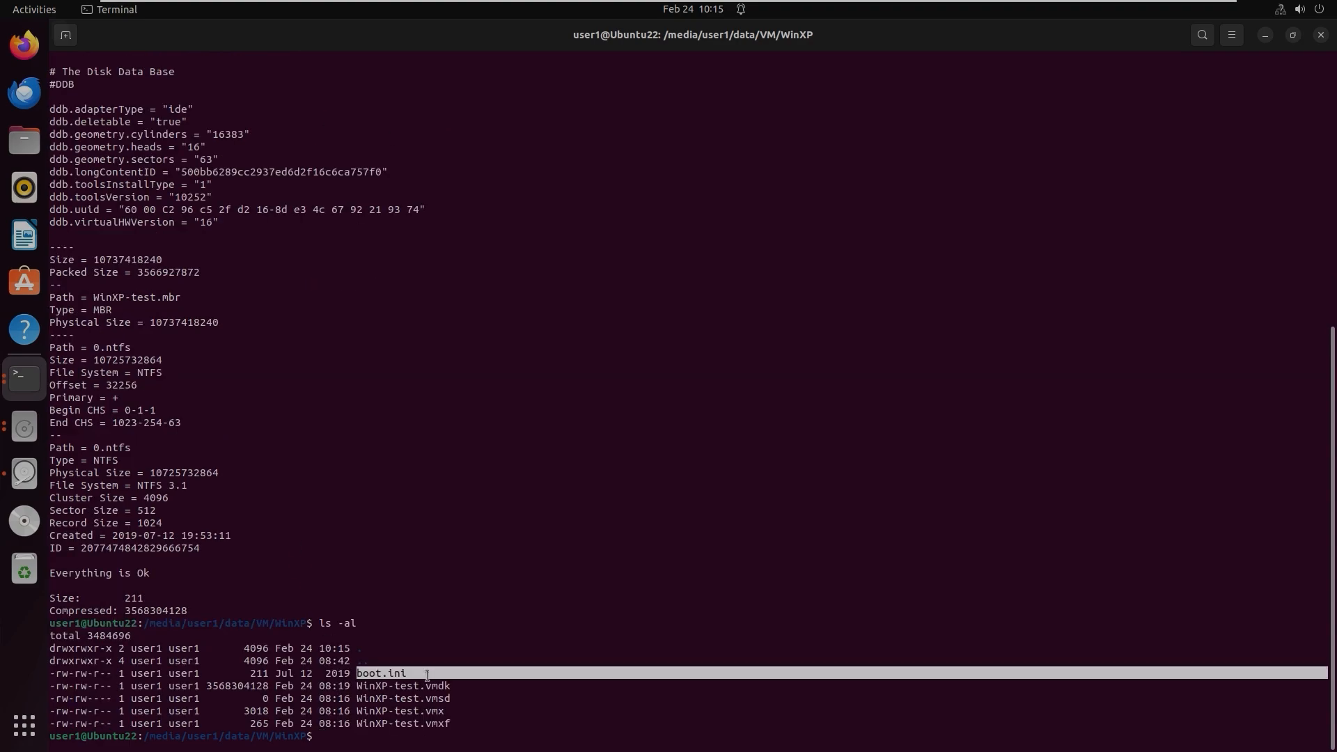
left_click(423, 676)
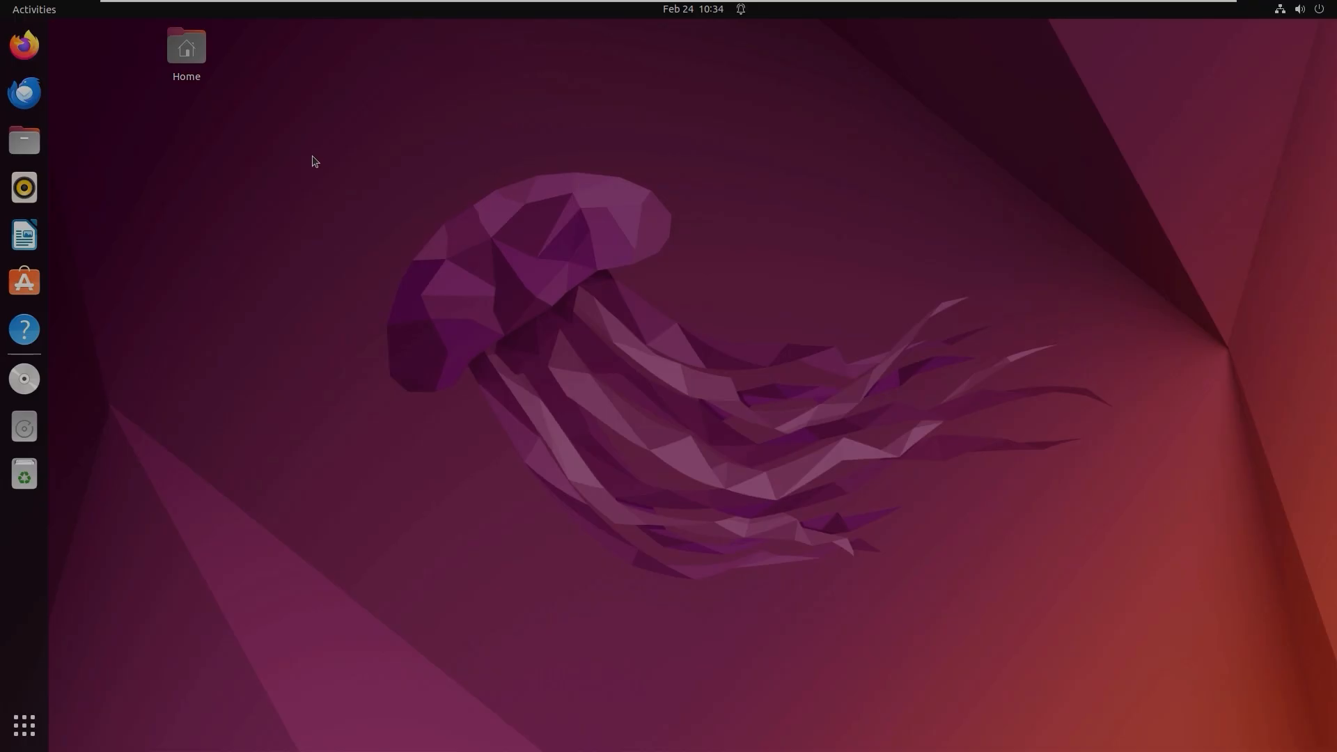
right_click(312, 146)
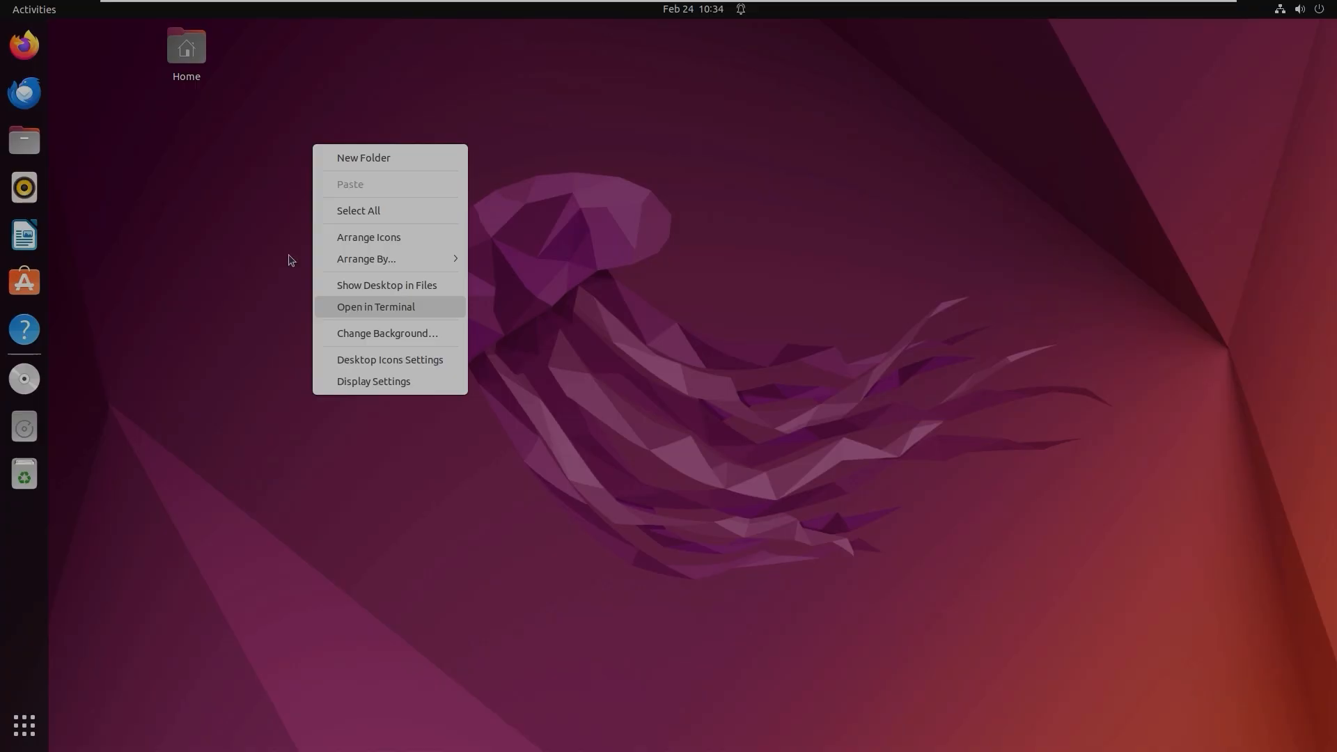
- In Files, browse to the data drive's VM/WinXP-ESXi folder
left_click(180, 170)
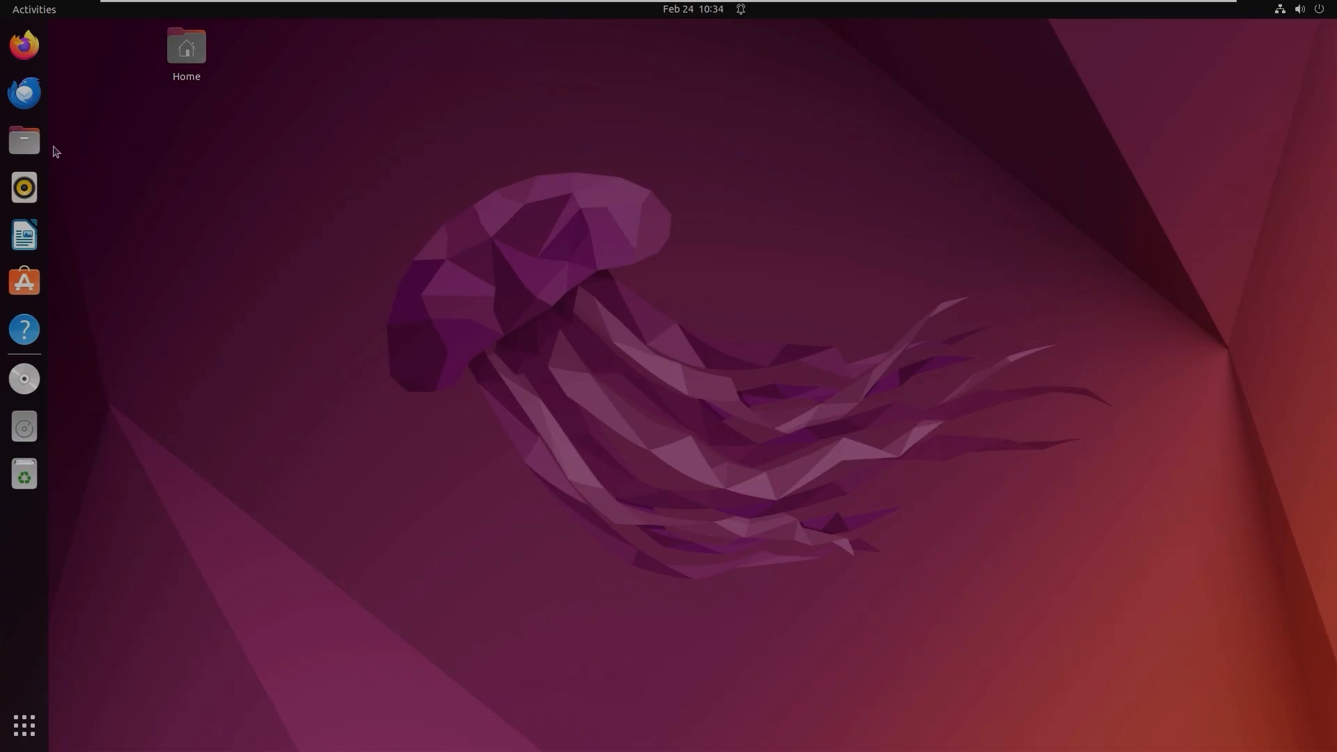
left_click(28, 140)
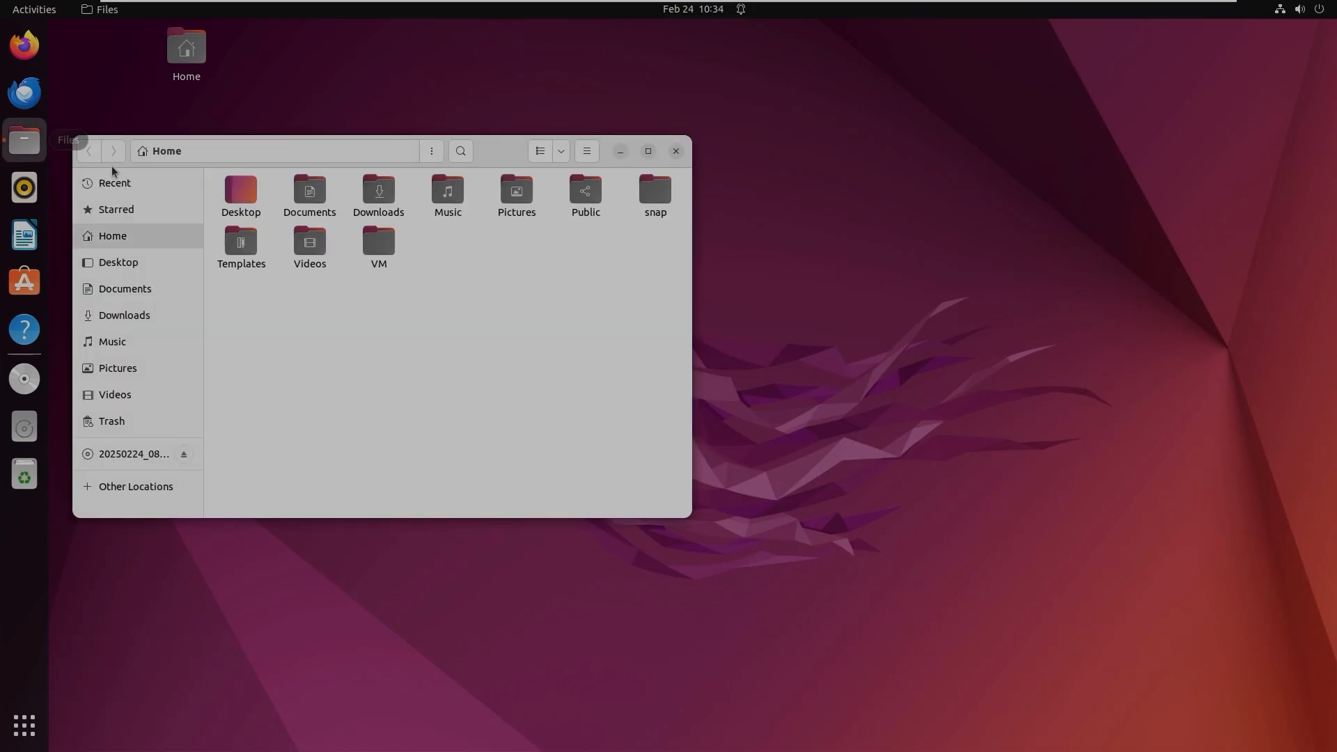
left_click(125, 488)
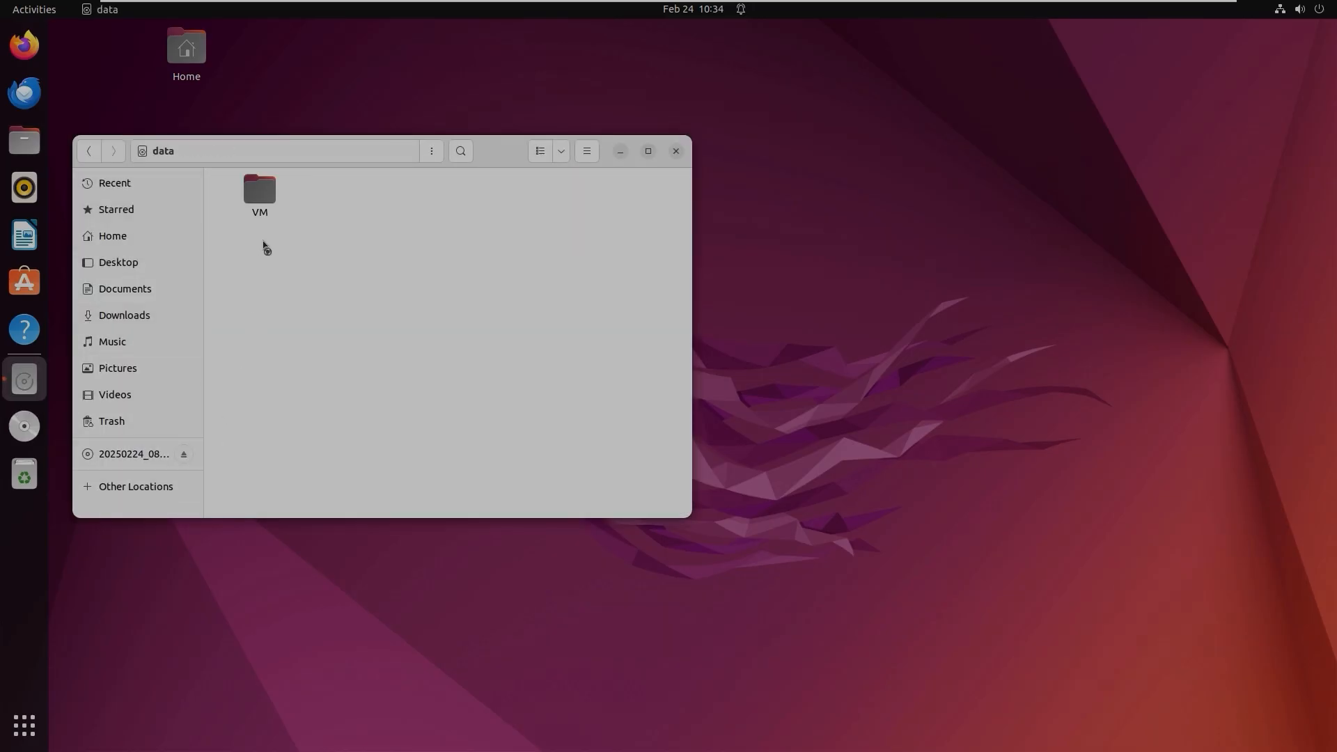
double_click(269, 197)
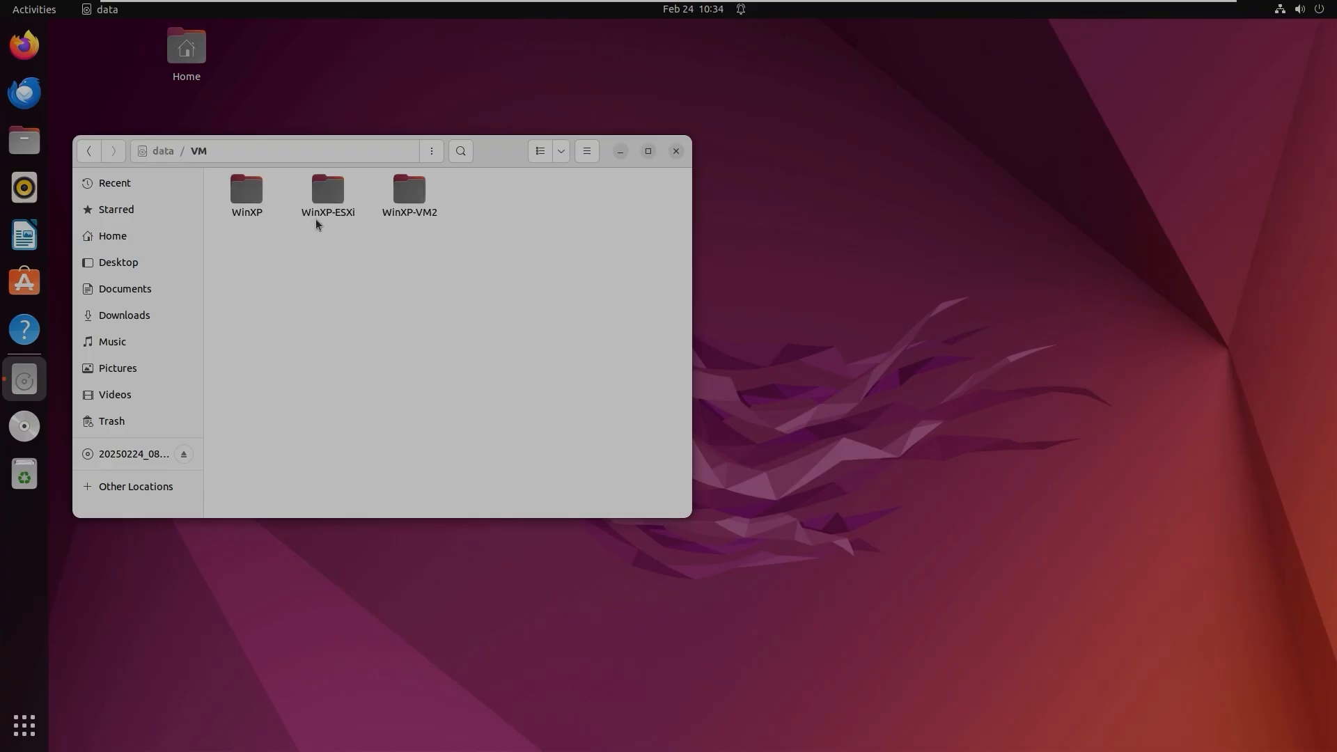
double_click(332, 198)
- Open a terminal in WinXP-ESXi, then reposition and enlarge it
right_click(416, 294)
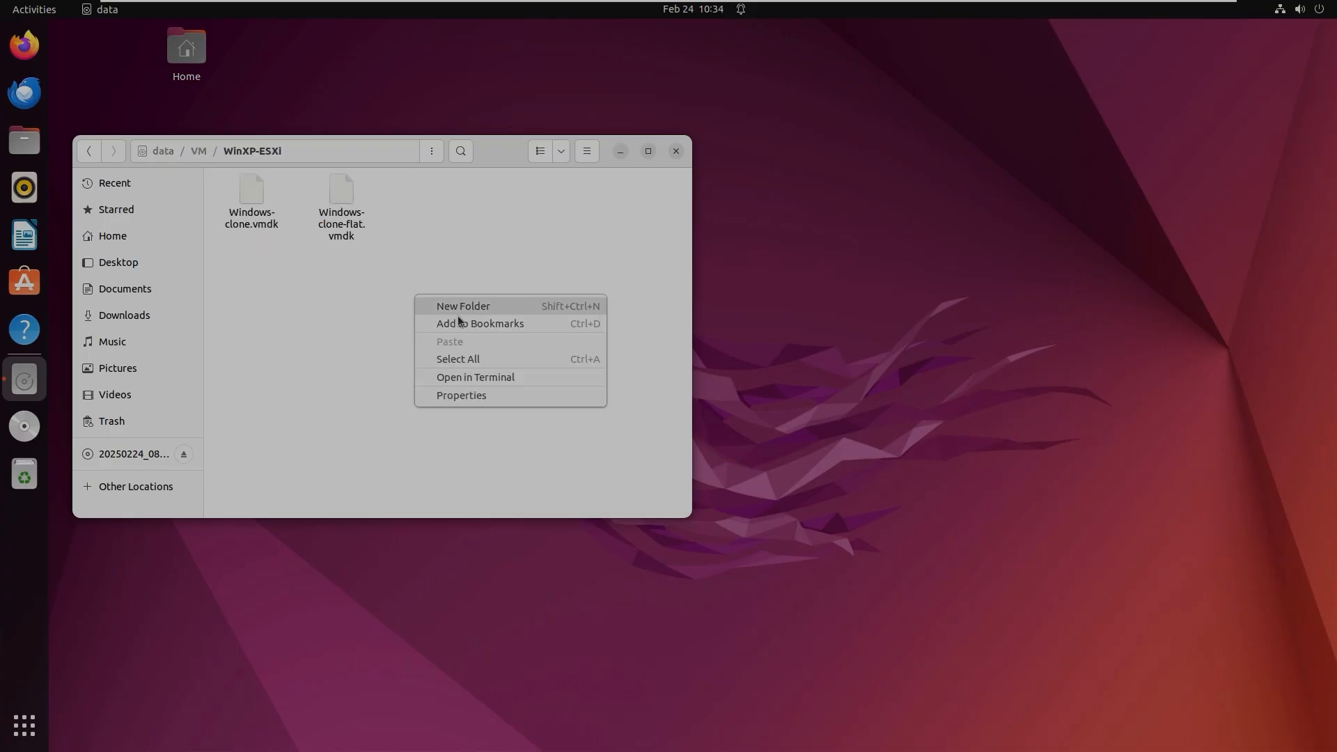
left_click(457, 376)
left_click_drag(753, 158, 280, 64)
left_click_drag(730, 379, 1176, 667)
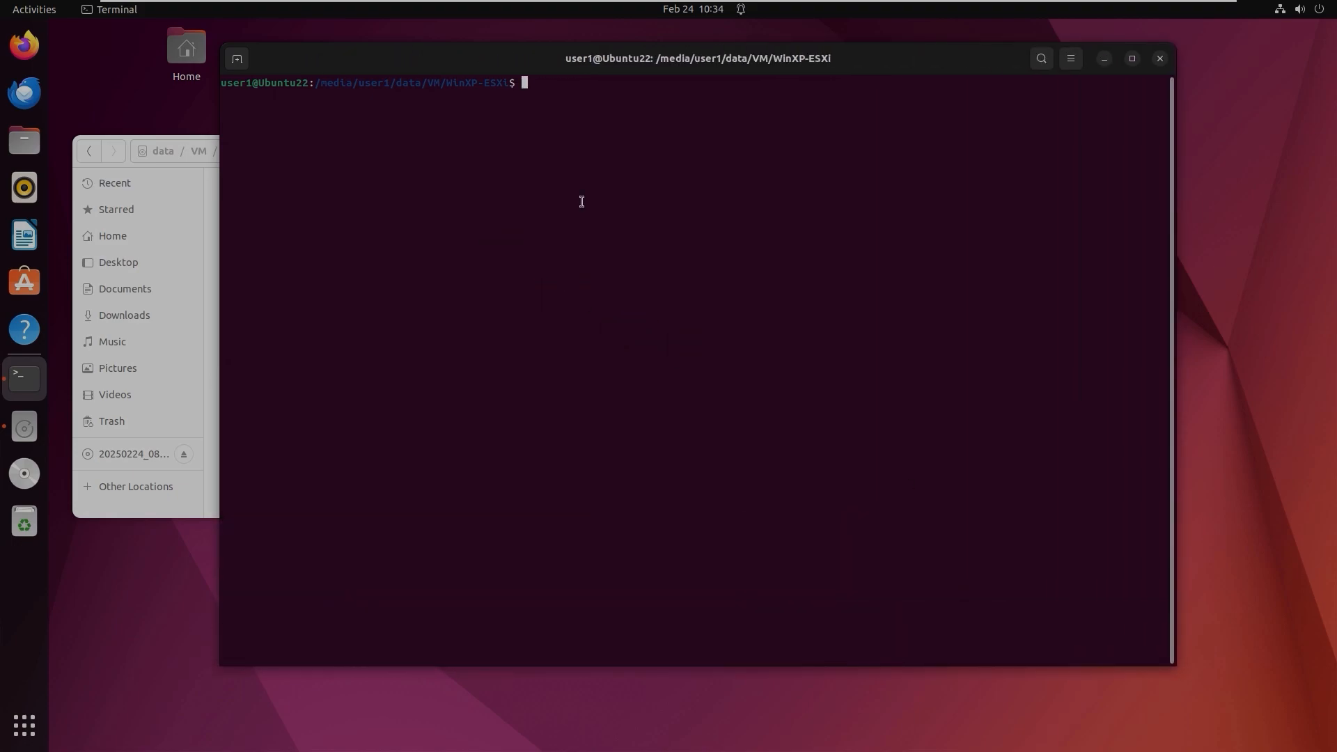
- Check which loop devices exist and which are mounted using fdisk and df
type("sudo fdisl -")
type("k -l | grep /")
type("dev/loop")
key("Return")
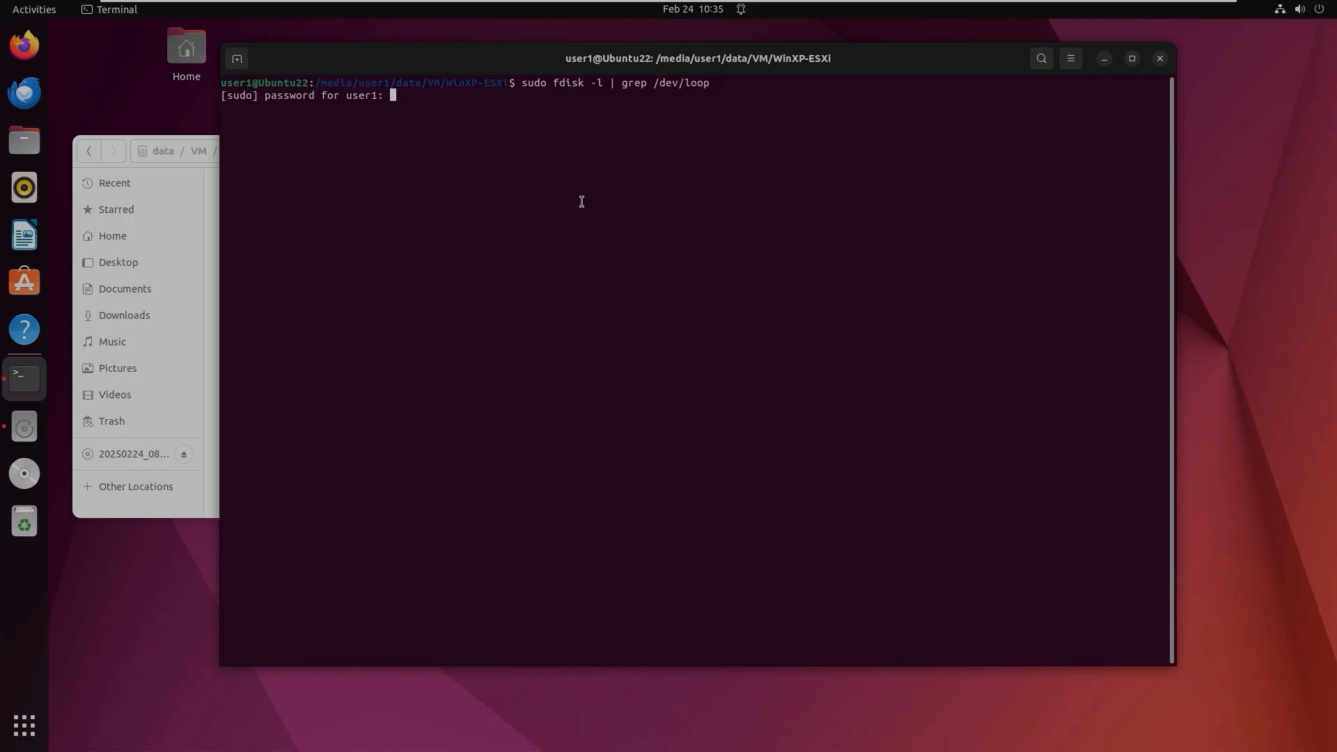
key("Return")
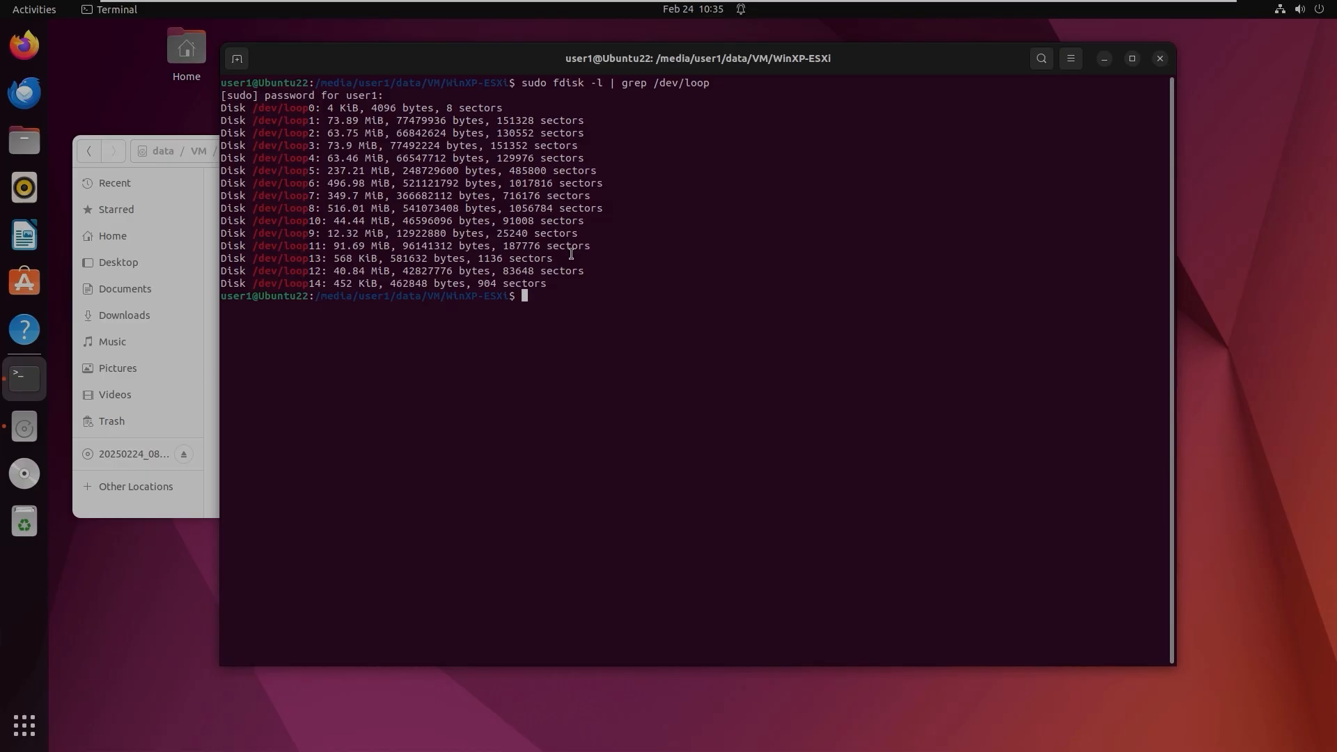
type("df -h | grep /dev/loop")
key("Return")
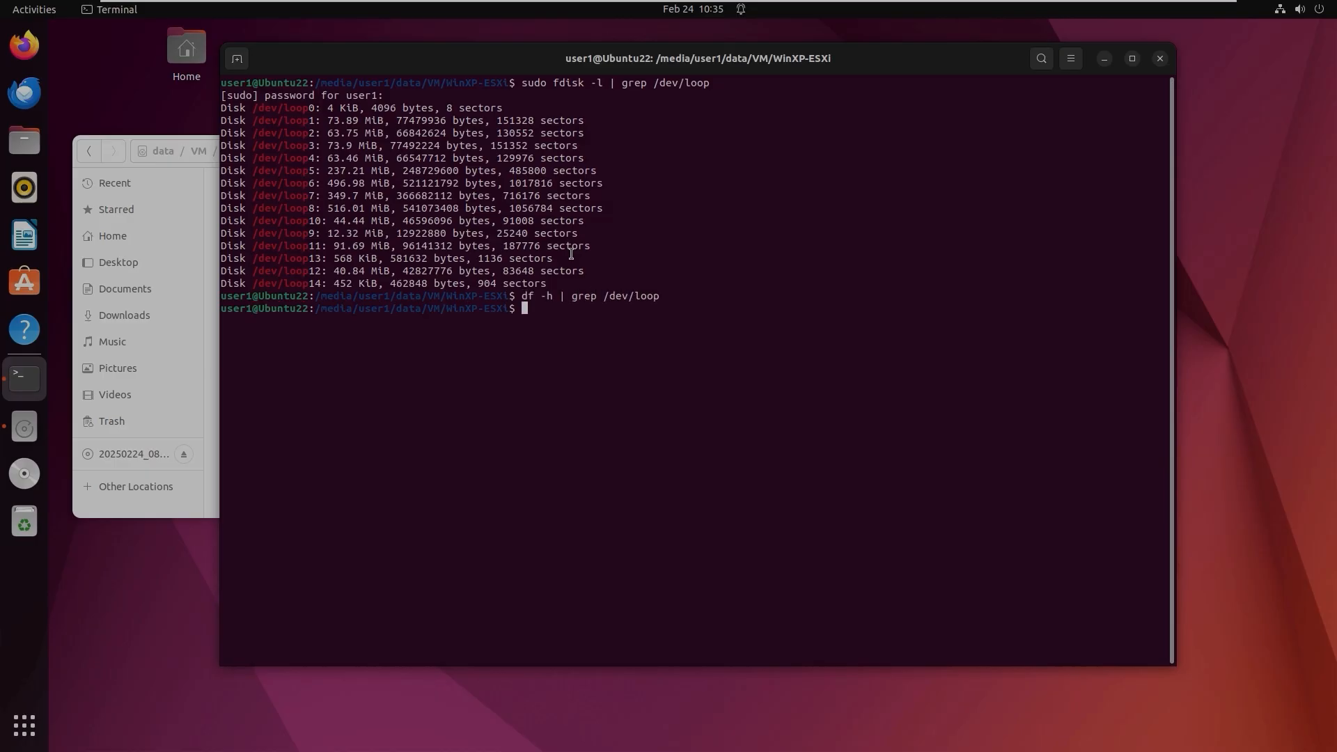
- Attach Windows-clone-flat.vmdk from the WinXP-ESXi folder to /dev/loop30 with sudo losetup
type("losetup /dev/loop30 //media/user1/data/VM/WinXP")
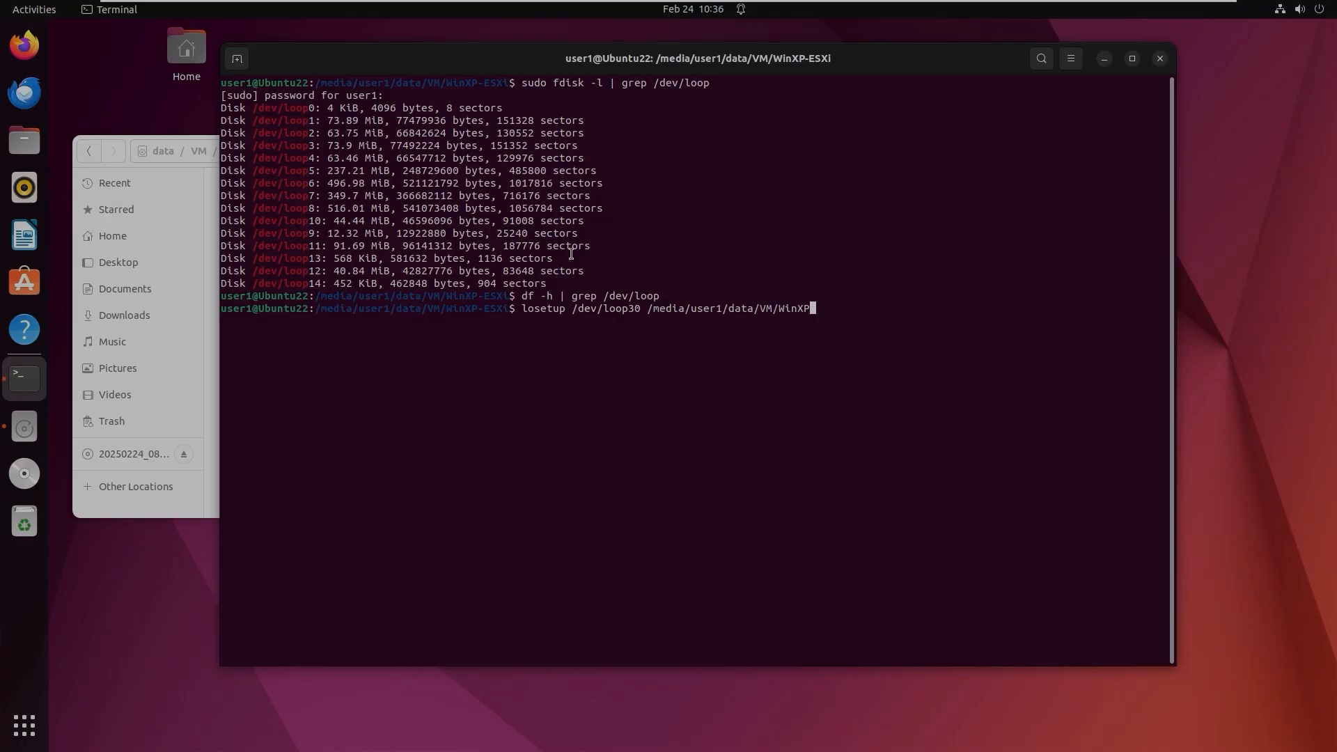
key("Tab")
key("Tab")
type("-")
key("Tab")
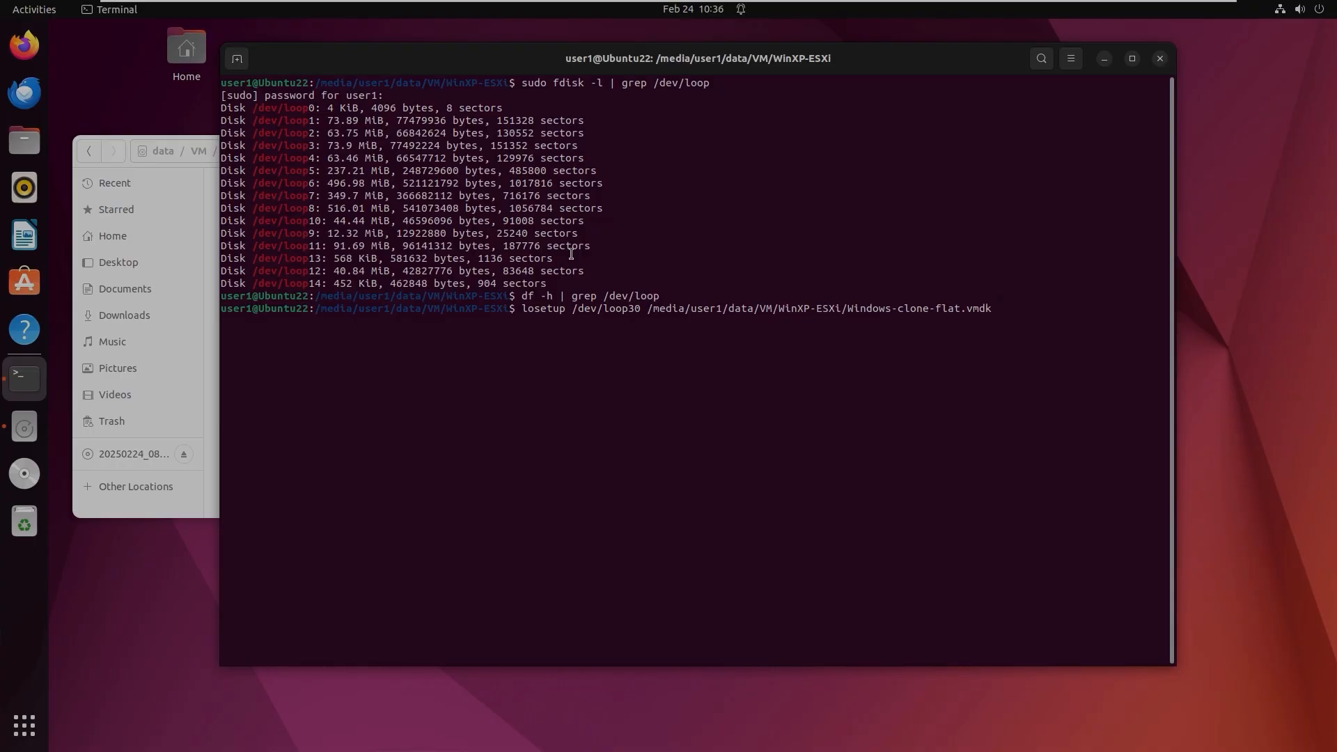
key("Return")
key("Up")
key("Left")
key("Left")
key("Left")
key("Left")
key("Left")
key("Left")
key("Left")
key("Left")
key("Left")
key("Left")
key("Left")
key("Left")
key("Left")
key("Left")
key("Left")
key("Left")
key("Left")
key("Left")
key("Left")
key("Left")
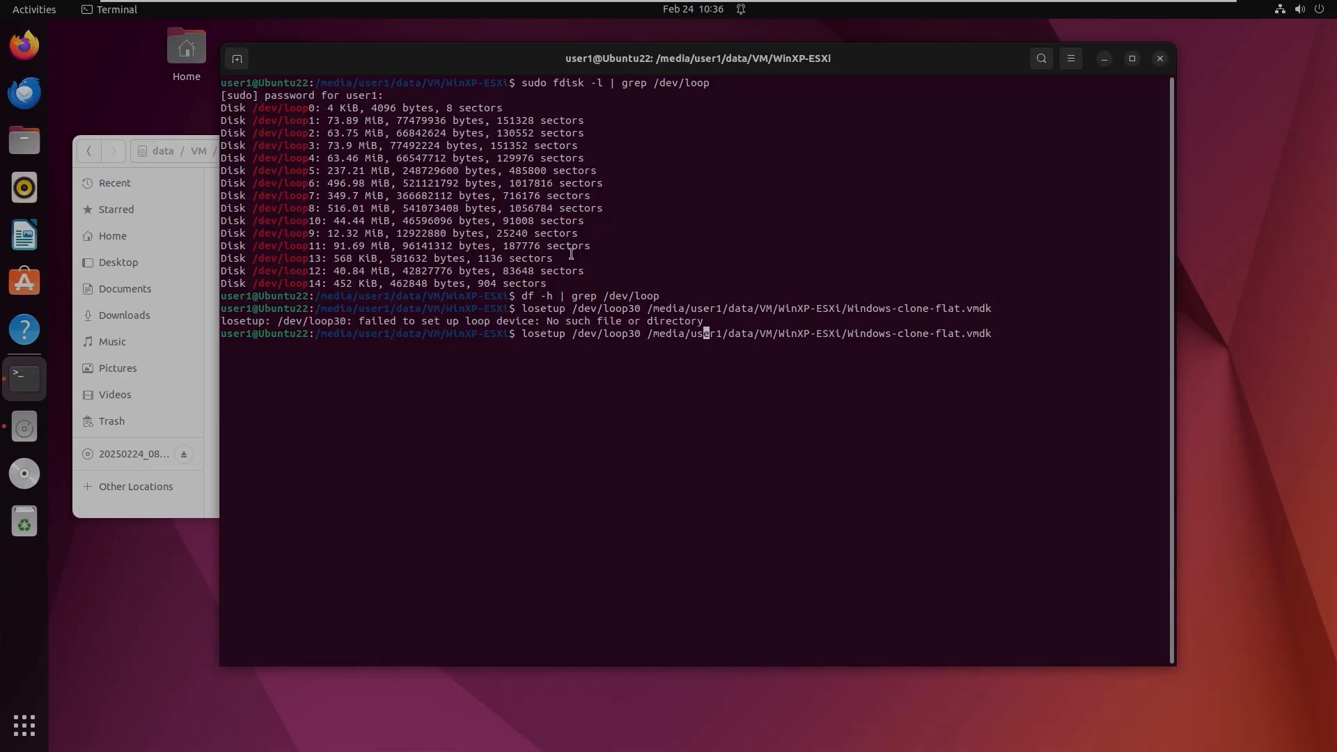
type("sudo")
key("Return")
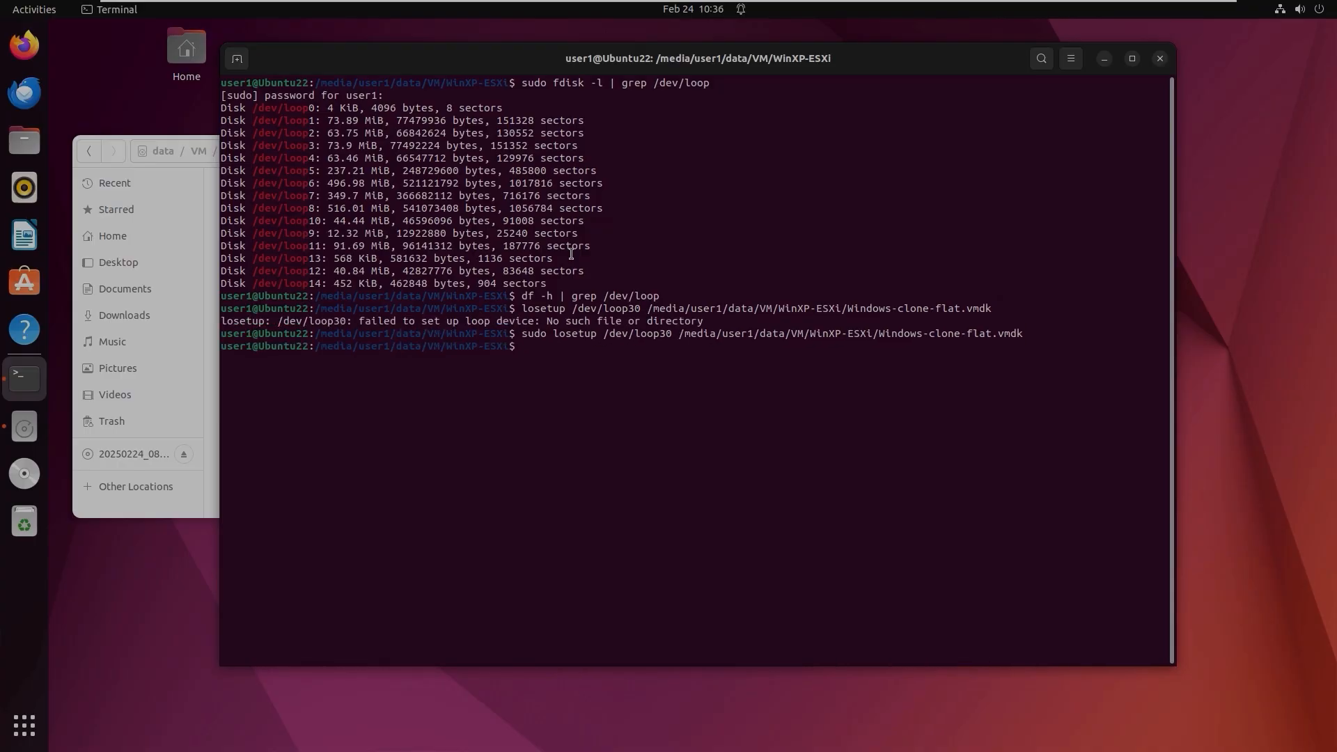
- Map the partition at offset 32256 of /dev/loop30 to /dev/loop31
type("sudo losetup -o 32256 /dev/")
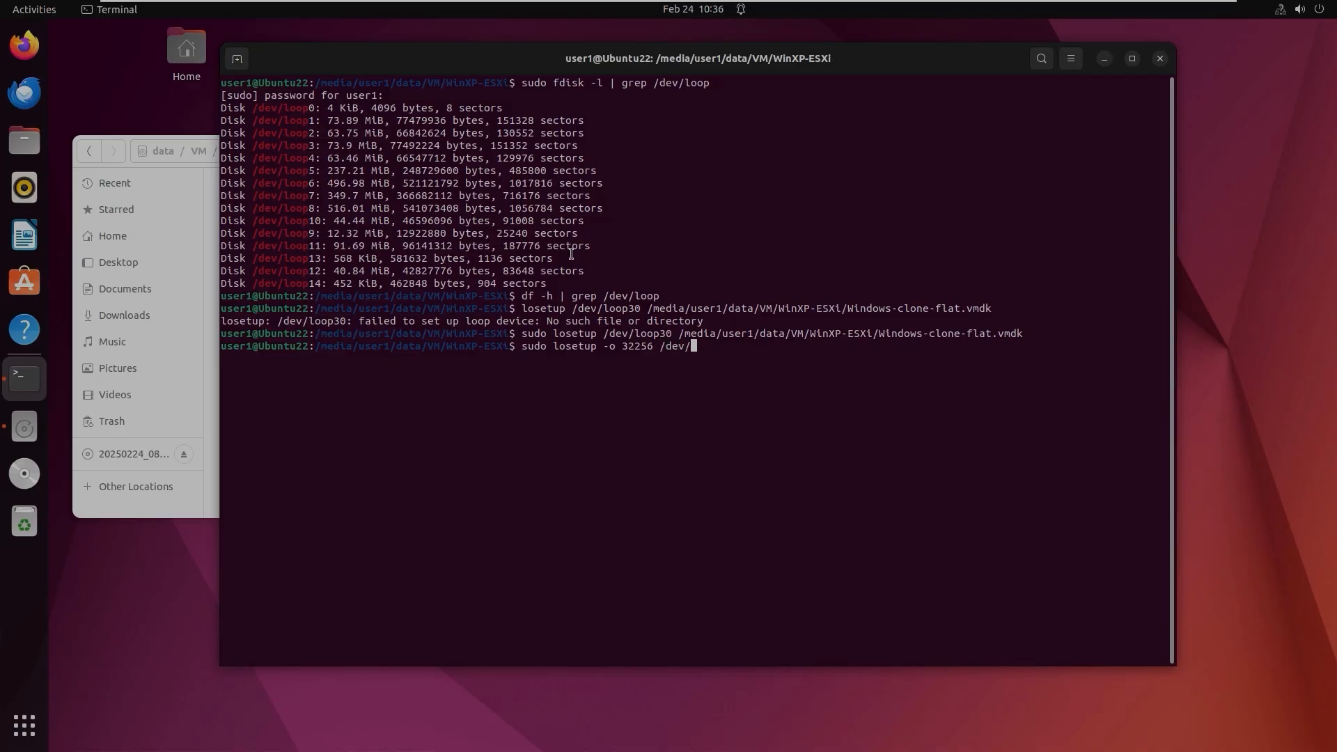
type("loop")
type("31 /dev/loop30")
key("Return")
key("Return")
key("Return")
key("Return")
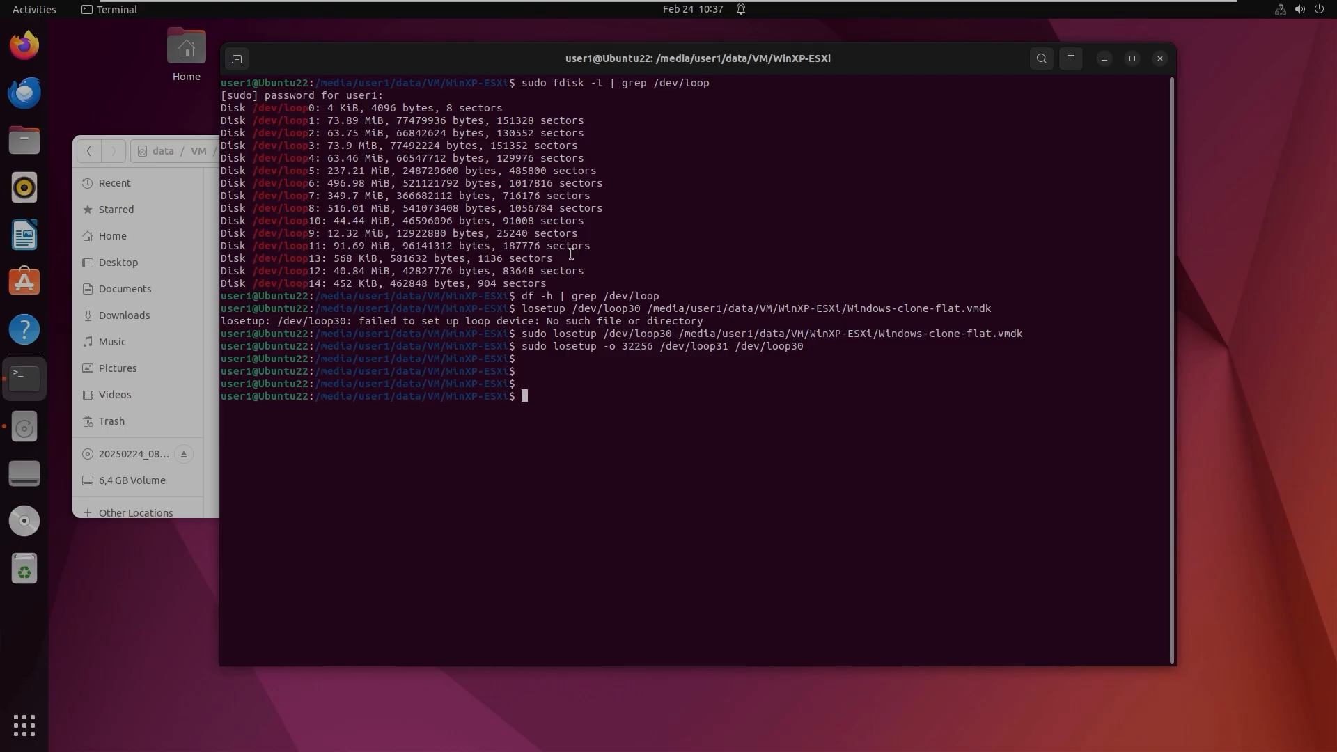
- List partition tables of /dev/loop30 and Windows-clone-flat.vmdk, showing a 6 GiB NTFS partition
type("sudo fdisk -l /dev/loop30 Wi")
key("Tab")
type("-")
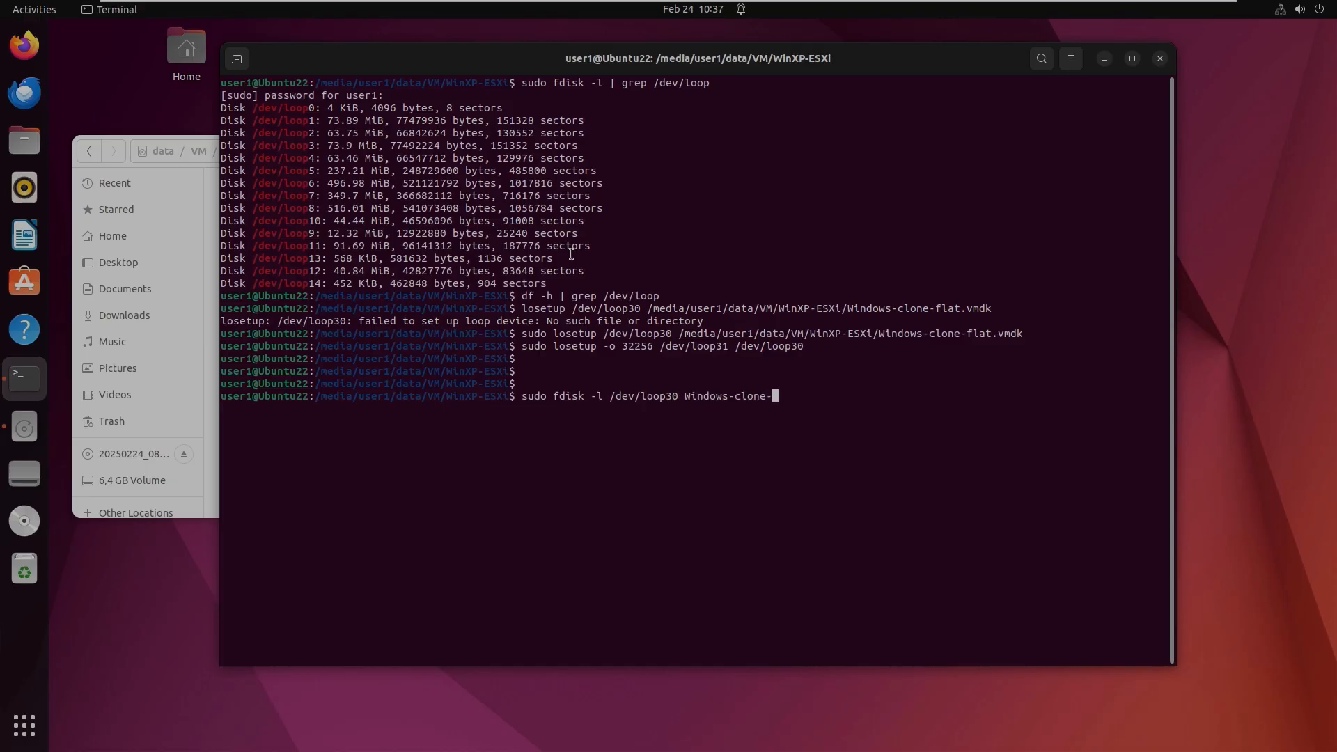
key("Tab")
key("Return")
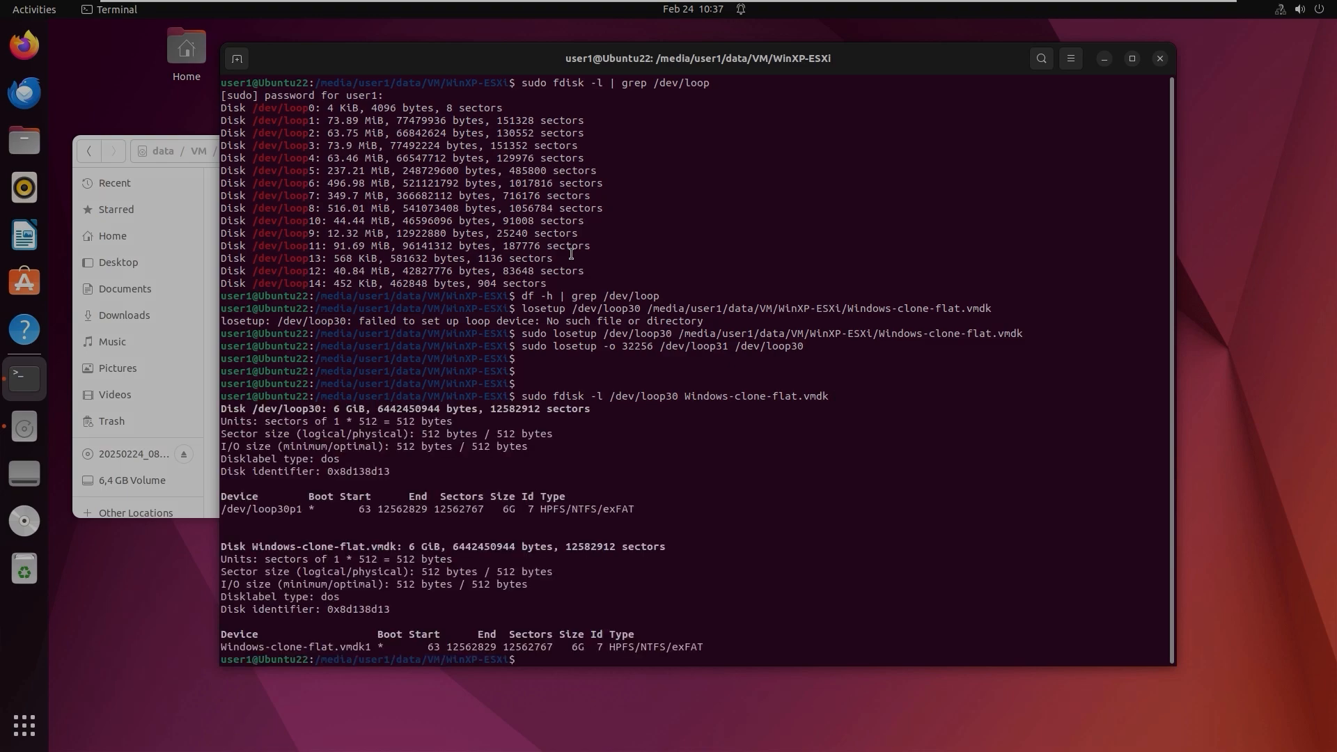
- Print /dev/loop30's partition table in bytes with parted to confirm the 32256 start, then quit
key("Return")
key("Return")
key("Return")
key("Return")
type("sudo parted /de")
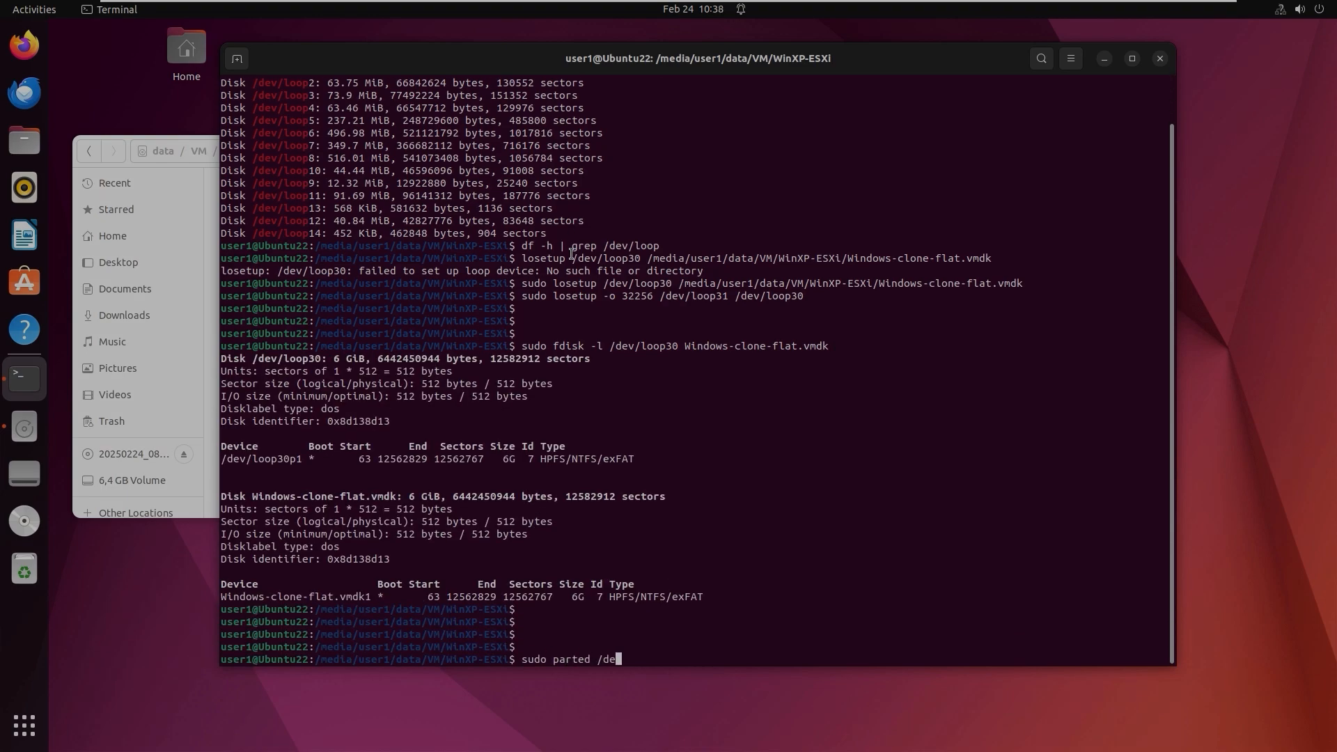
type("v/loop30")
key("Return")
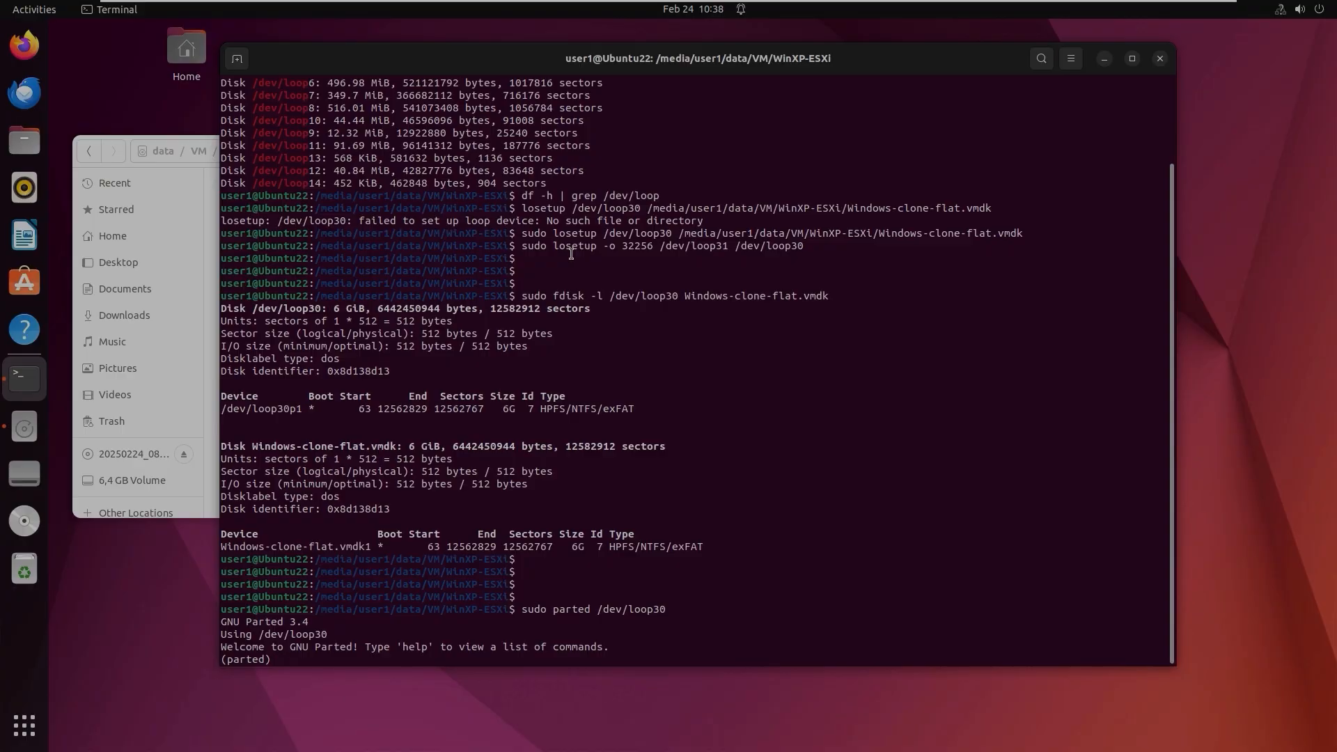
type("unit")
key("Return")
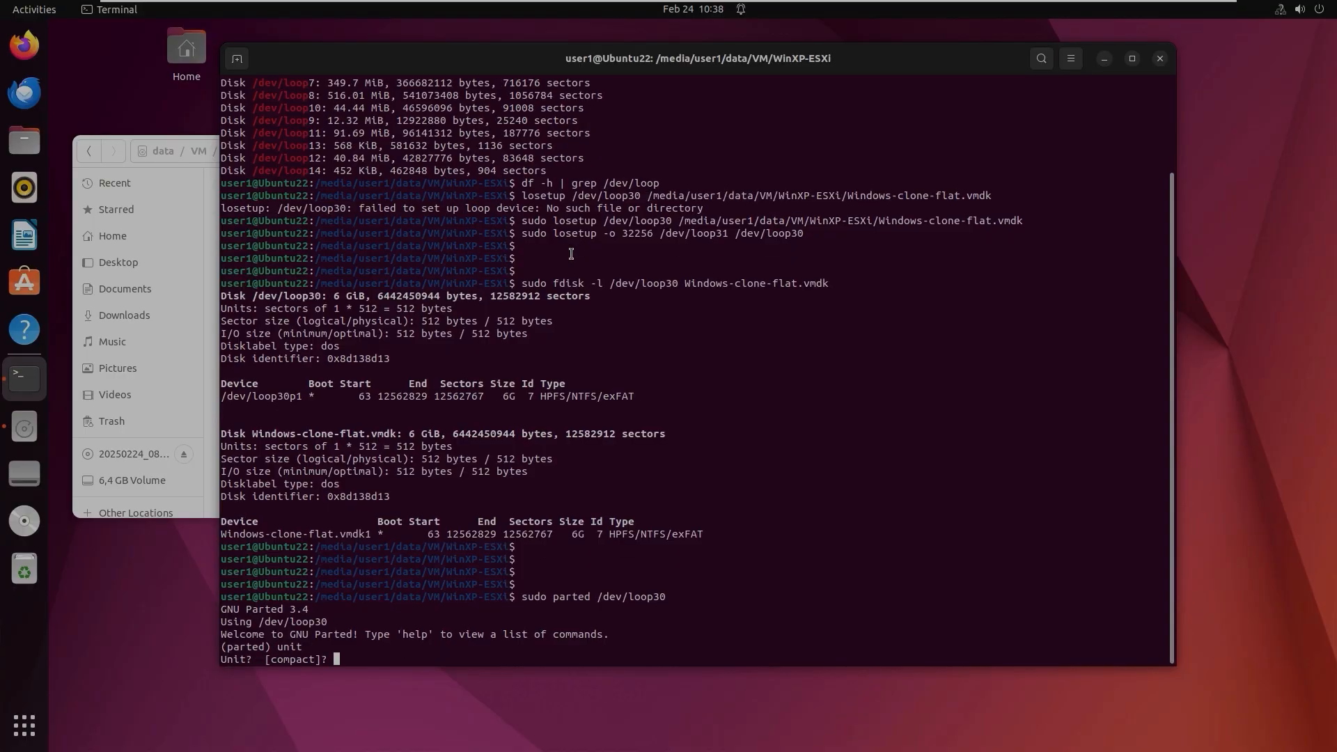
type("B")
key("Return")
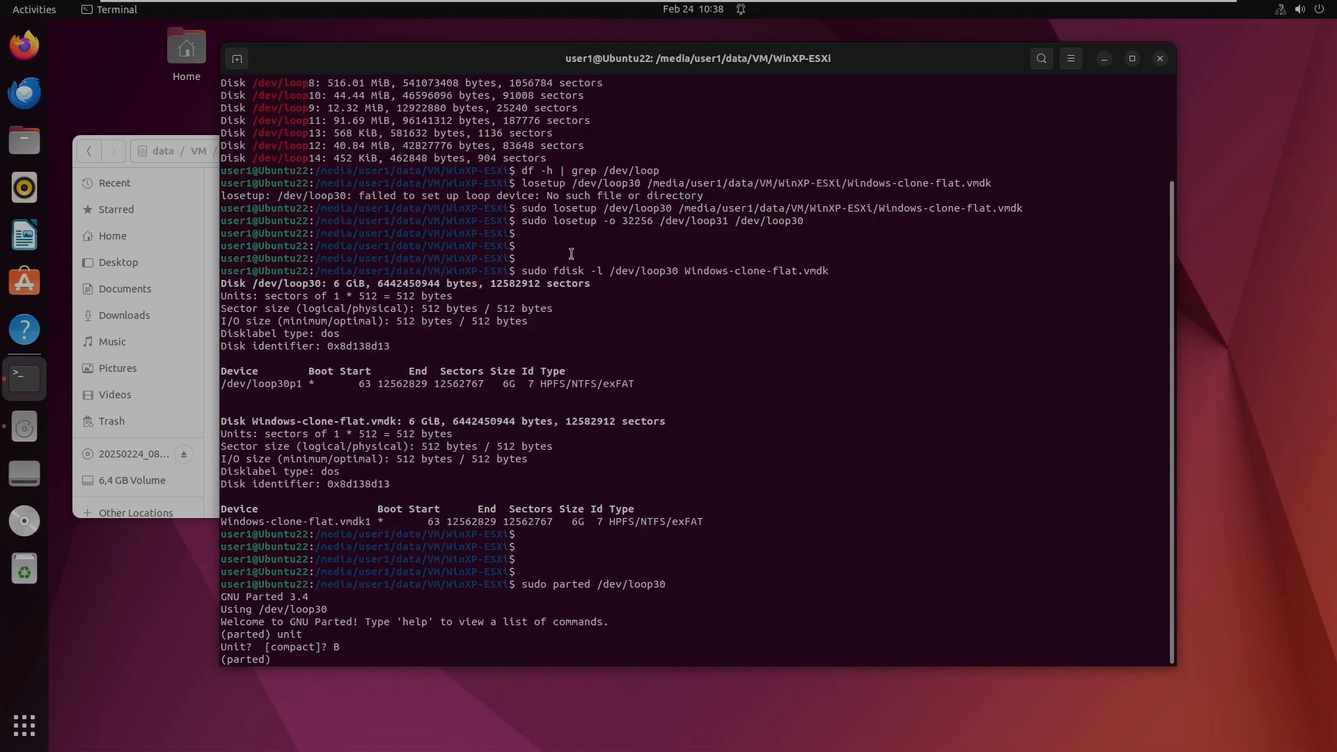
type("print")
key("Return")
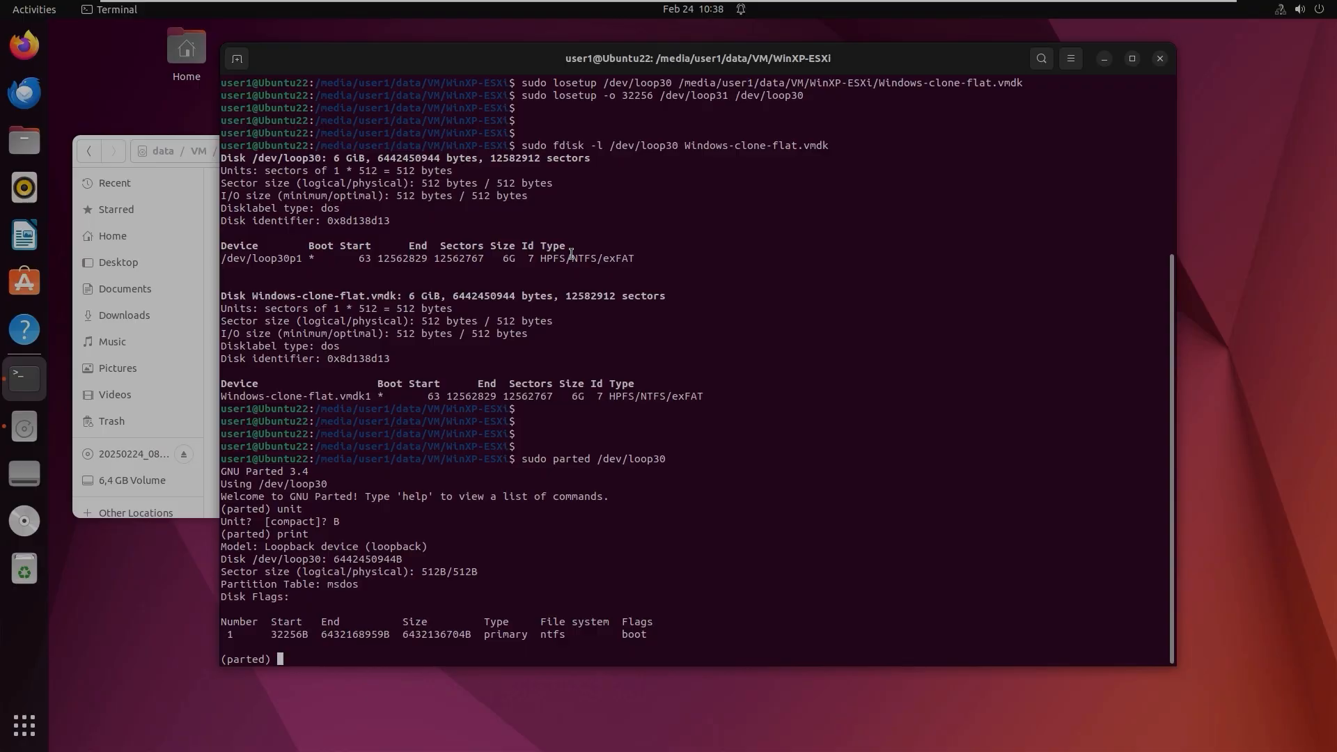
type("exit")
key("Return")
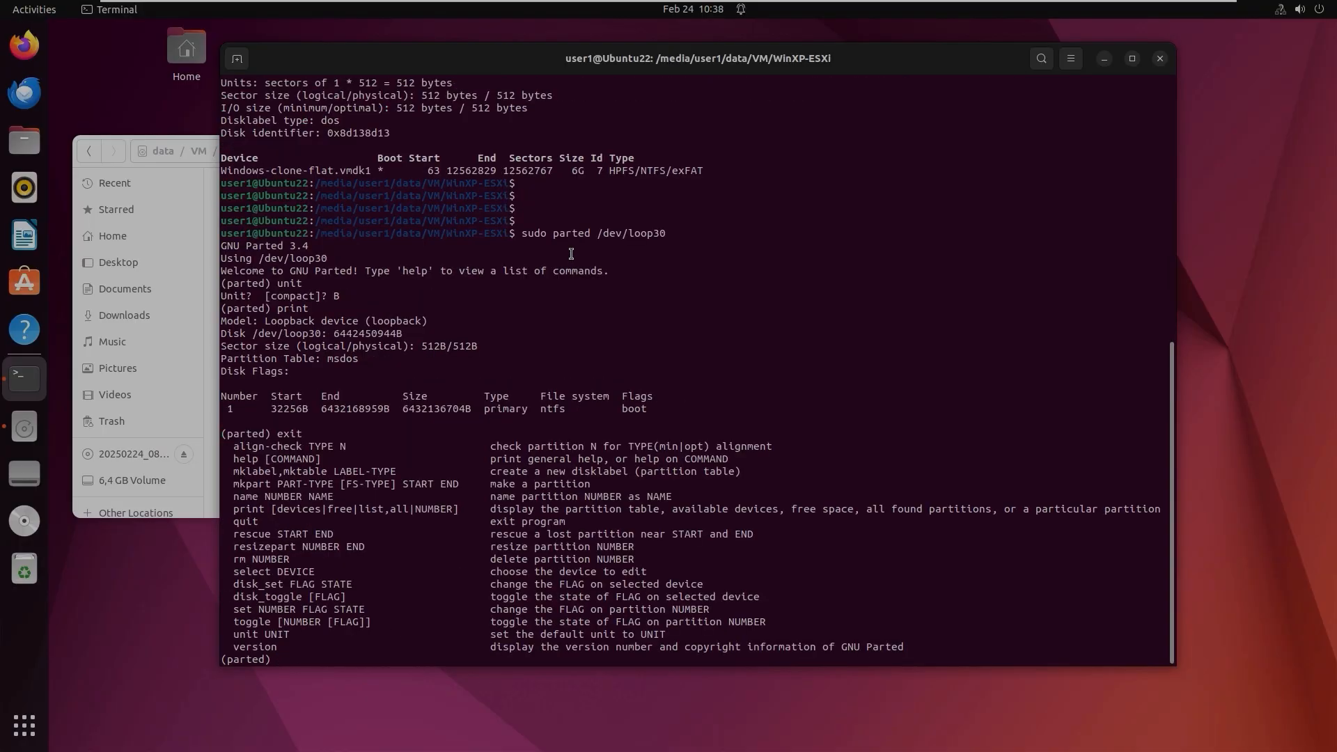
type("quit")
key("Return")
- Create the /mnt/vmdk-image mount folder with sudo mkdir
key("Return")
key("Return")
key("Return")
key("Return")
type("mk")
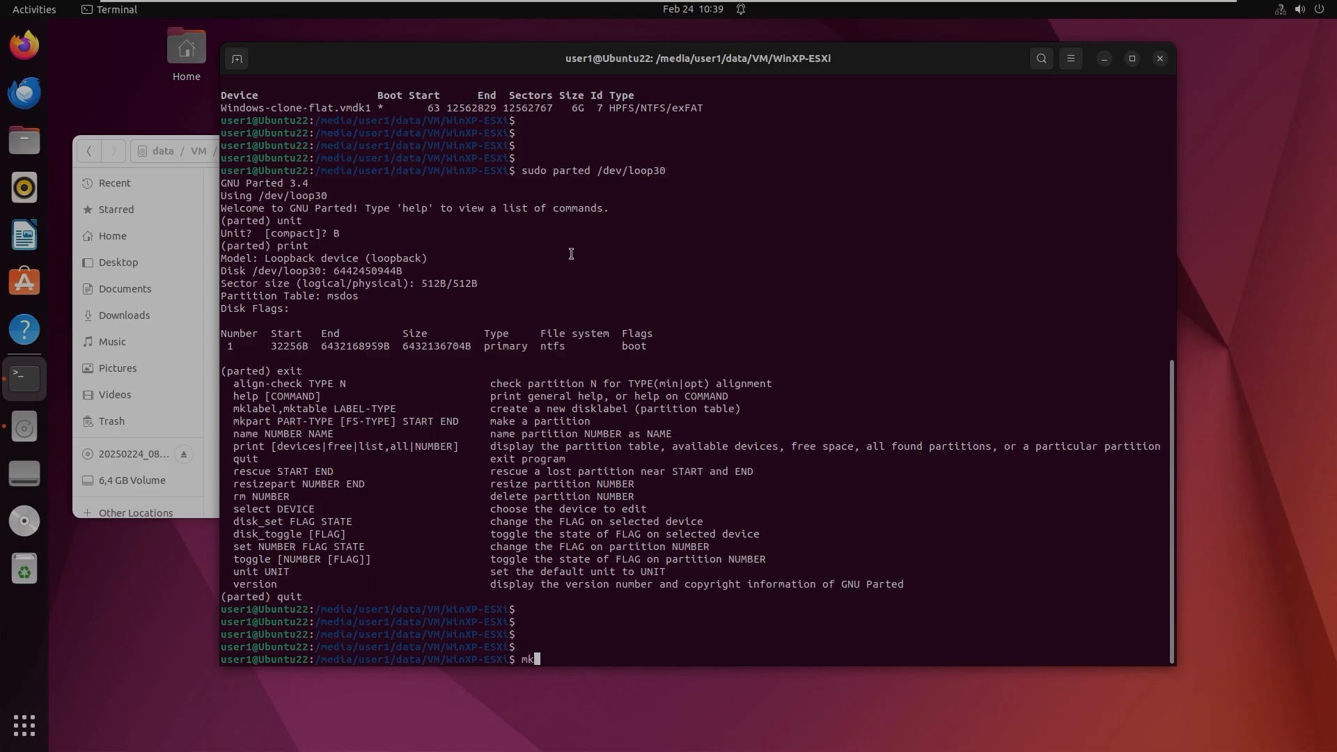
type("dir /mnt/vmdk-image")
key("Return")
key("Up")
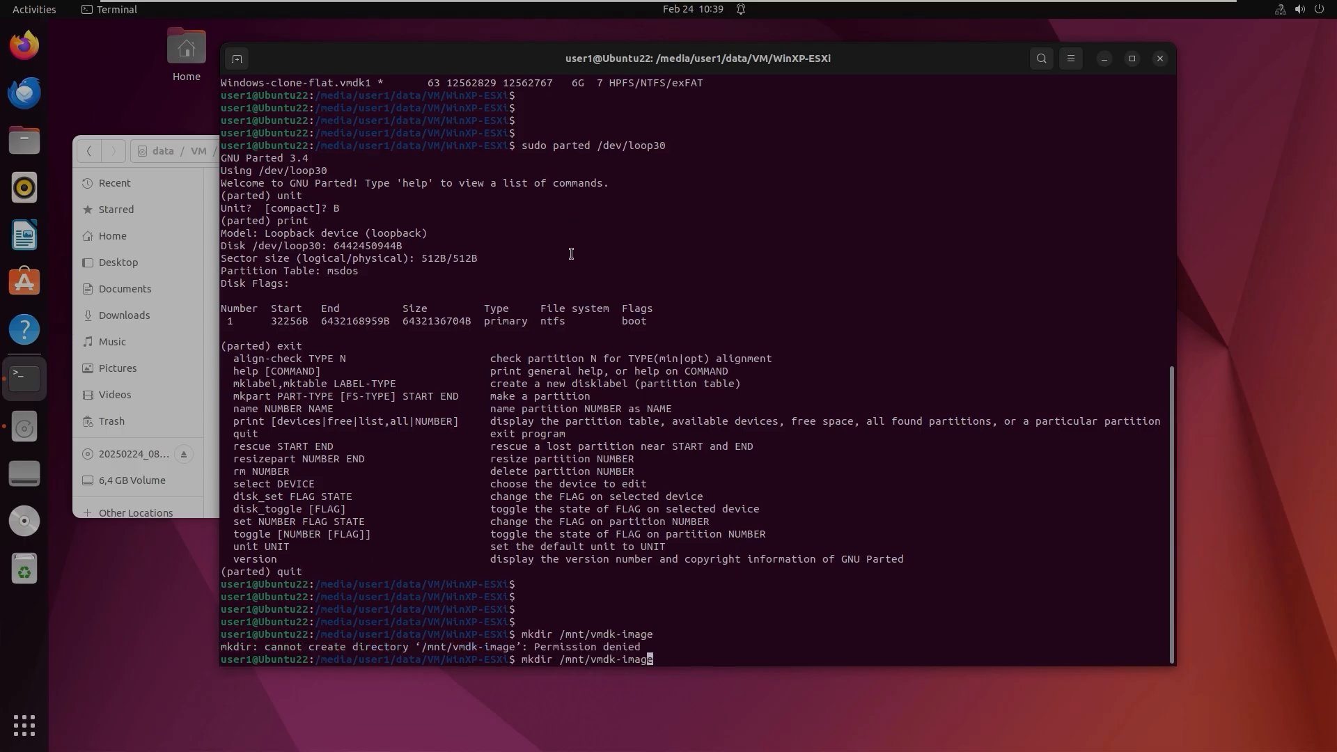
key("Home")
type("sudo")
key("Return")
- Give the user ownership of /mnt/vmdk-image and set its permissions to 0775
type("cho")
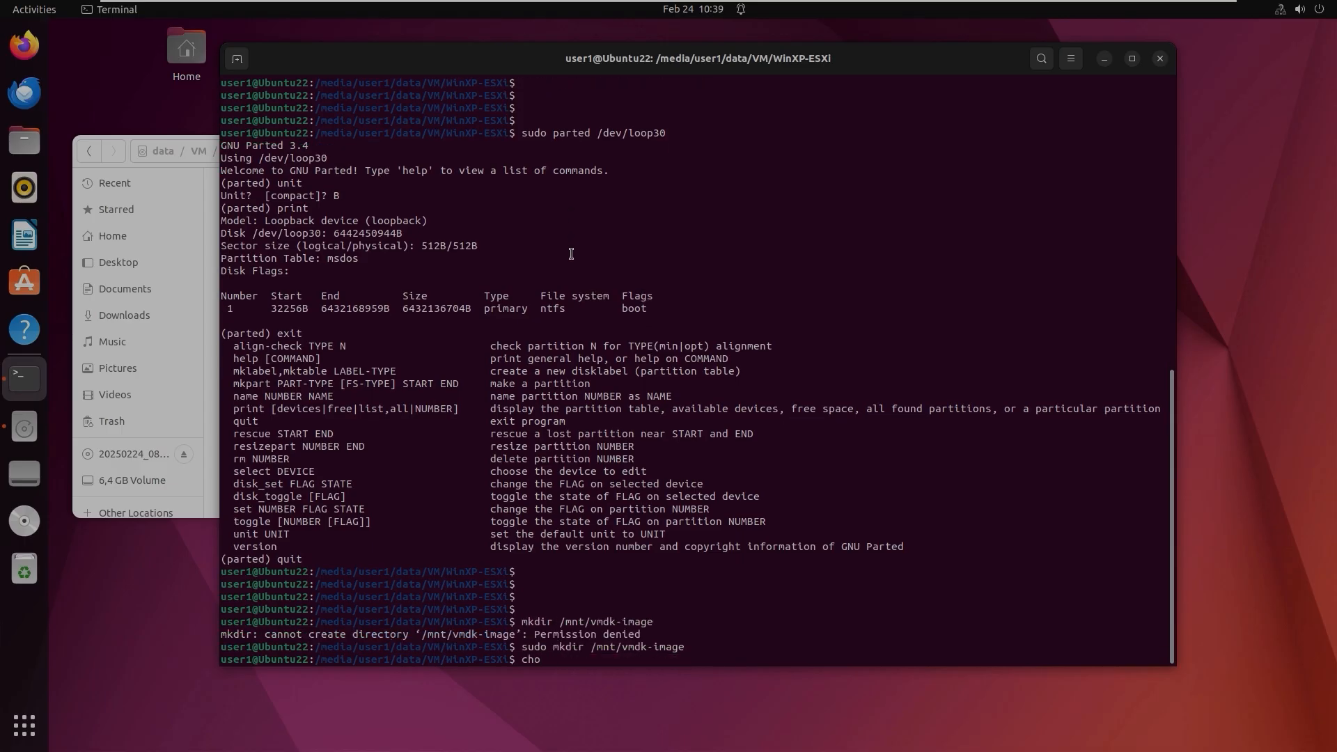
type("wn -R user1:user1 /mnt/vmdk-image")
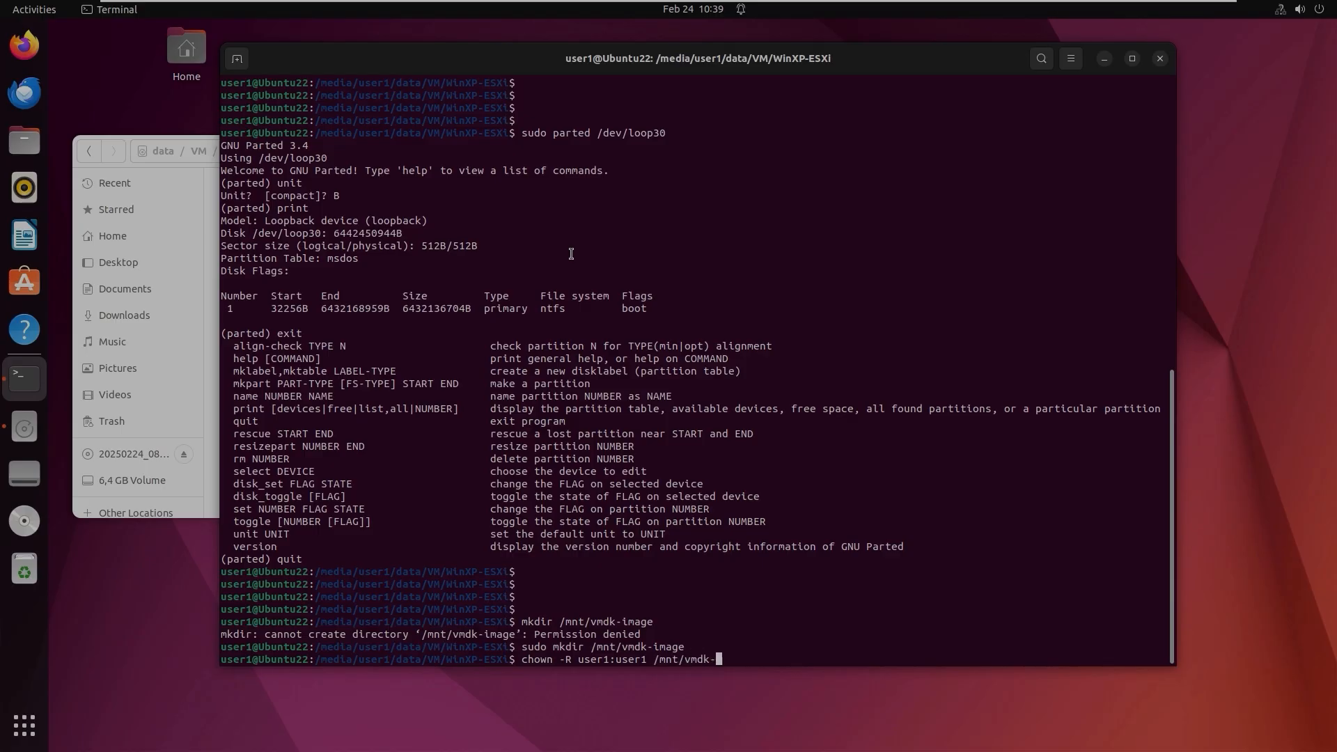
key("Return")
key("Up")
key("Home")
type("sudo")
key("Return")
type("sudo chmod 0775 /mnt/vmdk-image/")
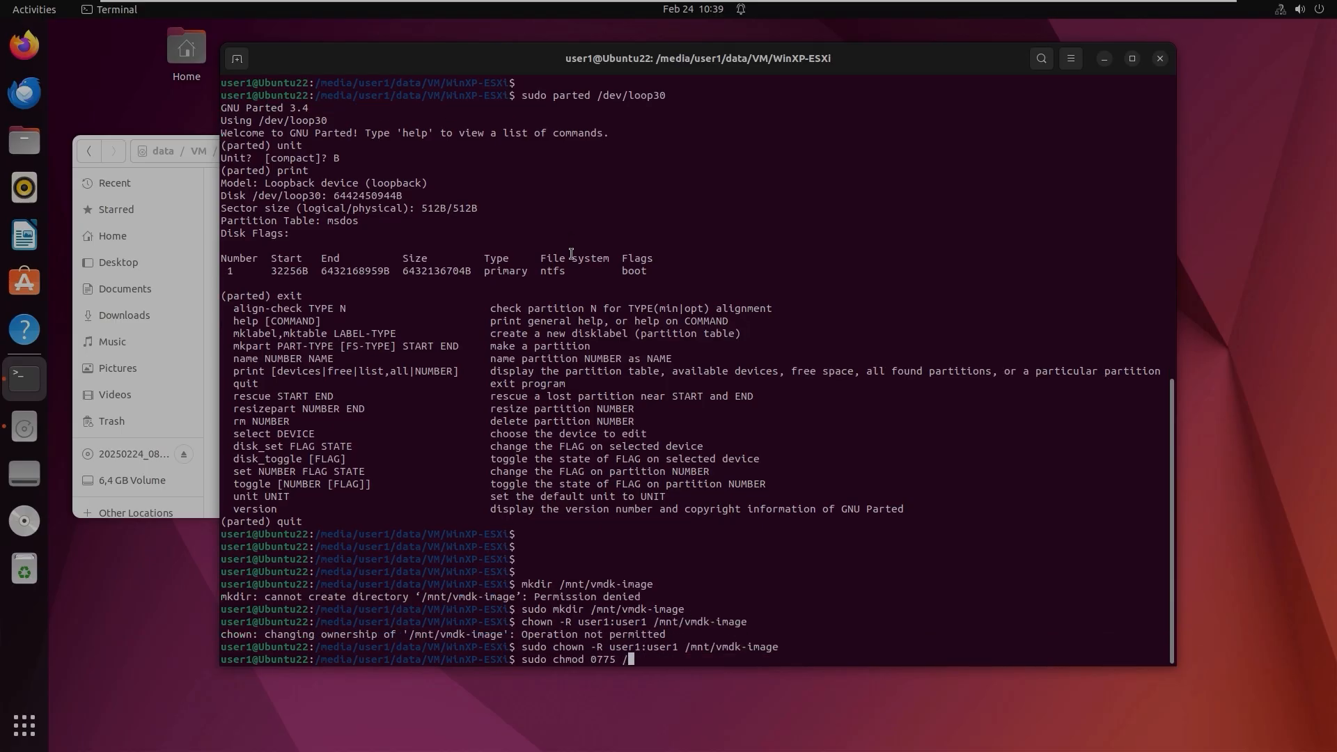
key("Return")
key("Return")
key("Return")
key("Return")
key("Return")
key("Return")
- Mount /dev/loop31 on /mnt/vmdk-image and list its files and the temp-VM folder
type("sudo mount /d")
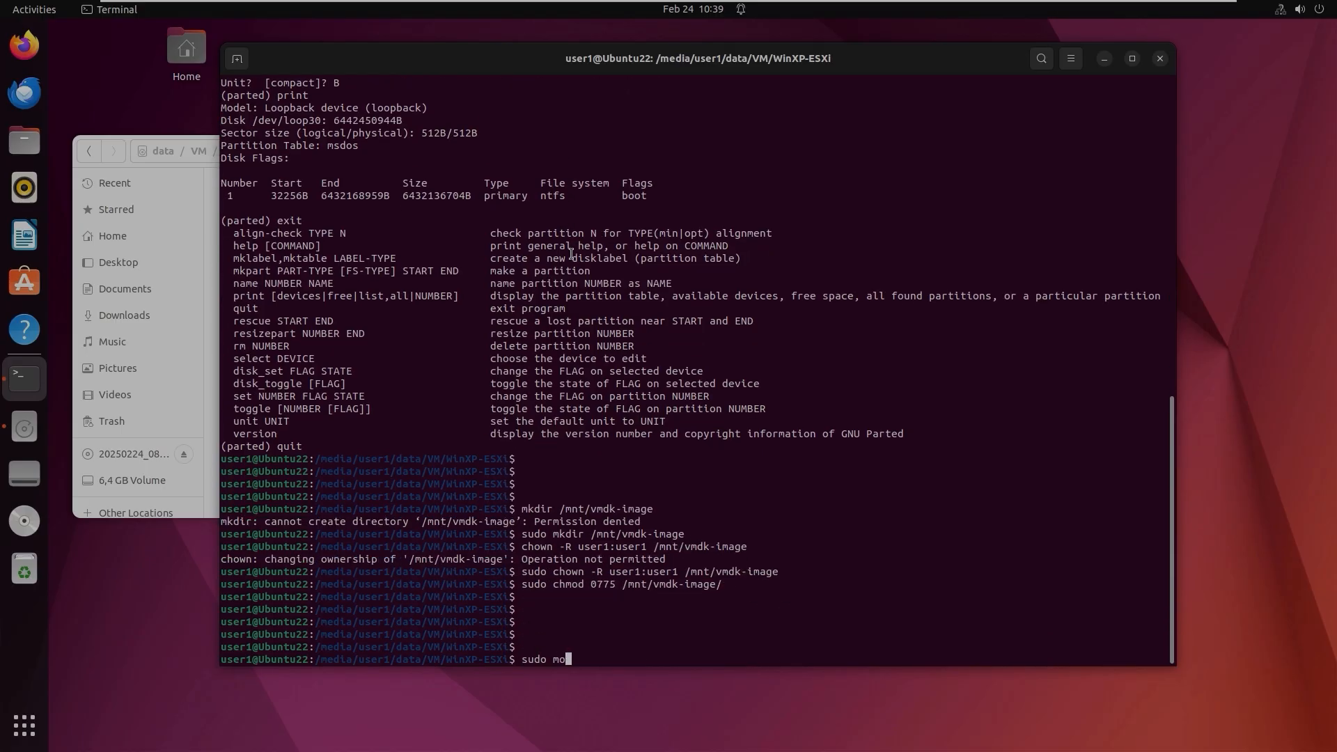
type("loop31 /mnt/vmdk-image")
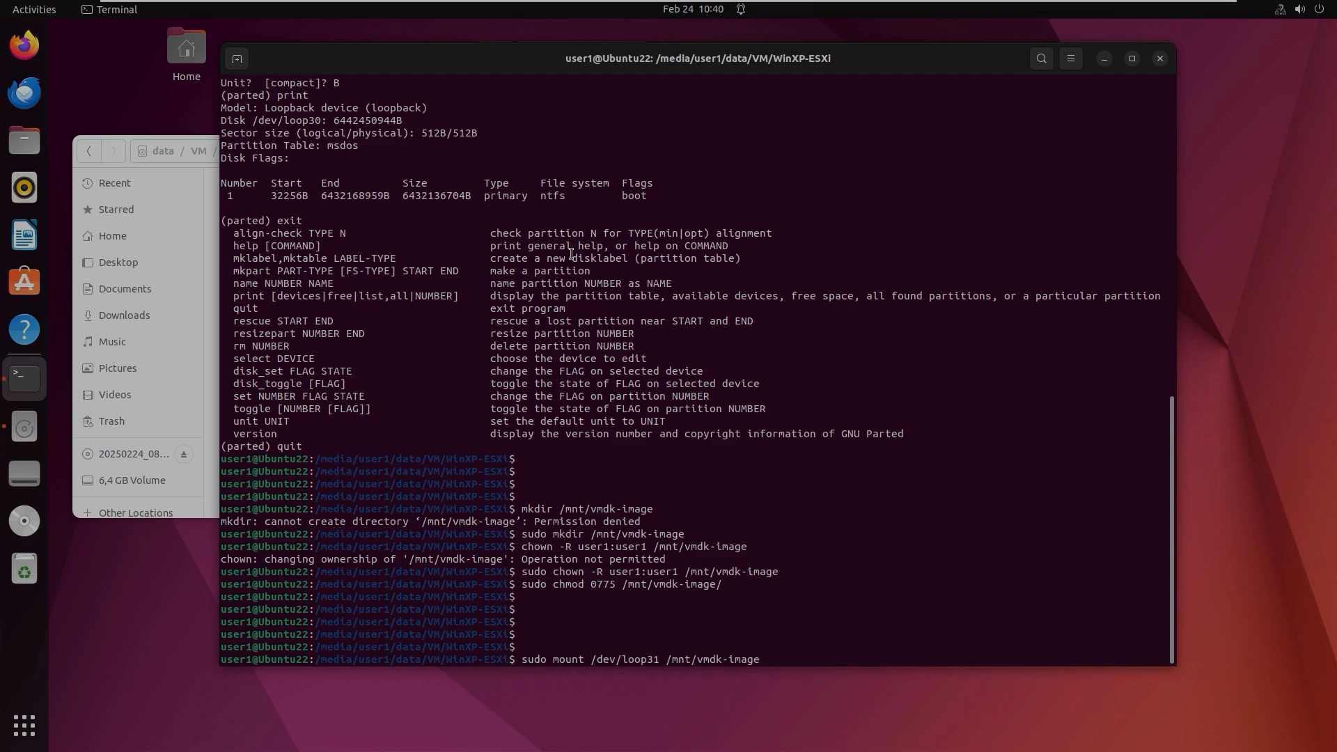
key("Return")
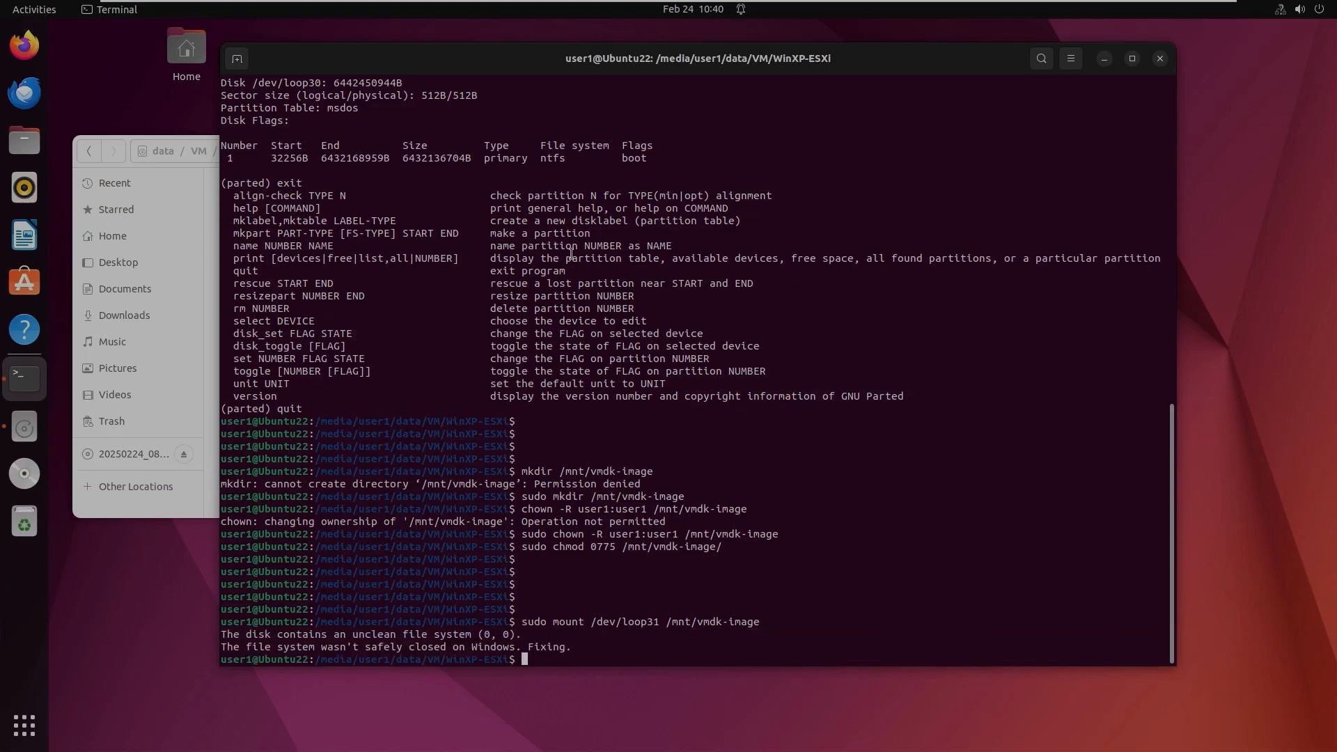
type("ls -al /mnt/vmdk-image/")
key("Return")
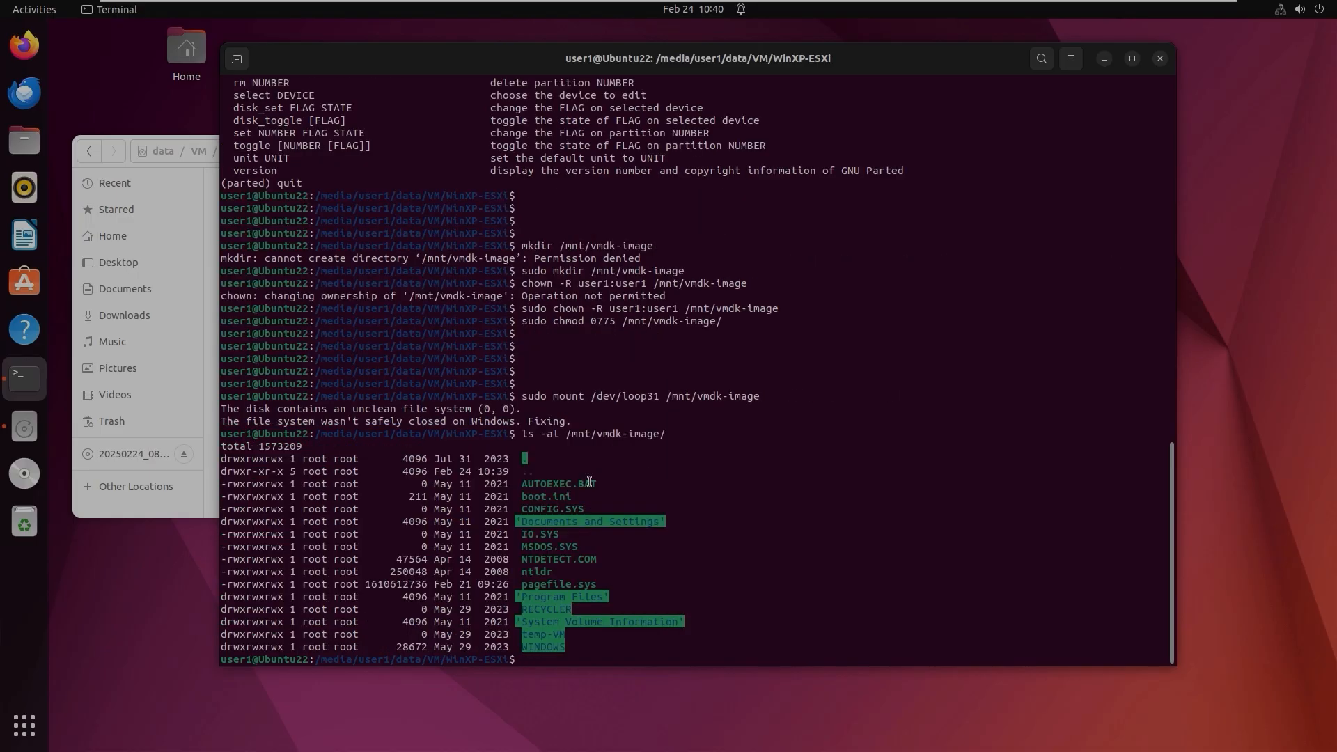
type("ls -al /mnt/vmdk-image/temp-VM/")
key("Return")
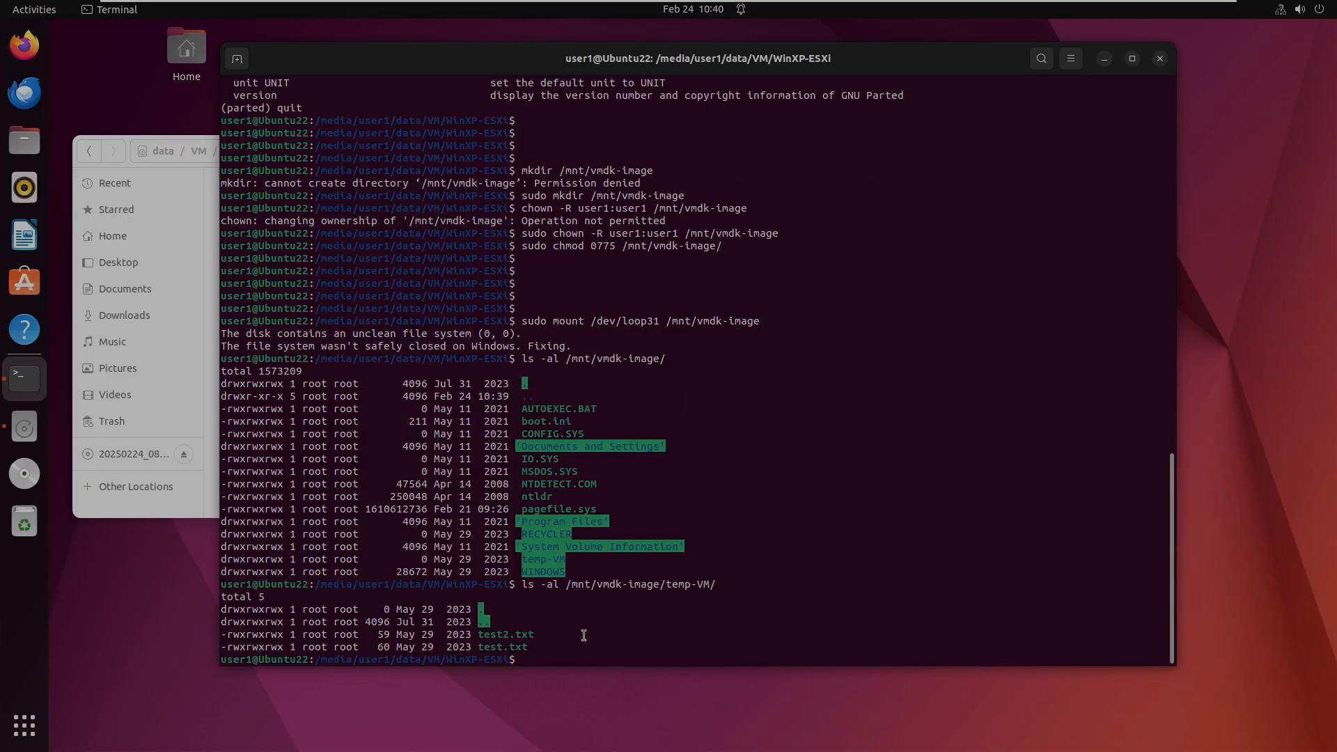
key("Return")
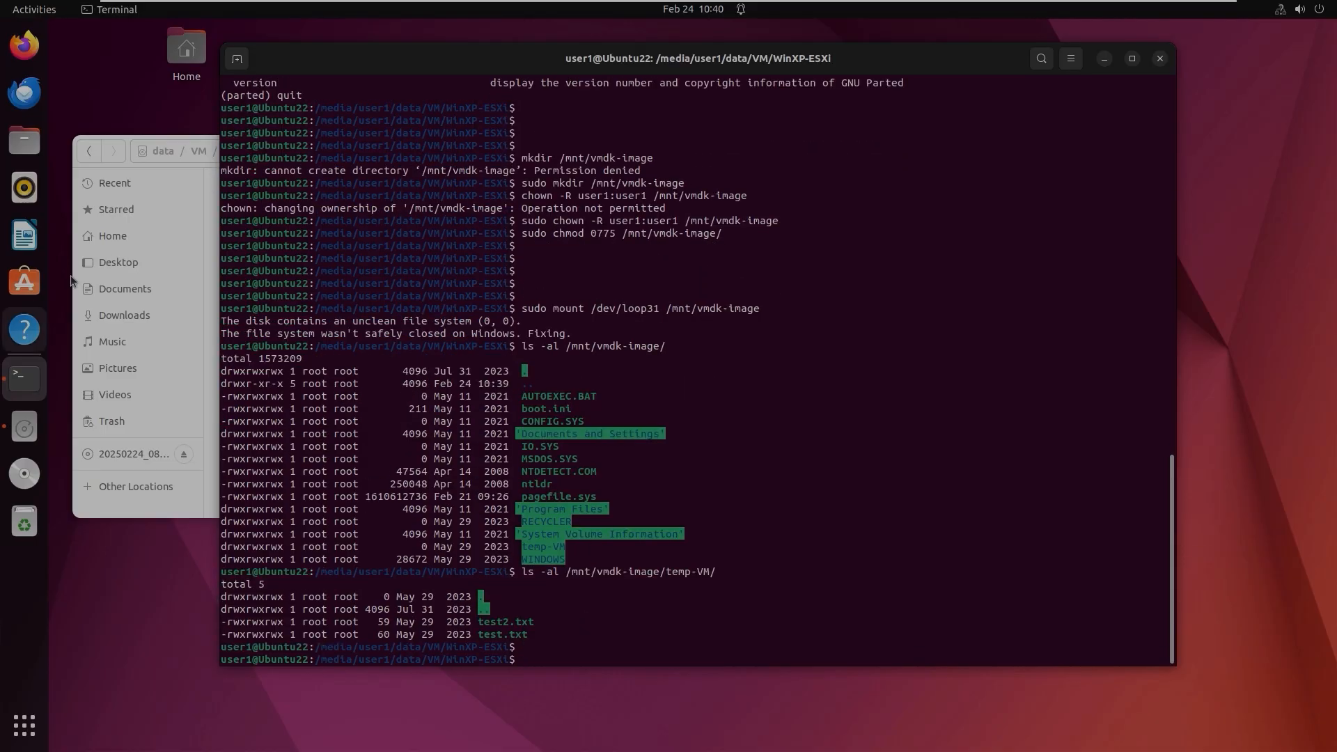
- In Files, browse from Computer through mnt and vmdk-image into the temp-VM folder
left_click(27, 142)
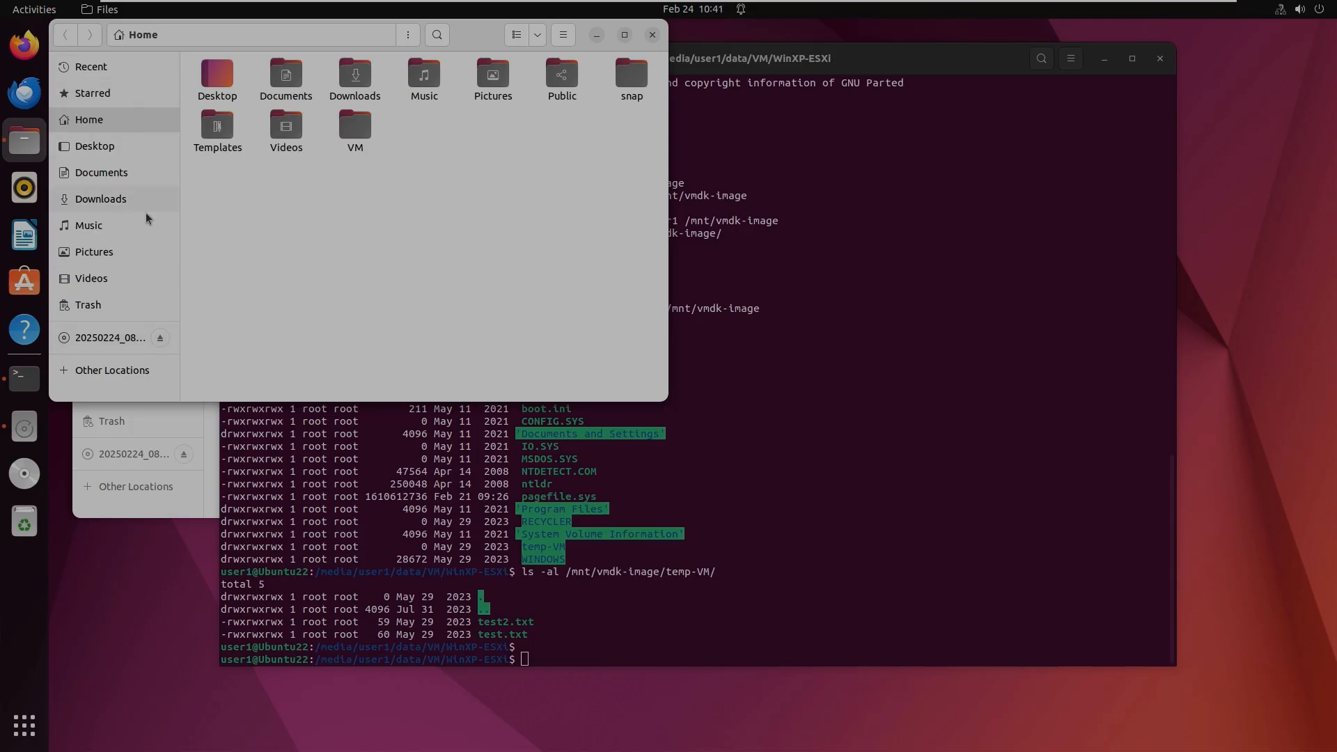
left_click(111, 370)
left_click(251, 87)
double_click(487, 145)
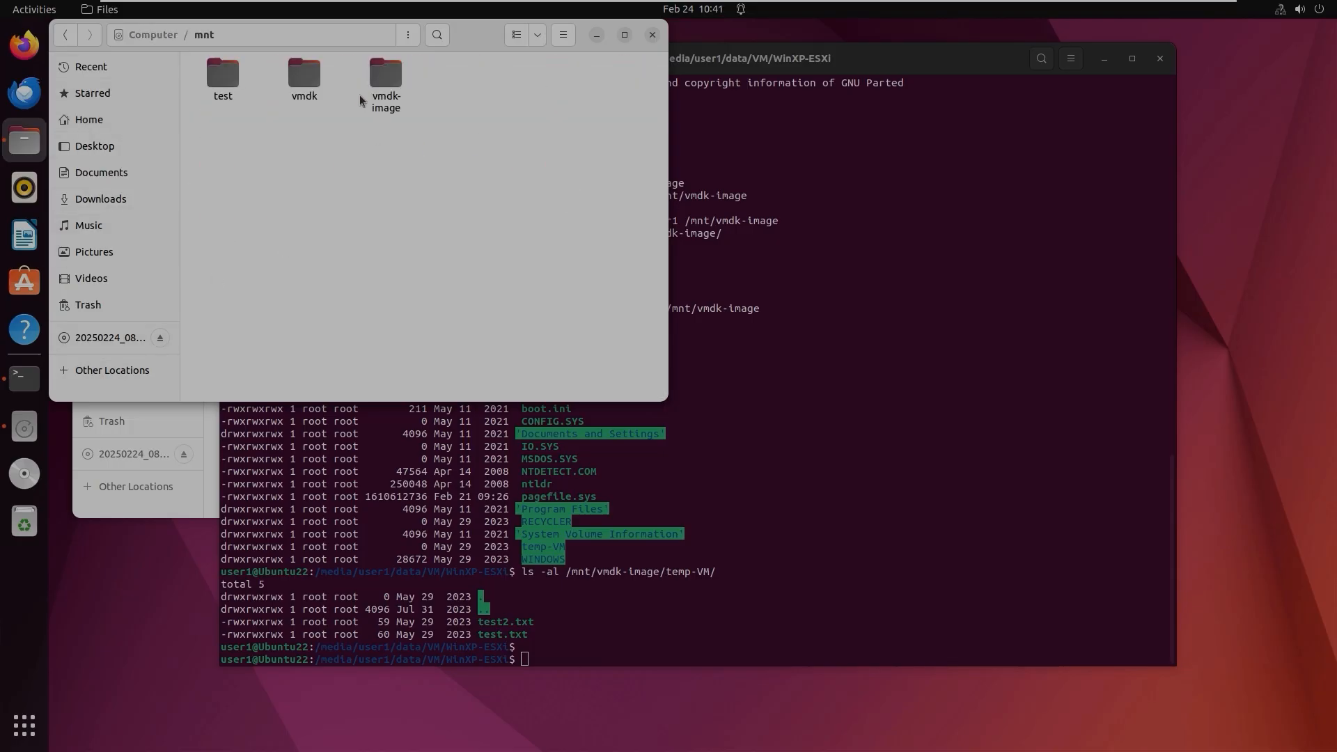
double_click(359, 95)
left_click(495, 87)
double_click(495, 86)
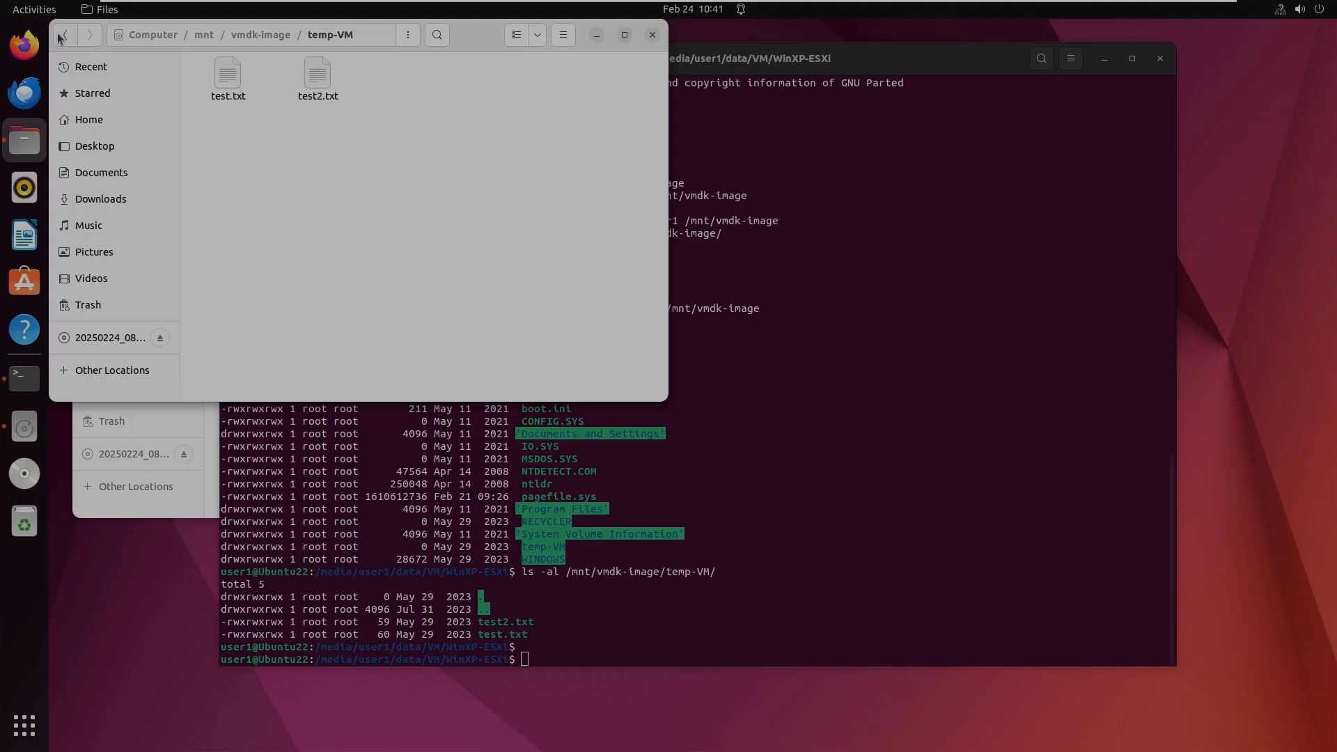
- Look inside Program Files, then leave Files at /mnt with Terminal in front
key("alt+Left")
double_click(291, 84)
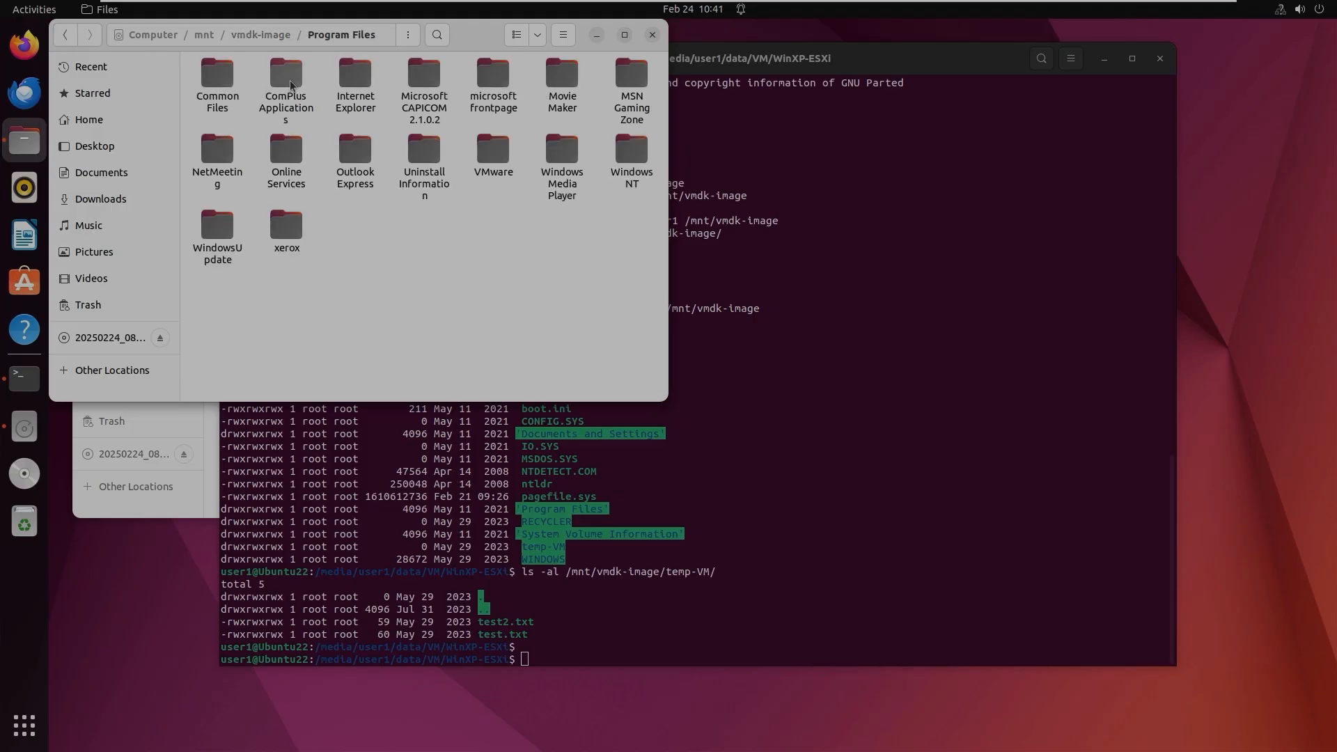
left_click(65, 35)
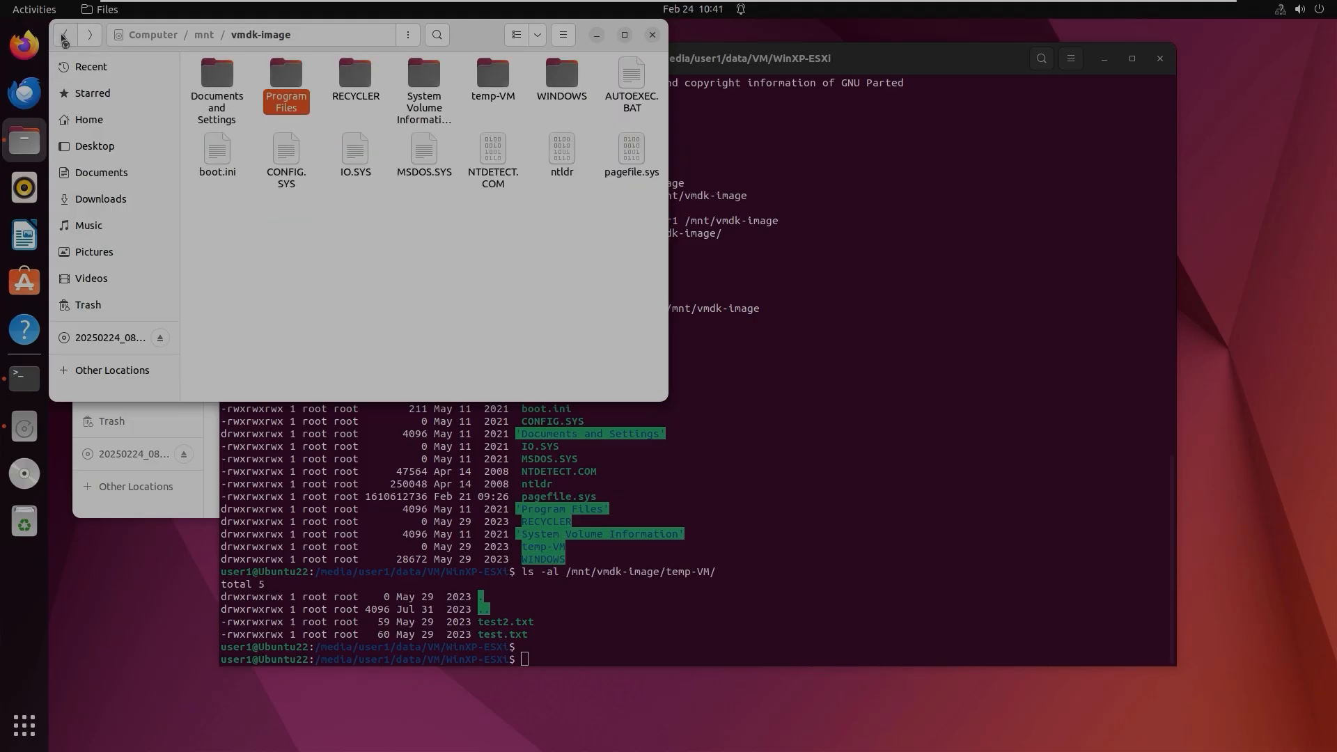
left_click(365, 216)
left_click(805, 440)
left_click(199, 34)
left_click(733, 346)
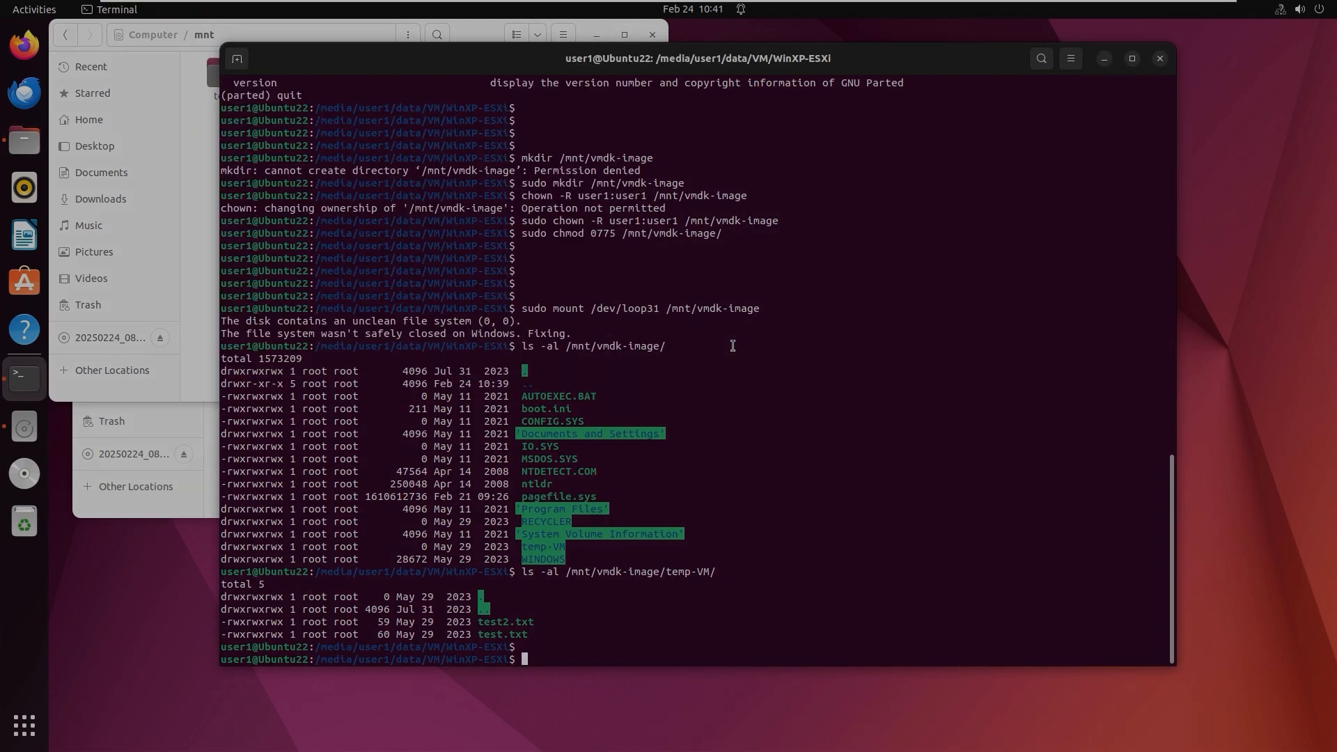
- Unmount the image from /mnt/vmdk-image with sudo umount
key("Return")
key("Return")
key("Return")
key("Return")
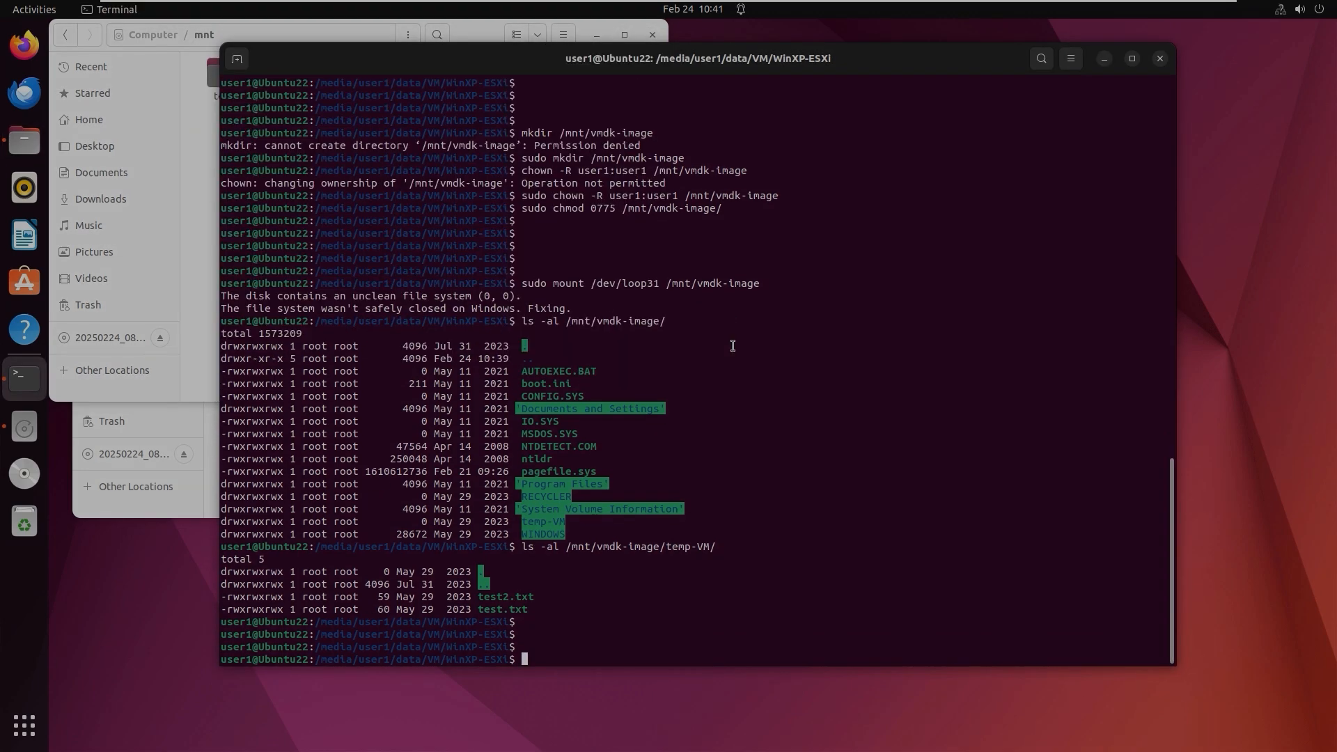
type("sudo umount /mnt/vmdk-image")
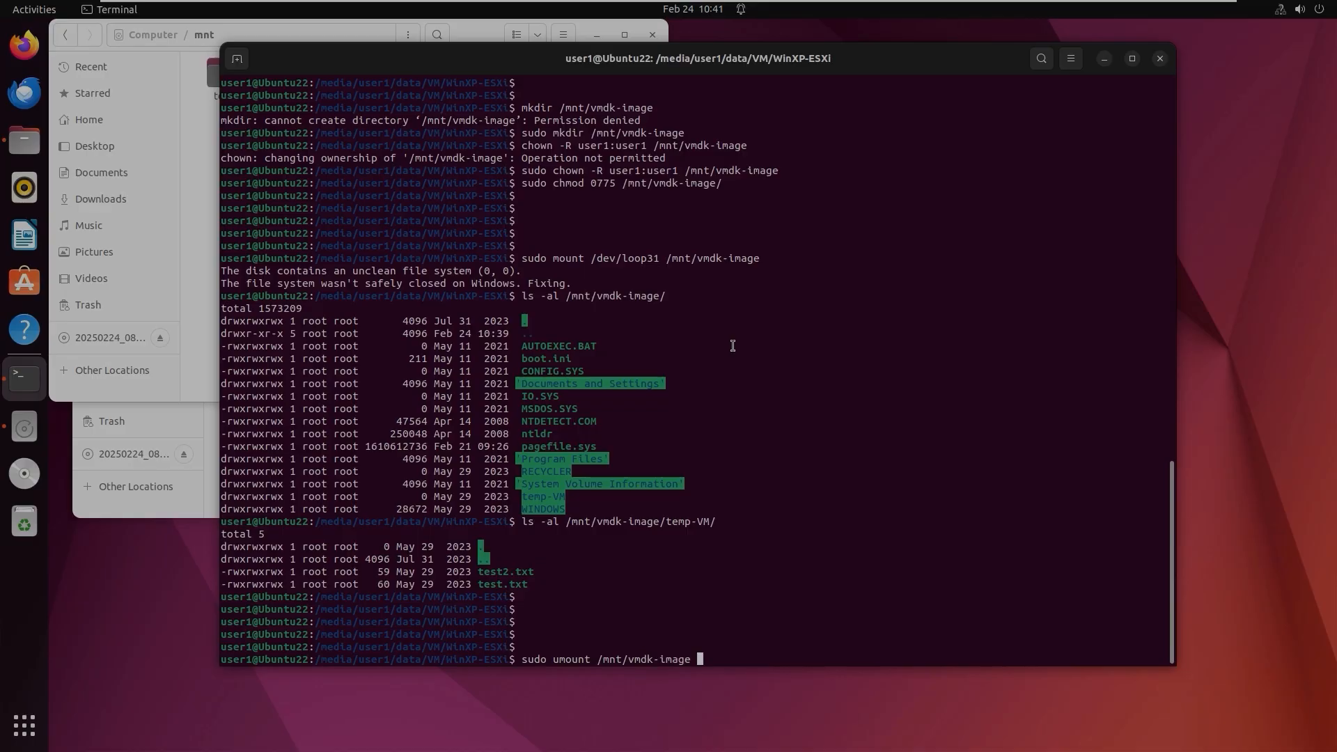
key("Return")
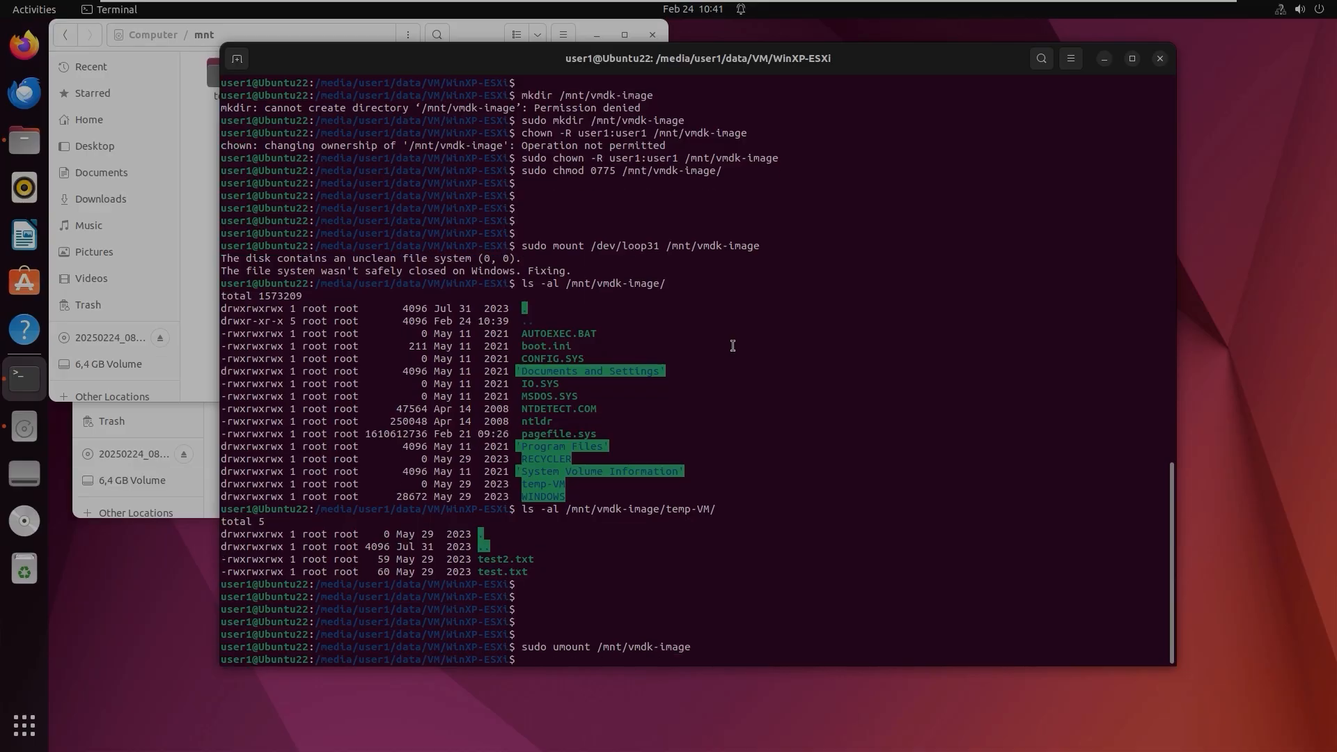
- Detach /dev/loop31 with sudo losetup -d and clear the terminal screen
type("losetup")
key("BackSpace")
key("BackSpace")
key("BackSpace")
key("BackSpace")
key("BackSpace")
key("BackSpace")
key("BackSpace")
key("BackSpace")
type("sudo losetup -d /dev/loop31")
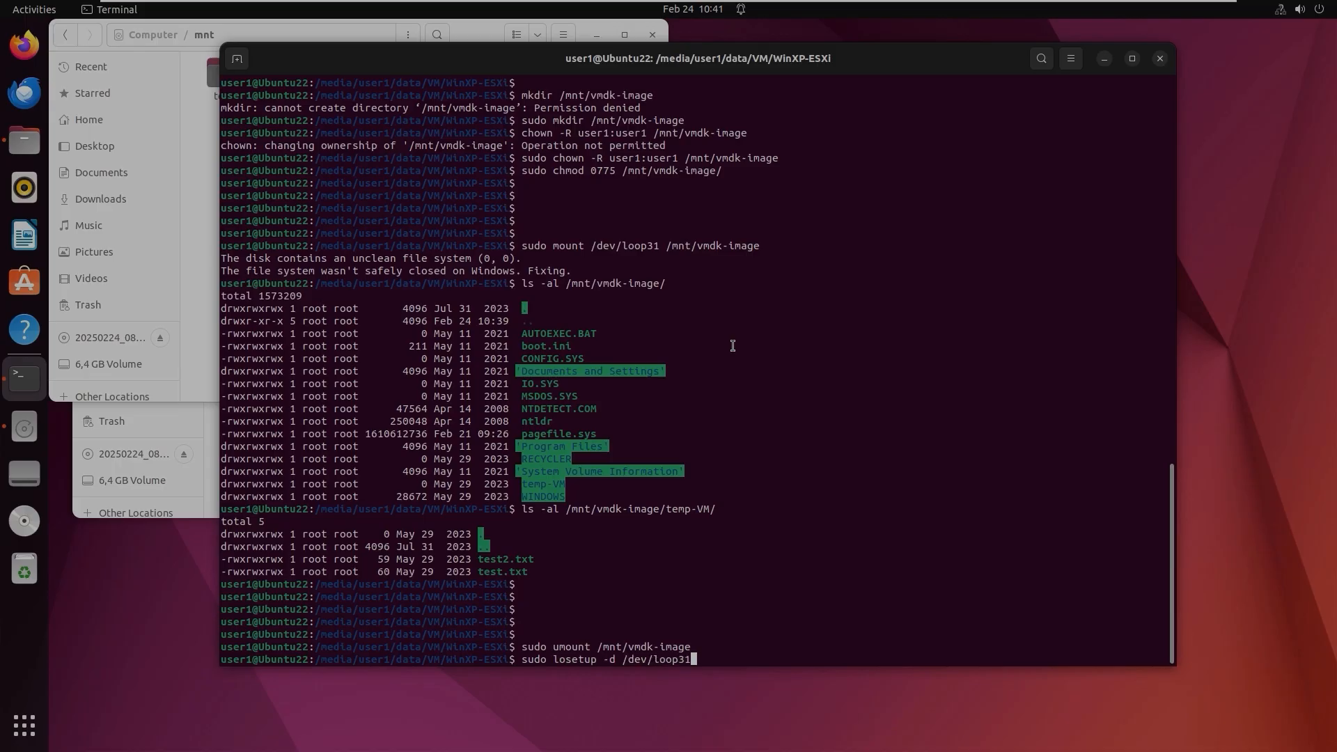
key("Return")
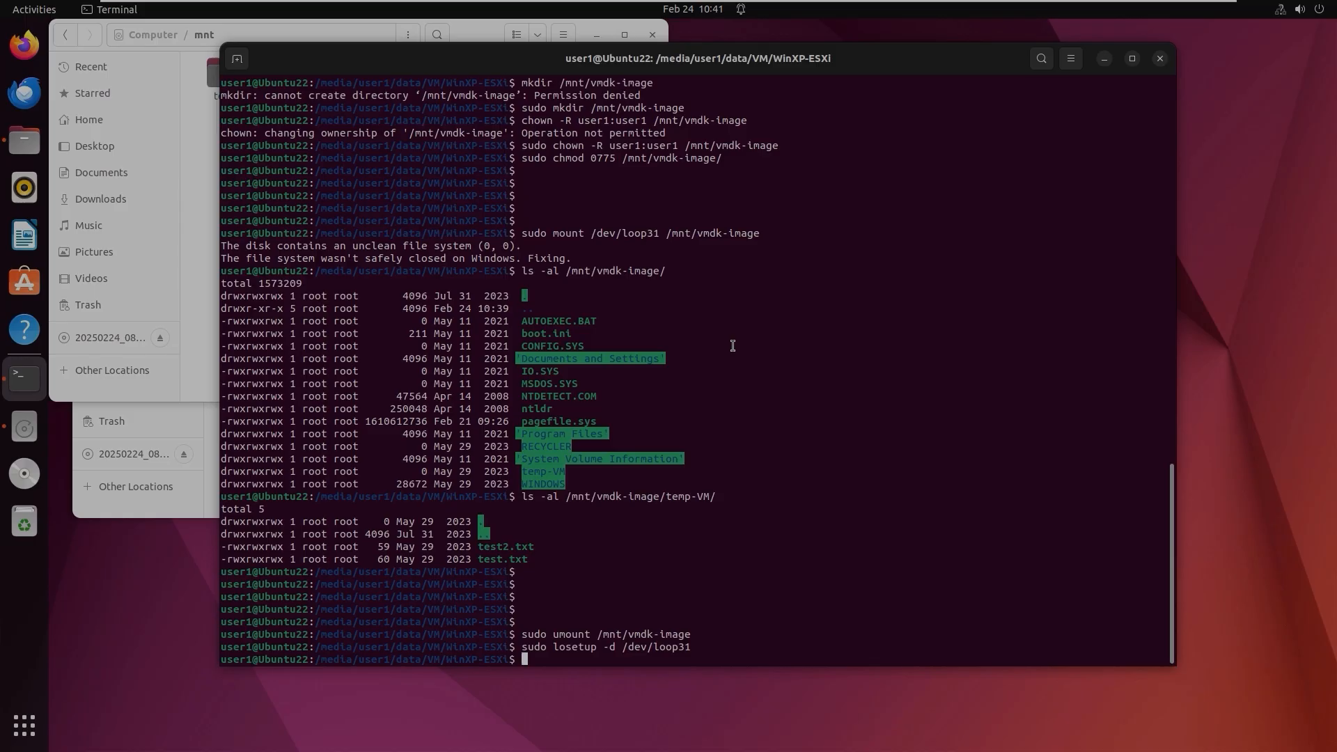
key("Return")
key("Return")
key("Return")
key("Return")
key("Return")
key("Return")
key("Return")
key("Return")
key("Return")
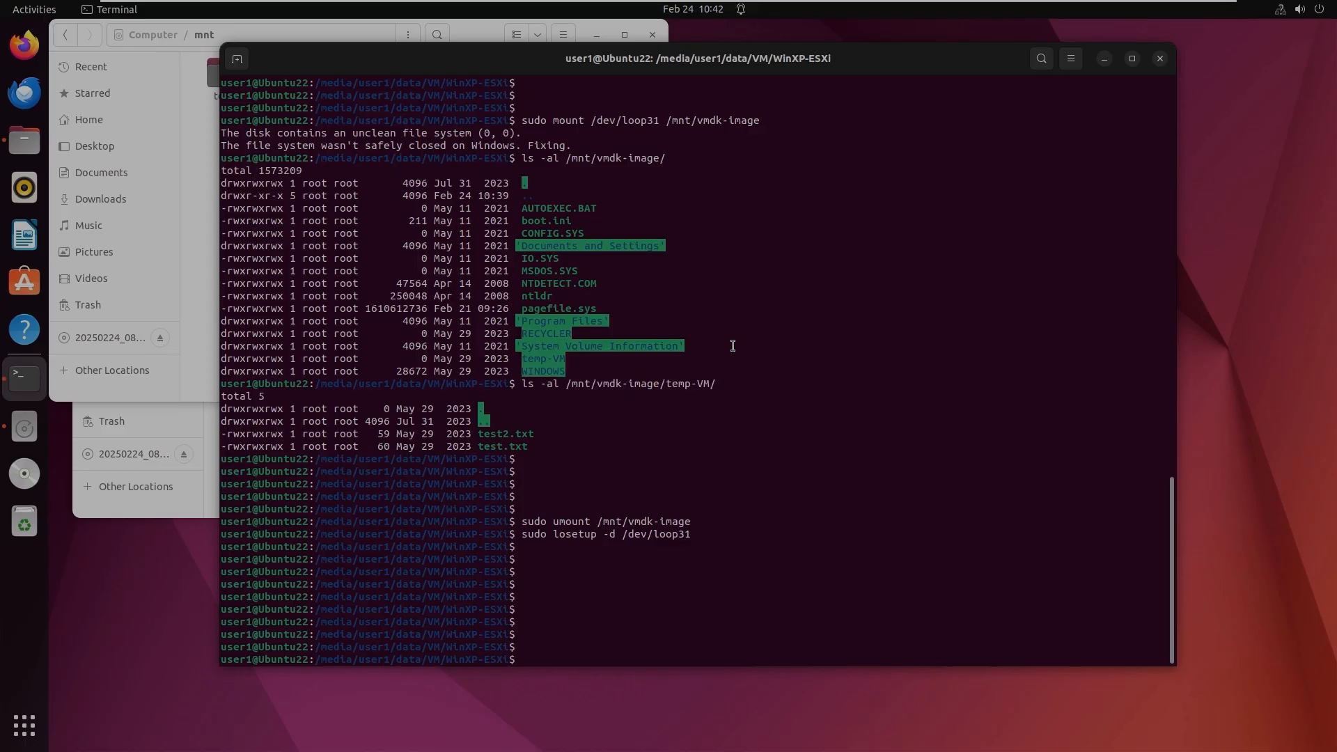
type("clear")
key("Return")
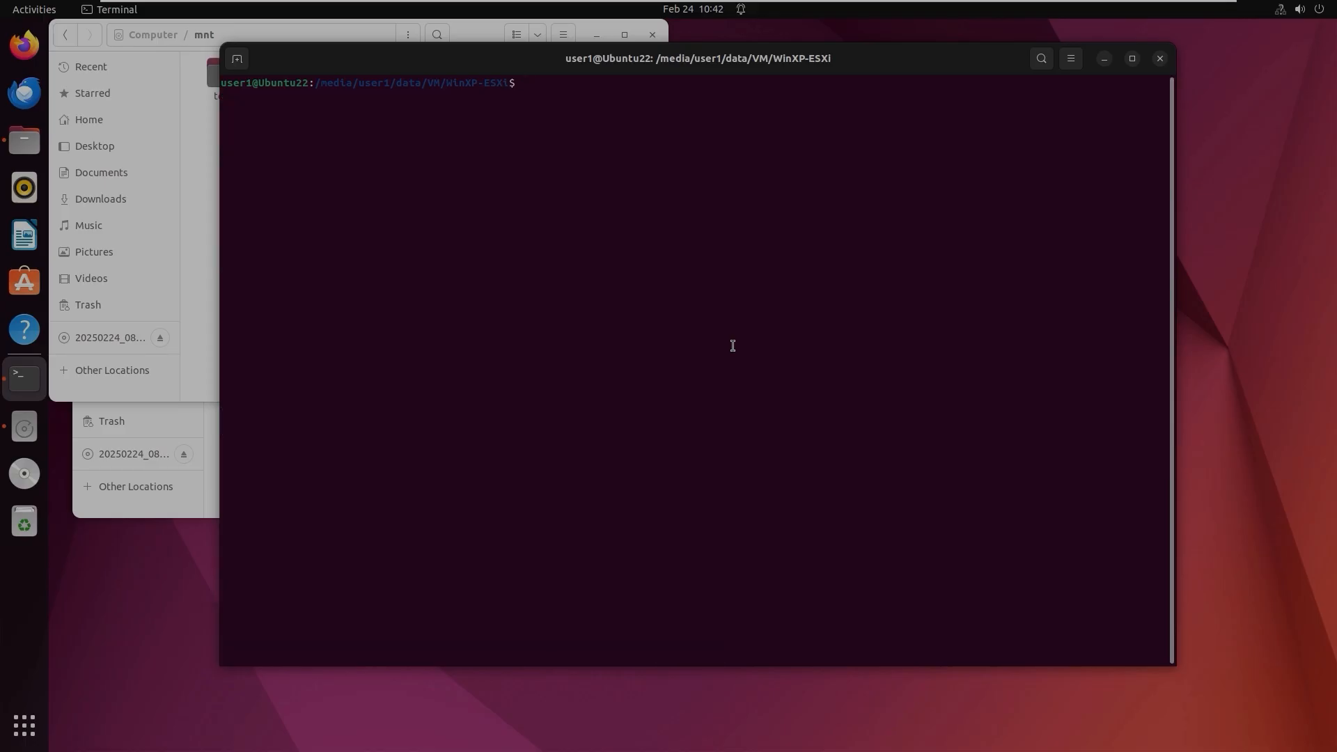
- Install the kpartx package with apt-get
type("sudo apt-get install kpart")
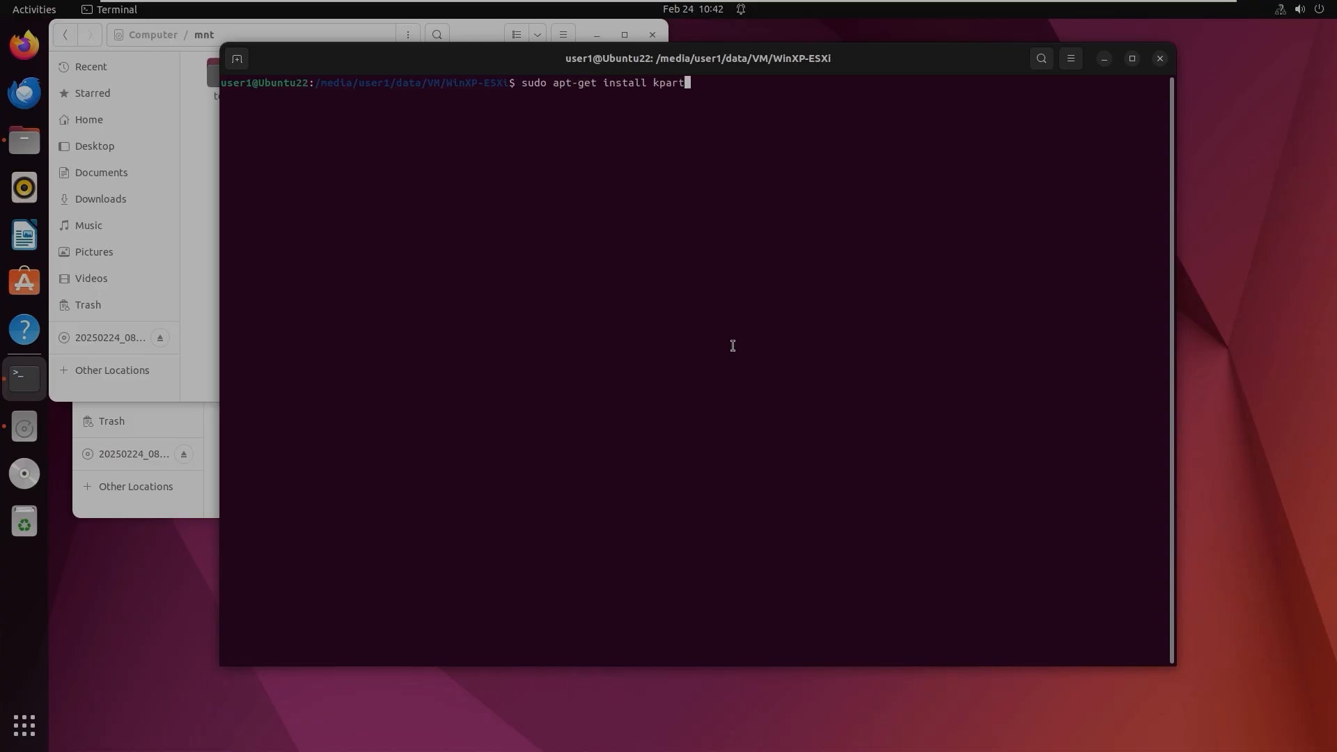
type("x")
key("Return")
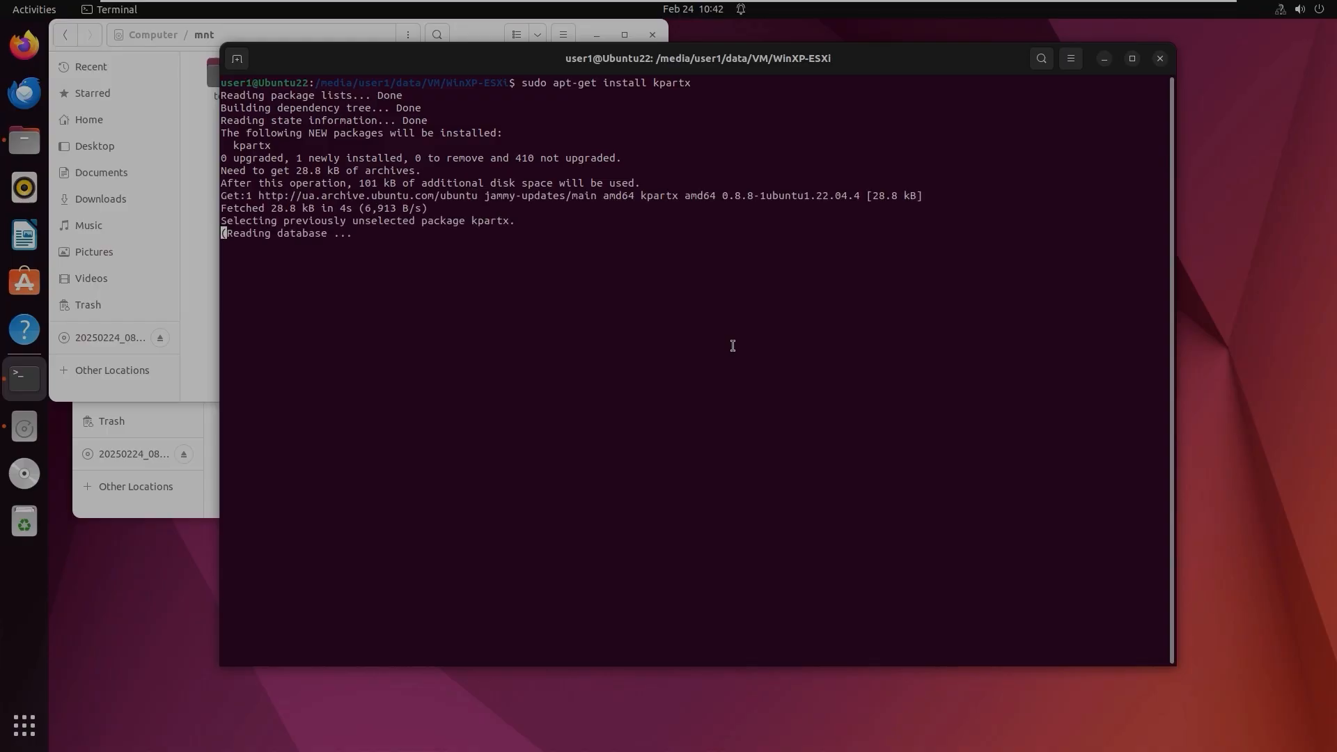
key("Return")
key("Return")
key("Return")
key("Return")
- Map the partition inside Windows-clone-flat.vmdk with sudo kpartx -av and list the folder
type("sudo ")
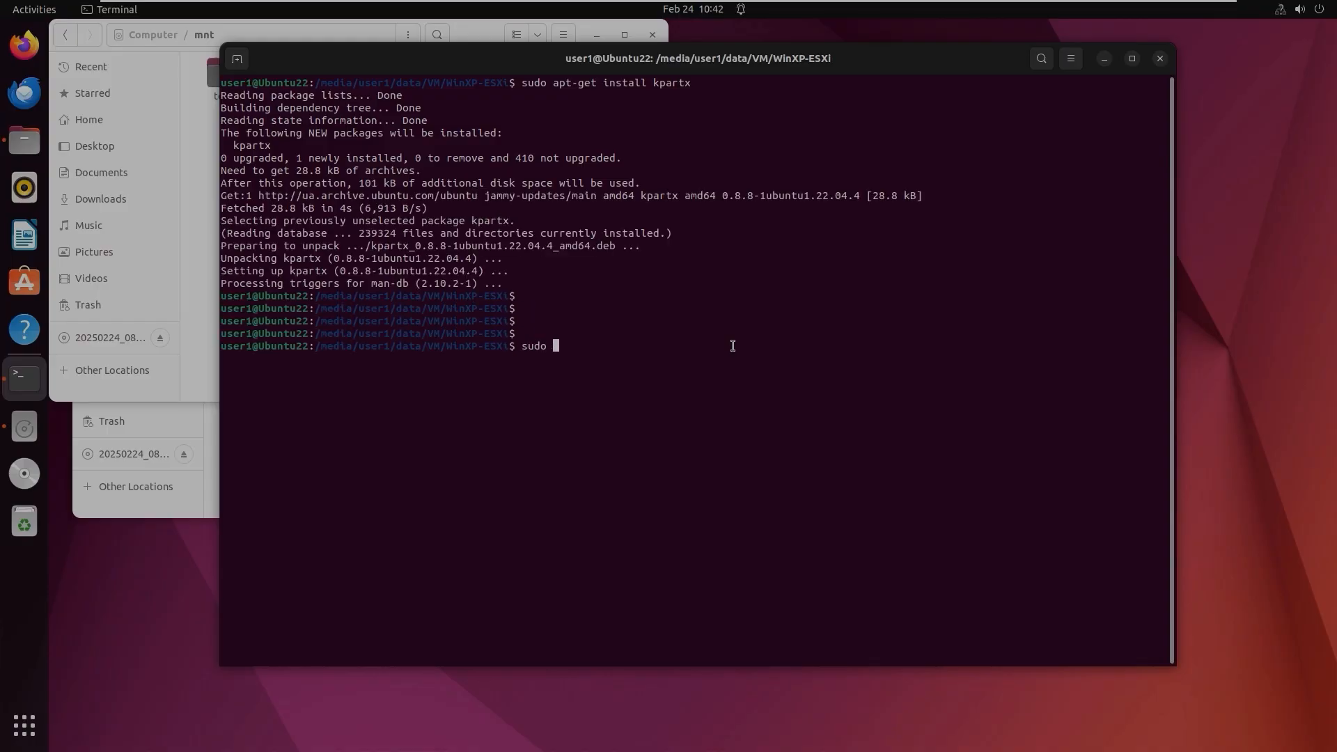
type("kpartx -av /media/user1/data/")
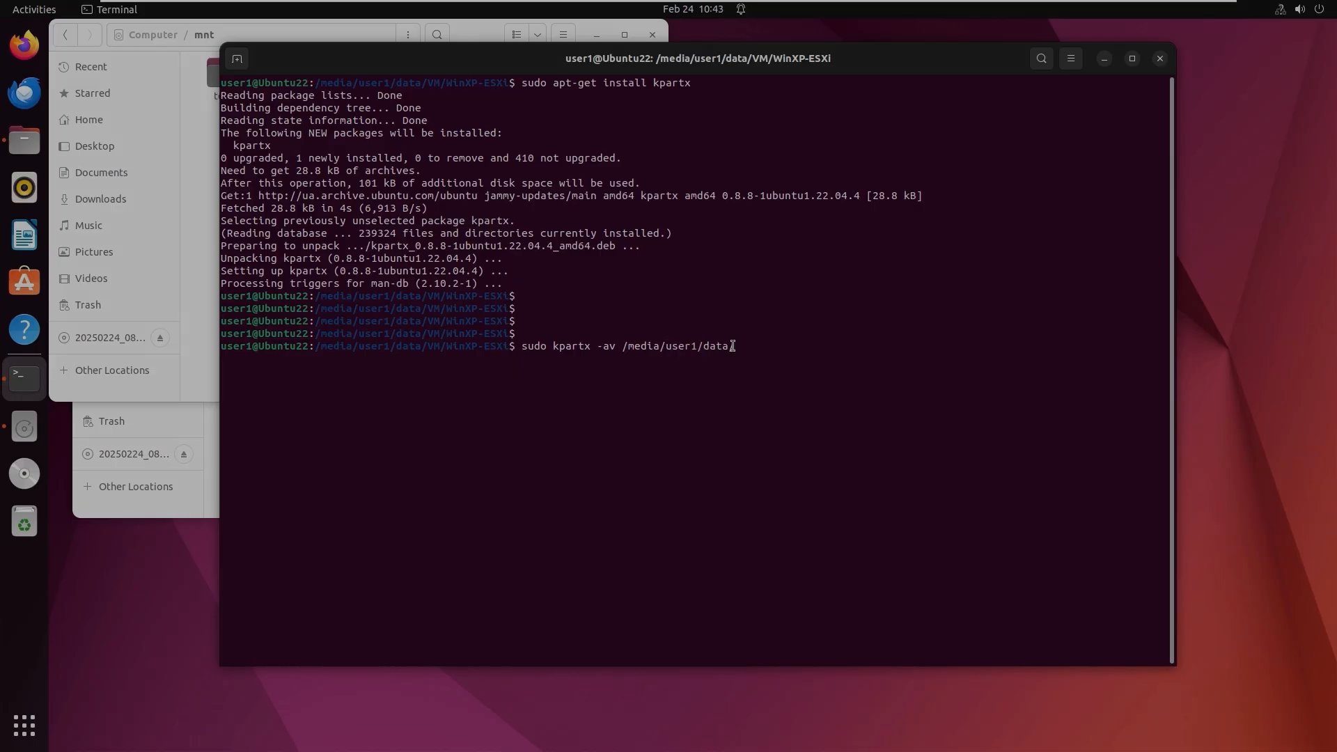
type("VM/WinXP-ESXi/W")
key("Tab")
type("f")
key("Tab")
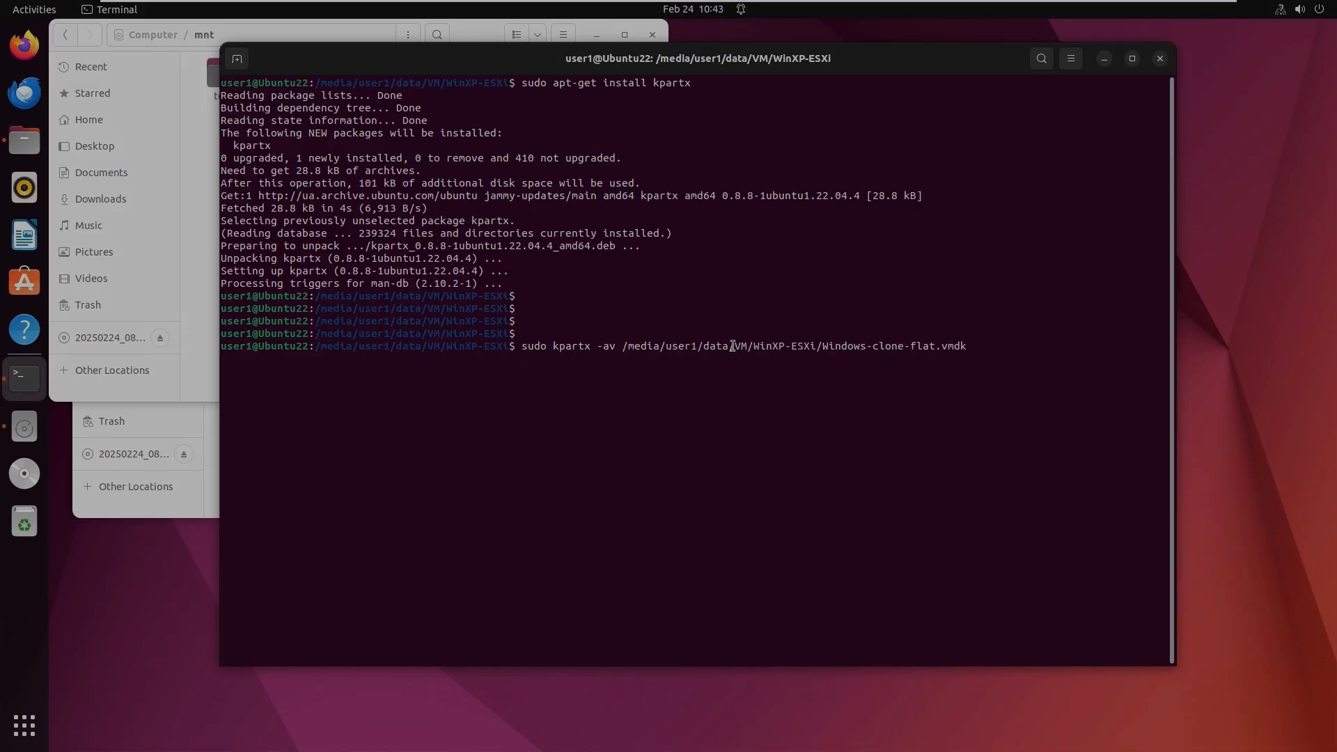
key("Return")
type("ls -al")
key("Return")
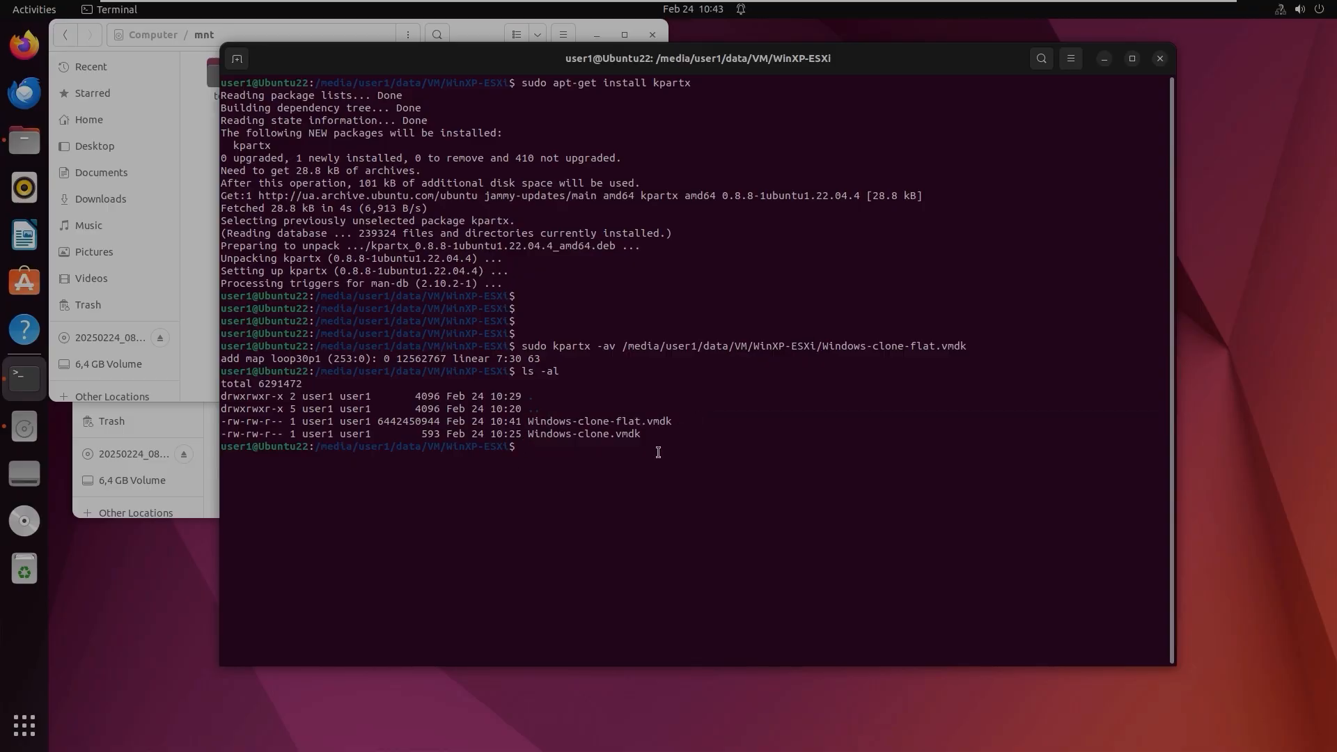
- Mount /dev/mapper/loop30p1 at /mnt/vmdk-image with sudo and list its Windows XP files
type("mount /dev/mapper/loop30p1")
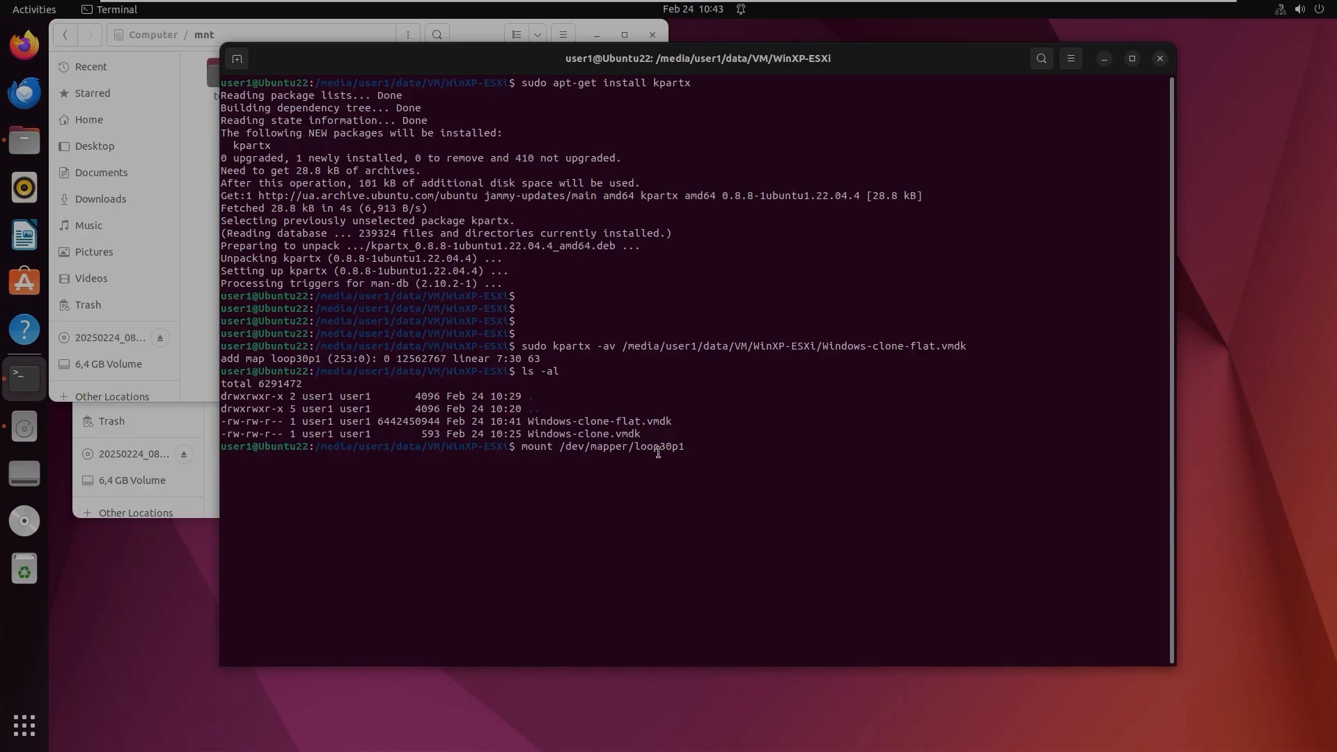
type(" /mnt/vmdk-image/")
key("Return")
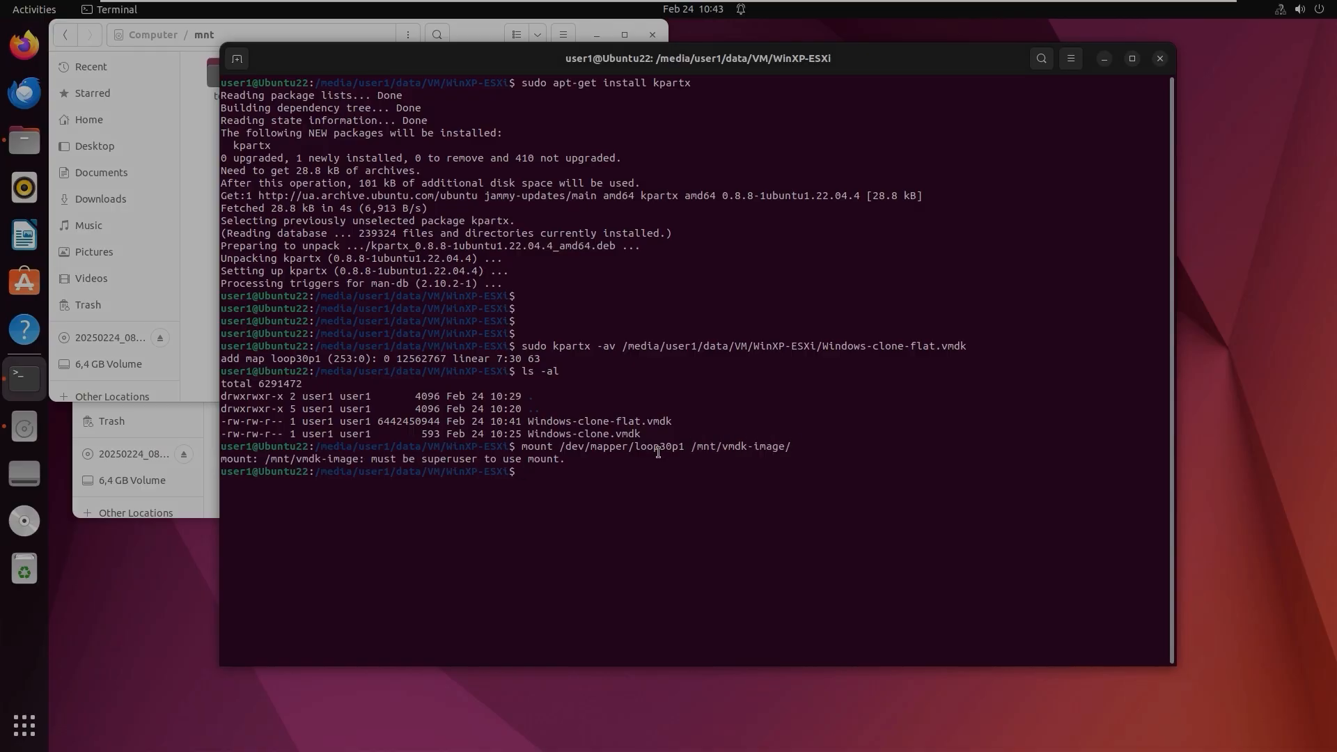
key("Up")
key("Left")
key("Left")
key("Left")
key("Left")
key("Left")
key("Left")
key("Left")
key("Left")
key("Left")
key("Left")
key("Left")
key("Left")
key("Left")
key("Left")
key("Left")
key("Left")
key("Left")
key("Left")
key("Left")
key("Left")
type("sudo")
key("Return")
key("Return")
key("Return")
key("Return")
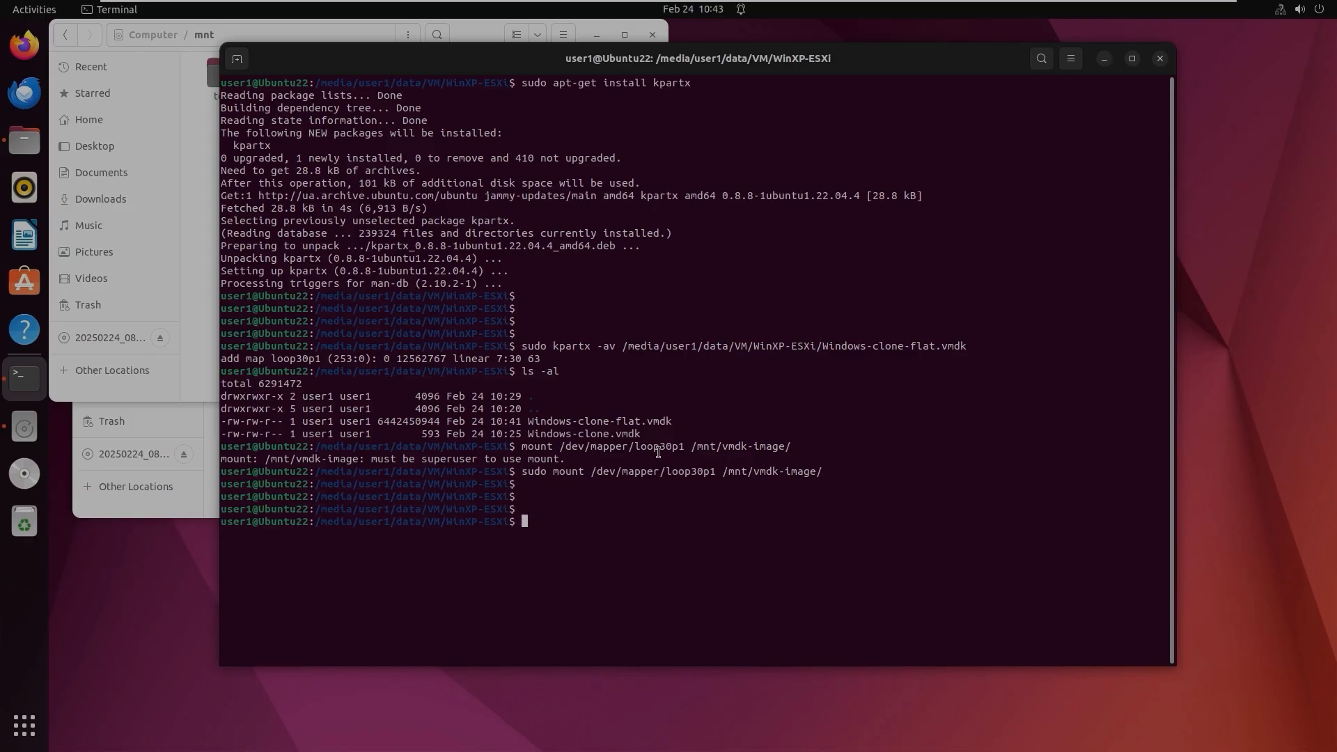
type("ls -al /mnt/vmdk-image/")
key("Return")
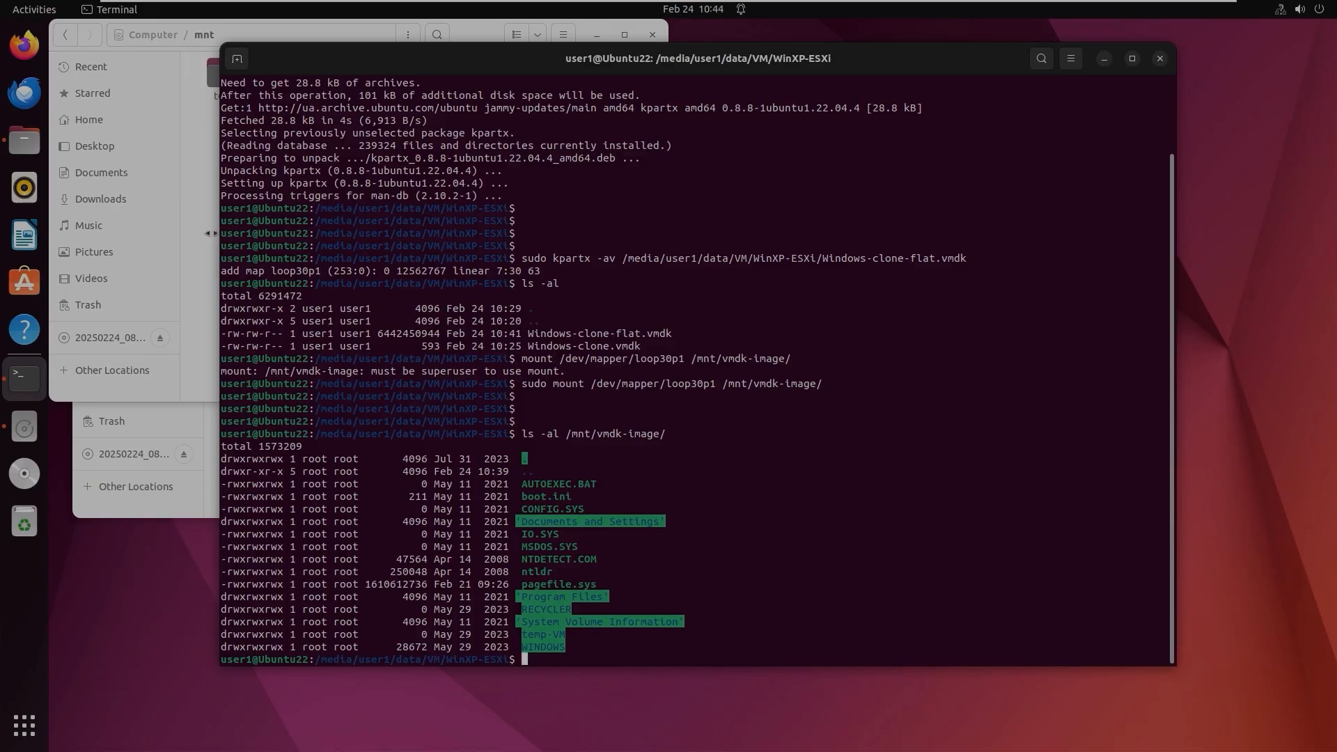
left_click(178, 169)
double_click(386, 75)
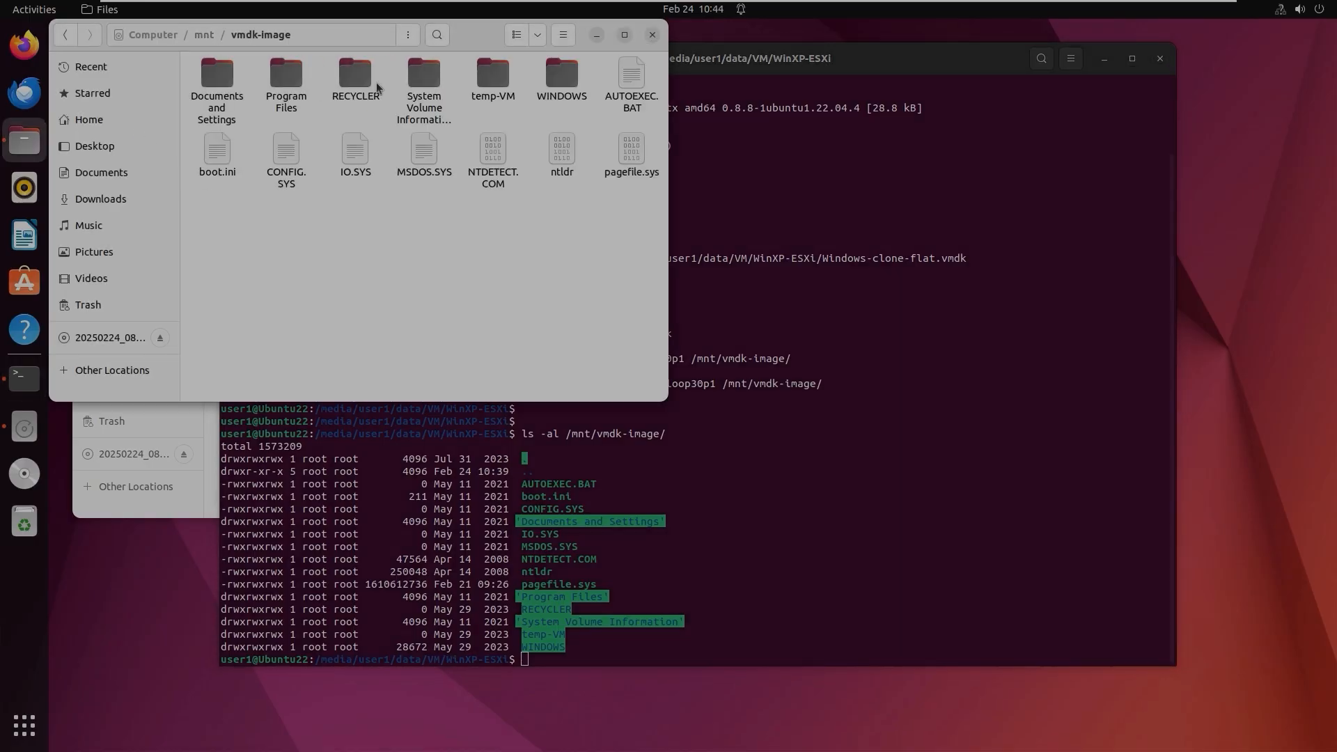
double_click(494, 76)
left_click(270, 41)
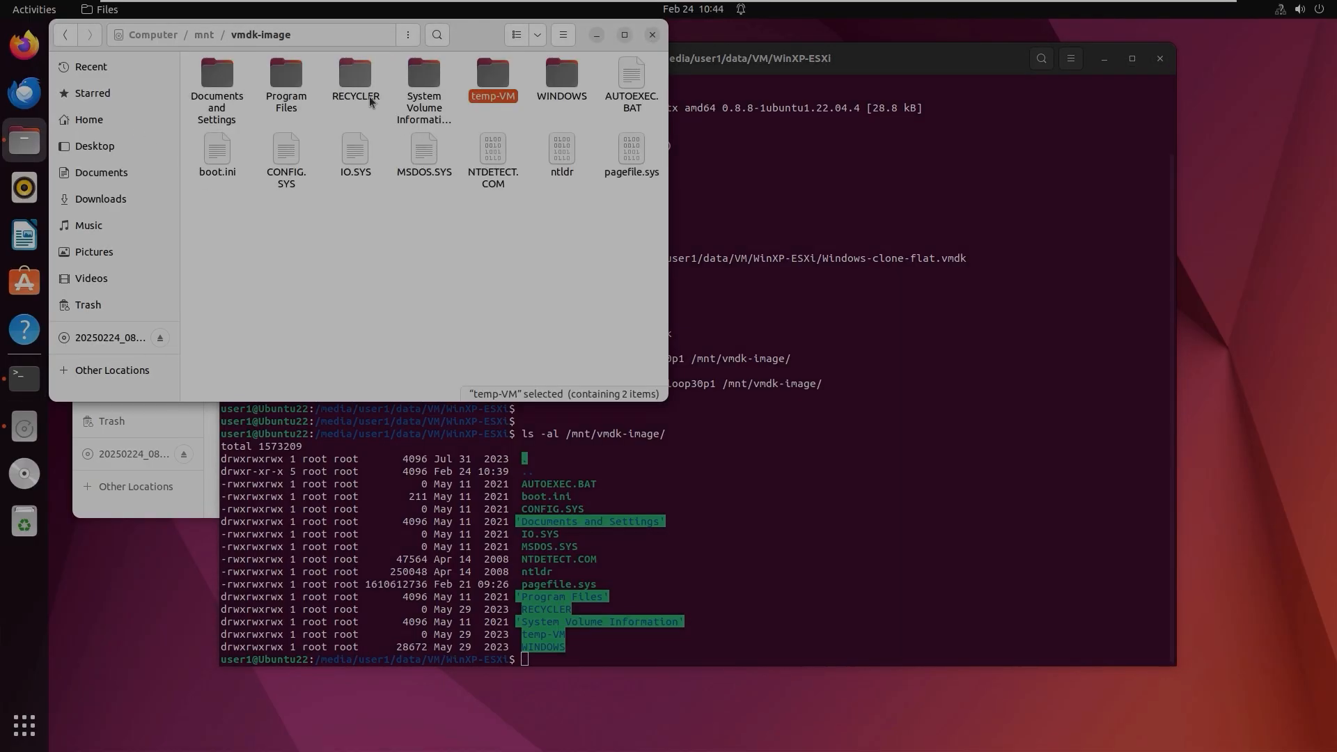
double_click(554, 76)
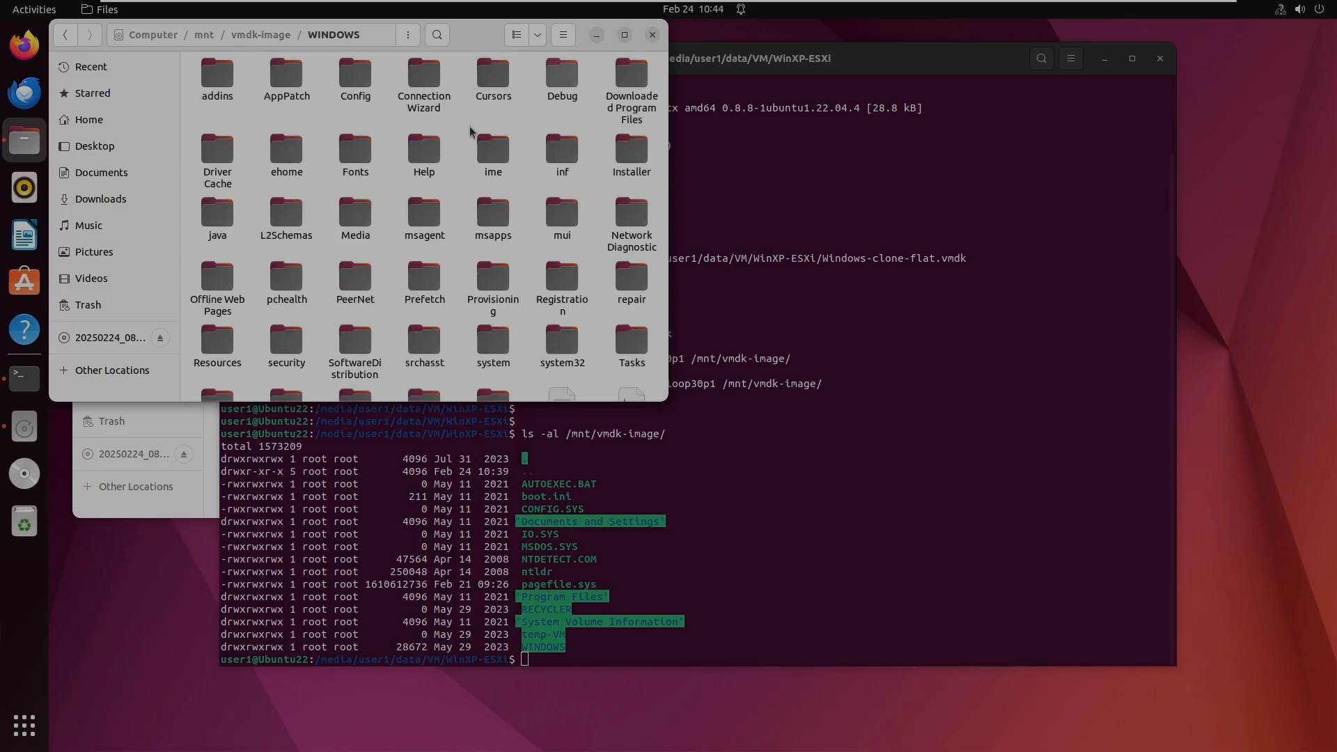
scroll(450, 139, "down", 4)
scroll(450, 143, "up", 4)
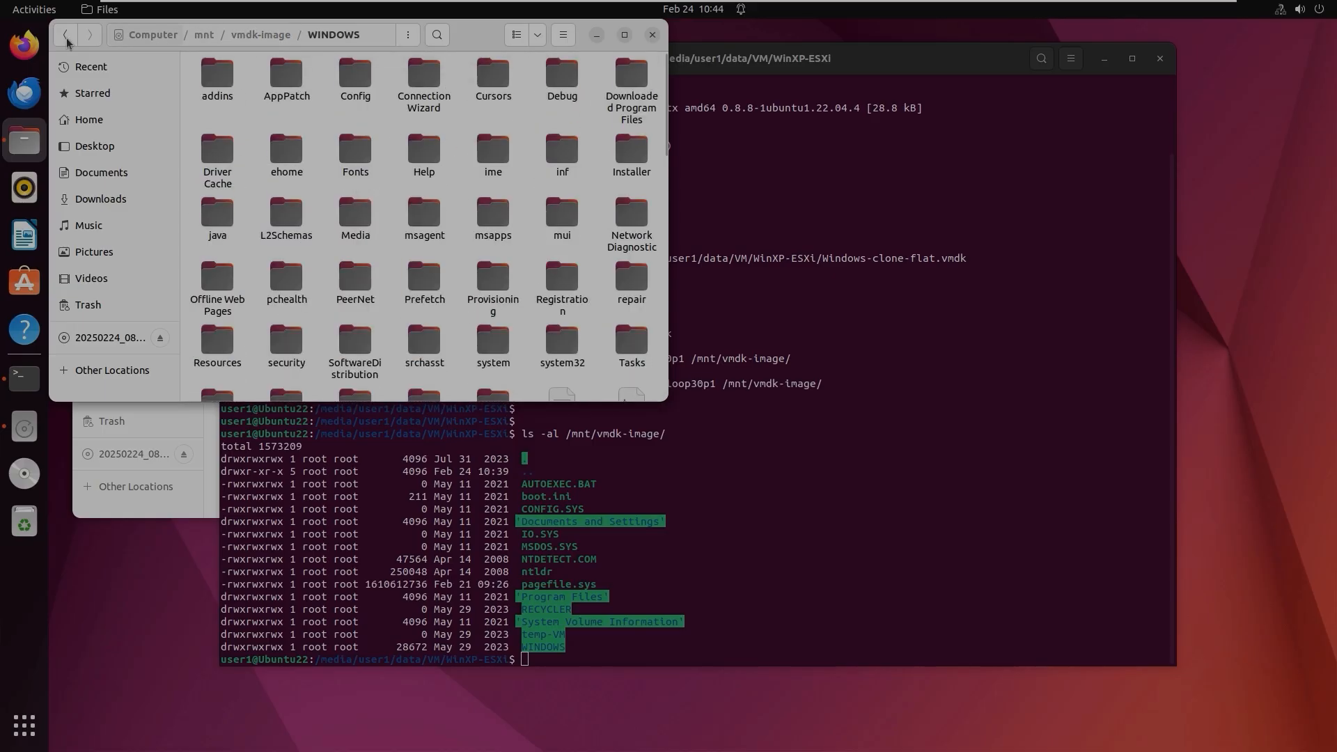
key("alt+Up")
key("alt+Up")
left_click(744, 405)
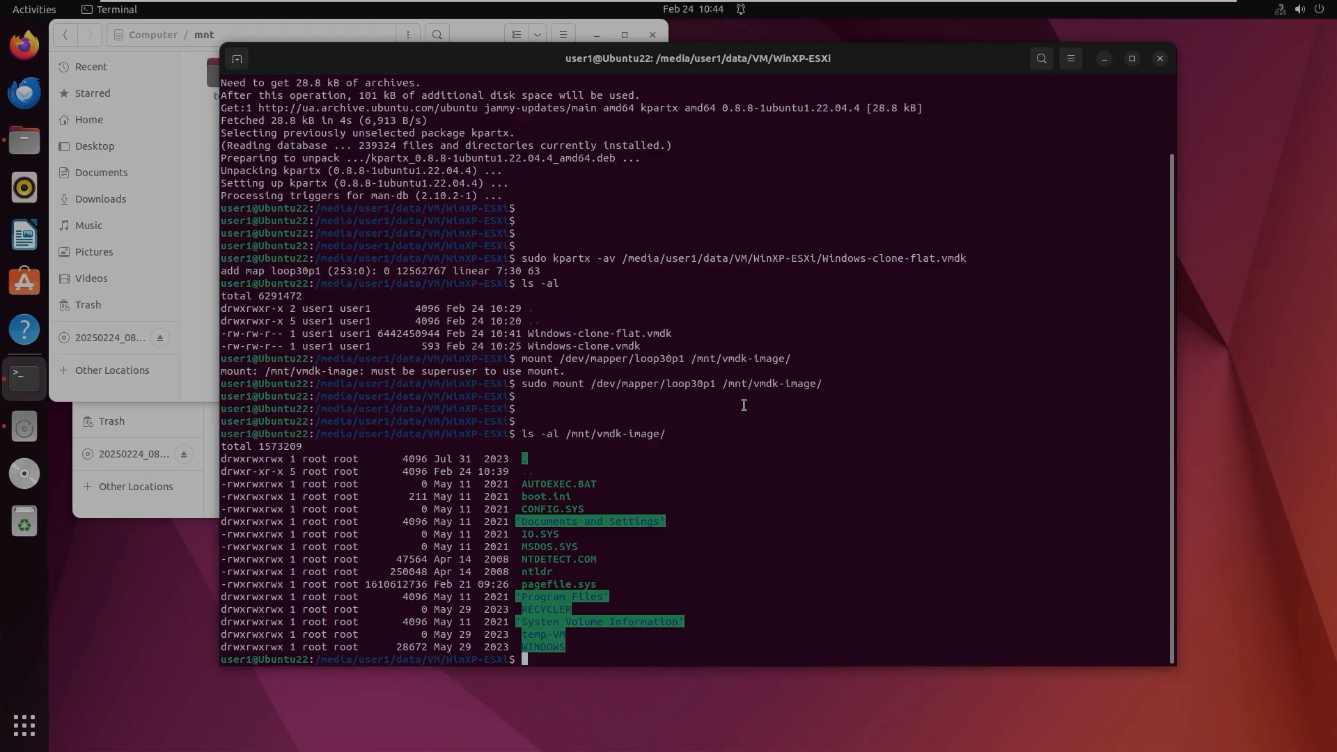
- Run sudo umount /mnt/vmdk-image to release the kpartx-mapped Windows XP partition
key("Return")
key("Return")
key("Return")
key("Return")
type("sudo umoun")
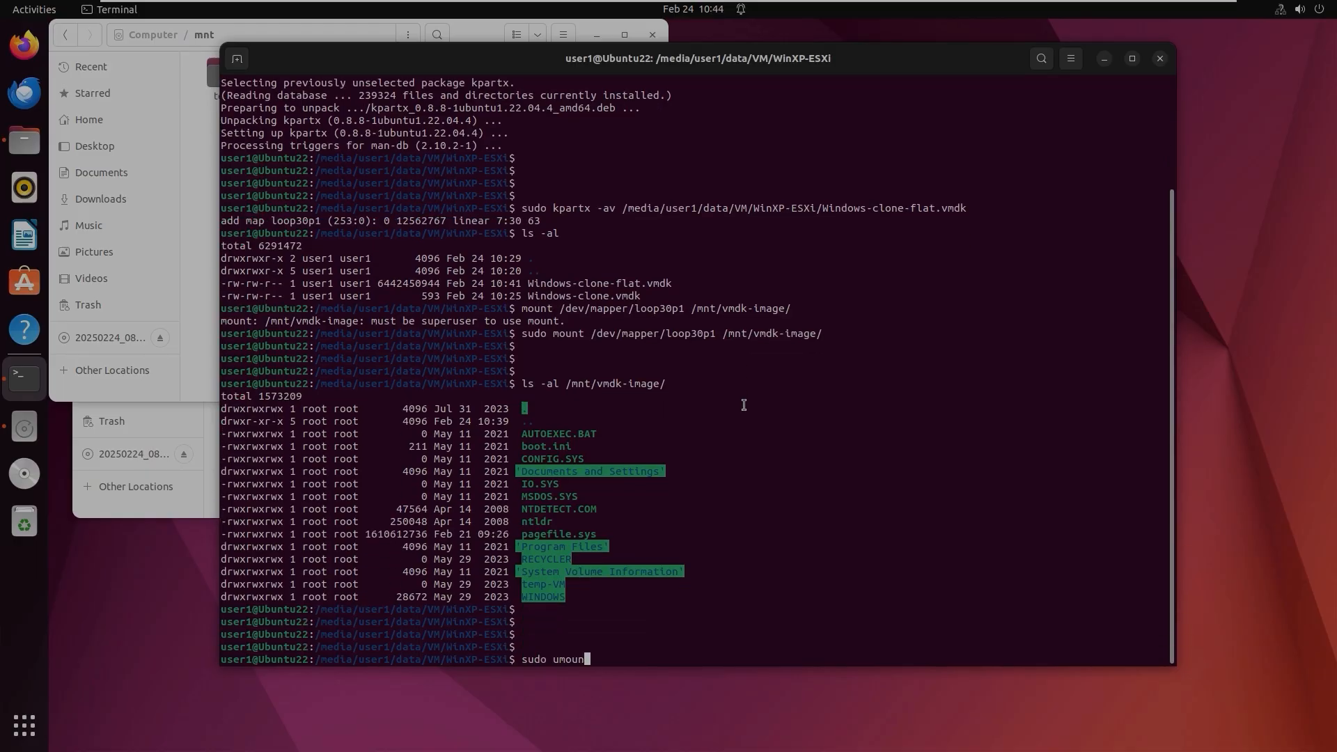
type("t /mnt/vmdk")
key("Tab")
key("Return")
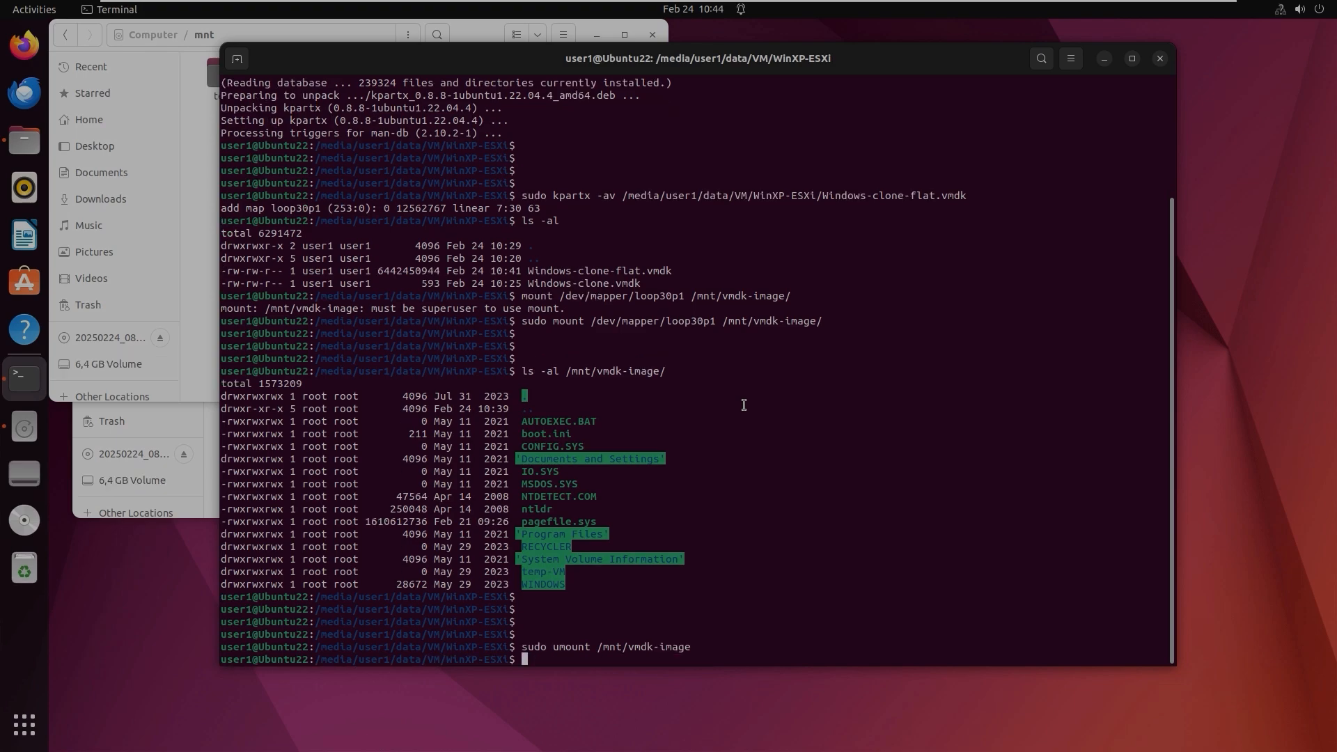